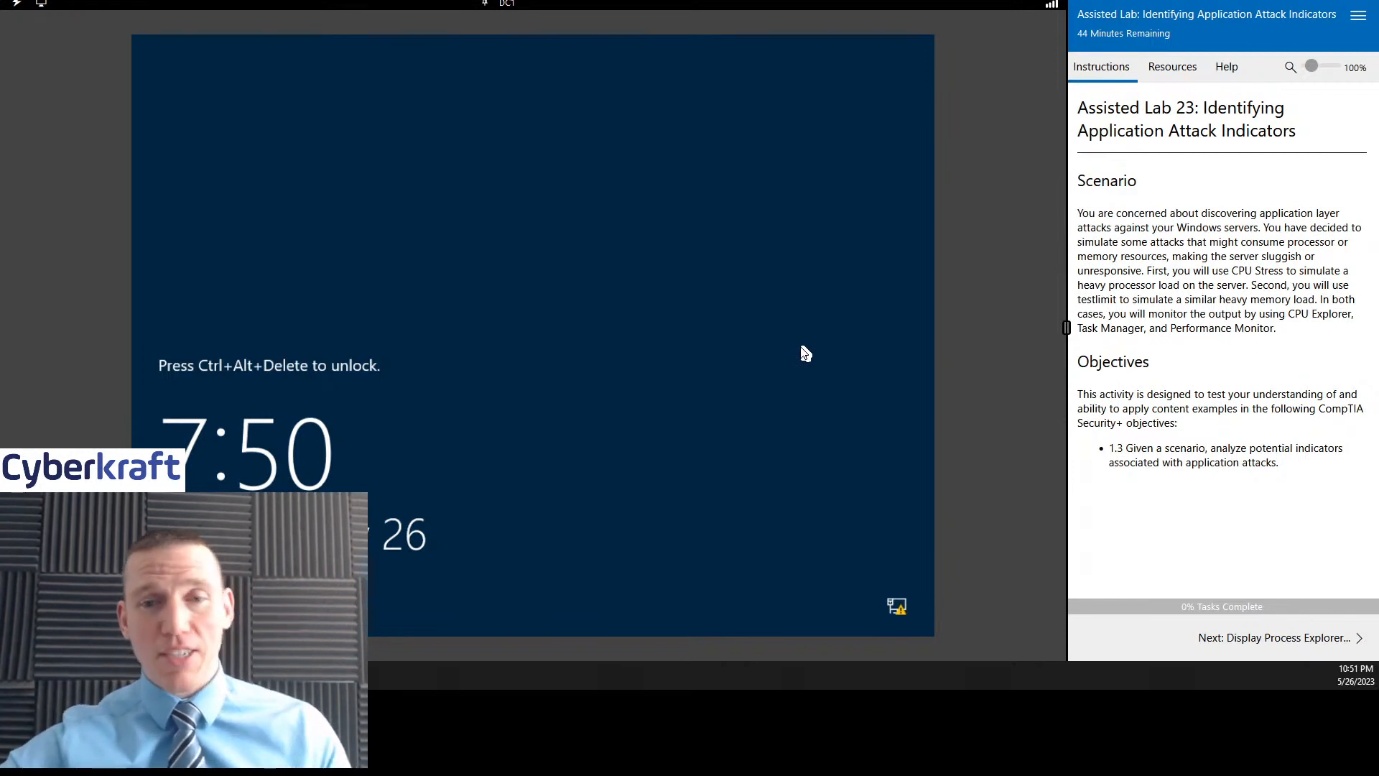
Step: Unlock the DC1 virtual machine and sign in to the administrator account with the account password from the lab resources
{"action": "left_click", "coordinate": [1174, 66]}
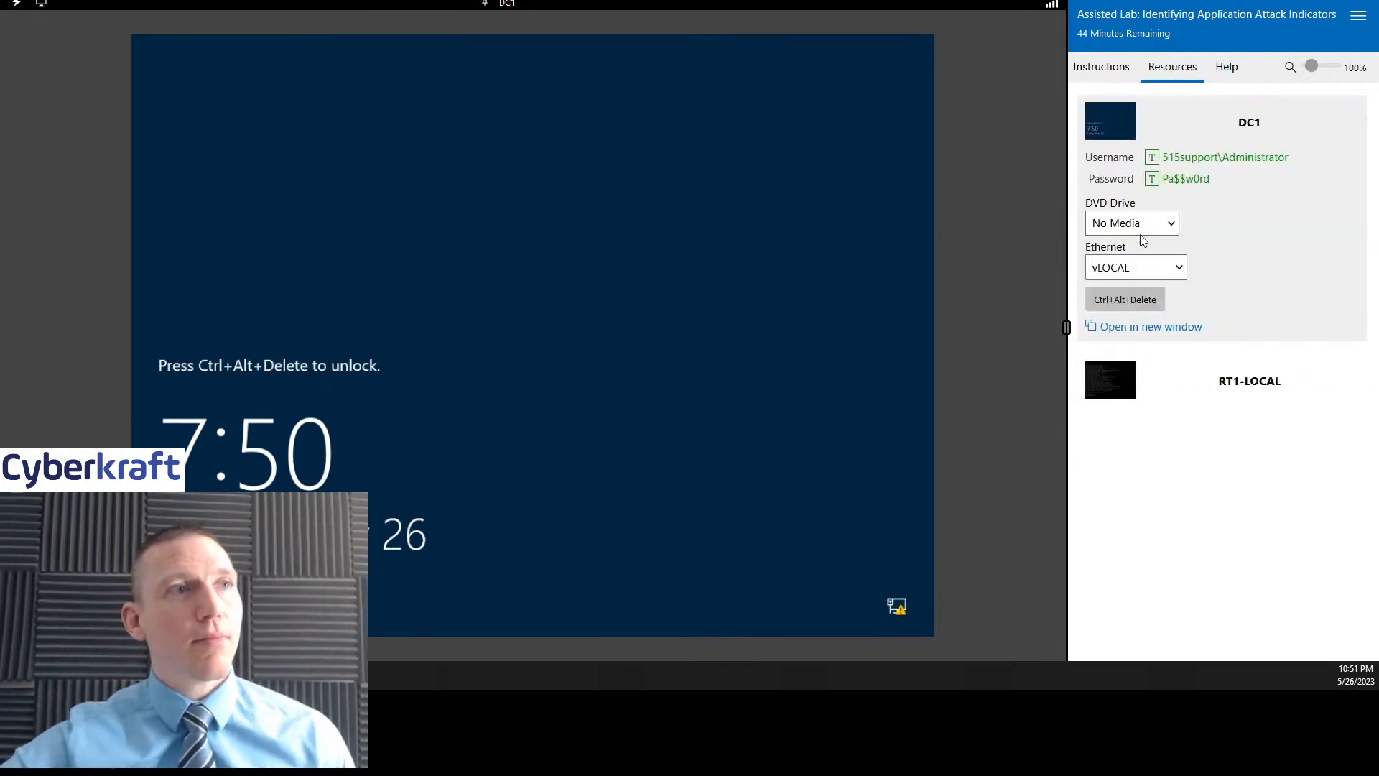
{"action": "left_click", "coordinate": [1125, 299]}
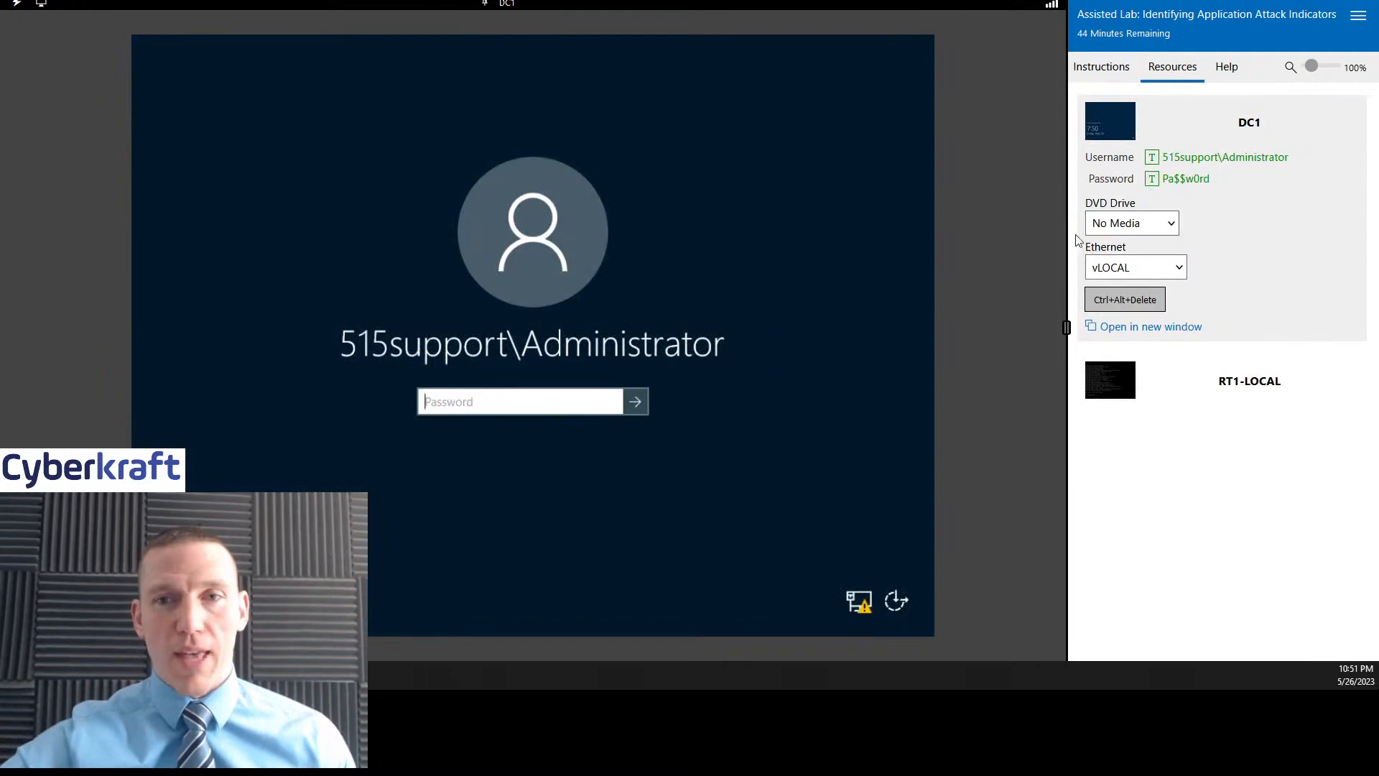
{"action": "left_click", "coordinate": [1186, 179]}
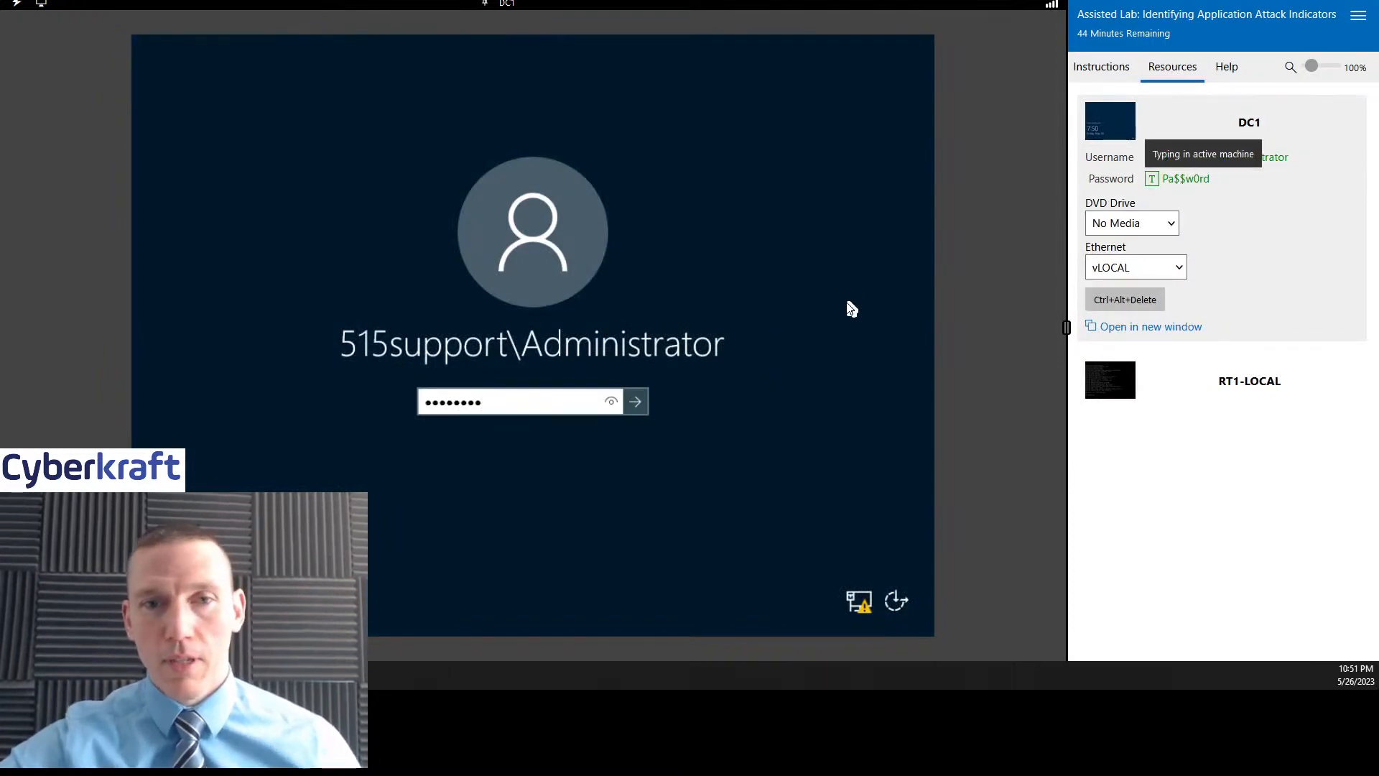
{"action": "left_click", "coordinate": [635, 402]}
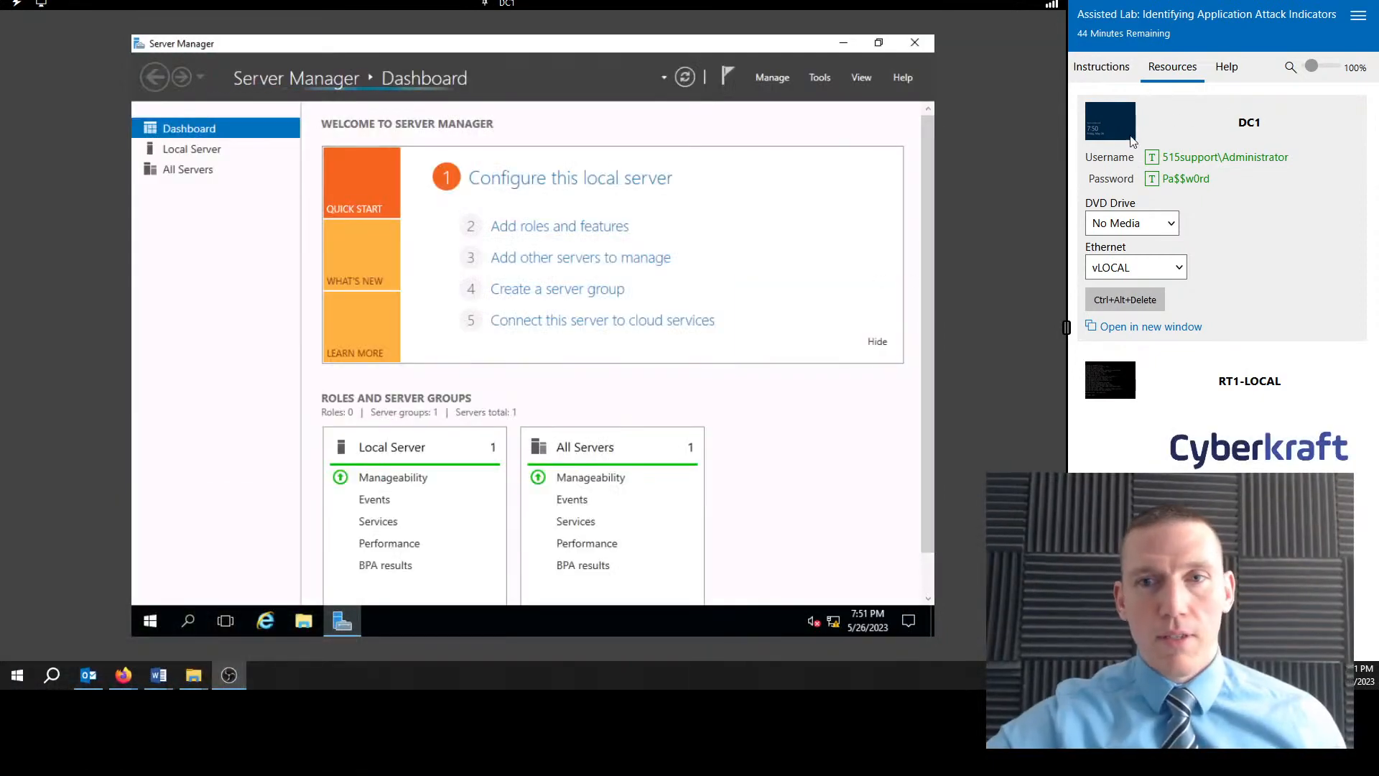
Step: Return to the lab instructions, advance to the Process Explorer and Performance Monitor page, and mark tasks 1 and 2 complete
{"action": "left_click", "coordinate": [1110, 75]}
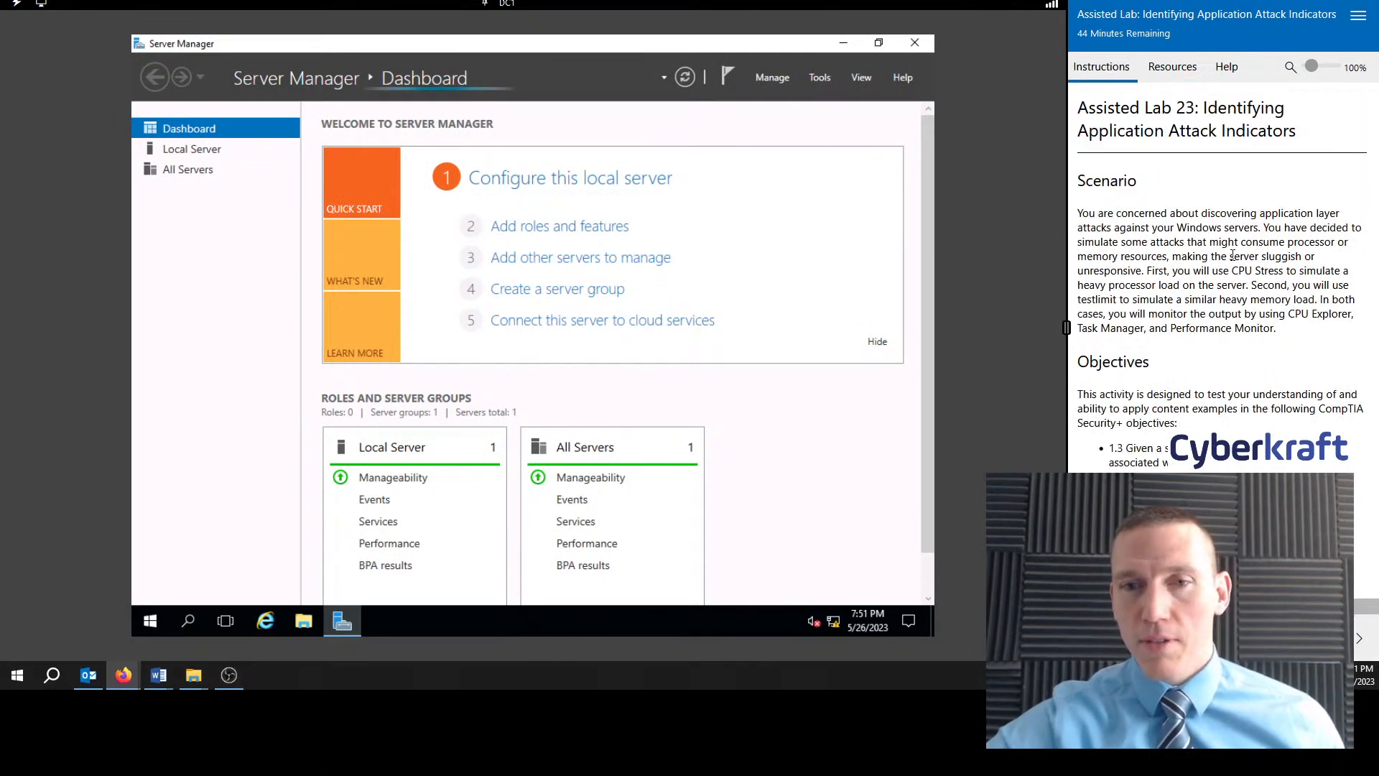
{"action": "left_click", "coordinate": [1359, 638]}
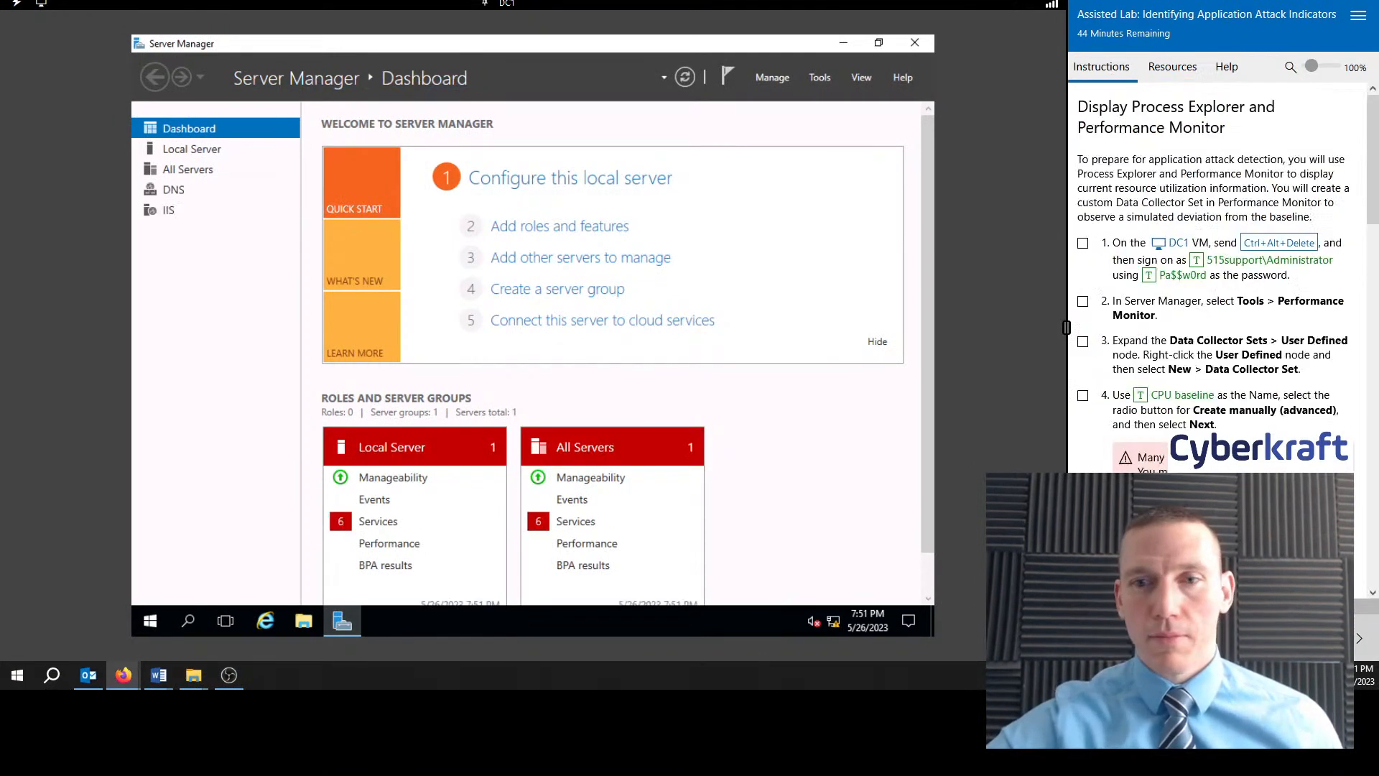
{"action": "scroll", "coordinate": [1240, 306], "scroll_direction": "down", "scroll_amount": 2}
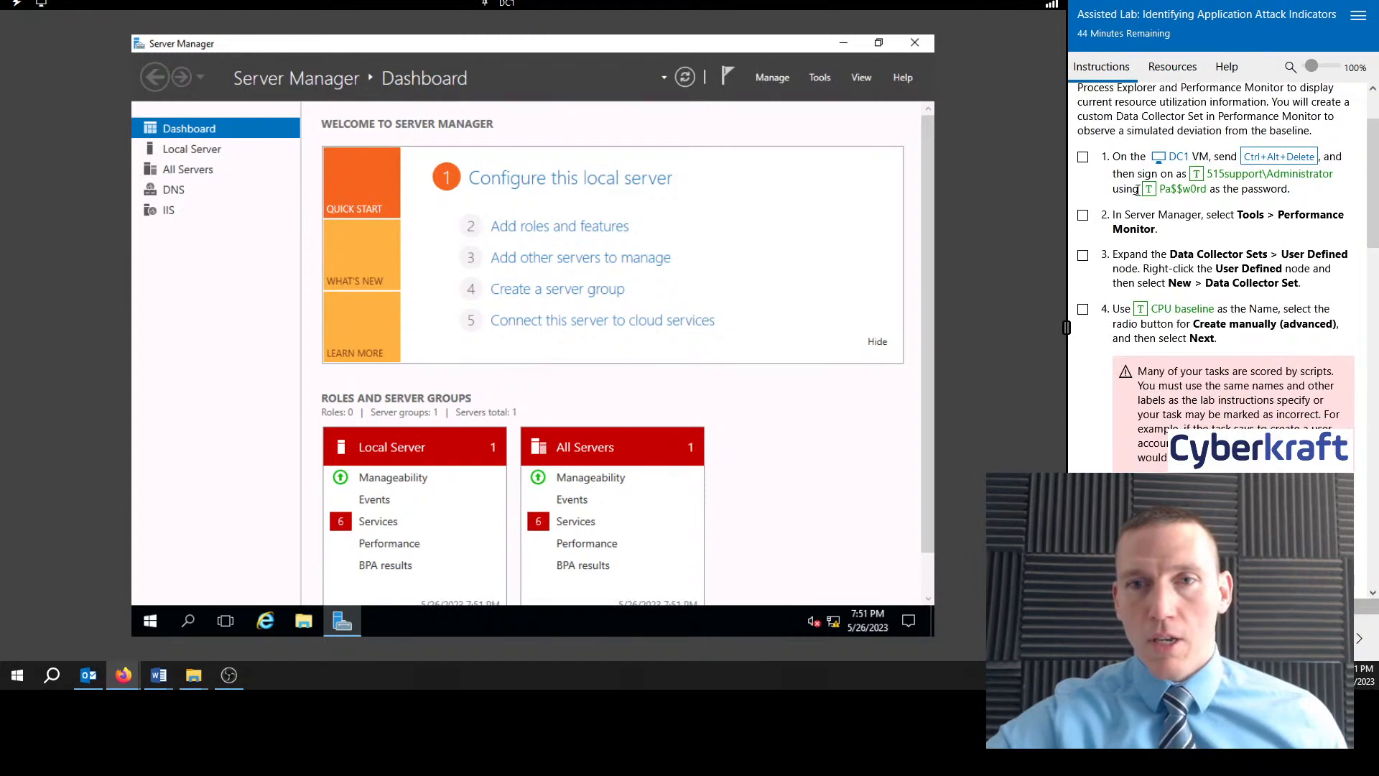
{"action": "left_click", "coordinate": [1082, 216]}
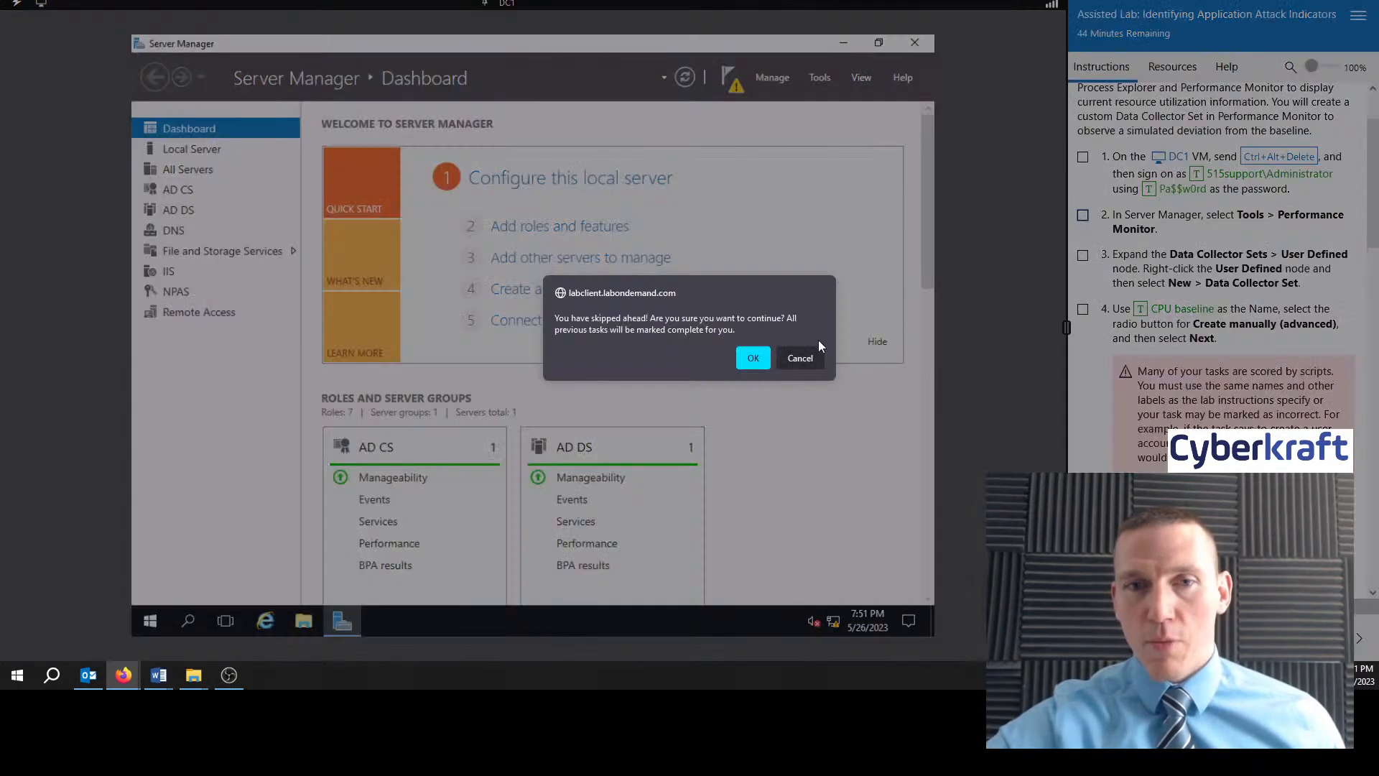
{"action": "left_click", "coordinate": [753, 357]}
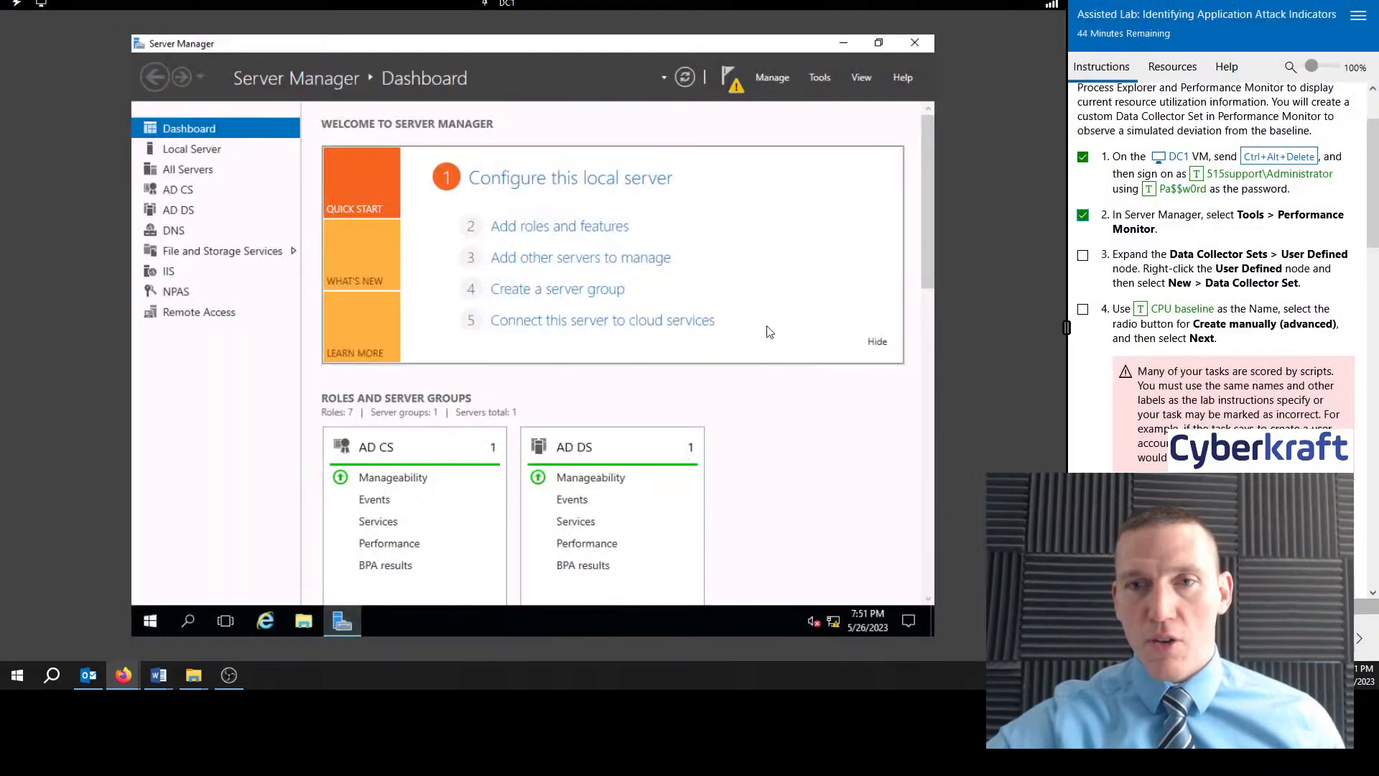
Step: Open Performance Monitor from the Server Manager tools
{"action": "left_click", "coordinate": [816, 79]}
{"action": "scroll", "coordinate": [773, 297], "scroll_direction": "down", "scroll_amount": 3}
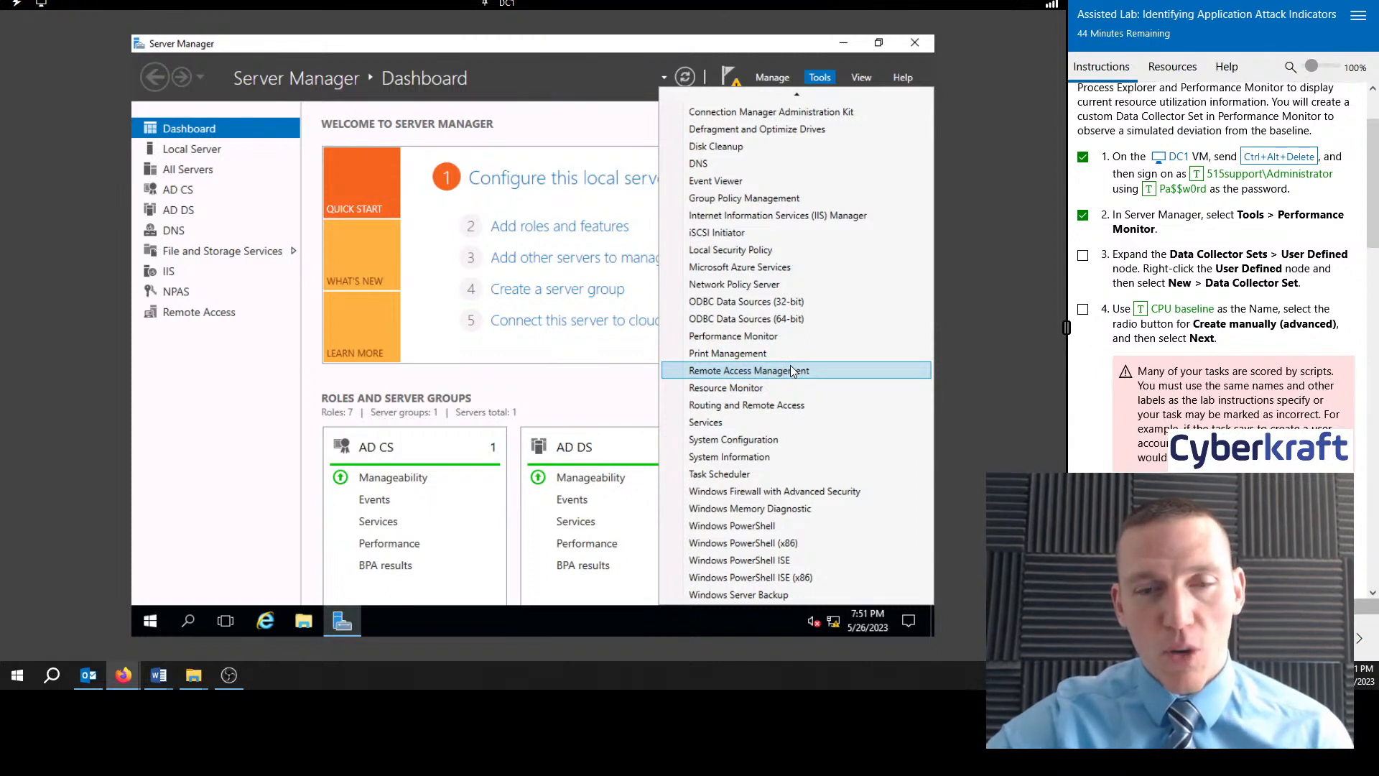
{"action": "left_click", "coordinate": [773, 77]}
{"action": "left_click", "coordinate": [817, 79]}
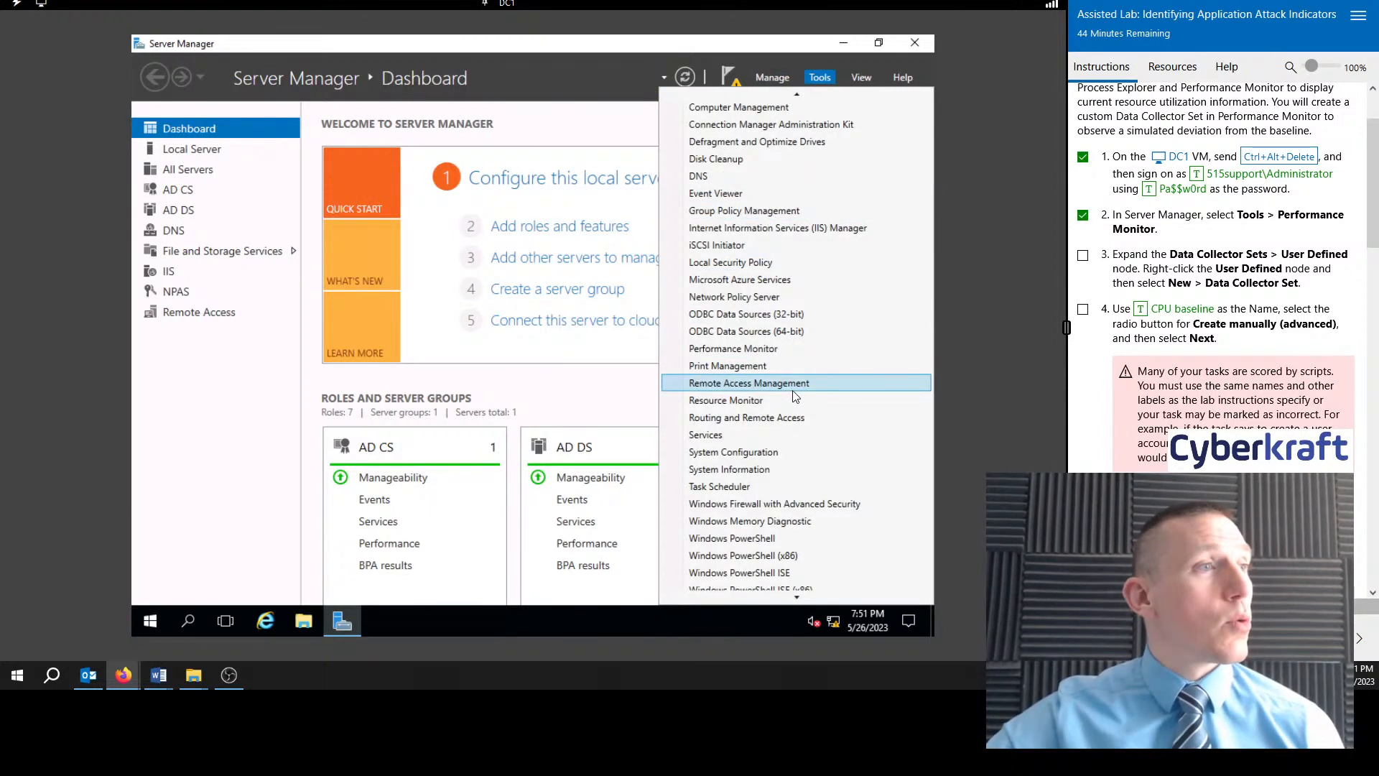
{"action": "left_click", "coordinate": [798, 347]}
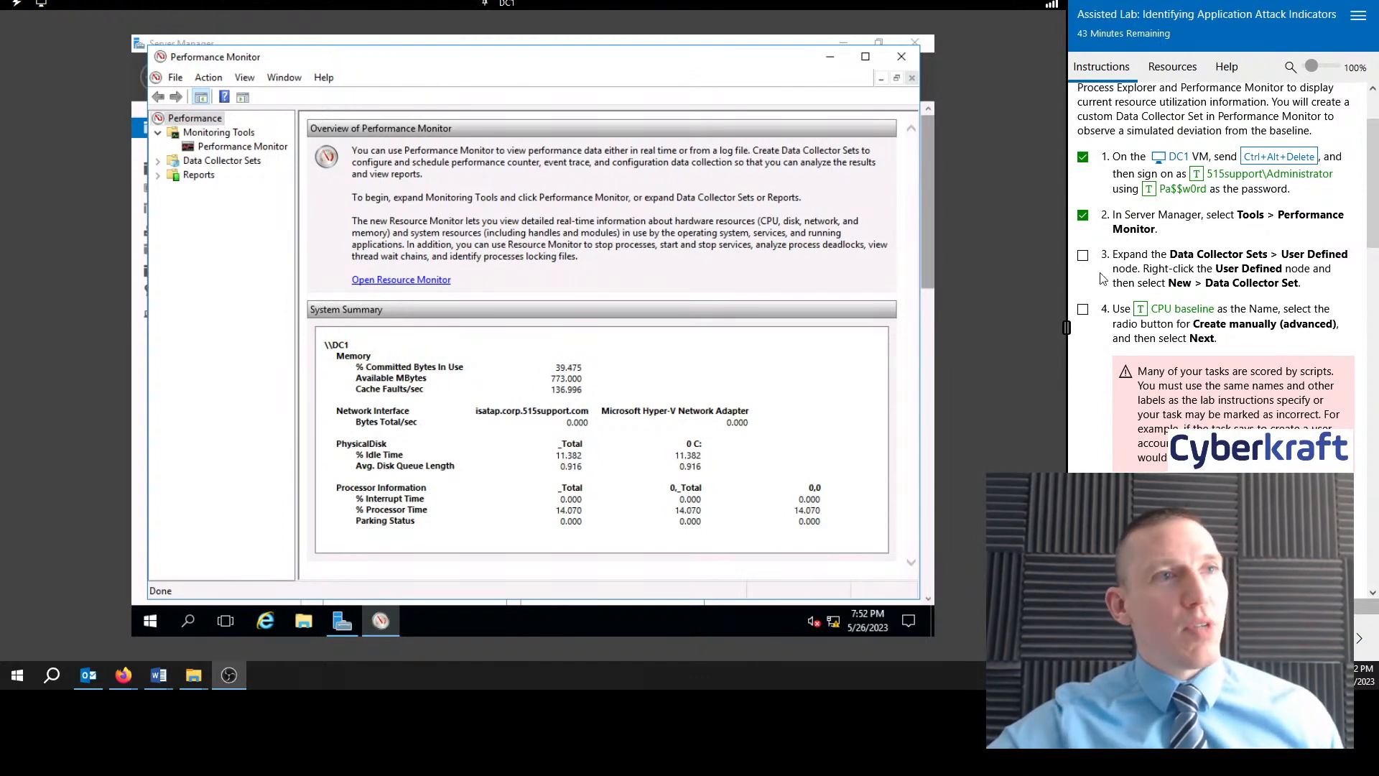
Step: Mark lab task 3 complete and open the User Defined node under Data Collector Sets
{"action": "left_click", "coordinate": [1083, 256]}
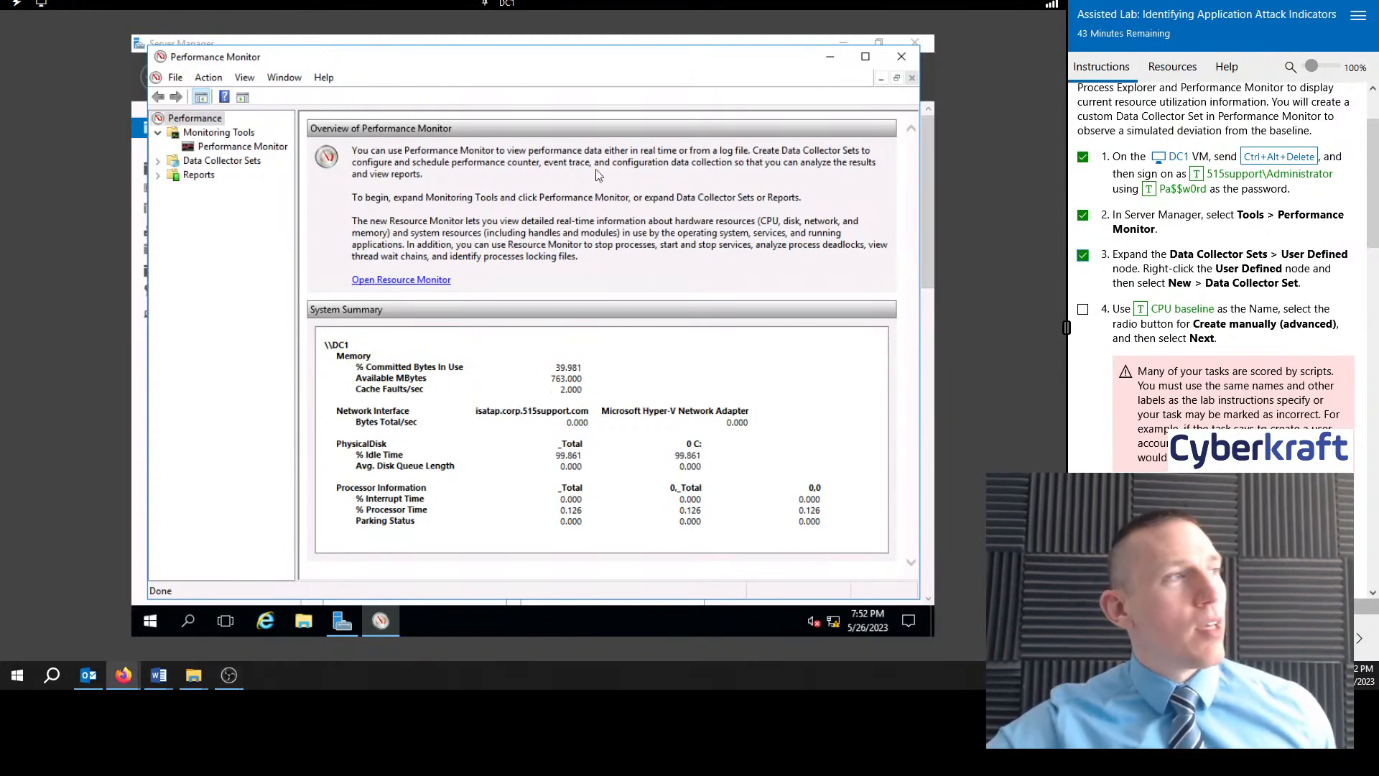
{"action": "left_click", "coordinate": [173, 162]}
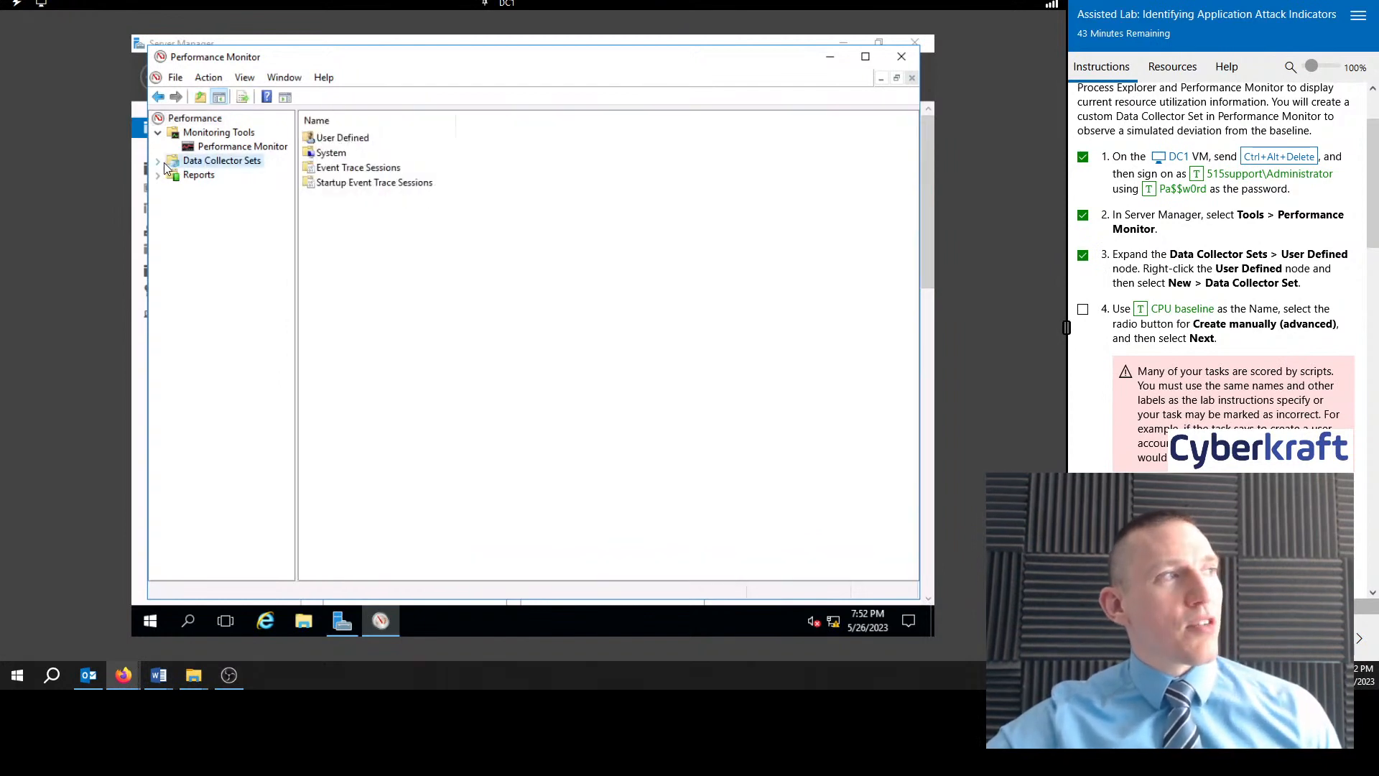
{"action": "left_click", "coordinate": [160, 162]}
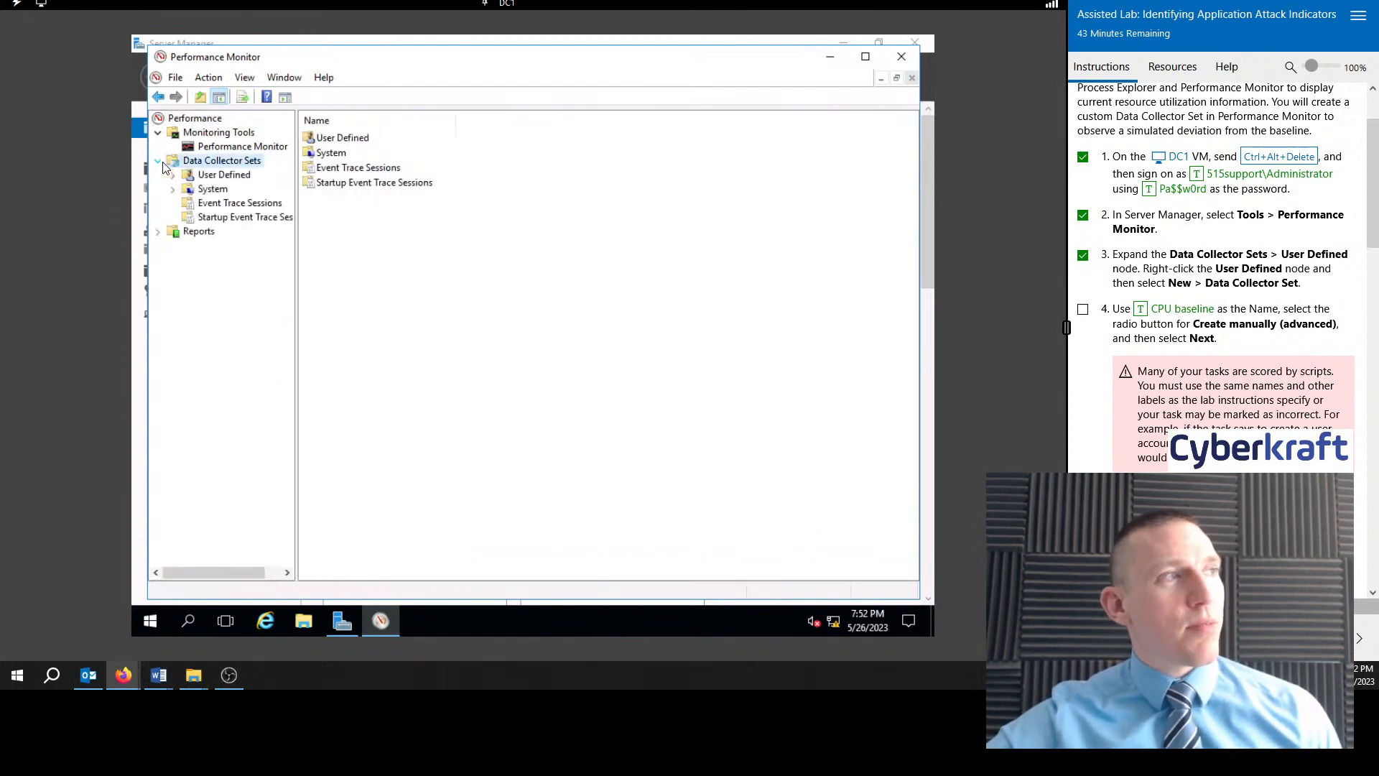
{"action": "right_click", "coordinate": [236, 165]}
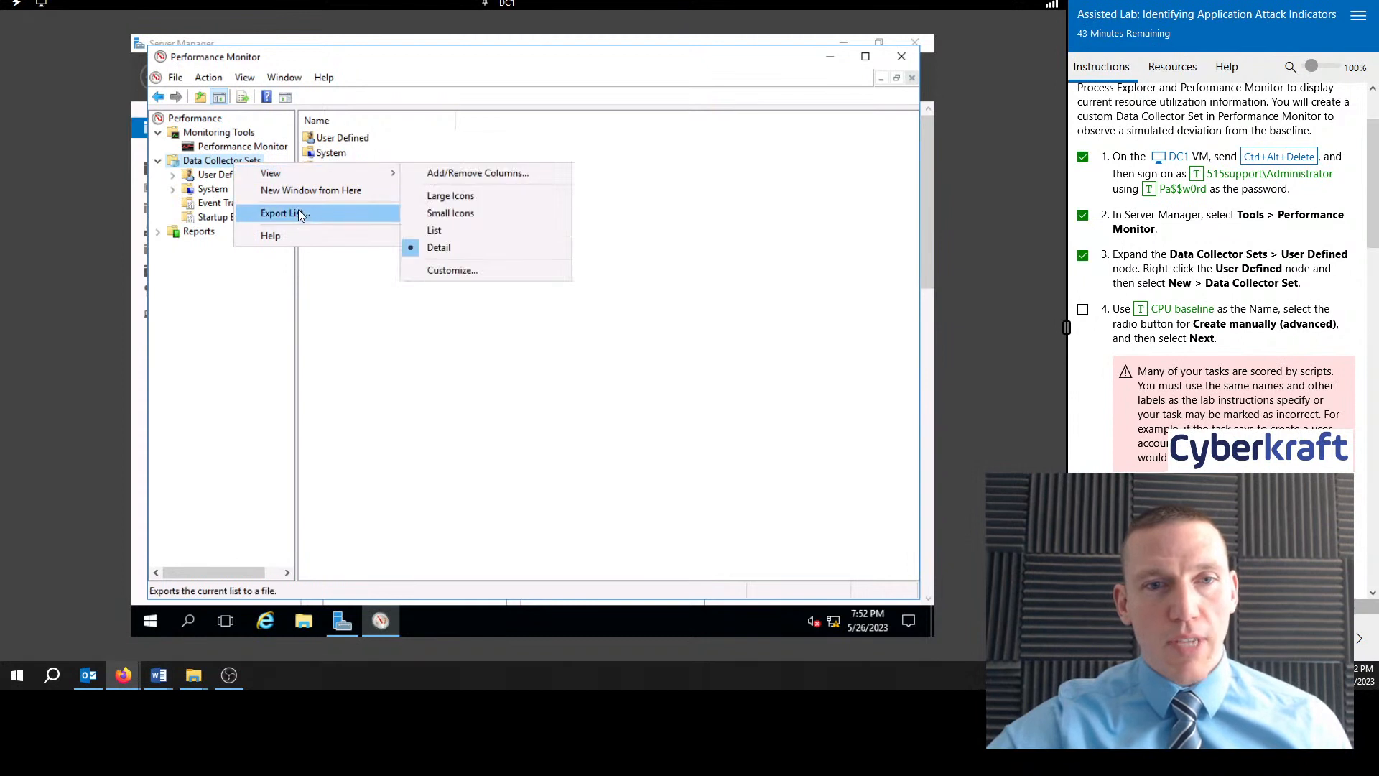
{"action": "left_click", "coordinate": [515, 185]}
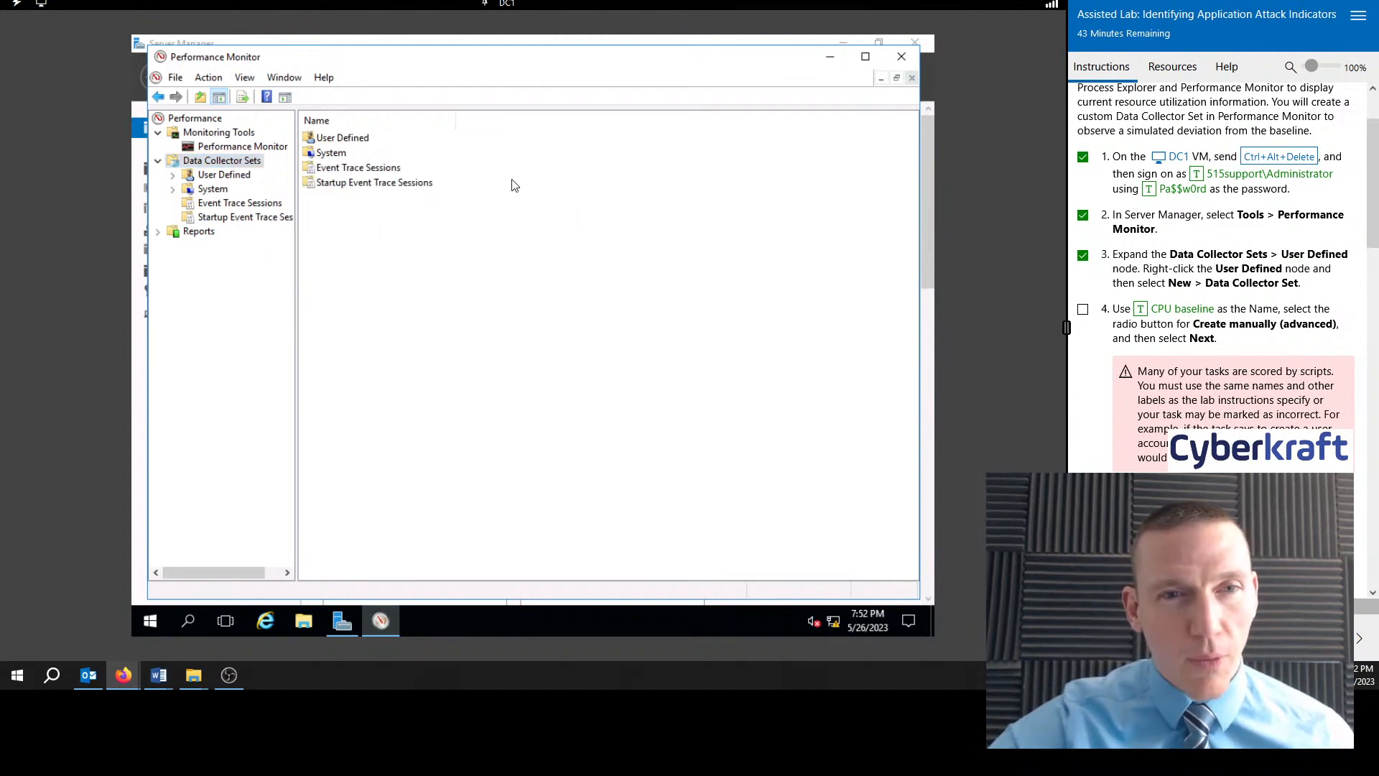
{"action": "left_click", "coordinate": [344, 140]}
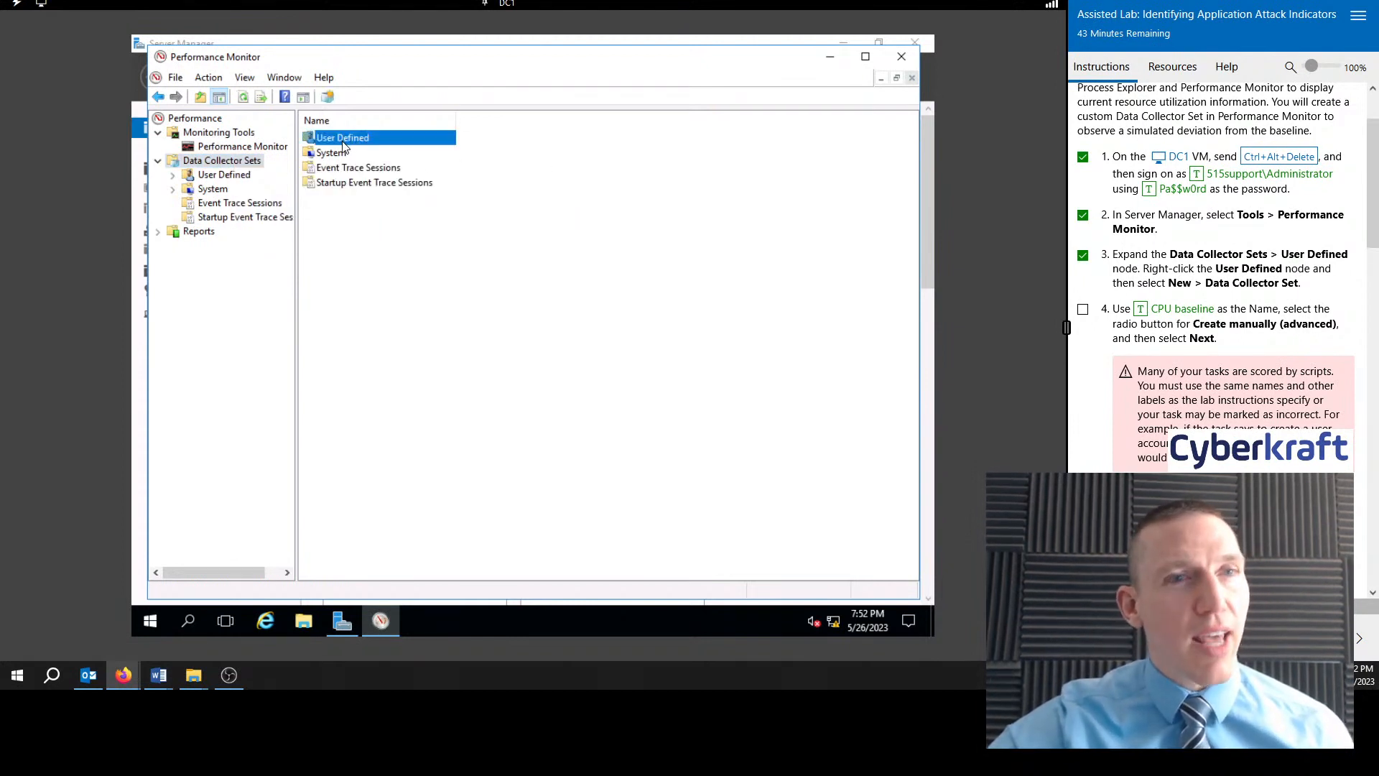
{"action": "double_click", "coordinate": [344, 146]}
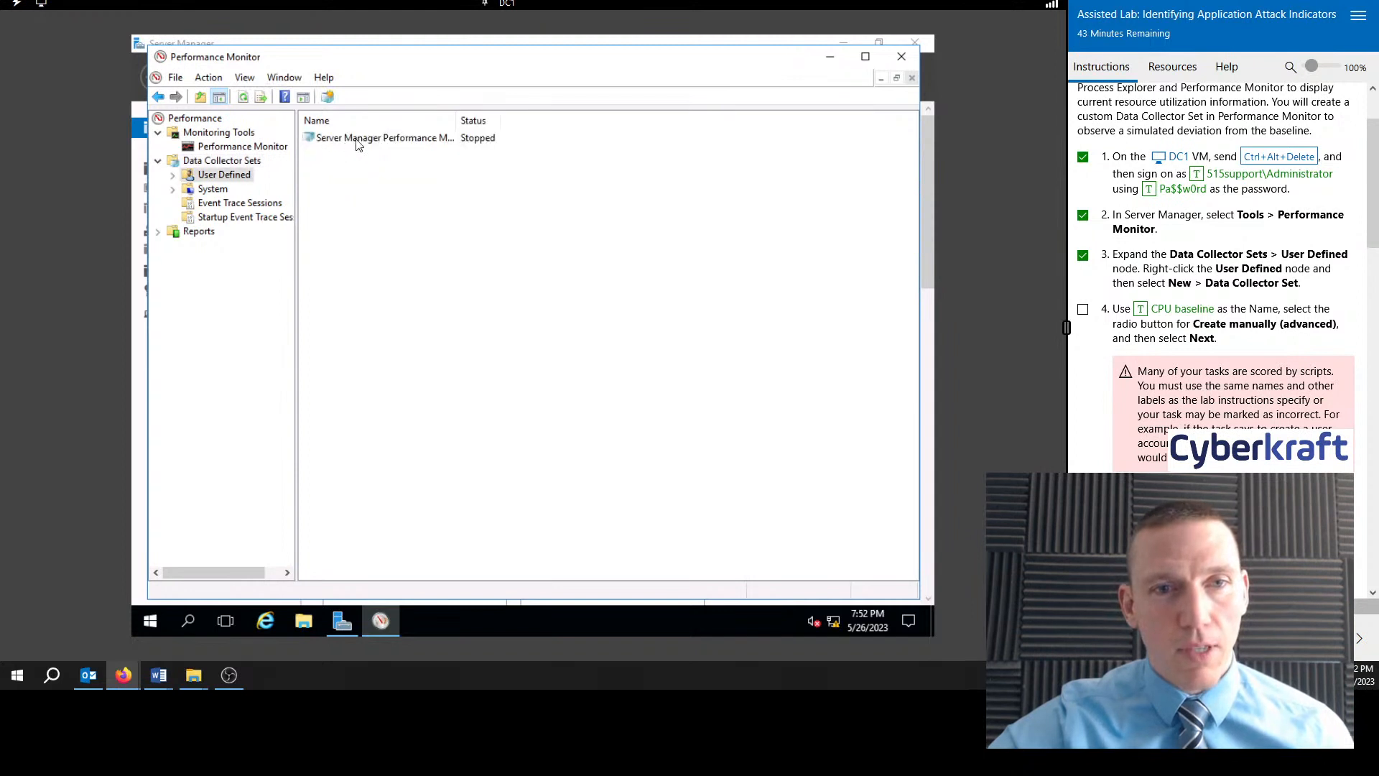
Step: Fit the Name column to its contents and start a new data collector set in User Defined
{"action": "double_click", "coordinate": [498, 126]}
{"action": "right_click", "coordinate": [384, 180]}
{"action": "mouse_move", "coordinate": [441, 192]}
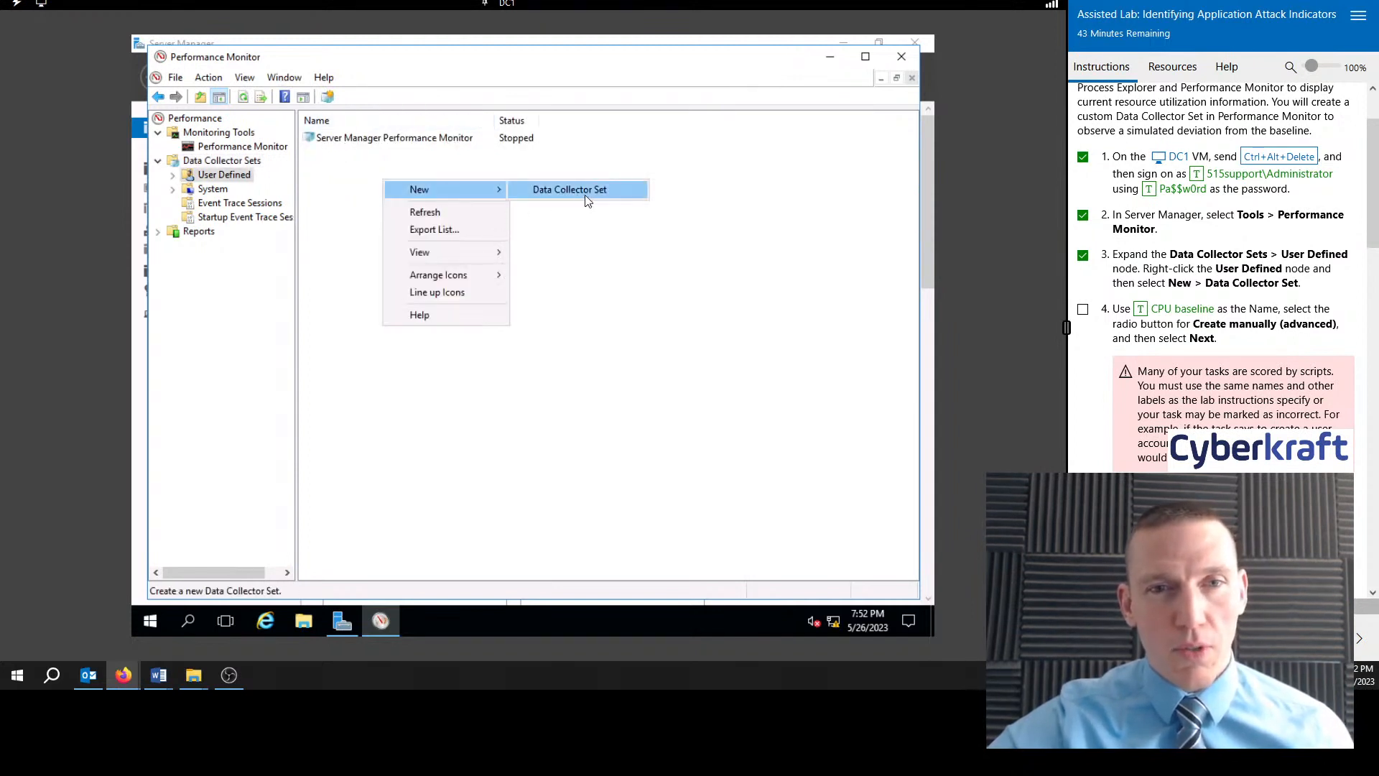
{"action": "left_click", "coordinate": [585, 191]}
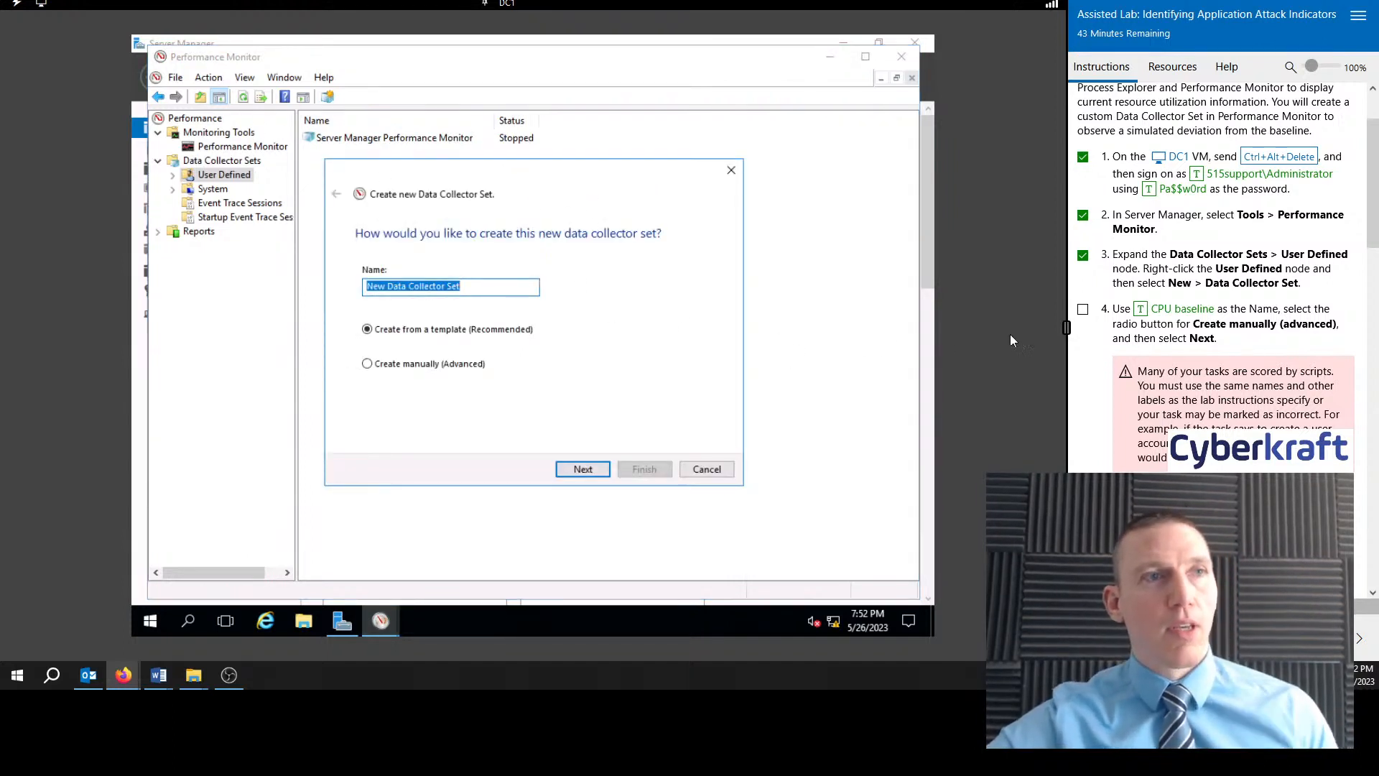
Step: Name the data collector set "CPU baseline", choose manual (advanced) creation and continue, marking lab task 4 complete
{"action": "left_click", "coordinate": [1195, 310]}
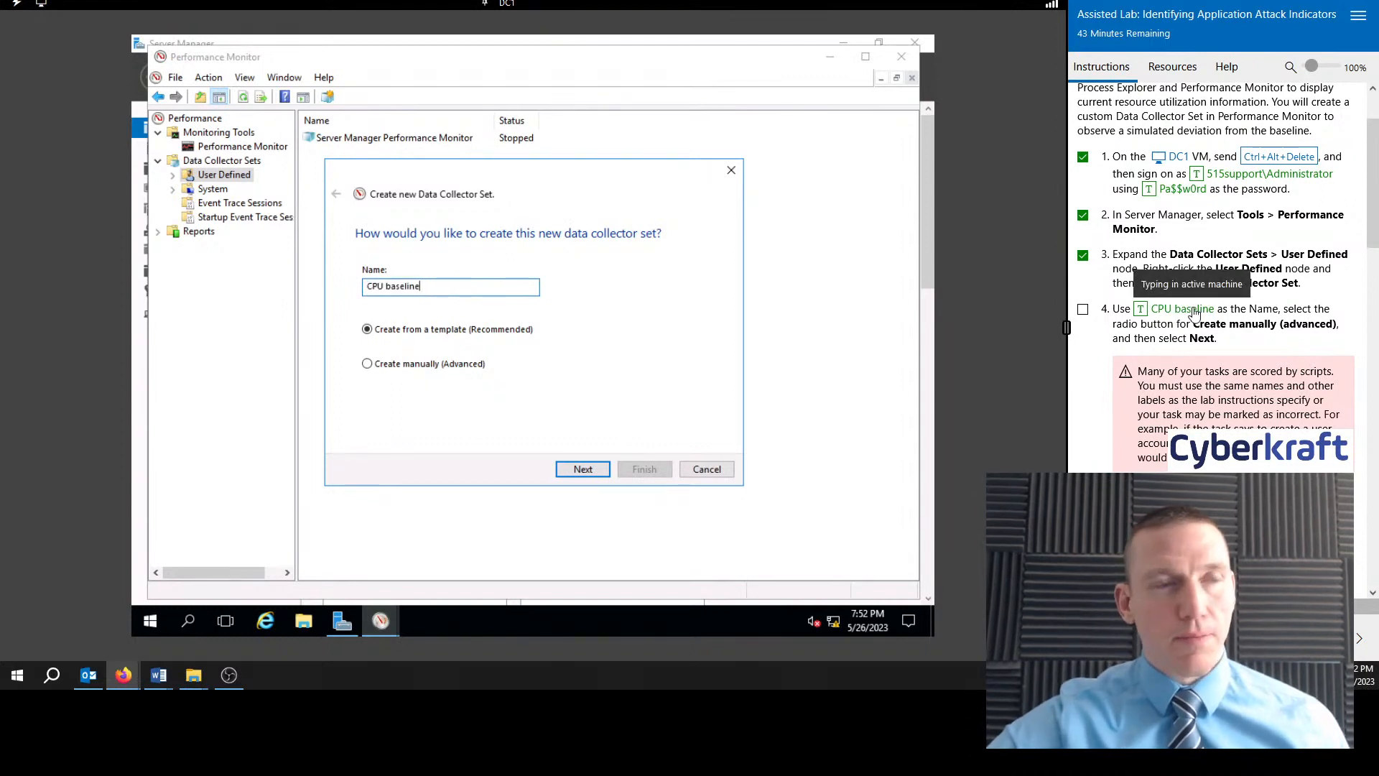
{"action": "left_click", "coordinate": [1083, 310]}
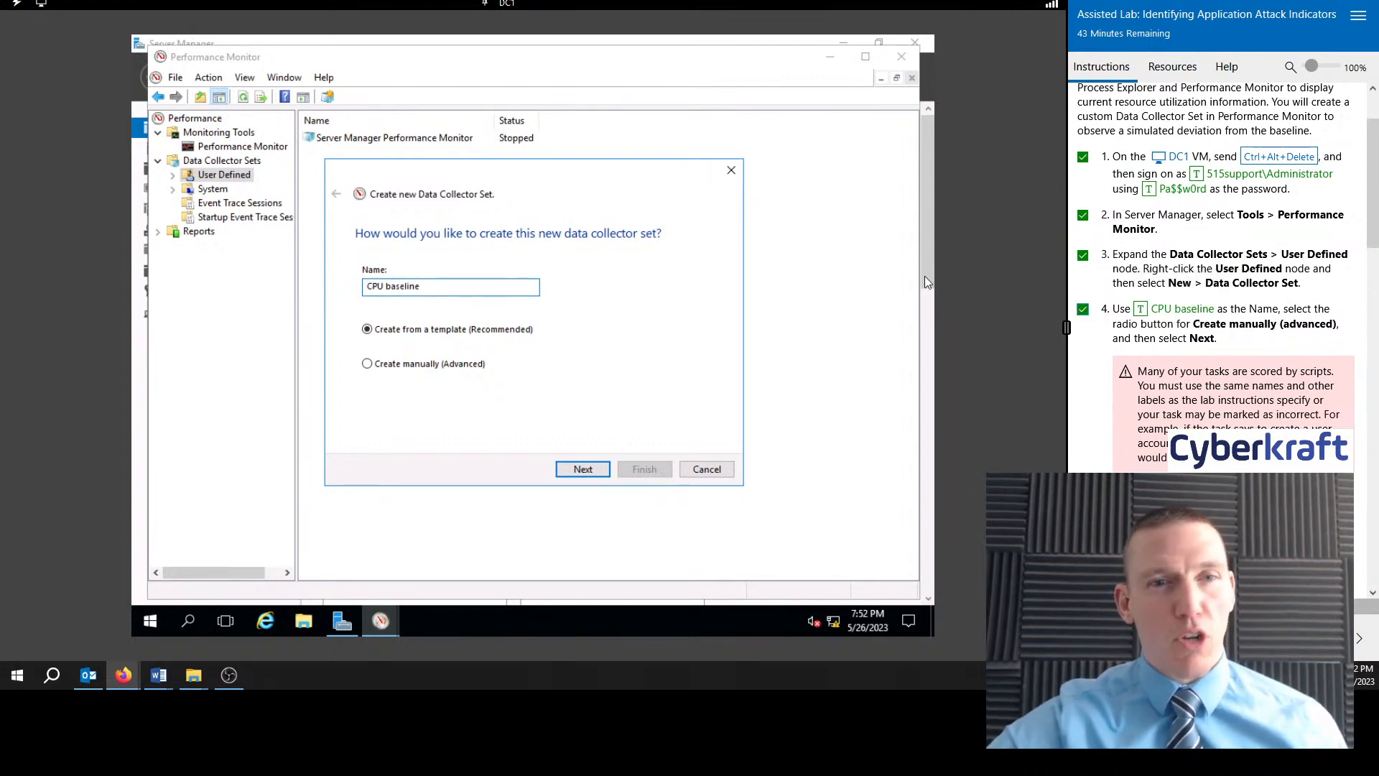
{"action": "left_click", "coordinate": [460, 365]}
{"action": "left_click", "coordinate": [583, 471]}
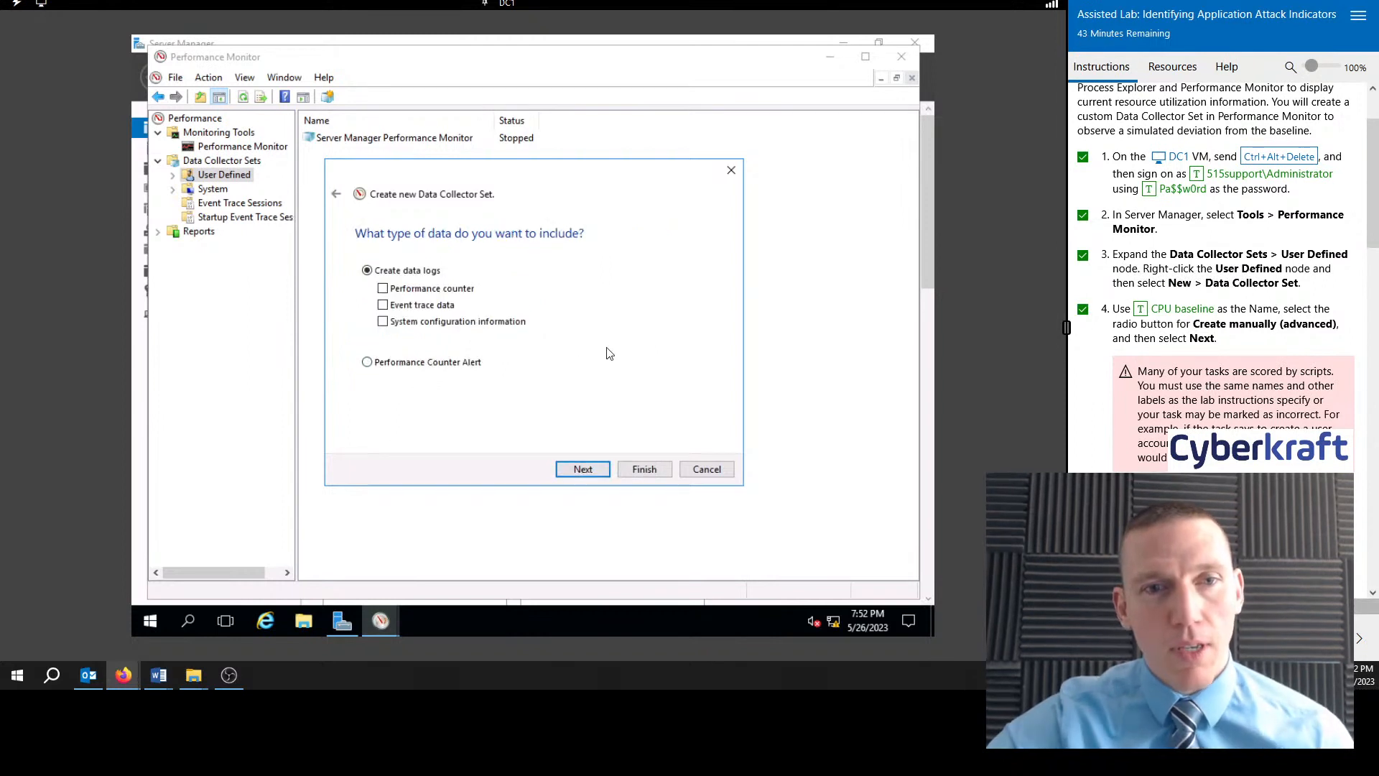
Step: Include performance counter data logs in the collector set and continue, marking lab task 5 complete
{"action": "scroll", "coordinate": [1262, 334], "scroll_direction": "down", "scroll_amount": 2}
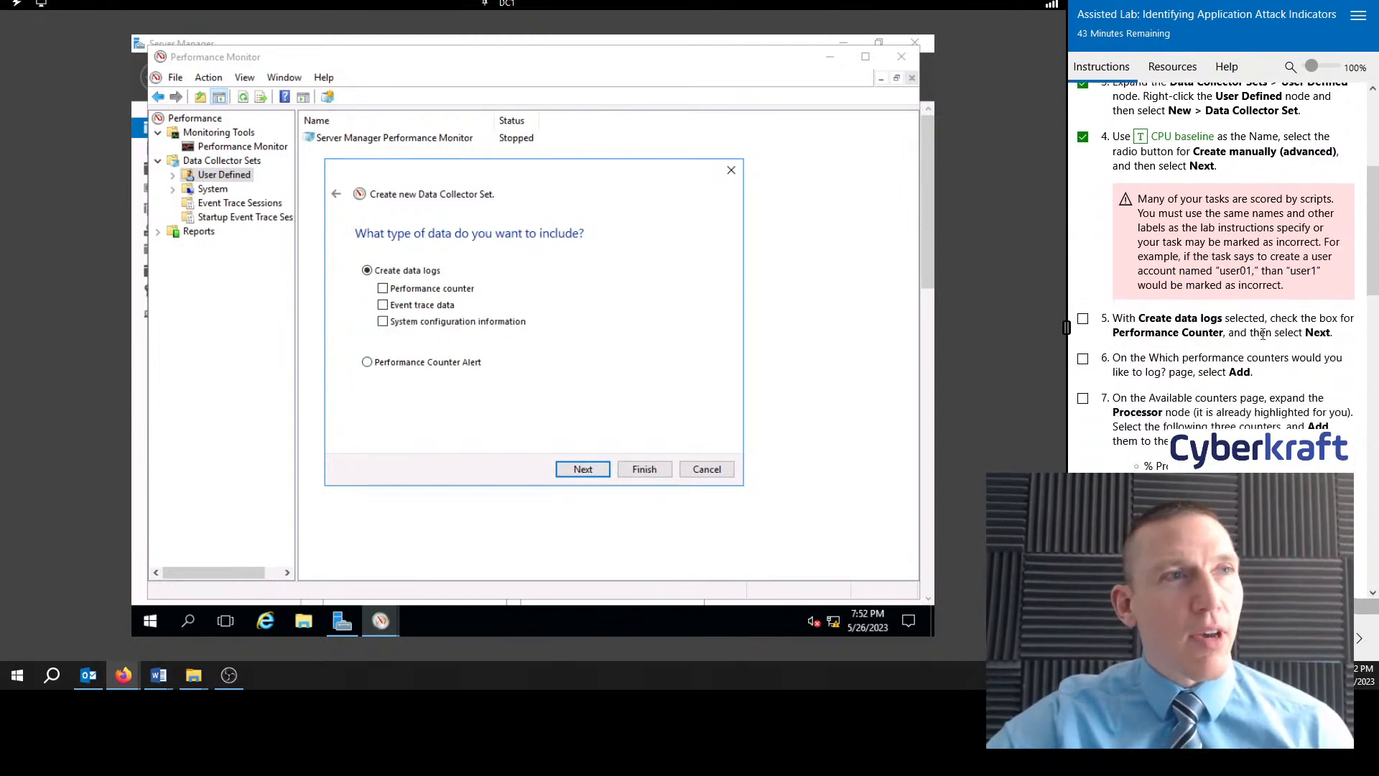
{"action": "scroll", "coordinate": [1207, 287], "scroll_direction": "down", "scroll_amount": 1}
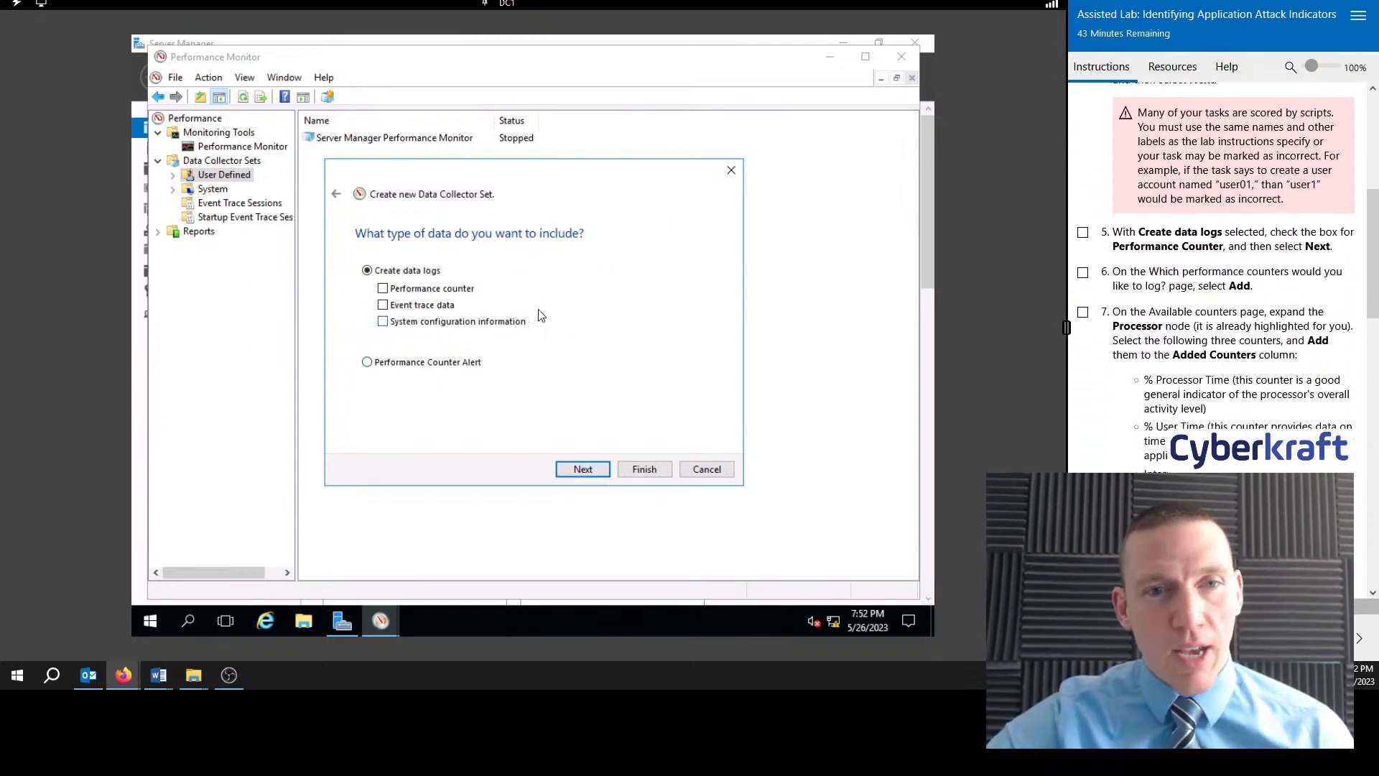
{"action": "left_click", "coordinate": [382, 289]}
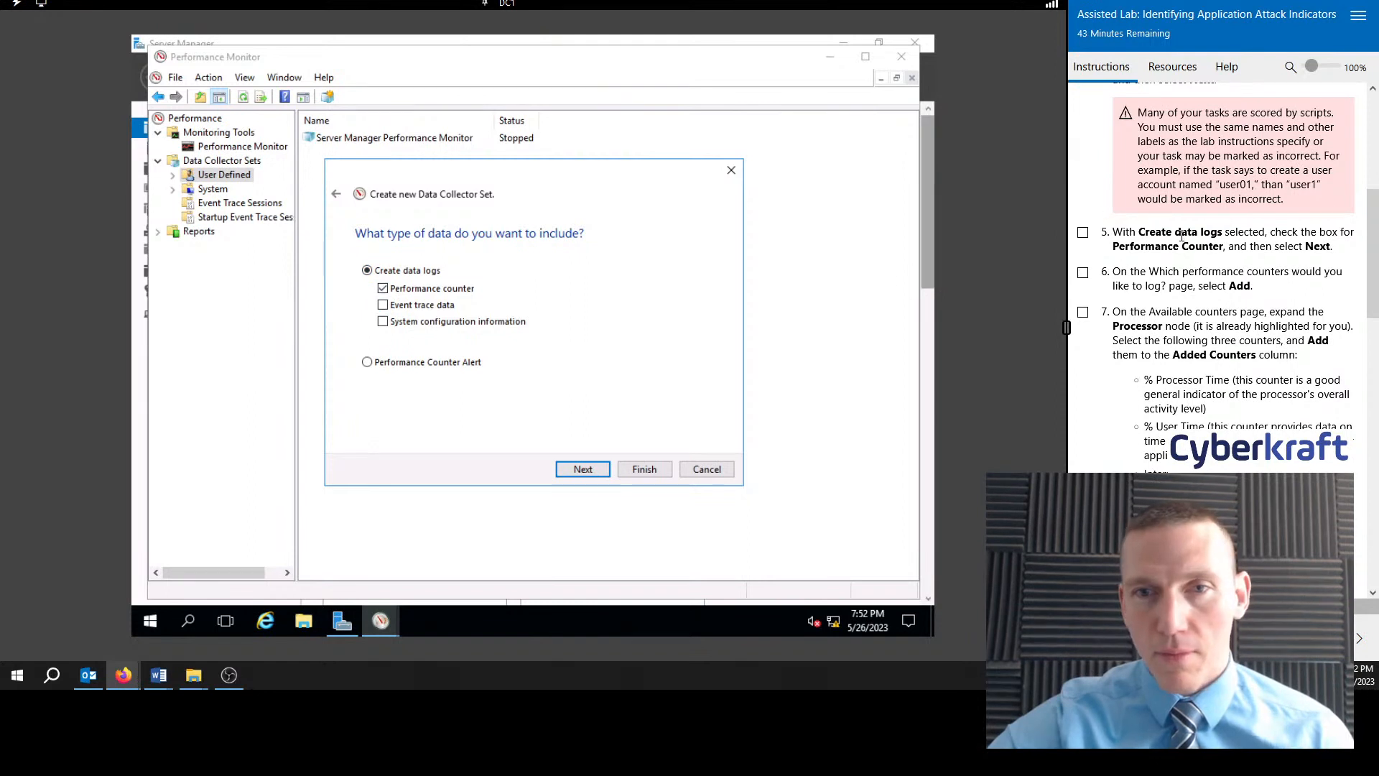
{"action": "left_click", "coordinate": [1083, 232]}
{"action": "scroll", "coordinate": [1088, 244], "scroll_direction": "down", "scroll_amount": 1}
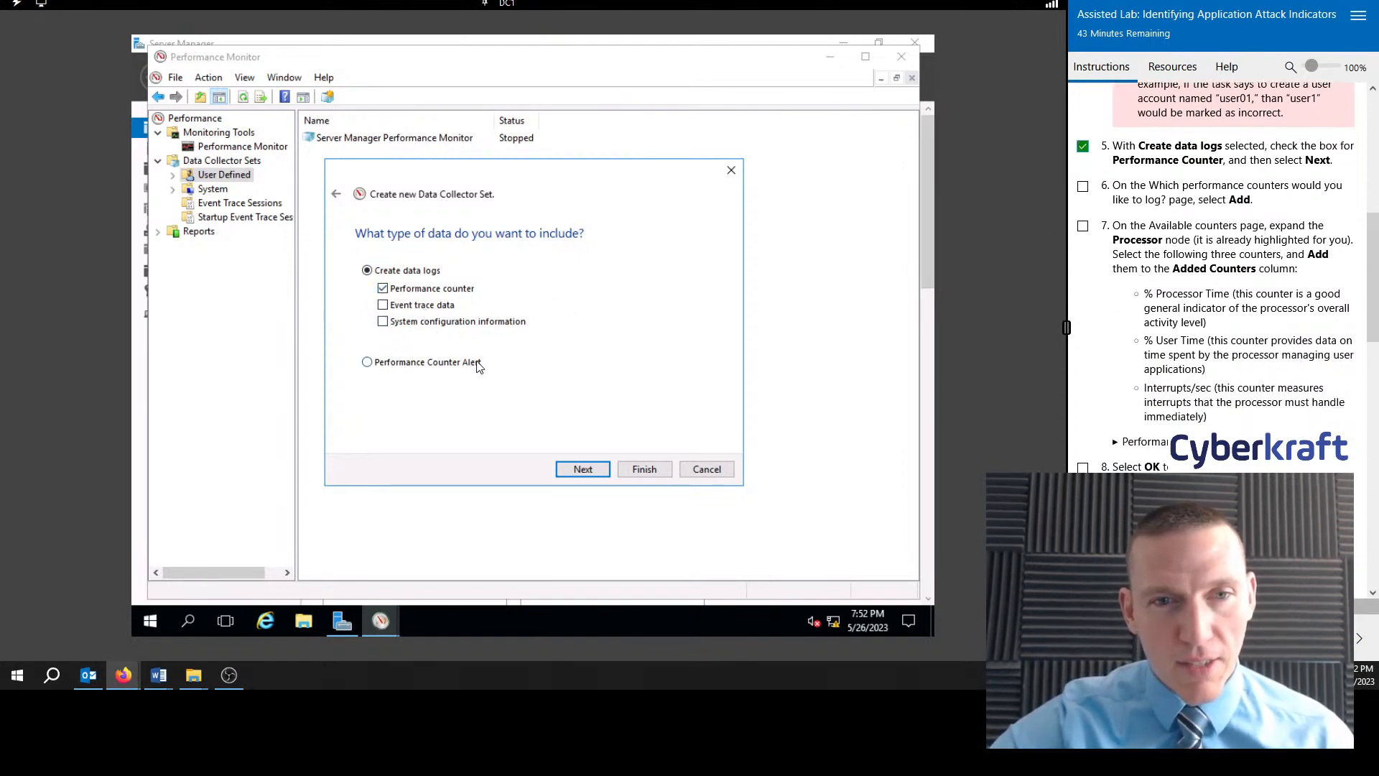
{"action": "left_click", "coordinate": [584, 470]}
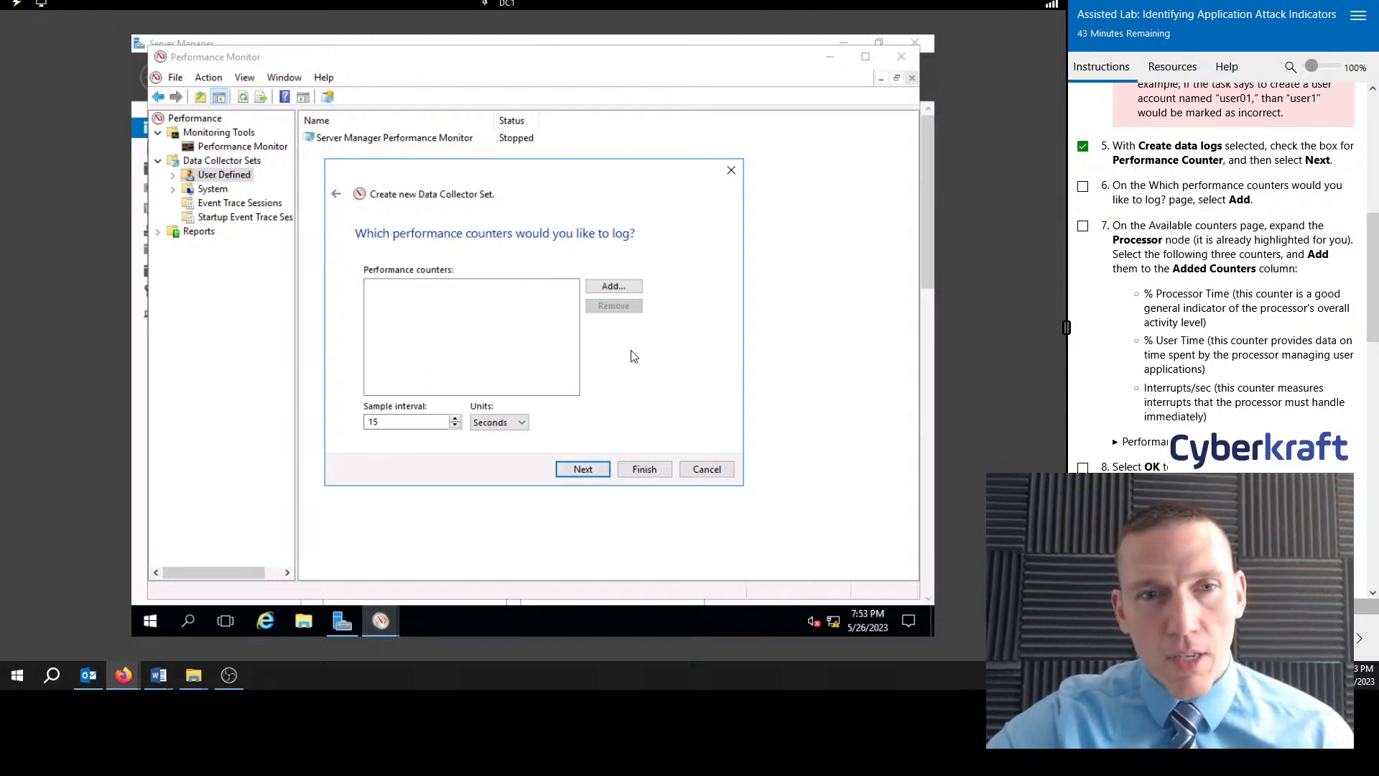
Step: Begin adding performance counters to the collector set, mark lab task 6 complete and move the counter dialog higher
{"action": "left_click", "coordinate": [632, 288]}
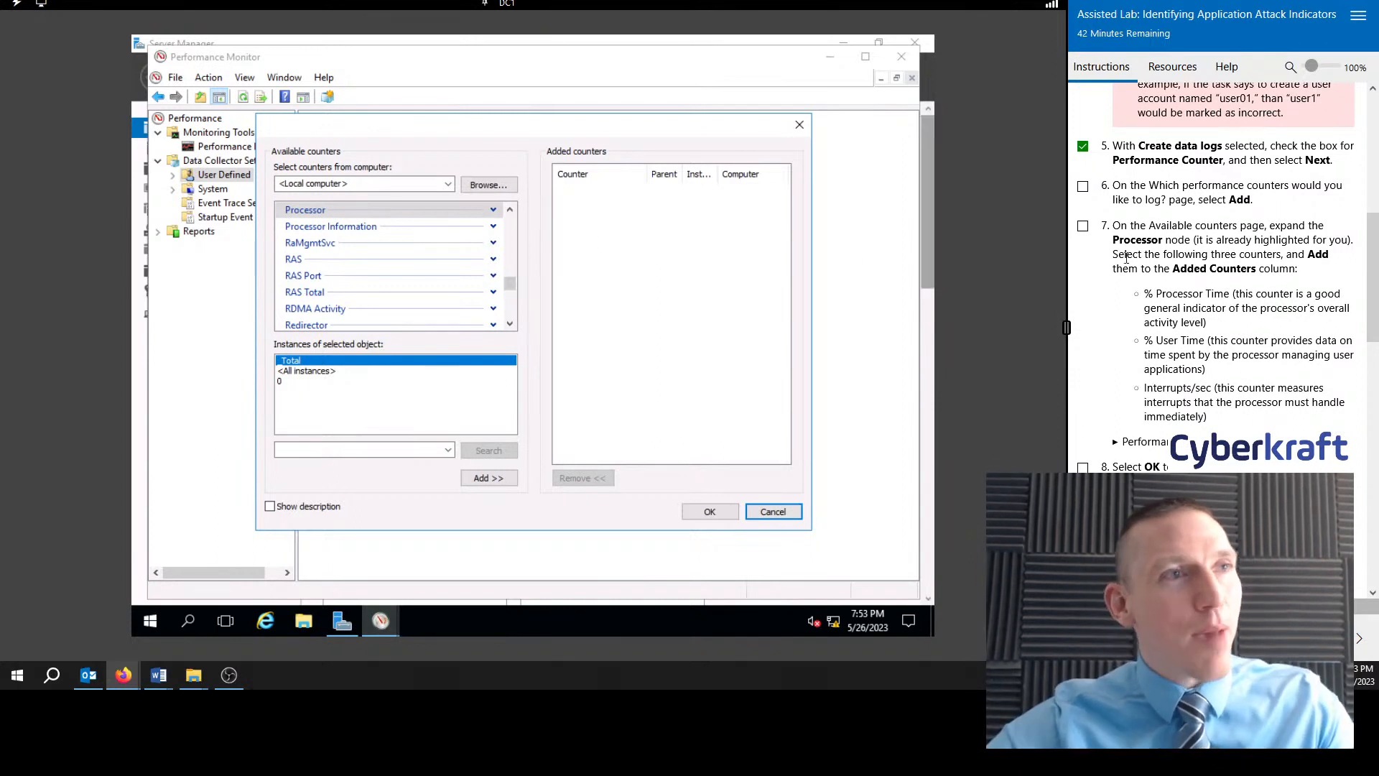
{"action": "left_click", "coordinate": [1083, 187]}
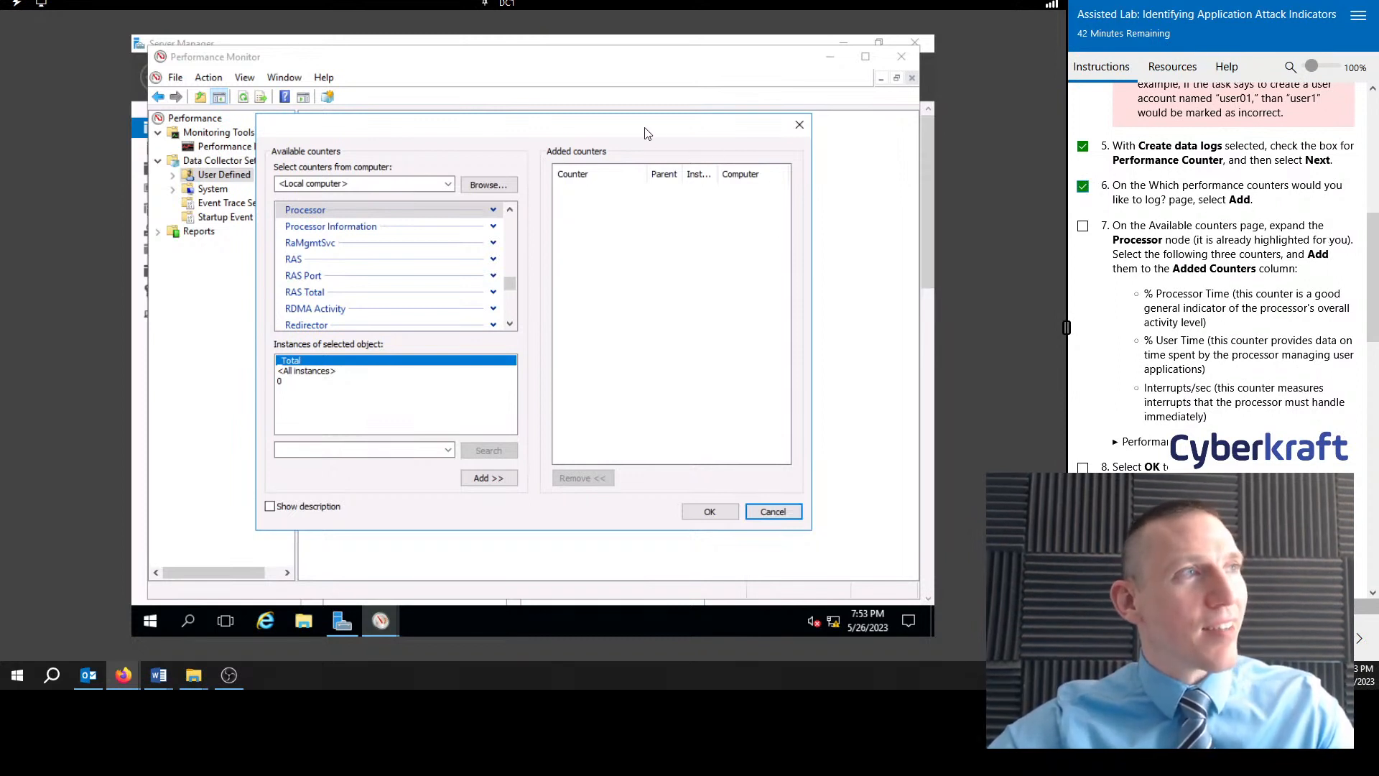
{"action": "left_click_drag", "start_coordinate": [645, 128], "coordinate": [675, 101]}
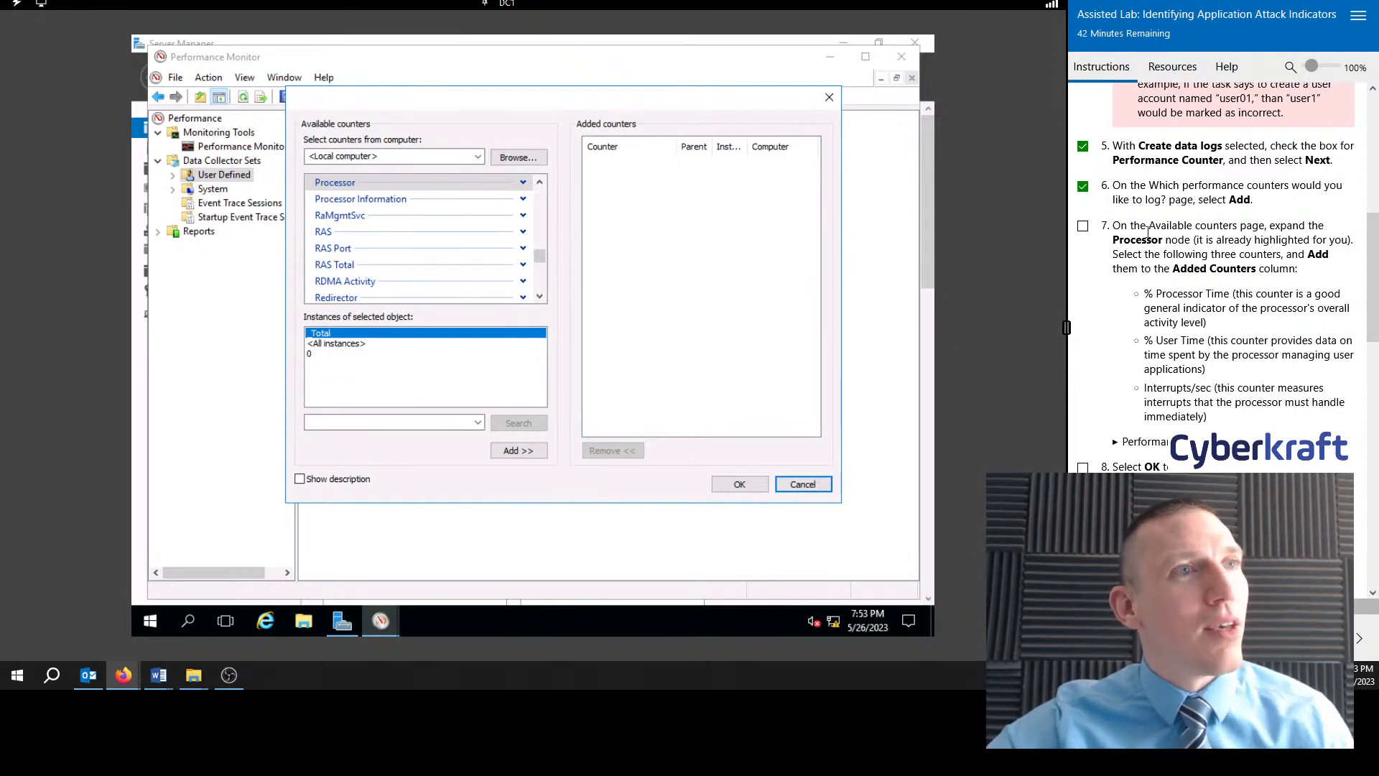
Step: Look through the available counters on the local computer and mark lab task 7 complete
{"action": "scroll", "coordinate": [1238, 198], "scroll_direction": "down", "scroll_amount": 1}
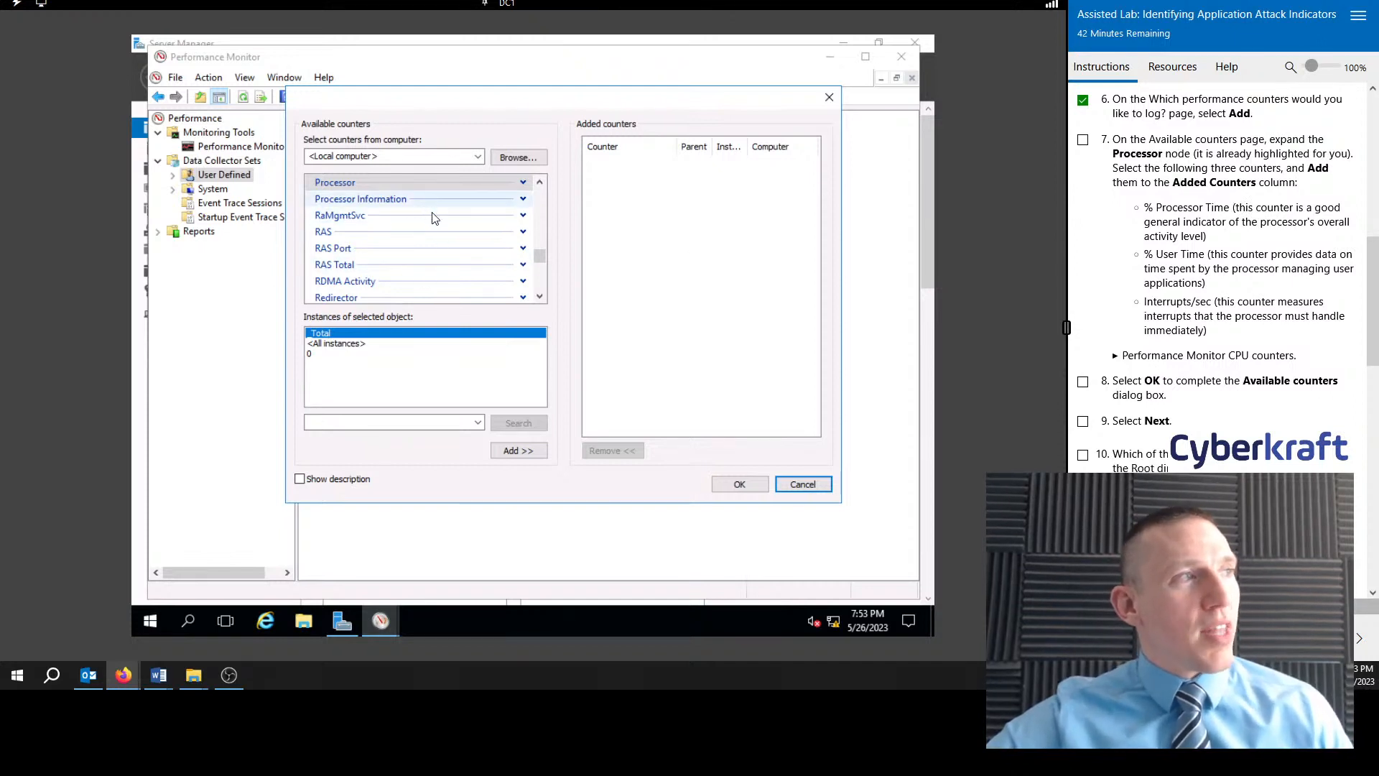
{"action": "mouse_move", "coordinate": [541, 257]}
{"action": "left_mouse_down"}
{"action": "mouse_move", "coordinate": [542, 276]}
{"action": "mouse_move", "coordinate": [544, 265]}
{"action": "left_mouse_up"}
{"action": "scroll", "coordinate": [409, 266], "scroll_direction": "up", "scroll_amount": 3}
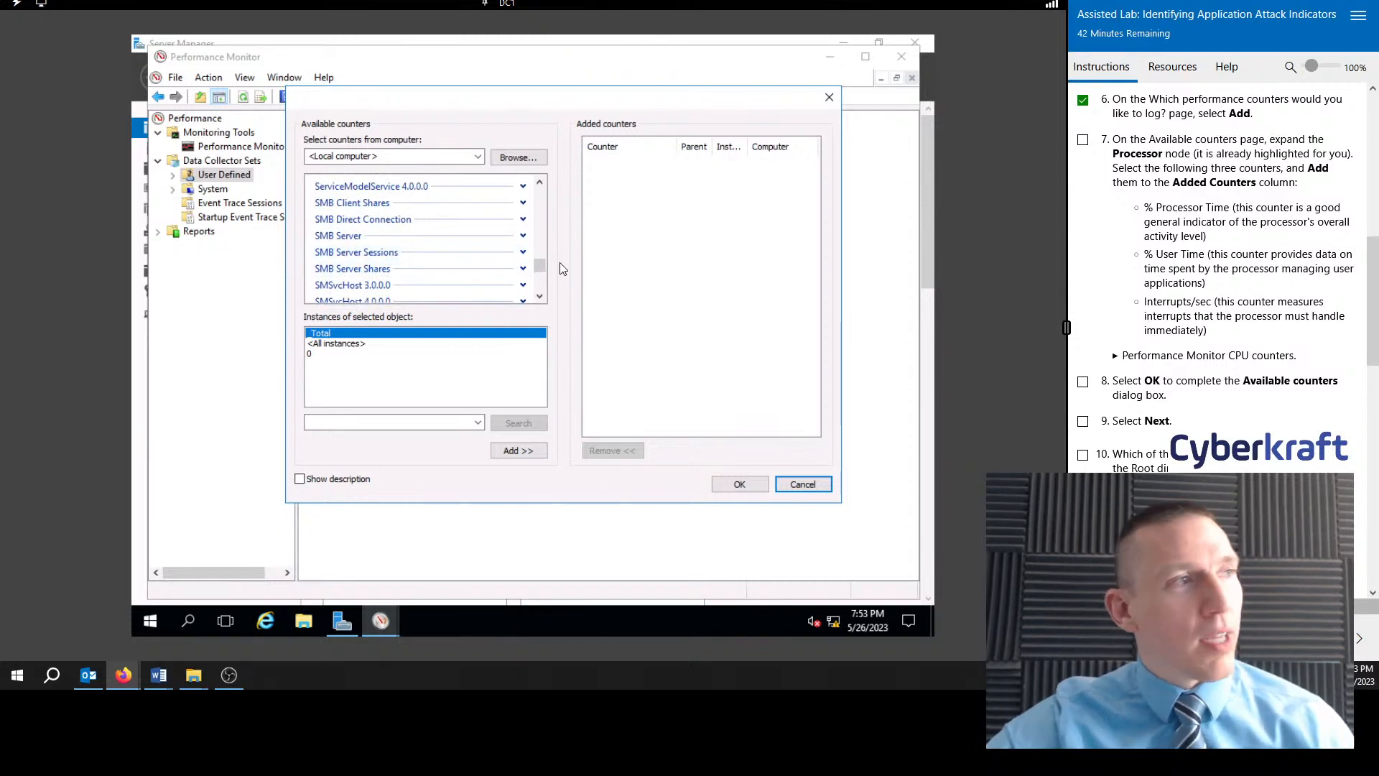
{"action": "left_click_drag", "start_coordinate": [543, 272], "coordinate": [544, 261]}
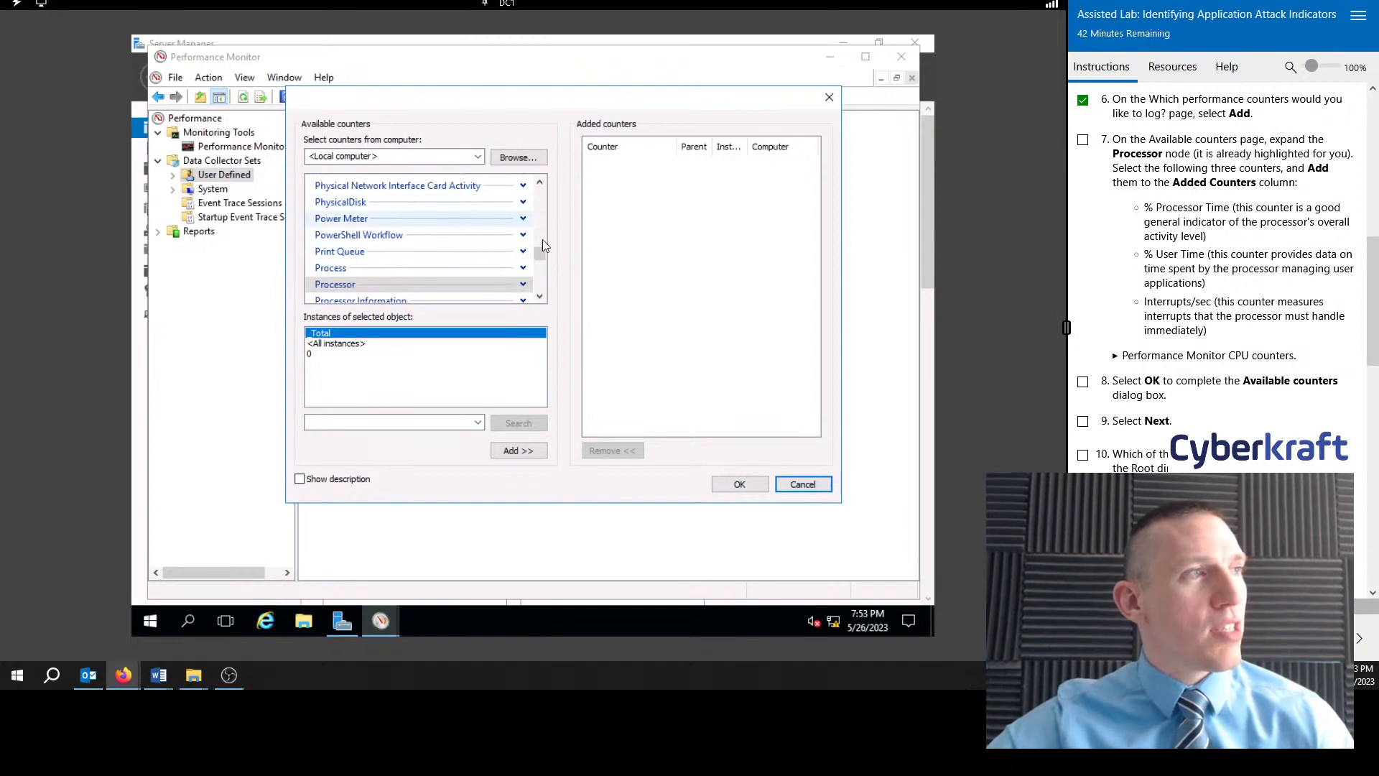
{"action": "left_click", "coordinate": [540, 183]}
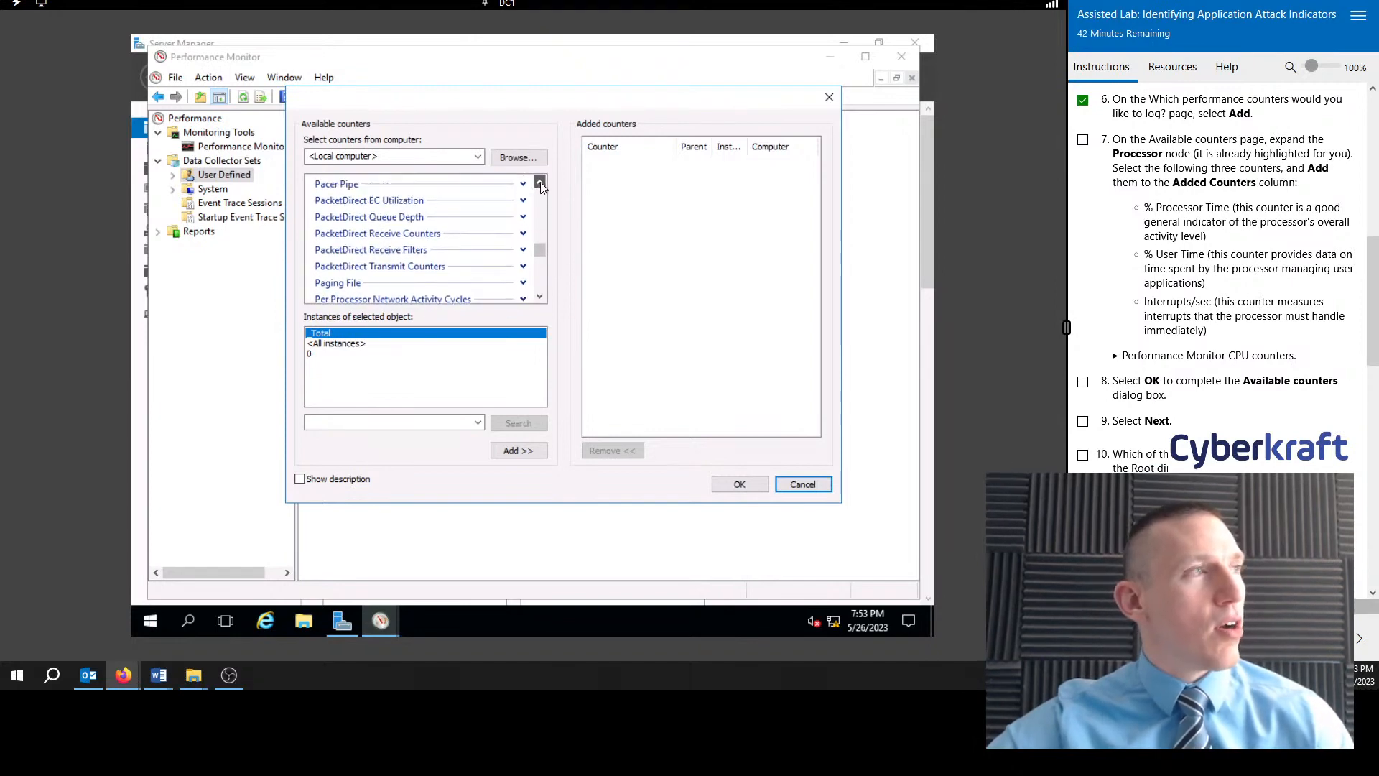
{"action": "left_click_drag", "start_coordinate": [540, 183], "coordinate": [541, 182]}
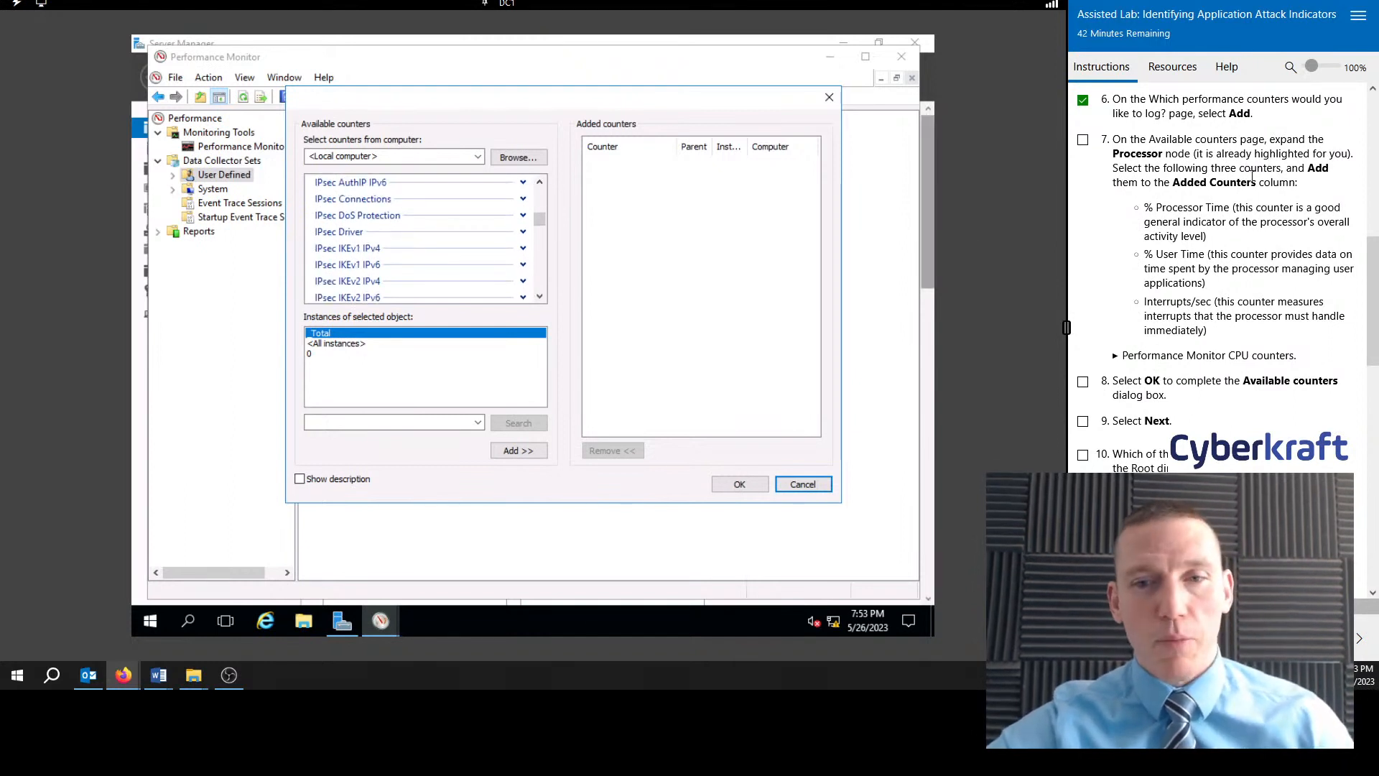
{"action": "left_click_drag", "start_coordinate": [541, 221], "coordinate": [542, 225]}
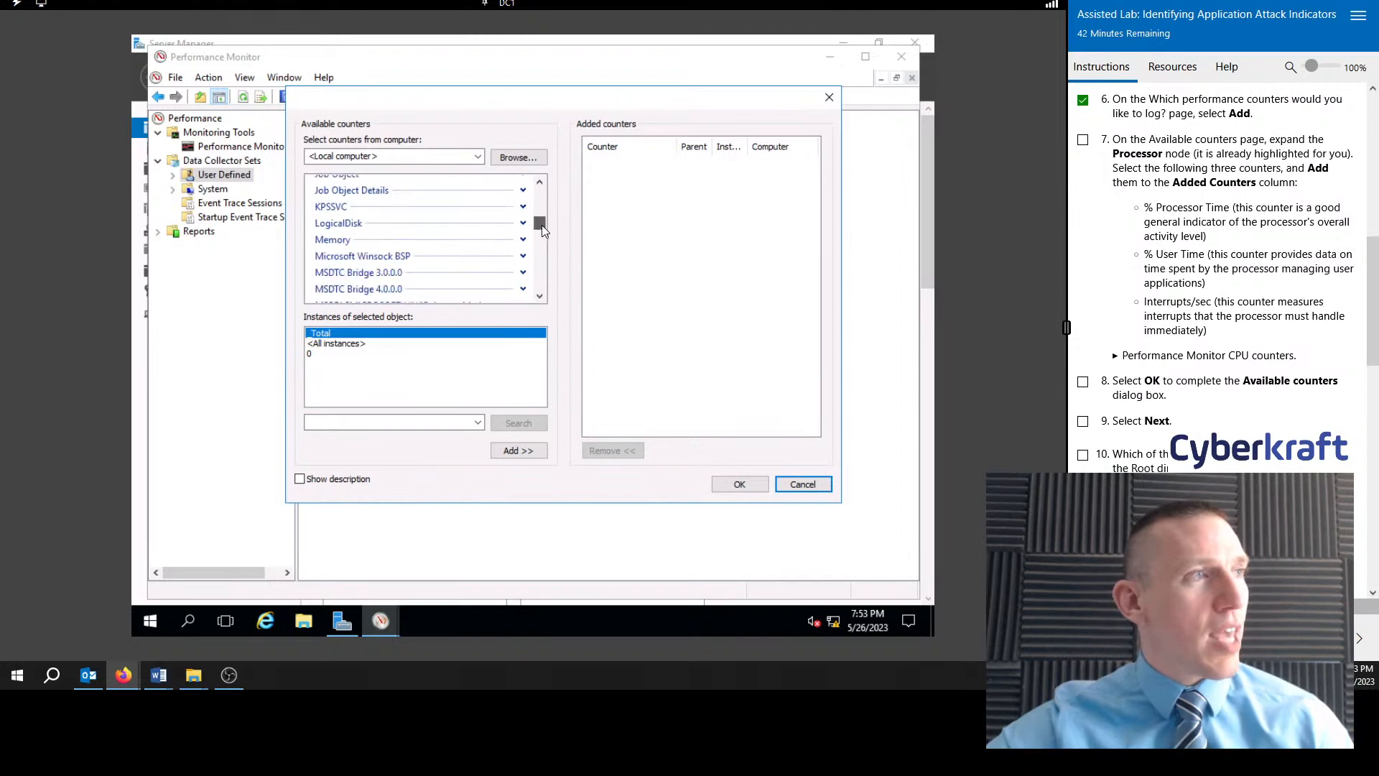
{"action": "left_click", "coordinate": [1083, 141]}
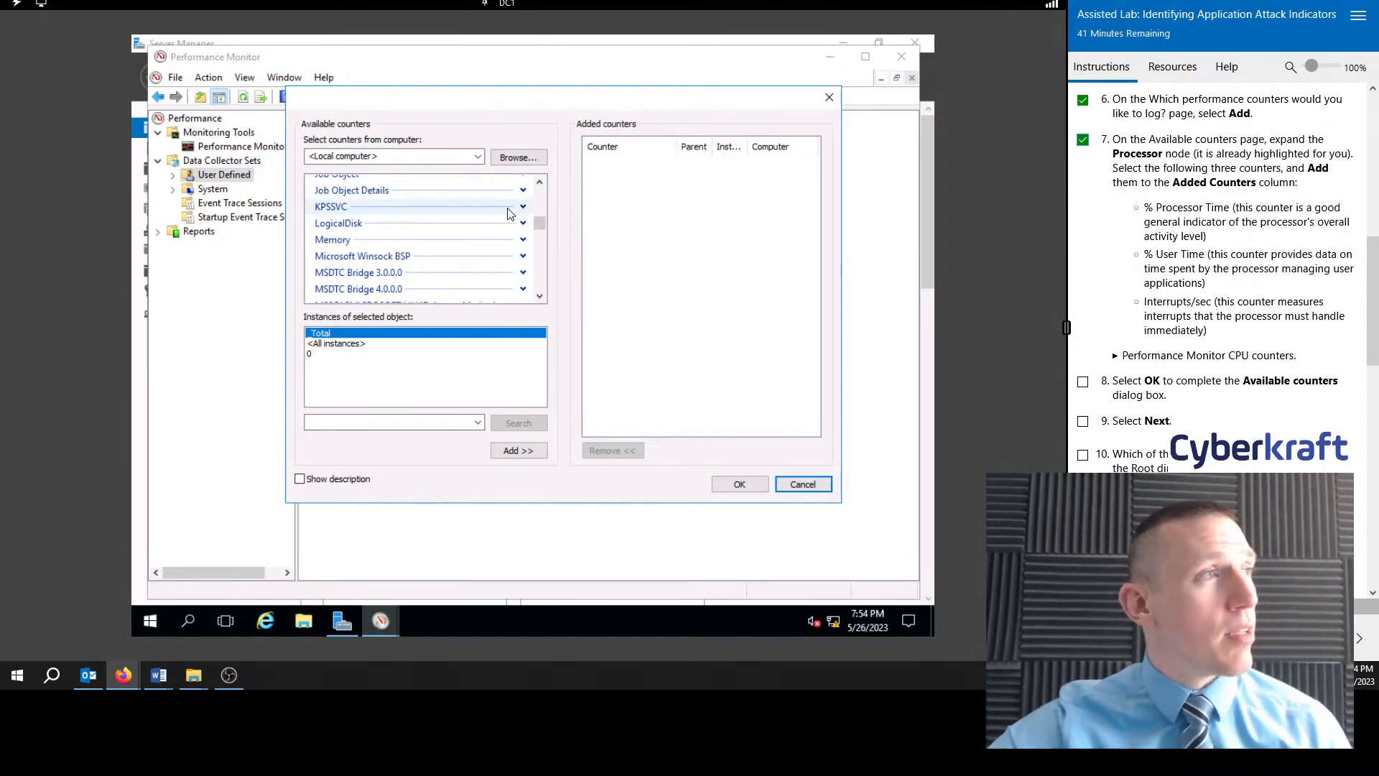
Step: Expand the Processor node and add its % Processor Time counter for the _Total instance
{"action": "left_click_drag", "start_coordinate": [537, 222], "coordinate": [540, 226]}
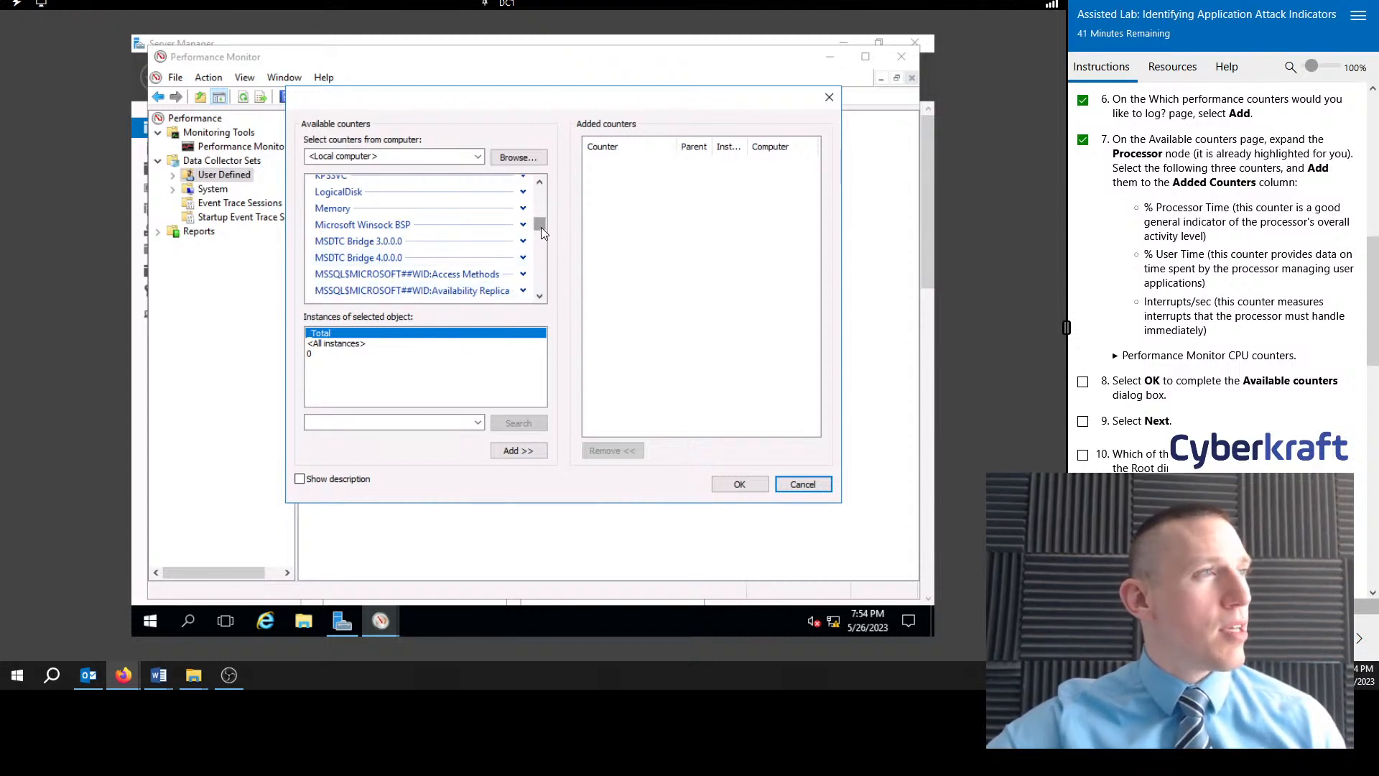
{"action": "scroll", "coordinate": [542, 228], "scroll_direction": "down", "scroll_amount": 2}
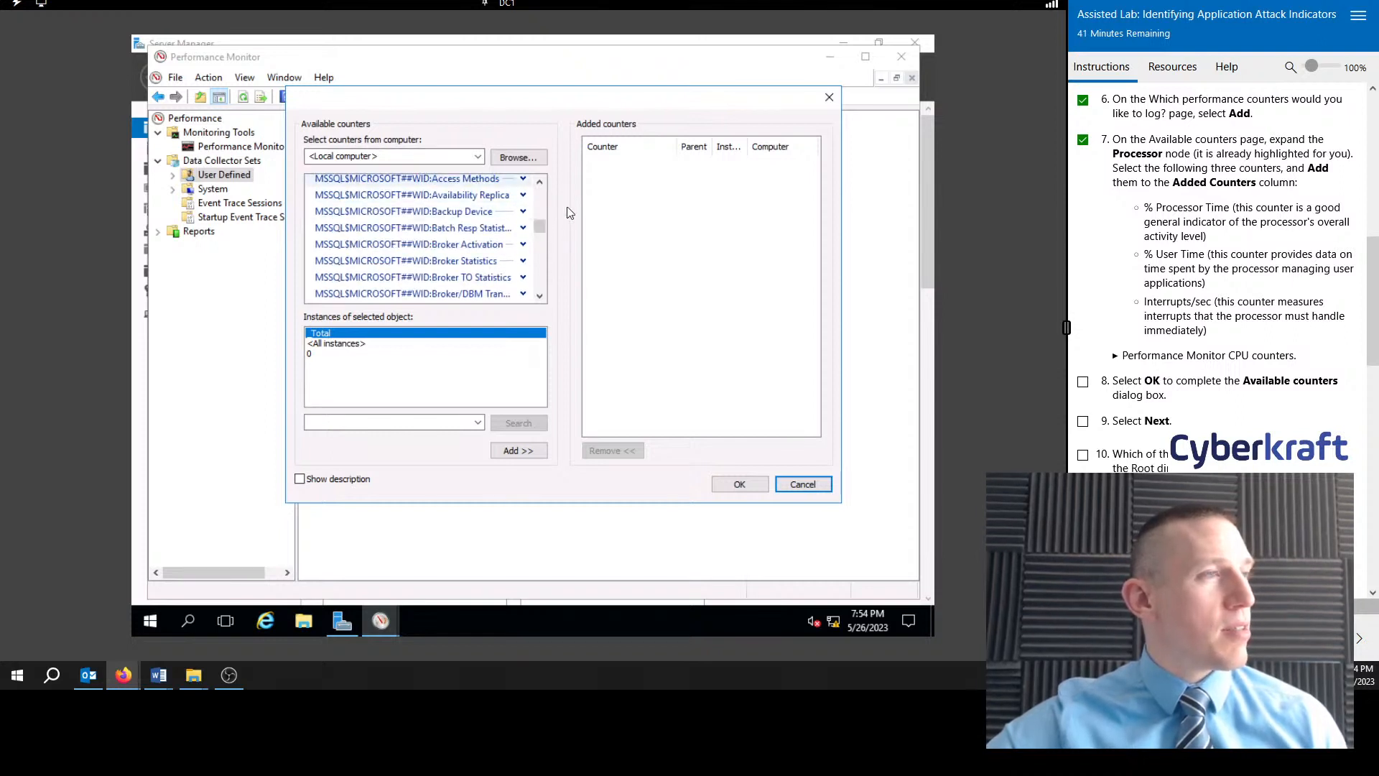
{"action": "left_click_drag", "start_coordinate": [539, 227], "coordinate": [544, 256]}
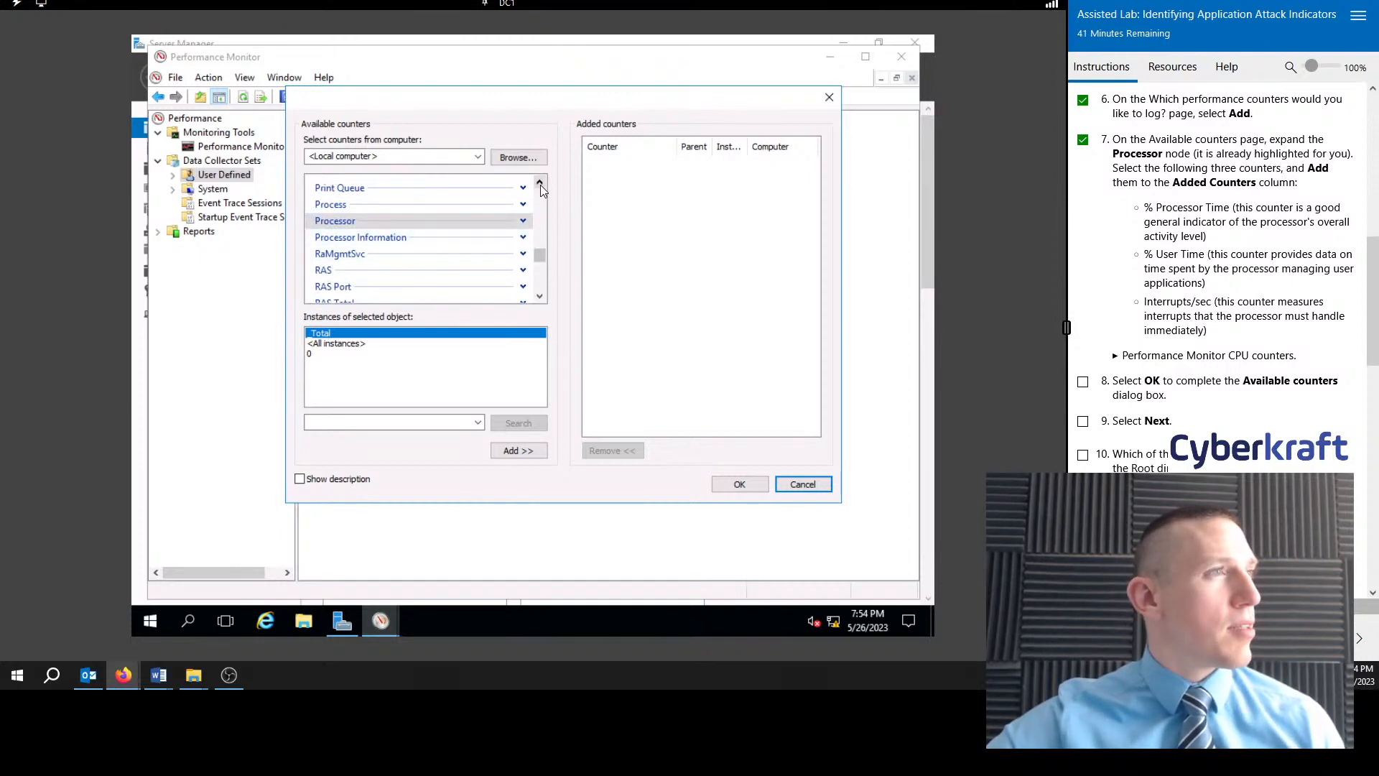
{"action": "left_click", "coordinate": [411, 220]}
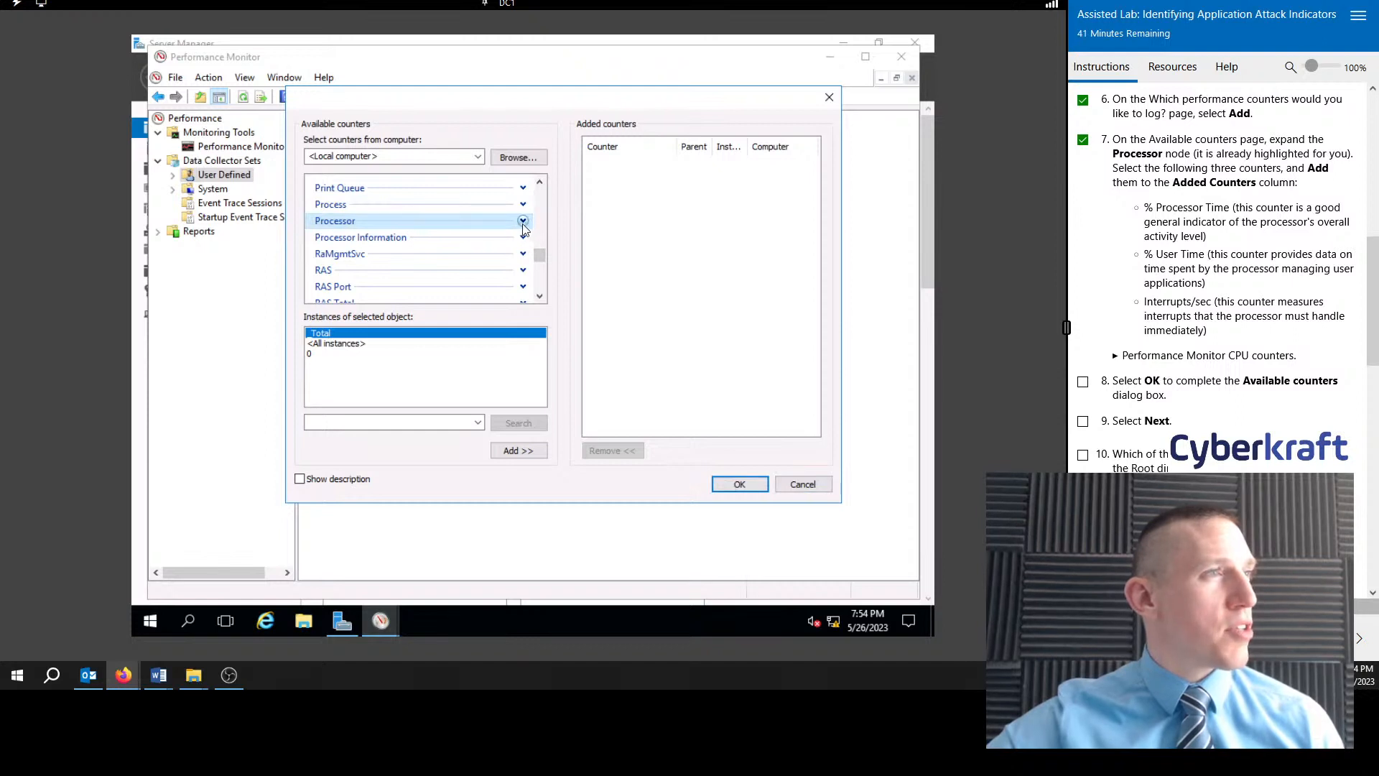
{"action": "left_click", "coordinate": [523, 222]}
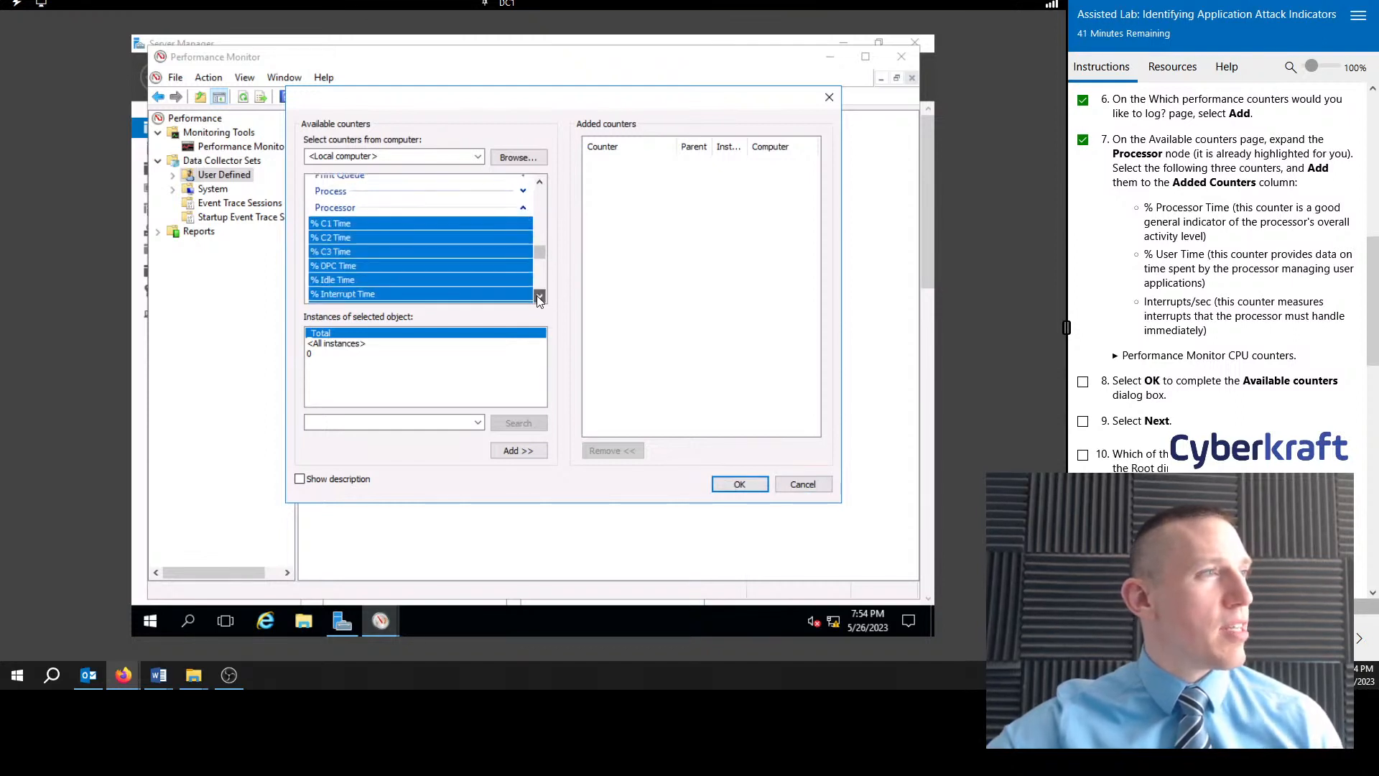
{"action": "scroll", "coordinate": [540, 280], "scroll_direction": "down", "scroll_amount": 2}
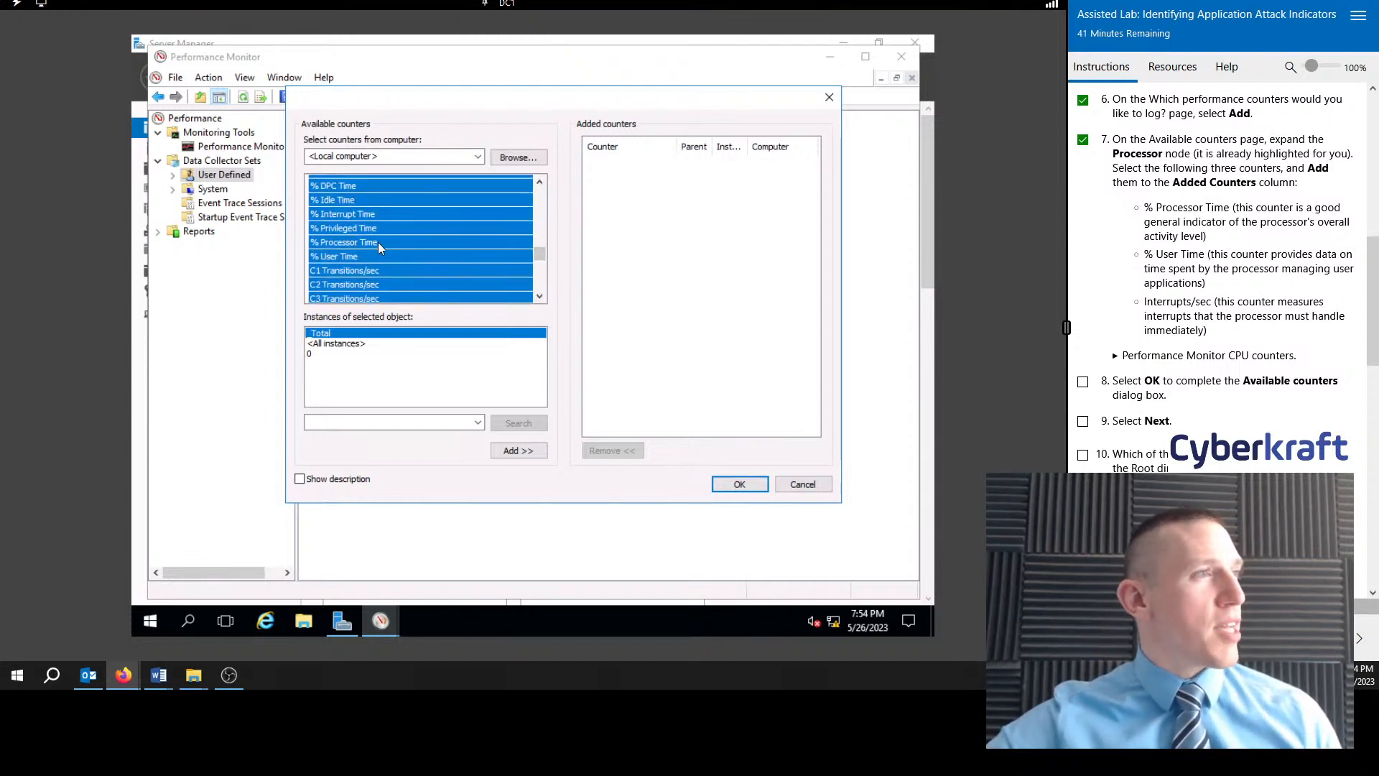
{"action": "left_click", "coordinate": [378, 243]}
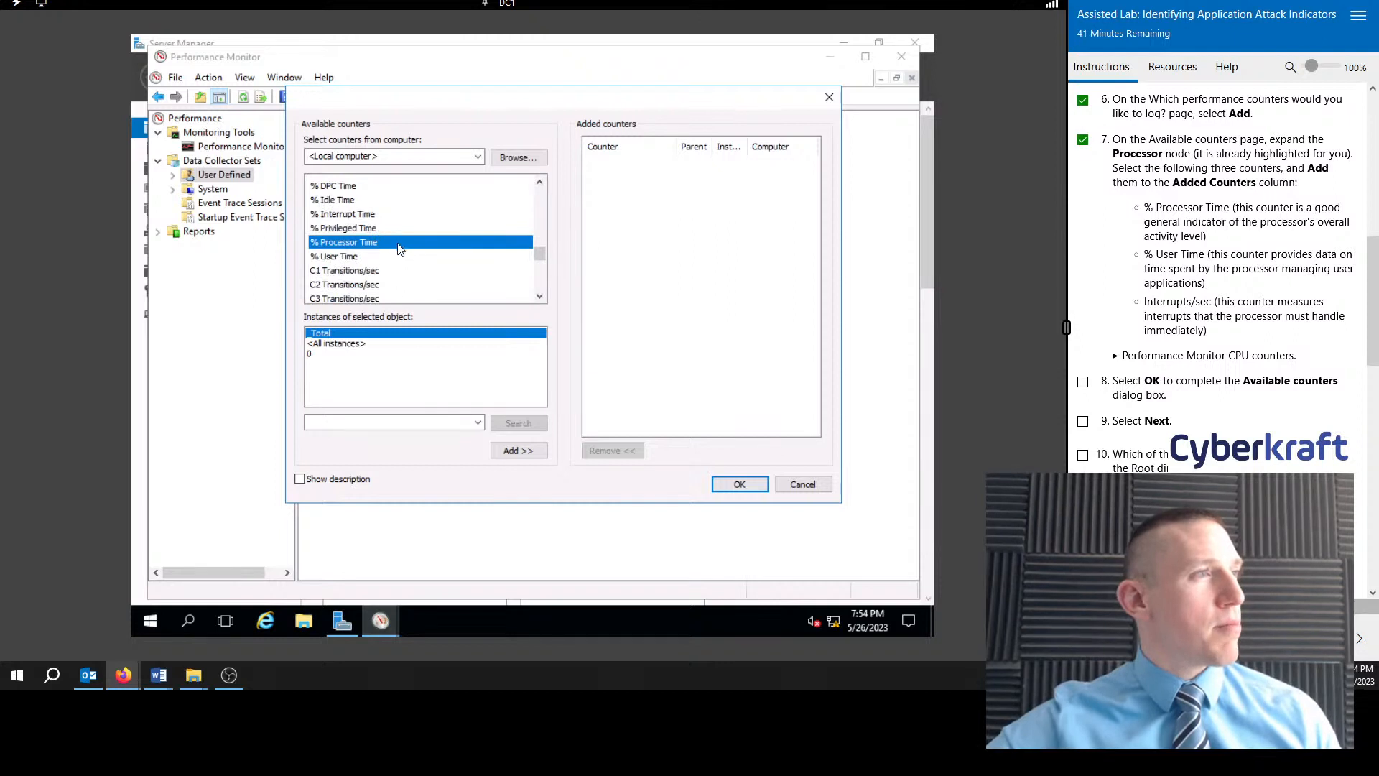
{"action": "left_click", "coordinate": [528, 458]}
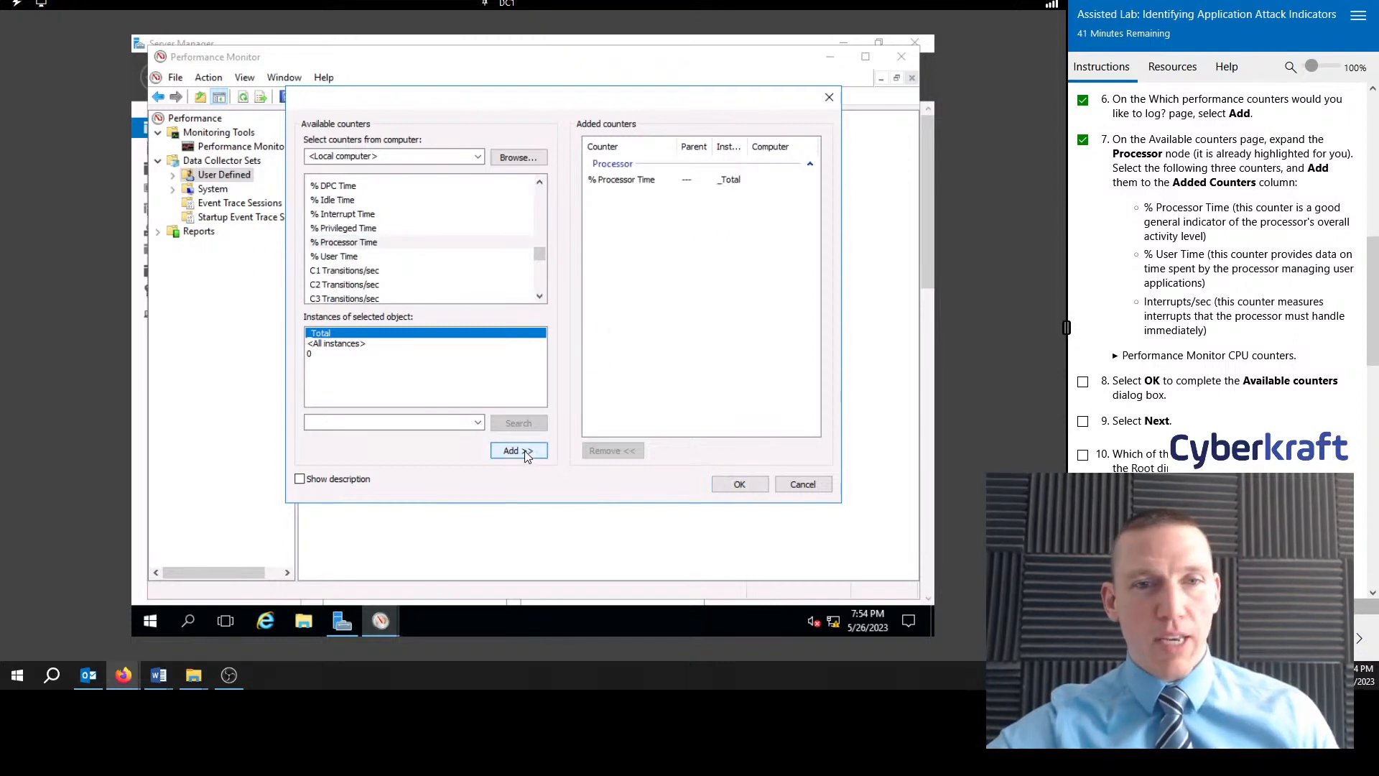
Step: Search the processor instances for "user" and add the % User Time counter for all instances
{"action": "left_click", "coordinate": [416, 421]}
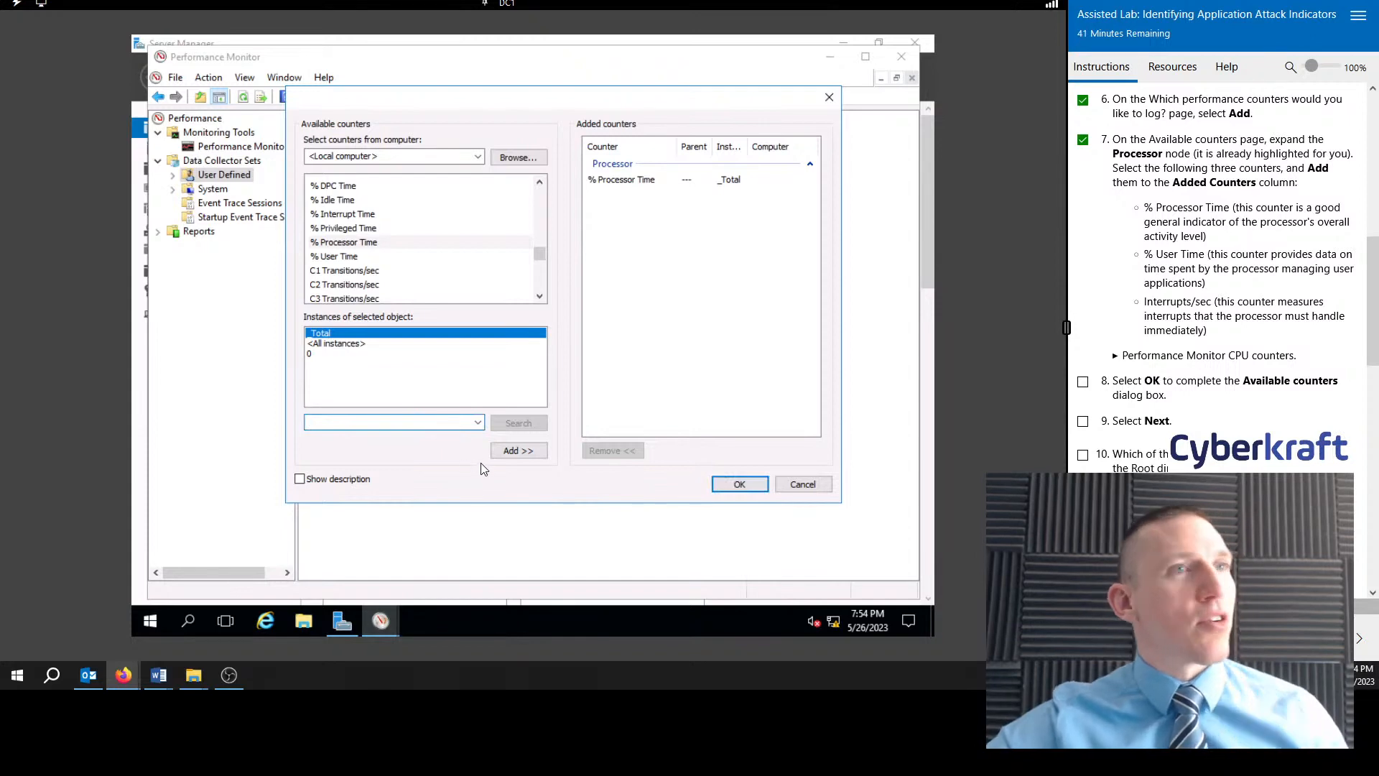
{"action": "type", "text": "user"}
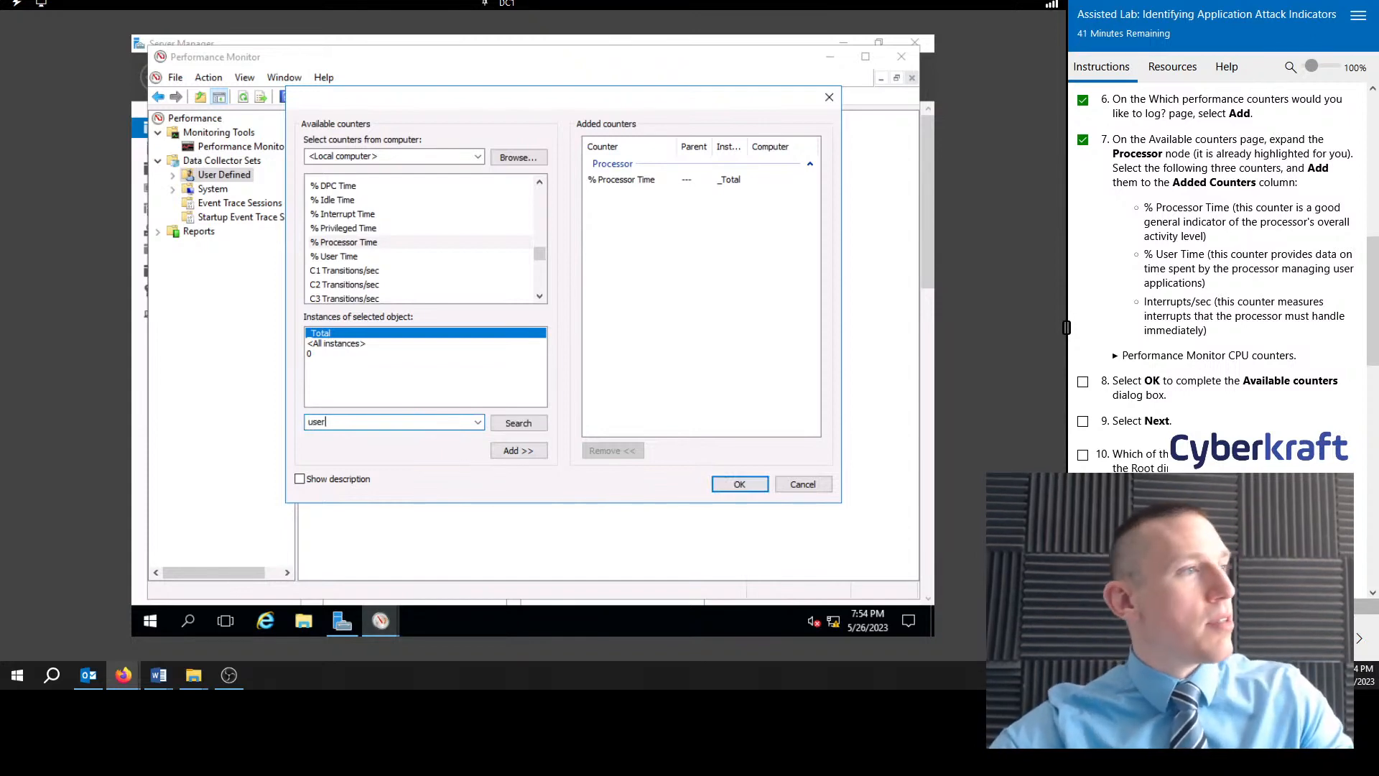
{"action": "key", "text": "Return"}
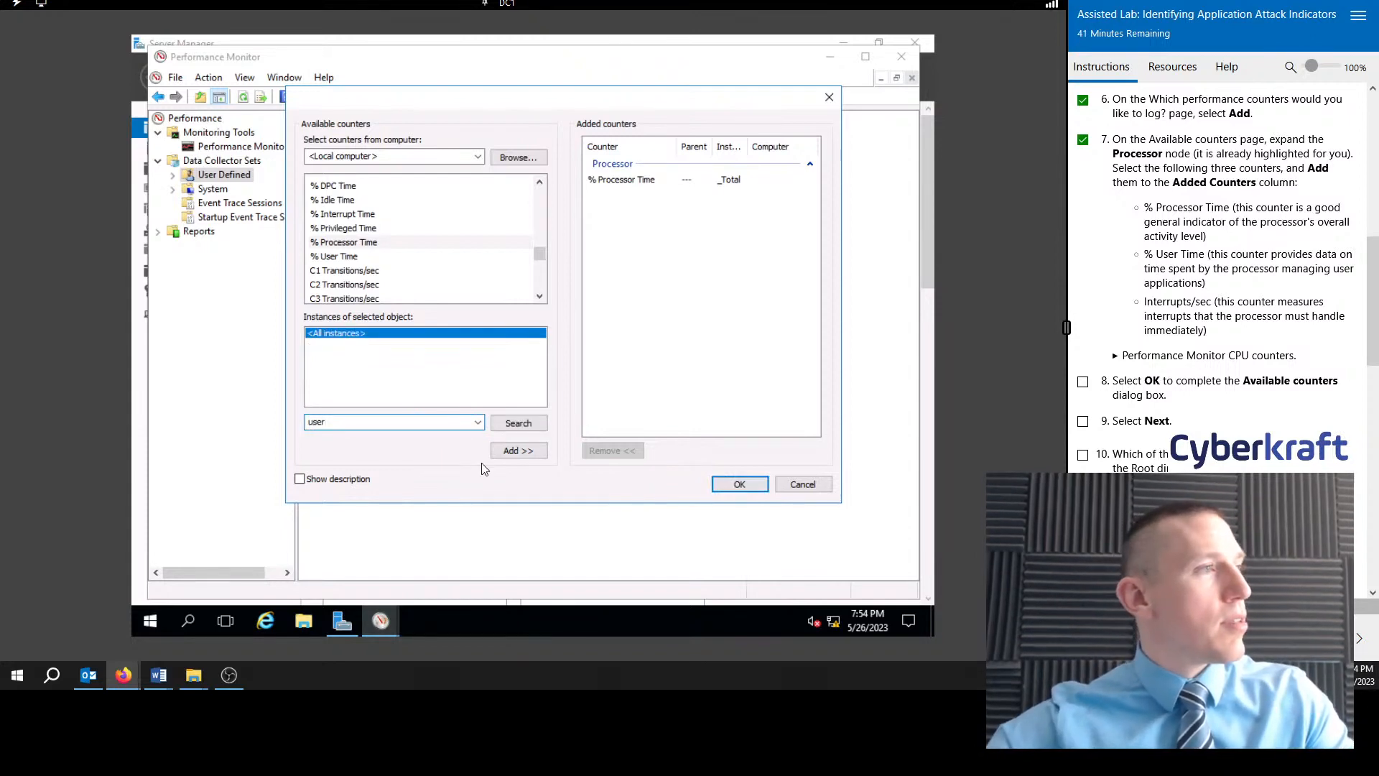
{"action": "left_click", "coordinate": [531, 425]}
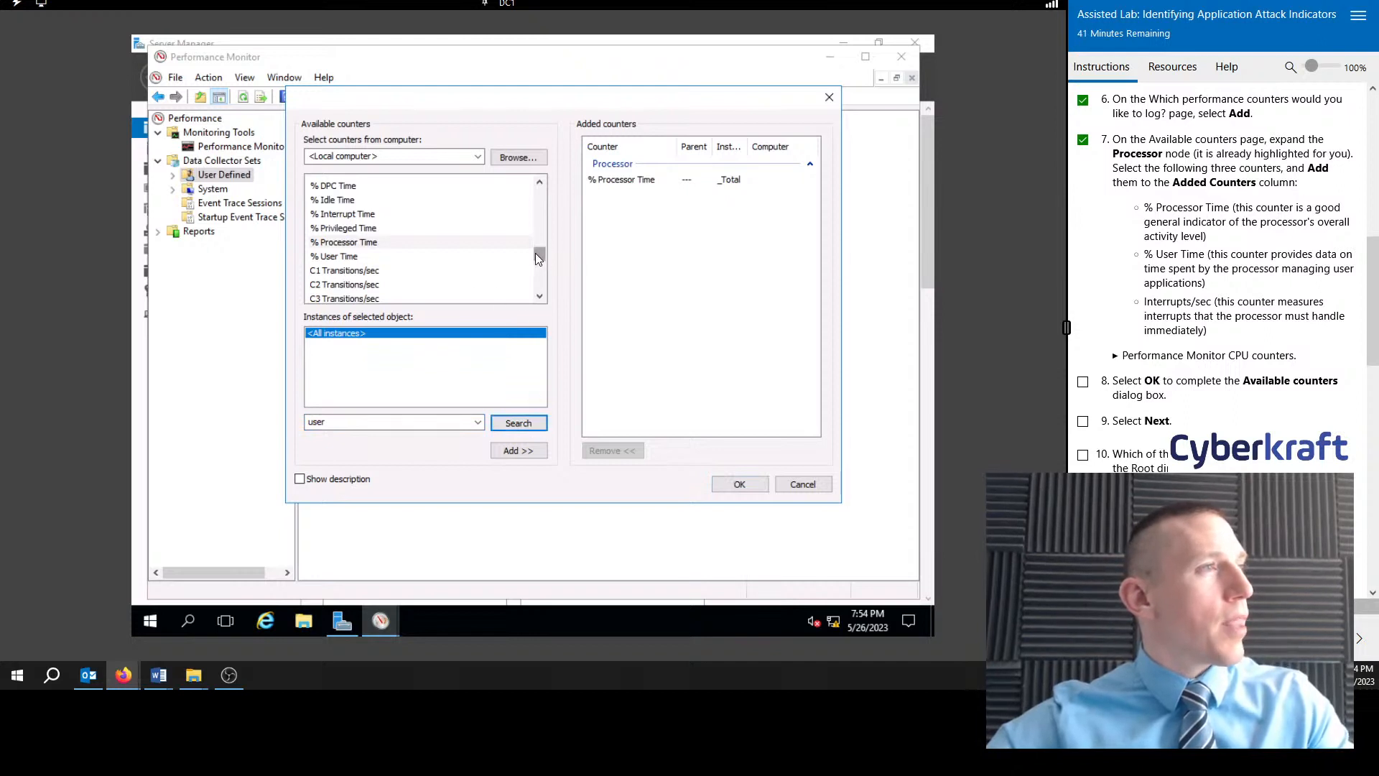
{"action": "left_click", "coordinate": [358, 256]}
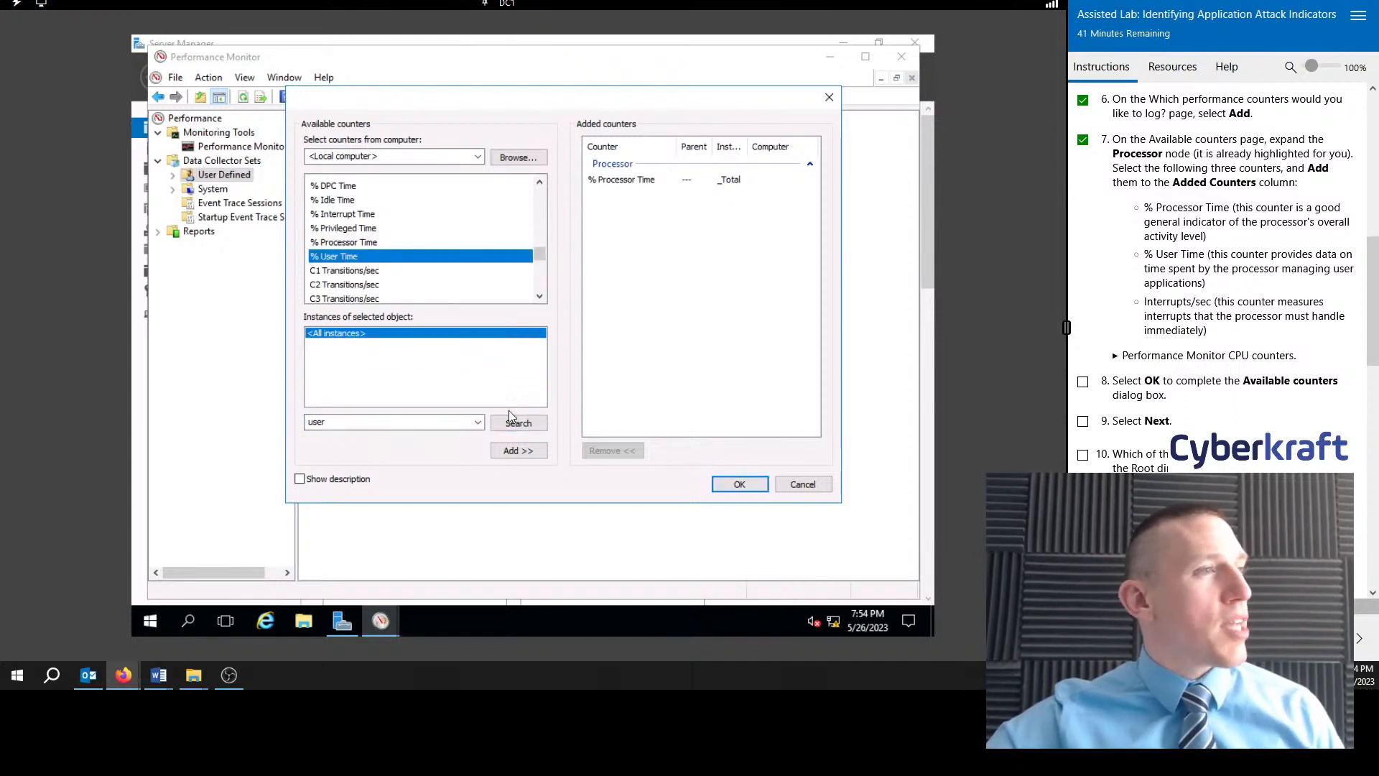
{"action": "left_click", "coordinate": [517, 450]}
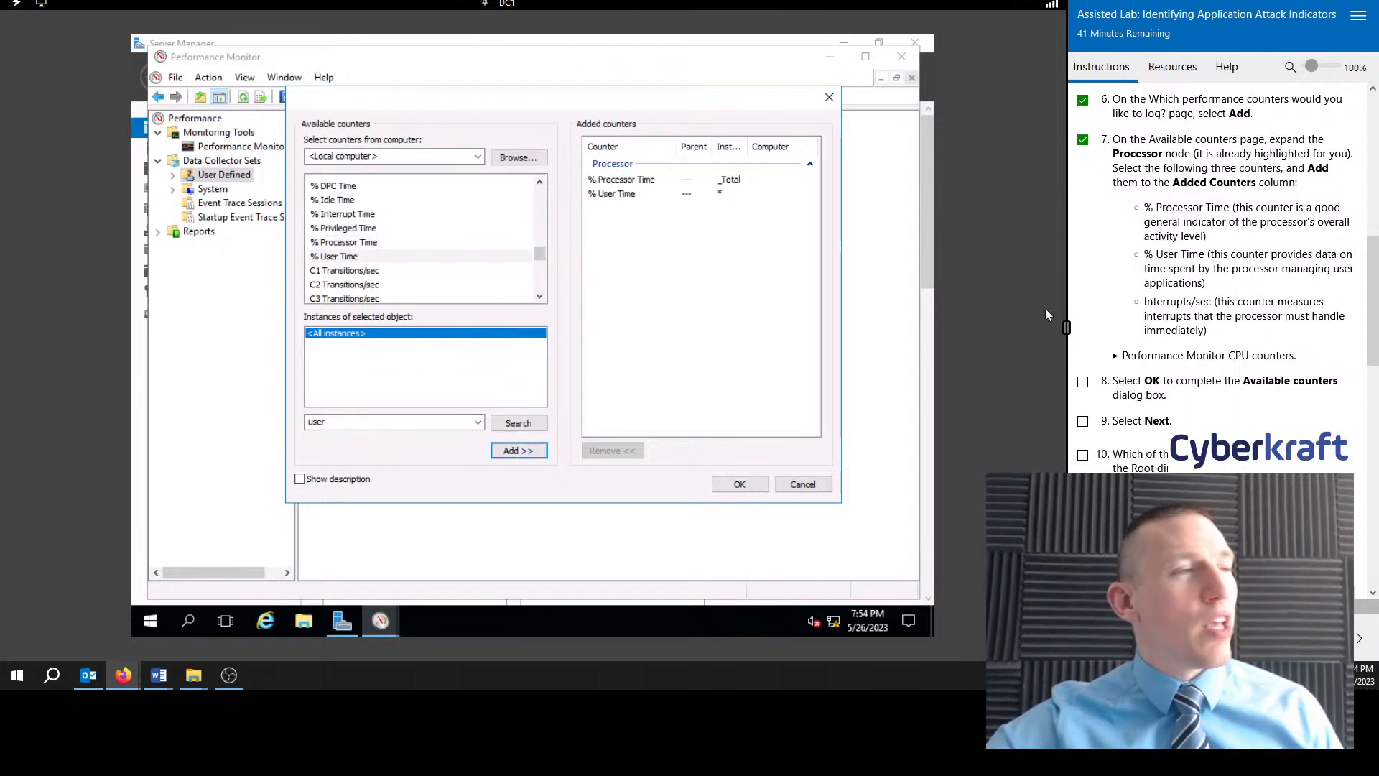
Step: Add the Processor node's Interrupts/sec counter for all instances and check the lab's CPU counters reference image
{"action": "scroll", "coordinate": [537, 183], "scroll_direction": "up", "scroll_amount": 3}
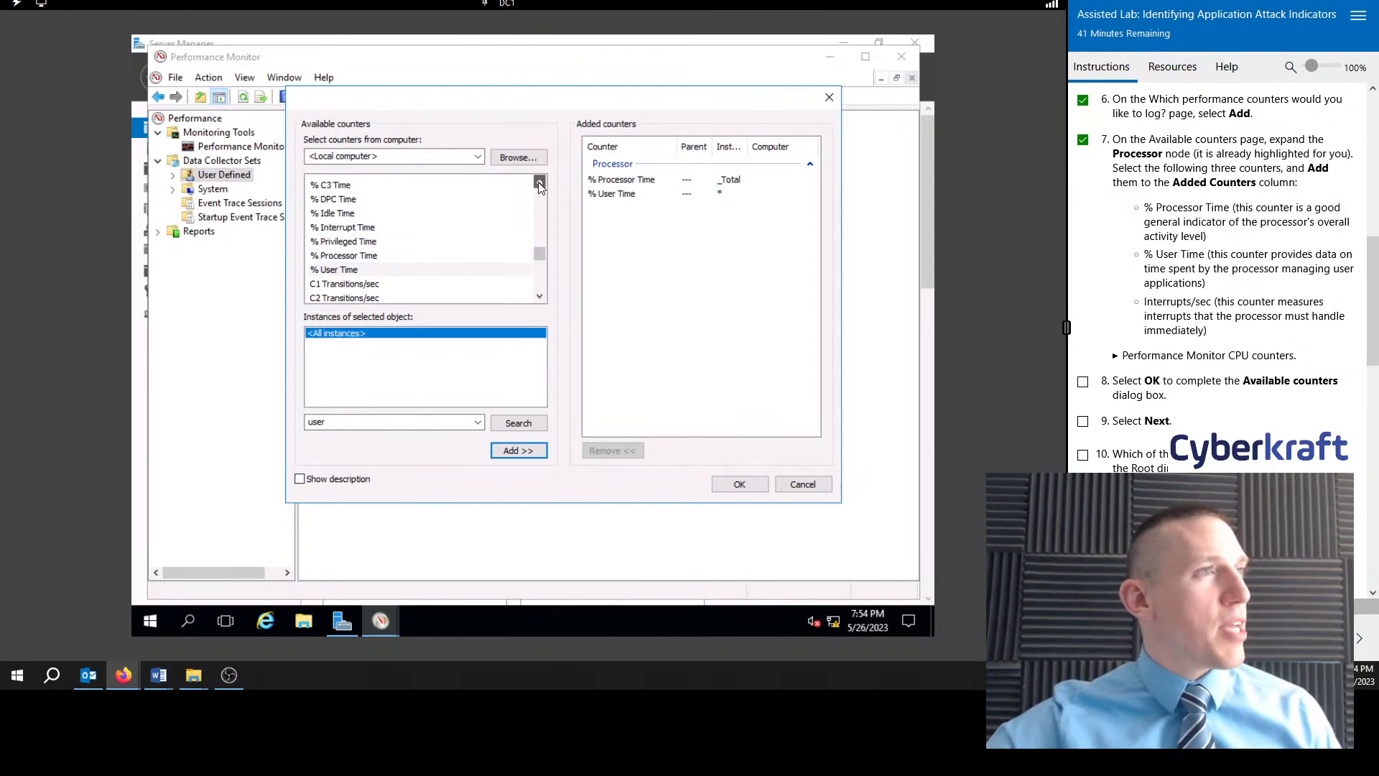
{"action": "scroll", "coordinate": [538, 298], "scroll_direction": "down", "scroll_amount": 3}
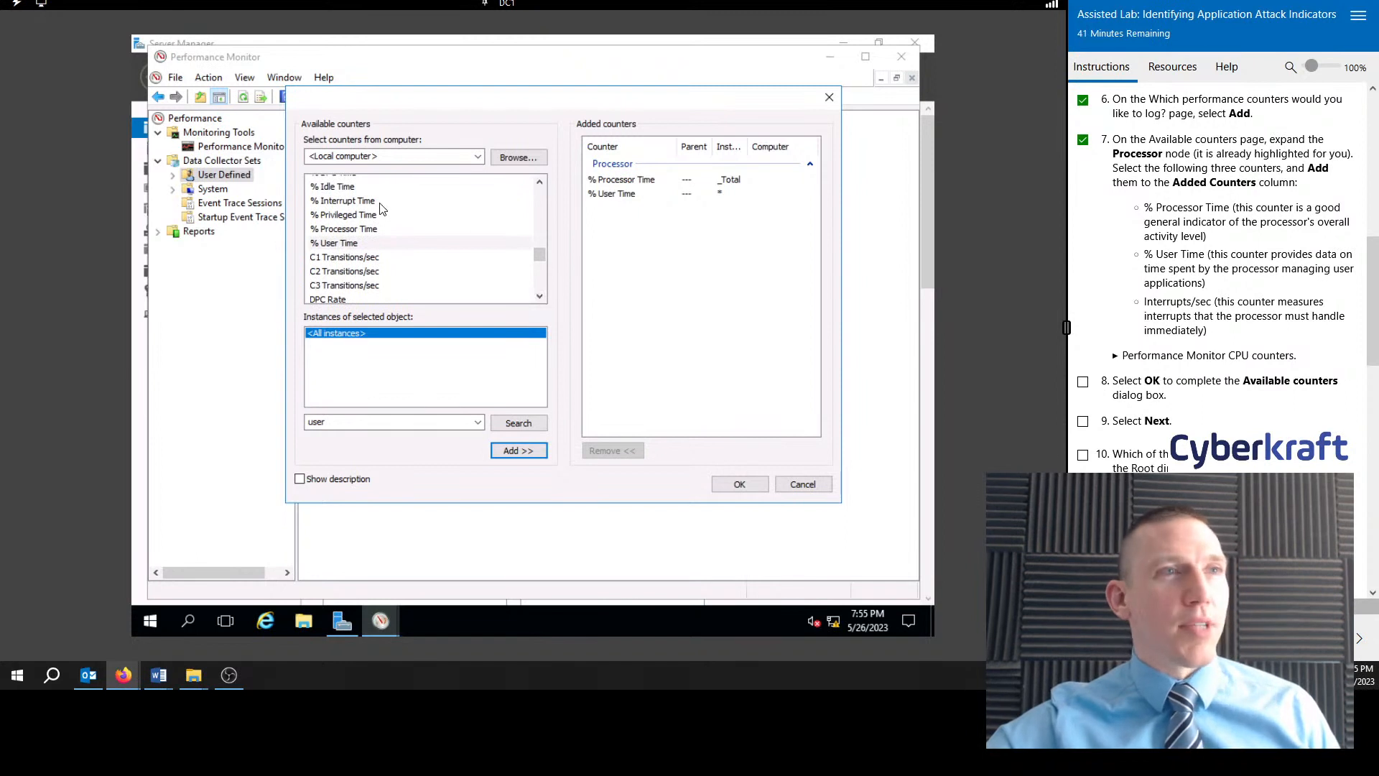
{"action": "left_click", "coordinate": [380, 202]}
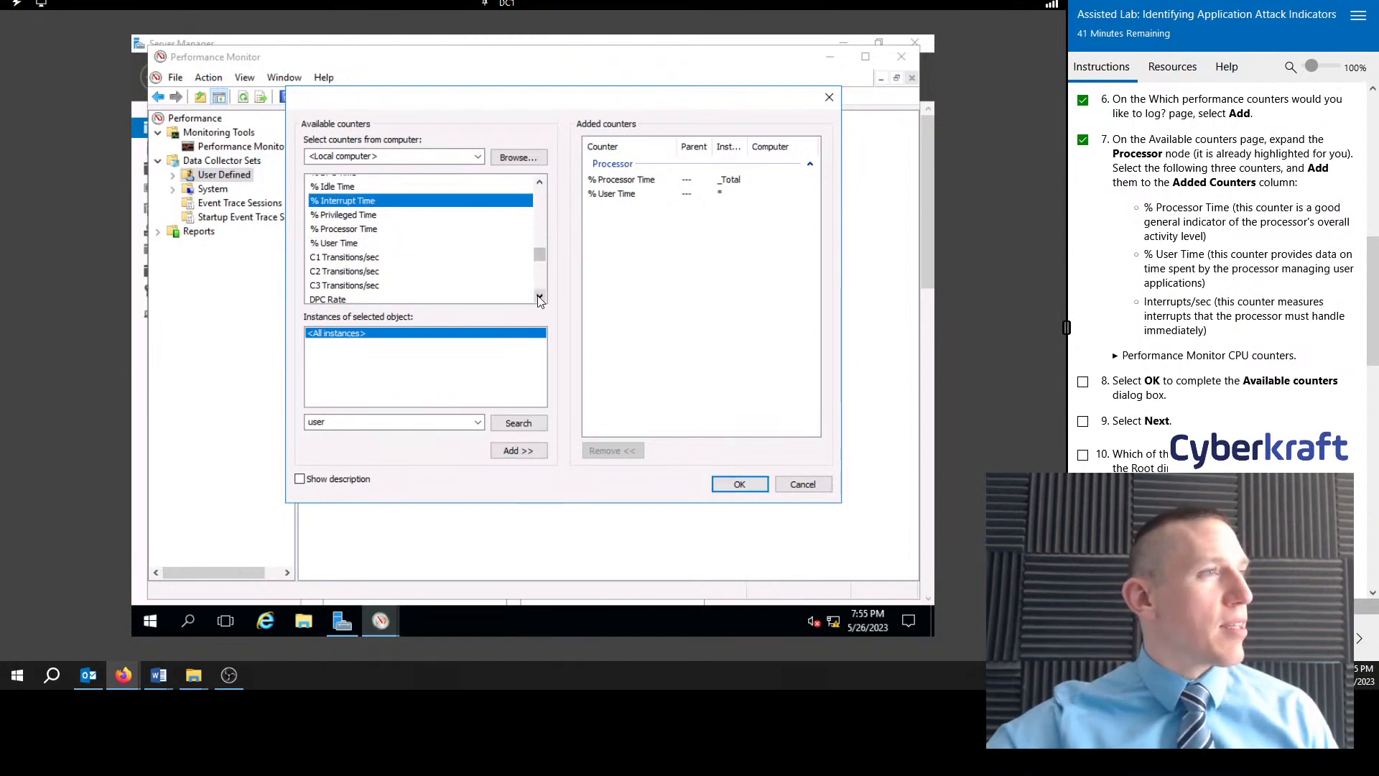
{"action": "scroll", "coordinate": [540, 300], "scroll_direction": "down", "scroll_amount": 2}
{"action": "left_click", "coordinate": [387, 249]}
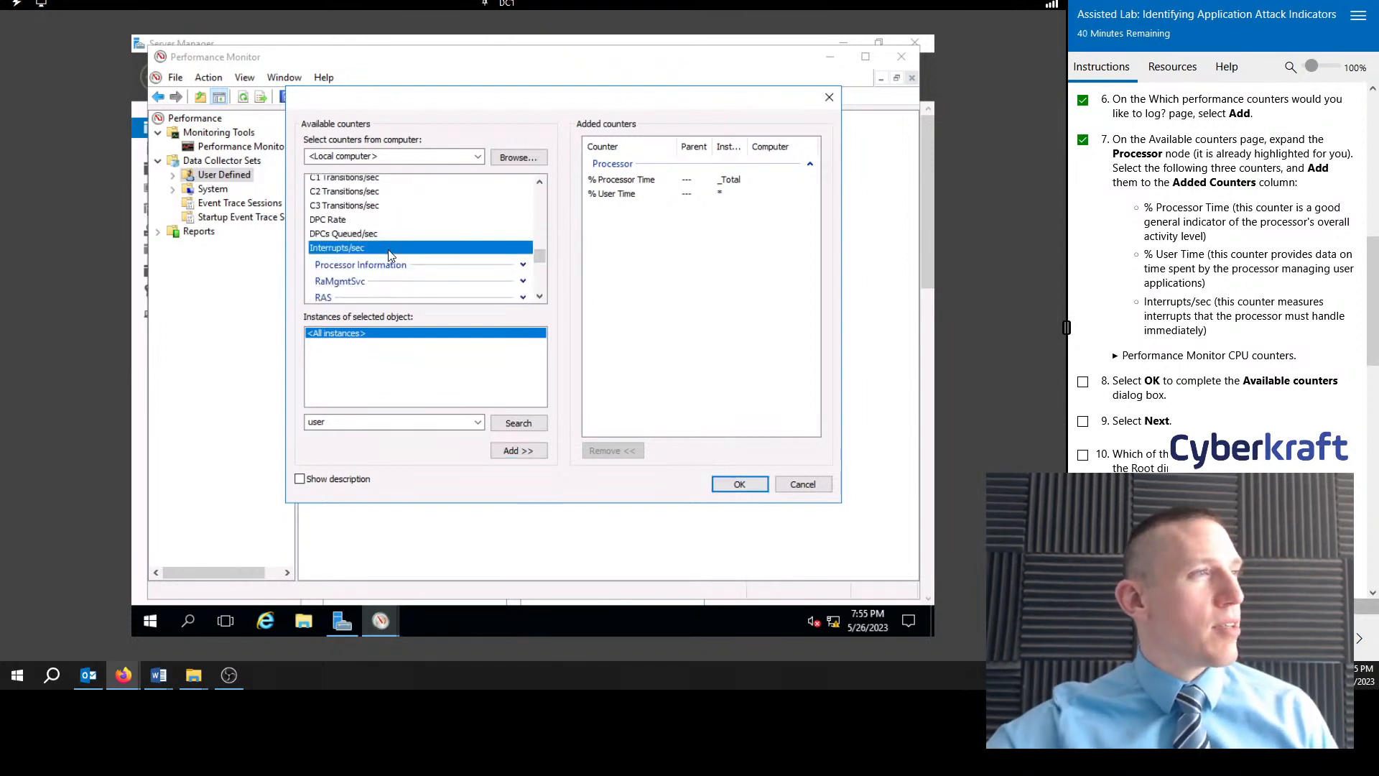
{"action": "left_click", "coordinate": [515, 448]}
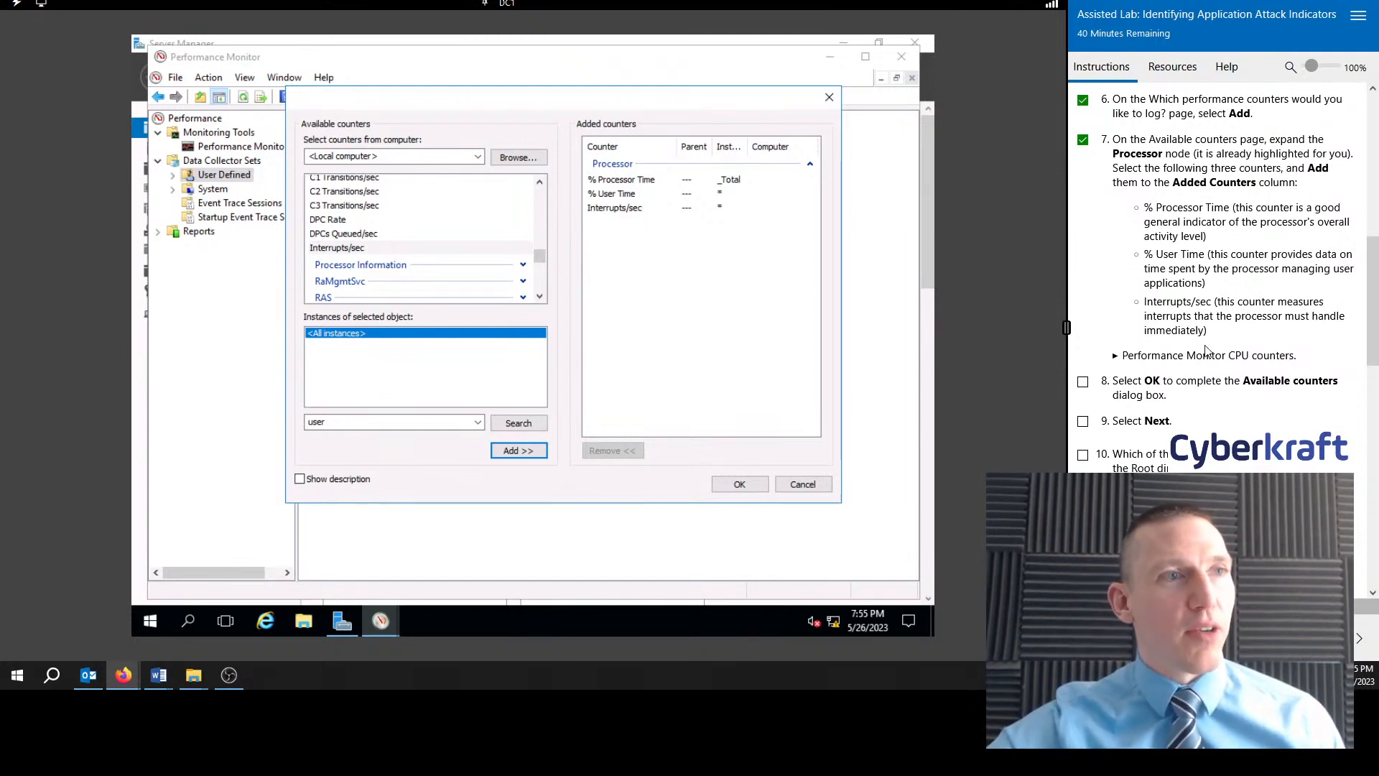
{"action": "left_click", "coordinate": [1115, 355]}
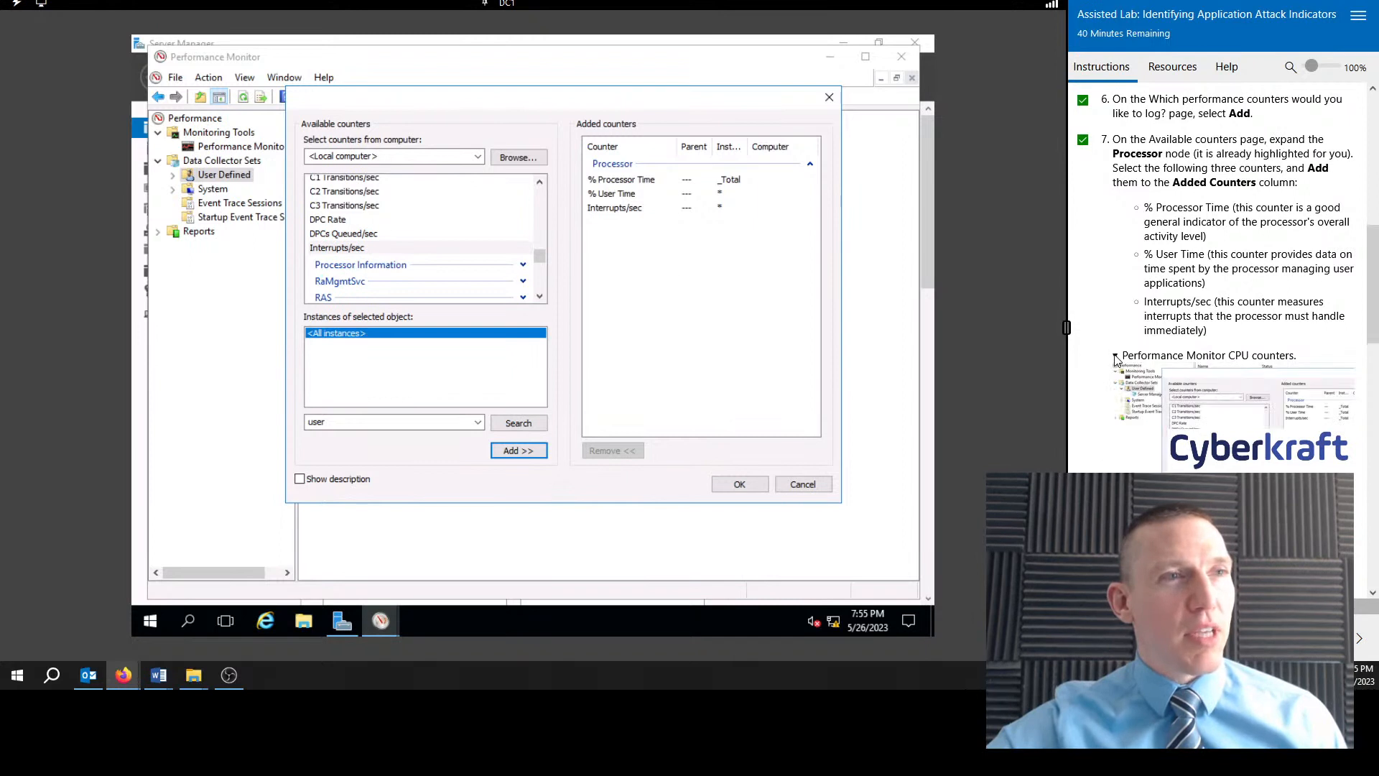
{"action": "left_click", "coordinate": [1114, 355]}
Step: Expand the DNS and Energy Meter nodes and add the Energy Meter's Power counter
{"action": "left_click", "coordinate": [540, 183]}
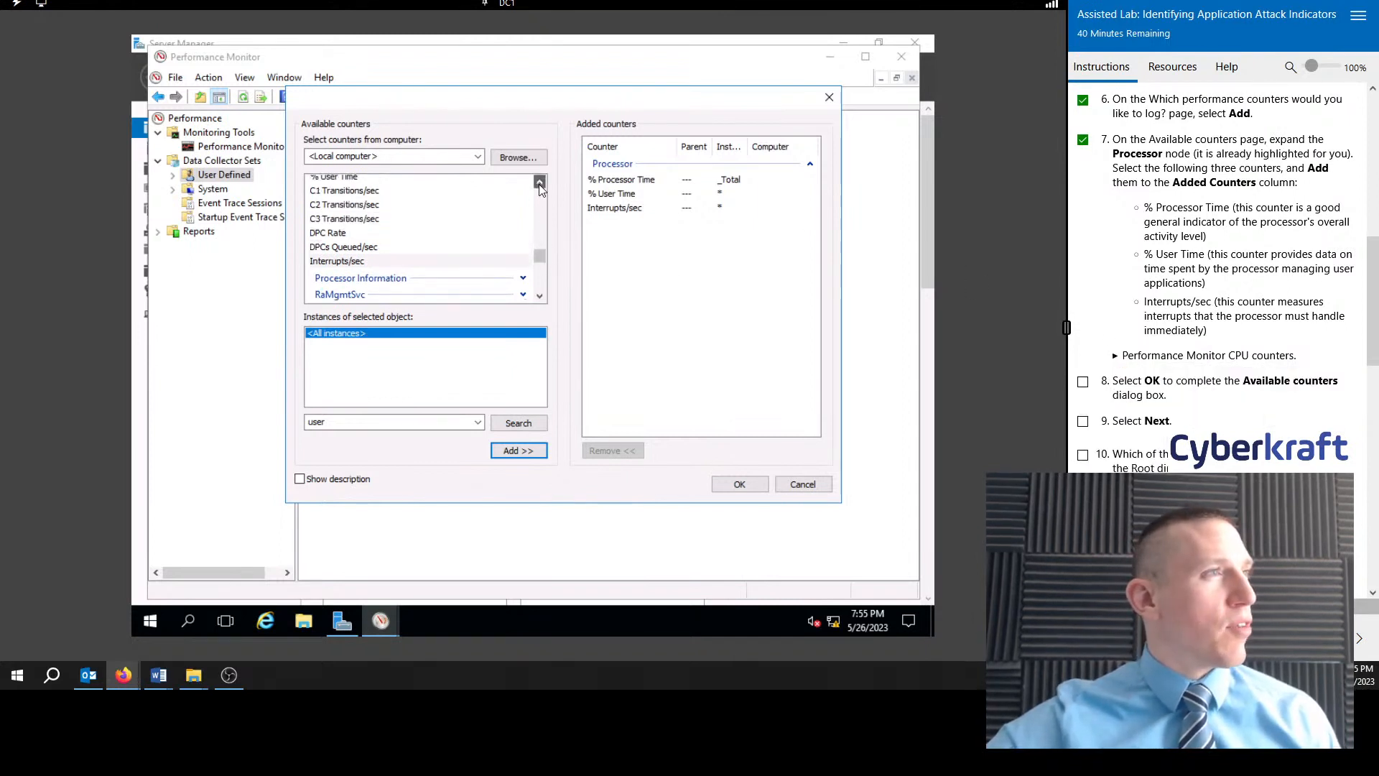
{"action": "left_click", "coordinate": [540, 182]}
{"action": "left_click", "coordinate": [540, 183]}
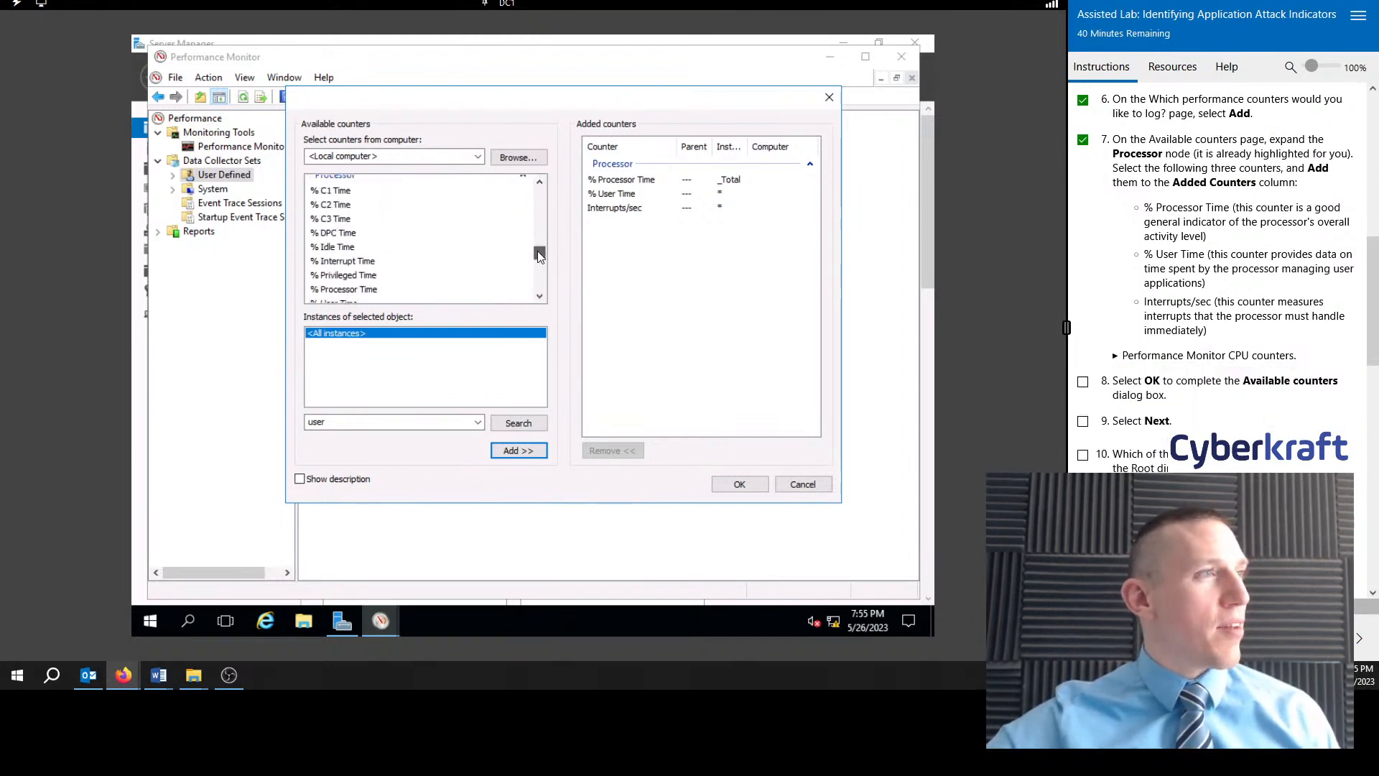
{"action": "left_click_drag", "start_coordinate": [537, 251], "coordinate": [535, 209]}
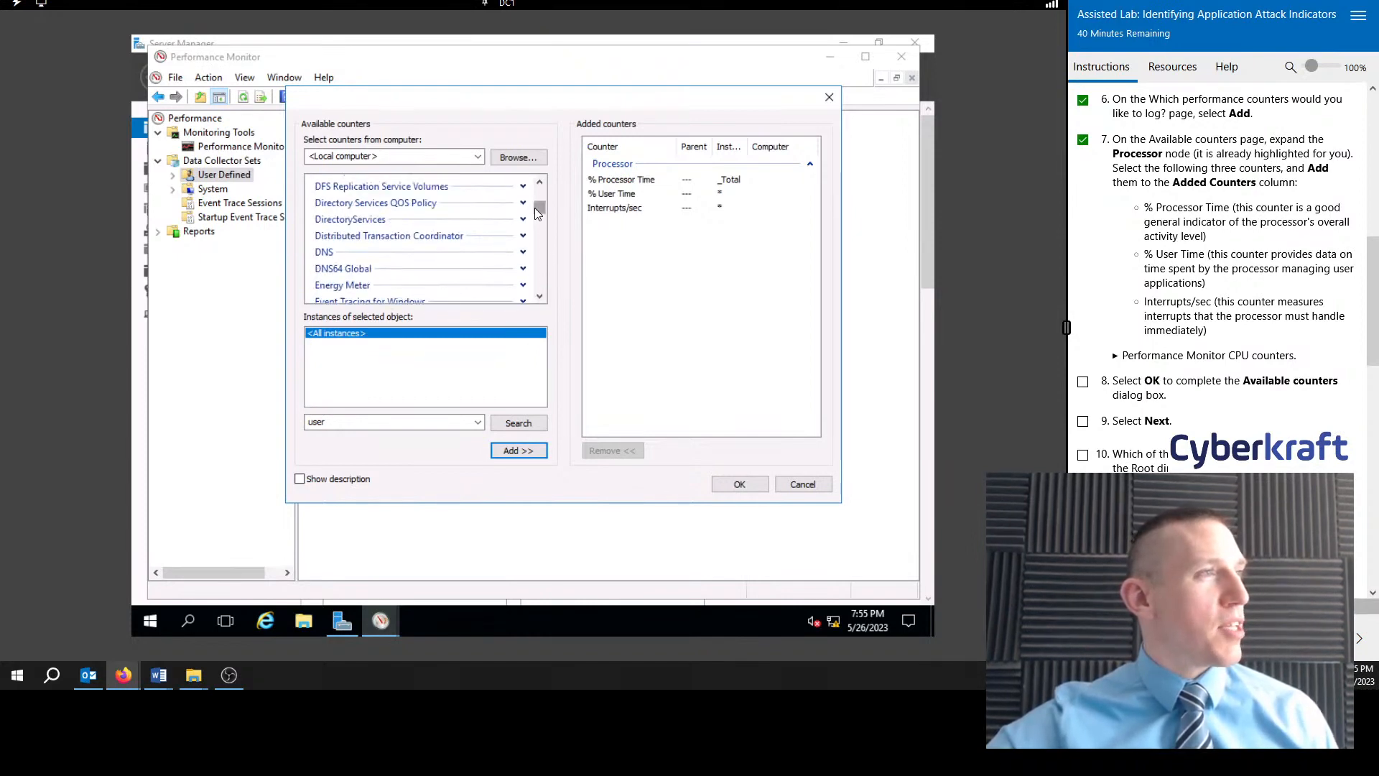
{"action": "left_click", "coordinate": [522, 252]}
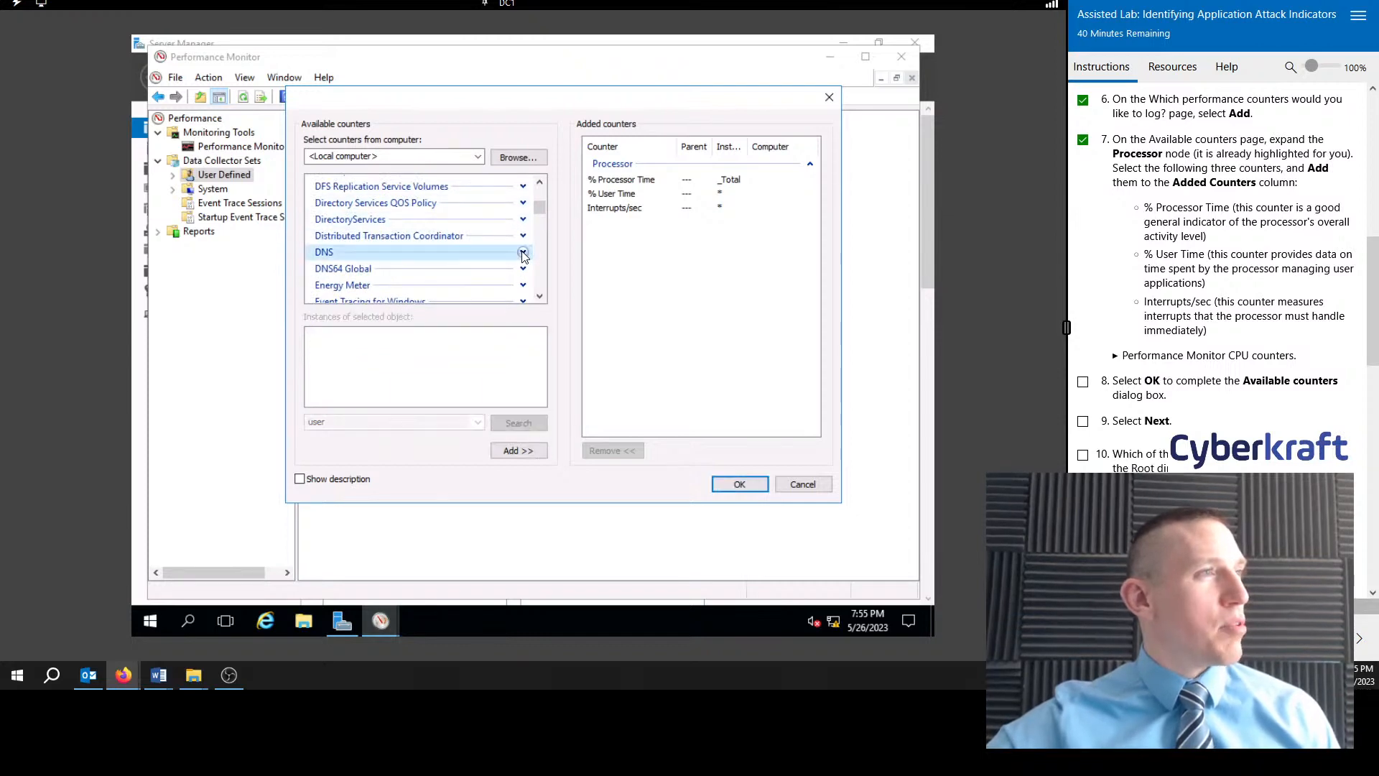
{"action": "scroll", "coordinate": [505, 273], "scroll_direction": "down", "scroll_amount": 10}
{"action": "scroll", "coordinate": [506, 267], "scroll_direction": "down", "scroll_amount": 8}
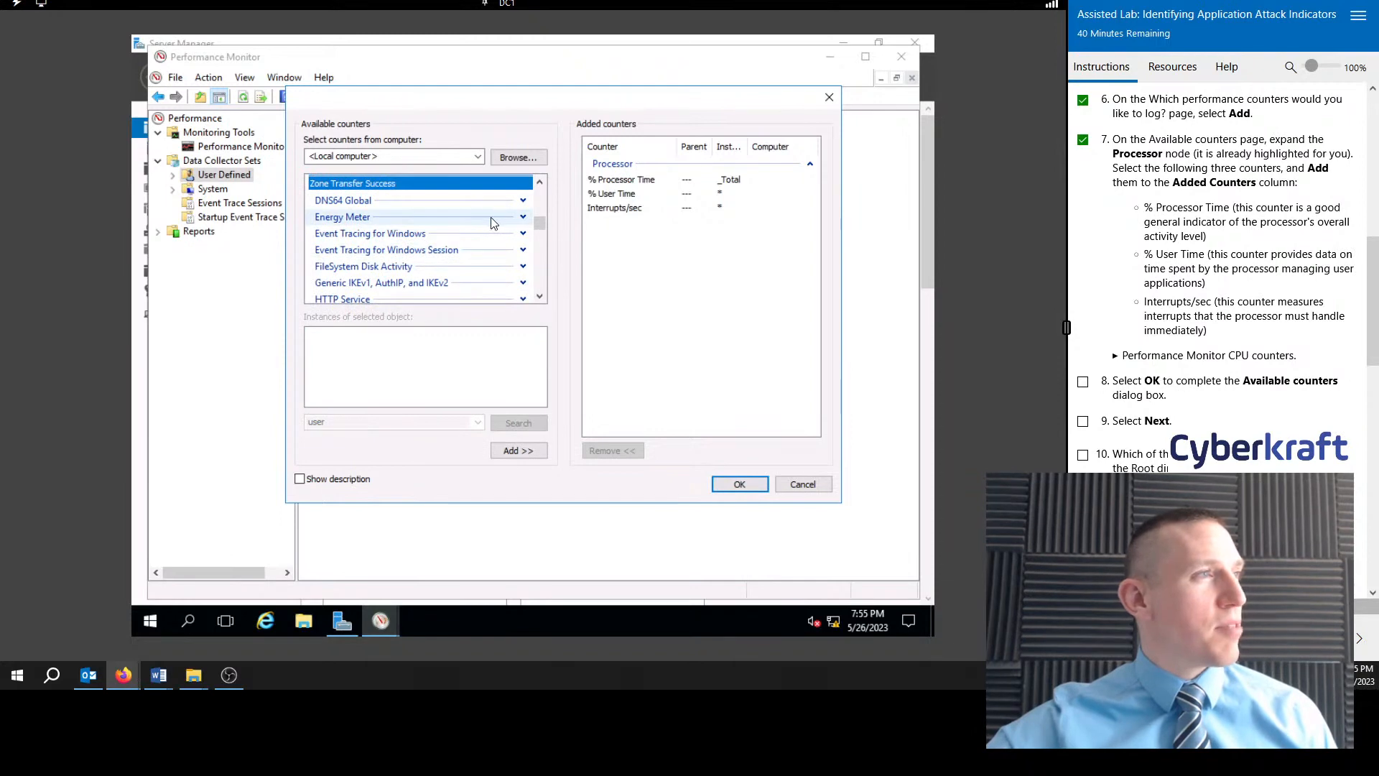
{"action": "left_click", "coordinate": [522, 225]}
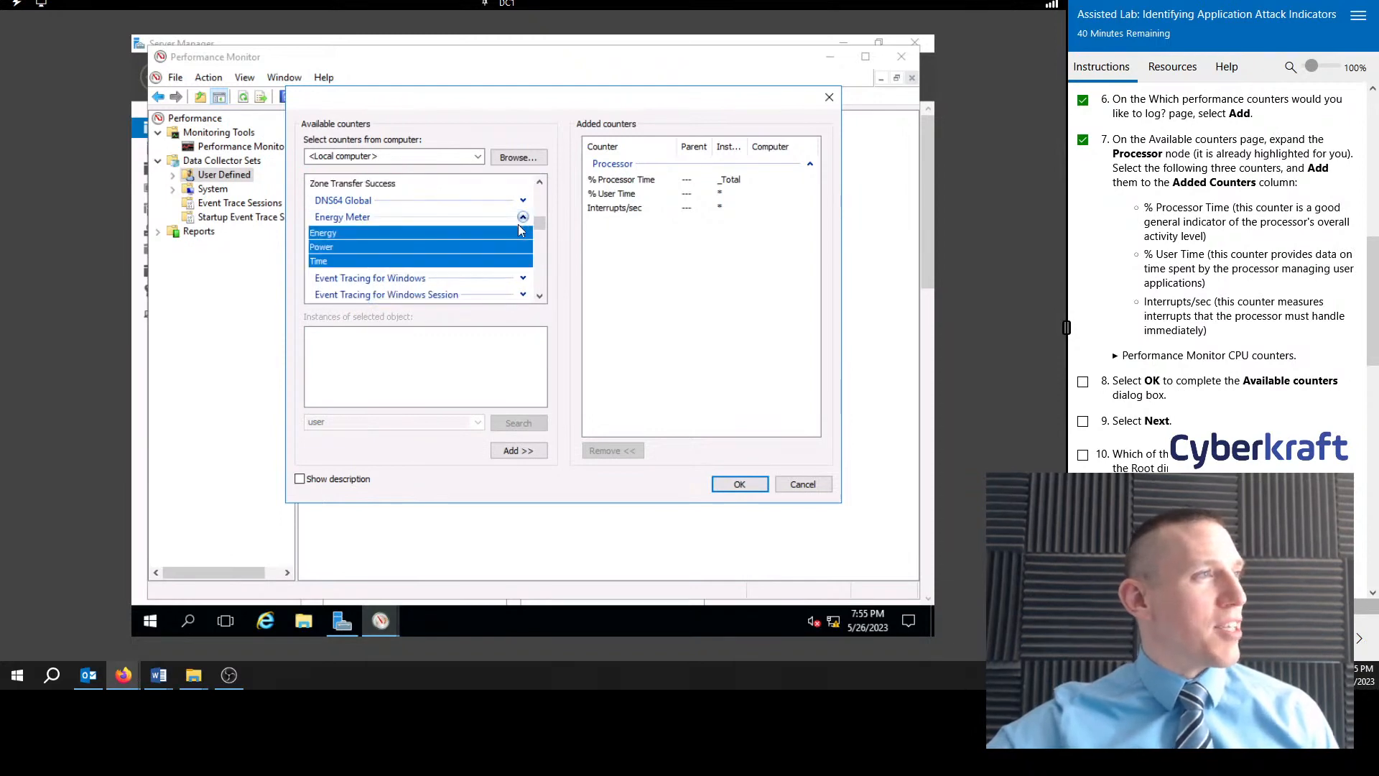
{"action": "left_click", "coordinate": [437, 248]}
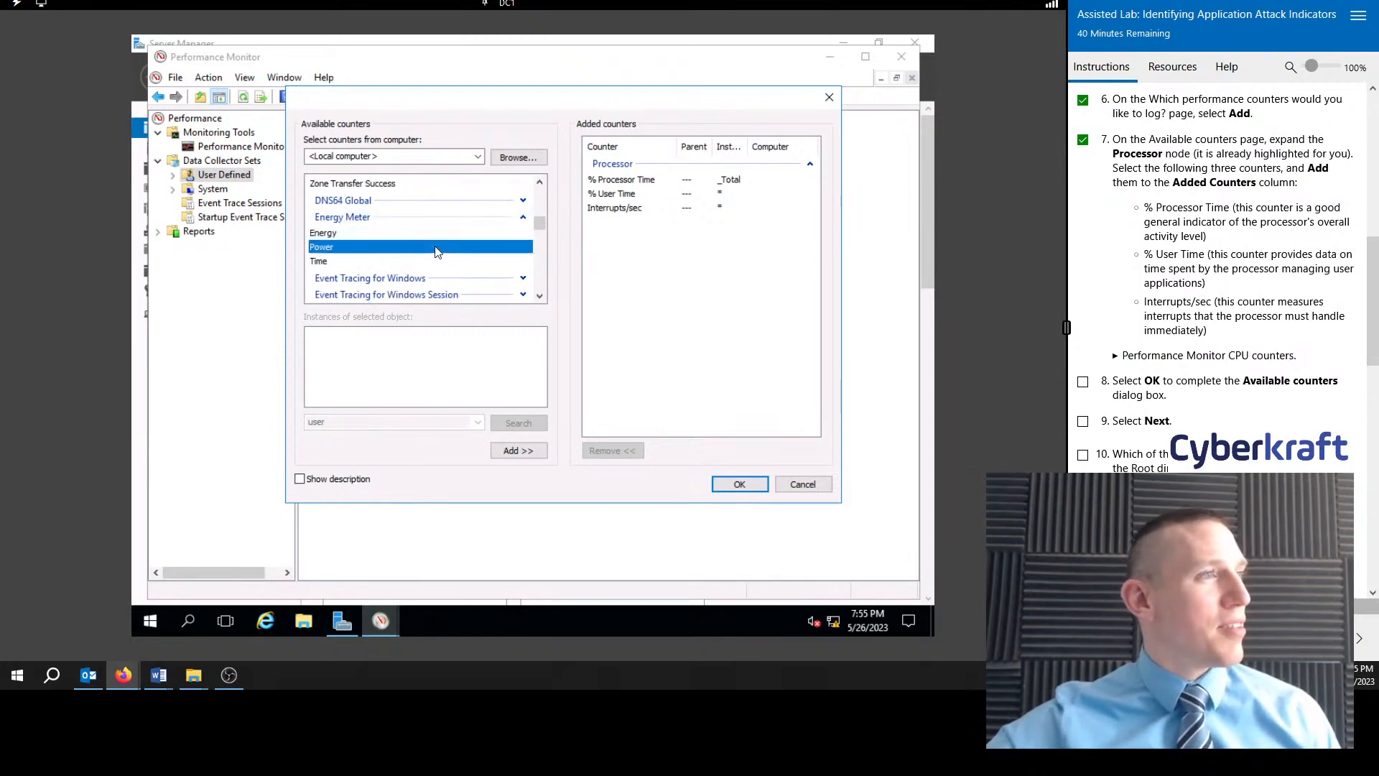
{"action": "left_click", "coordinate": [524, 452]}
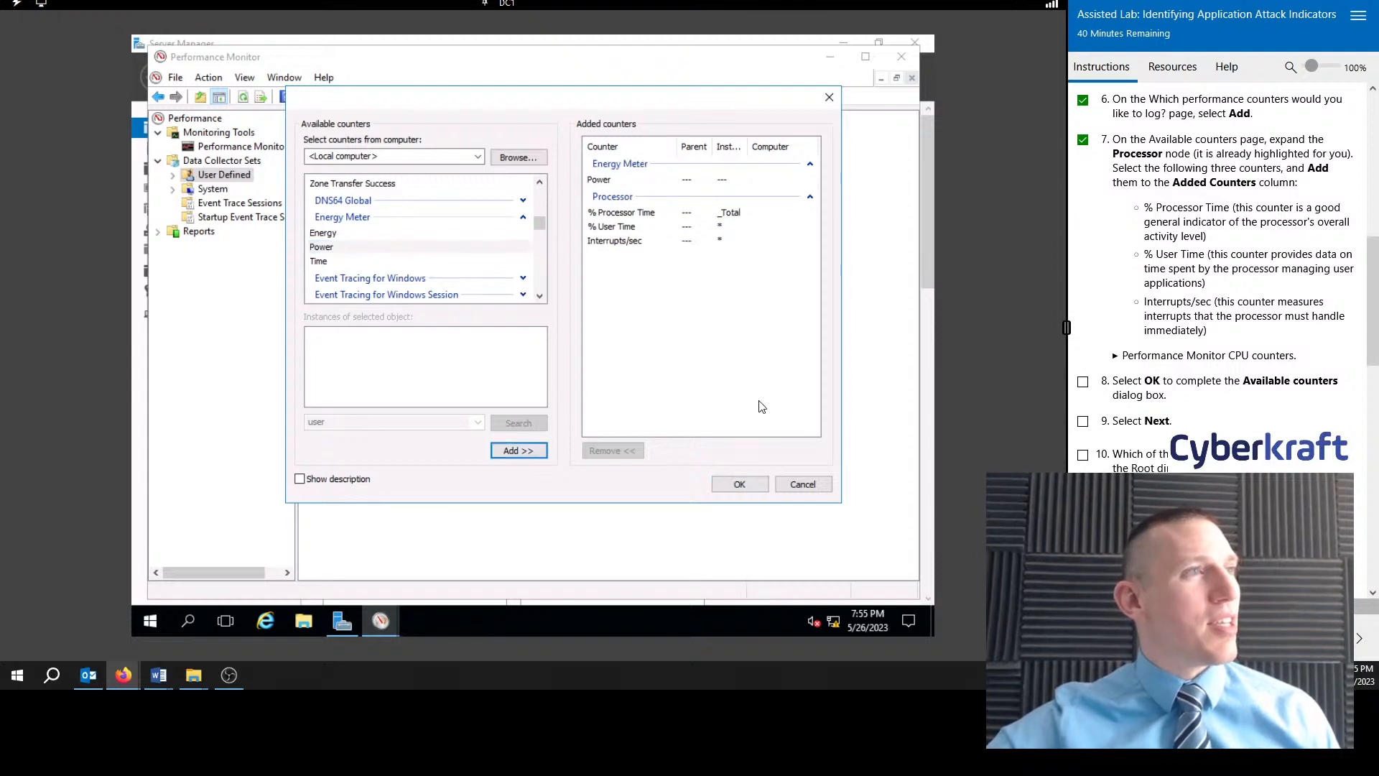
Step: Confirm the added counters and continue the new data collector set to its root directory setting
{"action": "left_click", "coordinate": [739, 484]}
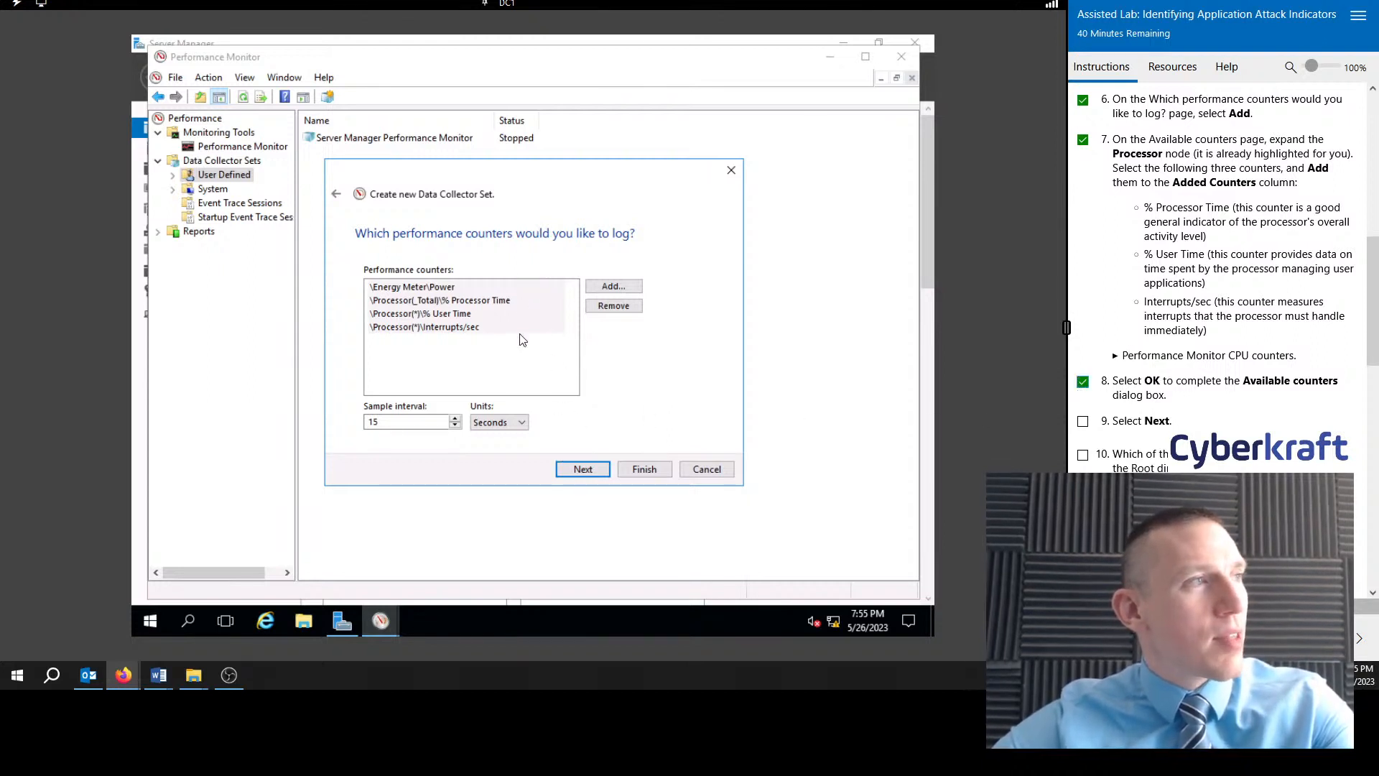
{"action": "scroll", "coordinate": [1214, 363], "scroll_direction": "down", "scroll_amount": 3}
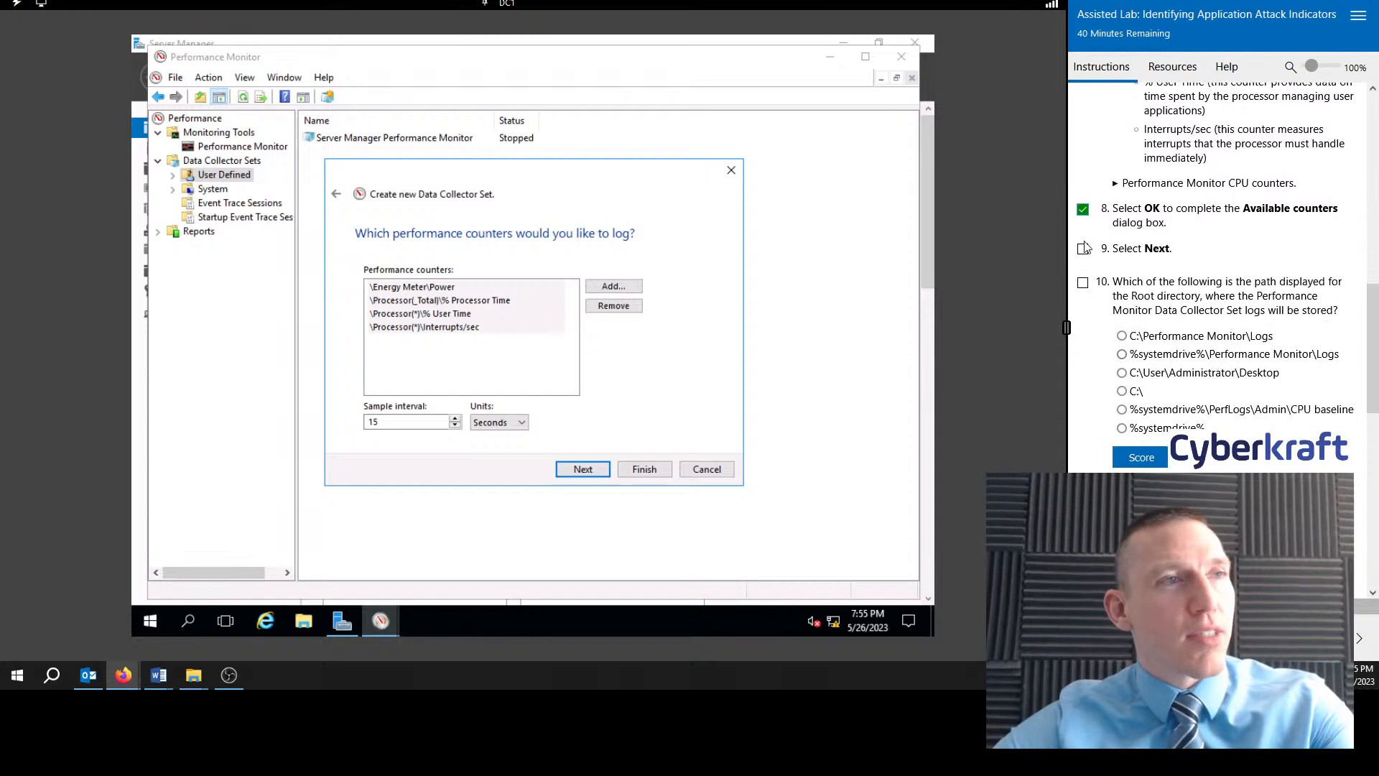
{"action": "left_click", "coordinate": [585, 468]}
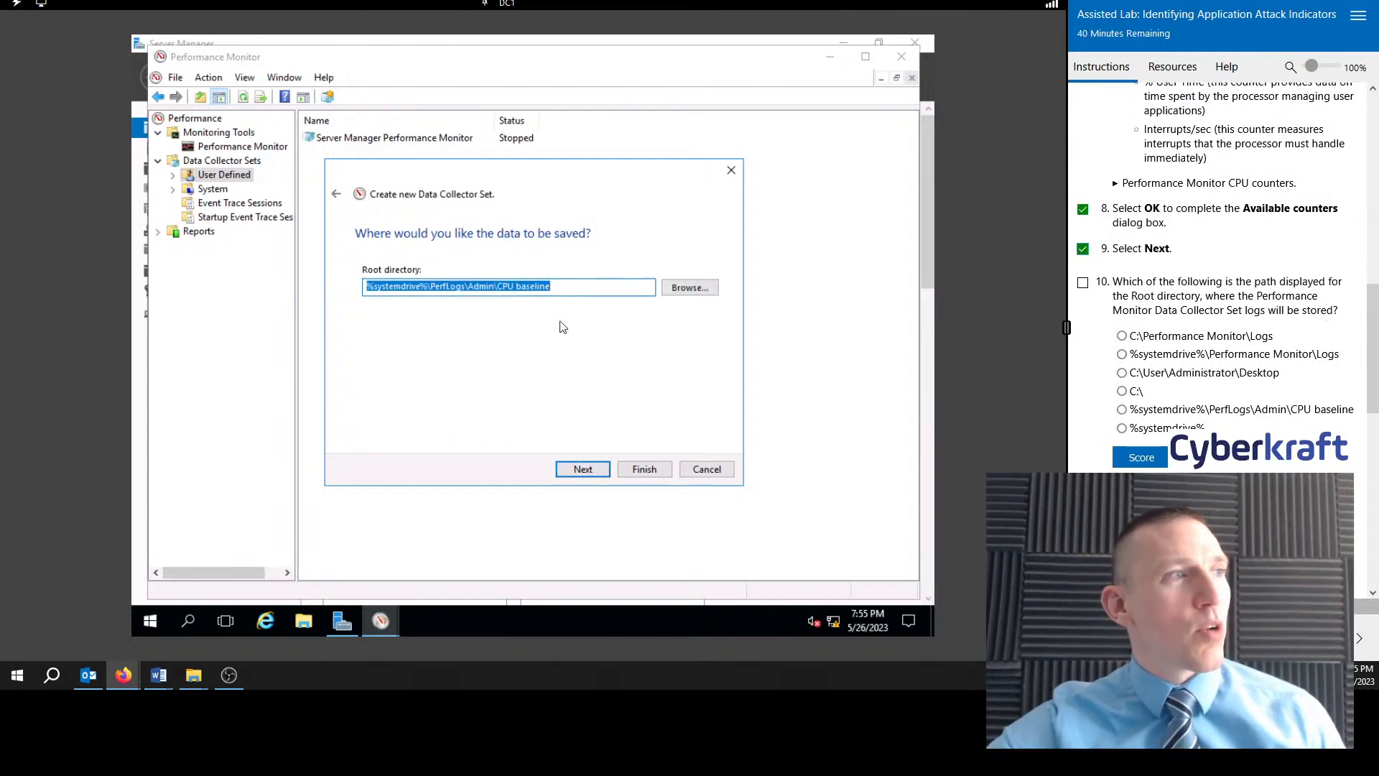
Step: Mark lab step 10 complete, answer its question with %systemdrive%\PerfLogs\Admin\CPU baseline, and score the answer
{"action": "scroll", "coordinate": [1262, 312], "scroll_direction": "down", "scroll_amount": 1}
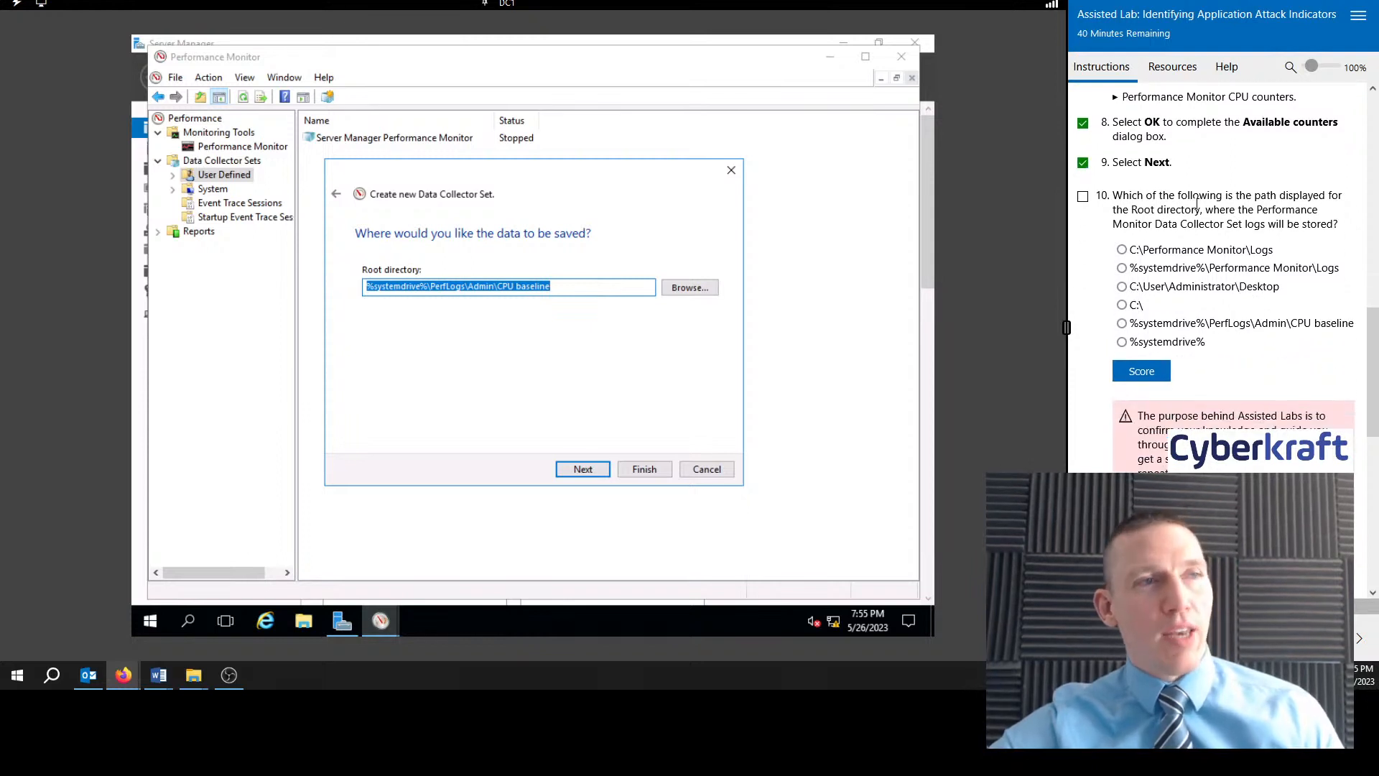
{"action": "left_click", "coordinate": [1083, 196]}
{"action": "scroll", "coordinate": [1185, 199], "scroll_direction": "down", "scroll_amount": 1}
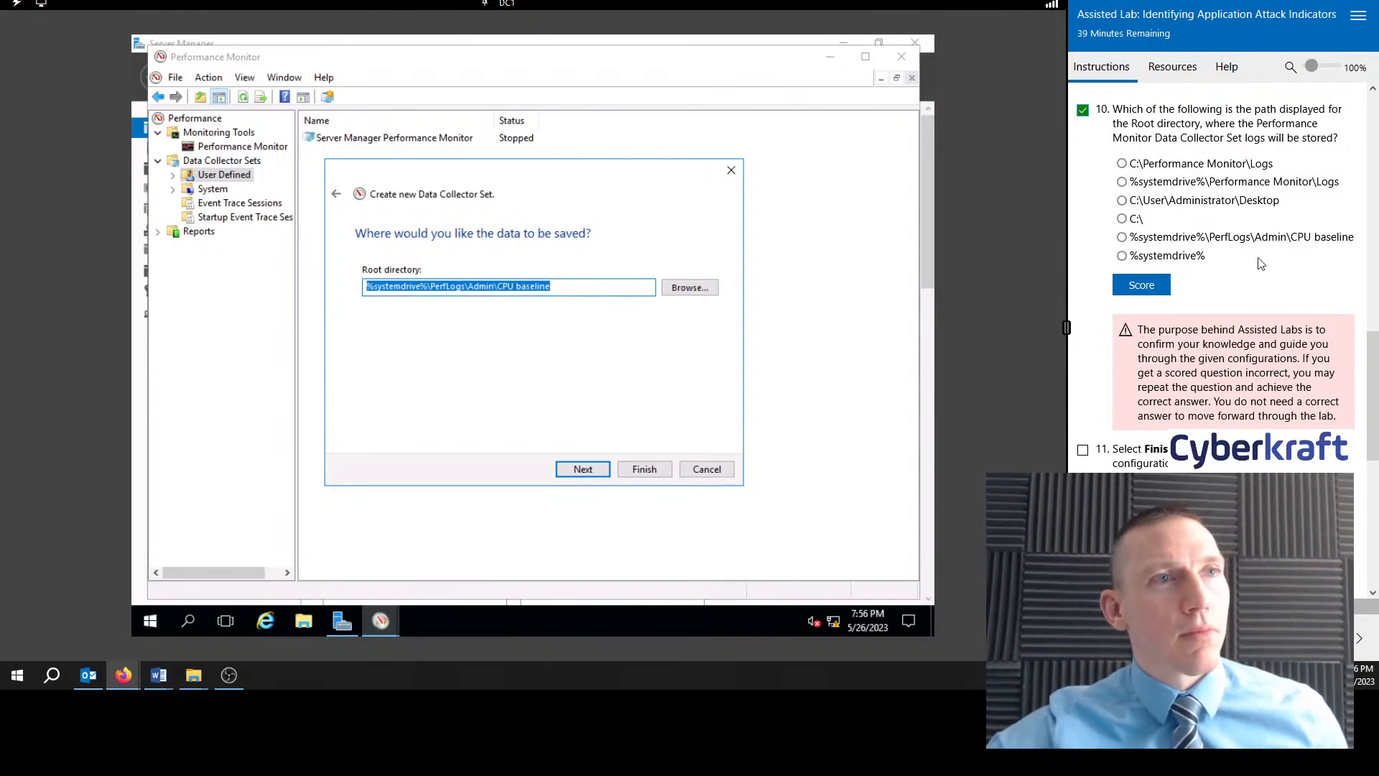
{"action": "left_click", "coordinate": [1162, 239]}
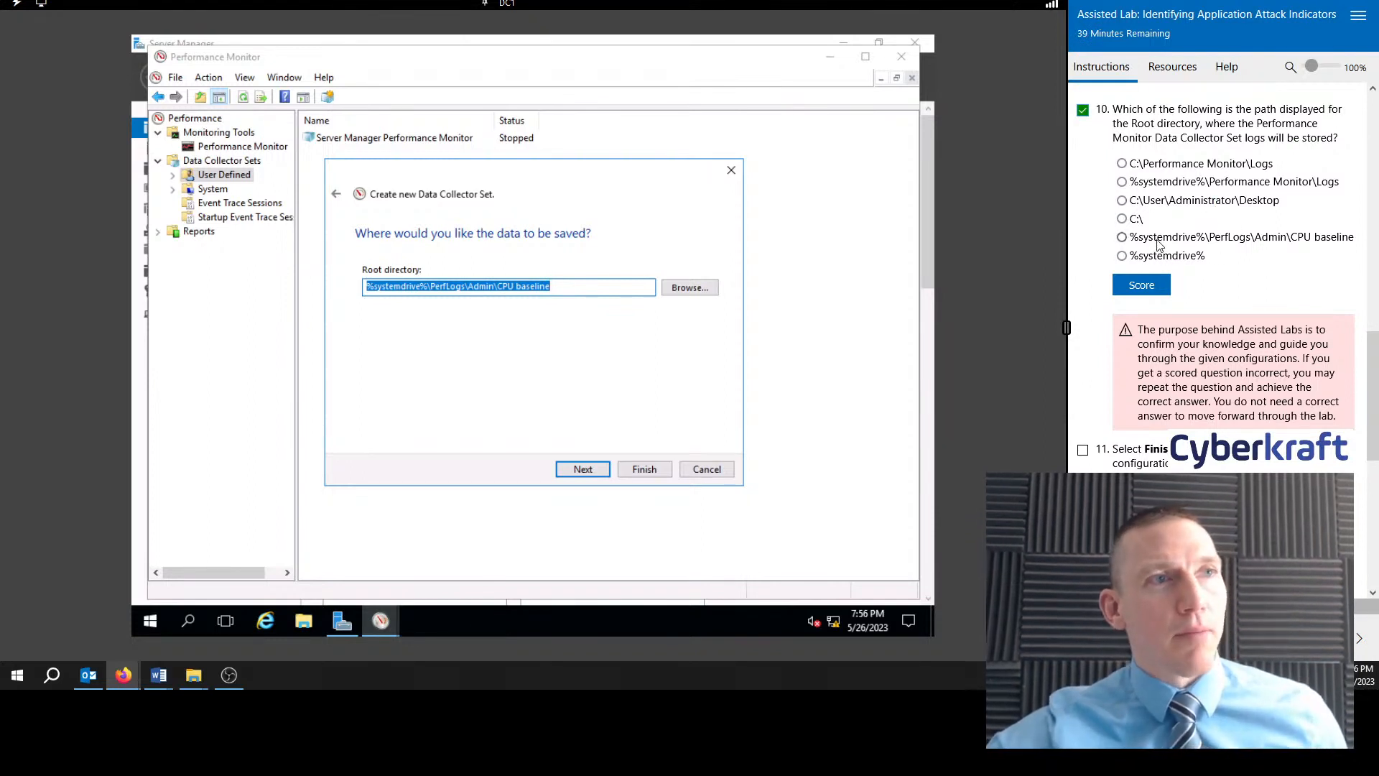
{"action": "left_click", "coordinate": [1144, 287]}
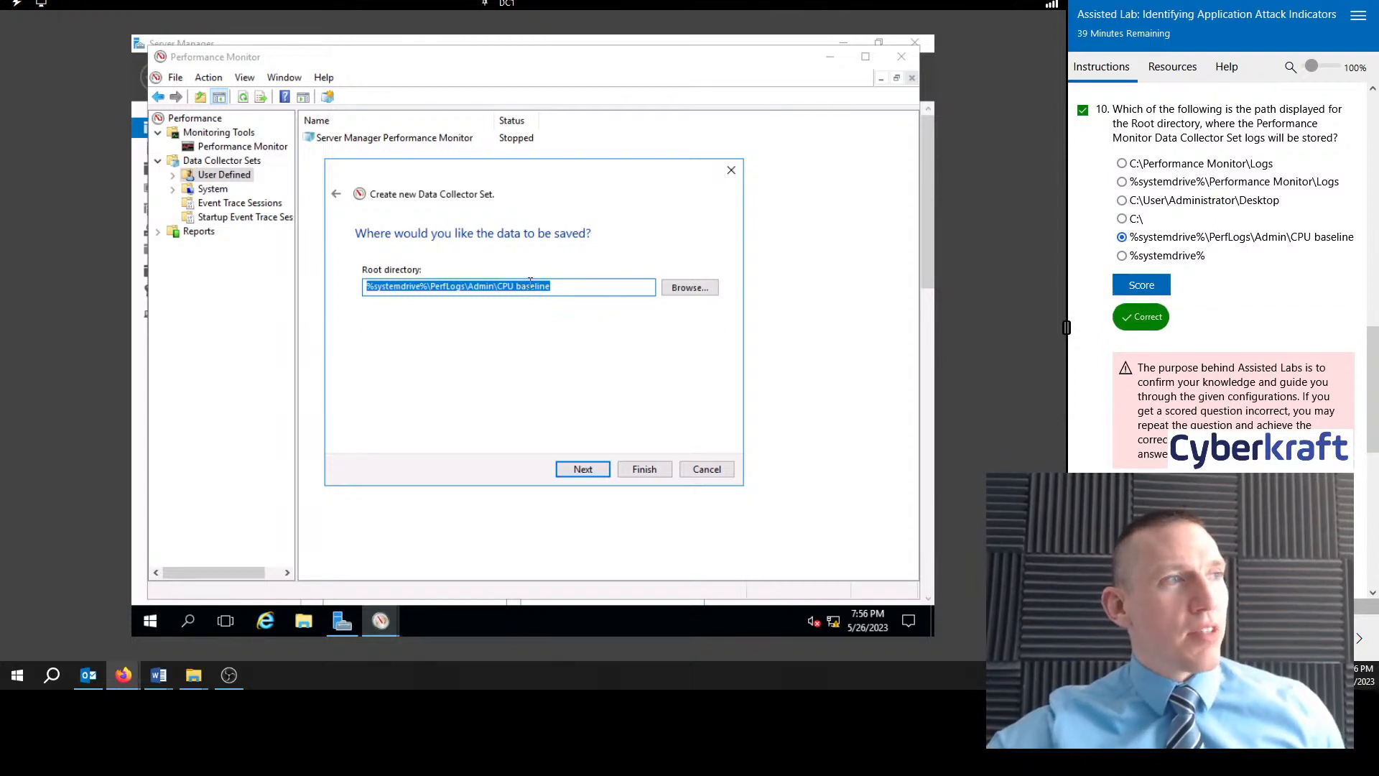
Step: Keep the default root directory, mark lab step 11 complete, and finish the CPU baseline set with the Save and close option
{"action": "left_click", "coordinate": [583, 474]}
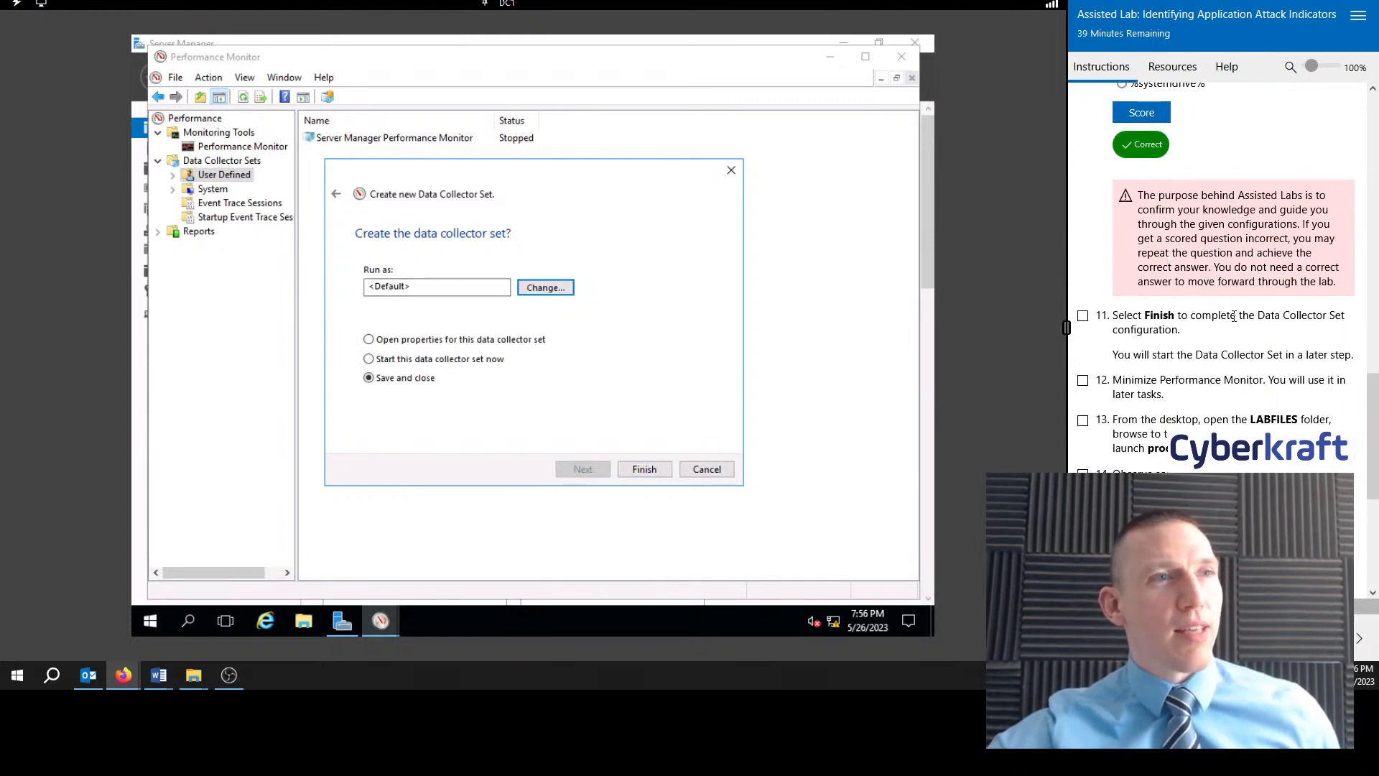
{"action": "scroll", "coordinate": [1233, 317], "scroll_direction": "up", "scroll_amount": 4}
{"action": "scroll", "coordinate": [1232, 329], "scroll_direction": "down", "scroll_amount": 5}
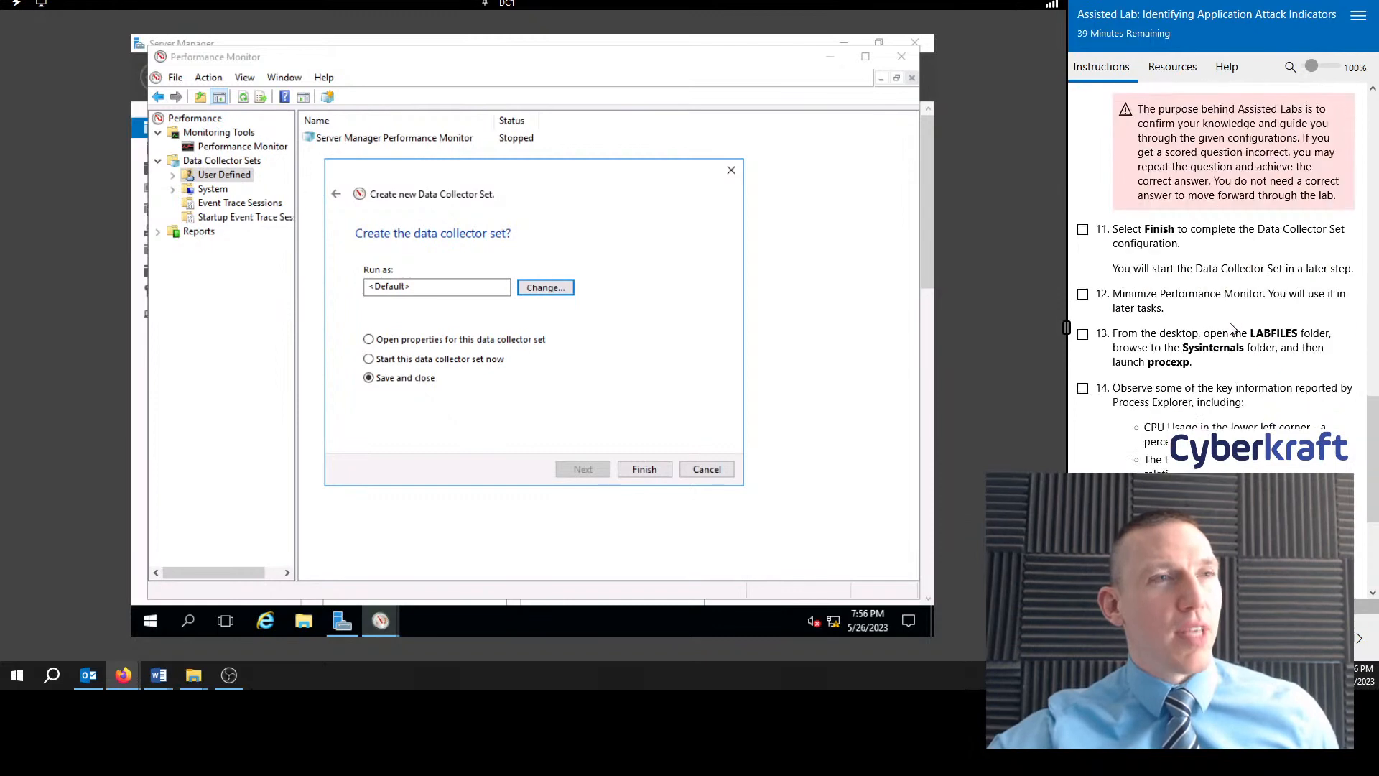
{"action": "left_click", "coordinate": [1083, 232]}
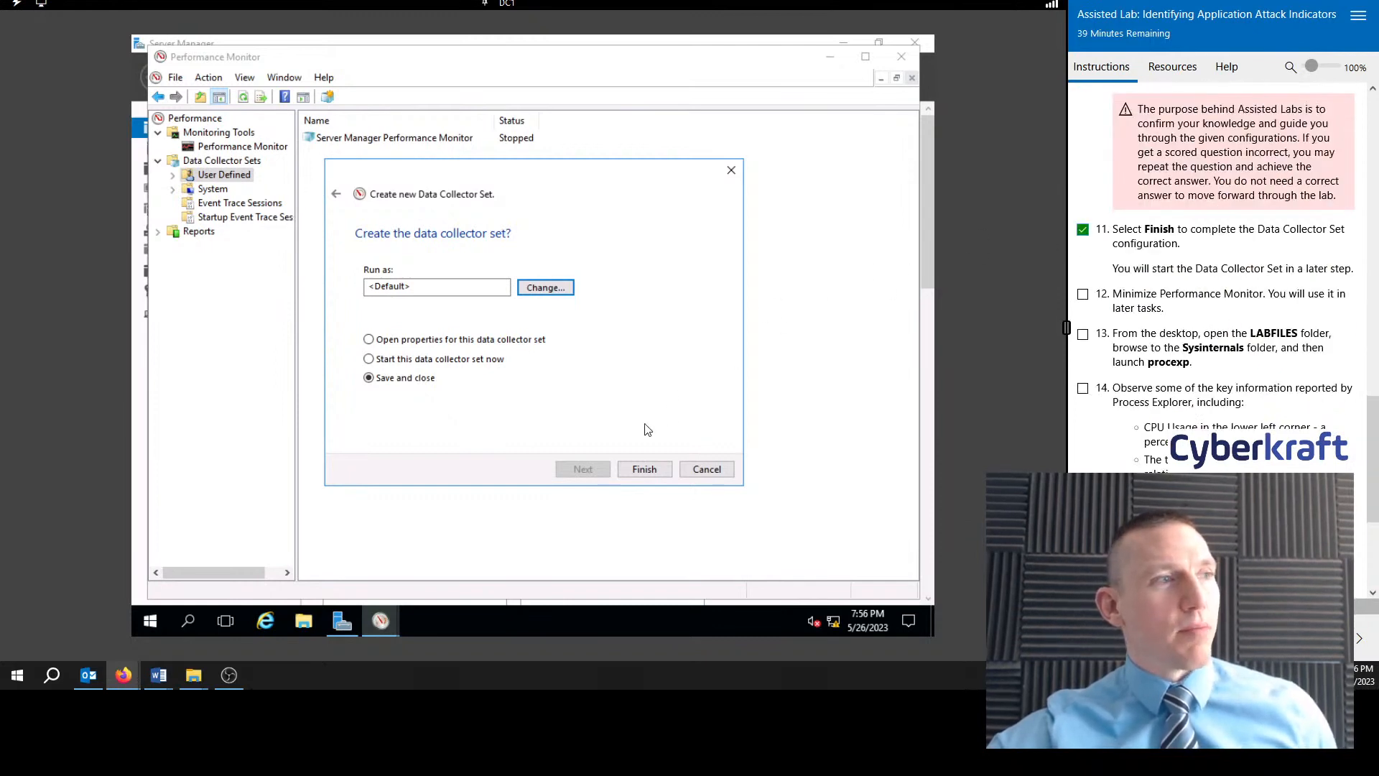
{"action": "left_click", "coordinate": [645, 469]}
{"action": "left_click", "coordinate": [384, 143]}
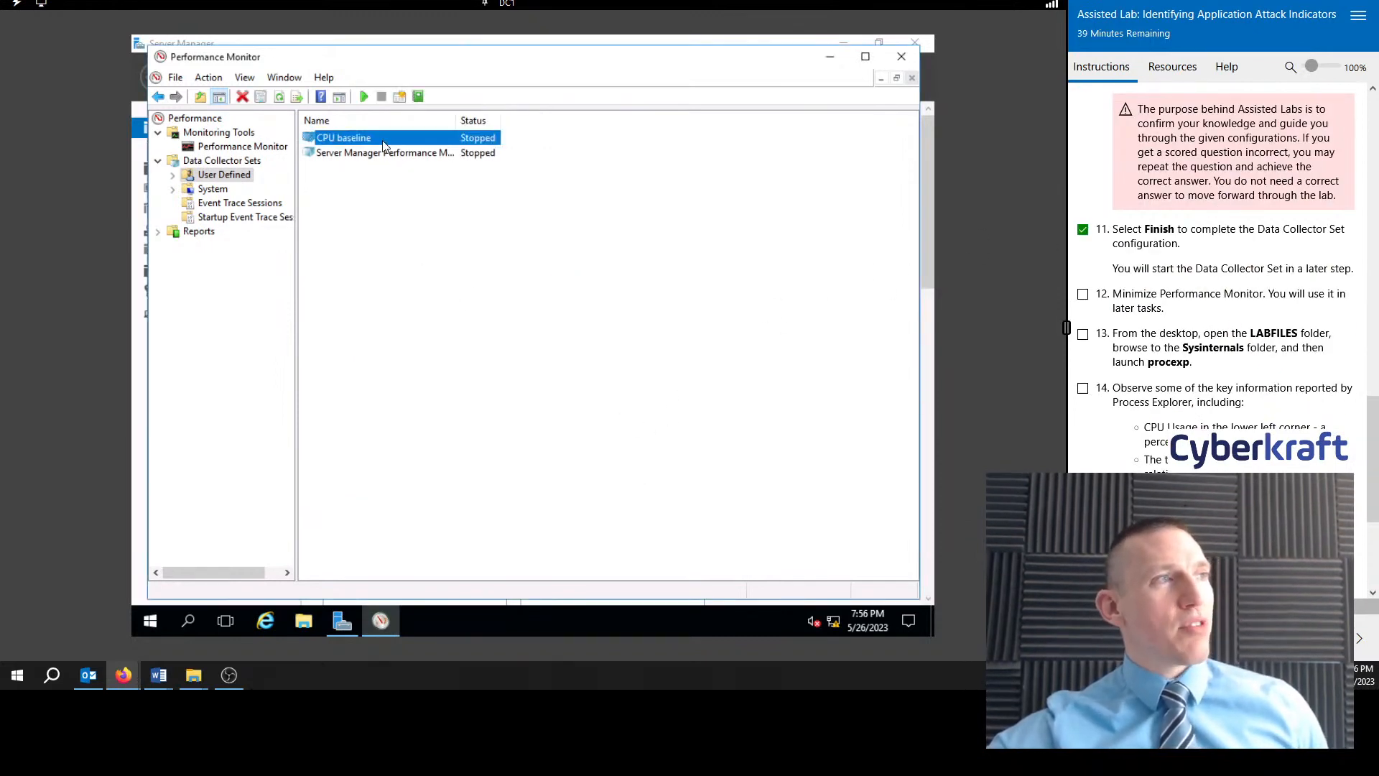
Step: Minimize Performance Monitor and Server Manager, and open the LABFILES folder from the desktop
{"action": "scroll", "coordinate": [1224, 318], "scroll_direction": "down", "scroll_amount": 1}
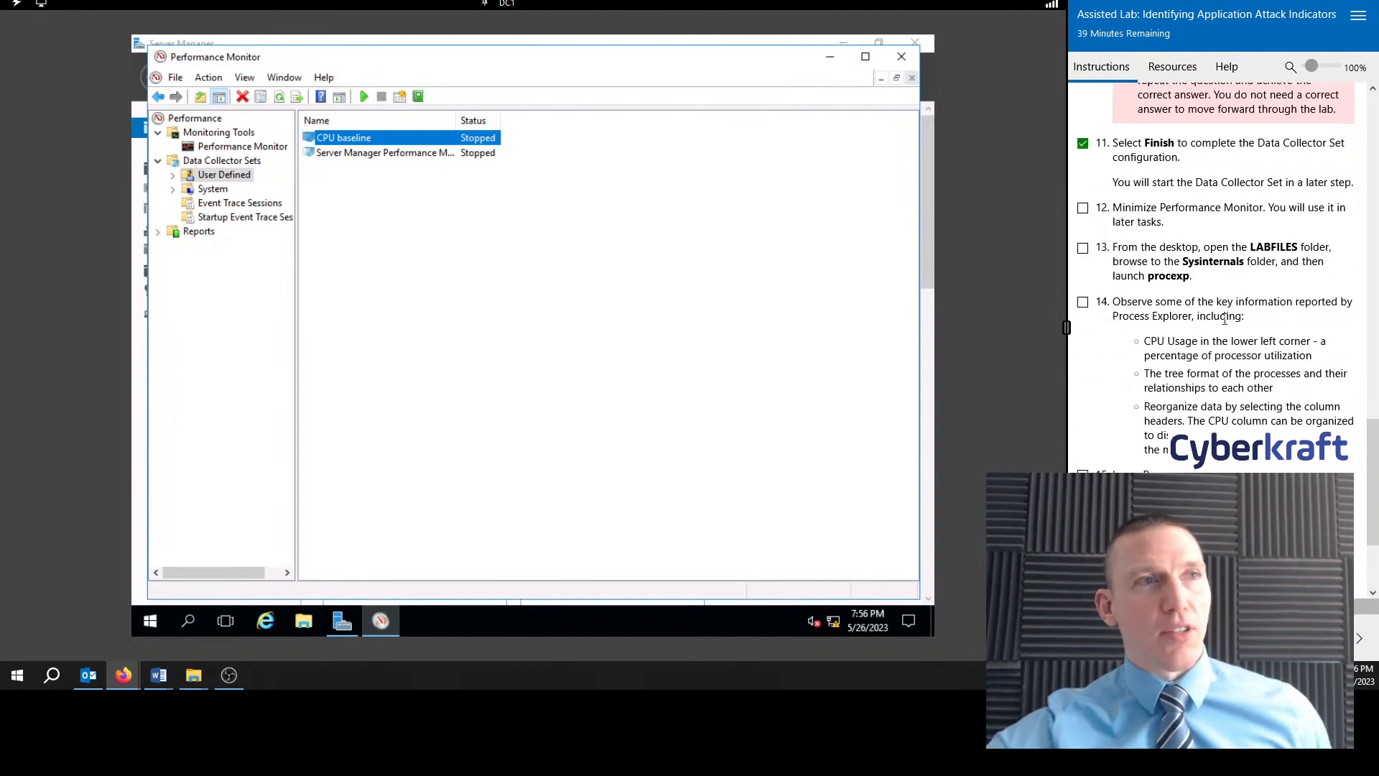
{"action": "scroll", "coordinate": [1227, 318], "scroll_direction": "down", "scroll_amount": 1}
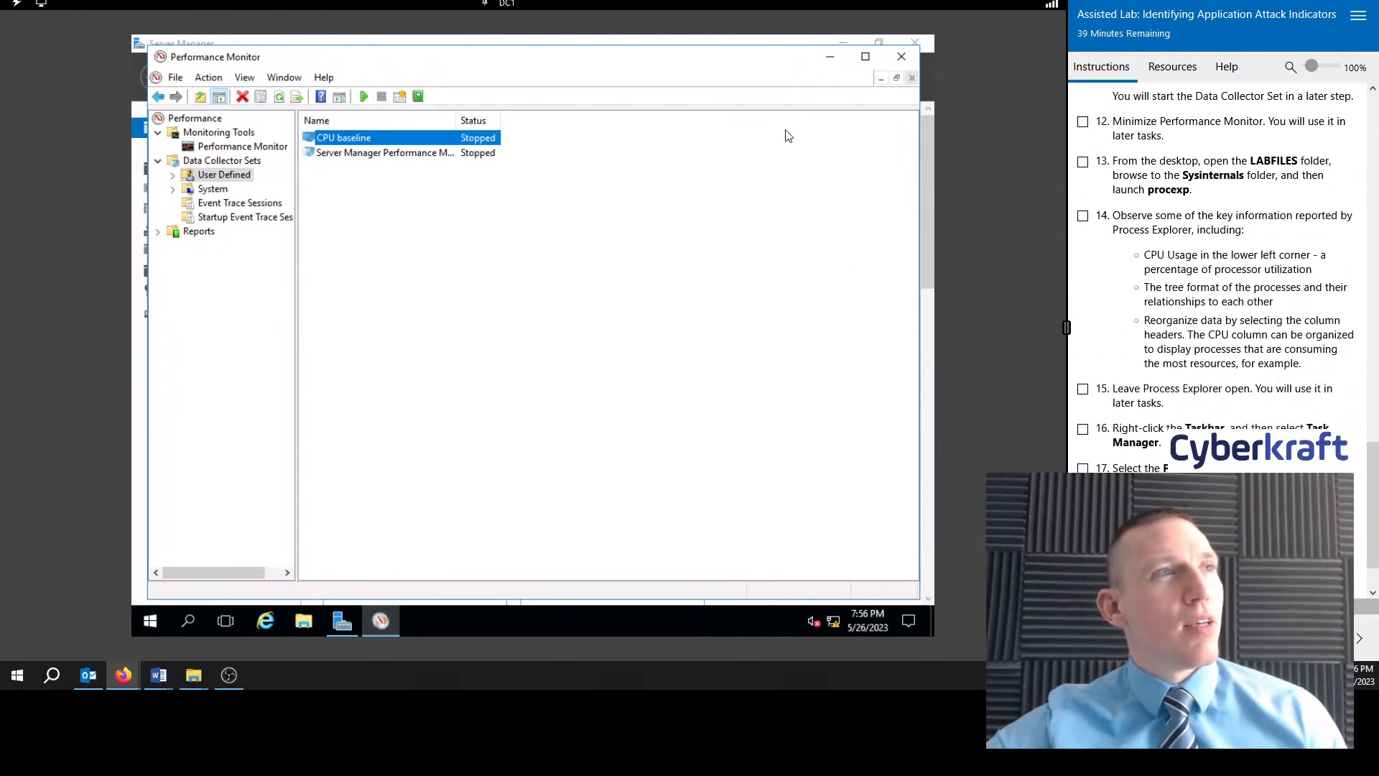
{"action": "left_click", "coordinate": [830, 56]}
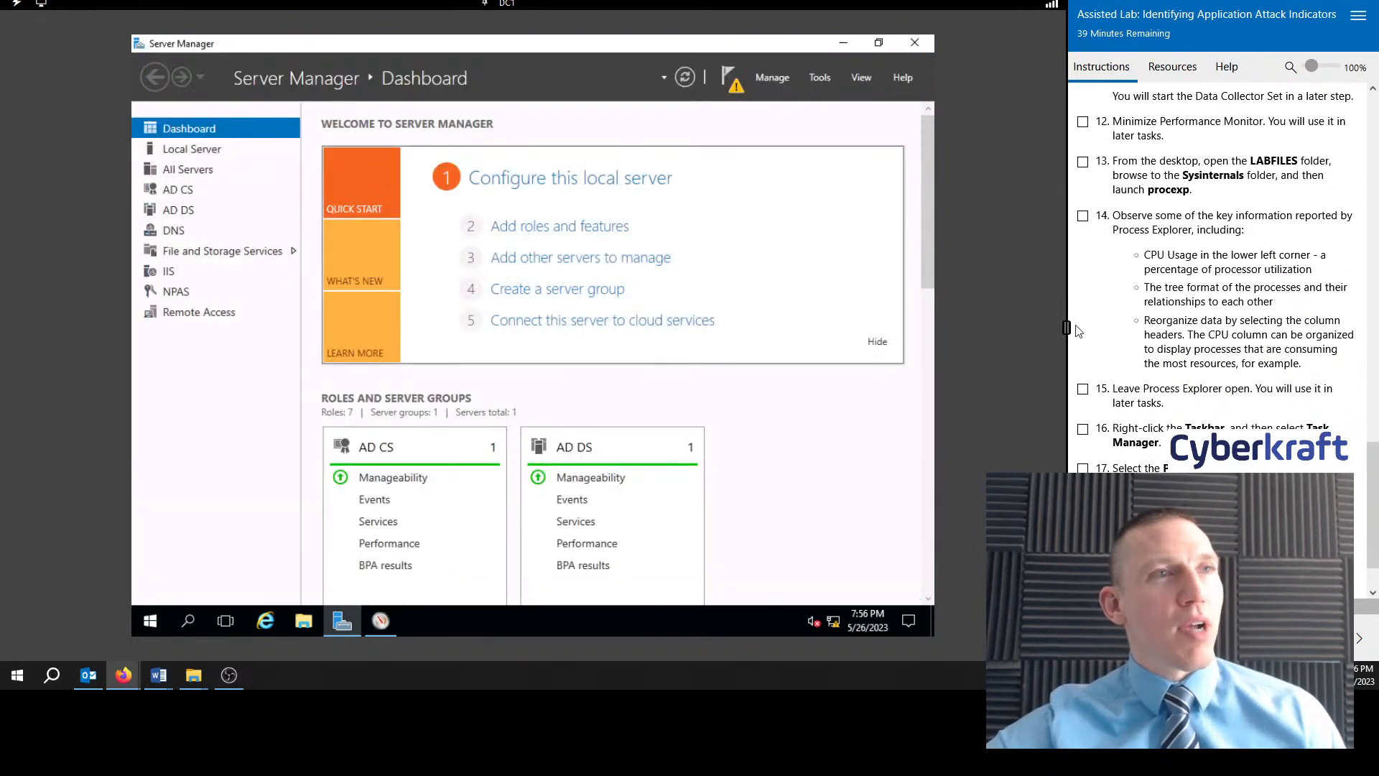
{"action": "left_click", "coordinate": [845, 44]}
{"action": "double_click", "coordinate": [160, 146]}
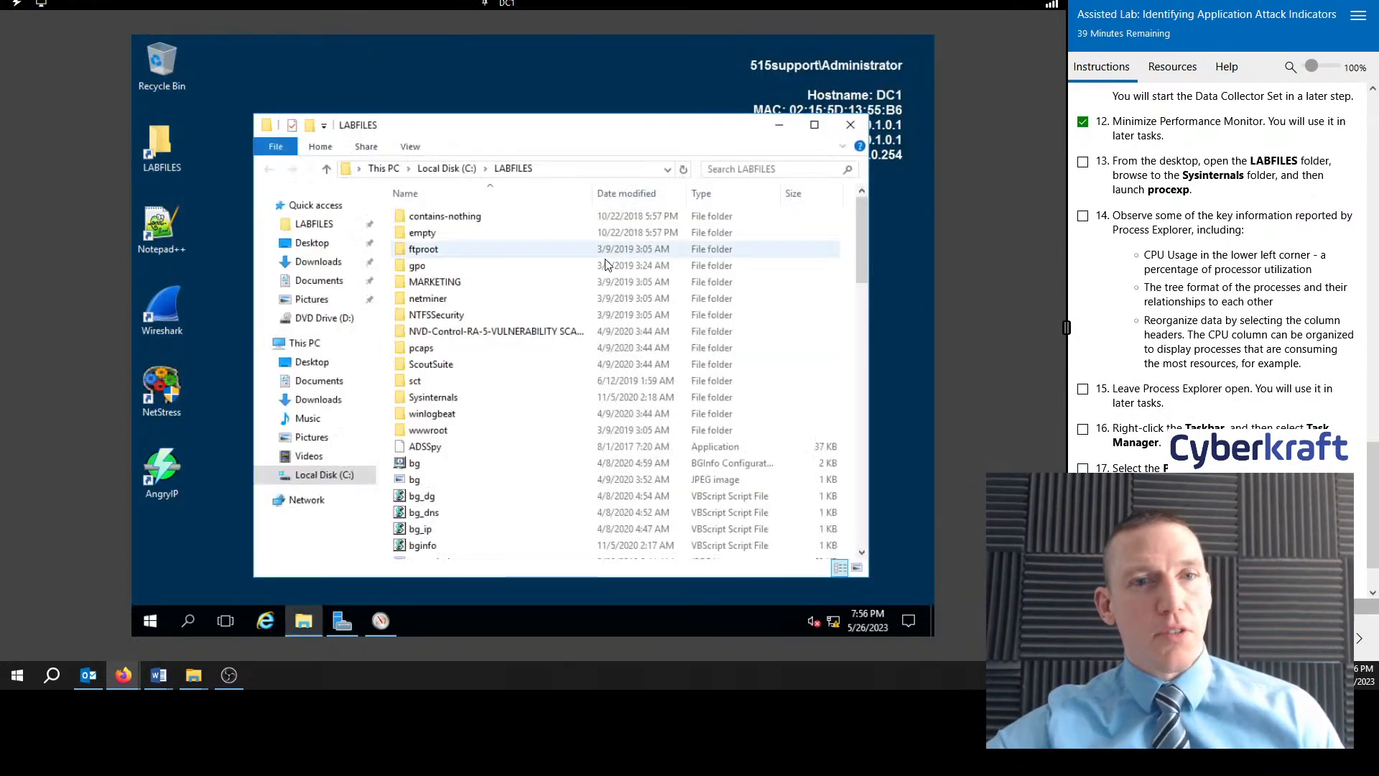
{"action": "left_click_drag", "start_coordinate": [616, 136], "coordinate": [629, 94]}
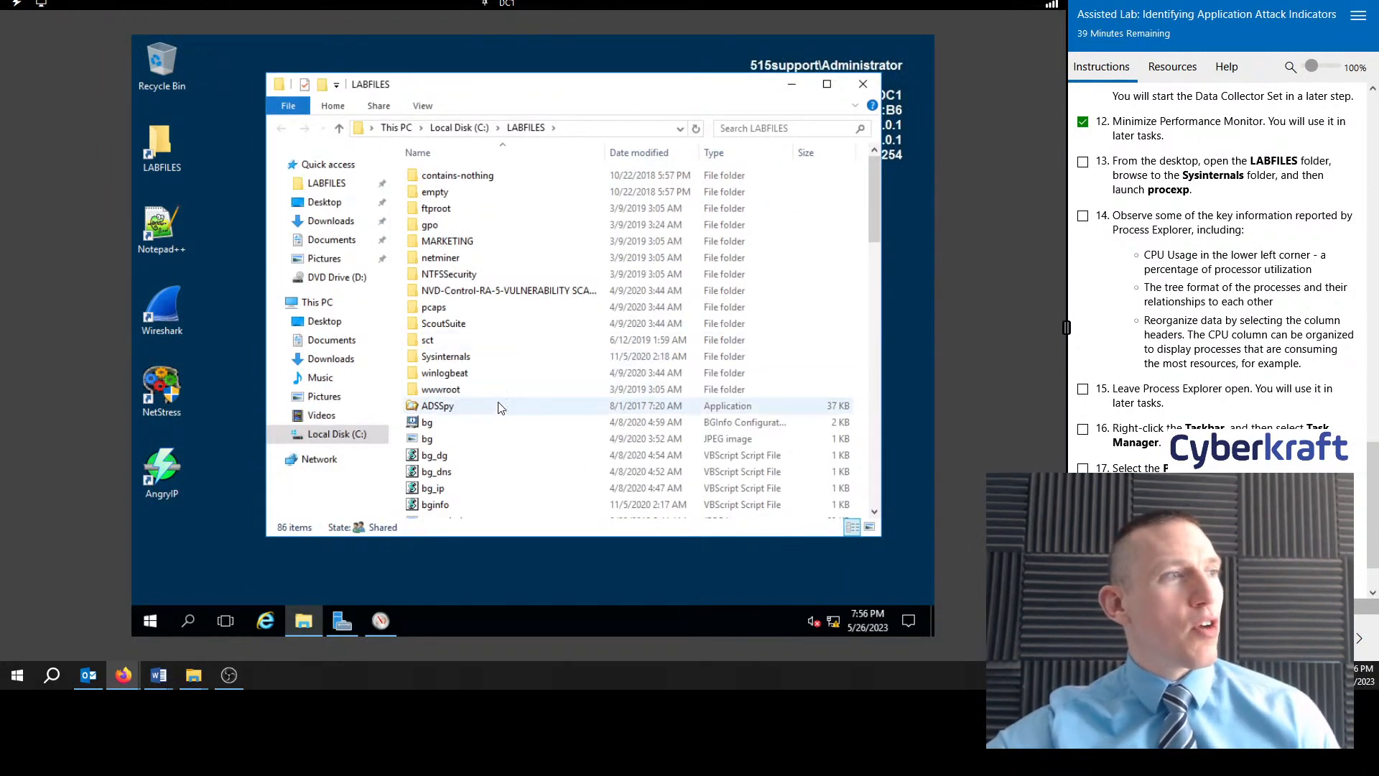
Step: Open the Sysinternals folder and launch the procexp application
{"action": "double_click", "coordinate": [485, 357]}
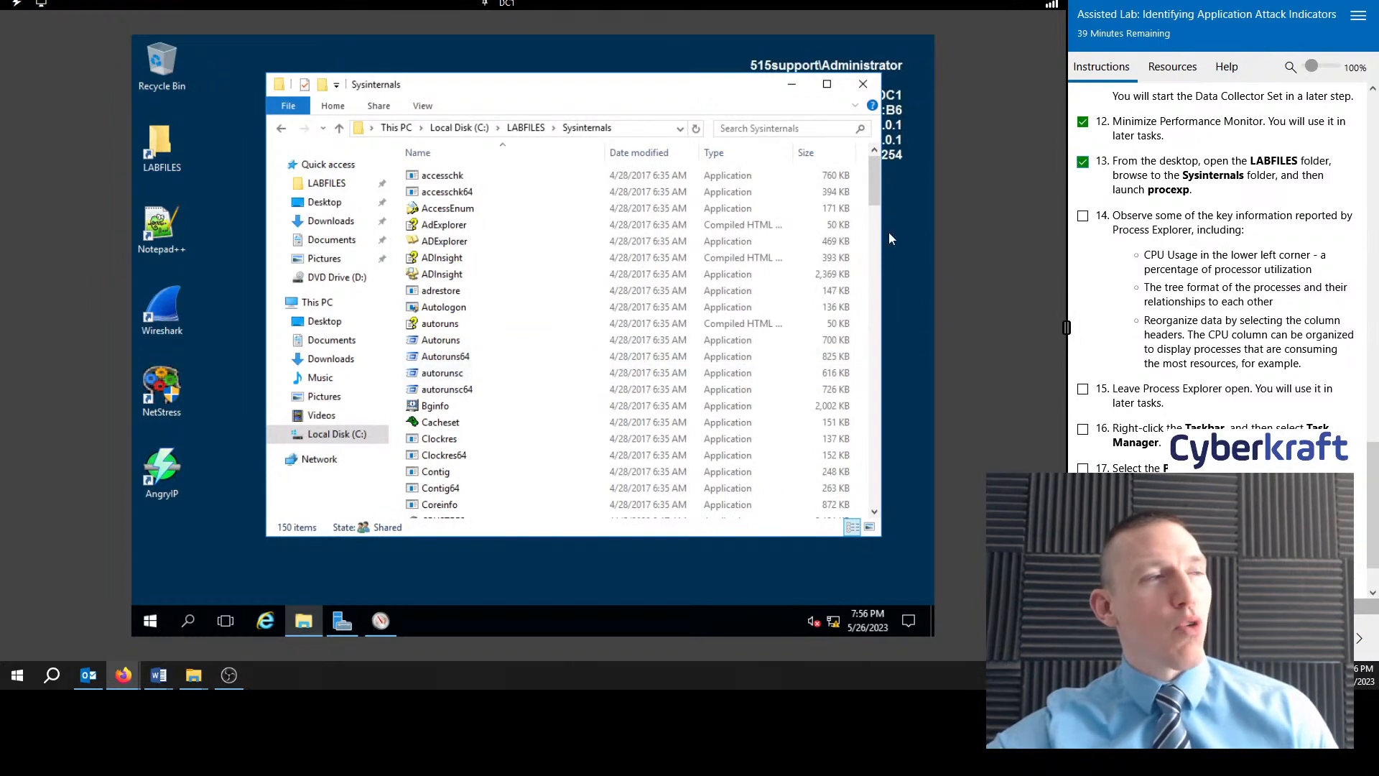
{"action": "scroll", "coordinate": [533, 407], "scroll_direction": "down", "scroll_amount": 20}
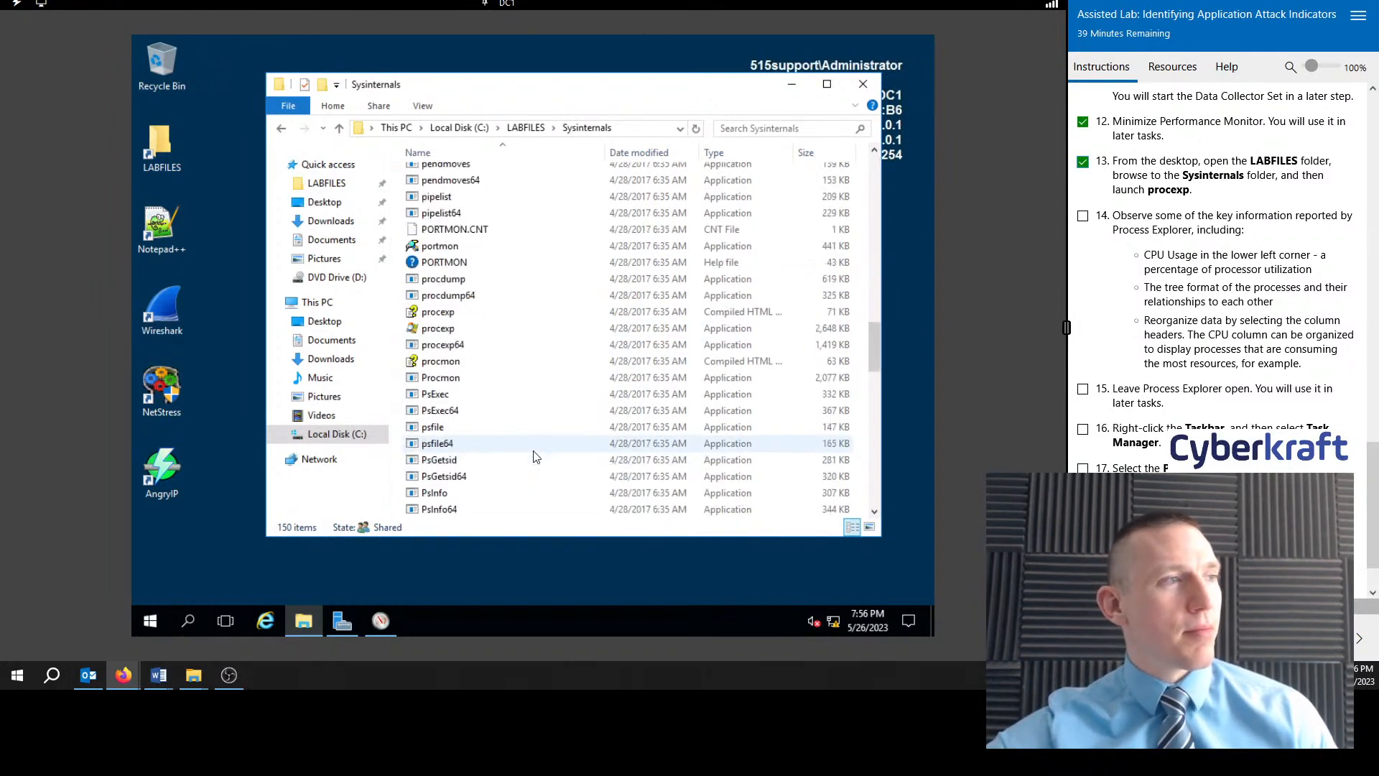
{"action": "scroll", "coordinate": [472, 286], "scroll_direction": "up", "scroll_amount": 6}
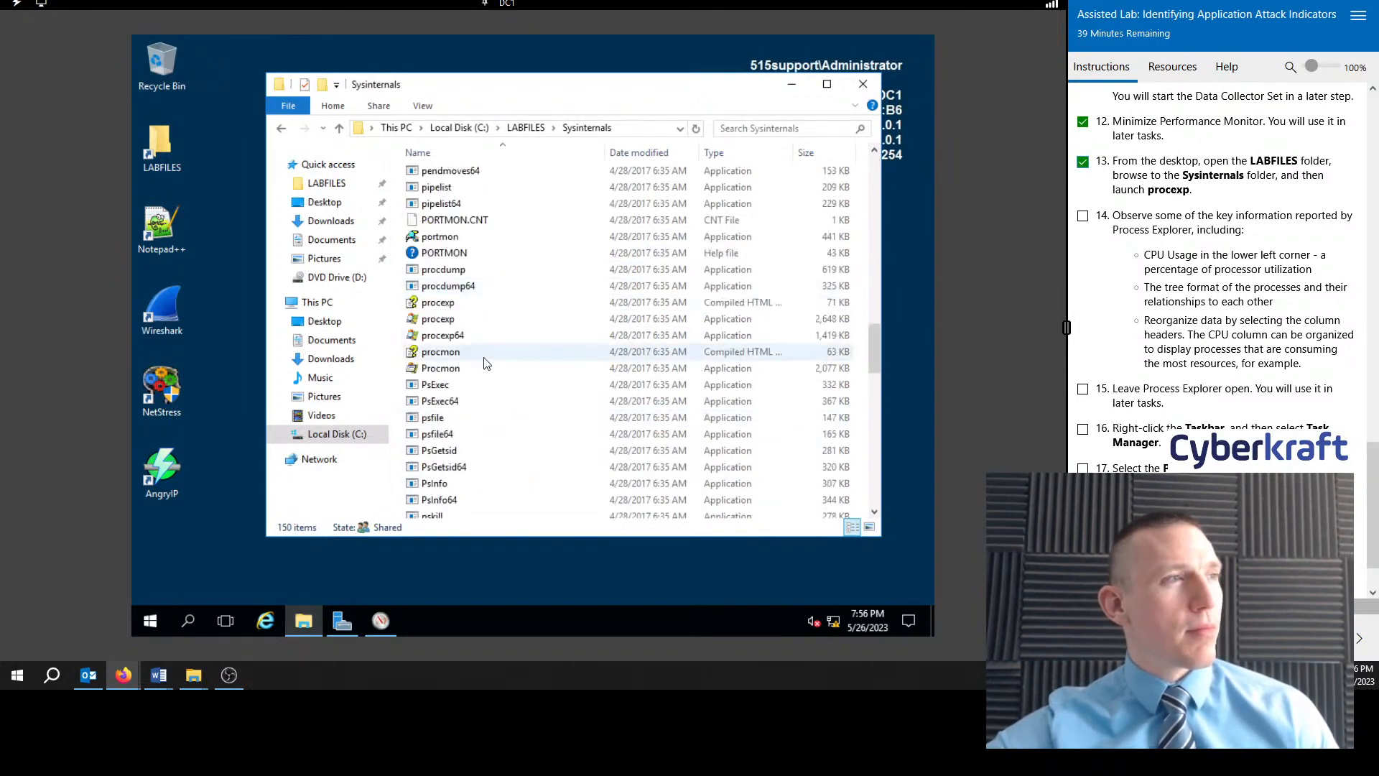
{"action": "left_click", "coordinate": [466, 321]}
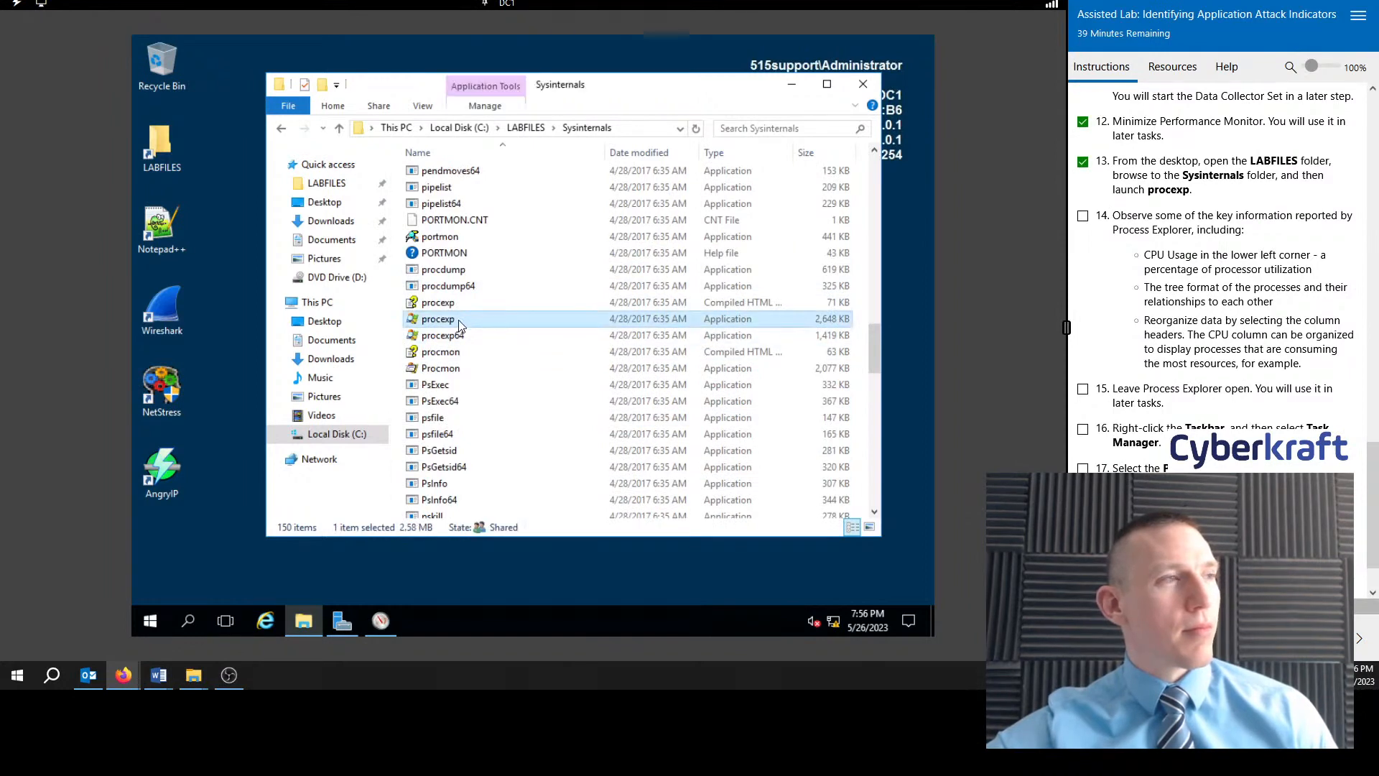
{"action": "double_click", "coordinate": [459, 324]}
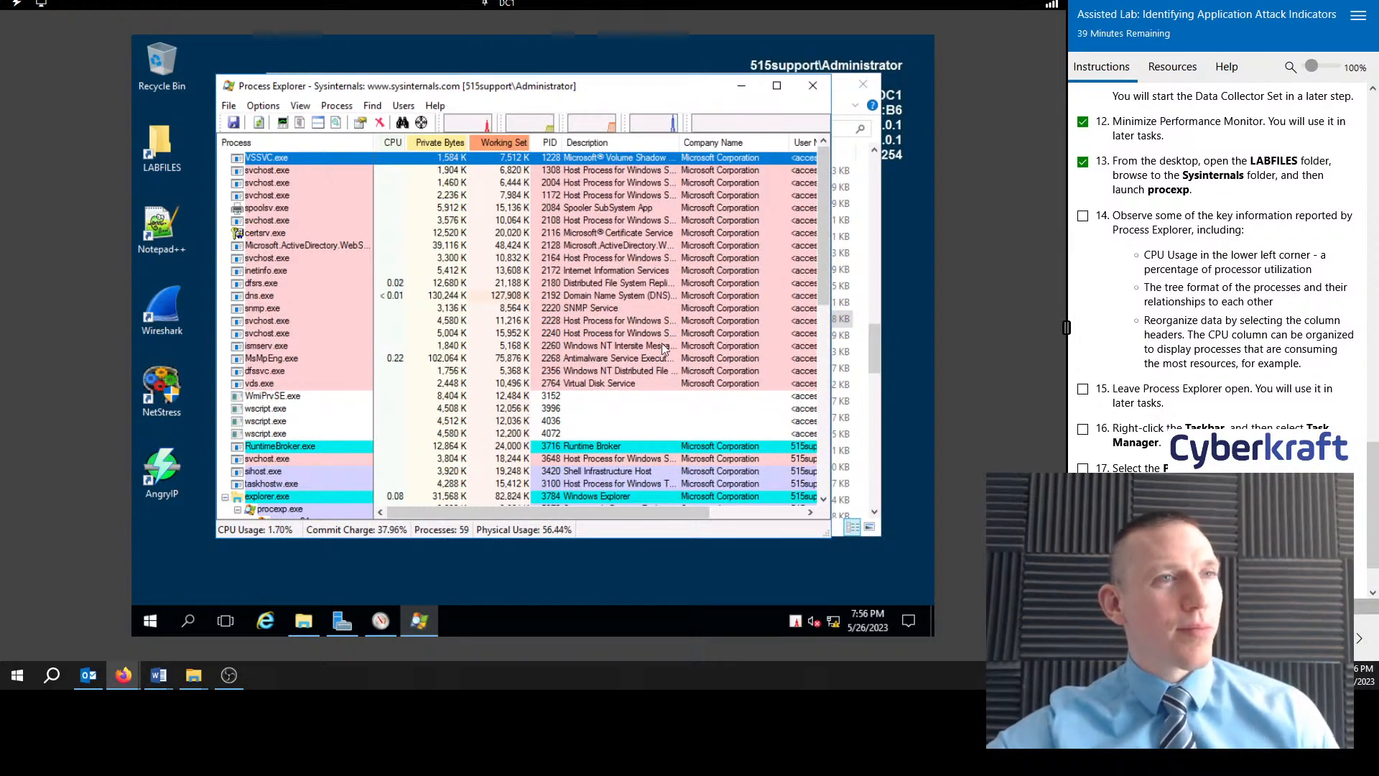
Step: Mark lab step 14 complete and examine the process tree, CPU column and CPU usage in Process Explorer
{"action": "left_click", "coordinate": [1082, 217]}
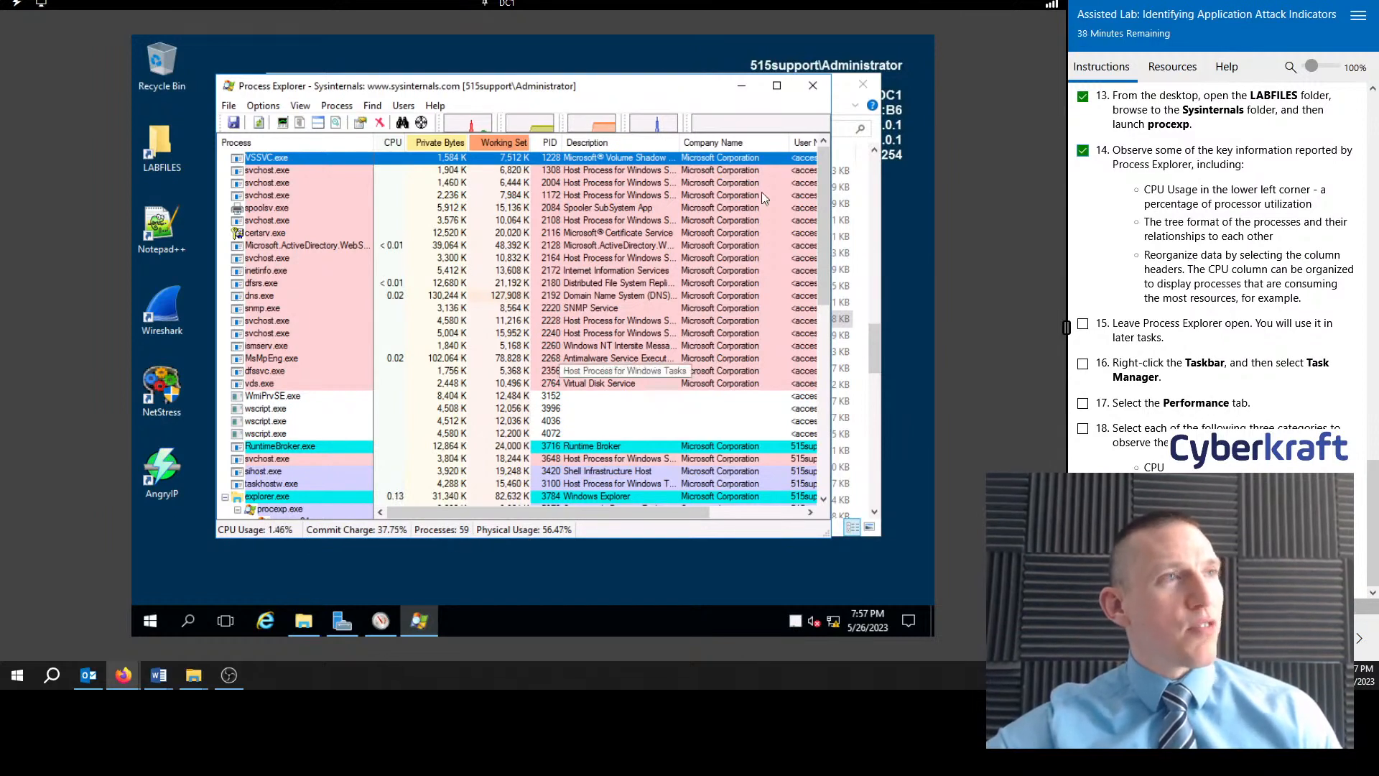
{"action": "left_click_drag", "start_coordinate": [661, 95], "coordinate": [668, 81]}
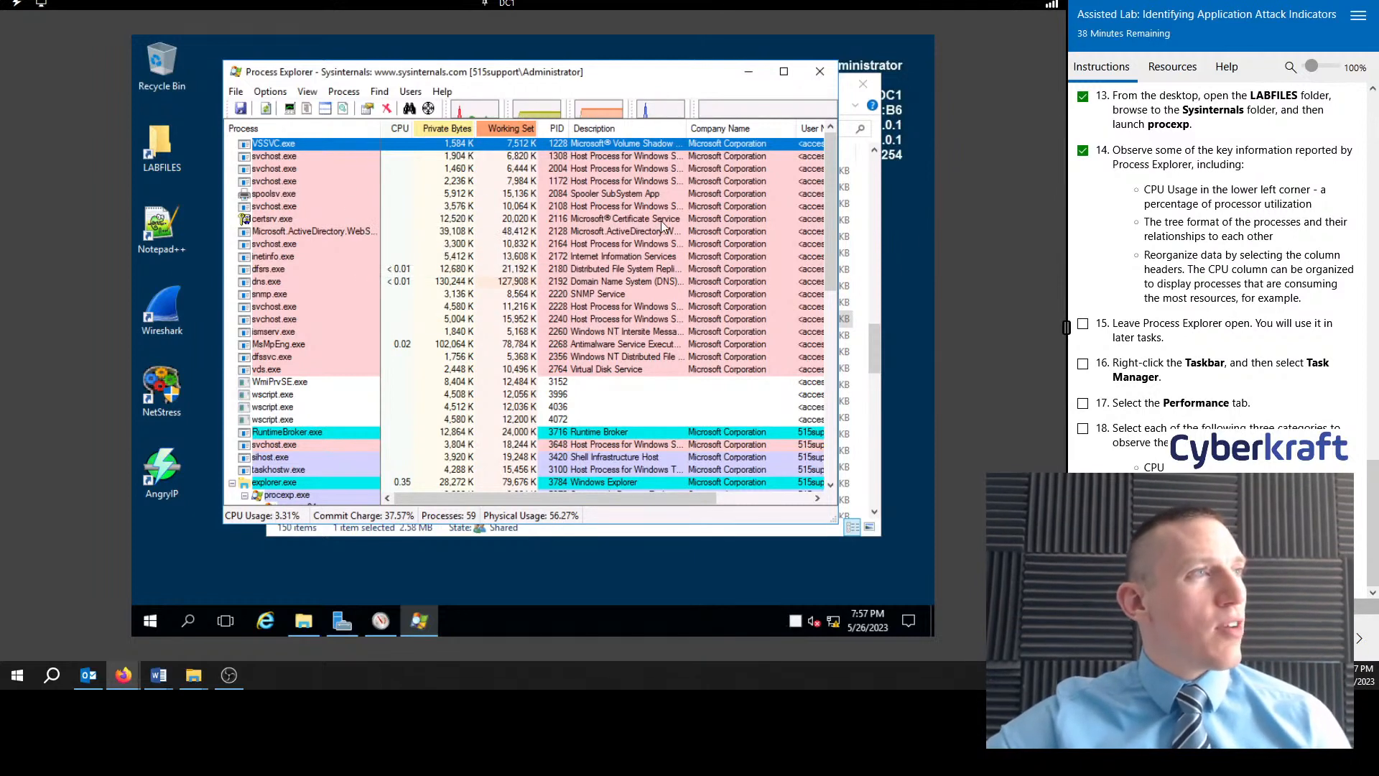
{"action": "left_click_drag", "start_coordinate": [676, 496], "coordinate": [583, 522]}
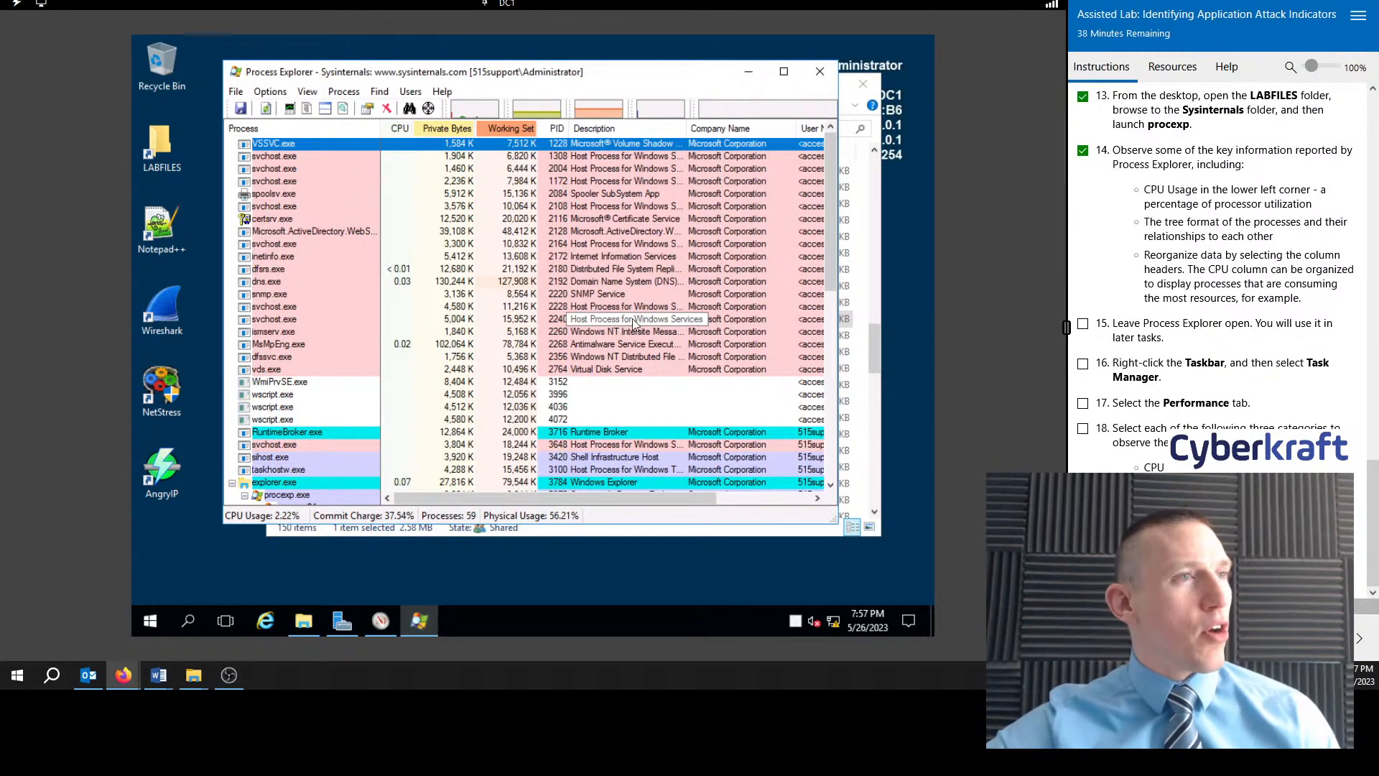
{"action": "left_click_drag", "start_coordinate": [835, 201], "coordinate": [844, 332]}
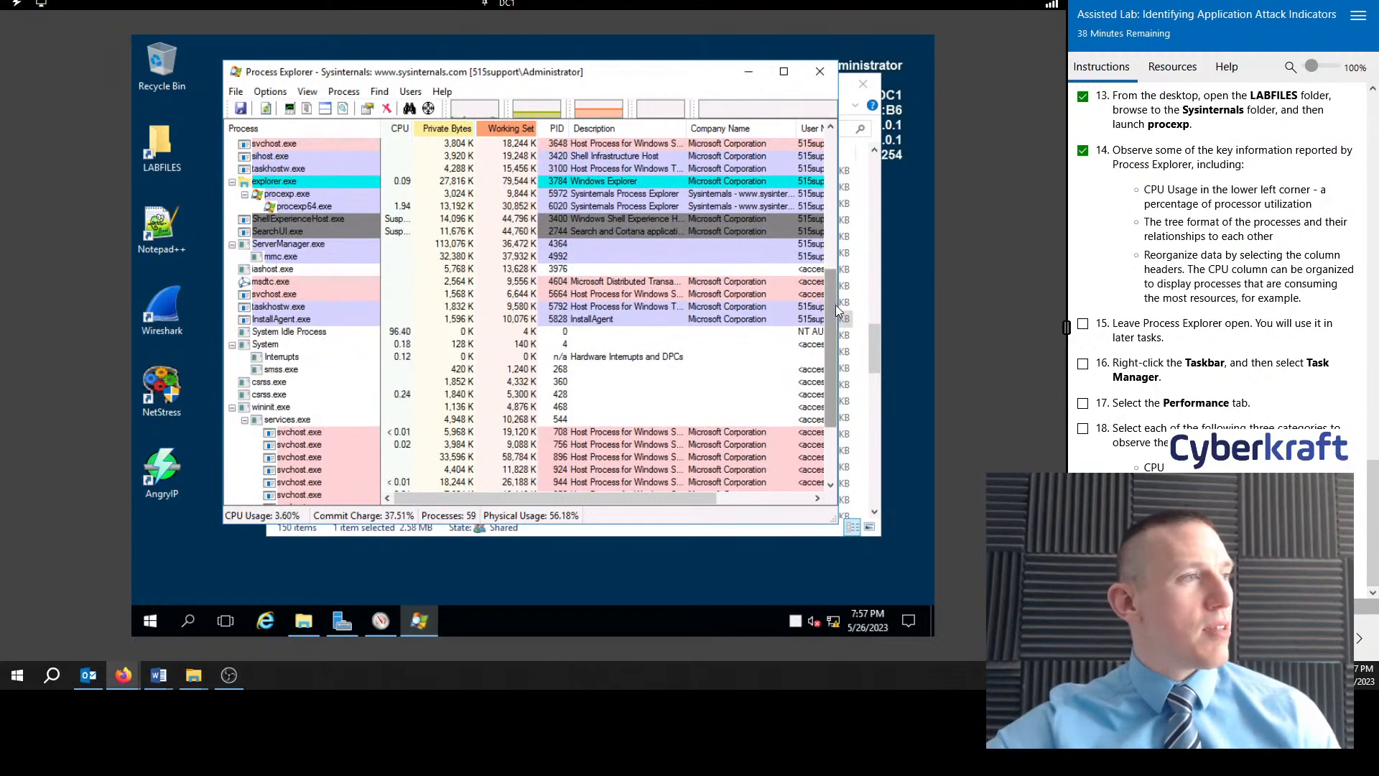
{"action": "left_click_drag", "start_coordinate": [837, 311], "coordinate": [839, 363]}
{"action": "mouse_move", "coordinate": [301, 439]}
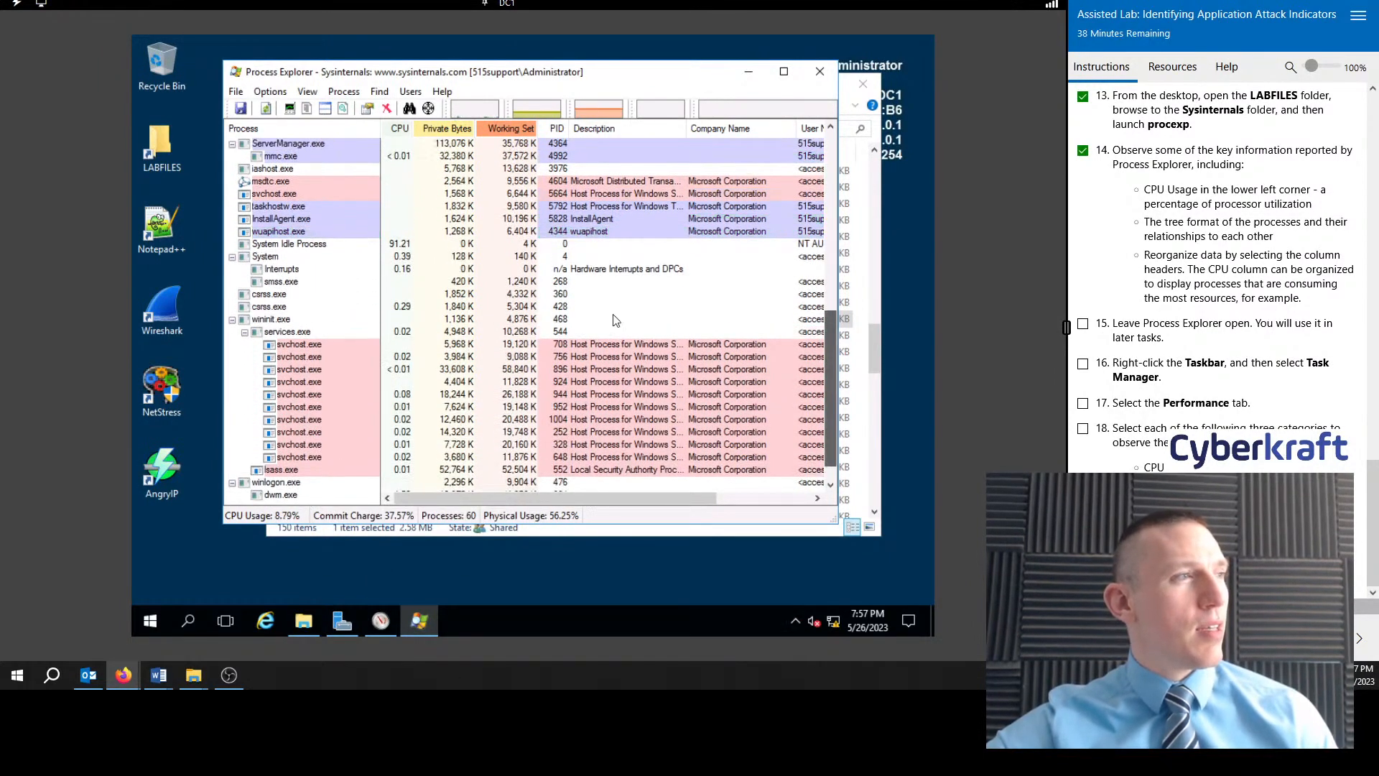
{"action": "mouse_move", "coordinate": [300, 325]}
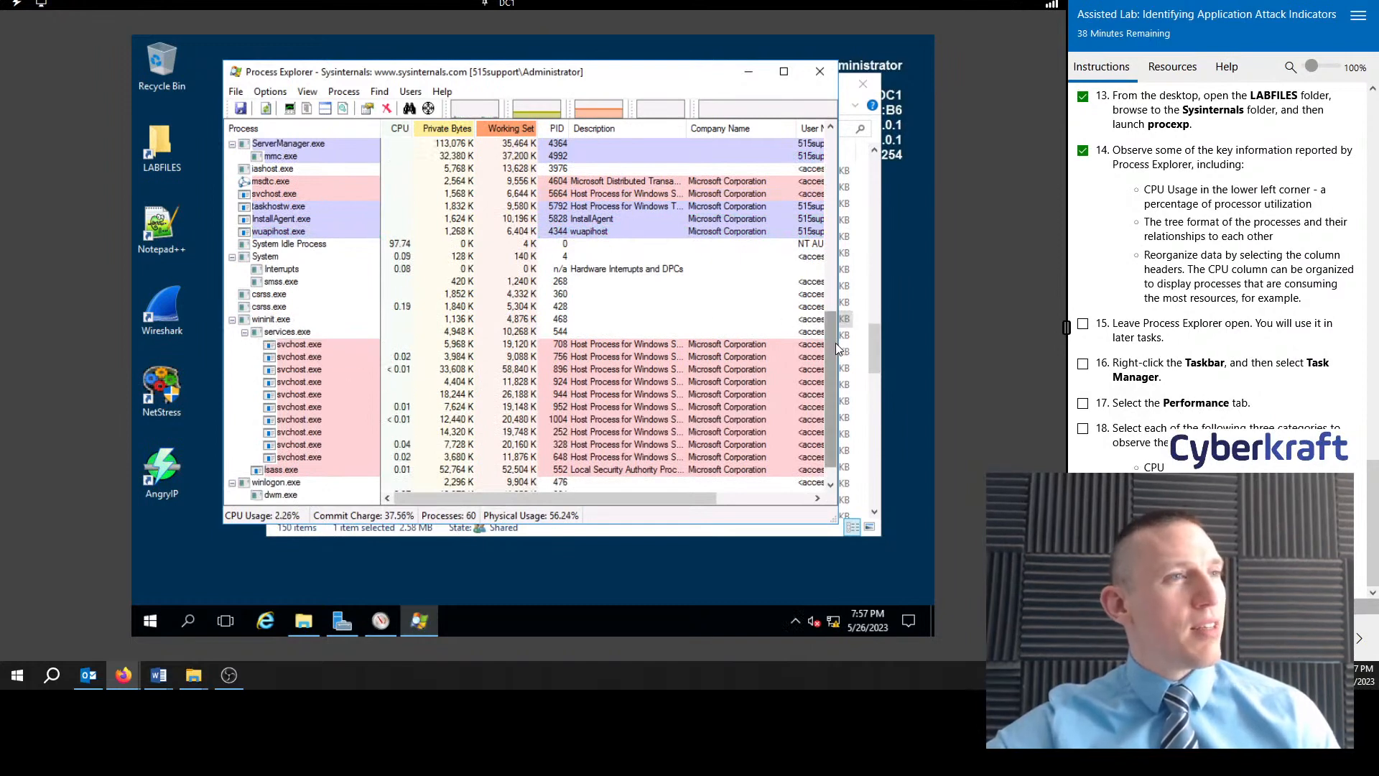
{"action": "left_click_drag", "start_coordinate": [831, 320], "coordinate": [831, 144]}
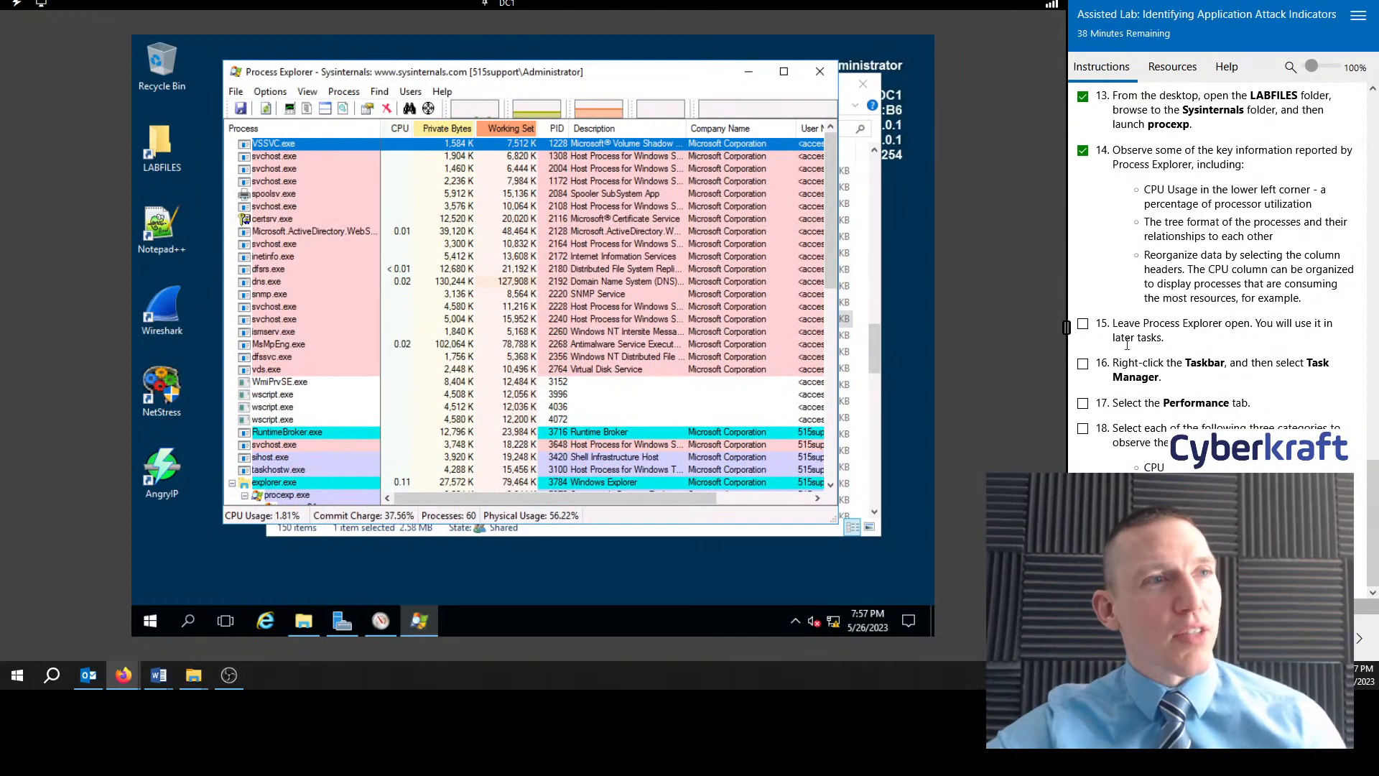
Step: Mark lab step 15 complete and open Task Manager, leaving Process Explorer running
{"action": "left_click", "coordinate": [1083, 324]}
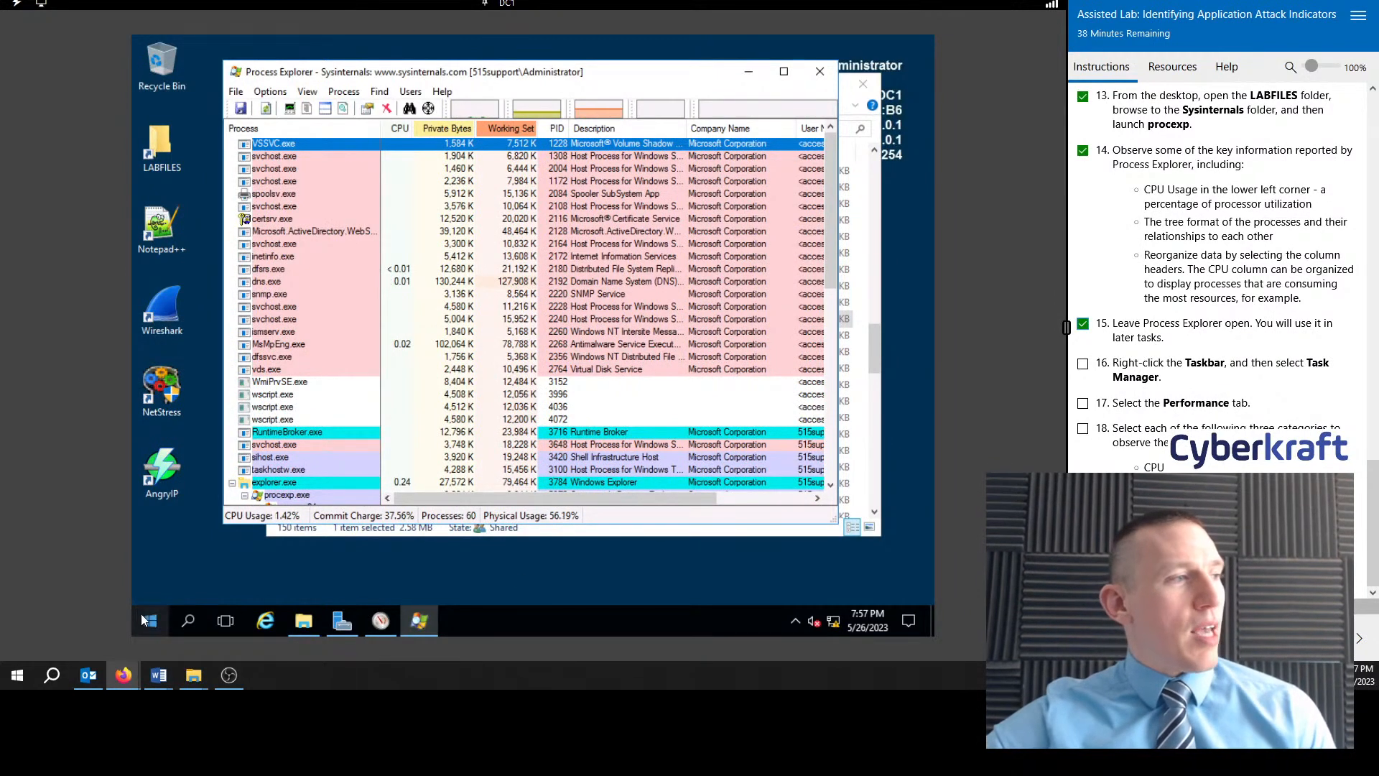
{"action": "right_click", "coordinate": [566, 618]}
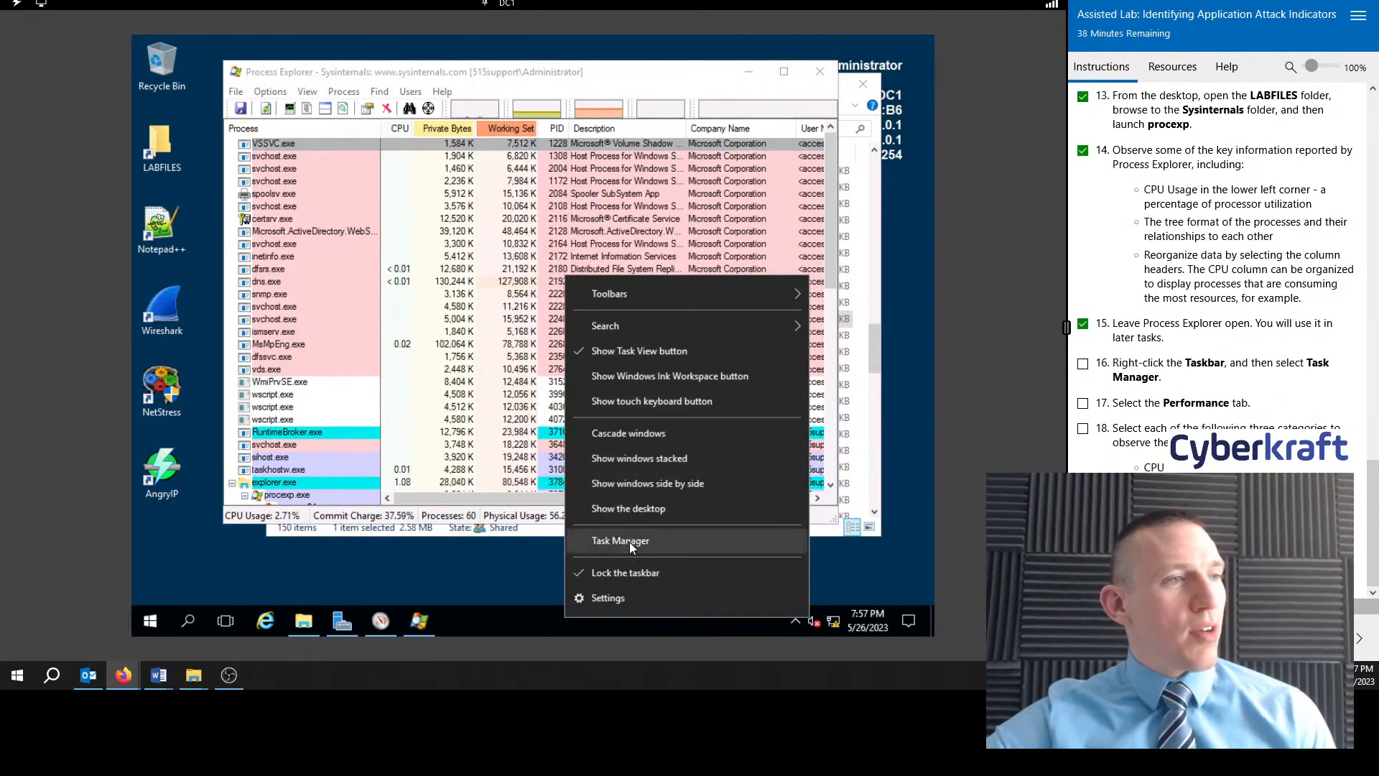
{"action": "left_click", "coordinate": [629, 542]}
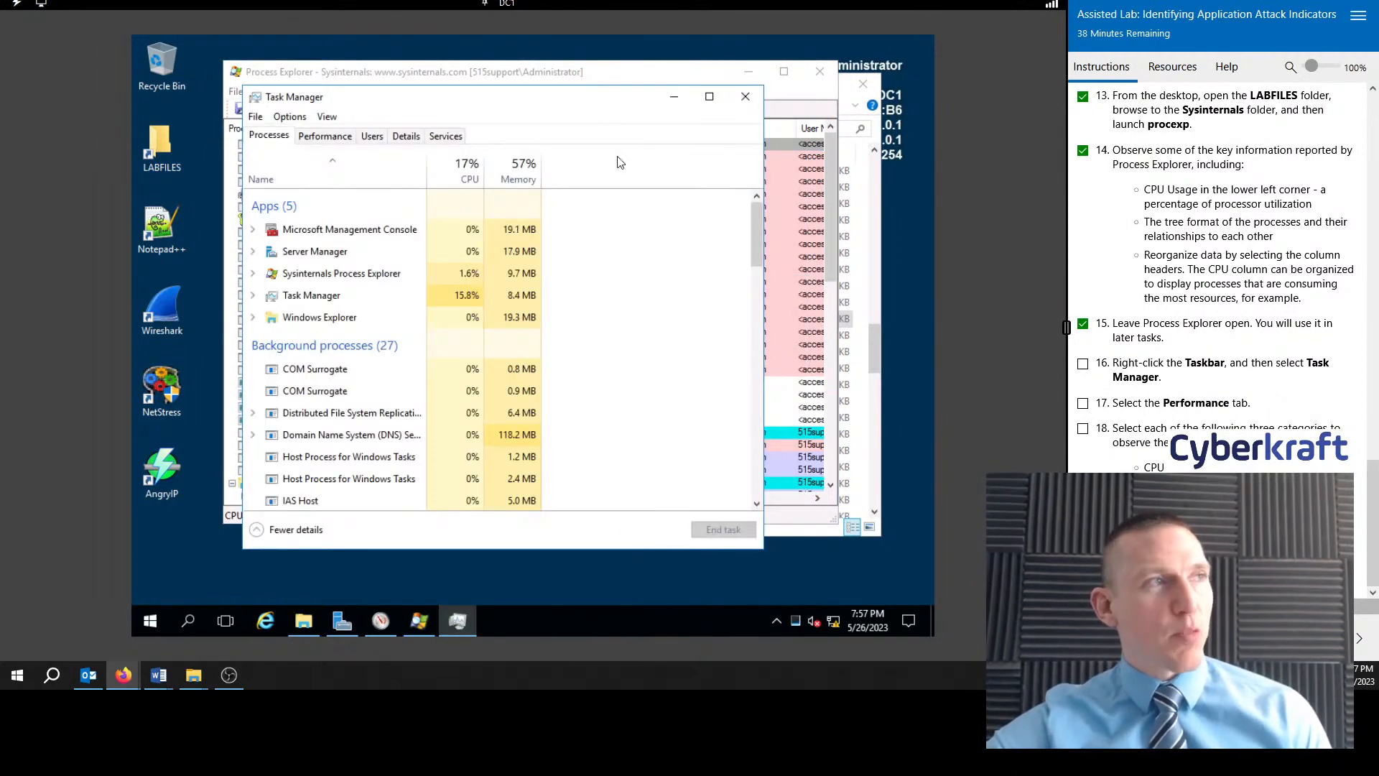
{"action": "left_click_drag", "start_coordinate": [601, 105], "coordinate": [688, 91]}
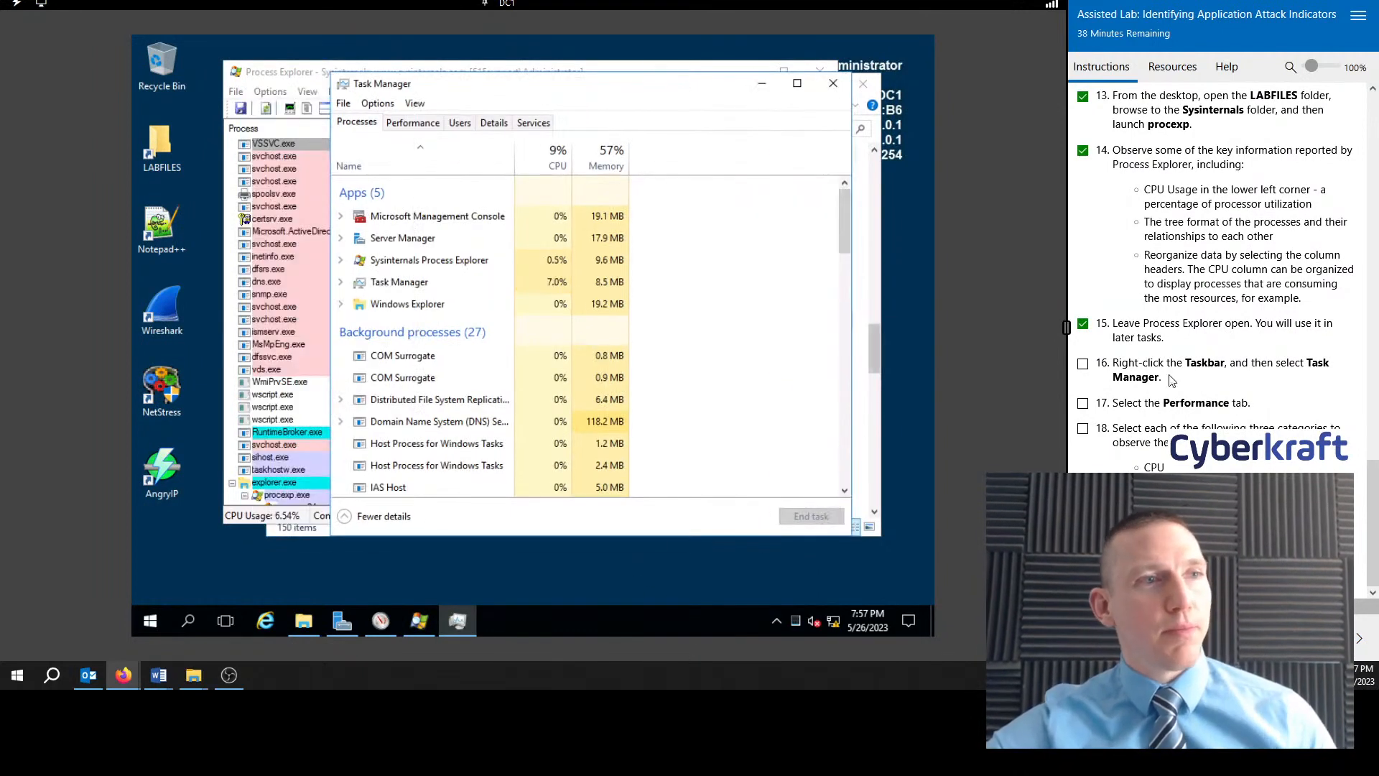
Step: Examine the CPU, Memory and Ethernet performance graphs in Task Manager
{"action": "left_click", "coordinate": [429, 124]}
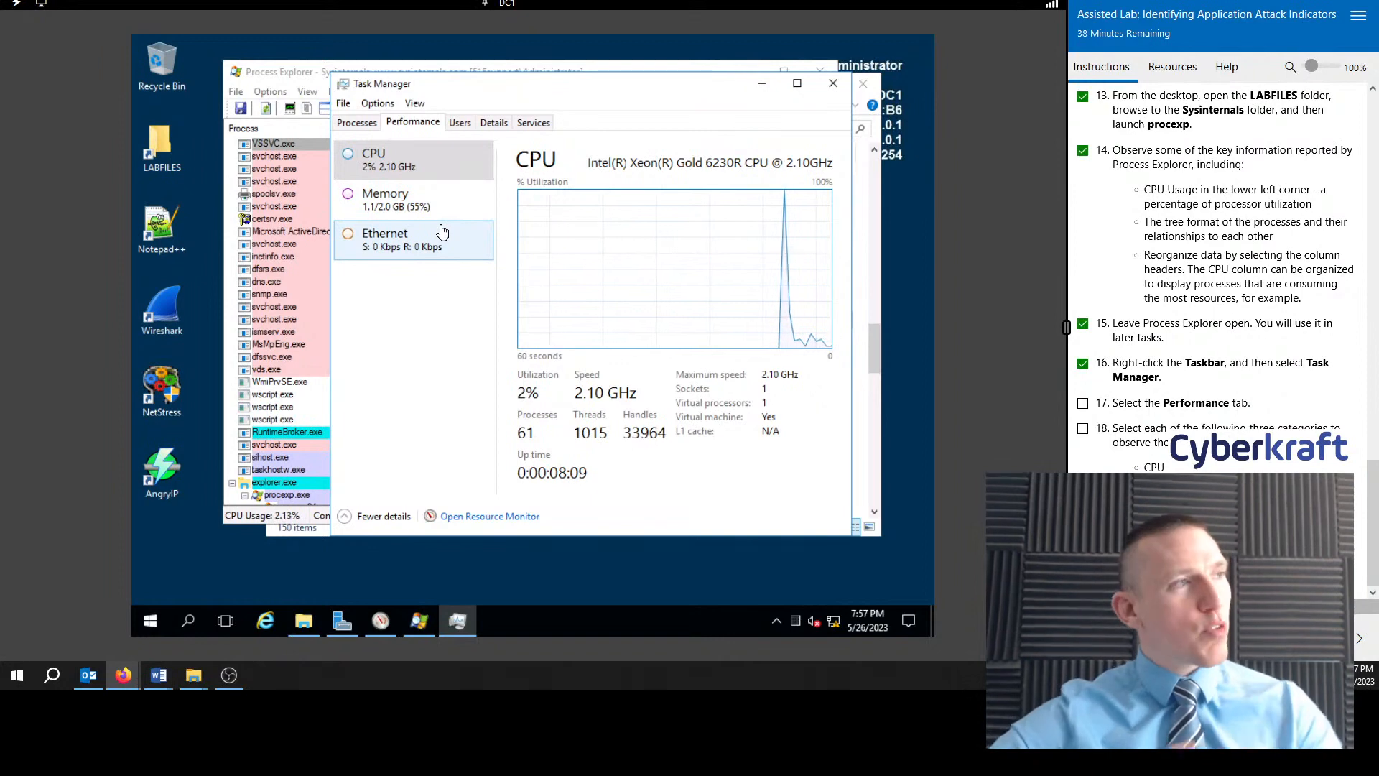
{"action": "left_click", "coordinate": [424, 200]}
{"action": "left_click", "coordinate": [391, 237]}
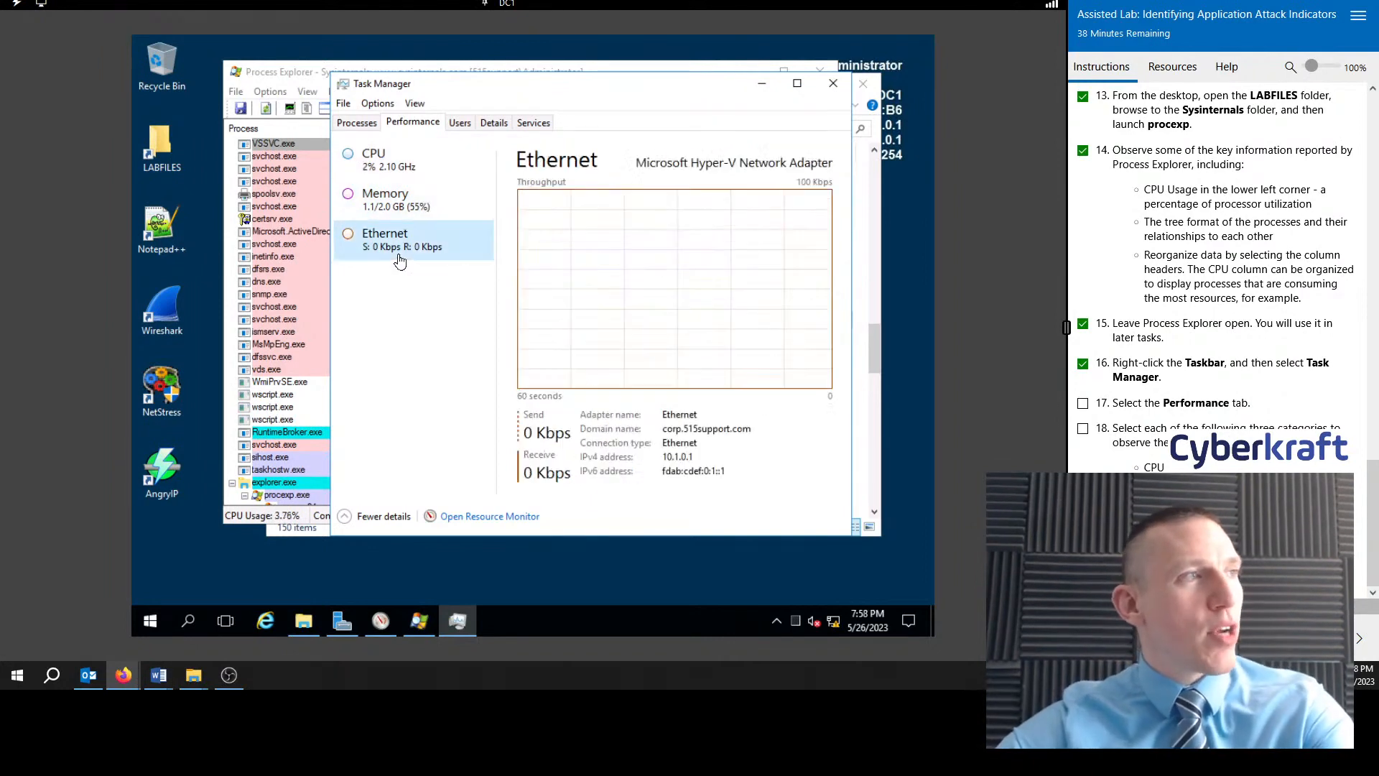
{"action": "left_click", "coordinate": [414, 159]}
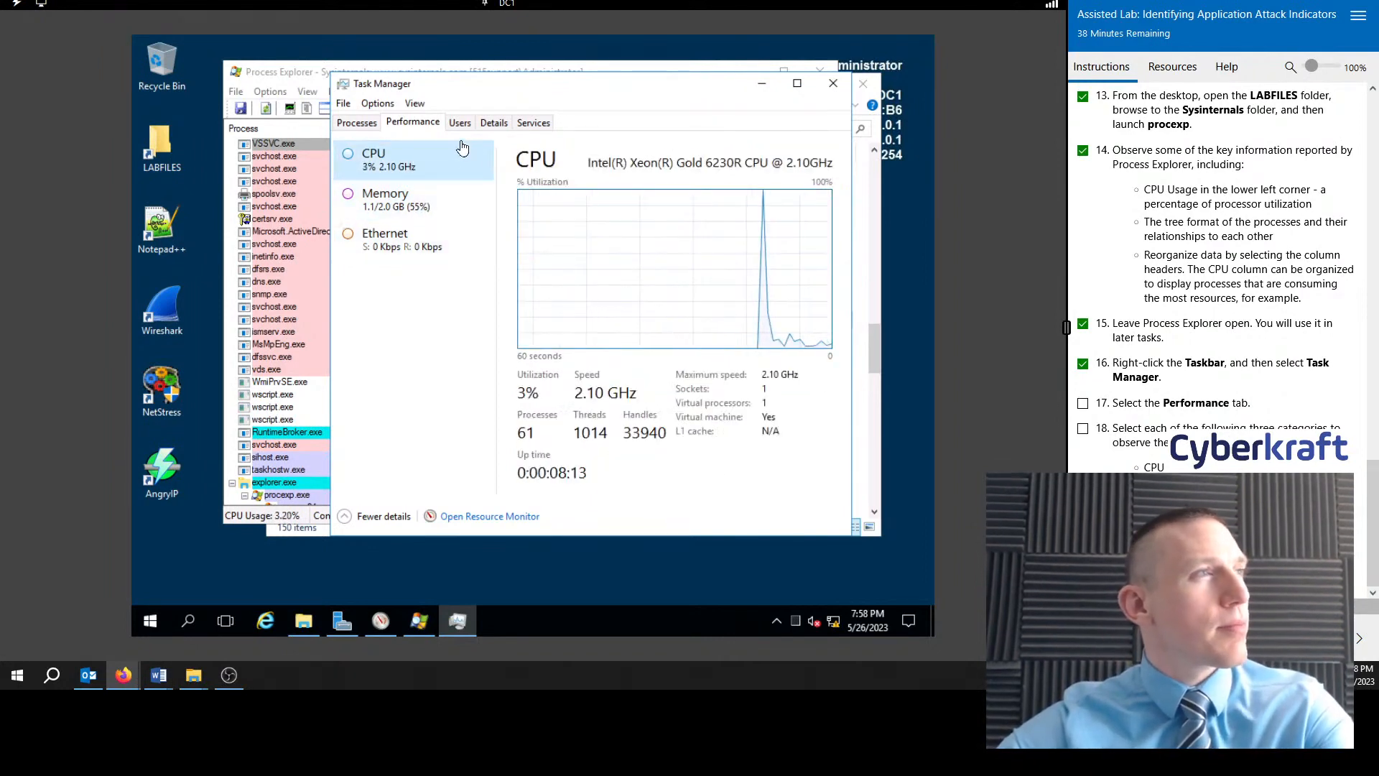
Step: Examine the running processes in Task Manager, followed by its CPU and Memory performance graphs
{"action": "left_click", "coordinate": [357, 123]}
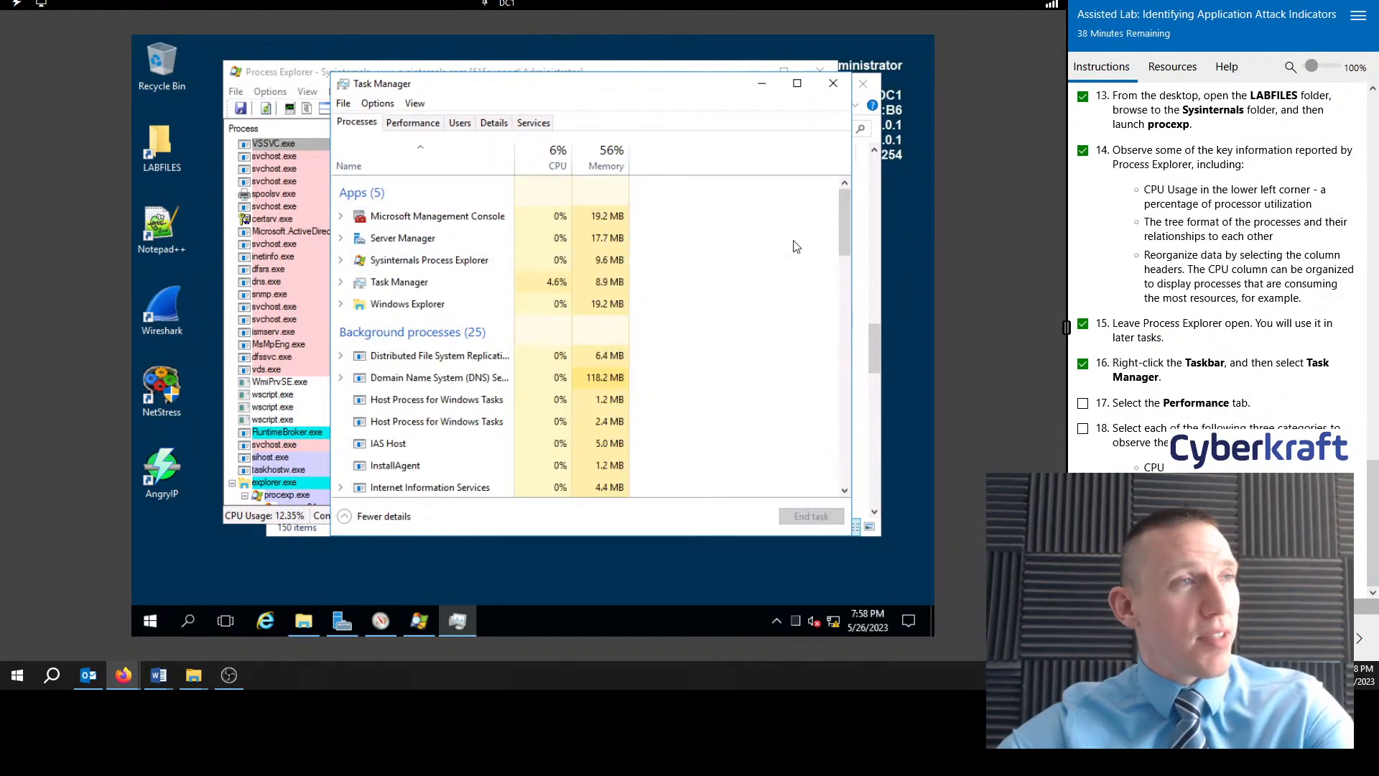
{"action": "left_click_drag", "start_coordinate": [839, 219], "coordinate": [763, 187]}
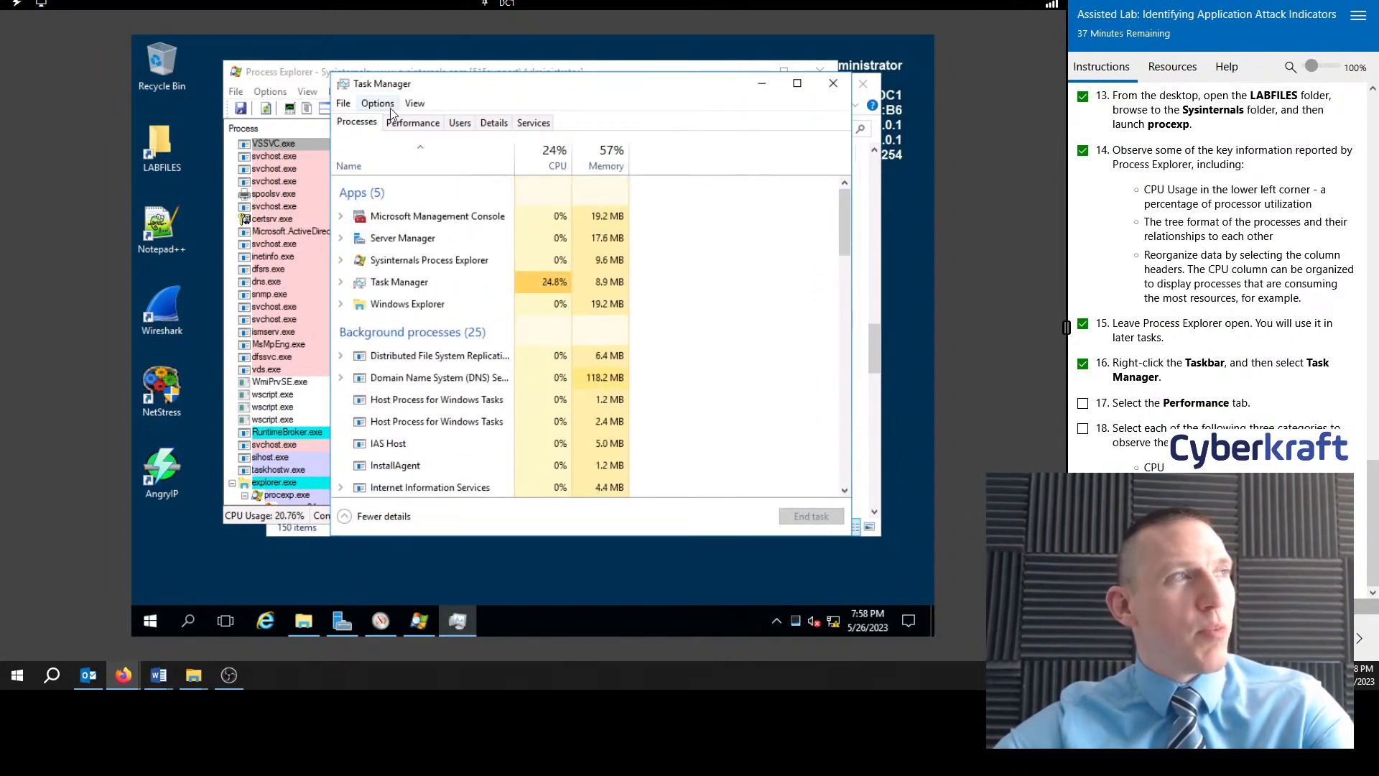
{"action": "left_click", "coordinate": [413, 123]}
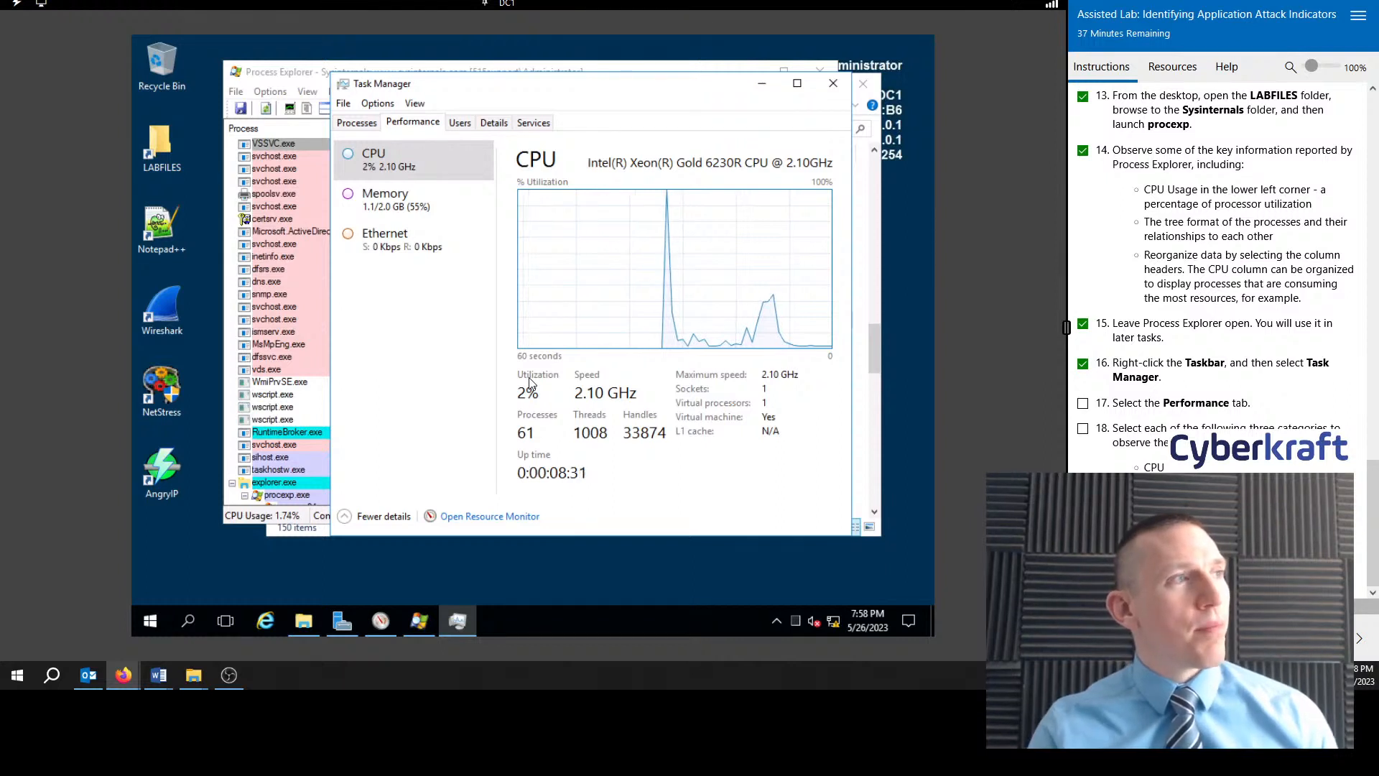
{"action": "left_click", "coordinate": [410, 214]}
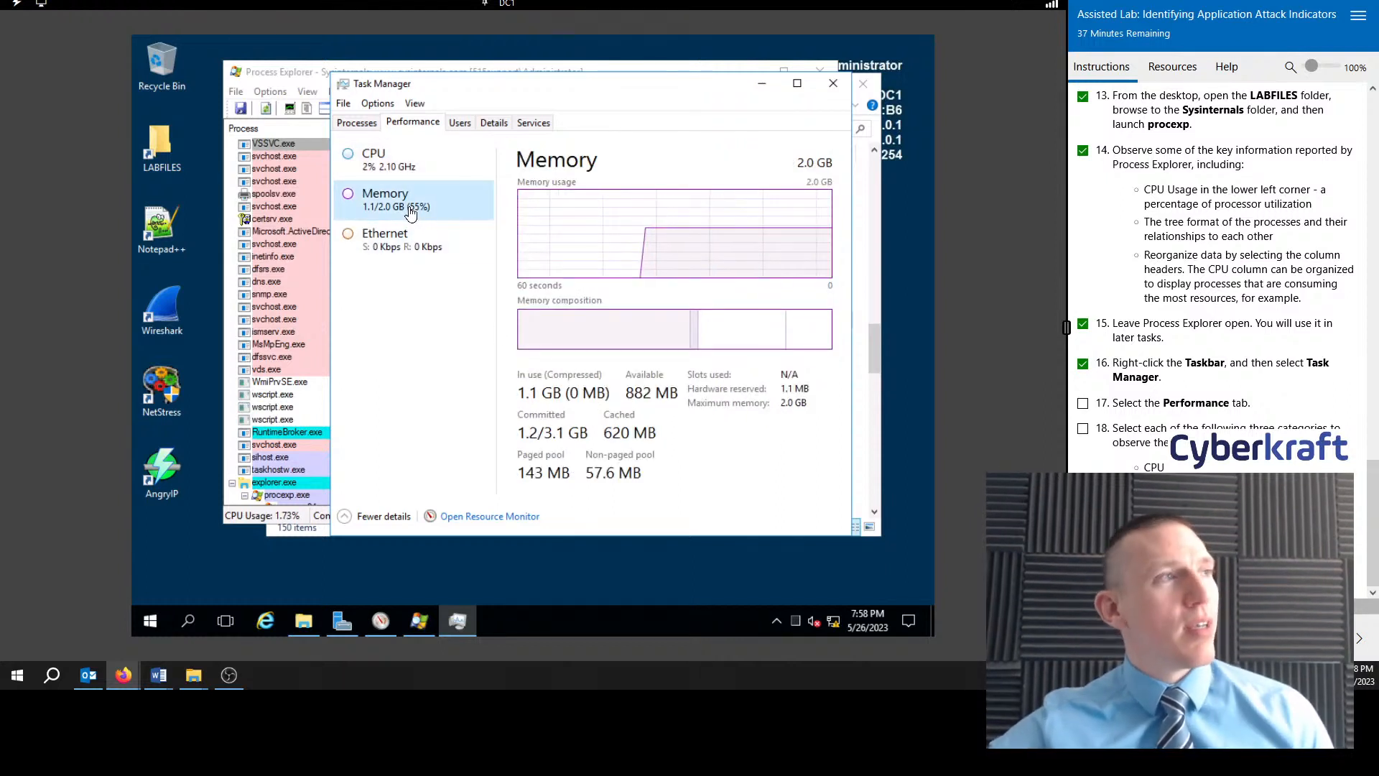
{"action": "left_click", "coordinate": [433, 174]}
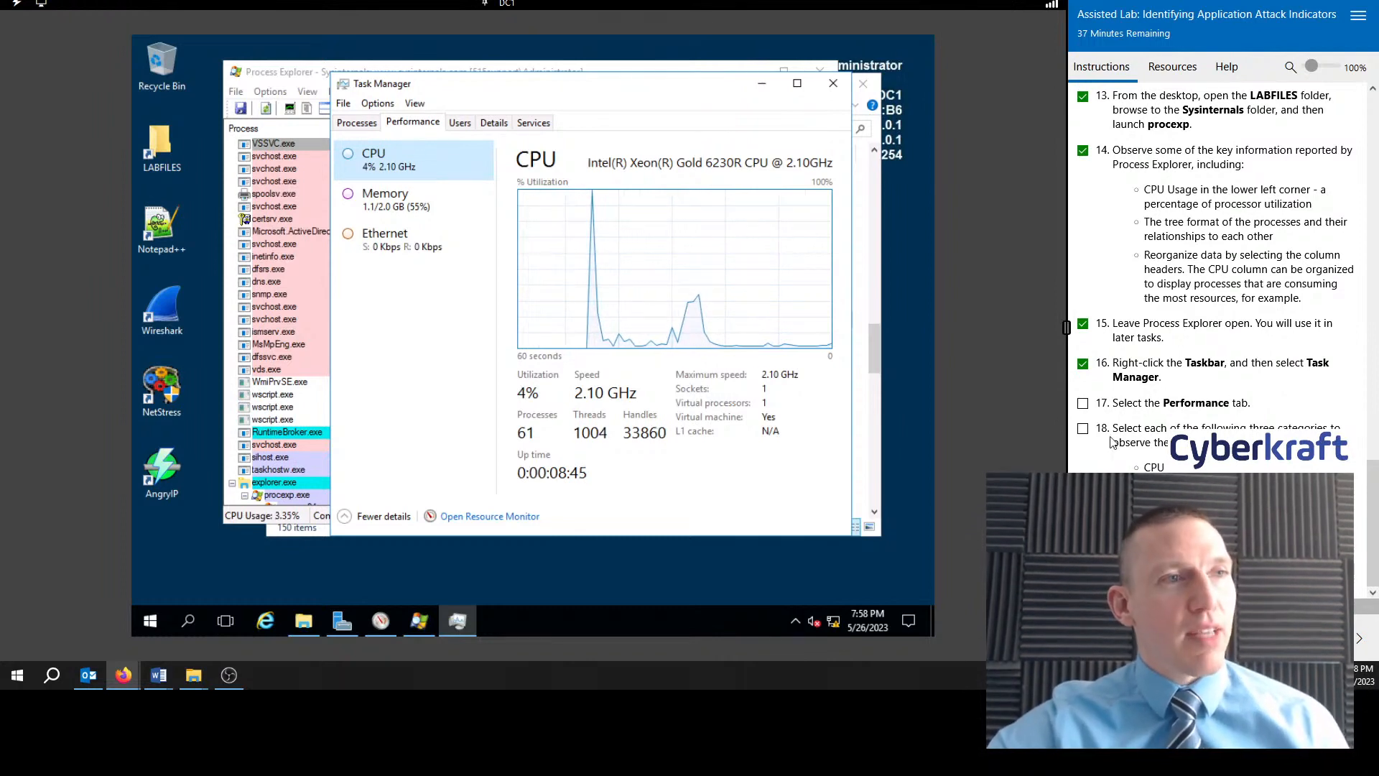
Step: Mark lab steps 17 and 18 complete and advance to the "Create stress on the CPU" instructions
{"action": "left_click", "coordinate": [1082, 405]}
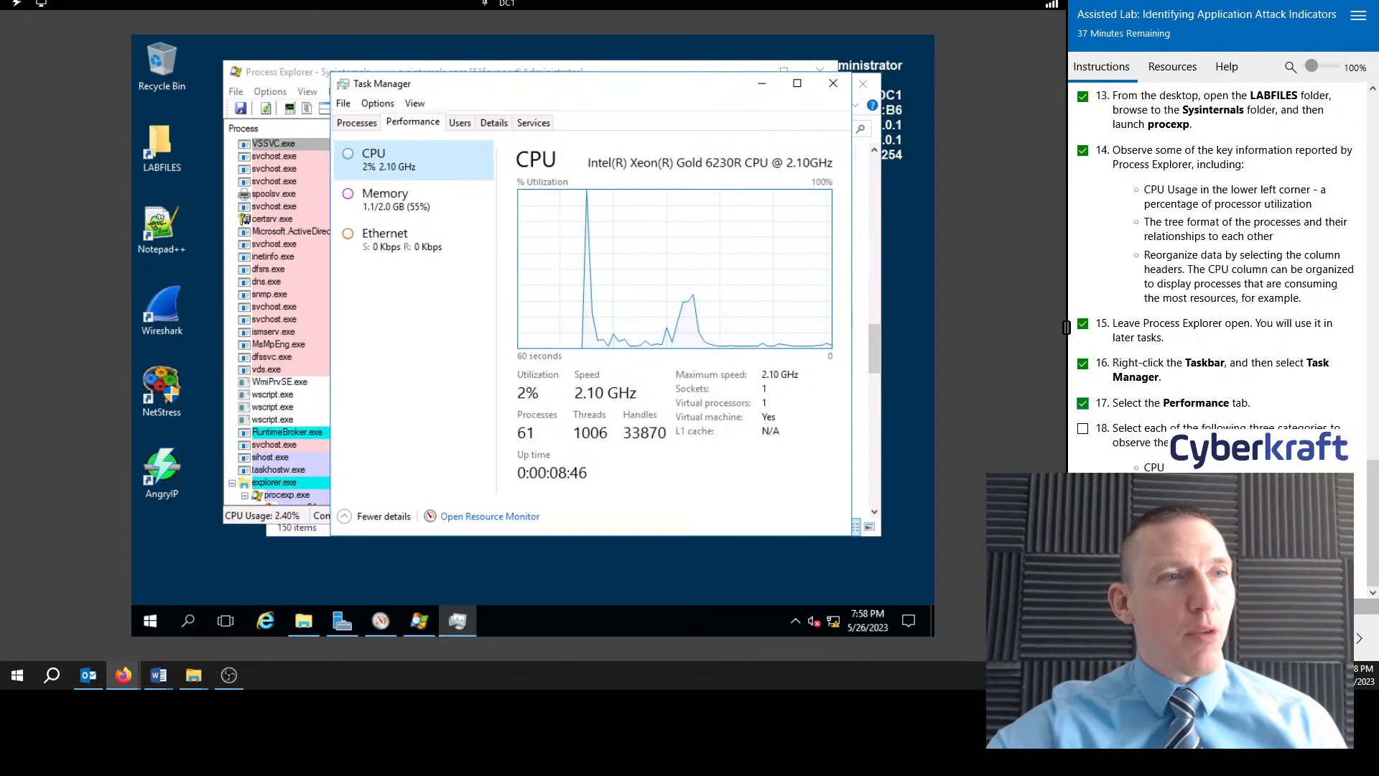
{"action": "left_click", "coordinate": [1083, 429]}
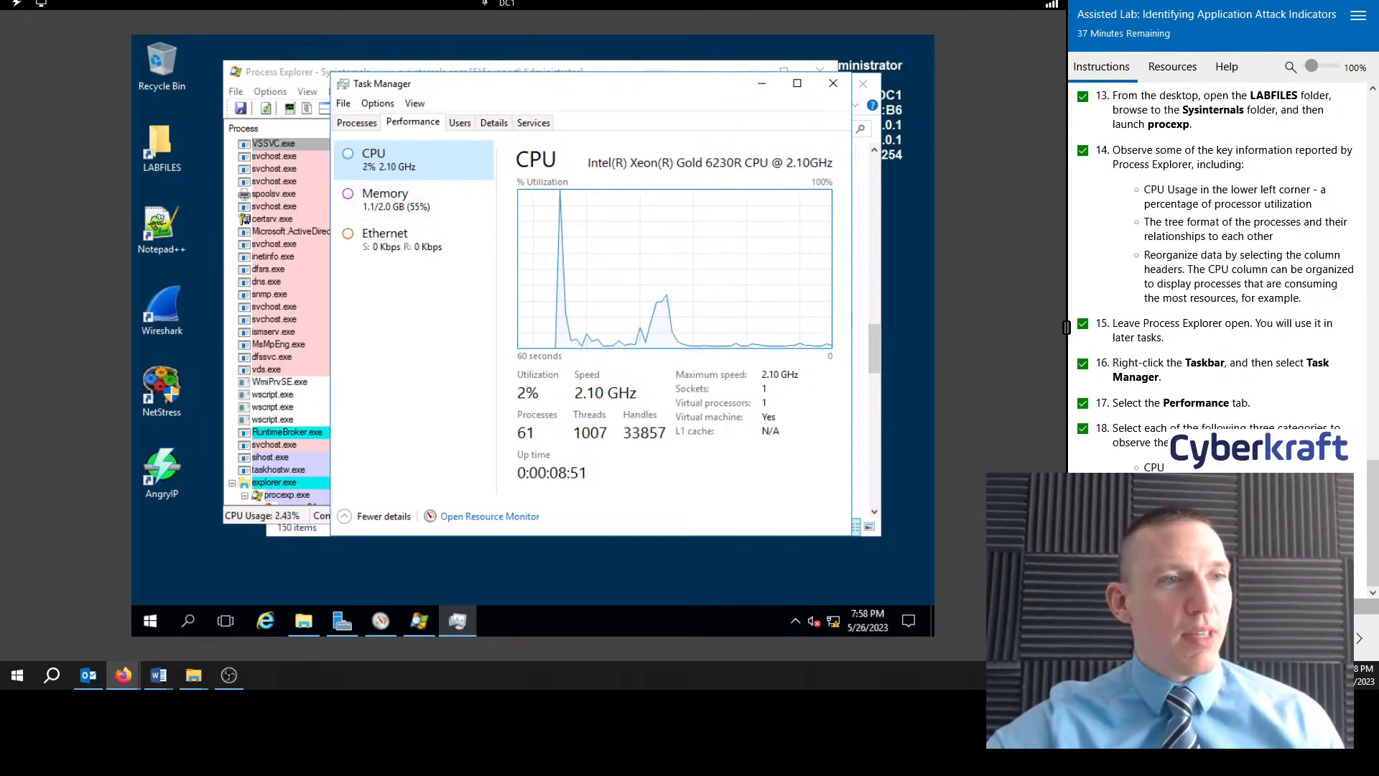
{"action": "left_click", "coordinate": [1359, 638]}
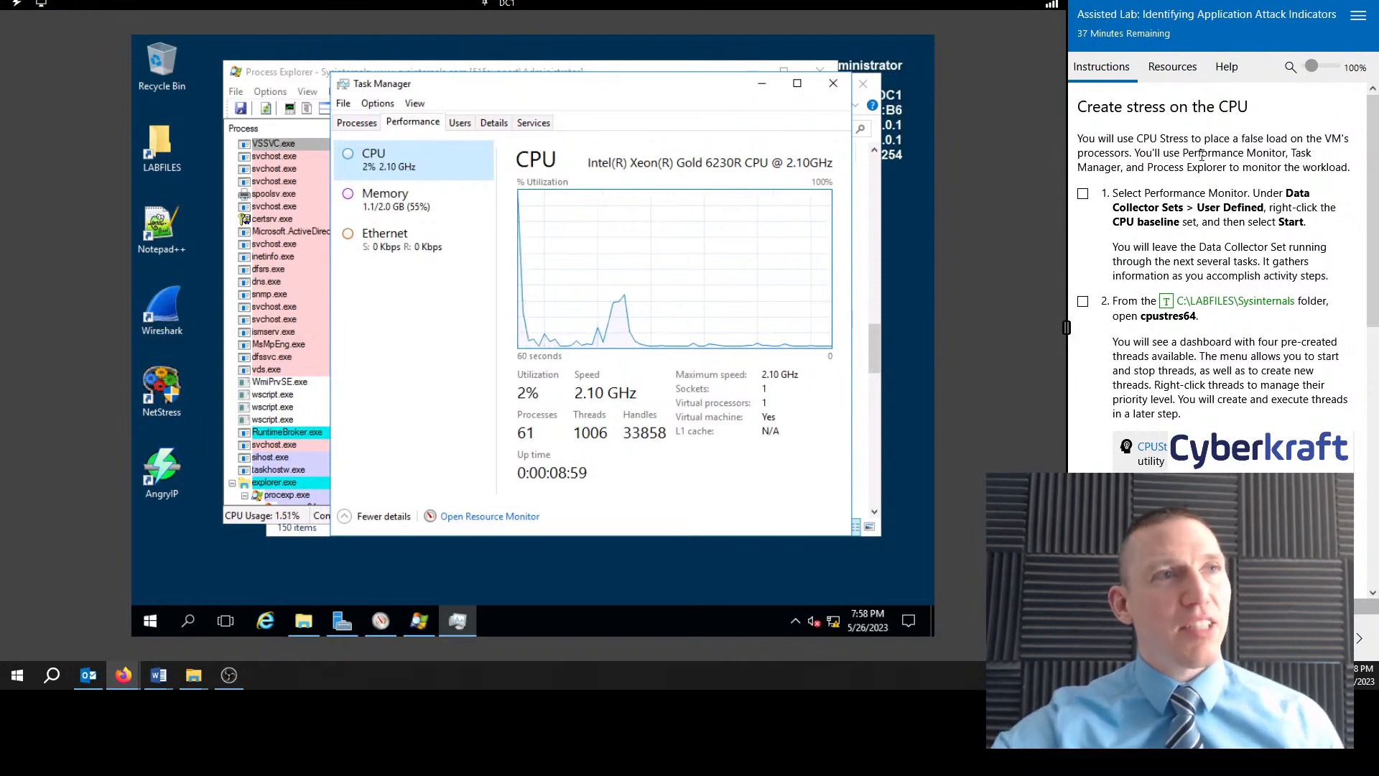
Step: Mark lab step 1 complete, start the CPU baseline data collector set in Performance Monitor, and minimize that window
{"action": "left_click", "coordinate": [1083, 194]}
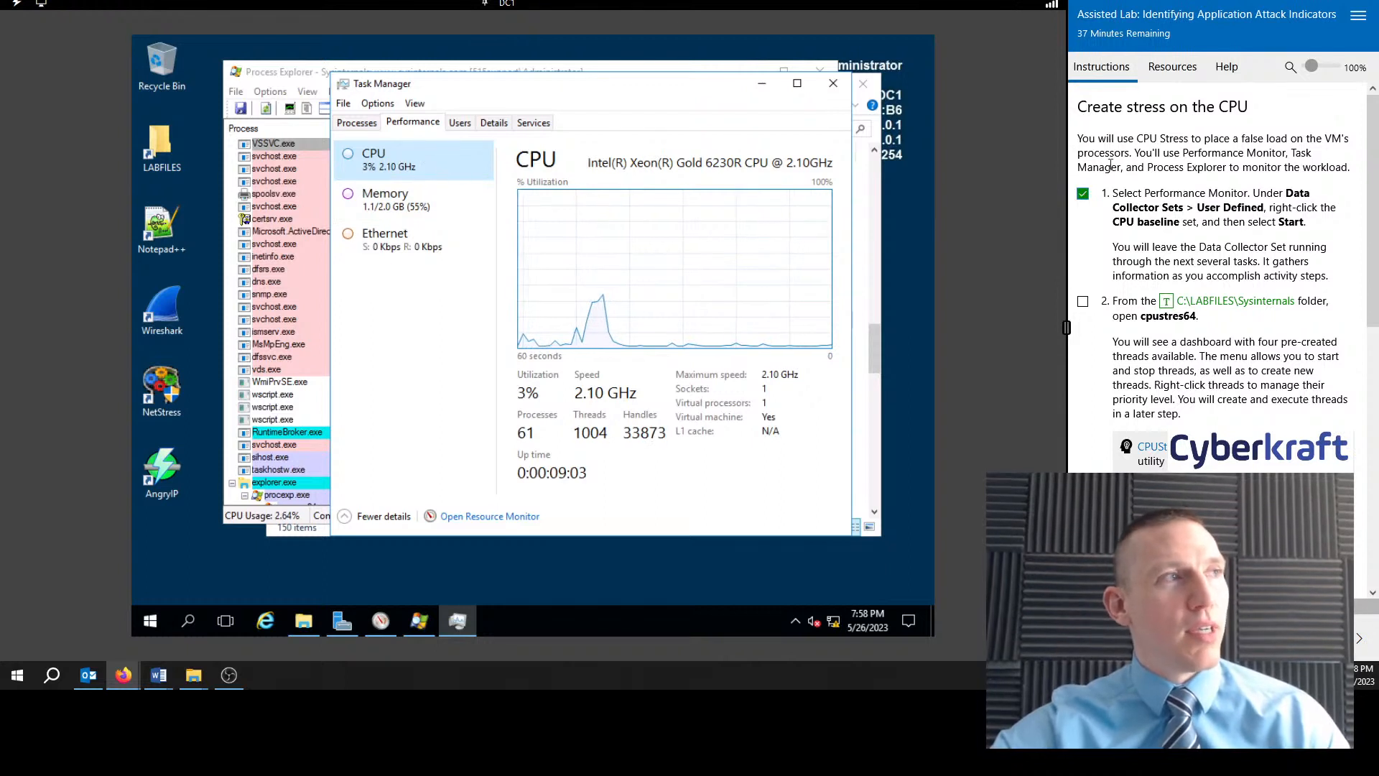
{"action": "scroll", "coordinate": [1231, 237], "scroll_direction": "down", "scroll_amount": 1}
{"action": "scroll", "coordinate": [1232, 237], "scroll_direction": "down", "scroll_amount": 1}
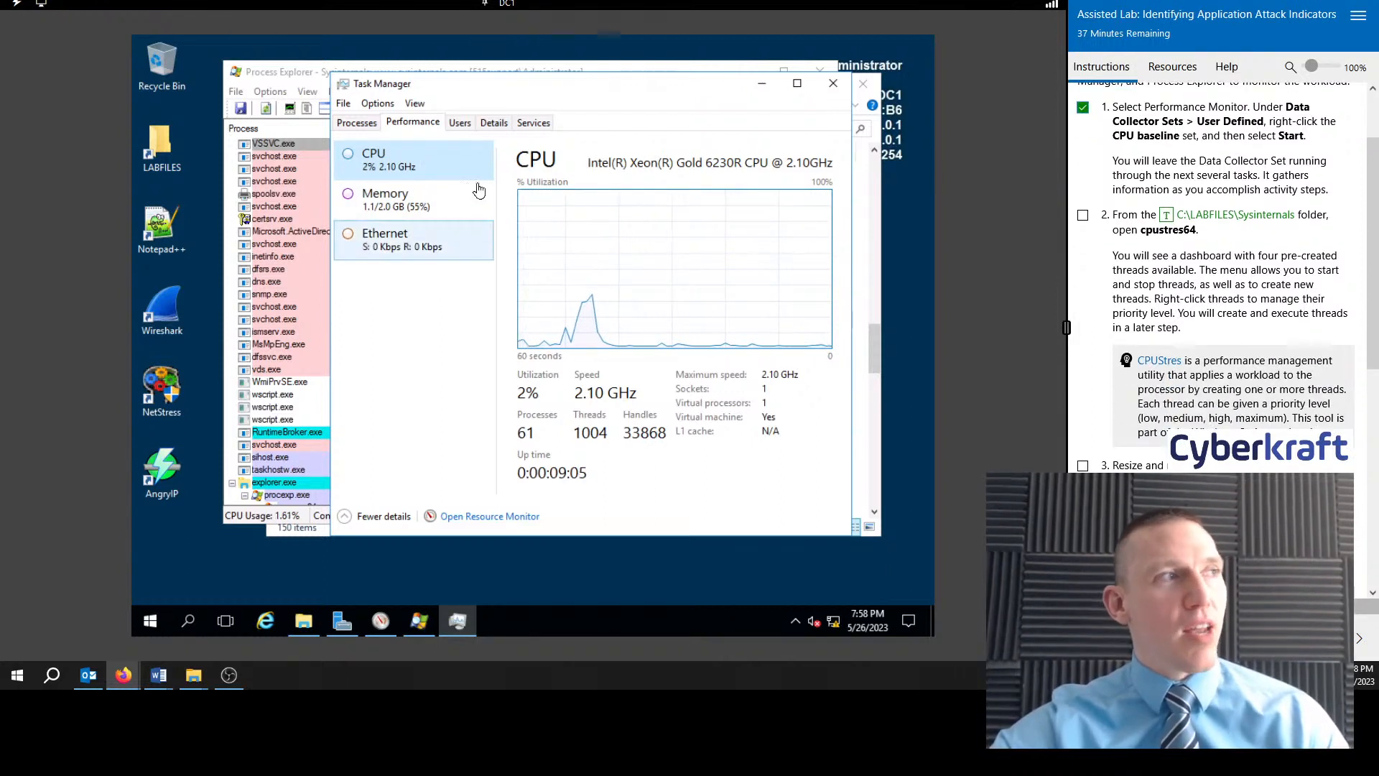
{"action": "scroll", "coordinate": [1242, 265], "scroll_direction": "up", "scroll_amount": 2}
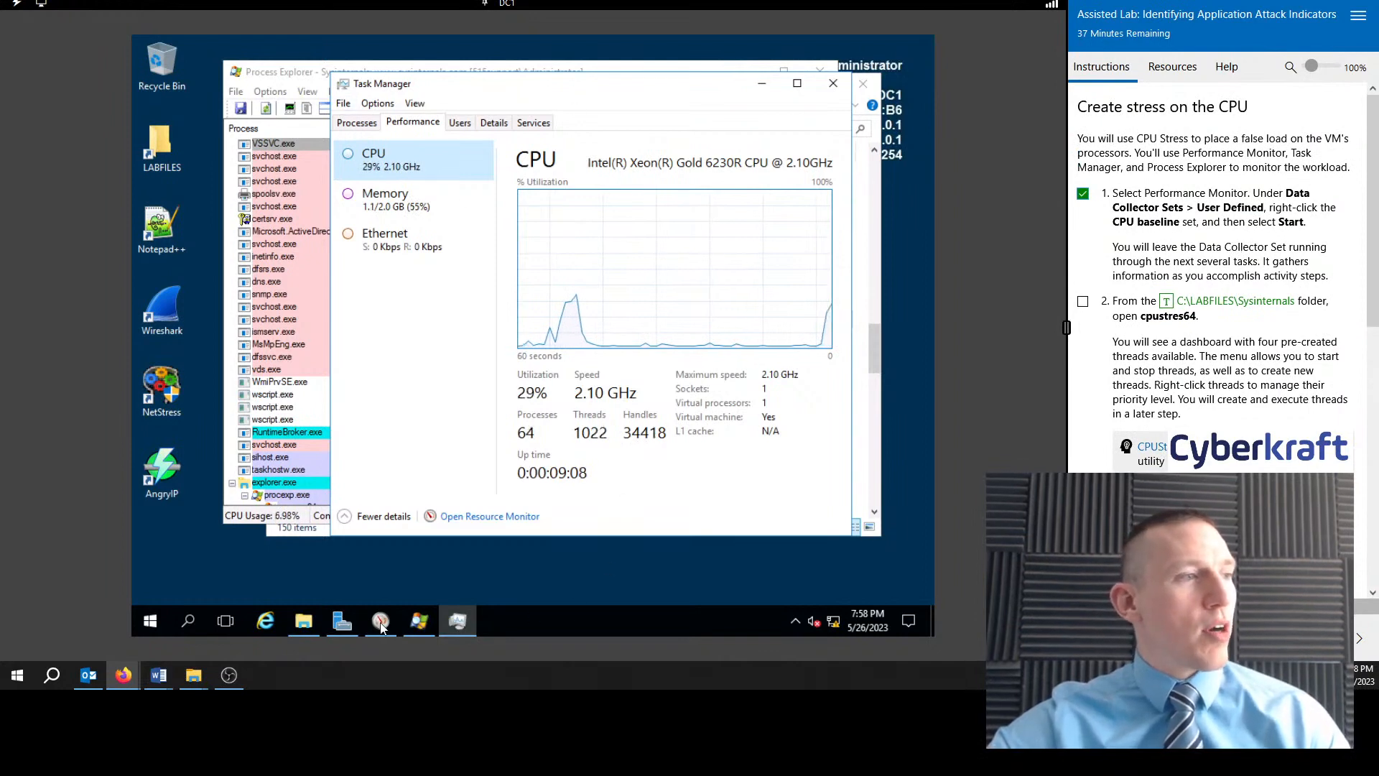
{"action": "left_click", "coordinate": [377, 622]}
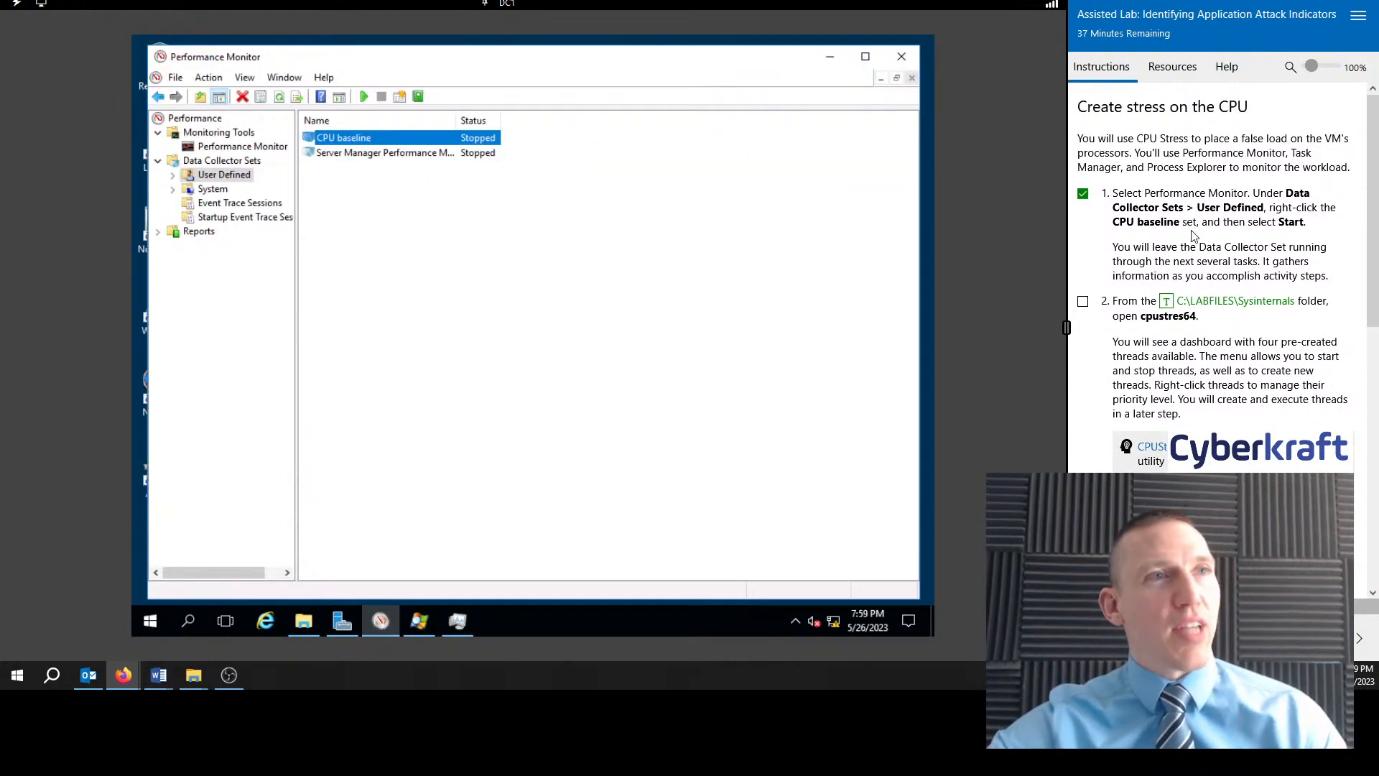
{"action": "right_click", "coordinate": [369, 141]}
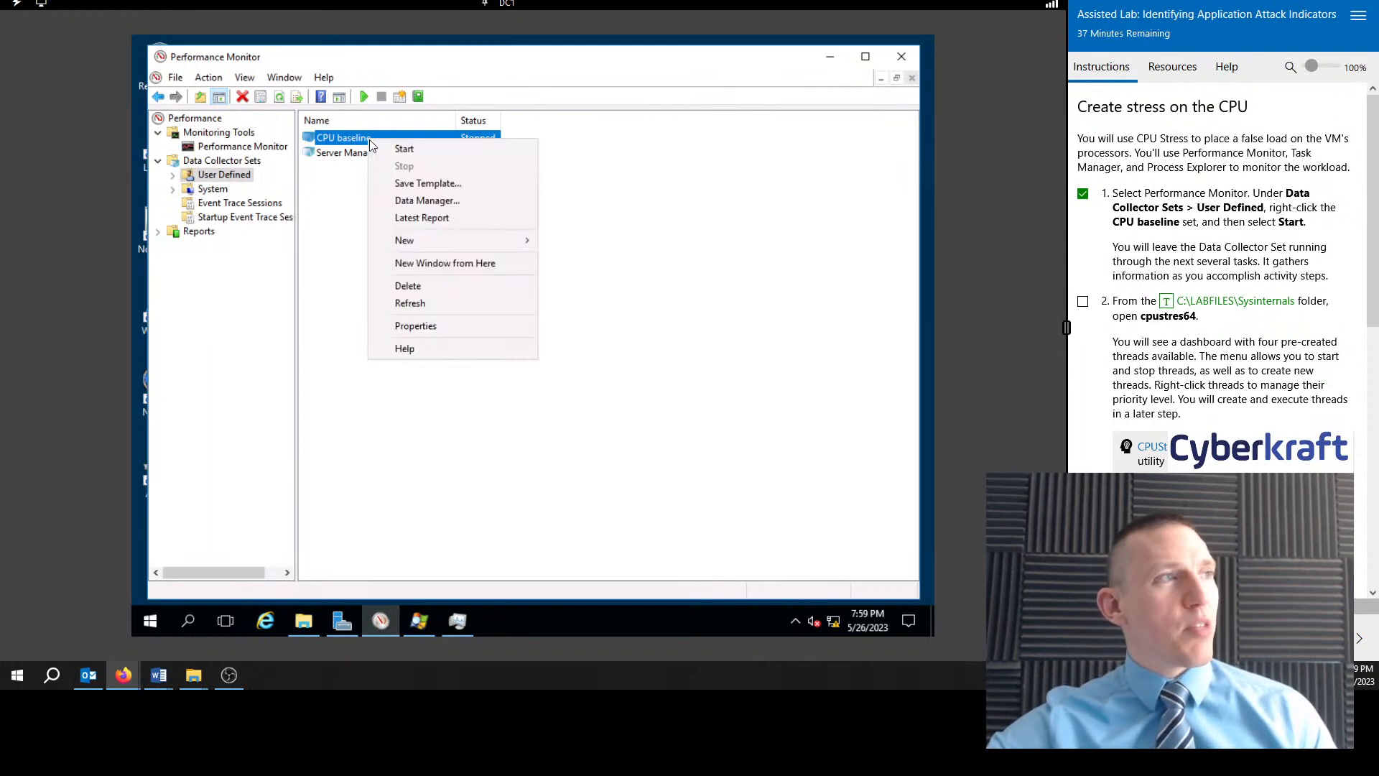
{"action": "left_click", "coordinate": [433, 147]}
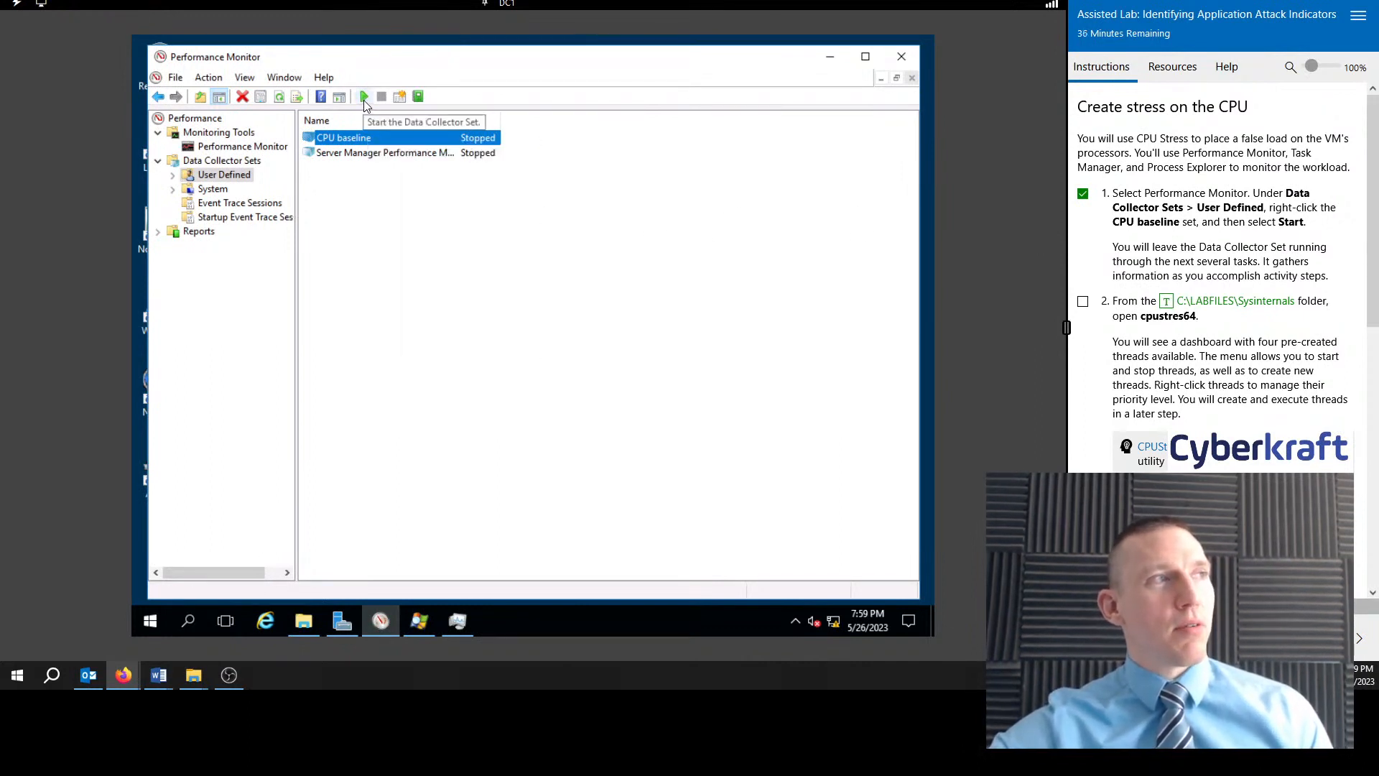
{"action": "left_click", "coordinate": [365, 98]}
{"action": "double_click", "coordinate": [407, 137]}
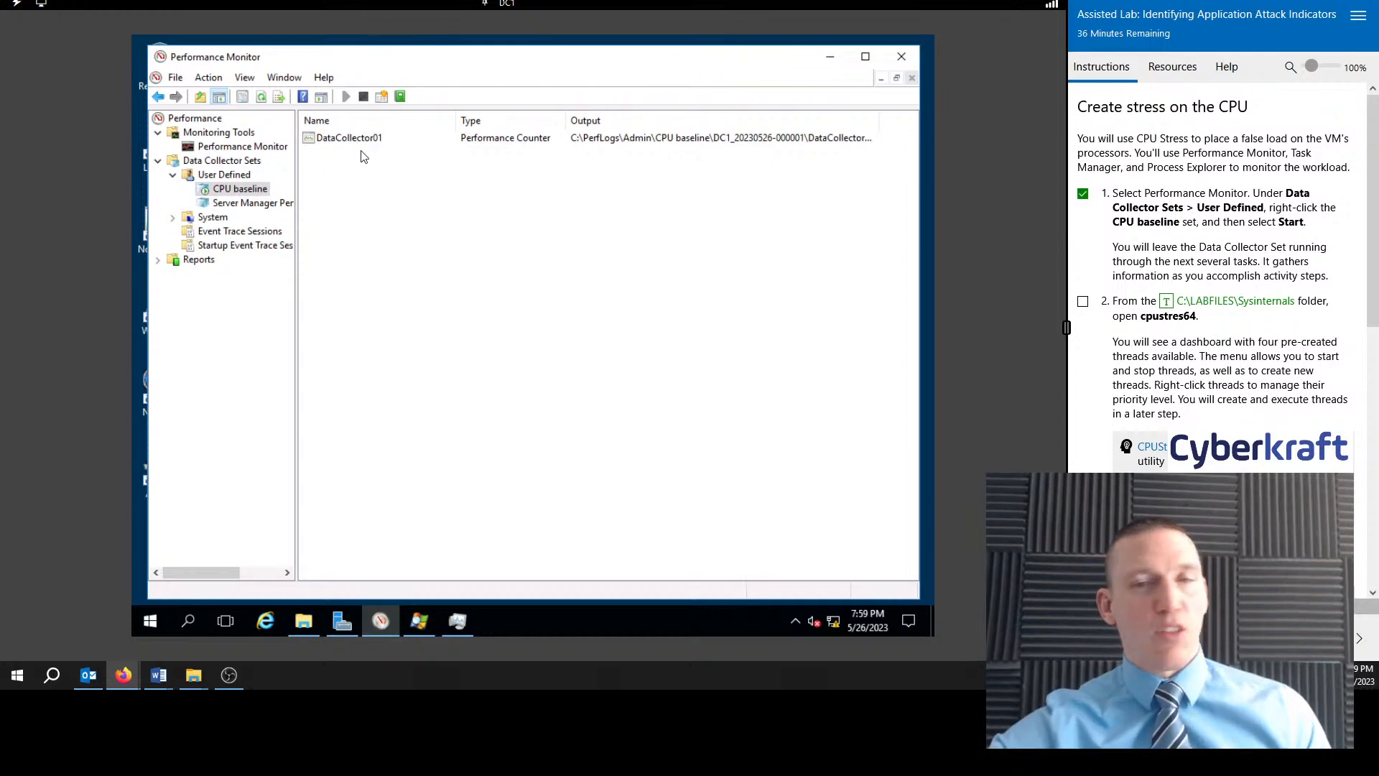
{"action": "left_click", "coordinate": [830, 56]}
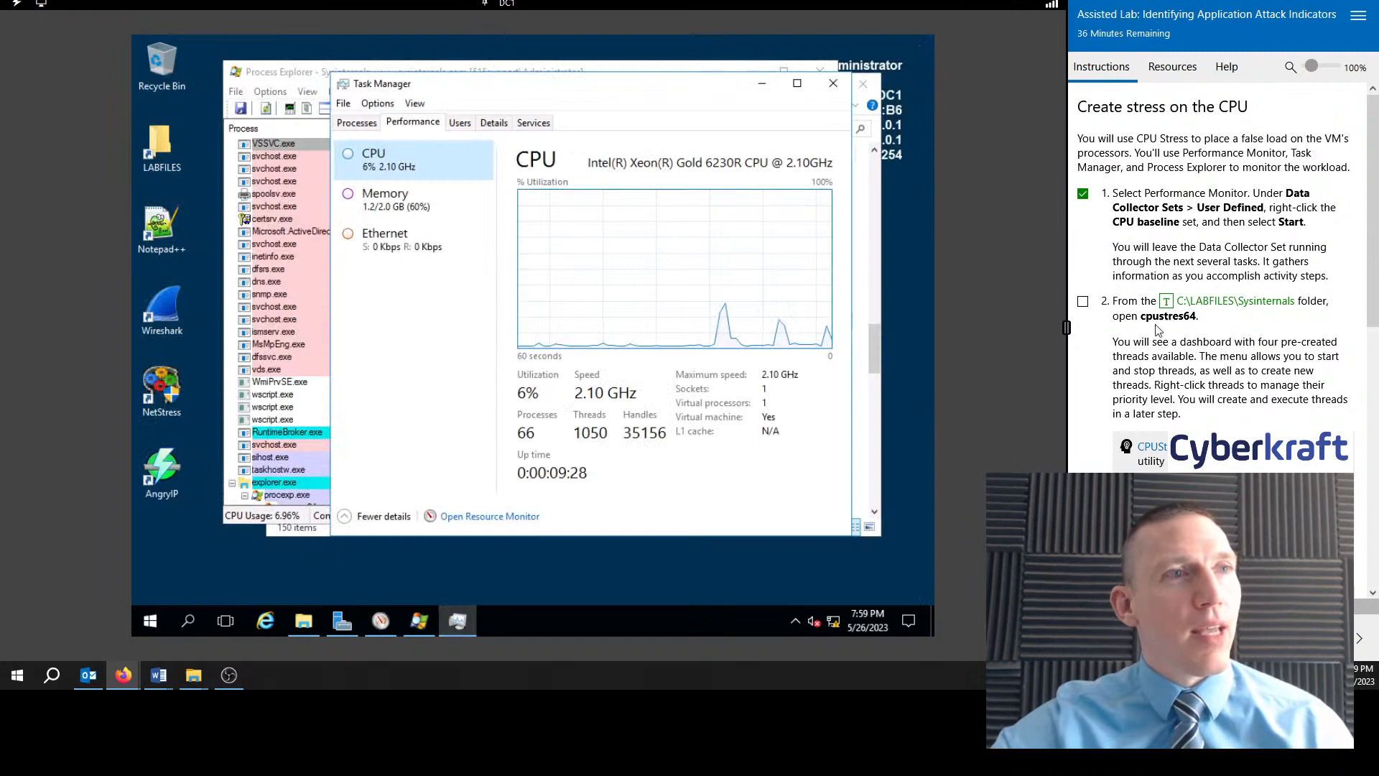
Step: Mark lab step 2 complete and launch CPUSTRES64 from the Sysinternals folder in LABFILES
{"action": "left_click", "coordinate": [1082, 301]}
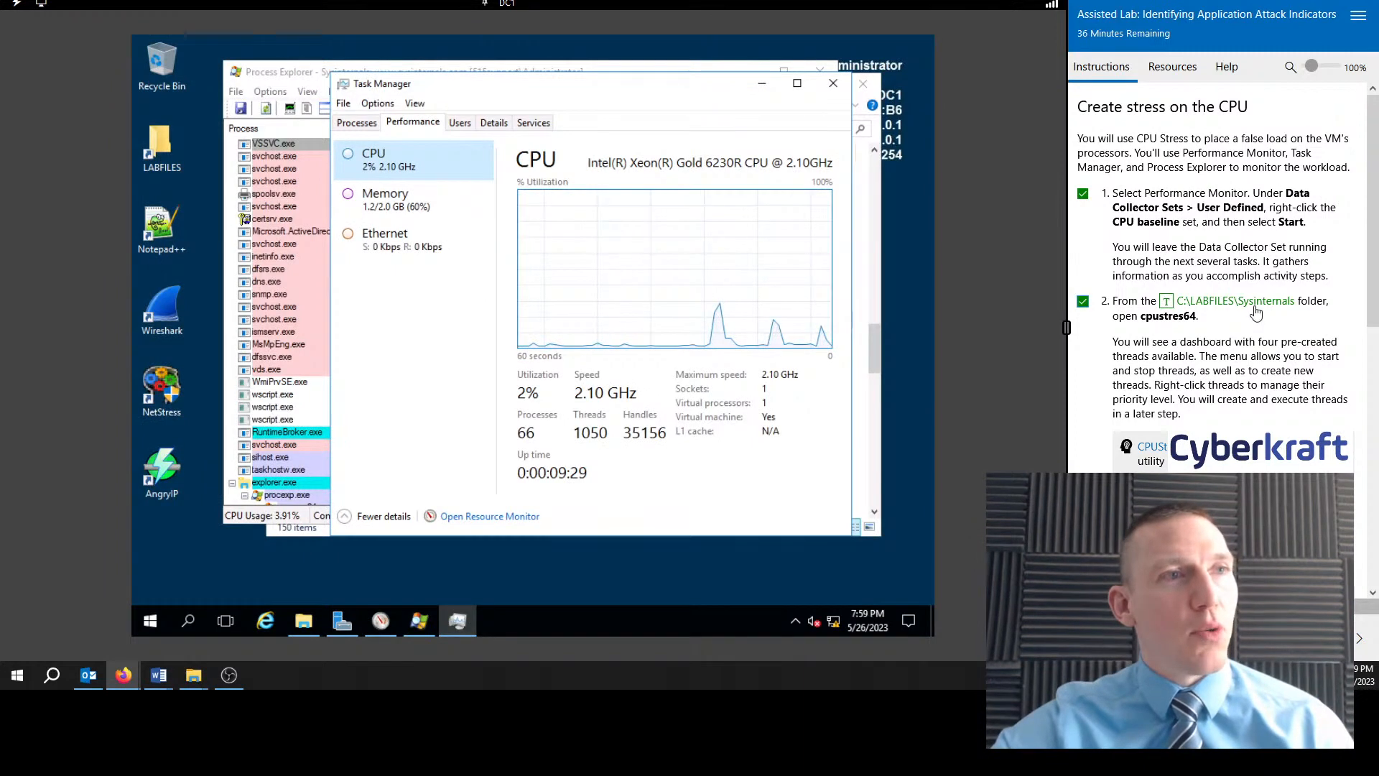
{"action": "double_click", "coordinate": [176, 148]}
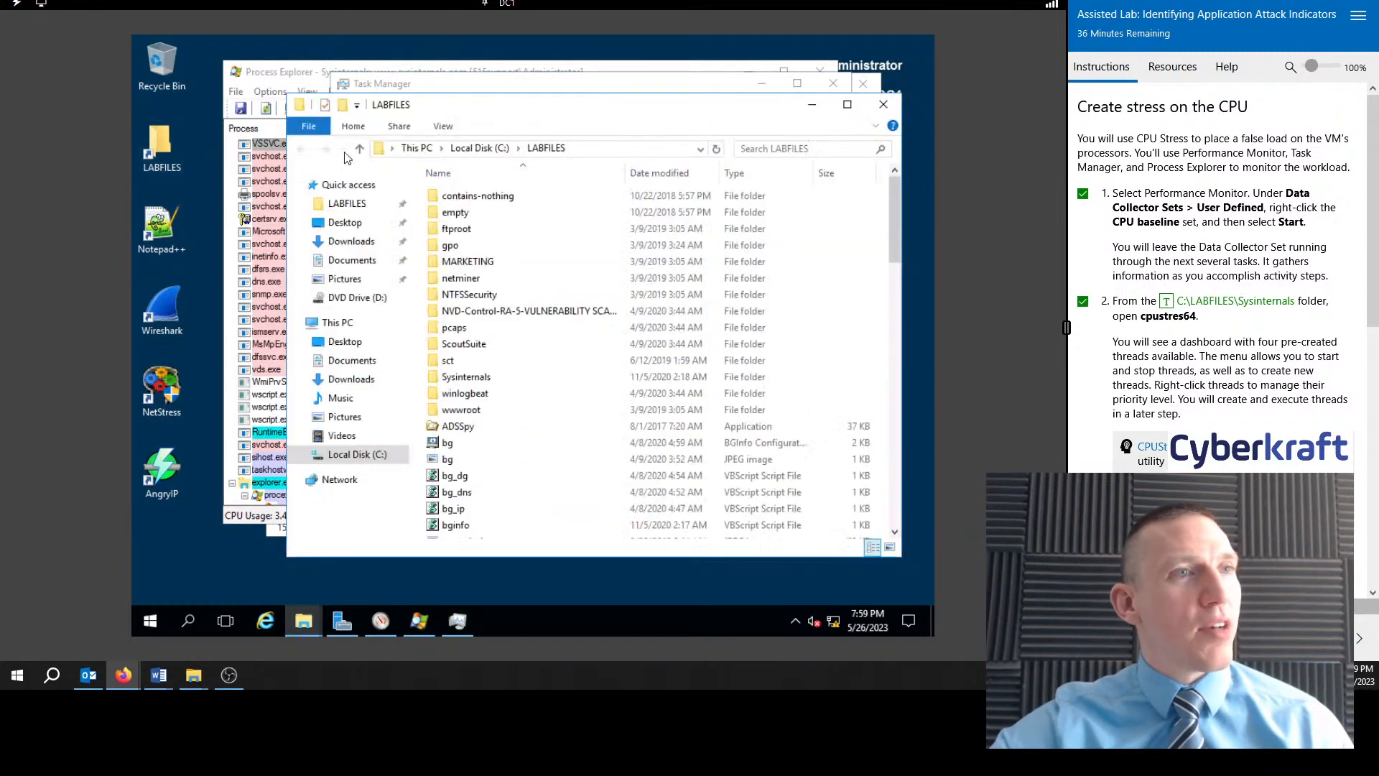
{"action": "double_click", "coordinate": [501, 380]}
{"action": "scroll", "coordinate": [759, 317], "scroll_direction": "down", "scroll_amount": 9}
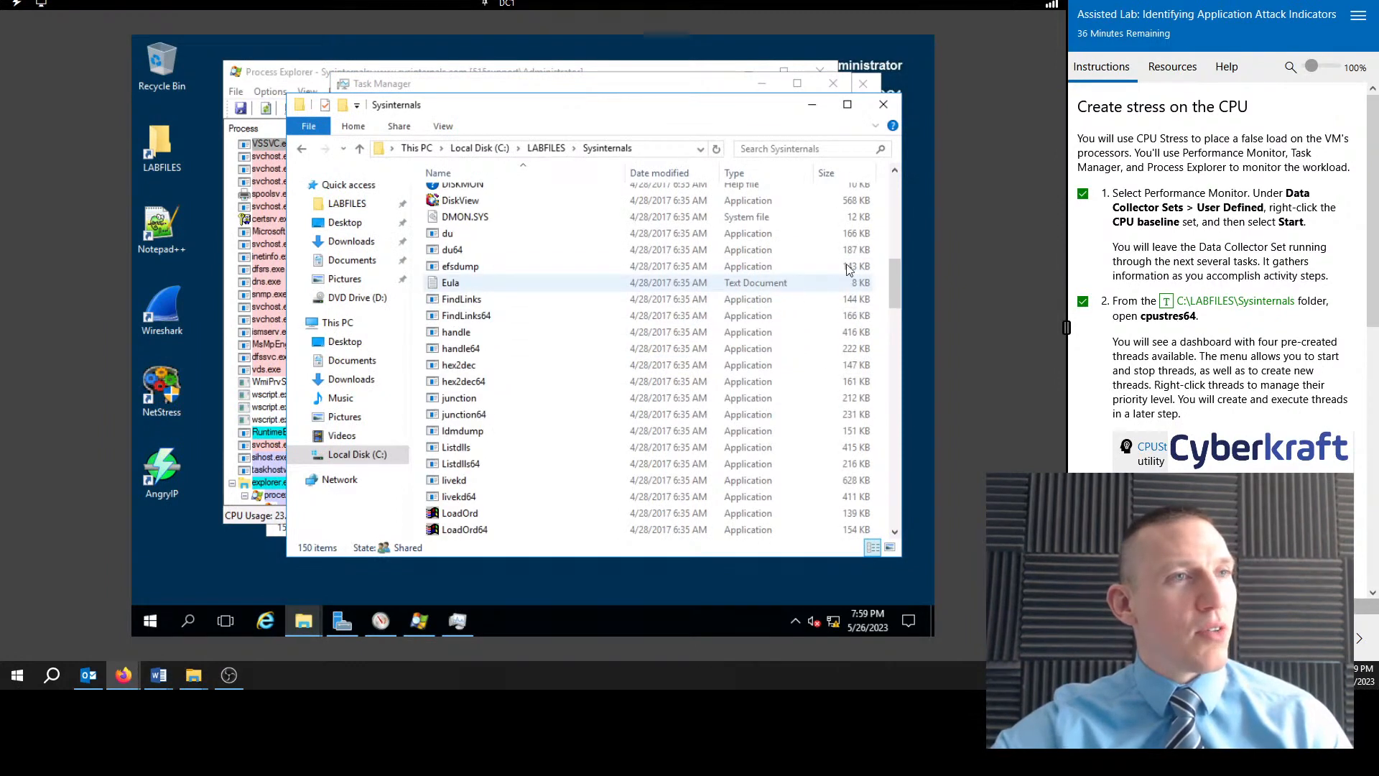
{"action": "left_click_drag", "start_coordinate": [890, 282], "coordinate": [891, 192]}
{"action": "scroll", "coordinate": [564, 351], "scroll_direction": "down", "scroll_amount": 20}
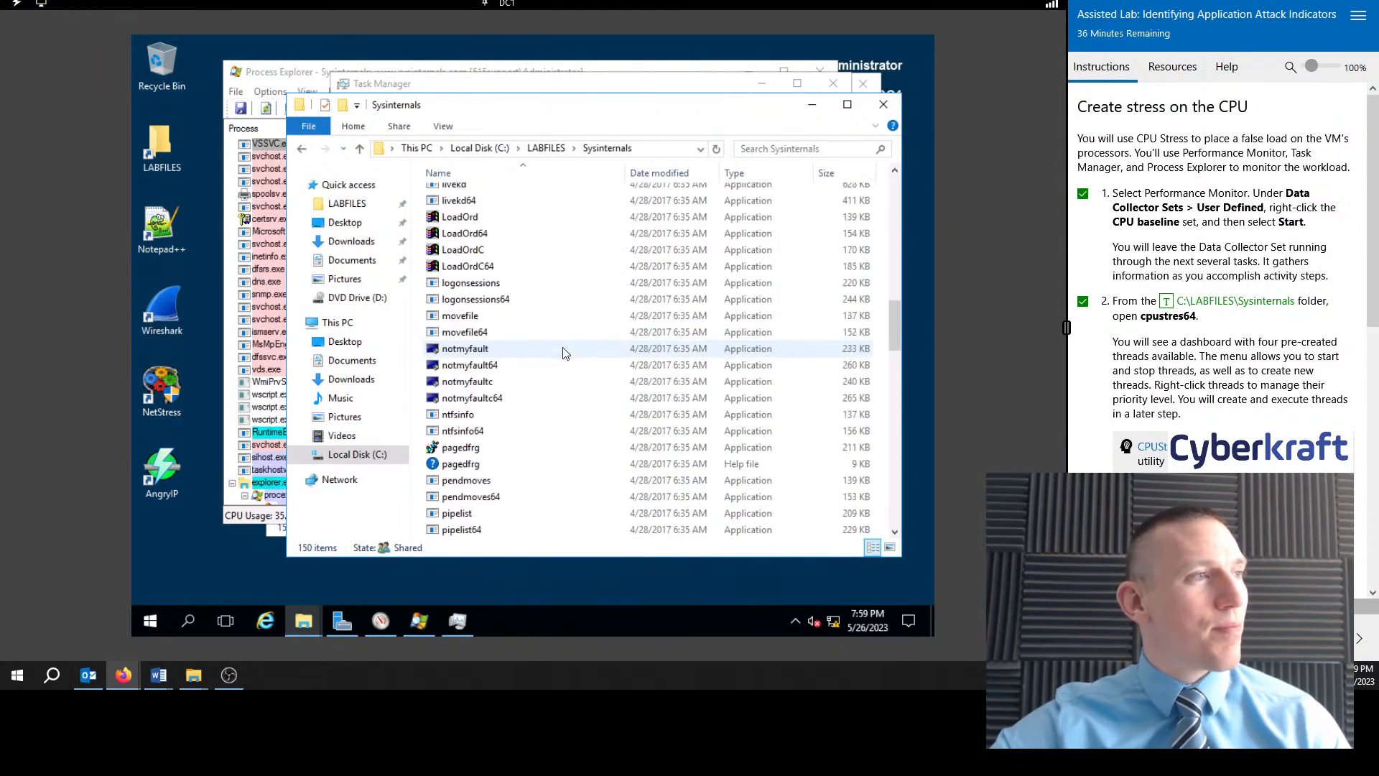
{"action": "left_click_drag", "start_coordinate": [899, 323], "coordinate": [889, 230]}
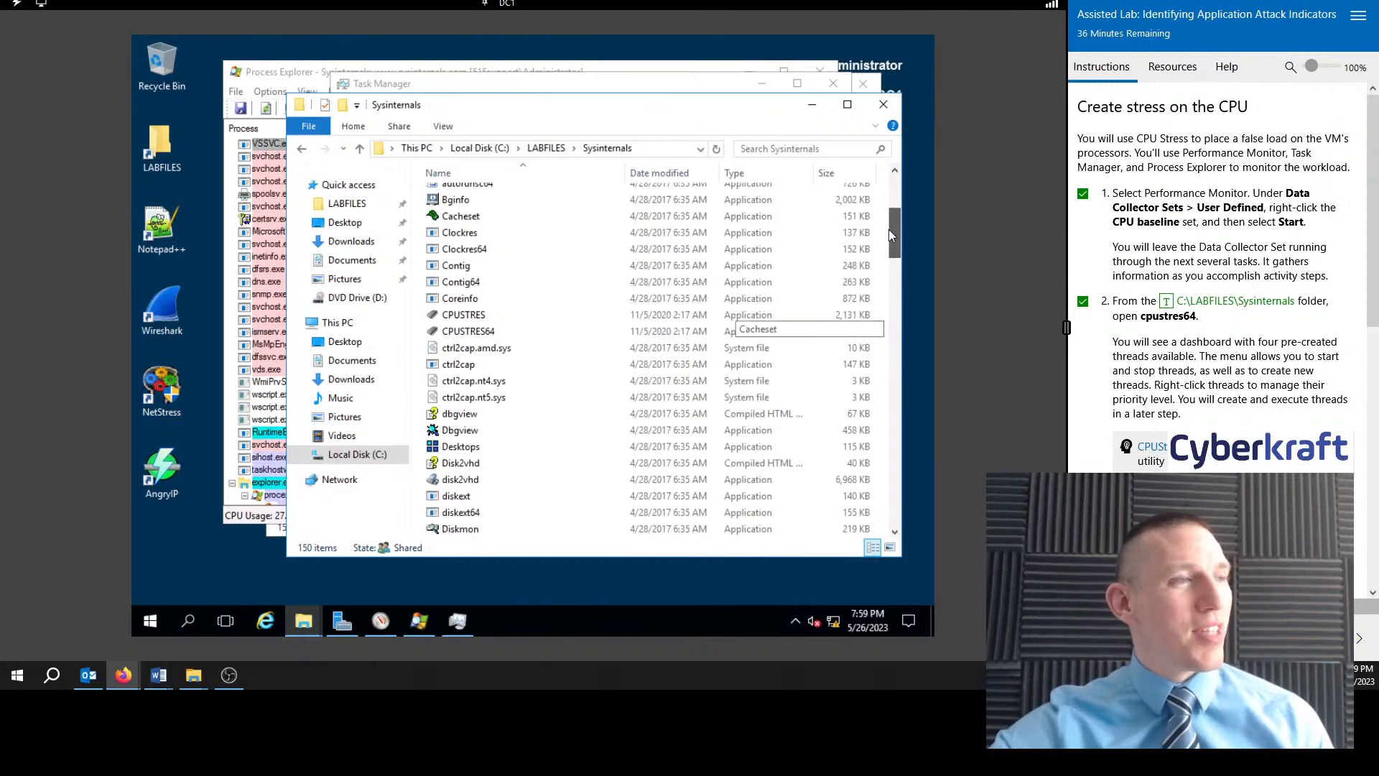
{"action": "left_click", "coordinate": [541, 320]}
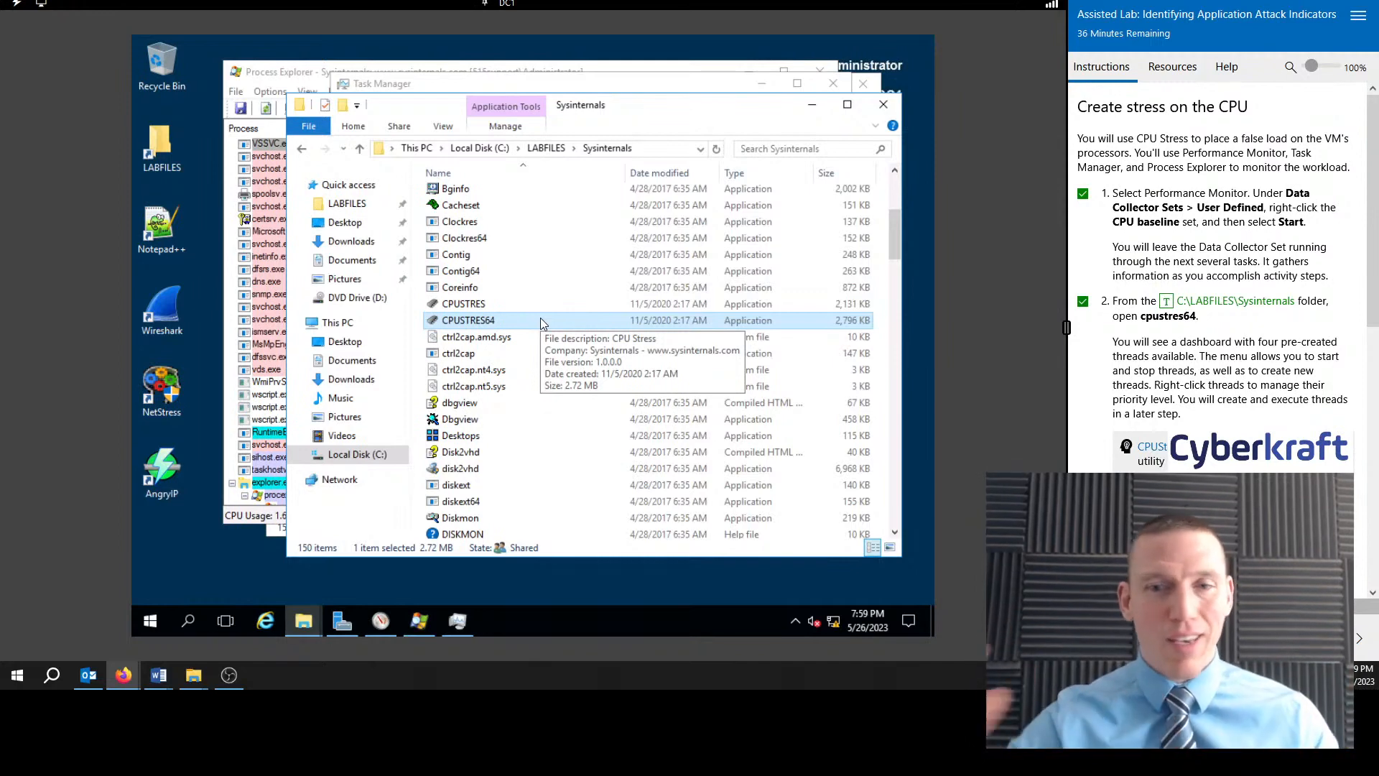
{"action": "double_click", "coordinate": [541, 320]}
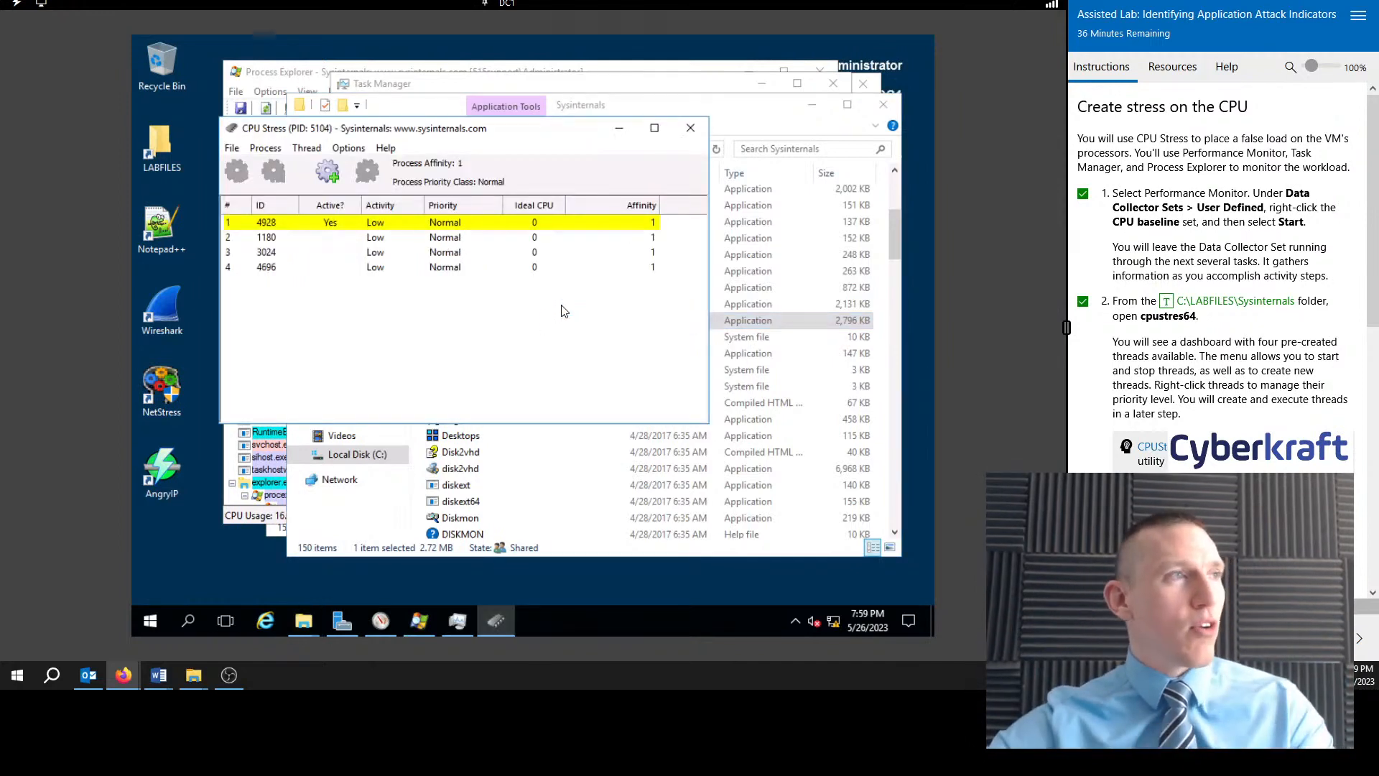
{"action": "left_click_drag", "start_coordinate": [533, 135], "coordinate": [703, 117]}
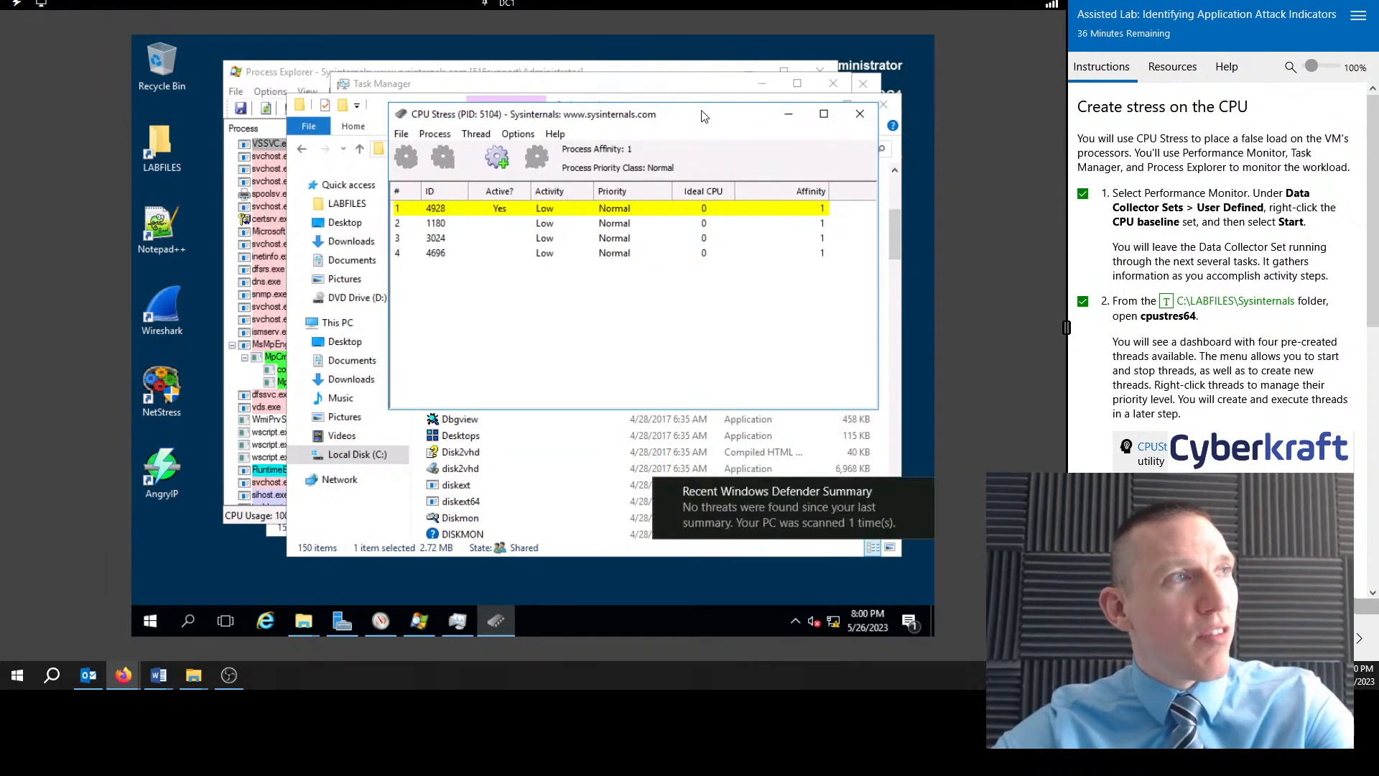
{"action": "left_click_drag", "start_coordinate": [703, 115], "coordinate": [703, 97]}
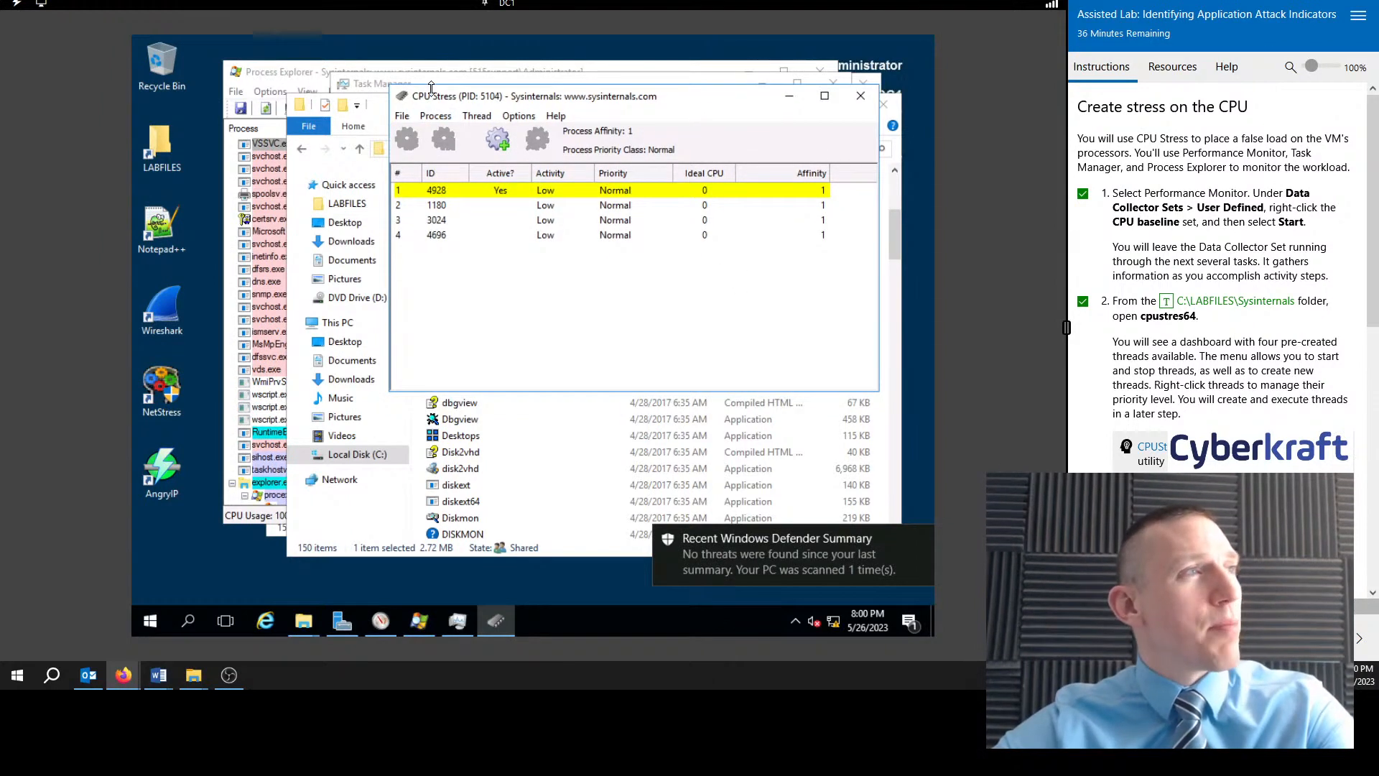
Step: Mark lab step 3 complete and expand the "Display all three tools" example in the instructions
{"action": "scroll", "coordinate": [1231, 372], "scroll_direction": "down", "scroll_amount": 3}
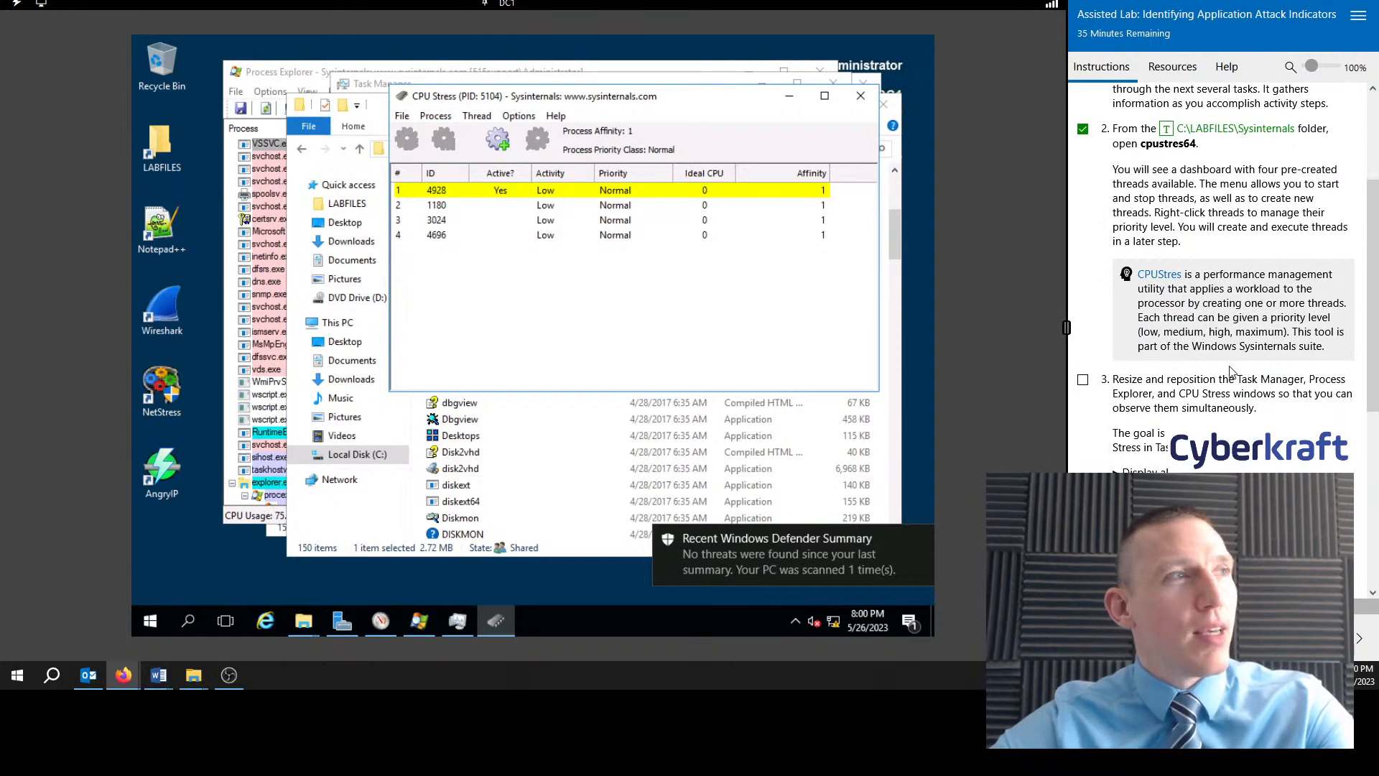
{"action": "scroll", "coordinate": [1230, 373], "scroll_direction": "down", "scroll_amount": 2}
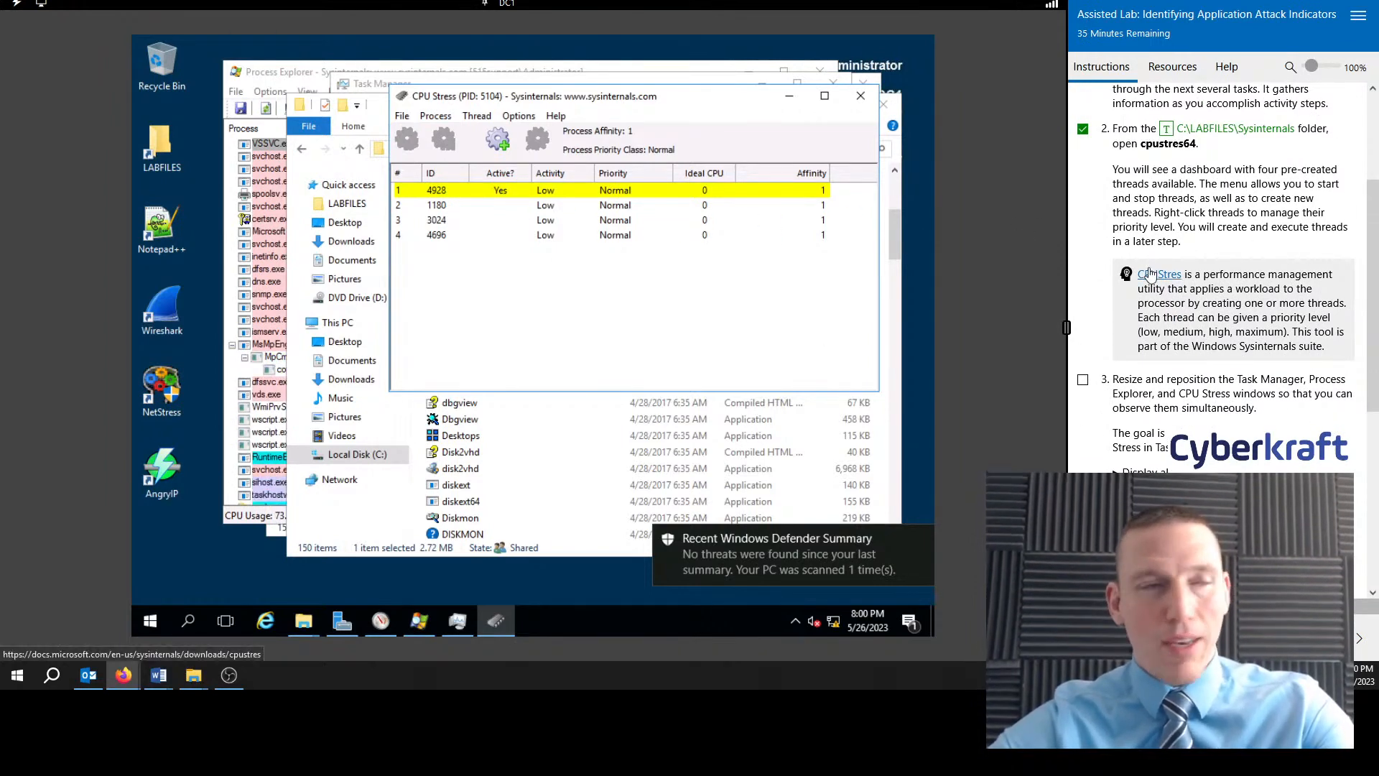
{"action": "scroll", "coordinate": [1226, 404], "scroll_direction": "down", "scroll_amount": 2}
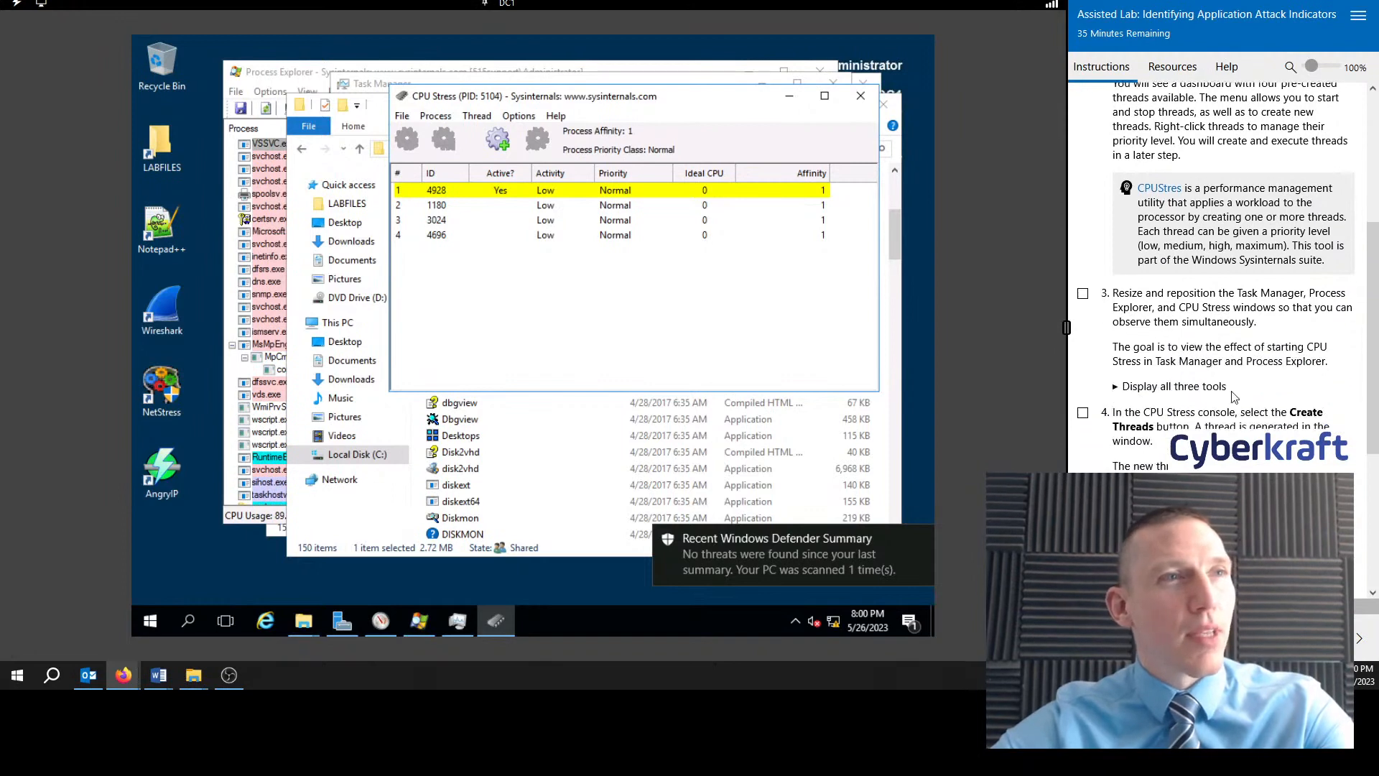
{"action": "left_click", "coordinate": [1083, 294]}
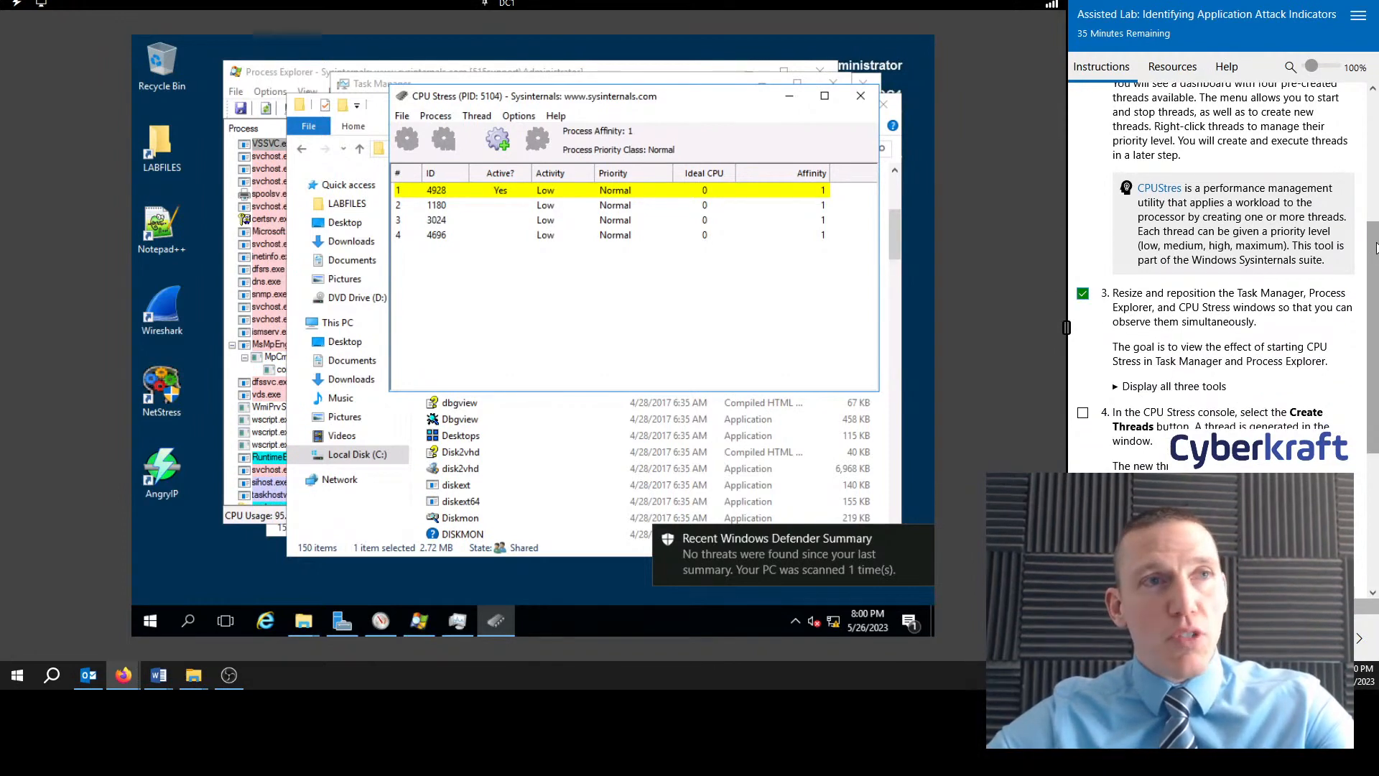
{"action": "scroll", "coordinate": [1326, 246], "scroll_direction": "down", "scroll_amount": 1}
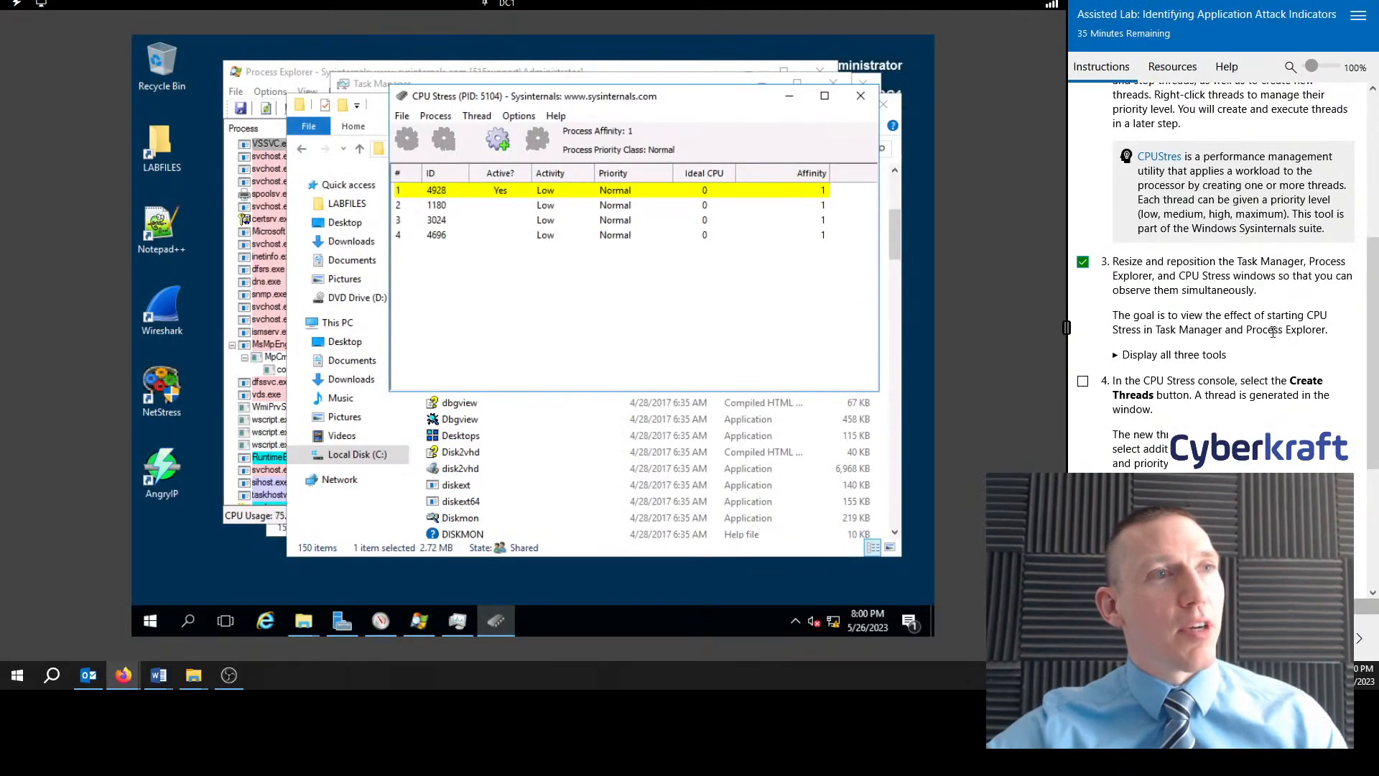
{"action": "scroll", "coordinate": [1236, 291], "scroll_direction": "down", "scroll_amount": 2}
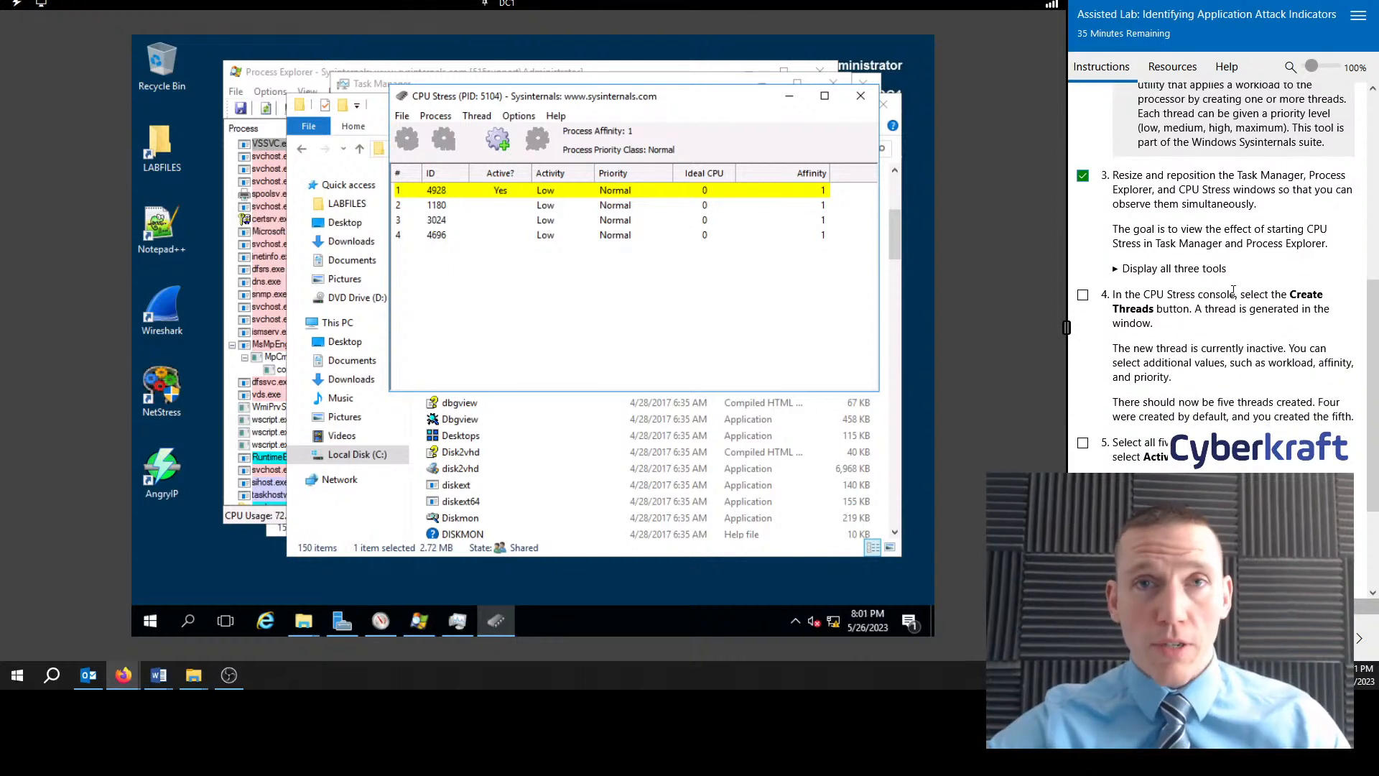
{"action": "left_click", "coordinate": [1115, 271]}
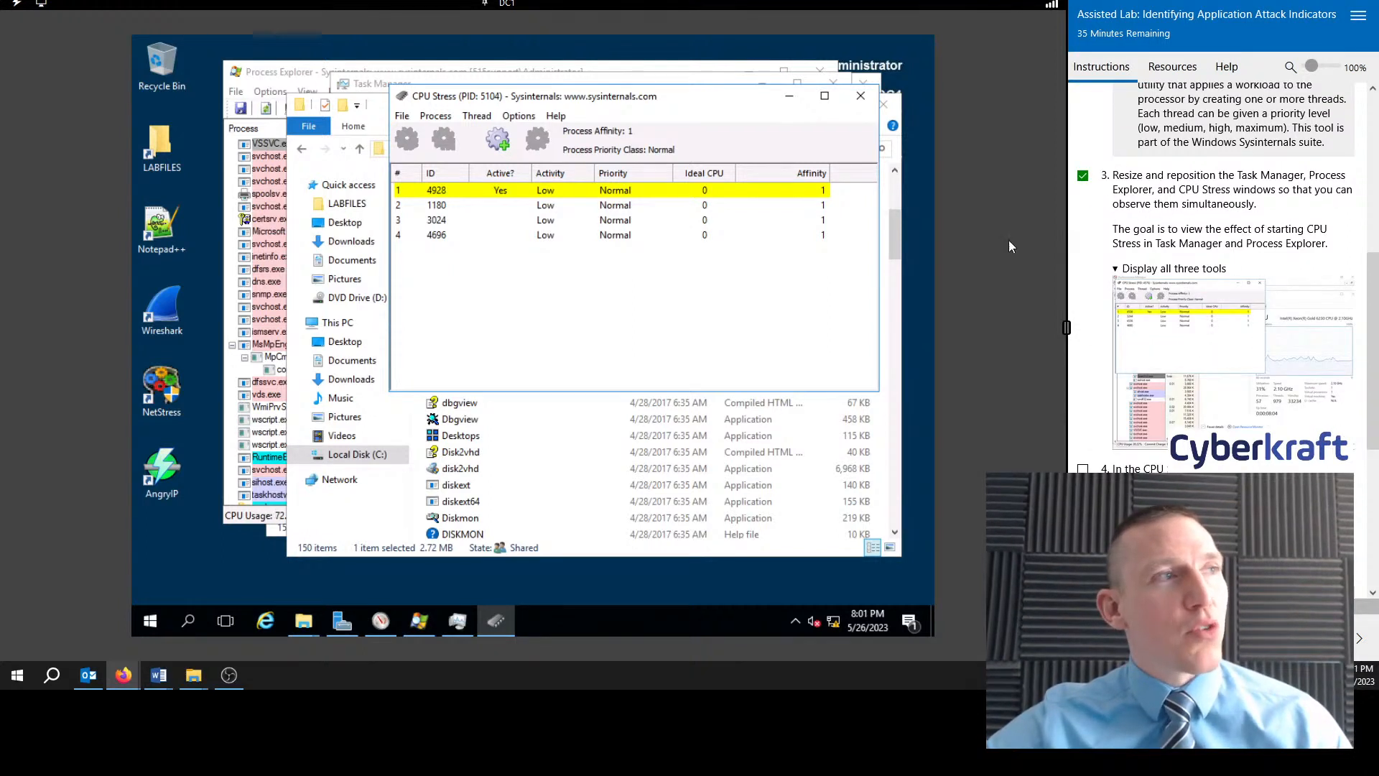
Step: Minimize the Sysinternals folder window and spread out the CPU Stress, Process Explorer and Task Manager windows so they can be watched together
{"action": "left_click_drag", "start_coordinate": [593, 98], "coordinate": [584, 221]}
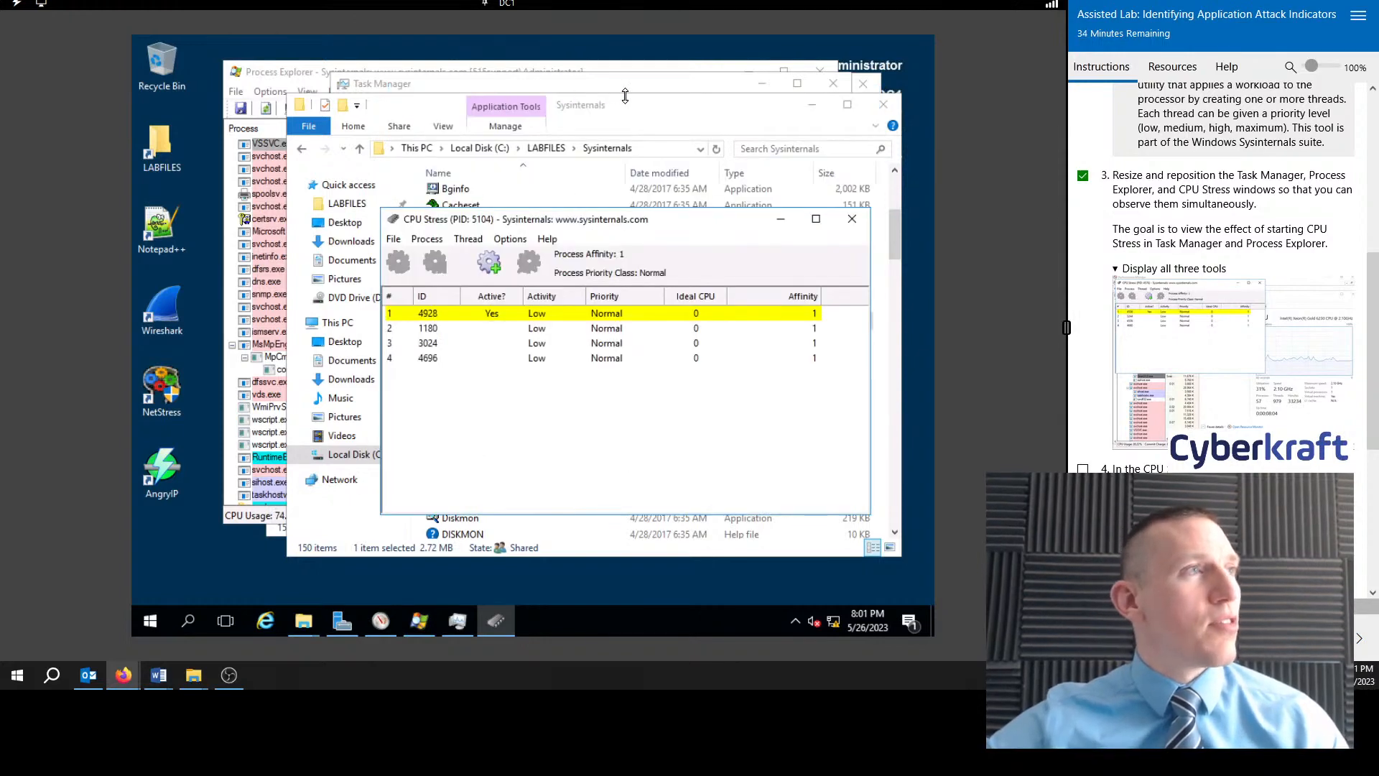
{"action": "left_click", "coordinate": [812, 106]}
{"action": "left_click_drag", "start_coordinate": [662, 88], "coordinate": [776, 115]}
{"action": "left_click_drag", "start_coordinate": [602, 73], "coordinate": [487, 71]}
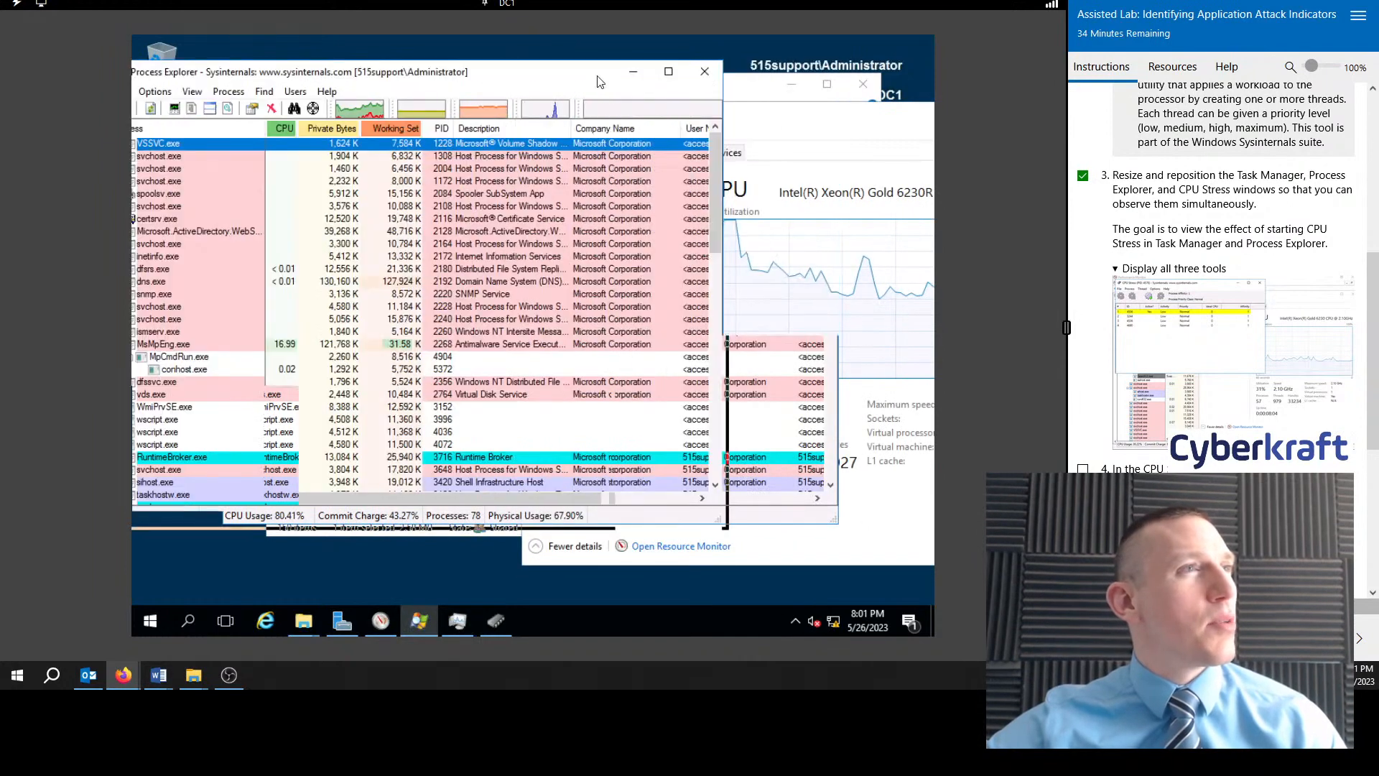
{"action": "left_click_drag", "start_coordinate": [741, 88], "coordinate": [708, 140]}
{"action": "left_click", "coordinate": [758, 136]}
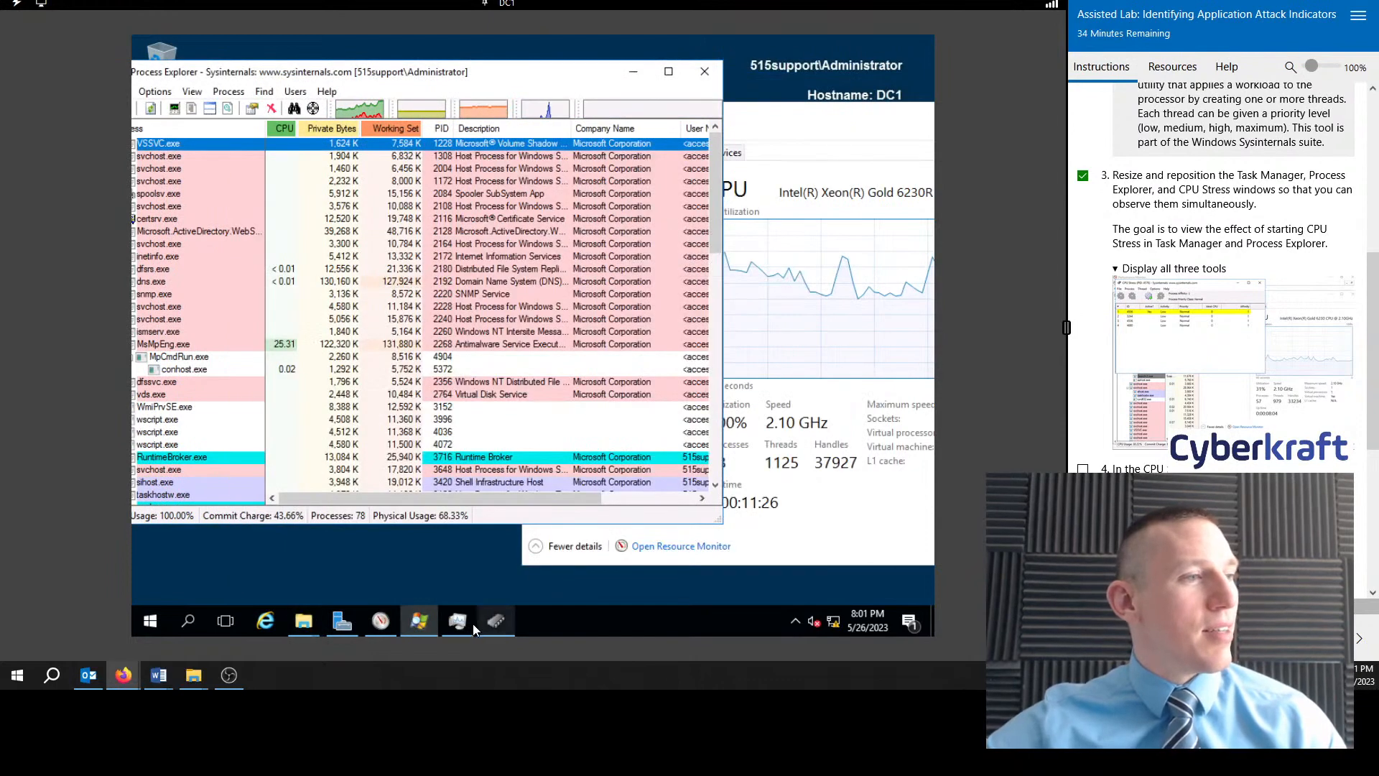
{"action": "left_click", "coordinate": [775, 122]}
{"action": "left_click_drag", "start_coordinate": [776, 122], "coordinate": [705, 126]}
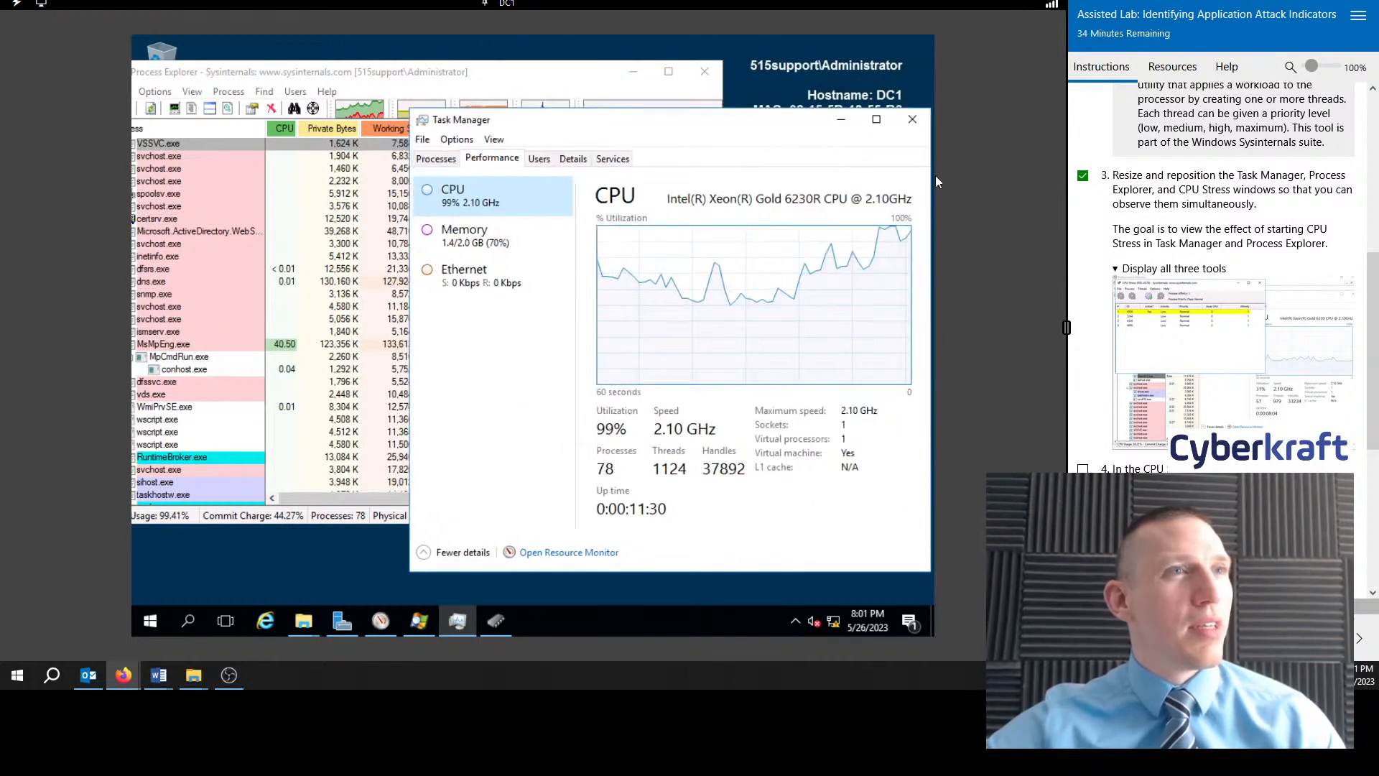
Step: Recheck the lab's window layout instructions and move CPU Stress low on the desktop, clear of the Task Manager CPU graph
{"action": "scroll", "coordinate": [1282, 243], "scroll_direction": "up", "scroll_amount": 2}
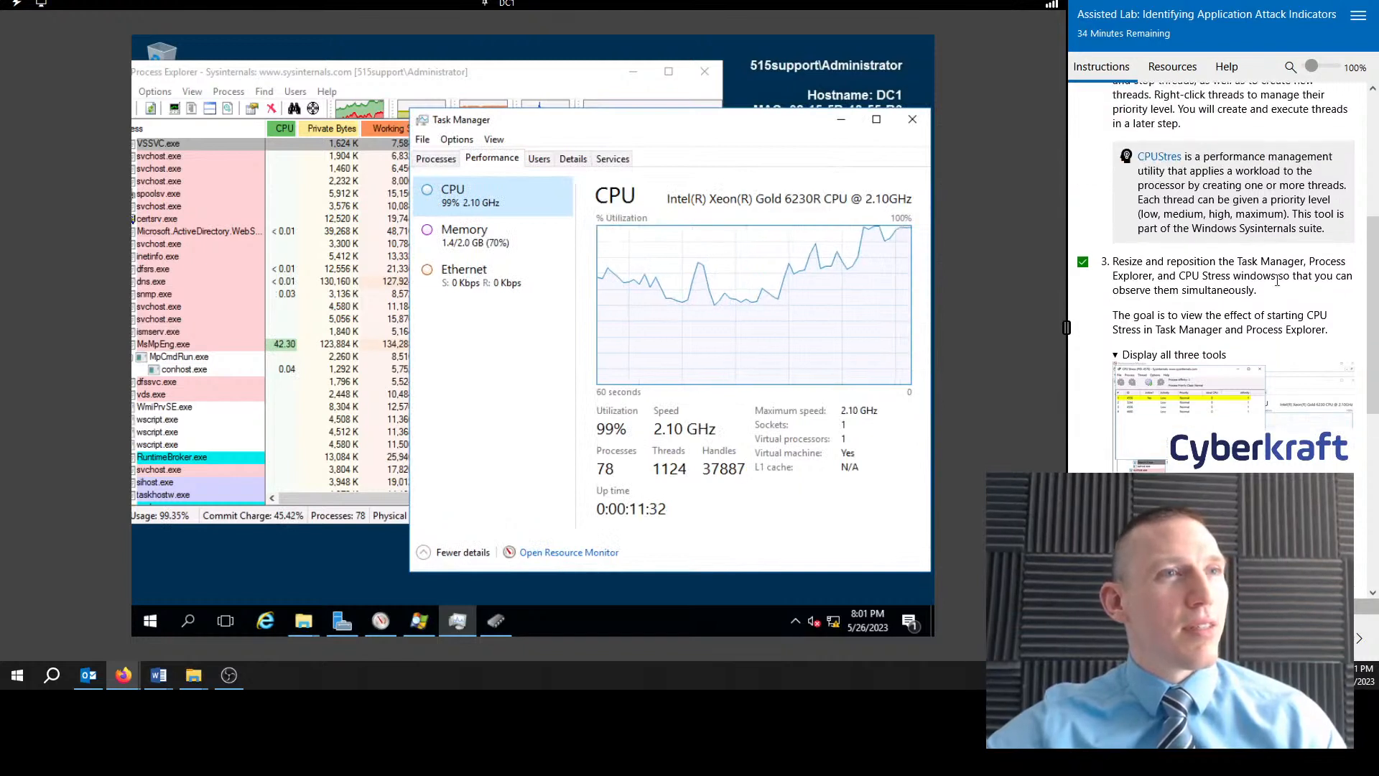
{"action": "scroll", "coordinate": [1273, 313], "scroll_direction": "up", "scroll_amount": 2}
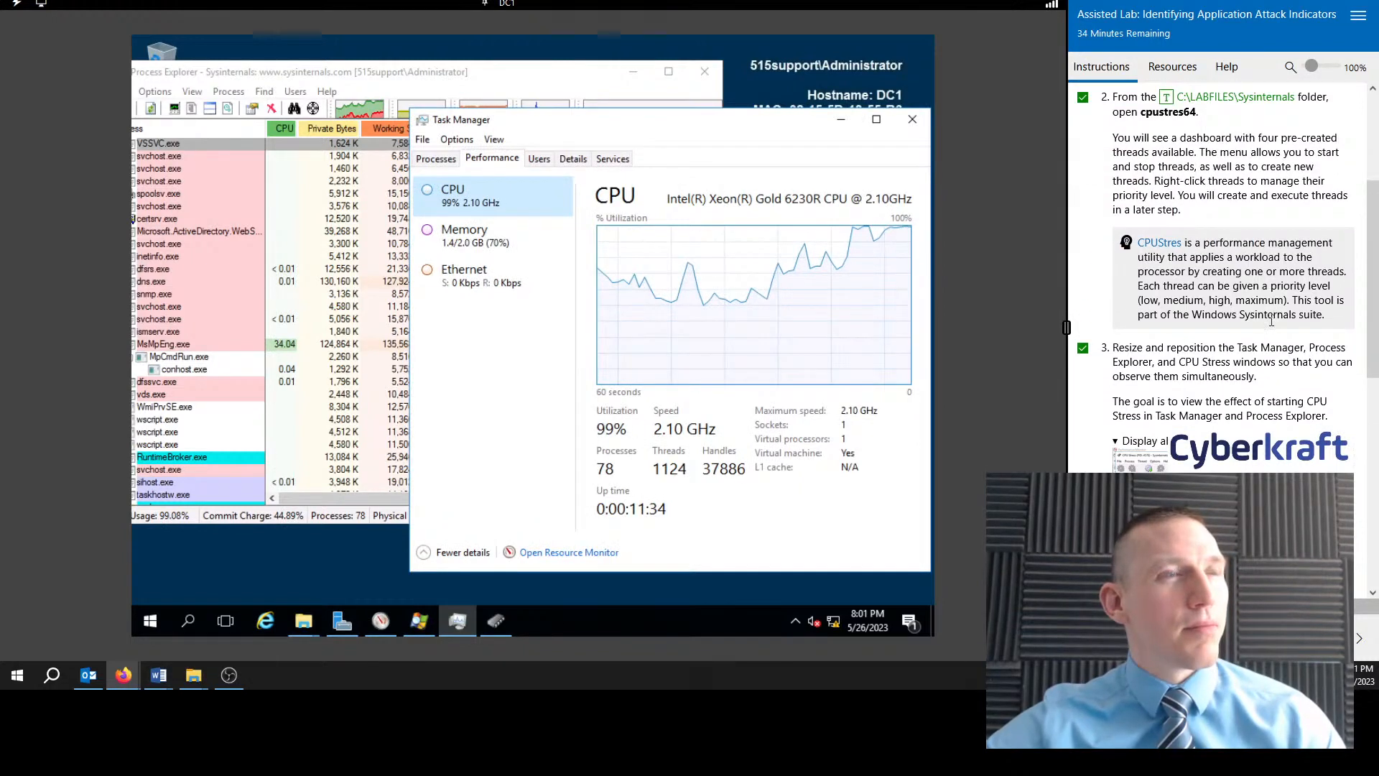
{"action": "left_click", "coordinate": [461, 75]}
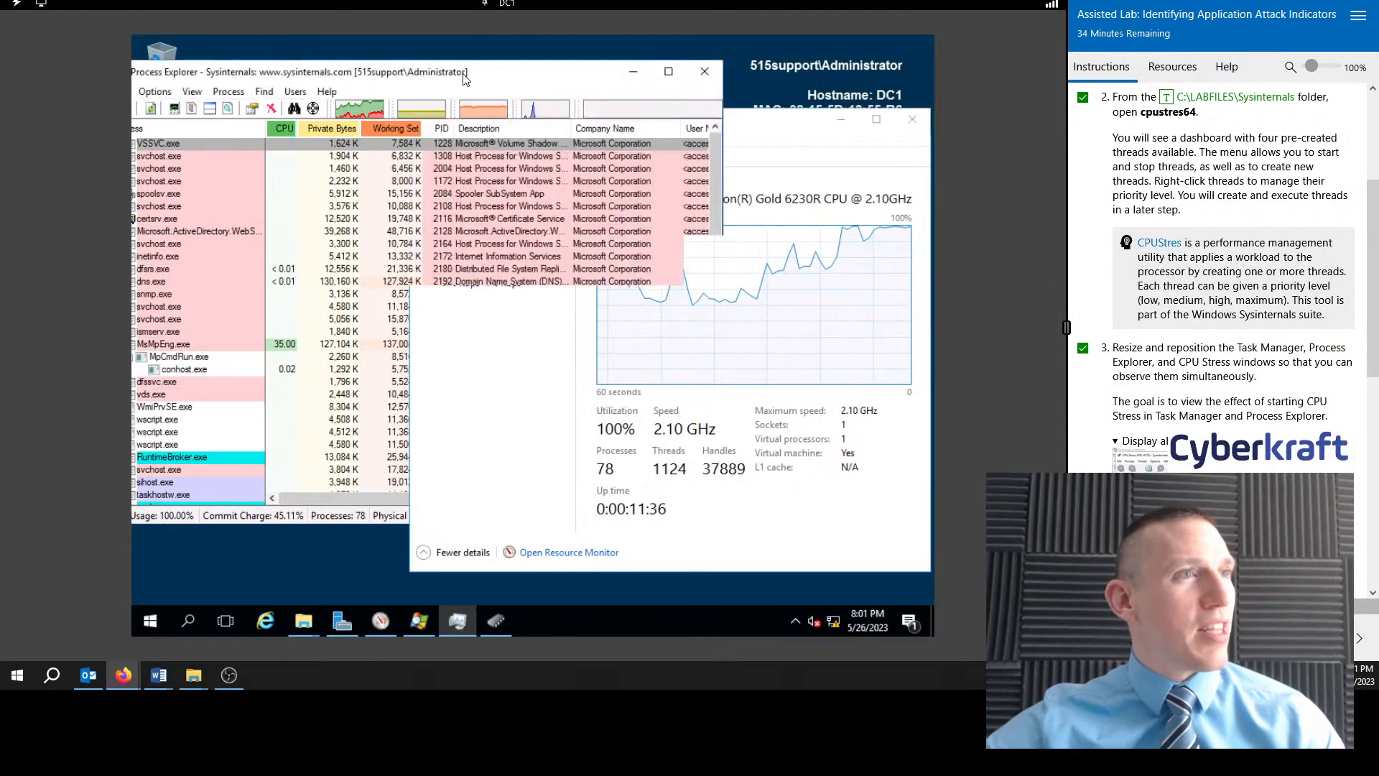
{"action": "left_click", "coordinate": [762, 130]}
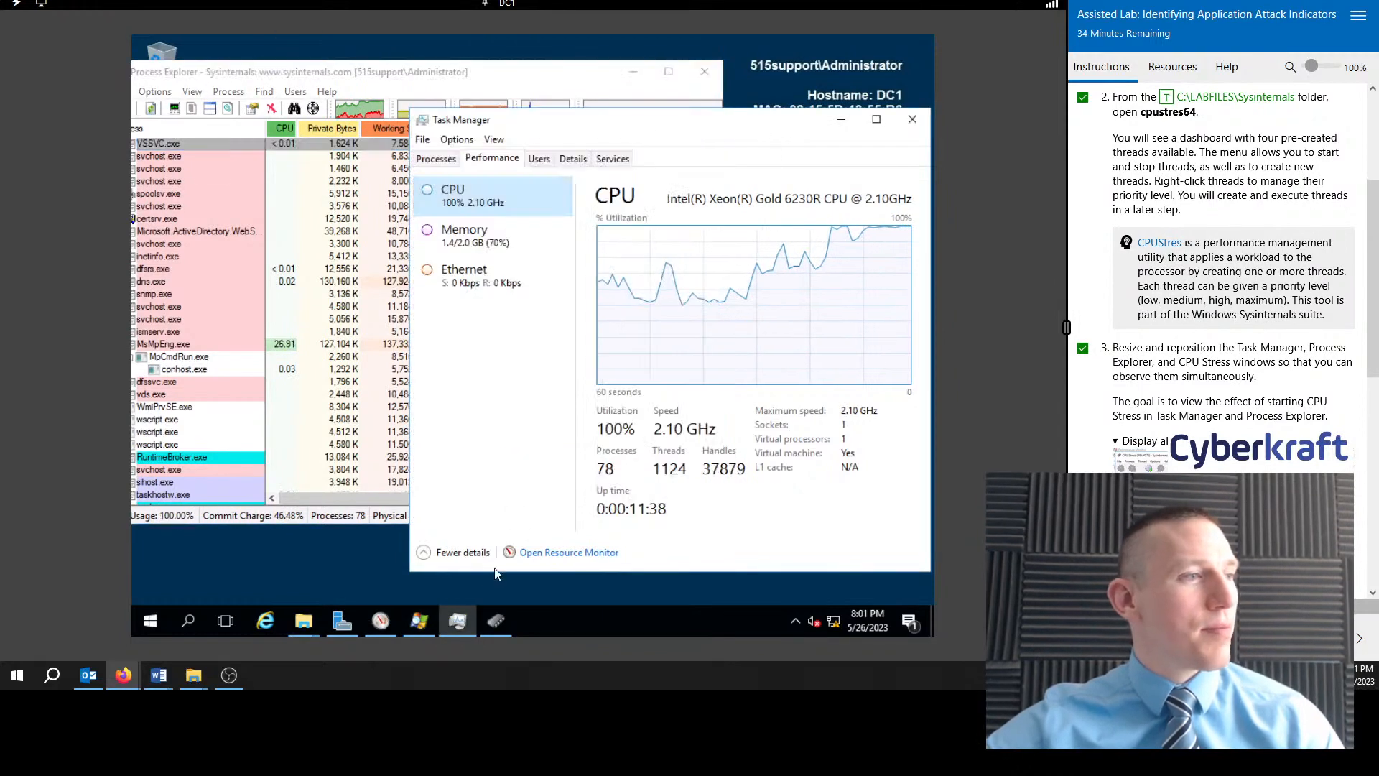
{"action": "left_click", "coordinate": [495, 620]}
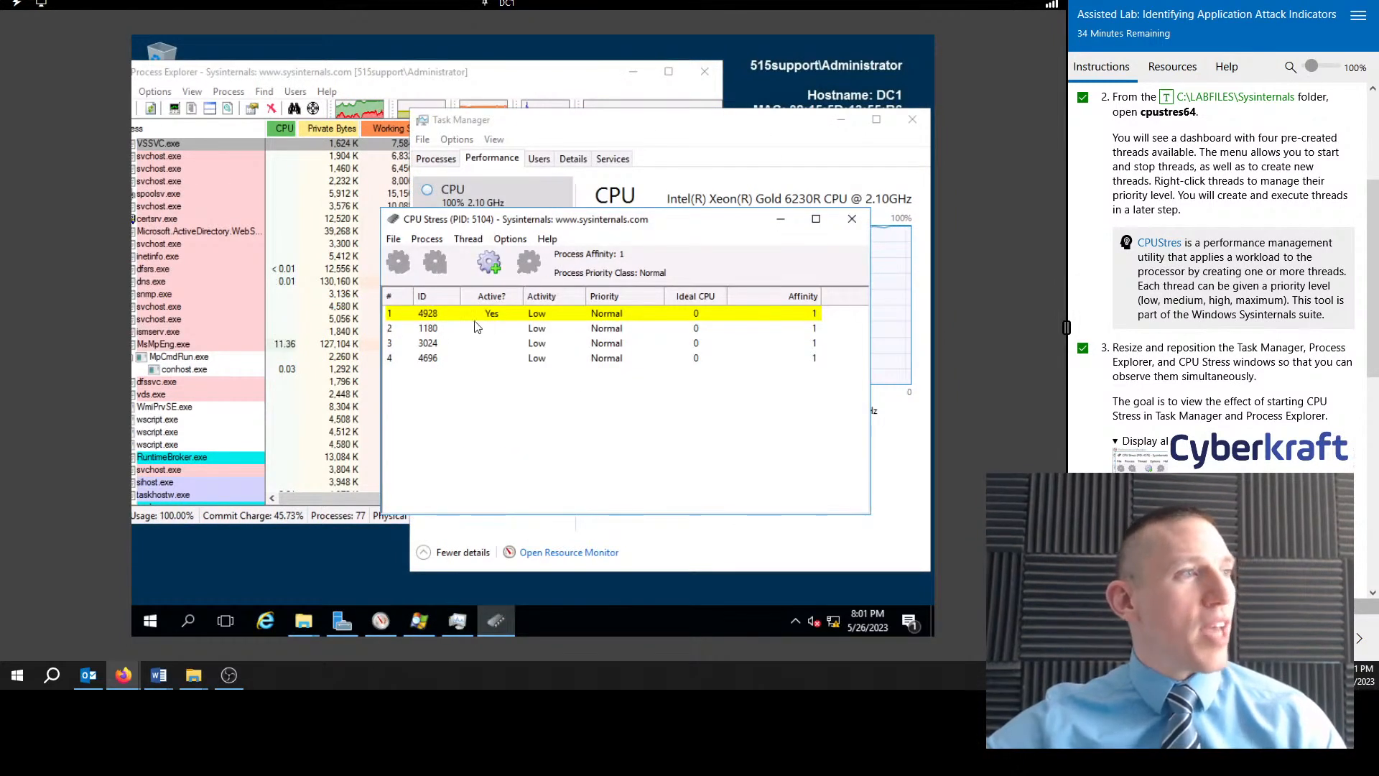
{"action": "left_click_drag", "start_coordinate": [546, 219], "coordinate": [379, 286]}
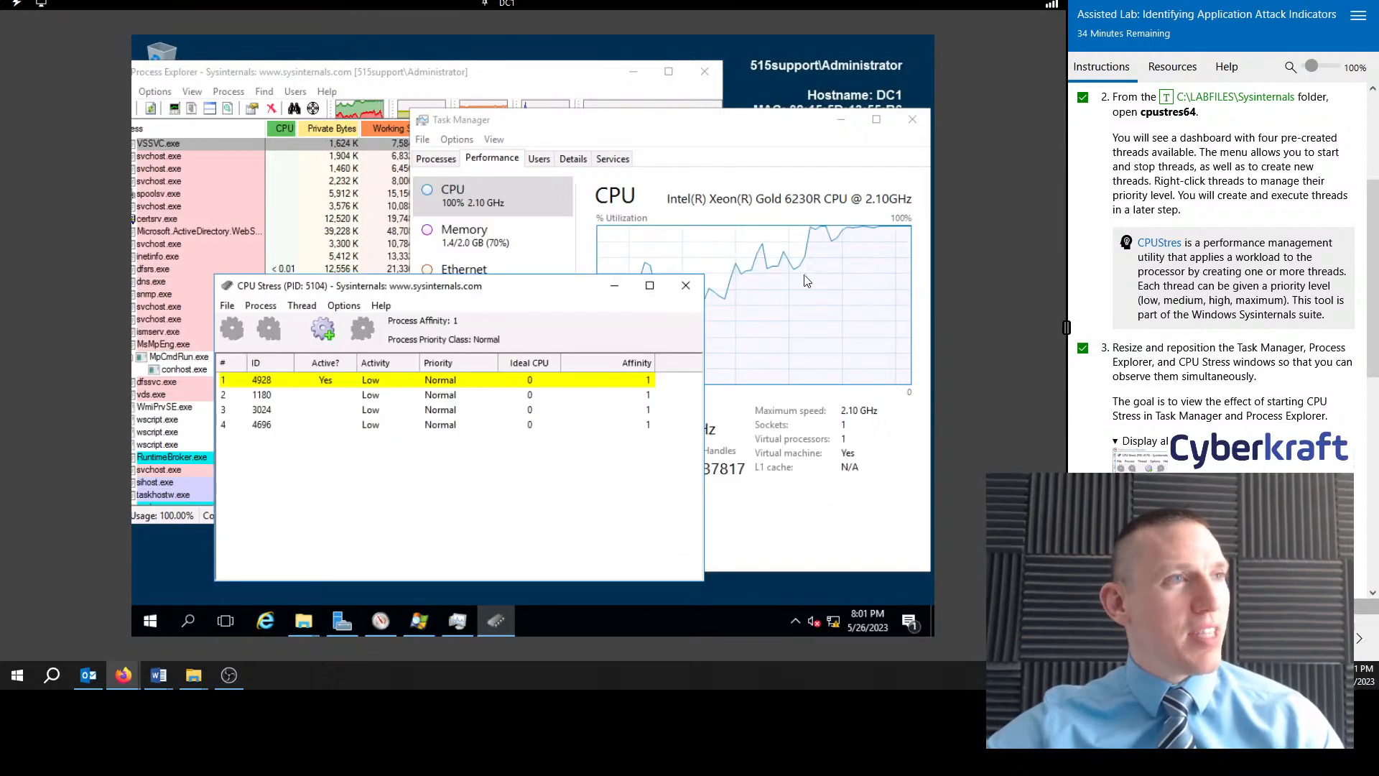
{"action": "left_click_drag", "start_coordinate": [523, 288], "coordinate": [530, 354]}
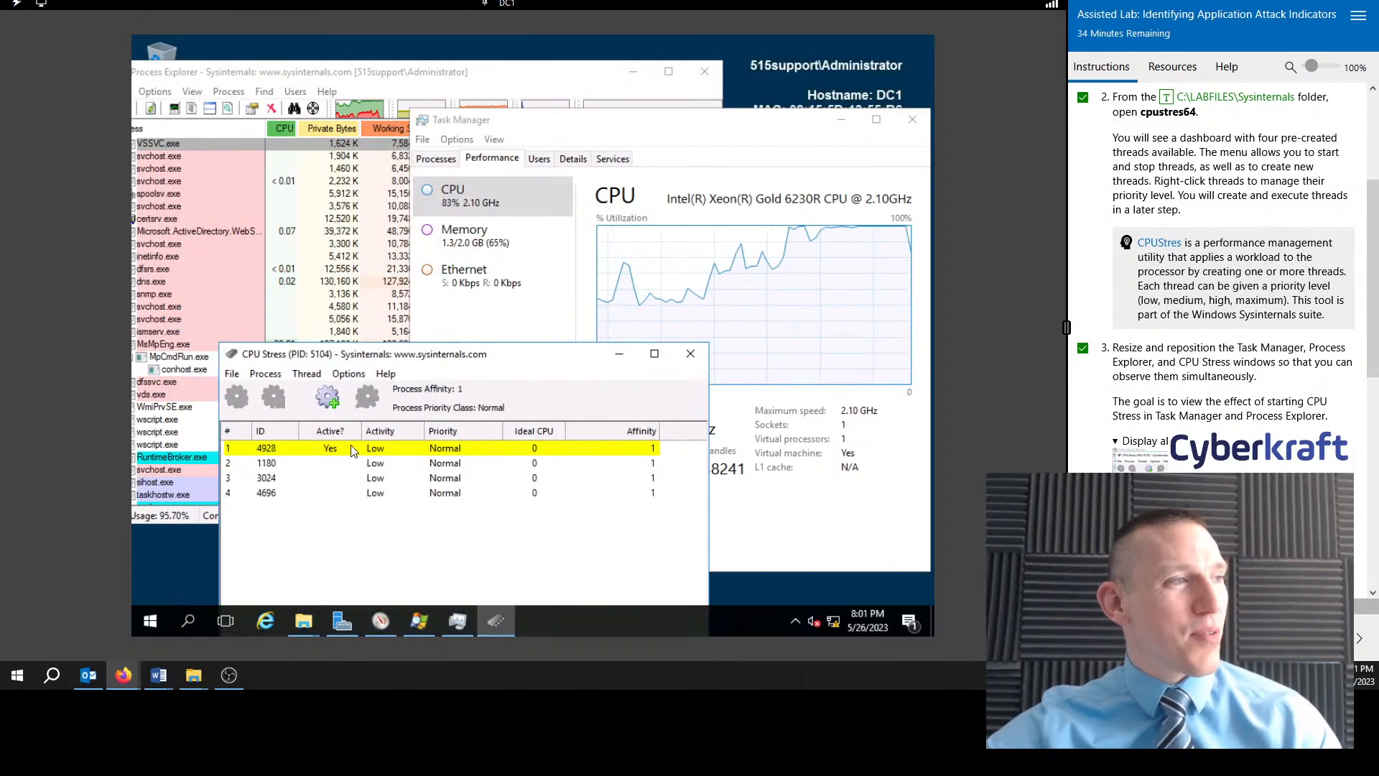
Step: Review the CPU and memory usage graphs in Task Manager
{"action": "left_click", "coordinate": [752, 131]}
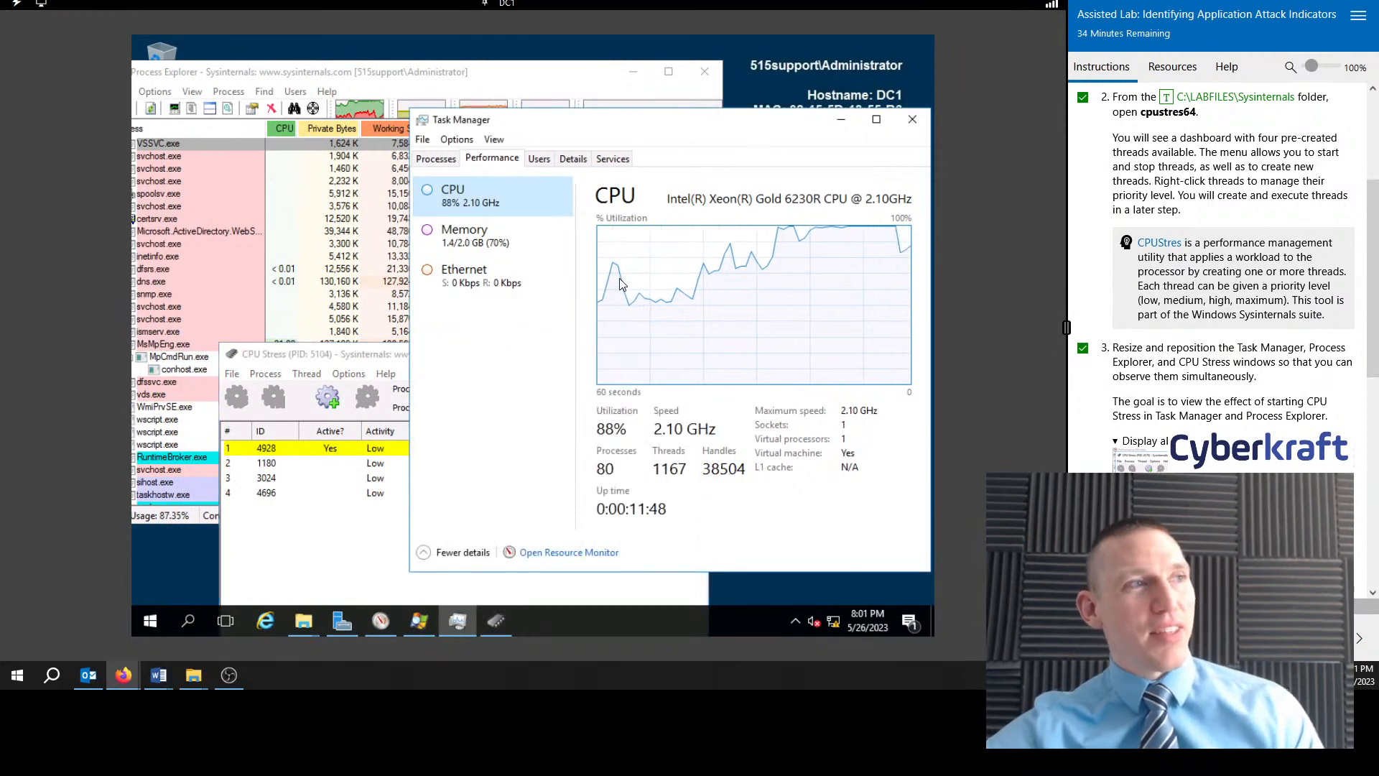
{"action": "left_click", "coordinate": [516, 244]}
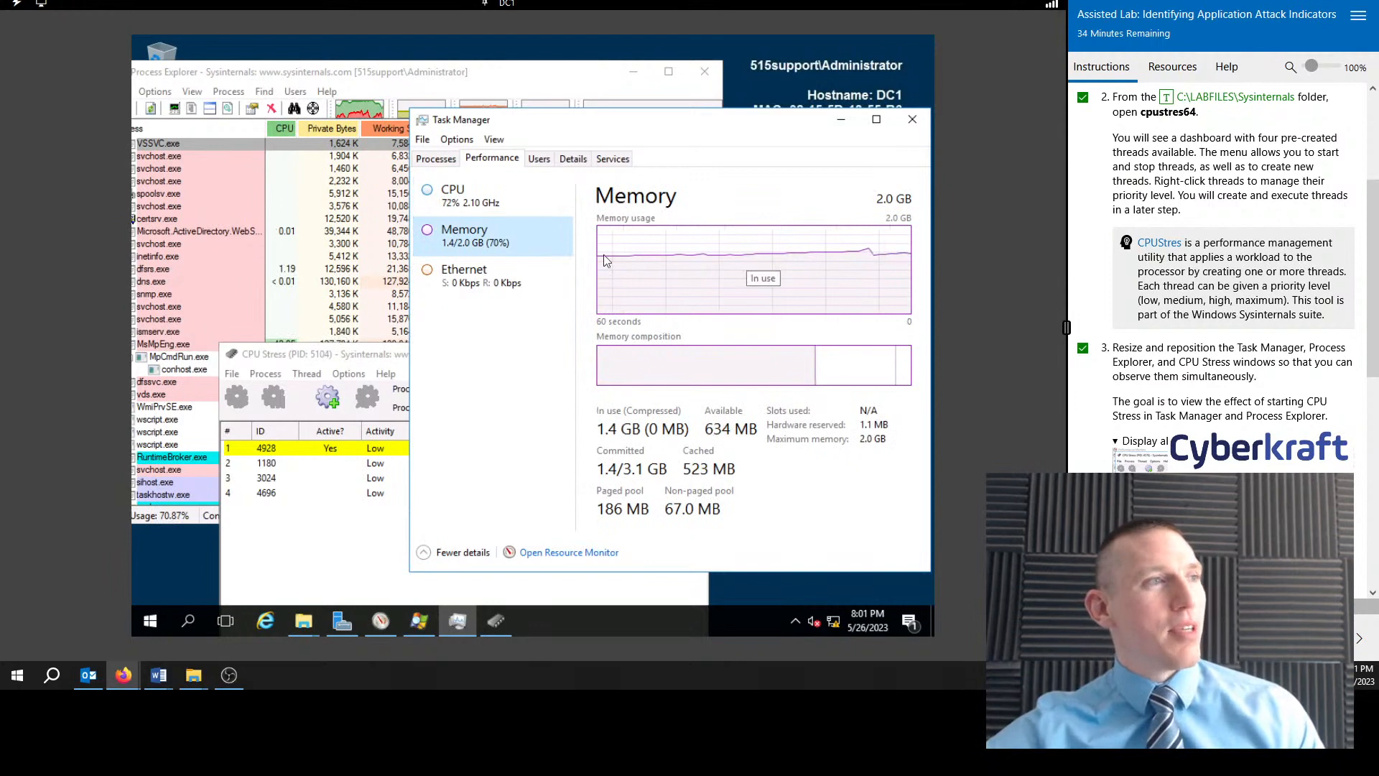
{"action": "left_click", "coordinate": [493, 203]}
Step: Move Process Explorer fully into view and sort its processes by Private Bytes, then by Working Set with the largest first
{"action": "left_click", "coordinate": [447, 75]}
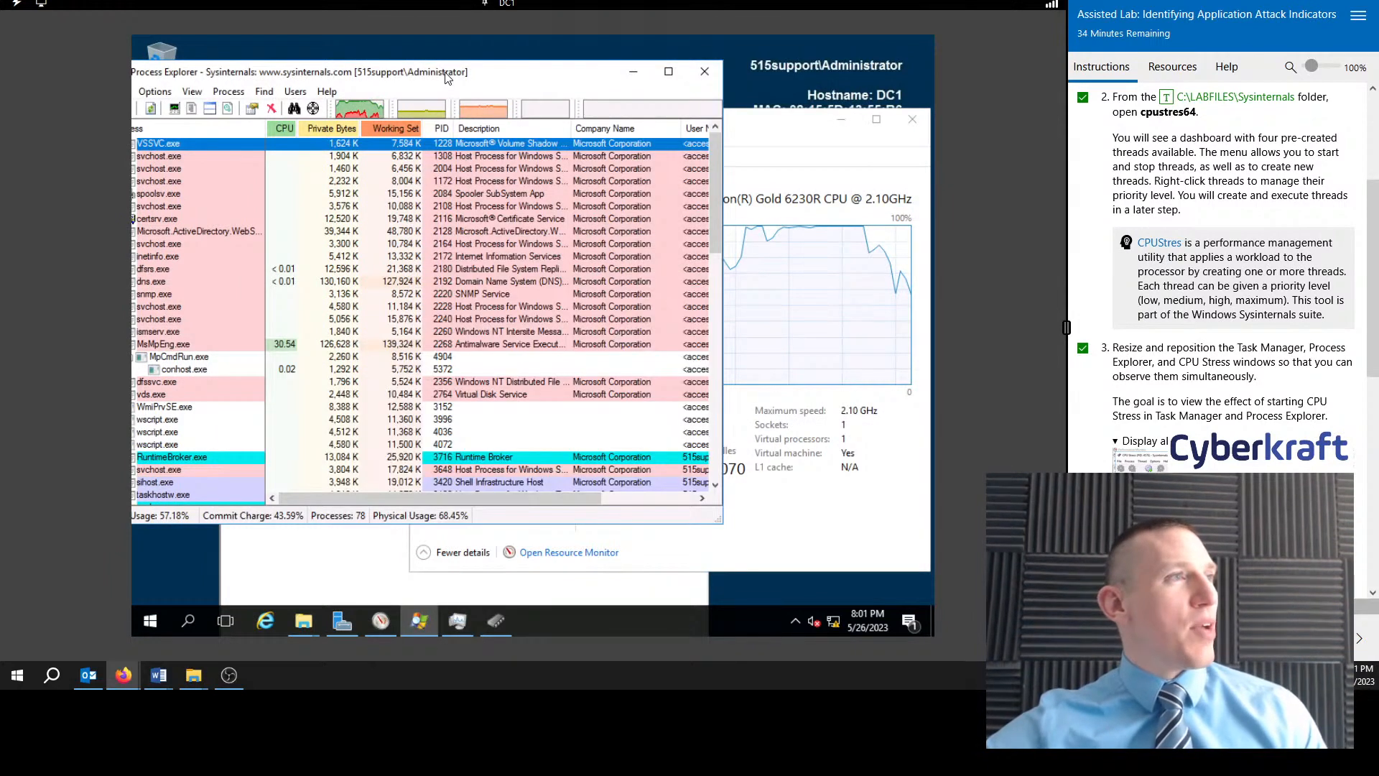
{"action": "left_click_drag", "start_coordinate": [447, 74], "coordinate": [522, 72]}
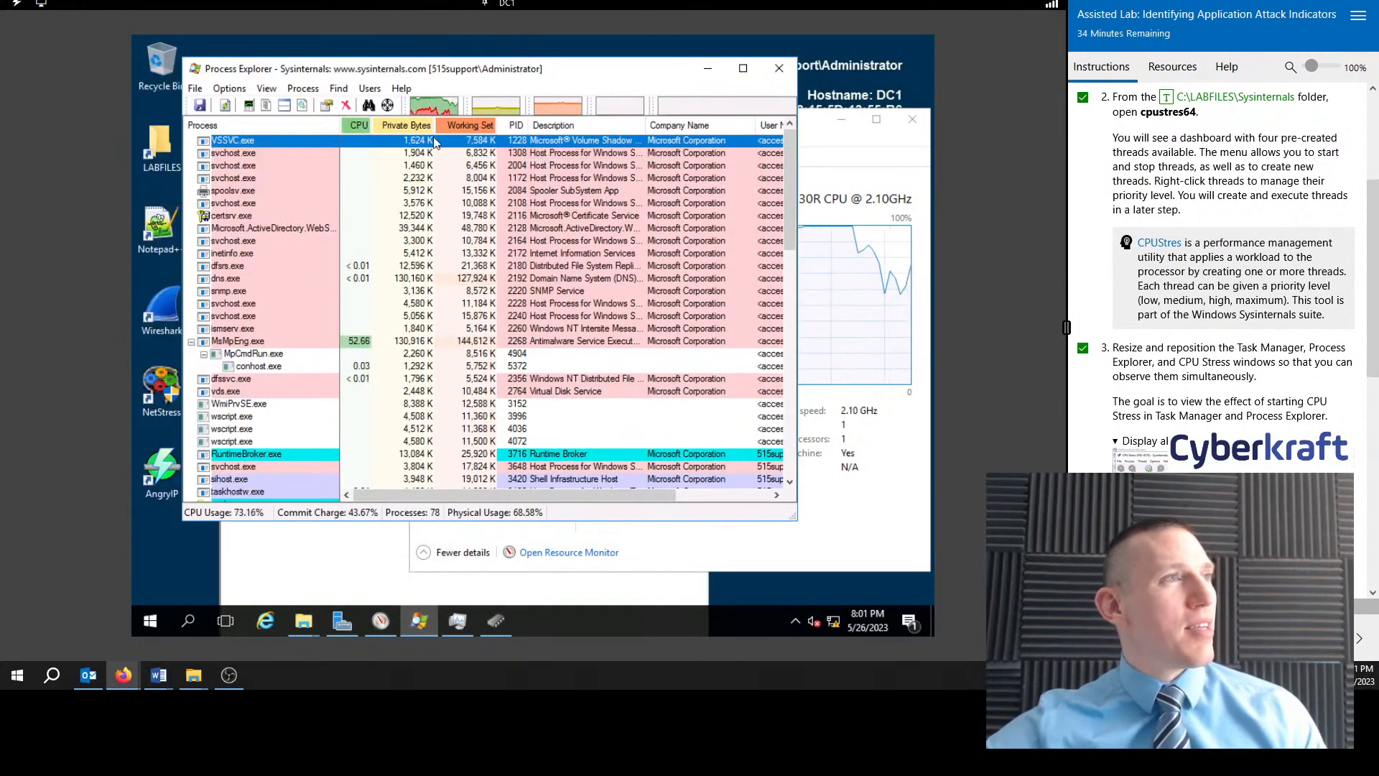
{"action": "left_click", "coordinate": [405, 127]}
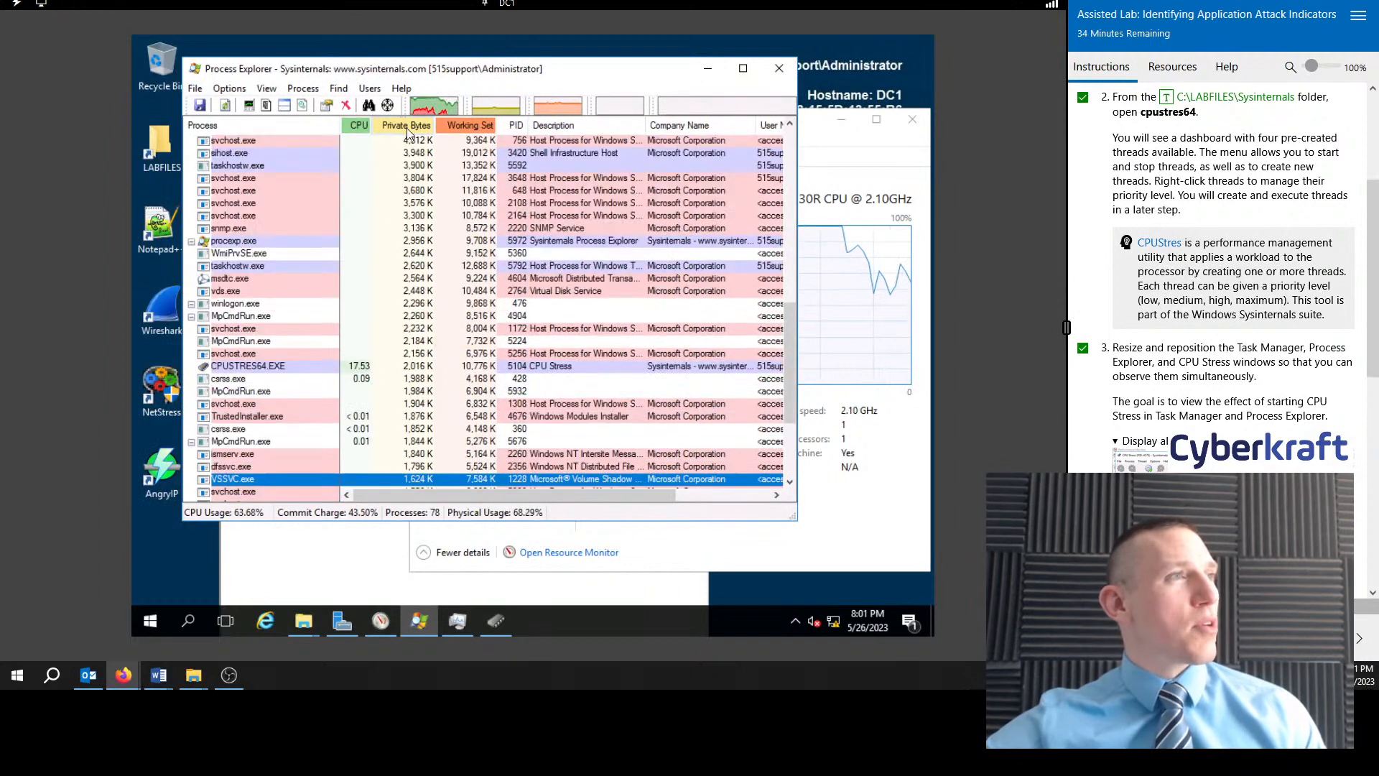
{"action": "scroll", "coordinate": [301, 136], "scroll_direction": "up", "scroll_amount": 10}
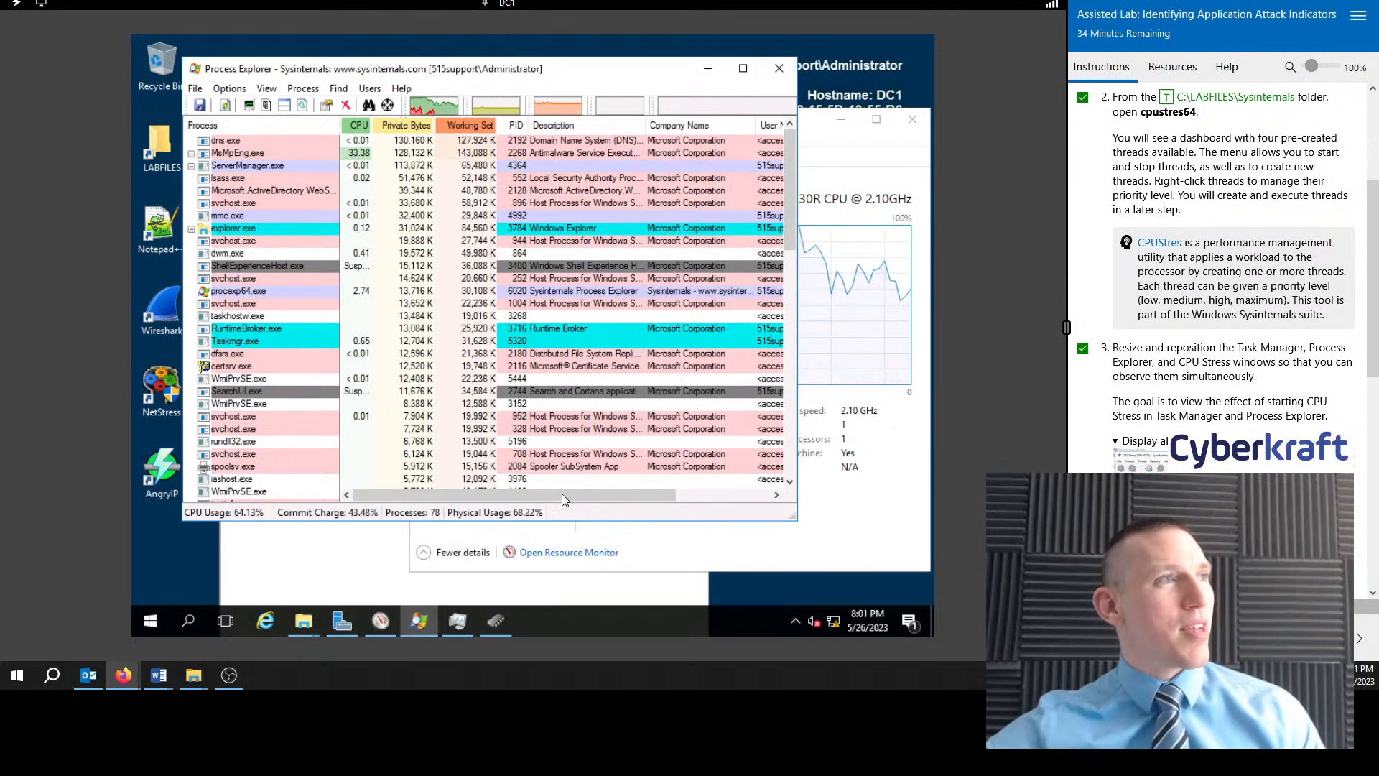
{"action": "left_click", "coordinate": [481, 126]}
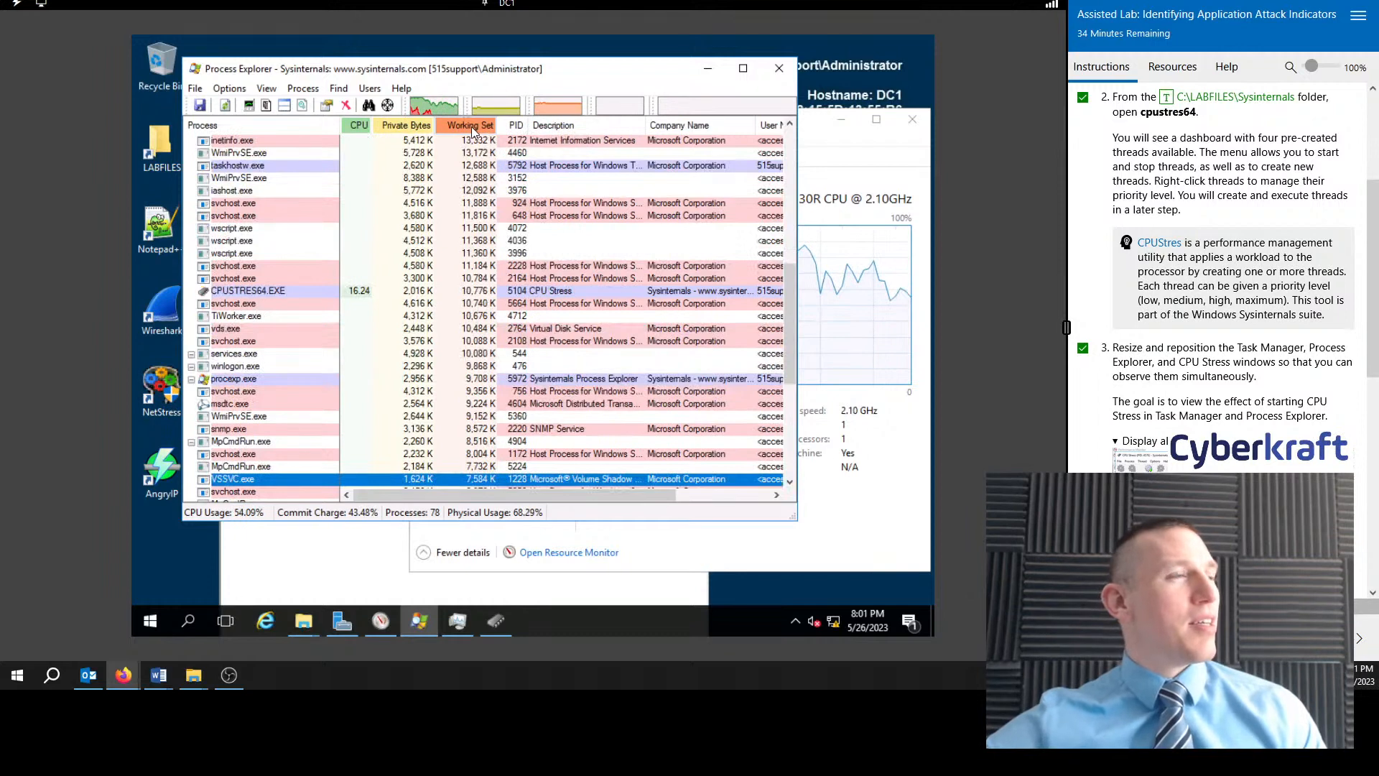
{"action": "left_click", "coordinate": [473, 127]}
{"action": "left_click", "coordinate": [468, 127]}
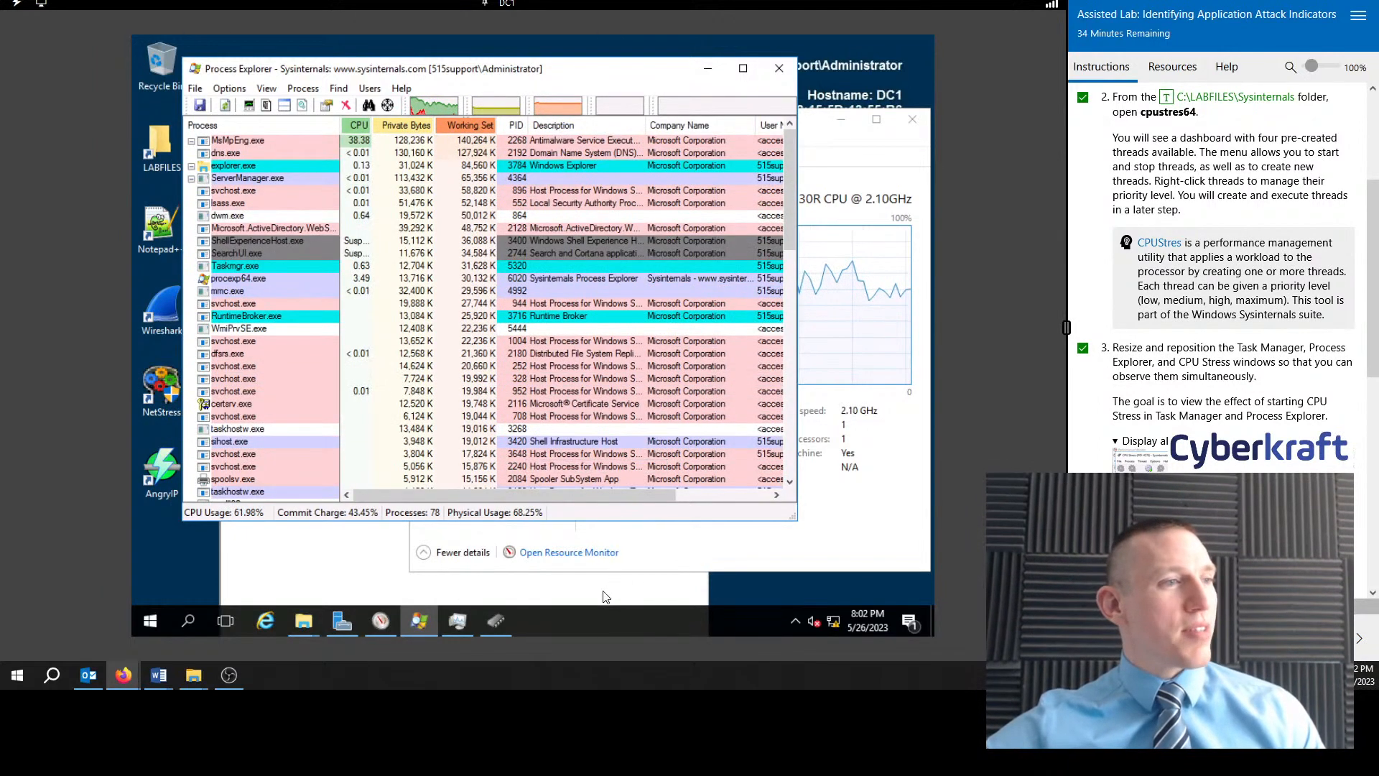
Step: Deactivate thread 1 in CPU Stress and check the CPU usage of the top processes in Process Explorer
{"action": "right_click", "coordinate": [303, 451]}
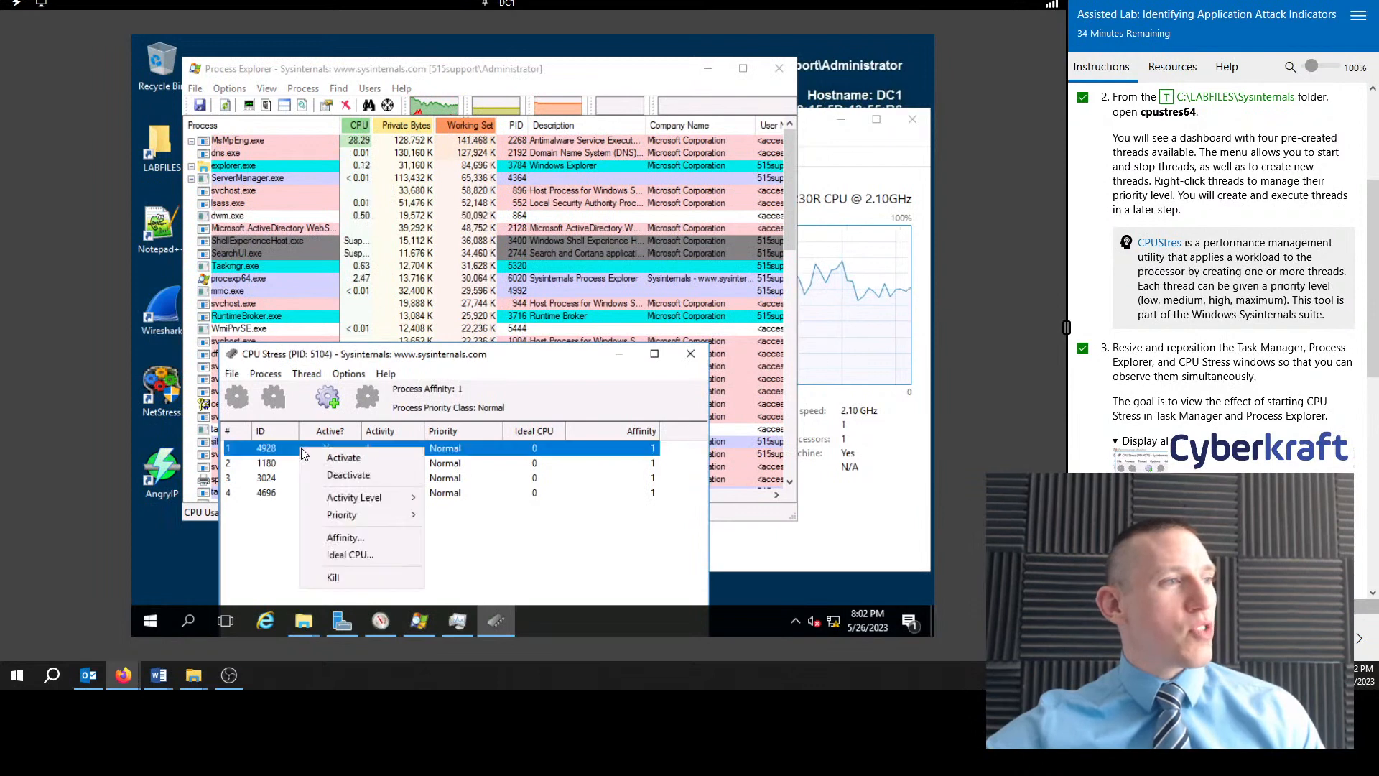
{"action": "left_click", "coordinate": [361, 480]}
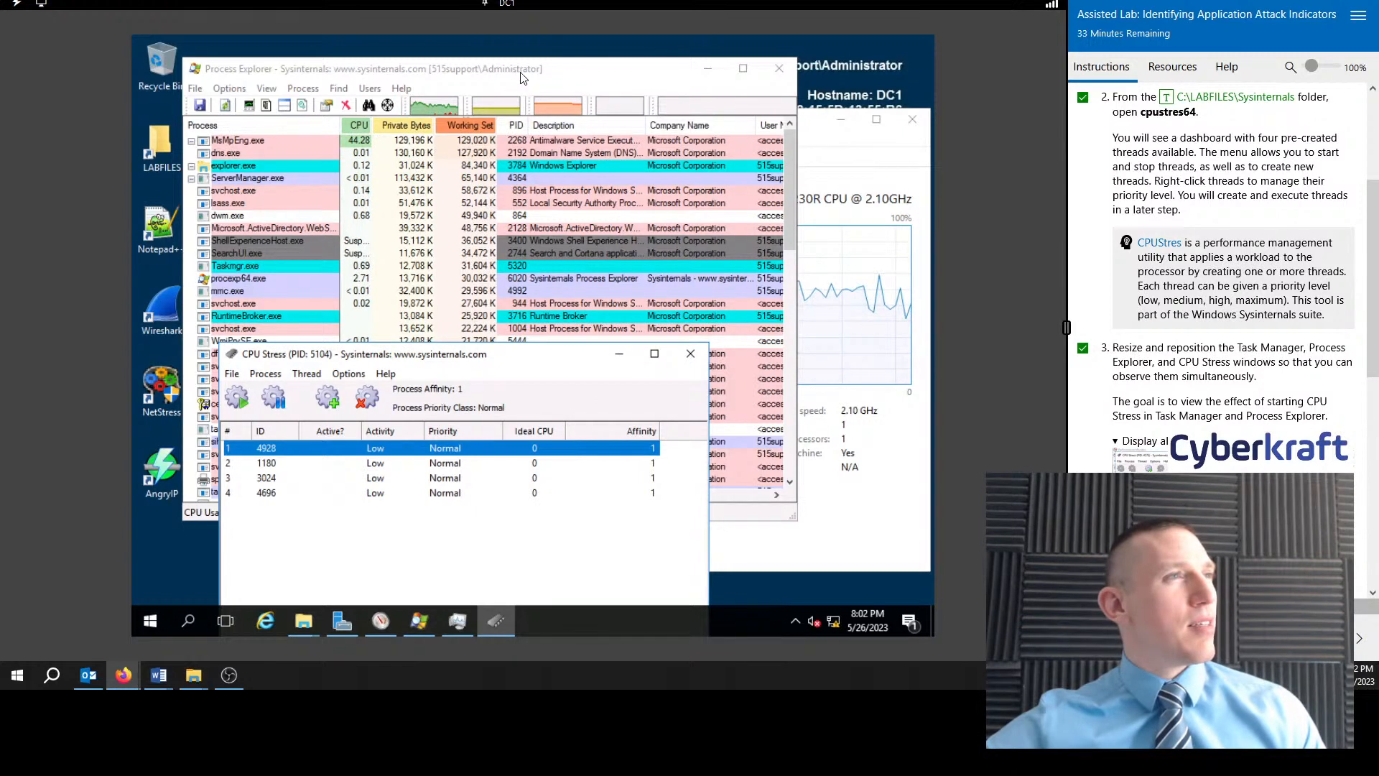
{"action": "left_click_drag", "start_coordinate": [517, 72], "coordinate": [497, 72]}
{"action": "mouse_move", "coordinate": [220, 151]}
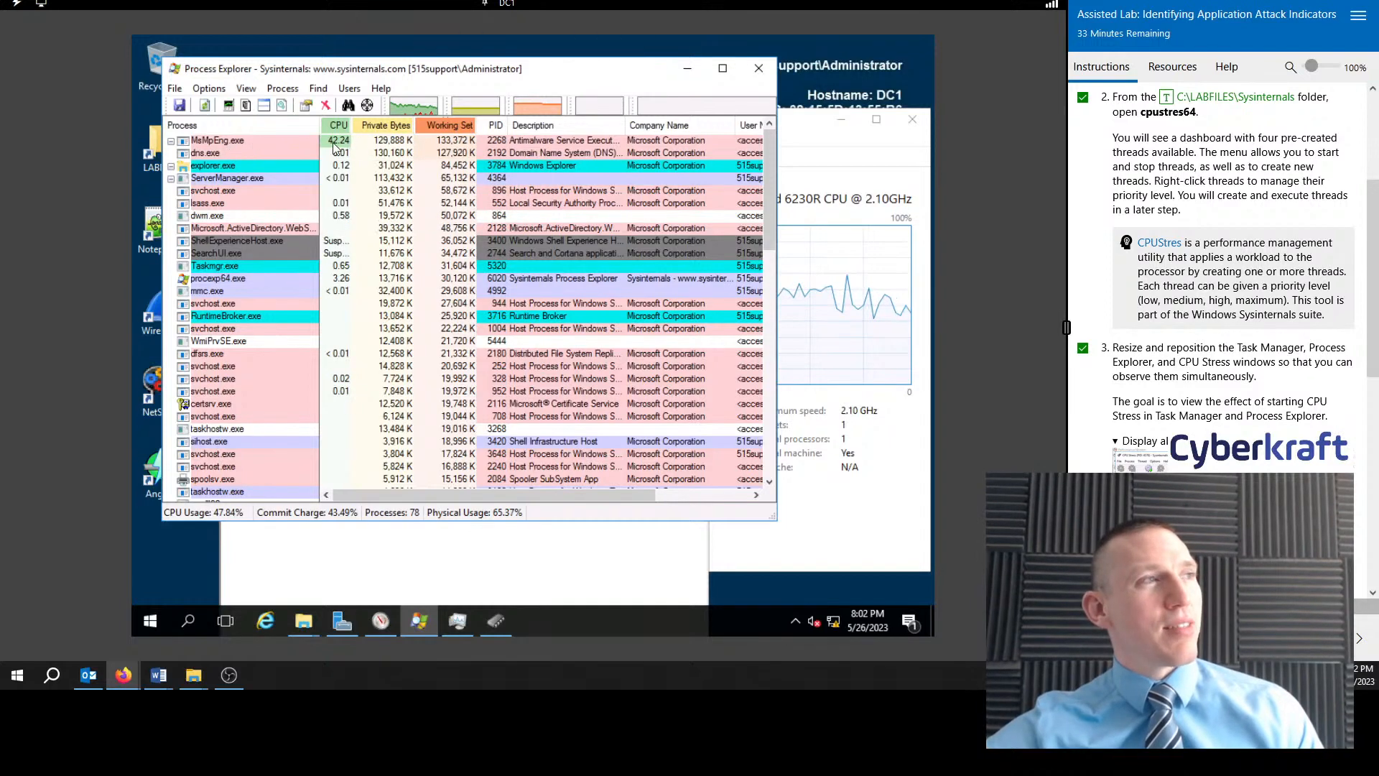
{"action": "left_click", "coordinate": [462, 562]}
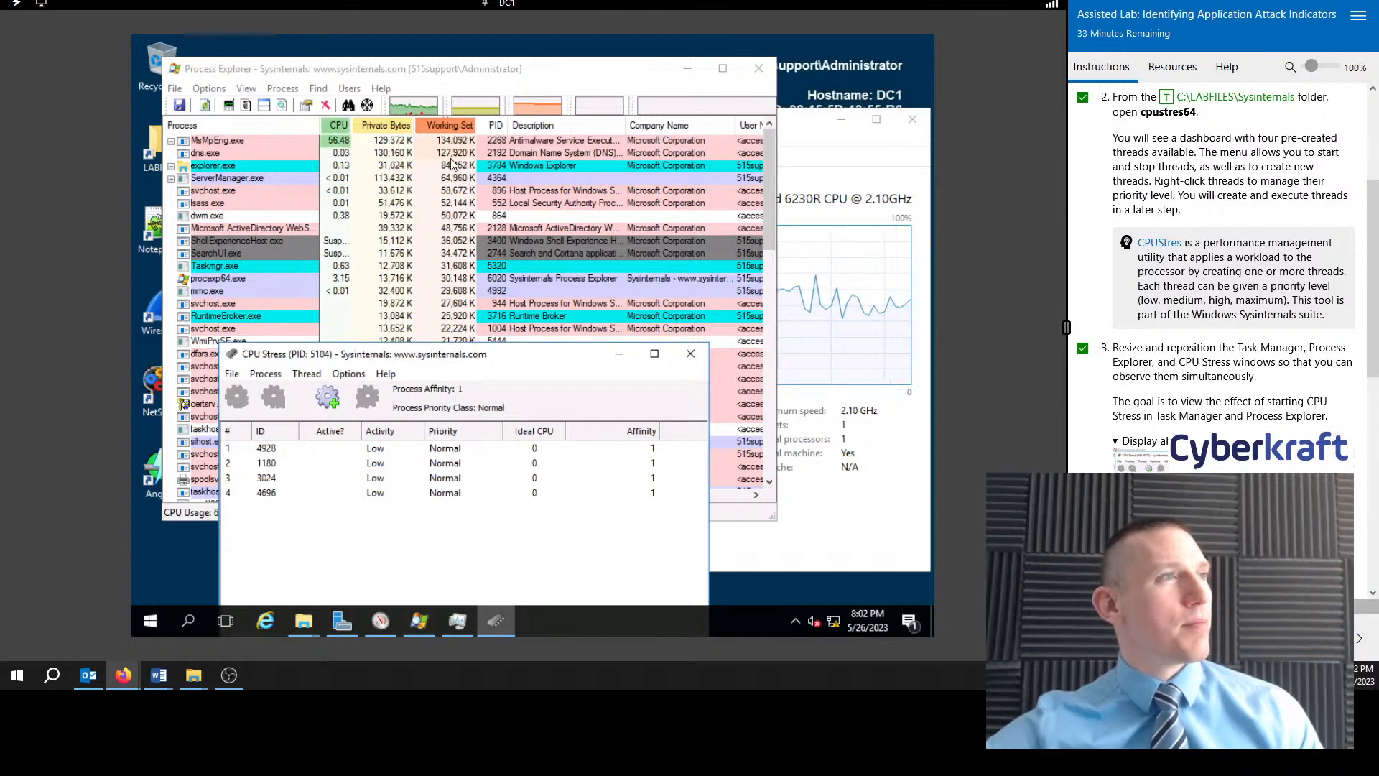
Step: Compare Task Manager's memory and CPU graphs with the process list in Process Explorer while all CPU Stress threads are inactive
{"action": "double_click", "coordinate": [630, 124]}
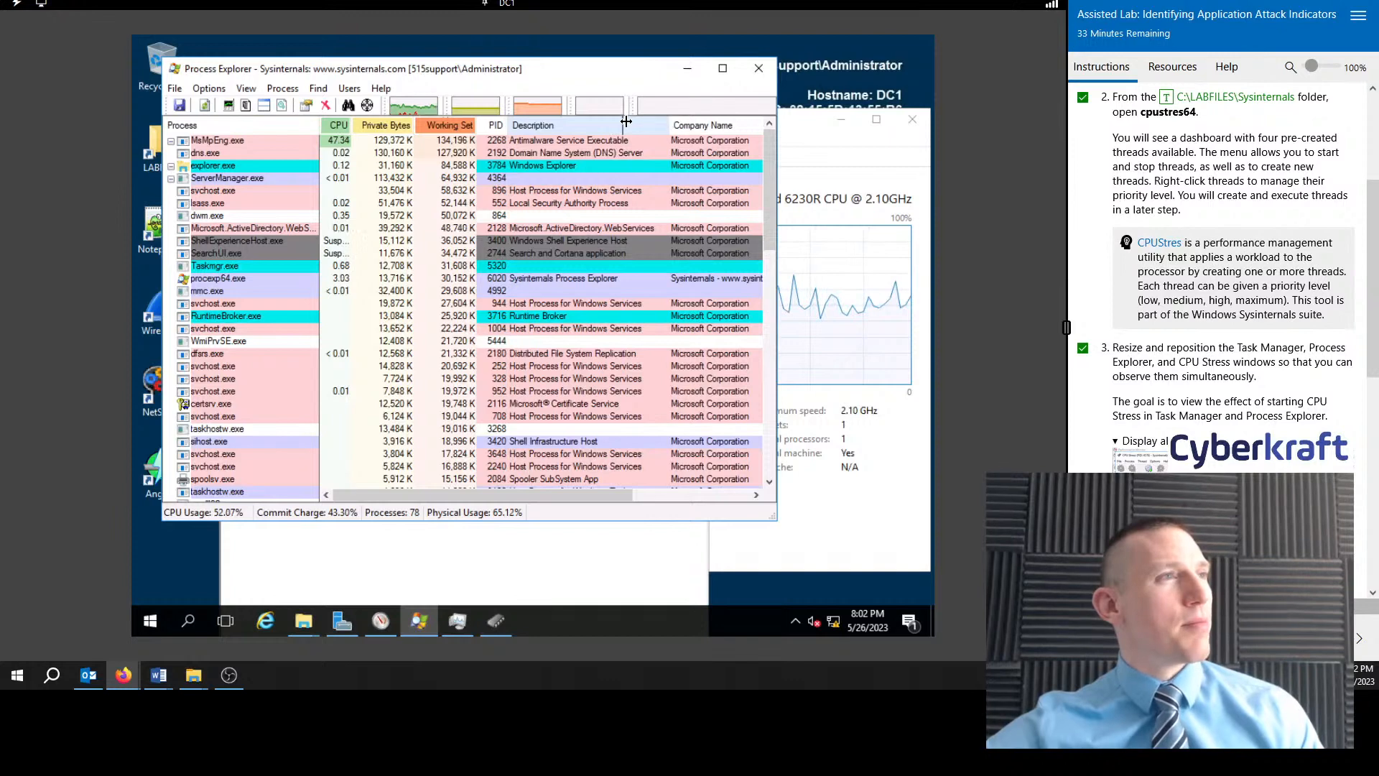
{"action": "left_click", "coordinate": [457, 621]}
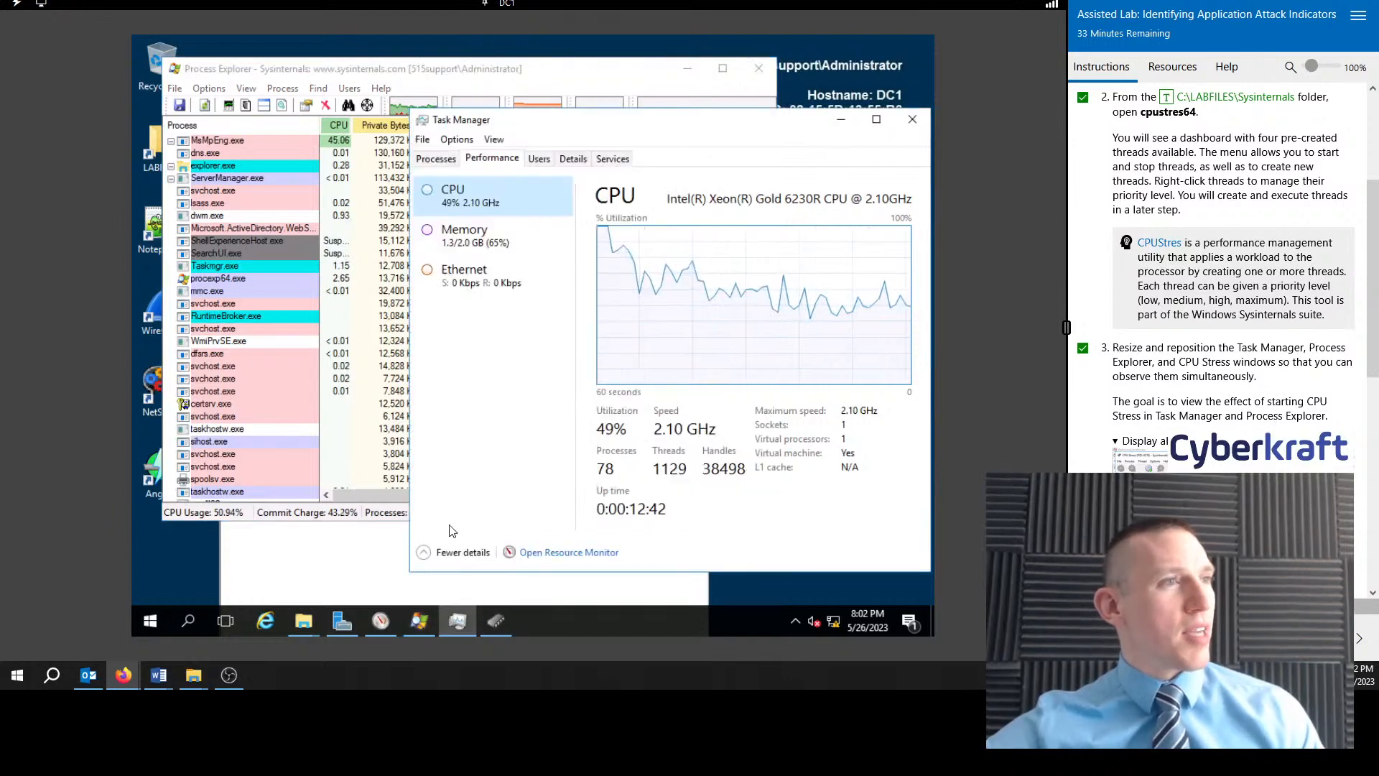
{"action": "left_click", "coordinate": [488, 236]}
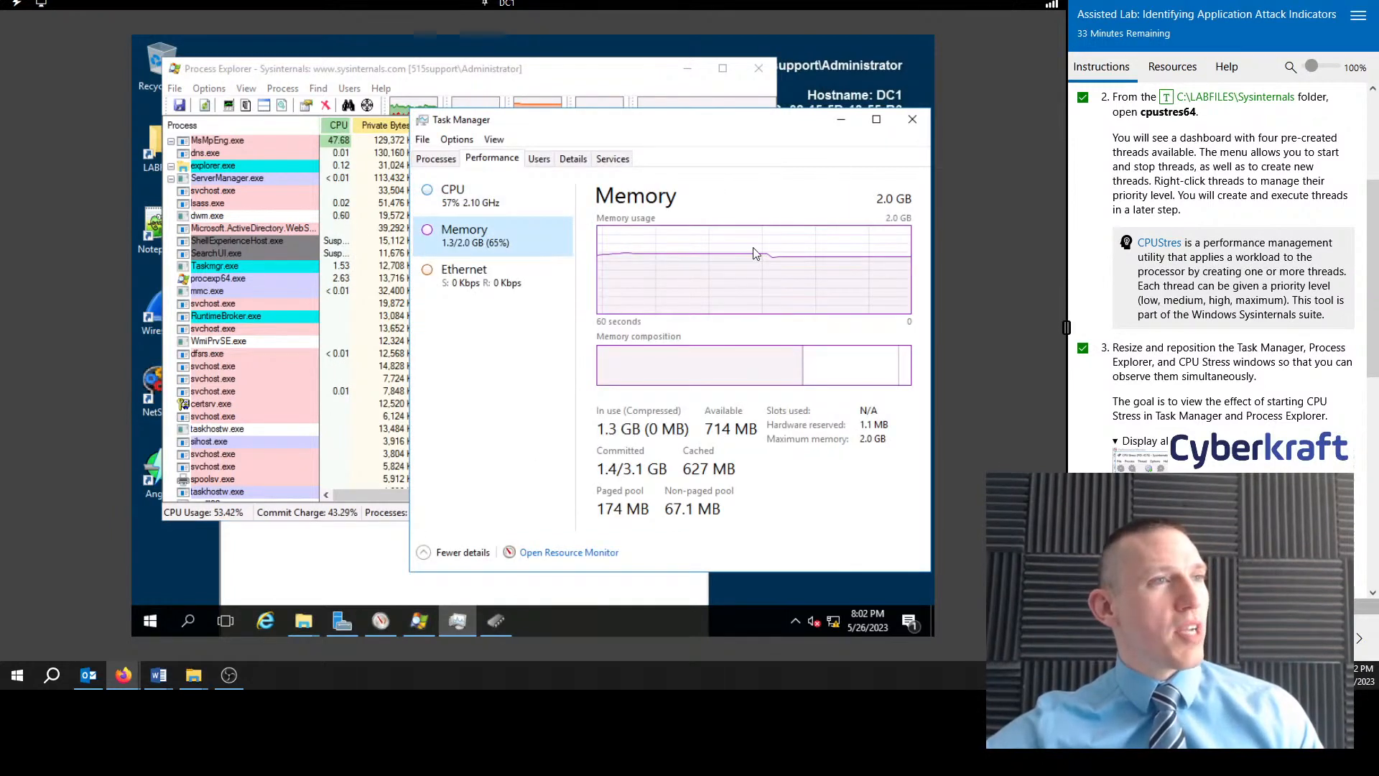
{"action": "left_click", "coordinate": [503, 201]}
{"action": "left_click", "coordinate": [498, 73]}
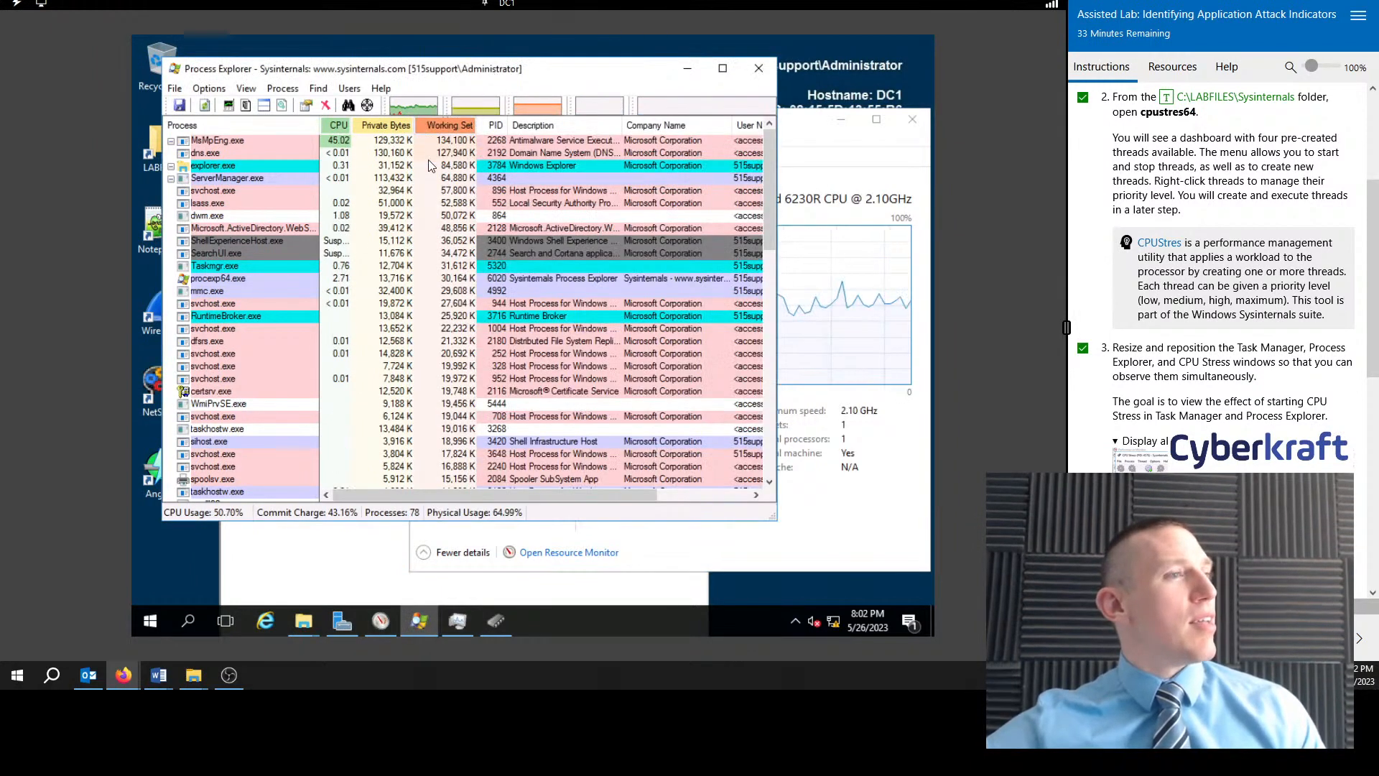
{"action": "left_click", "coordinate": [627, 595]}
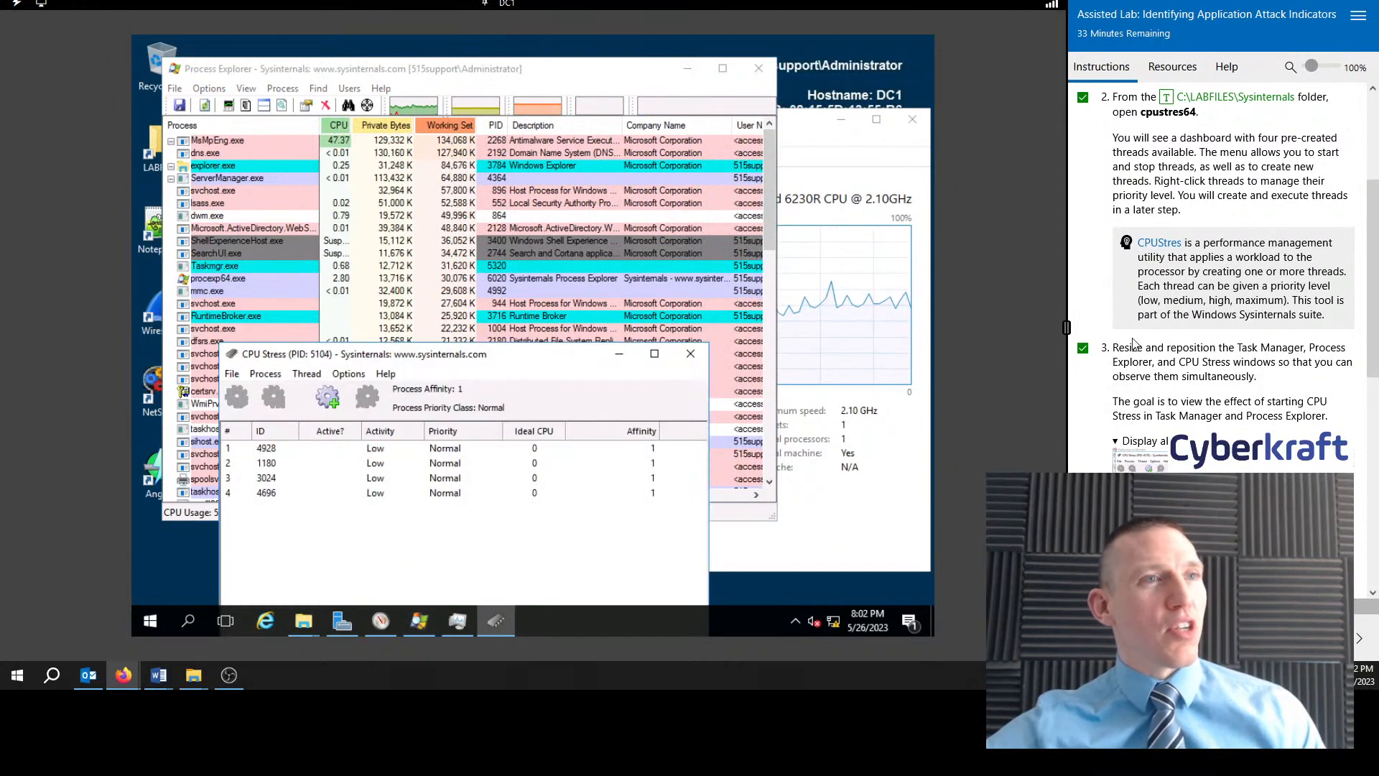
Step: Read lab steps 4 to 6 and inspect the dns.exe and MsMpEng.exe processes in Process Explorer
{"action": "scroll", "coordinate": [1245, 305], "scroll_direction": "down", "scroll_amount": 3}
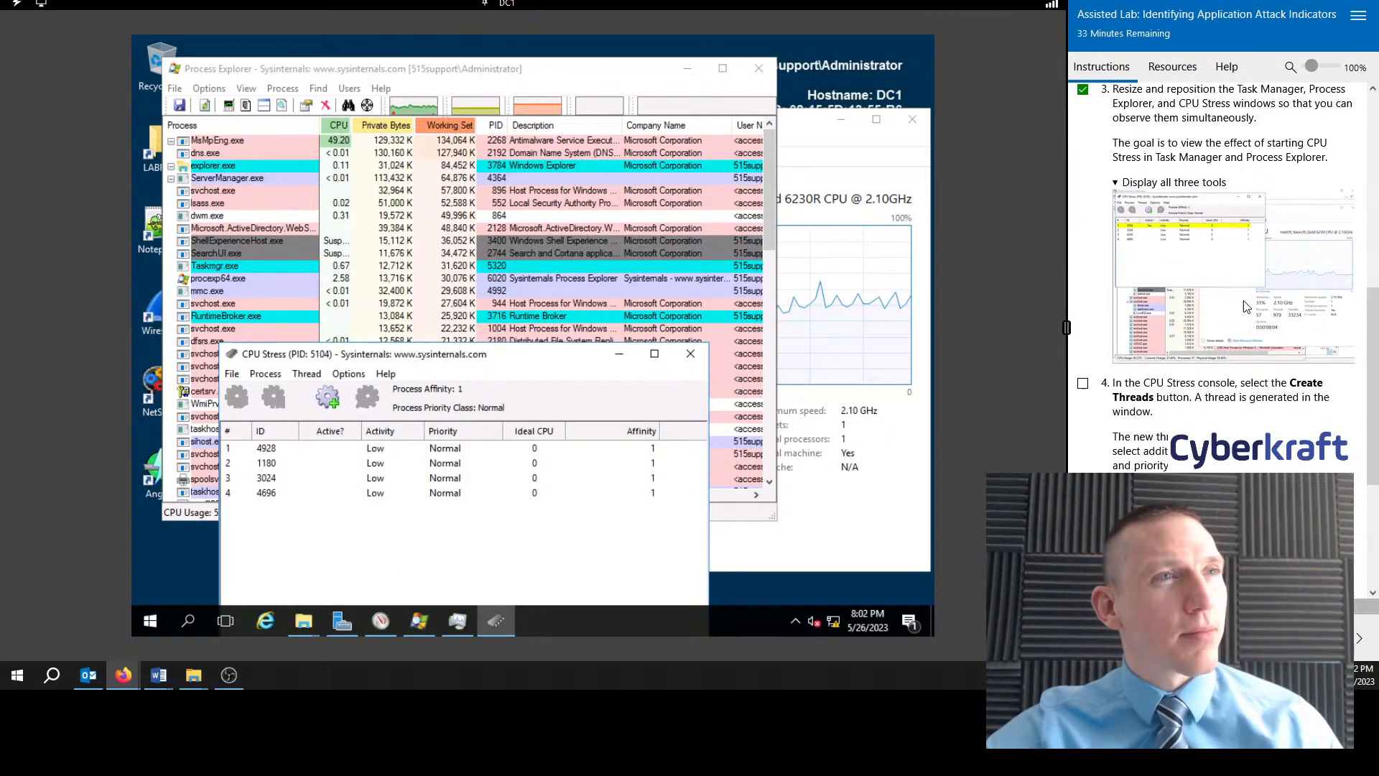
{"action": "scroll", "coordinate": [1227, 329], "scroll_direction": "down", "scroll_amount": 2}
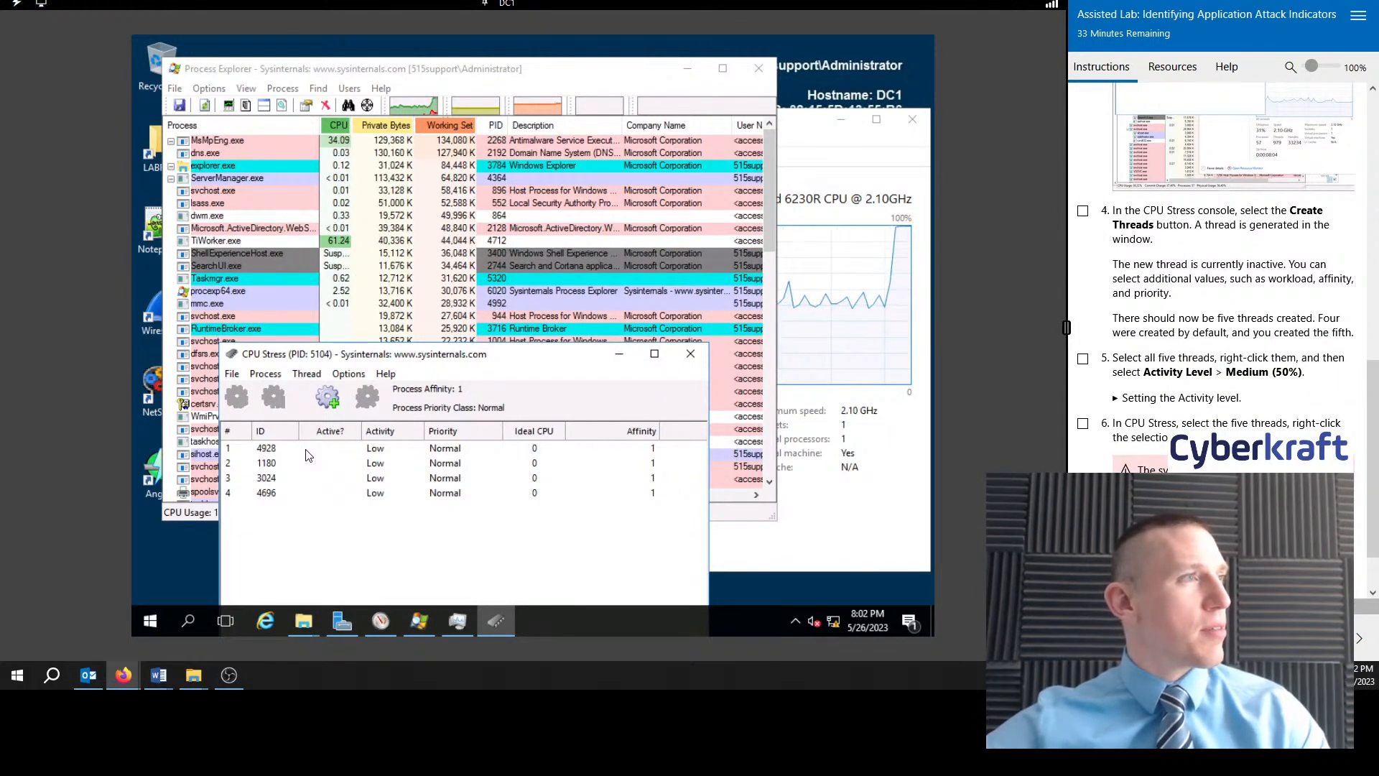
{"action": "left_click", "coordinate": [395, 153]}
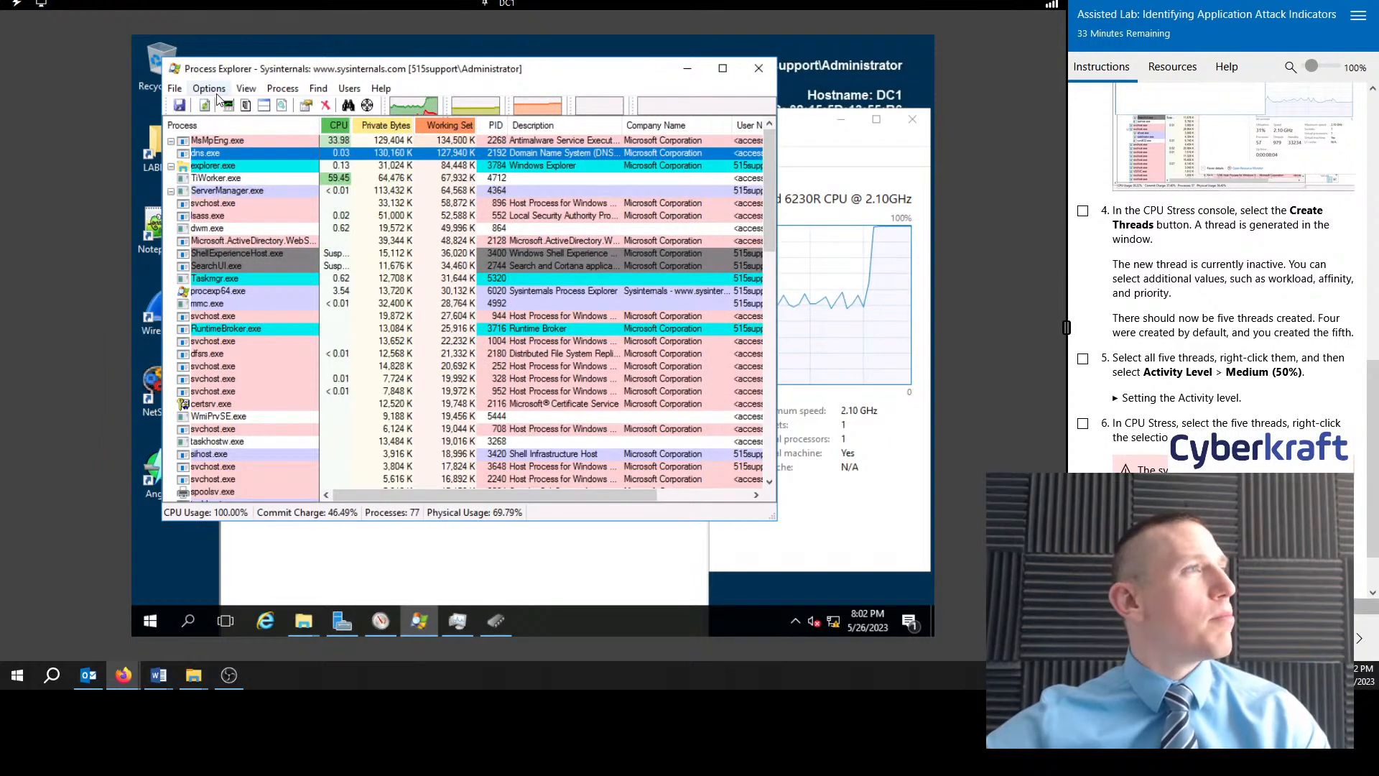
{"action": "mouse_move", "coordinate": [177, 150]}
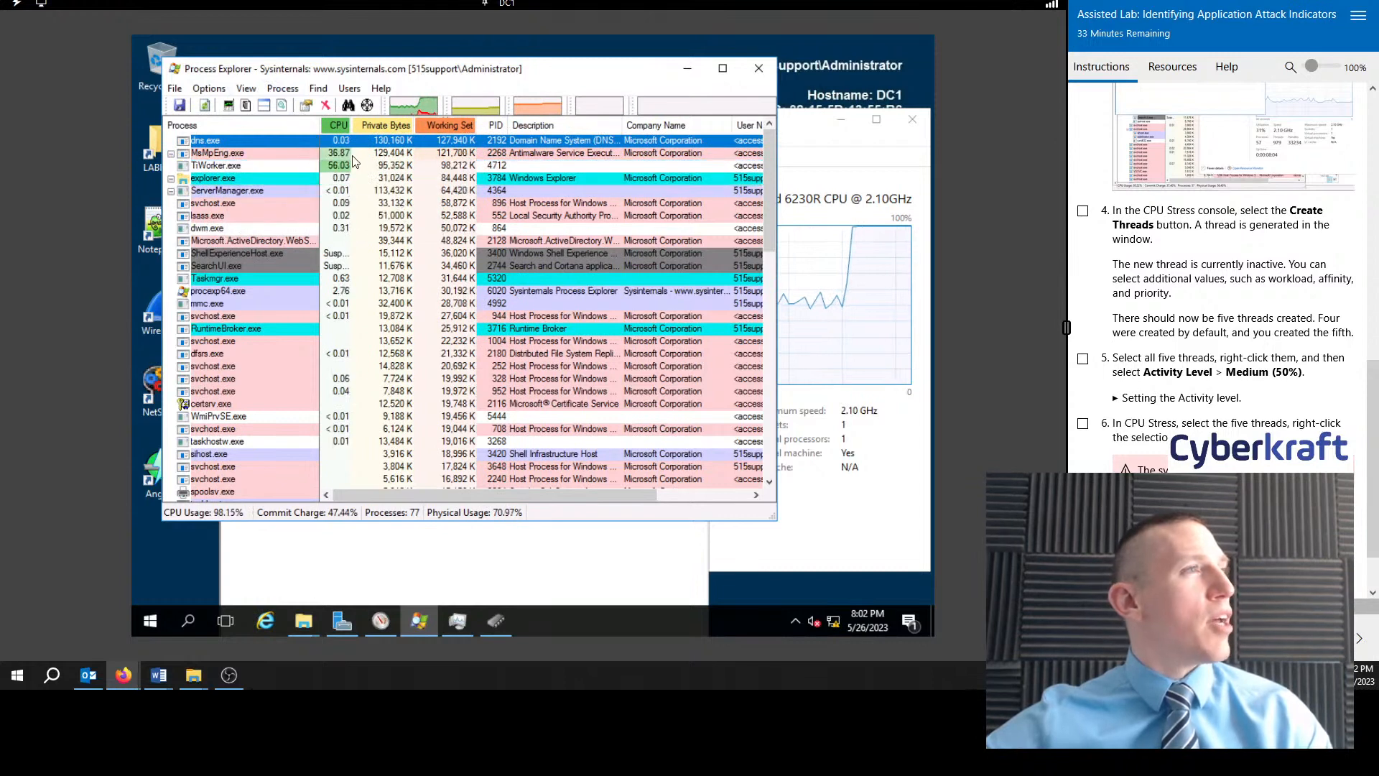
{"action": "left_click", "coordinate": [352, 156]}
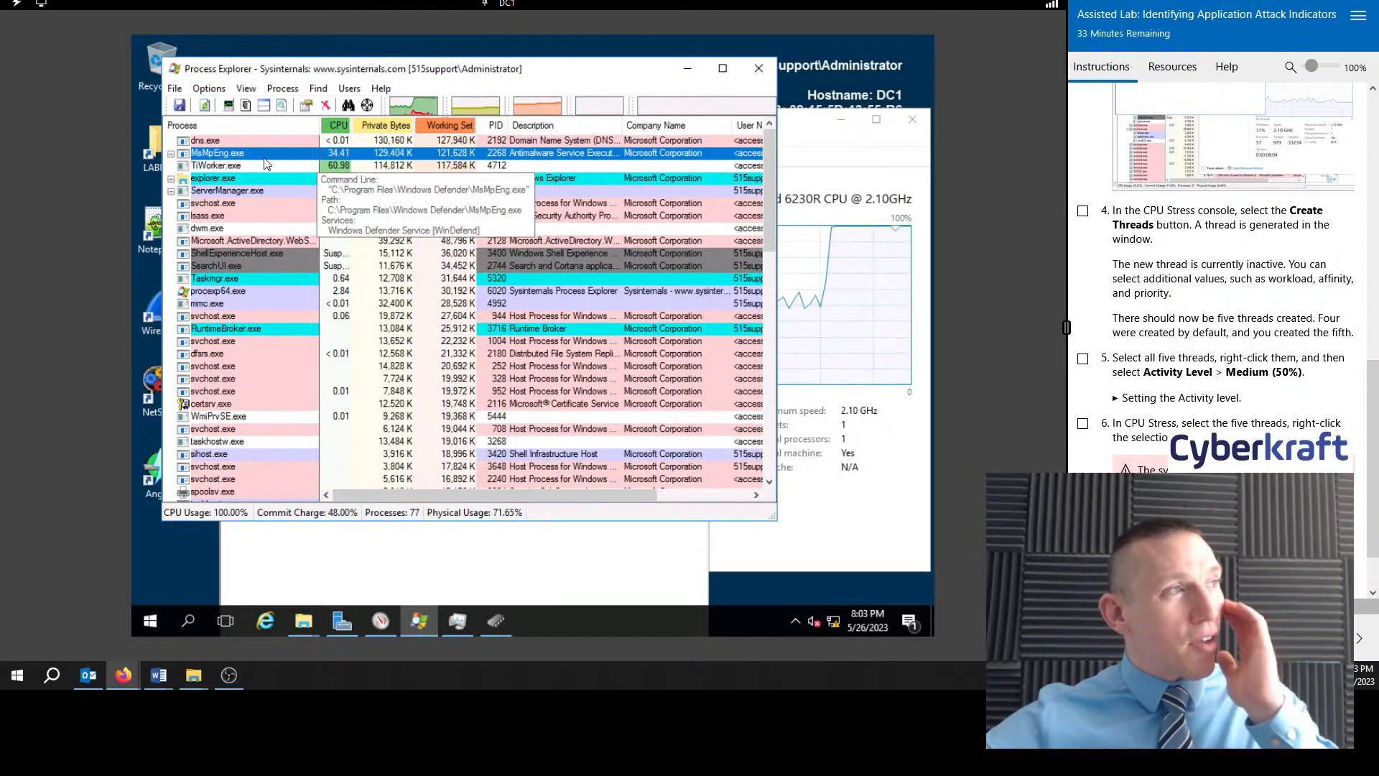
Step: Activate thread 1 in CPU Stress and view the CPU graph in Task Manager
{"action": "left_click", "coordinate": [510, 541]}
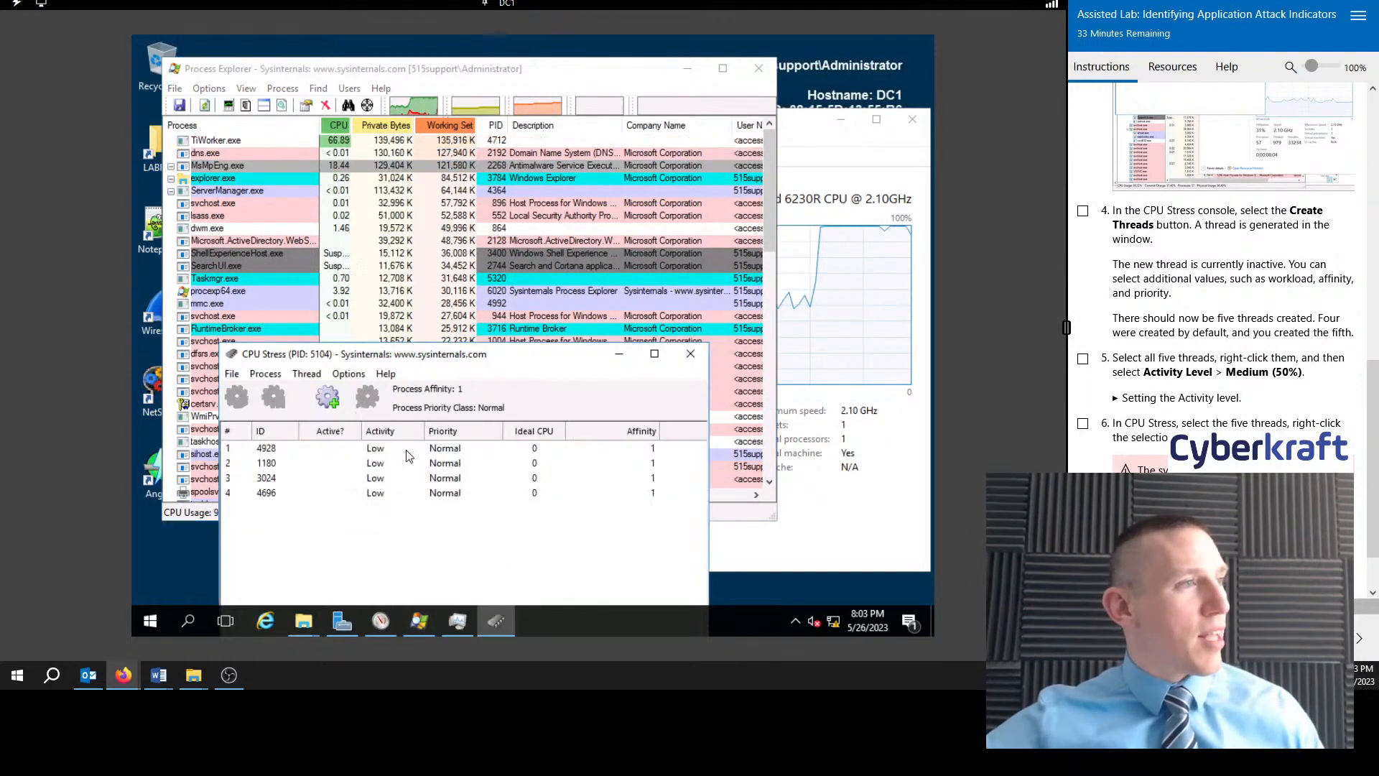
{"action": "left_click", "coordinate": [294, 448]}
{"action": "right_click", "coordinate": [284, 448]}
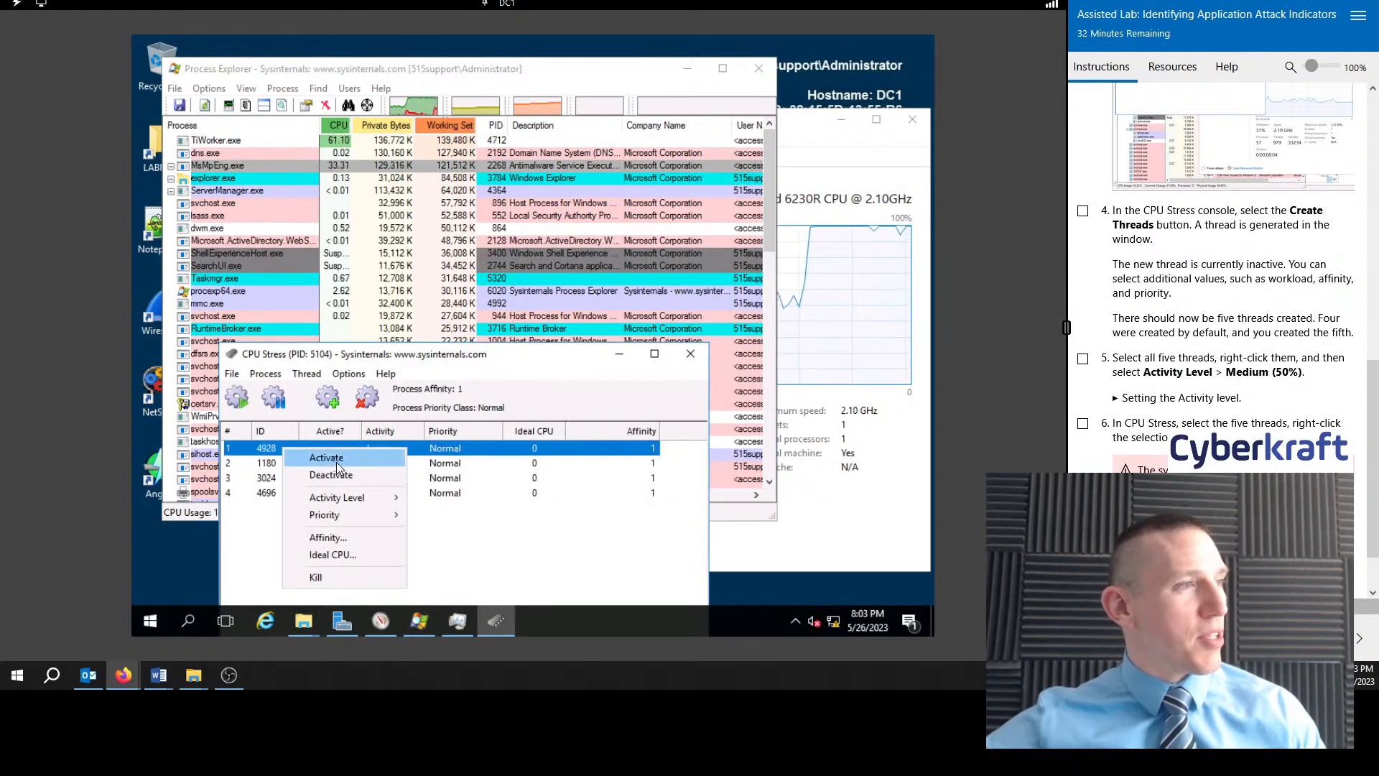
{"action": "left_click", "coordinate": [371, 465]}
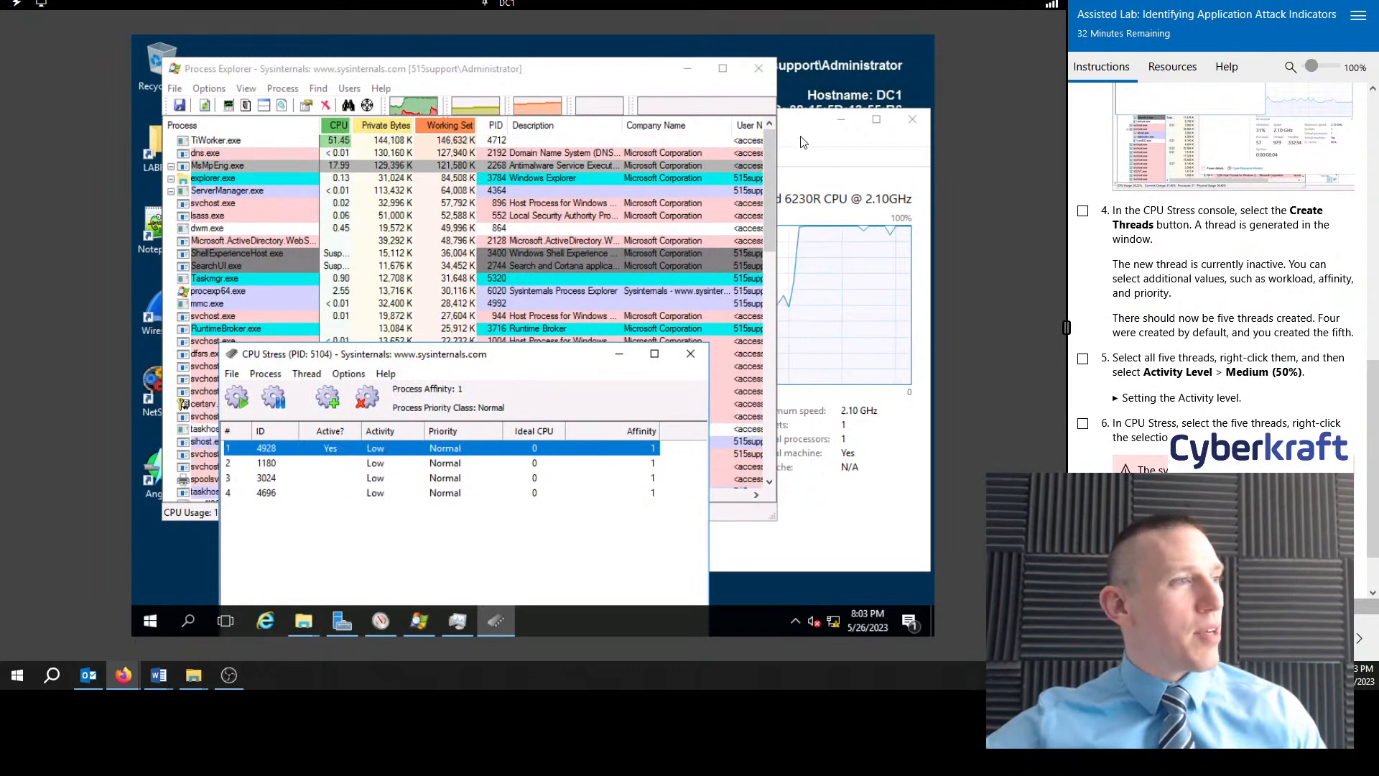
{"action": "left_click", "coordinate": [805, 143]}
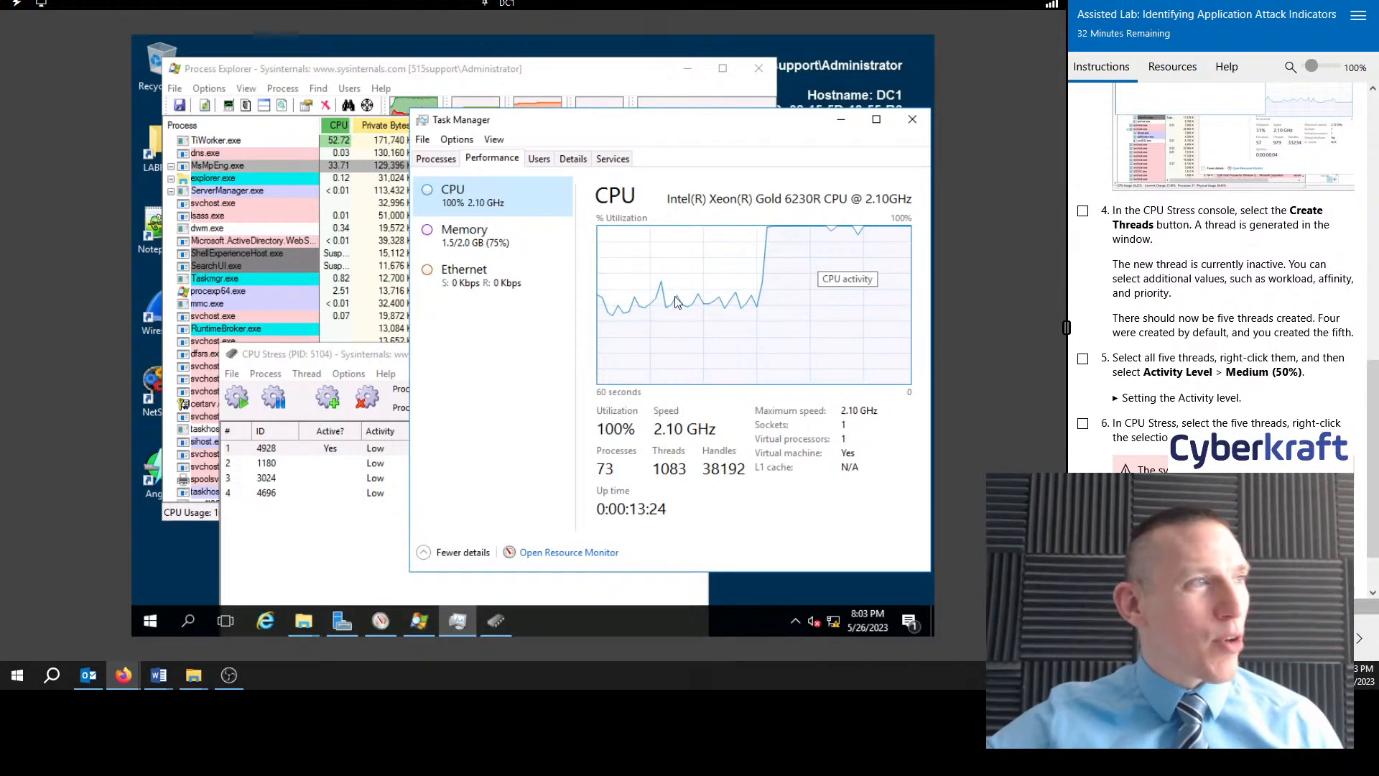
{"action": "left_click", "coordinate": [494, 246]}
{"action": "left_click", "coordinate": [492, 205]}
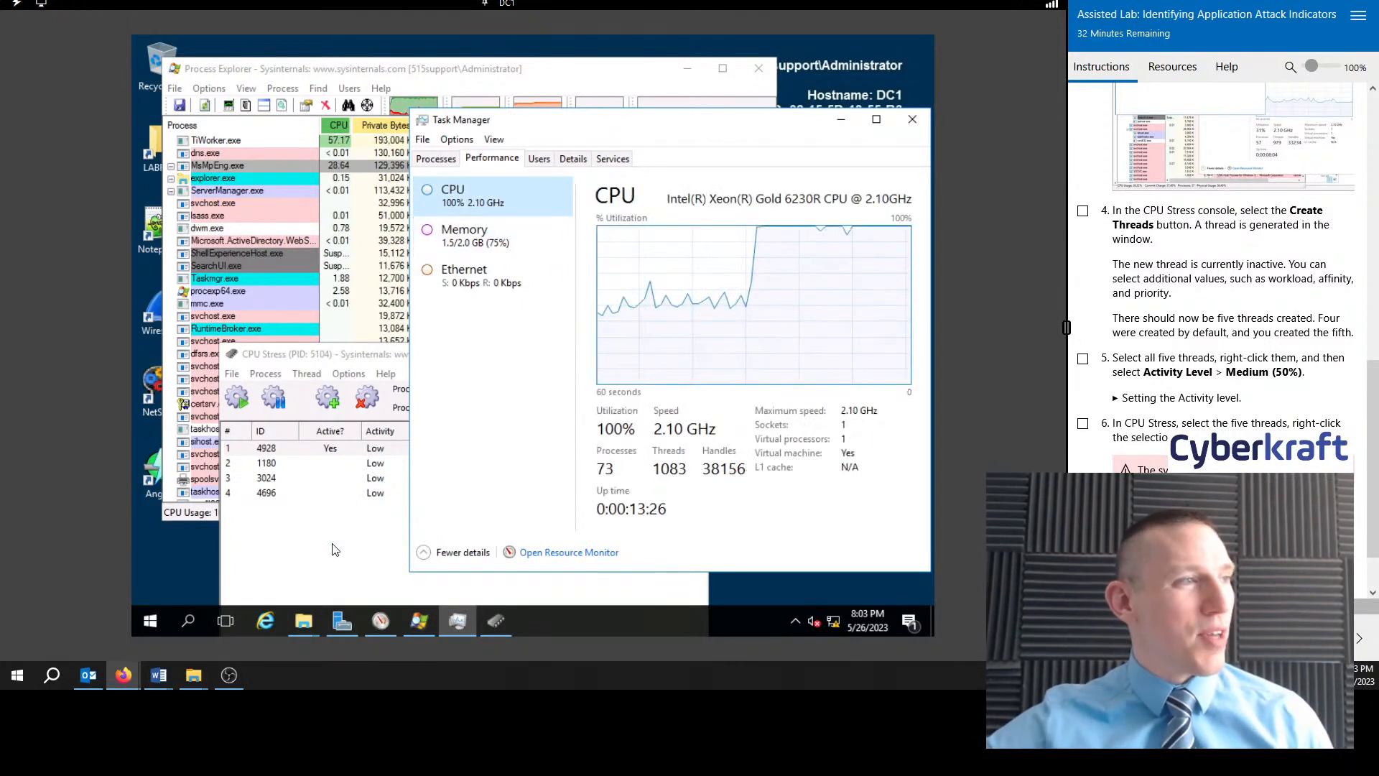
Step: Activate thread 2 in CPU Stress
{"action": "left_click", "coordinate": [342, 466]}
{"action": "left_click", "coordinate": [342, 467]}
{"action": "right_click", "coordinate": [343, 467]}
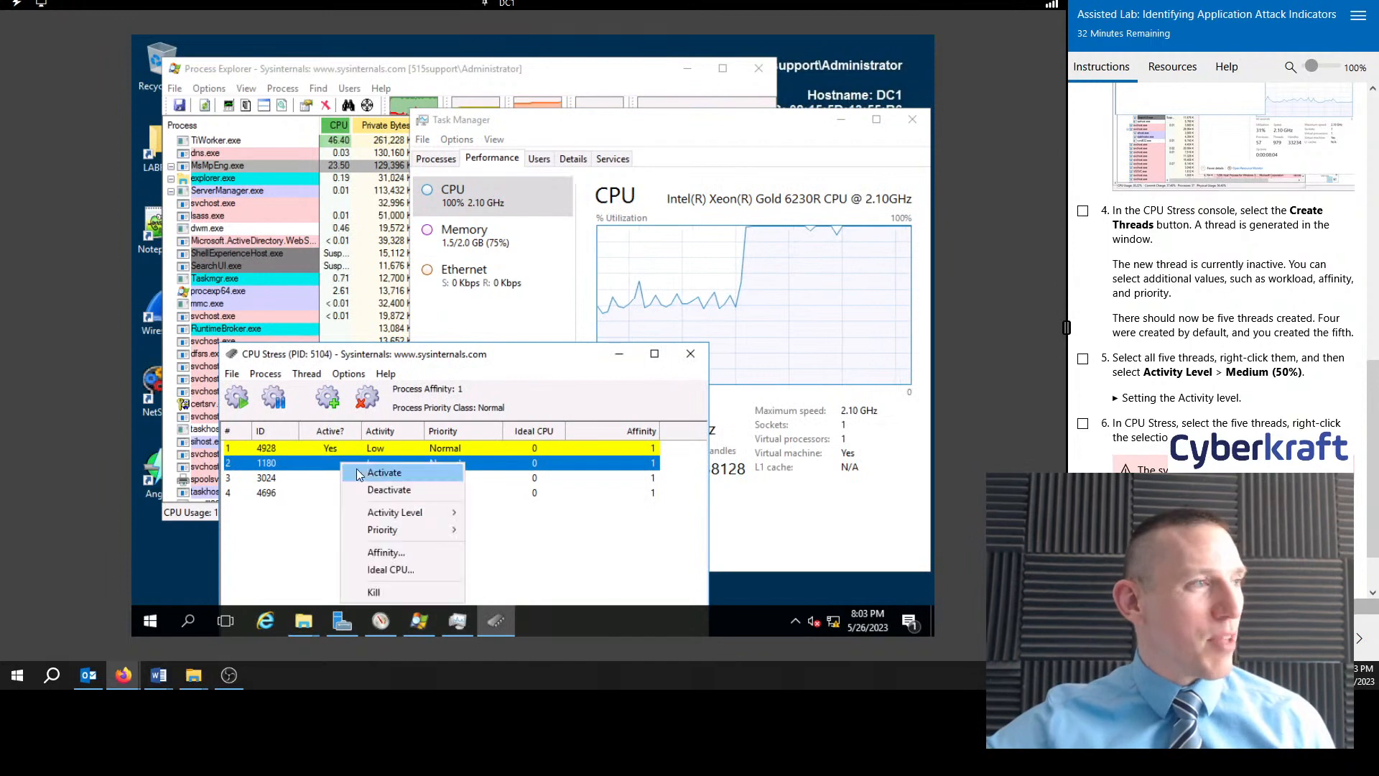
{"action": "left_click", "coordinate": [403, 474]}
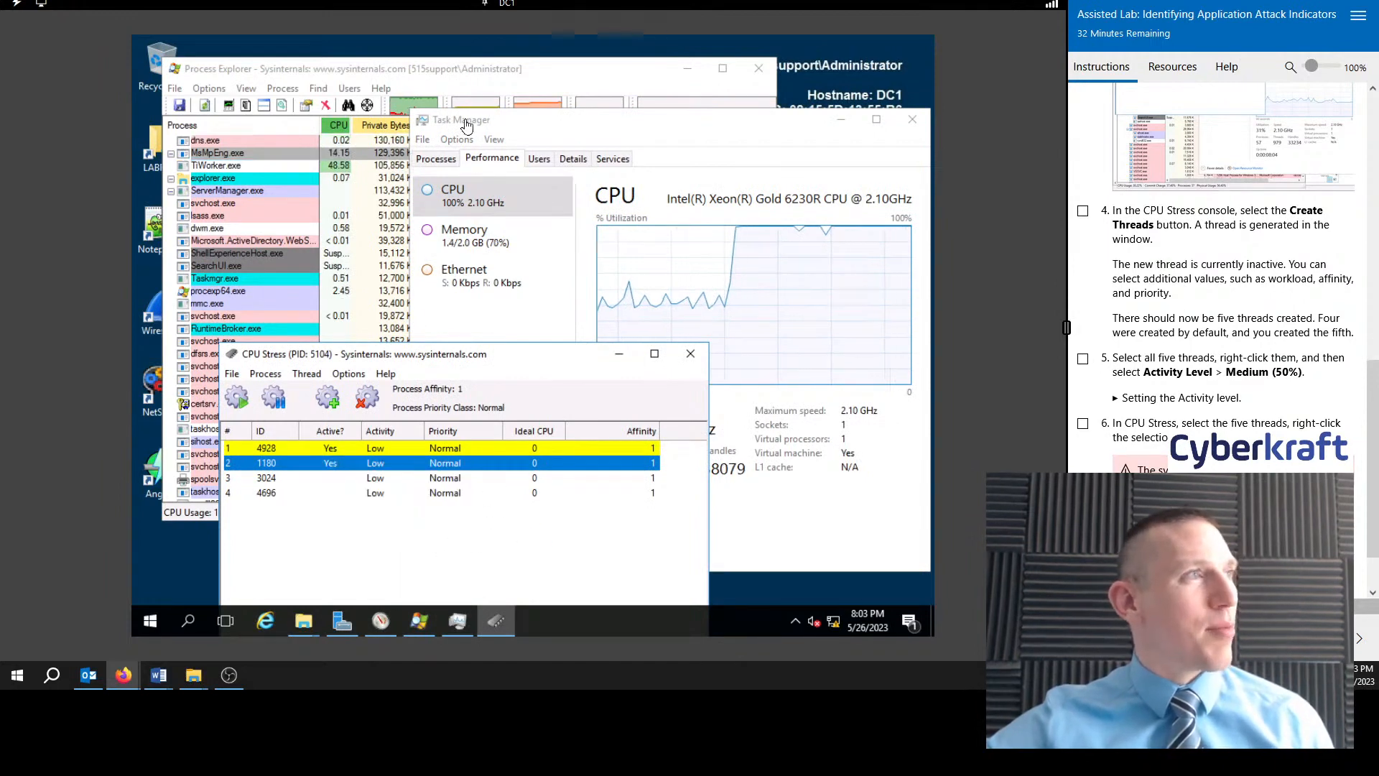
Step: Review lab steps 4 to 6 and create a fifth thread in CPU Stress
{"action": "scroll", "coordinate": [1231, 339], "scroll_direction": "down", "scroll_amount": 1}
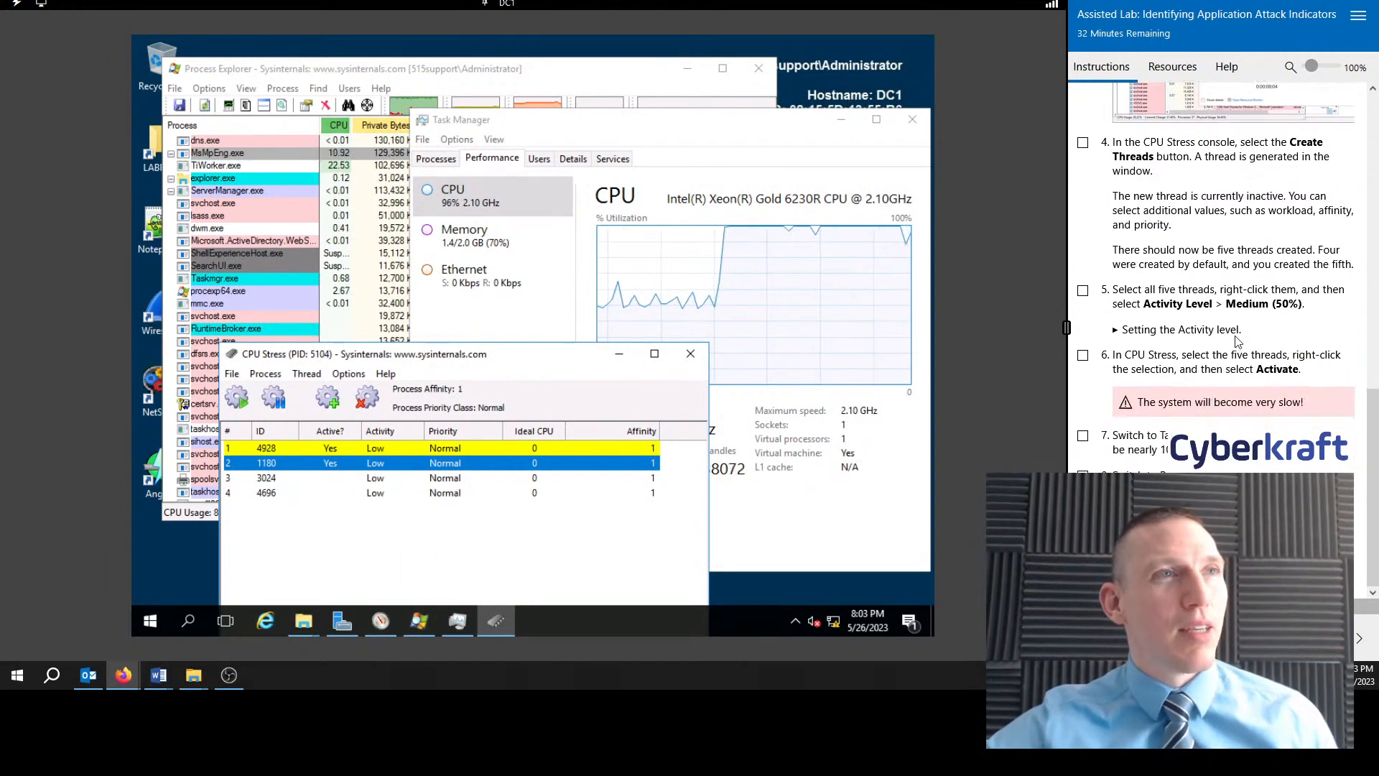
{"action": "scroll", "coordinate": [1231, 245], "scroll_direction": "up", "scroll_amount": 2}
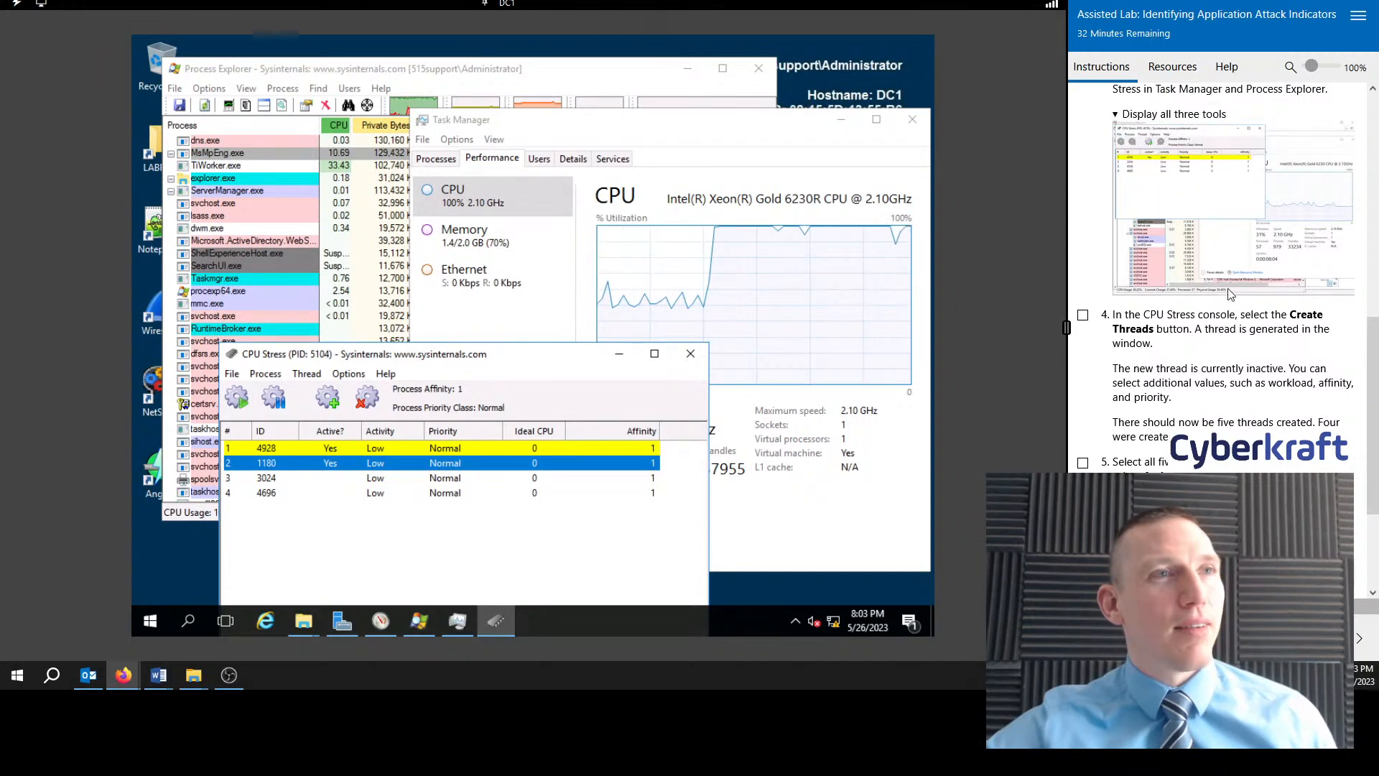
{"action": "scroll", "coordinate": [1219, 334], "scroll_direction": "down", "scroll_amount": 1}
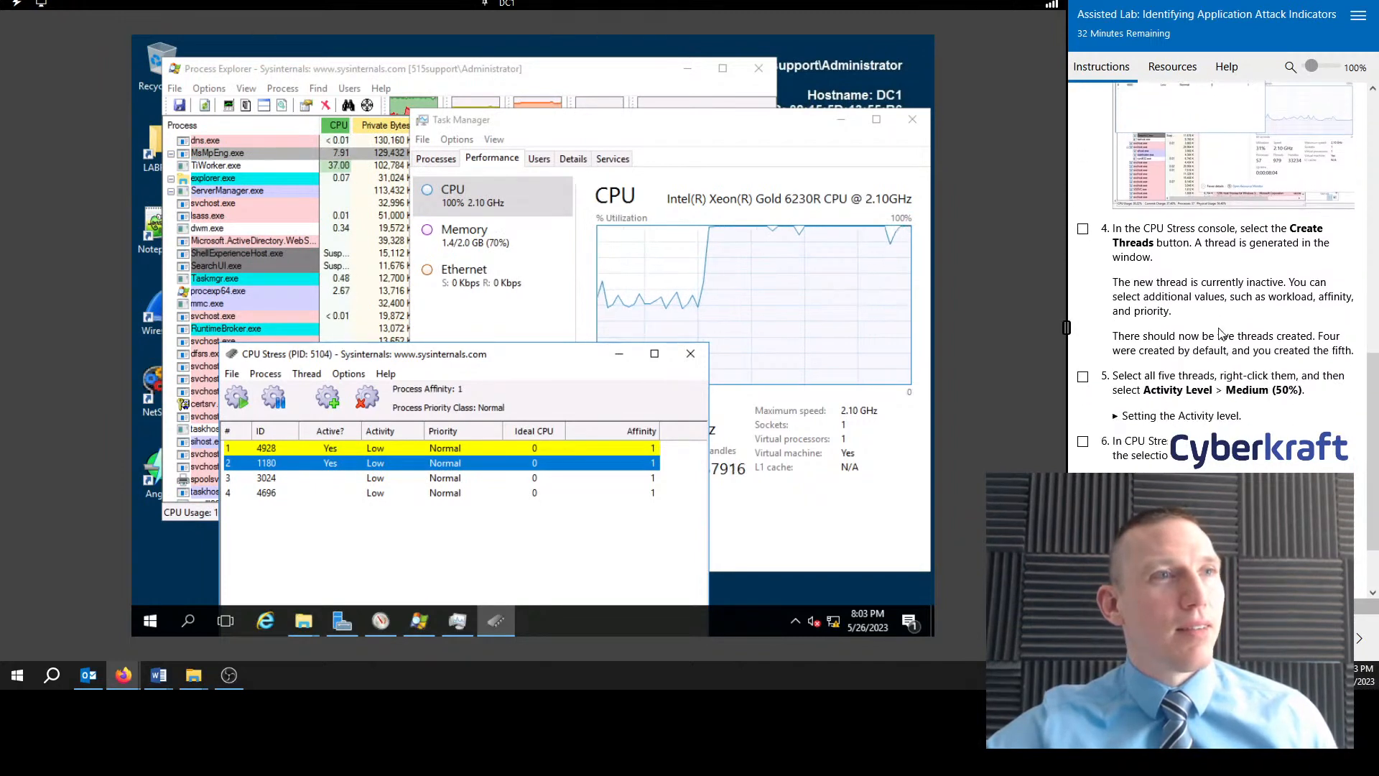
{"action": "left_click", "coordinate": [328, 396]}
Step: Activate threads 3, 4 and 5 in CPU Stress one after another
{"action": "right_click", "coordinate": [331, 478]}
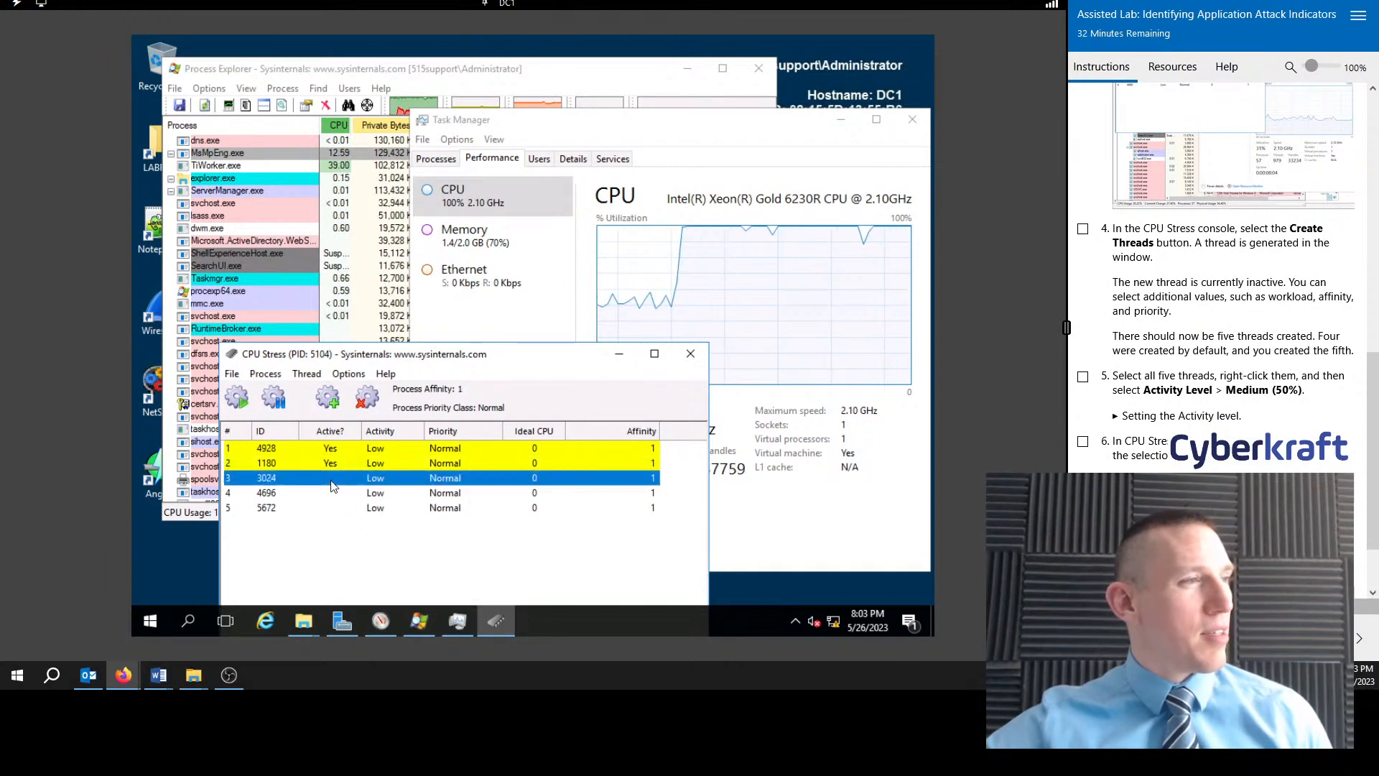
{"action": "left_click", "coordinate": [374, 349]}
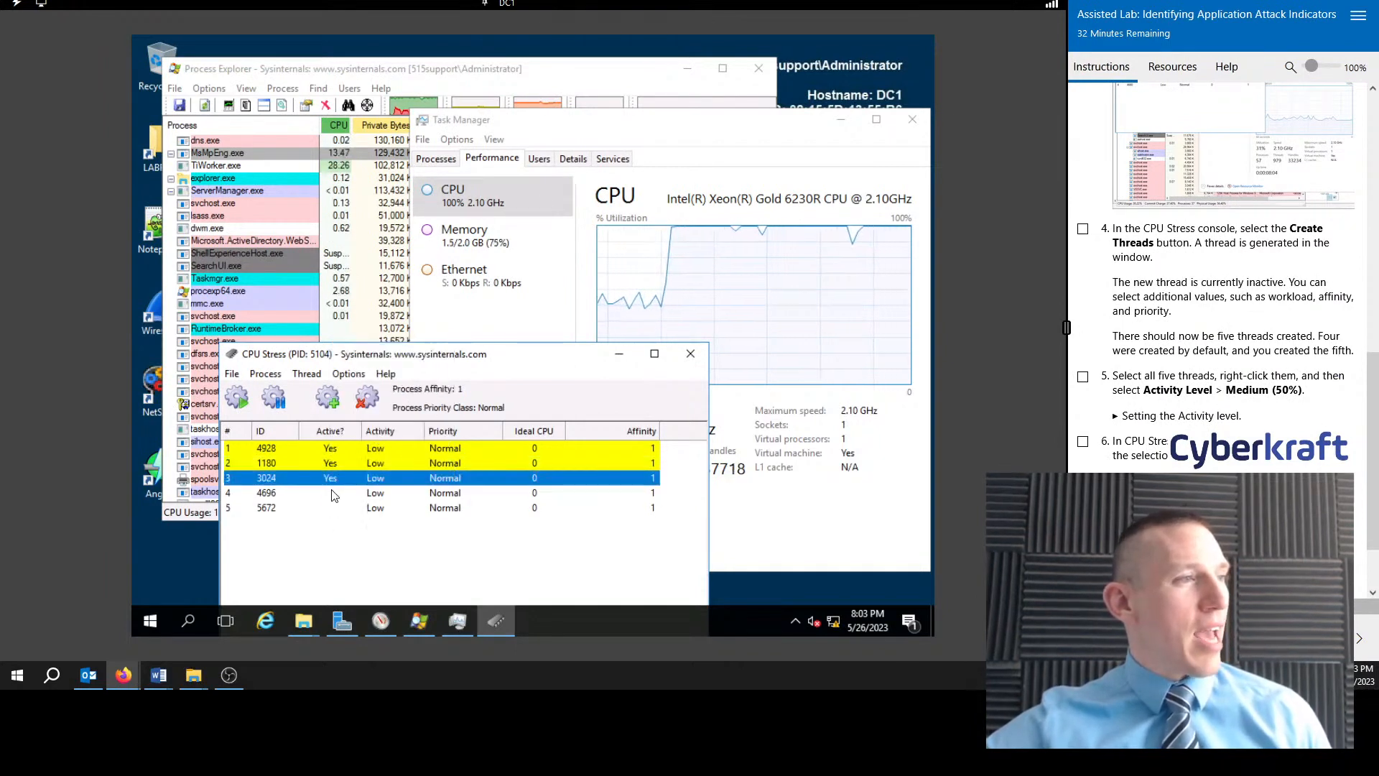
{"action": "right_click", "coordinate": [334, 493]}
{"action": "left_click", "coordinate": [380, 360]}
{"action": "right_click", "coordinate": [324, 507]}
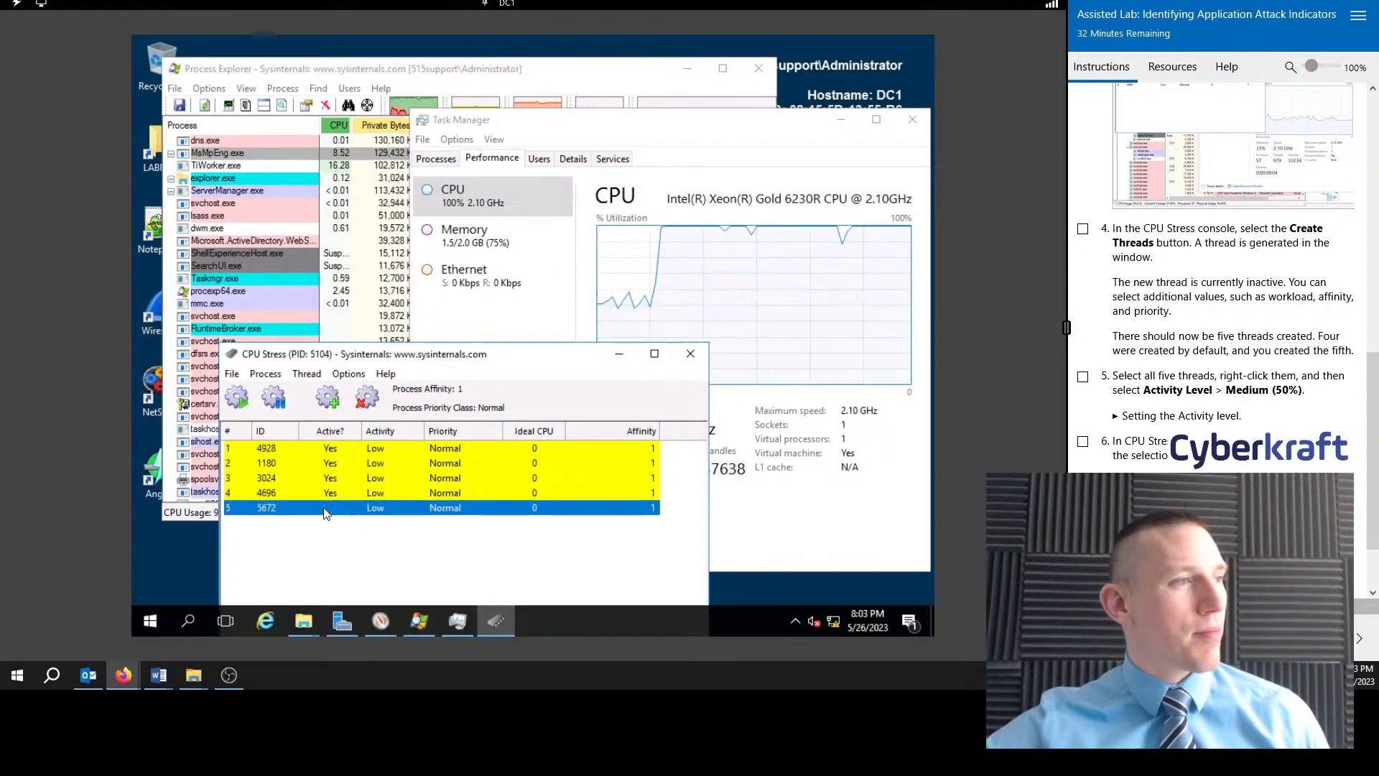
{"action": "left_click", "coordinate": [366, 374]}
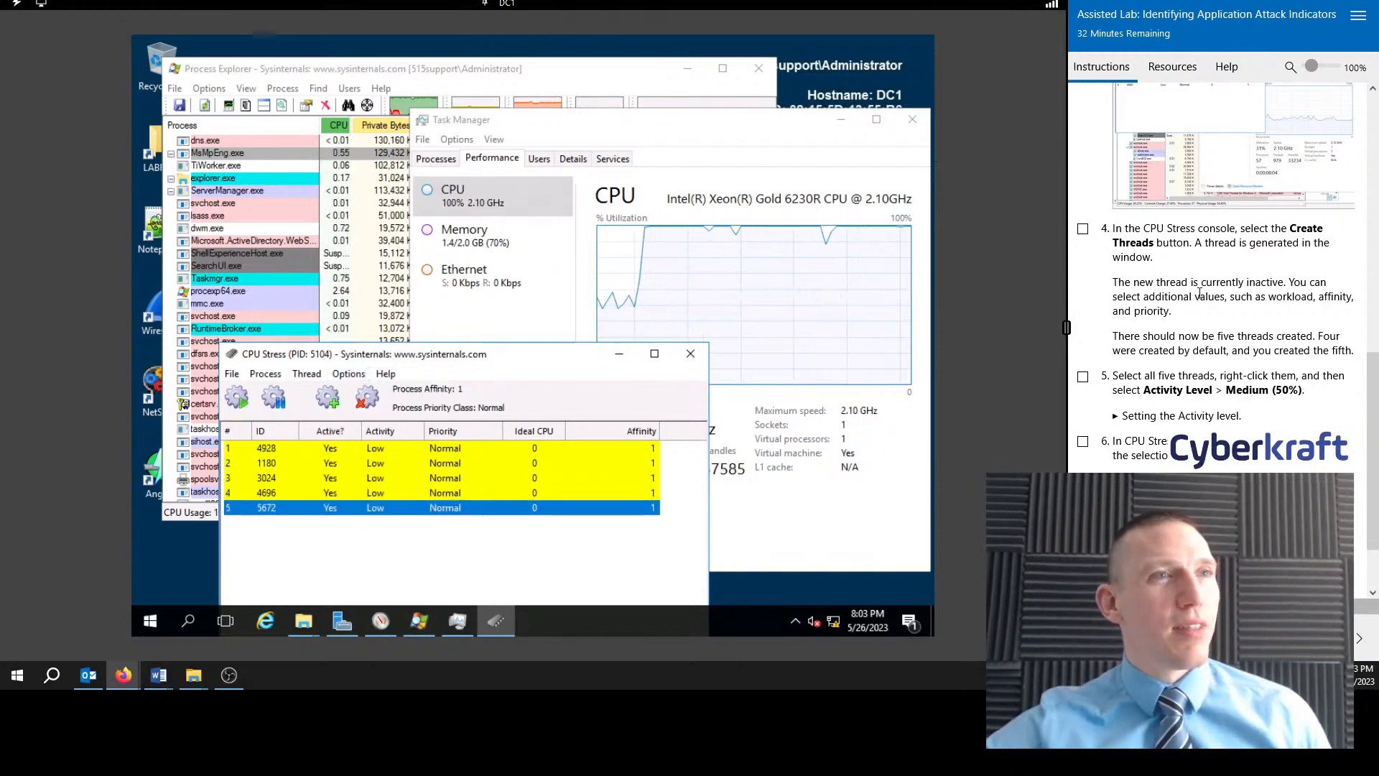
Step: Read lab step 5 and set the activity level of thread 1 to Medium (50%)
{"action": "scroll", "coordinate": [1104, 246], "scroll_direction": "down", "scroll_amount": 2}
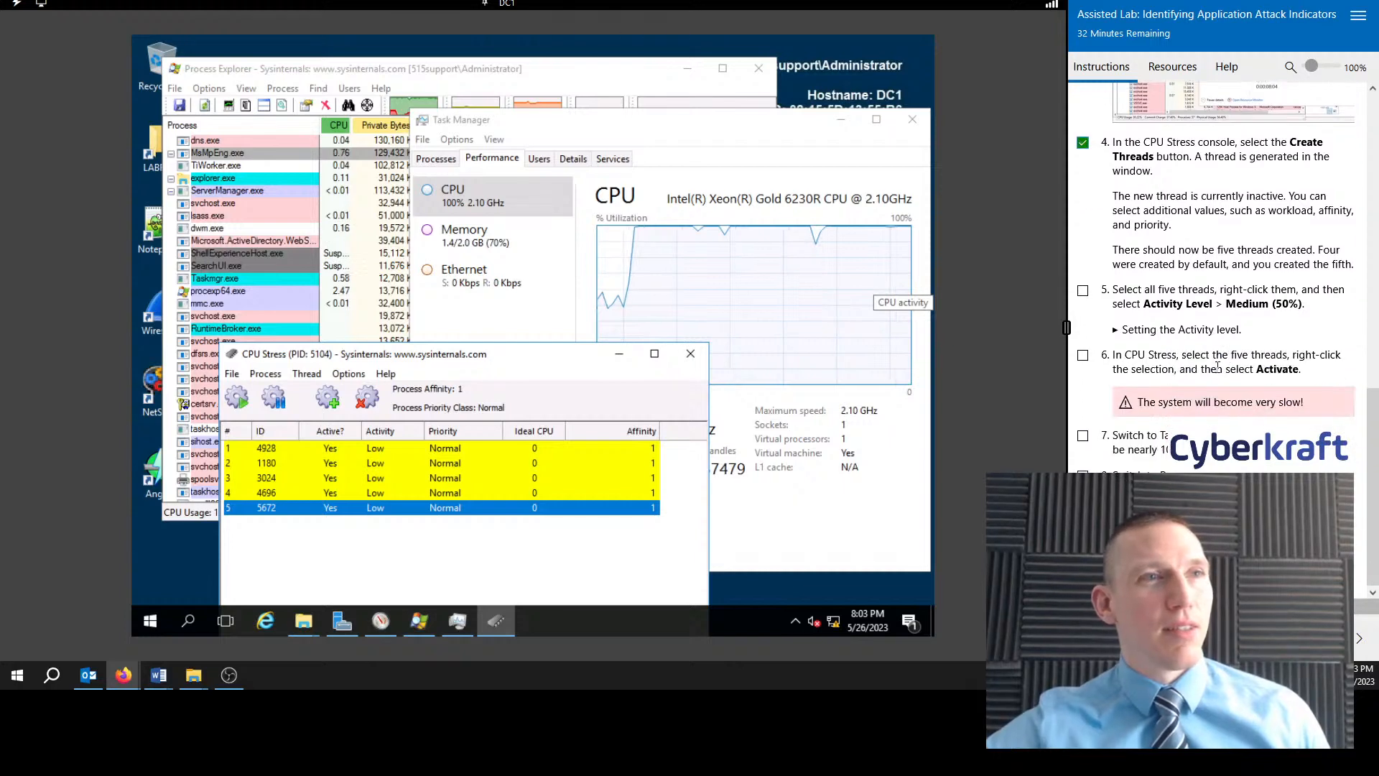
{"action": "left_click", "coordinate": [434, 451]}
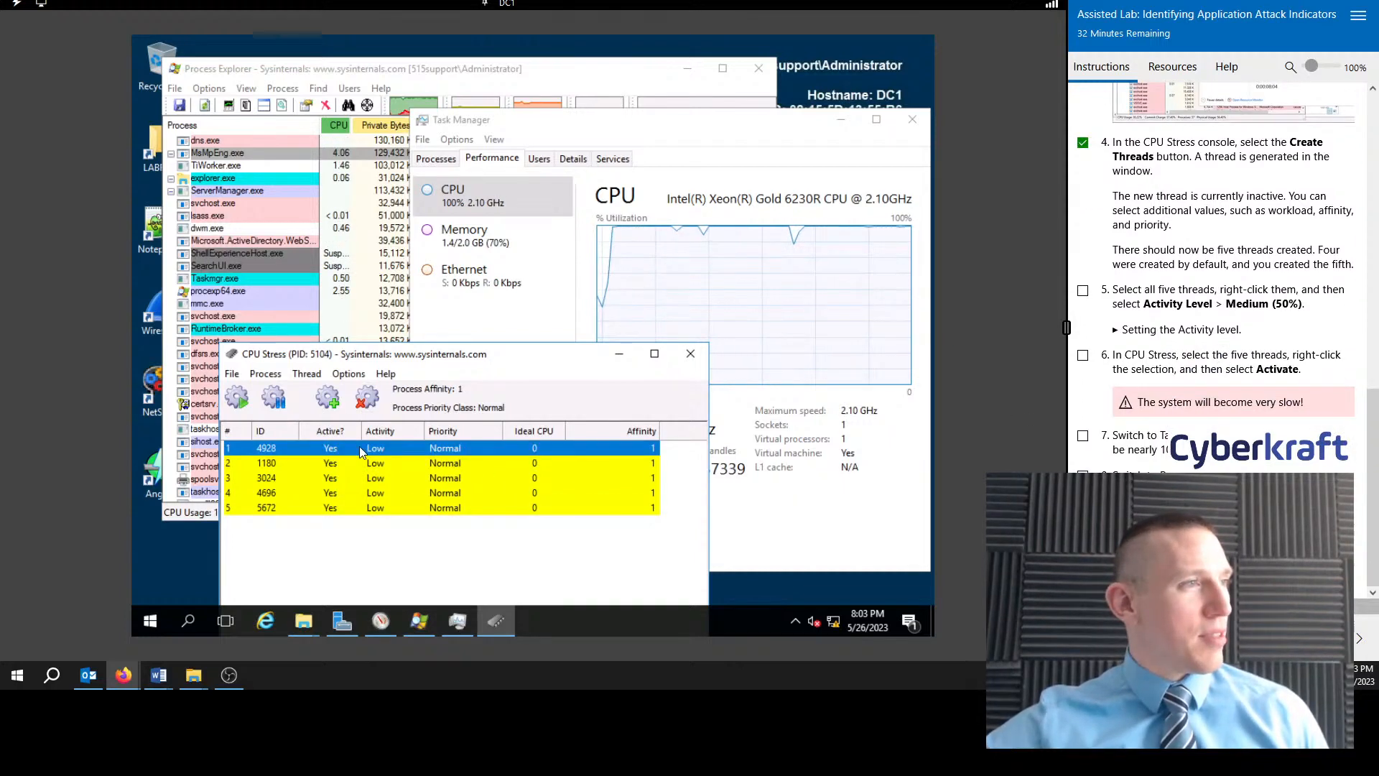
{"action": "left_click", "coordinate": [306, 374]}
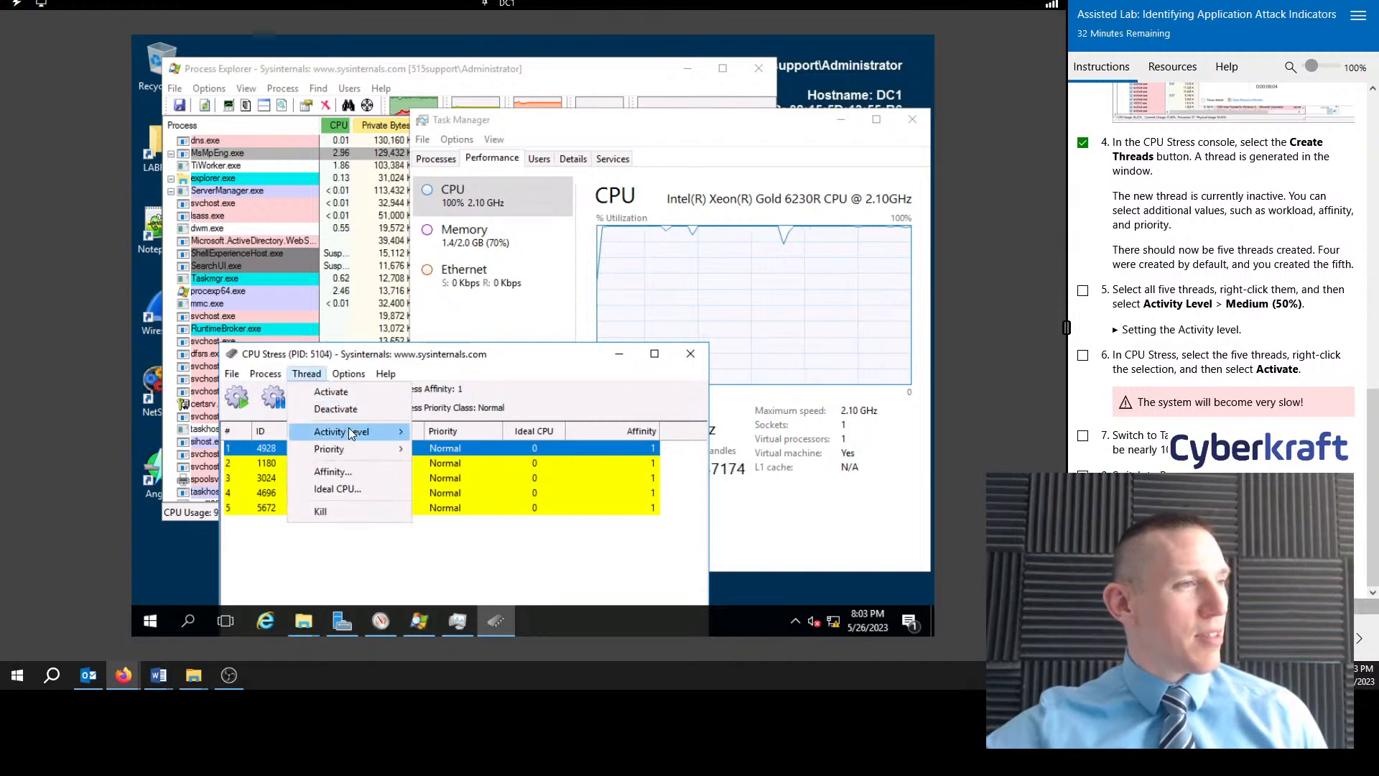
{"action": "mouse_move", "coordinate": [349, 433]}
{"action": "left_click", "coordinate": [464, 446]}
Step: Select threads 2 to 5 together, set their activity level to Medium (50%), and clear the selection
{"action": "left_click", "coordinate": [354, 464]}
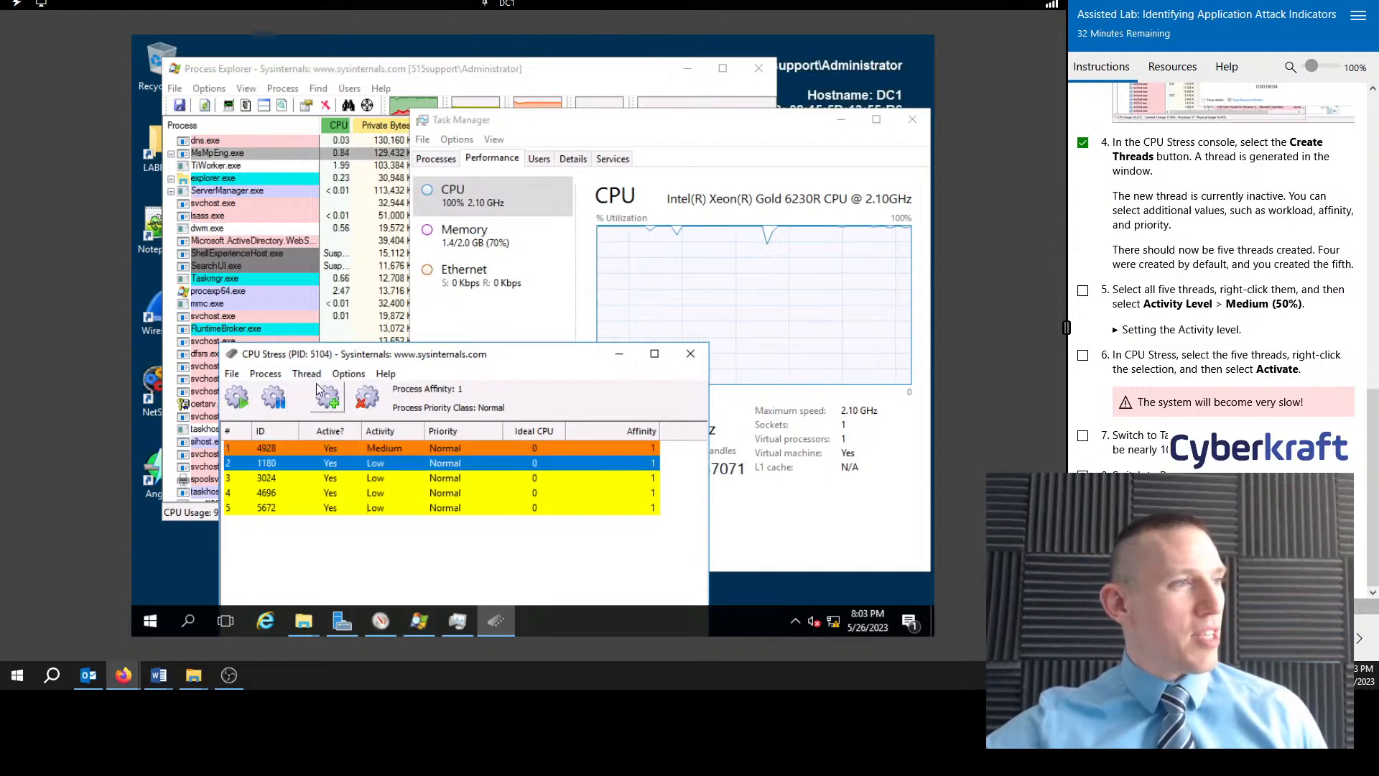
{"action": "left_click", "coordinate": [379, 511], "text": "shift"}
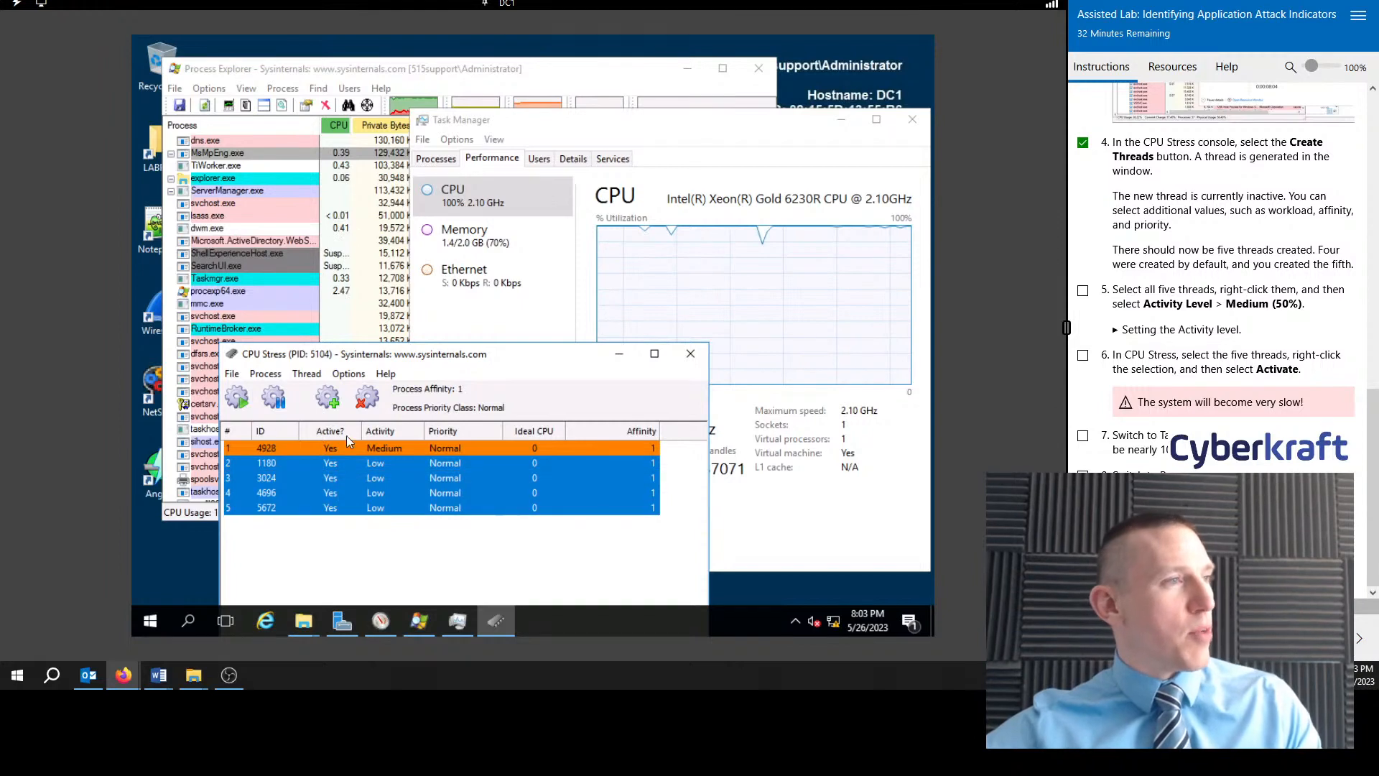
{"action": "left_click", "coordinate": [307, 373]}
{"action": "mouse_move", "coordinate": [340, 433]}
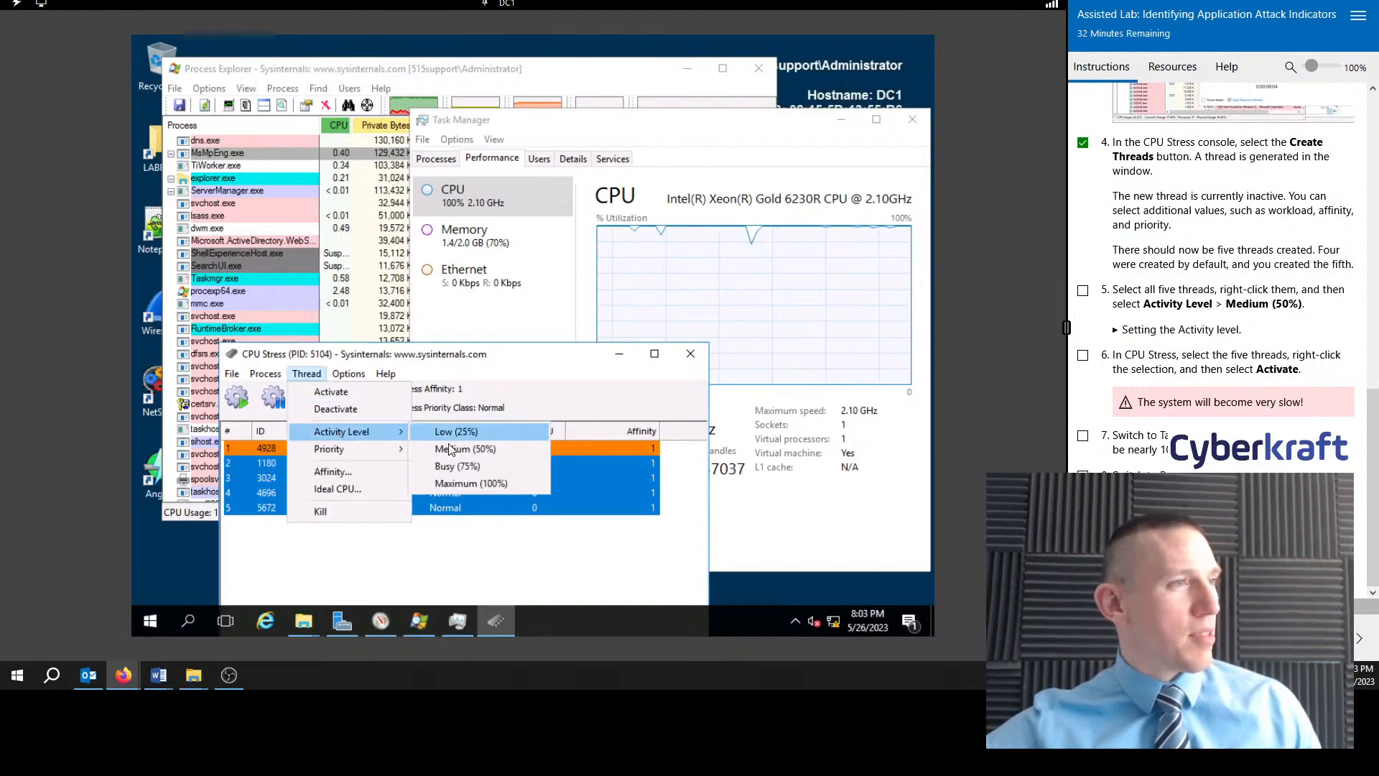
{"action": "left_click", "coordinate": [453, 448]}
{"action": "left_click", "coordinate": [485, 573]}
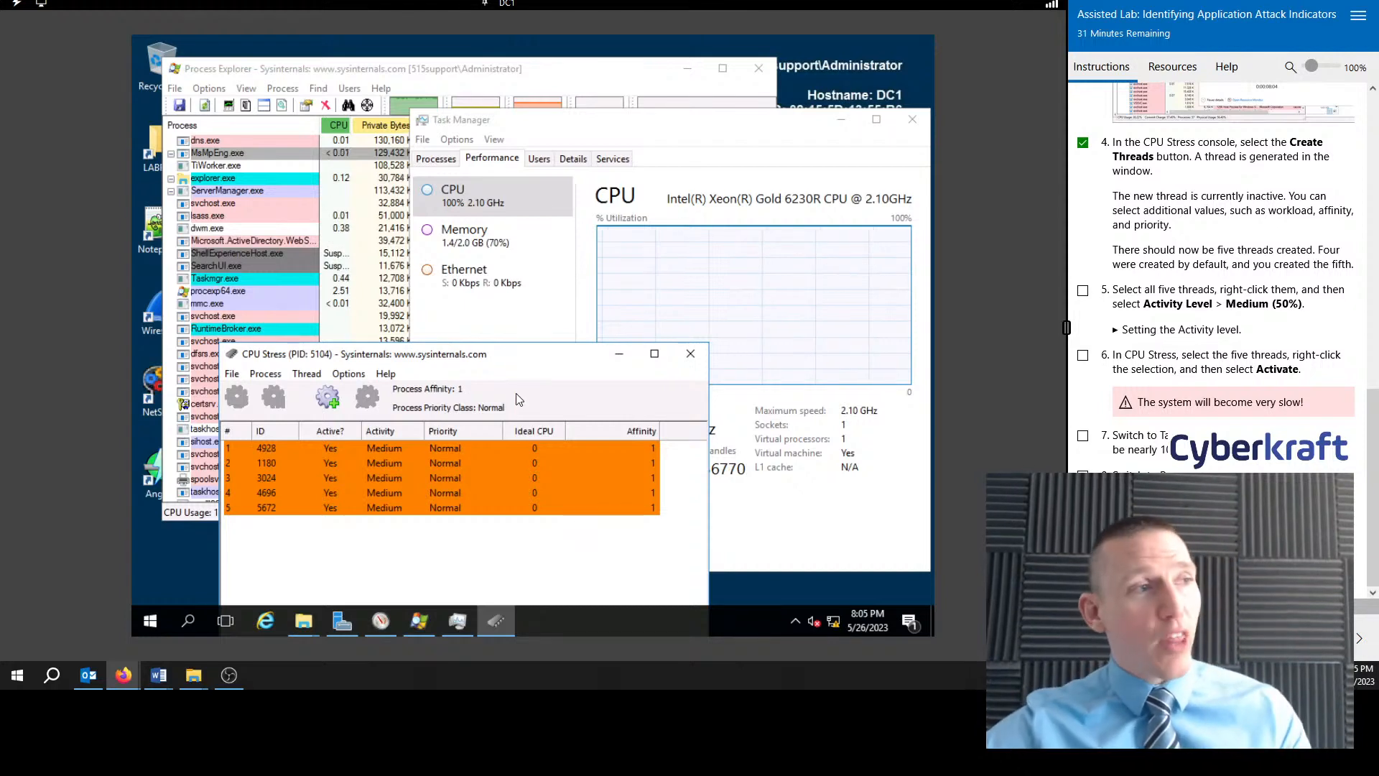
Step: Terminate all five threads in CPU Stress
{"action": "left_click", "coordinate": [437, 450]}
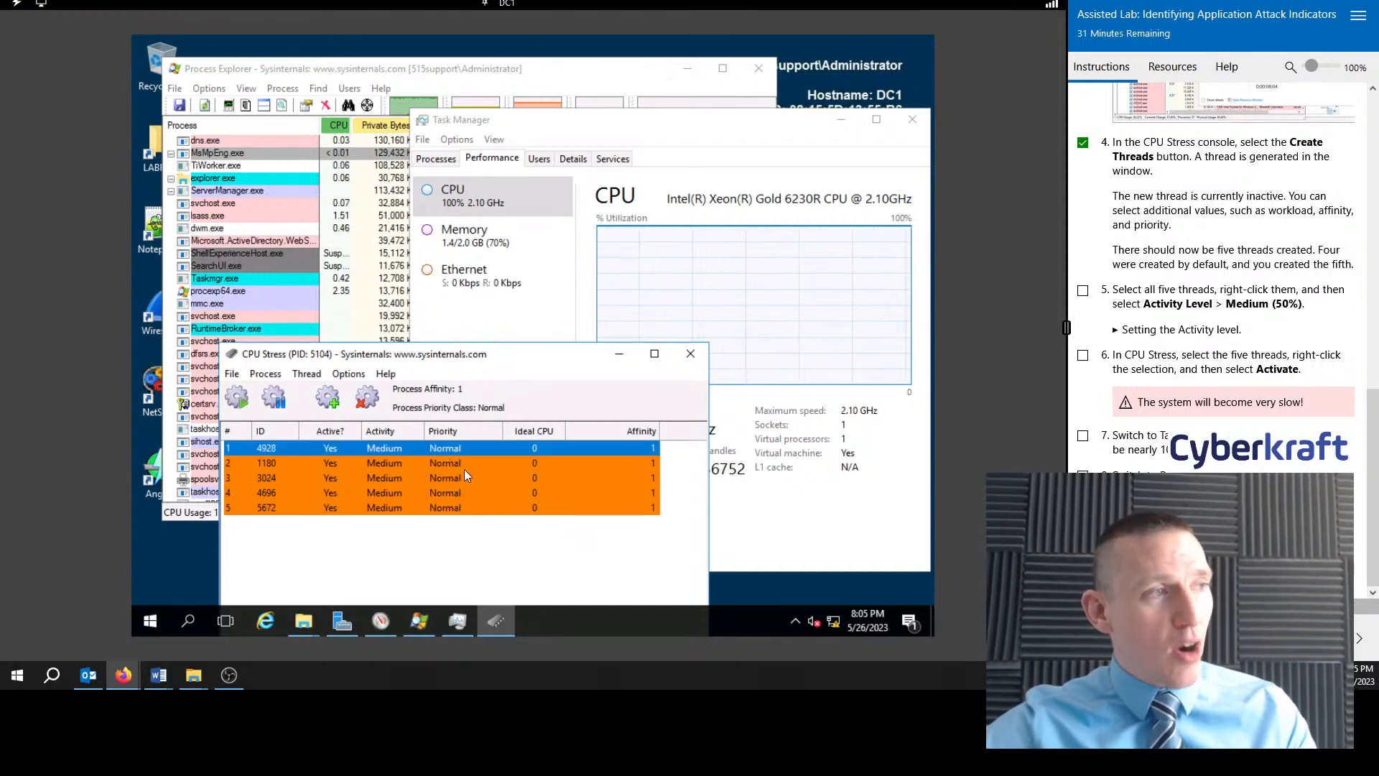
{"action": "left_click", "coordinate": [454, 512], "text": "shift"}
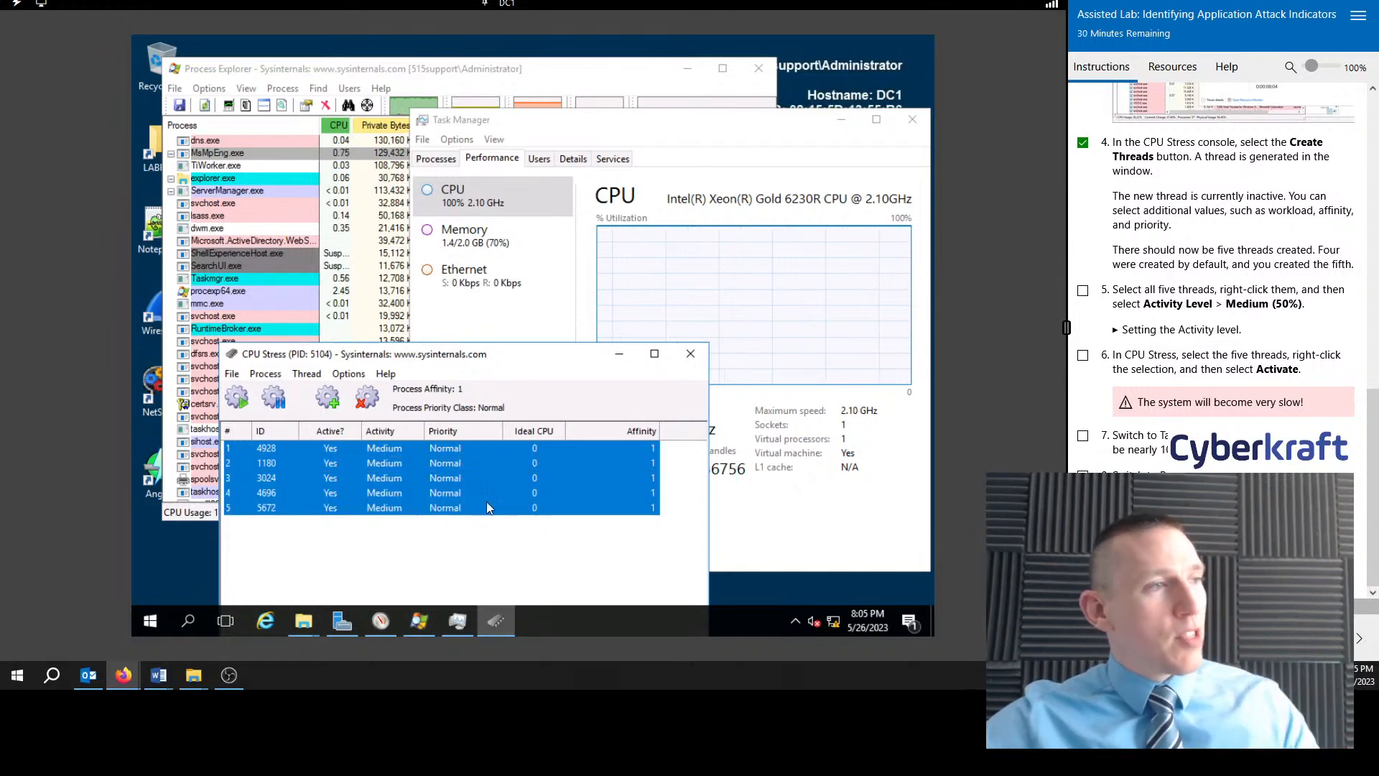
{"action": "left_click", "coordinate": [368, 402]}
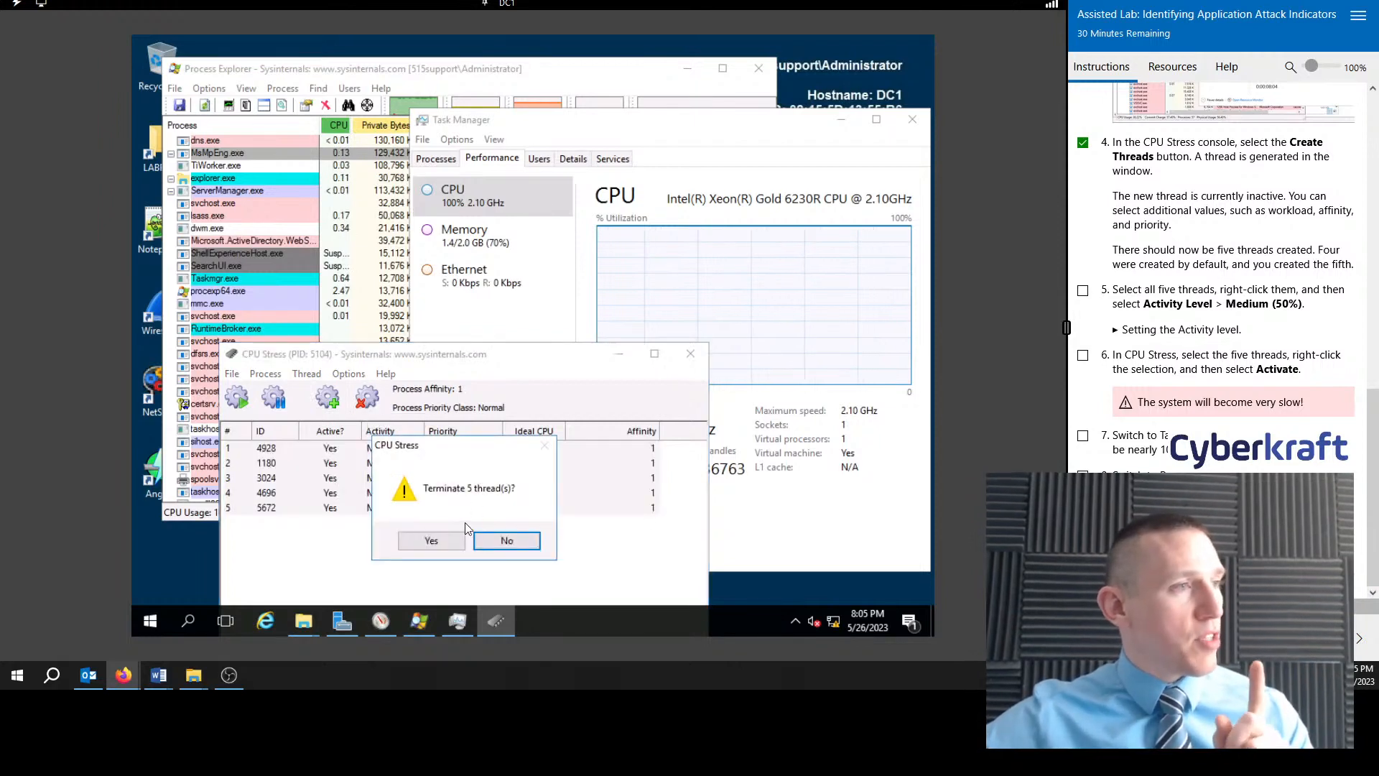
{"action": "left_click", "coordinate": [432, 540]}
Step: Check the CPU and memory graphs in Task Manager and the top processes in Process Explorer with no stress threads running
{"action": "left_click", "coordinate": [719, 301]}
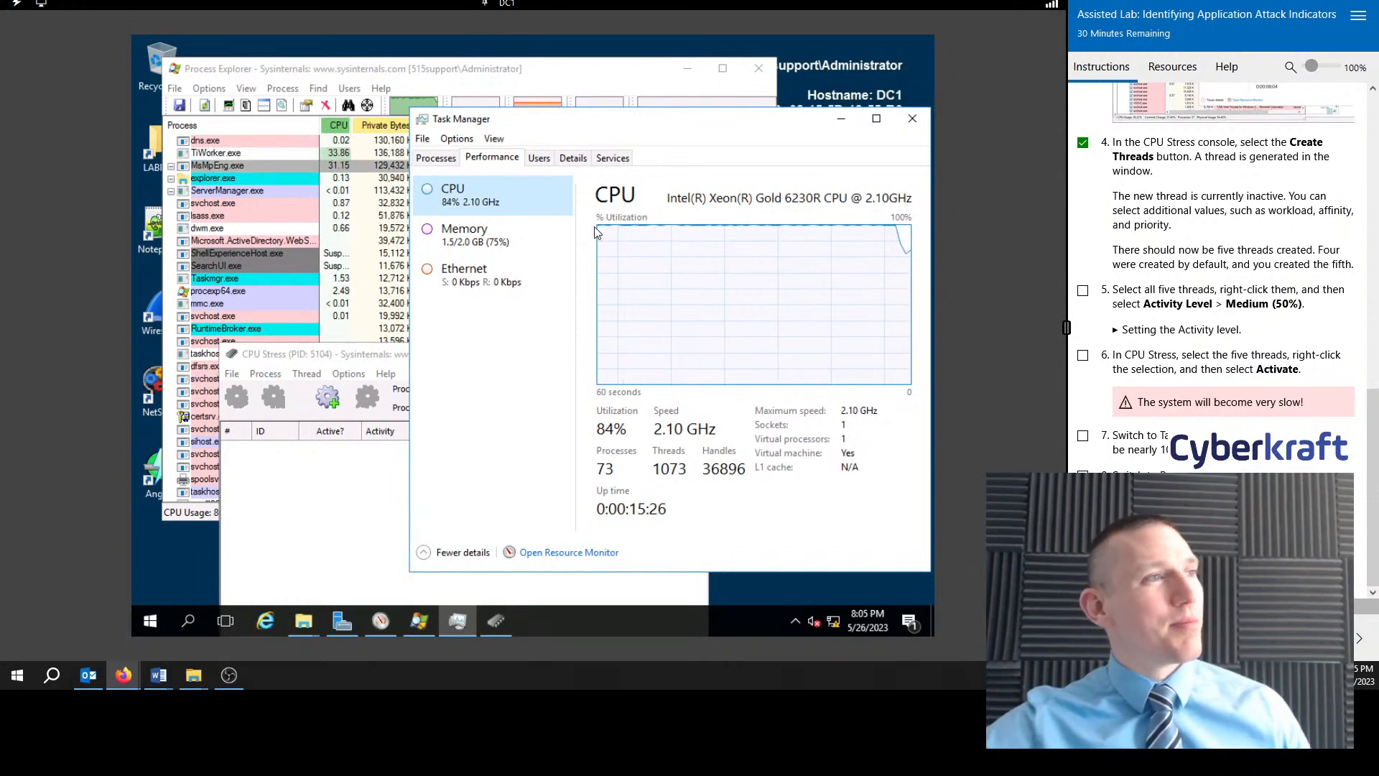
{"action": "left_click", "coordinate": [463, 237]}
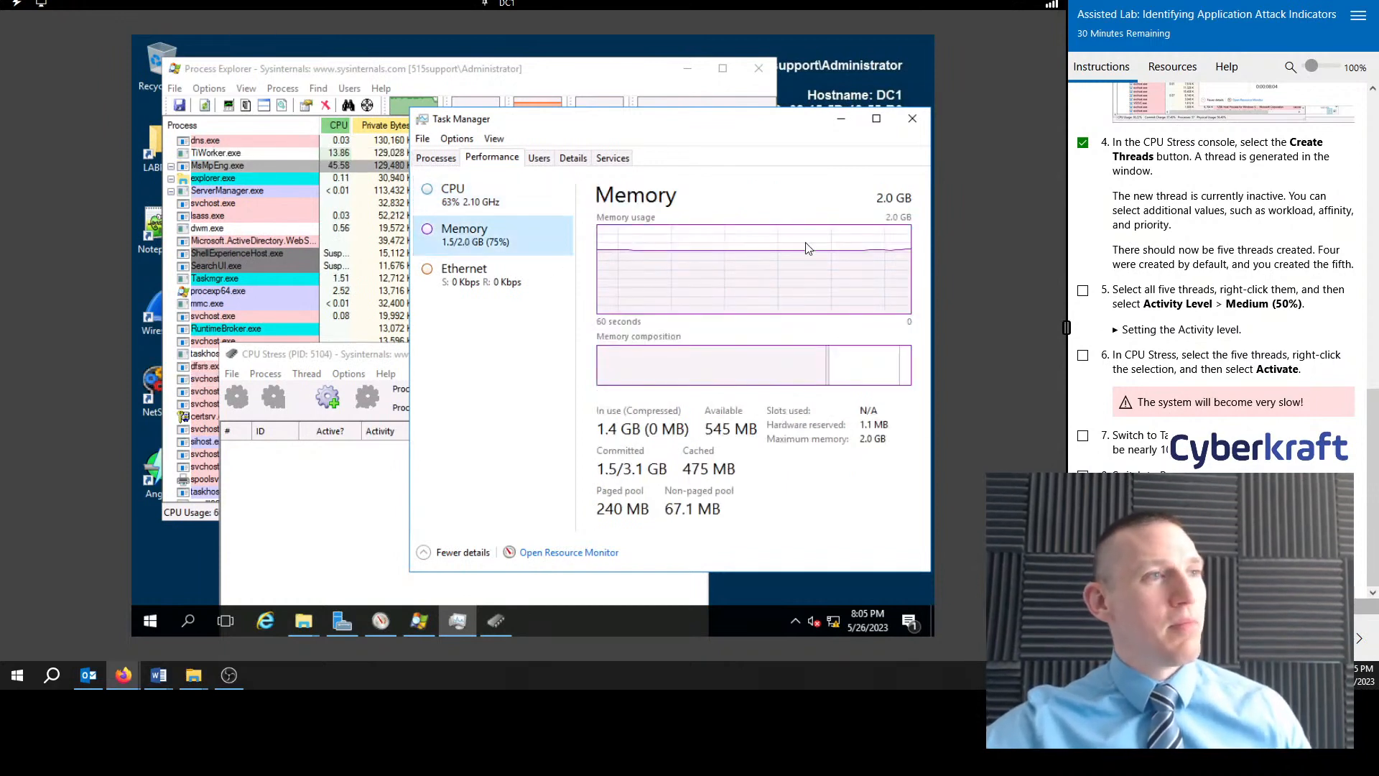
{"action": "left_click", "coordinate": [324, 81]}
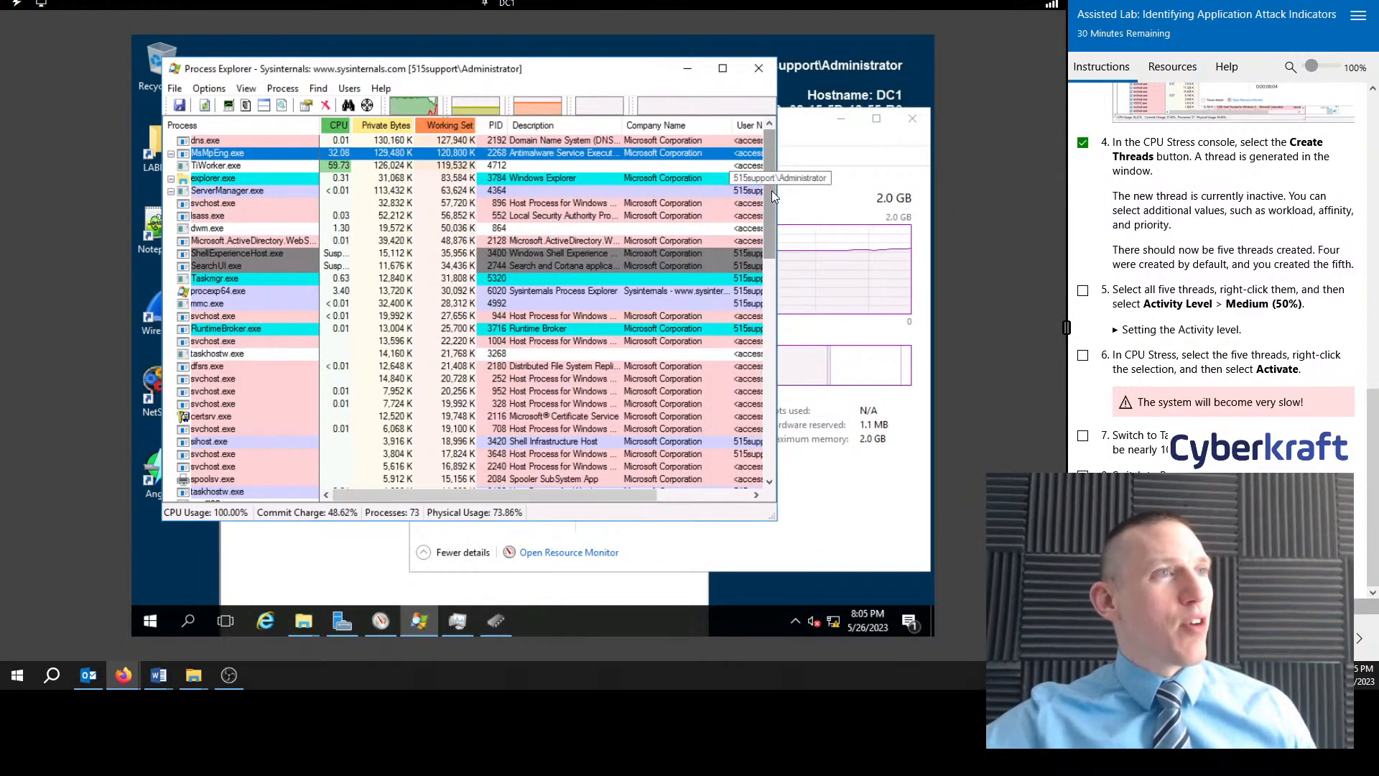
{"action": "left_click", "coordinate": [782, 200]}
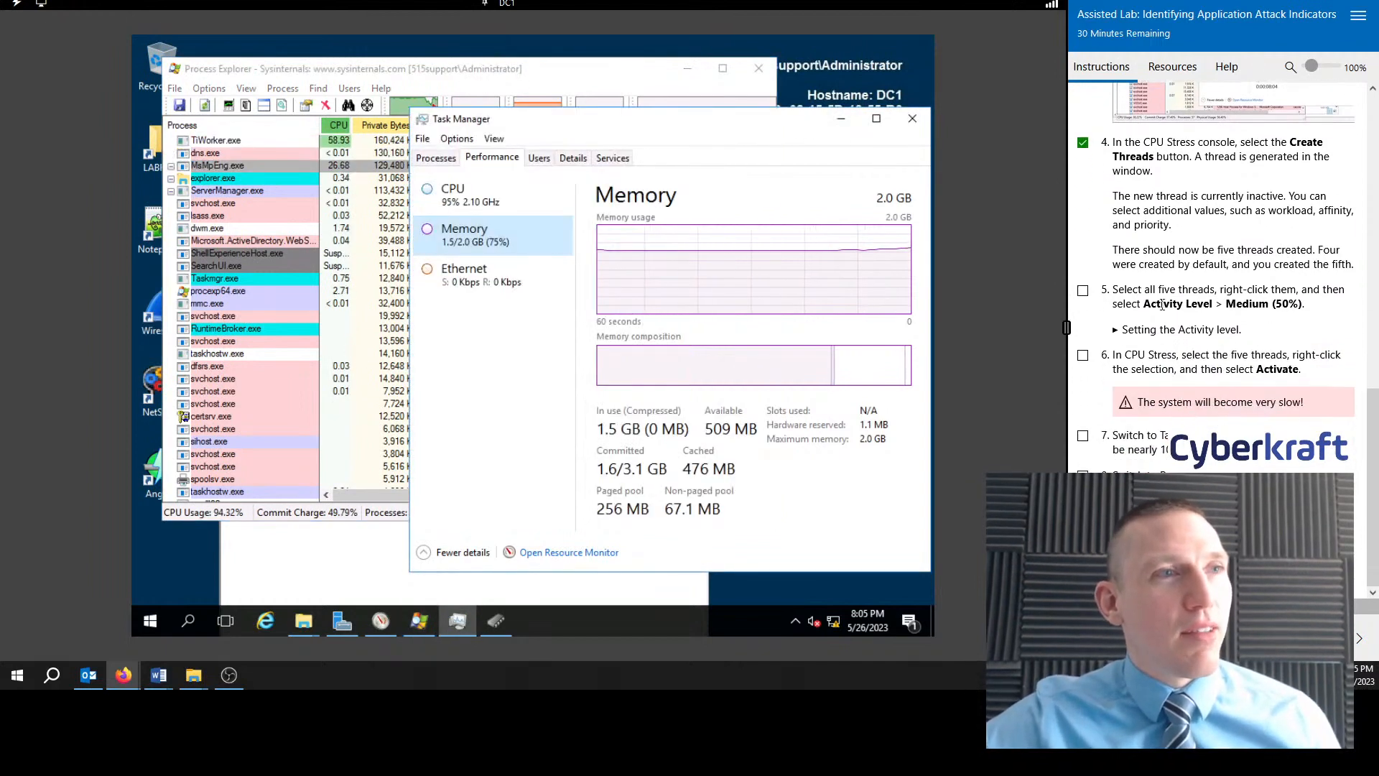
Step: Mark lab steps 5 to 7 as complete and bring Performance Monitor and Task Manager into view
{"action": "left_click", "coordinate": [1083, 290]}
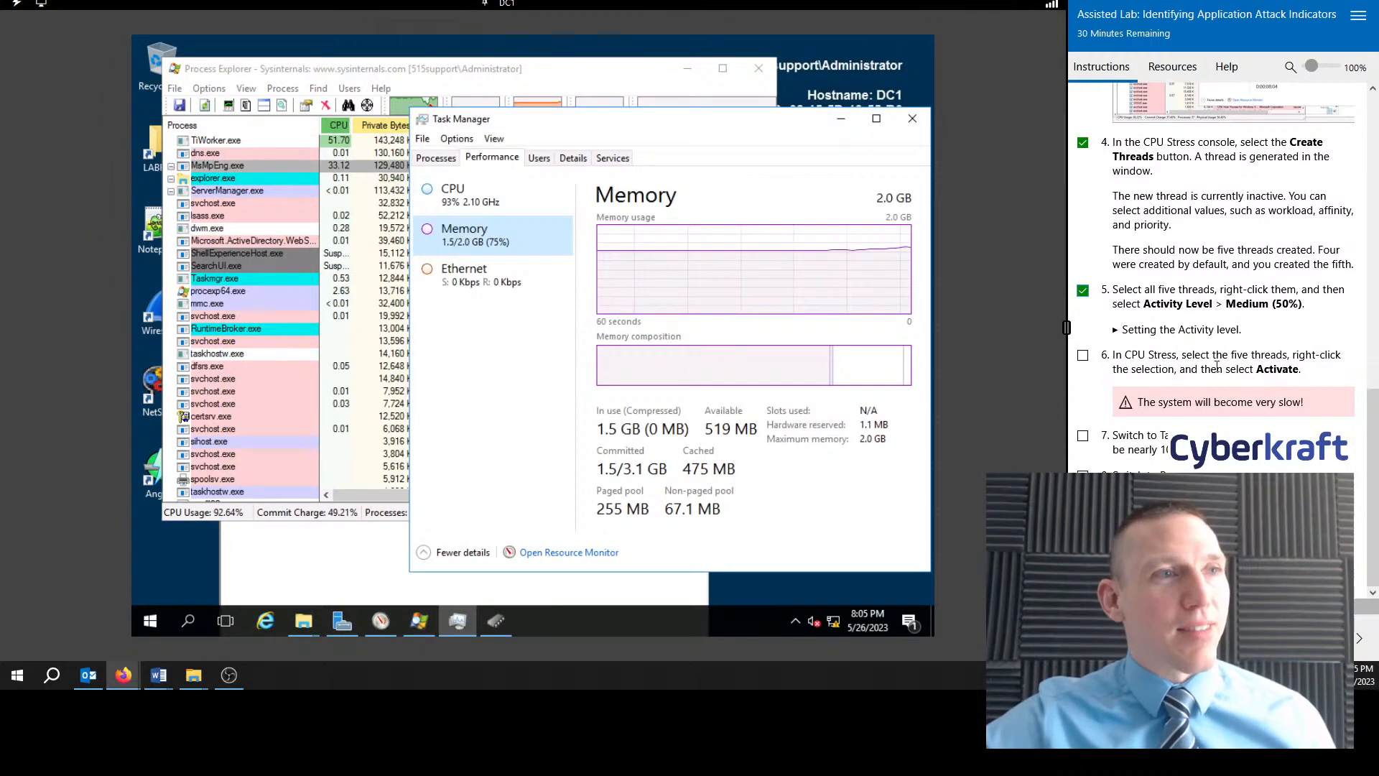
{"action": "left_click", "coordinate": [1082, 355]}
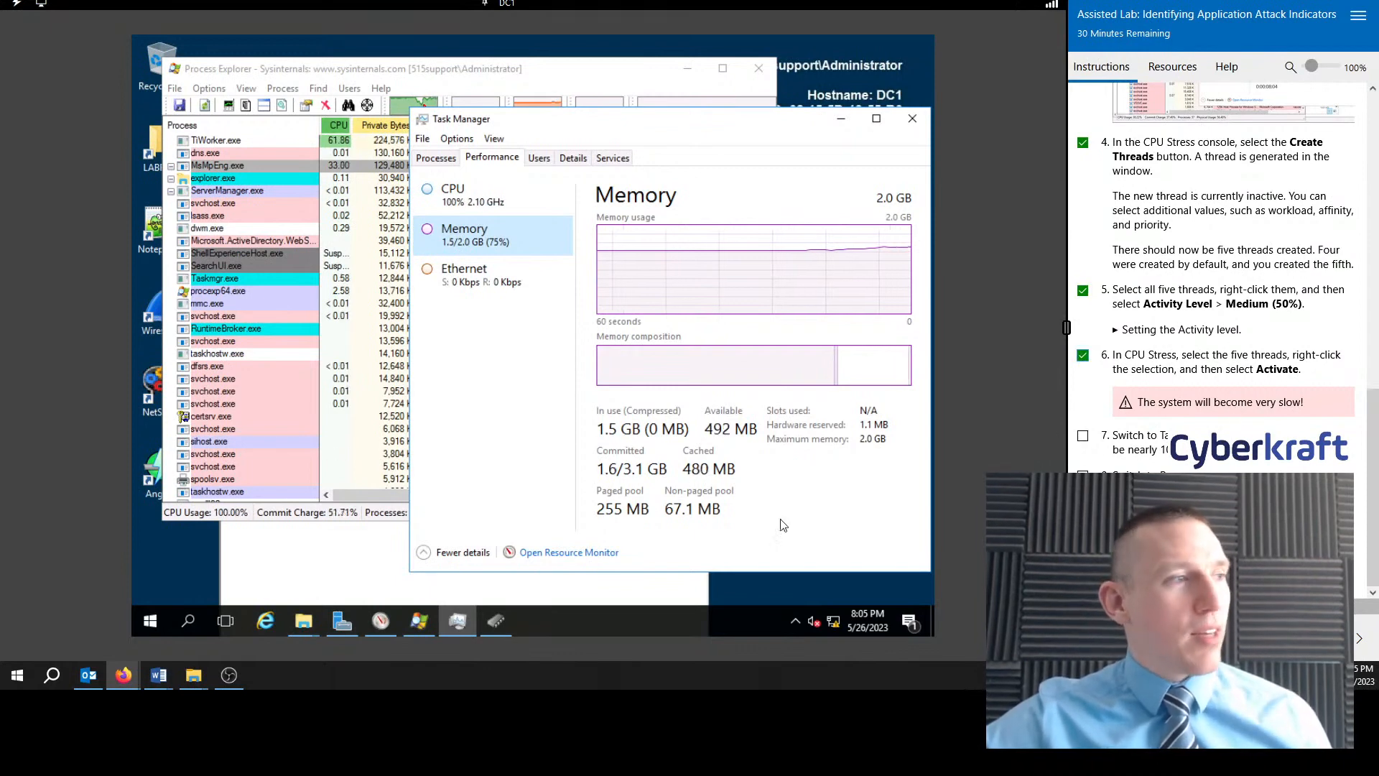
{"action": "left_click", "coordinate": [358, 622]}
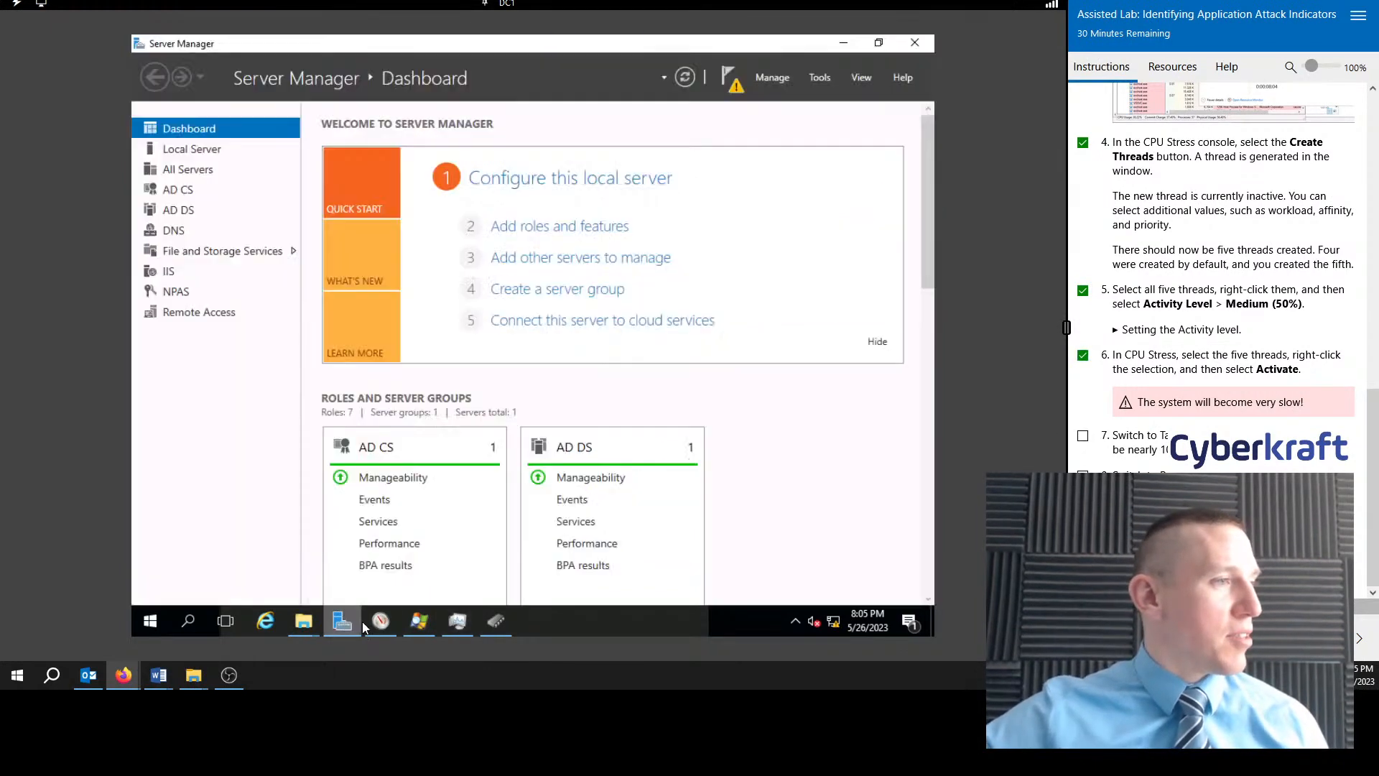
{"action": "left_click", "coordinate": [381, 620]}
{"action": "left_click", "coordinate": [457, 620]}
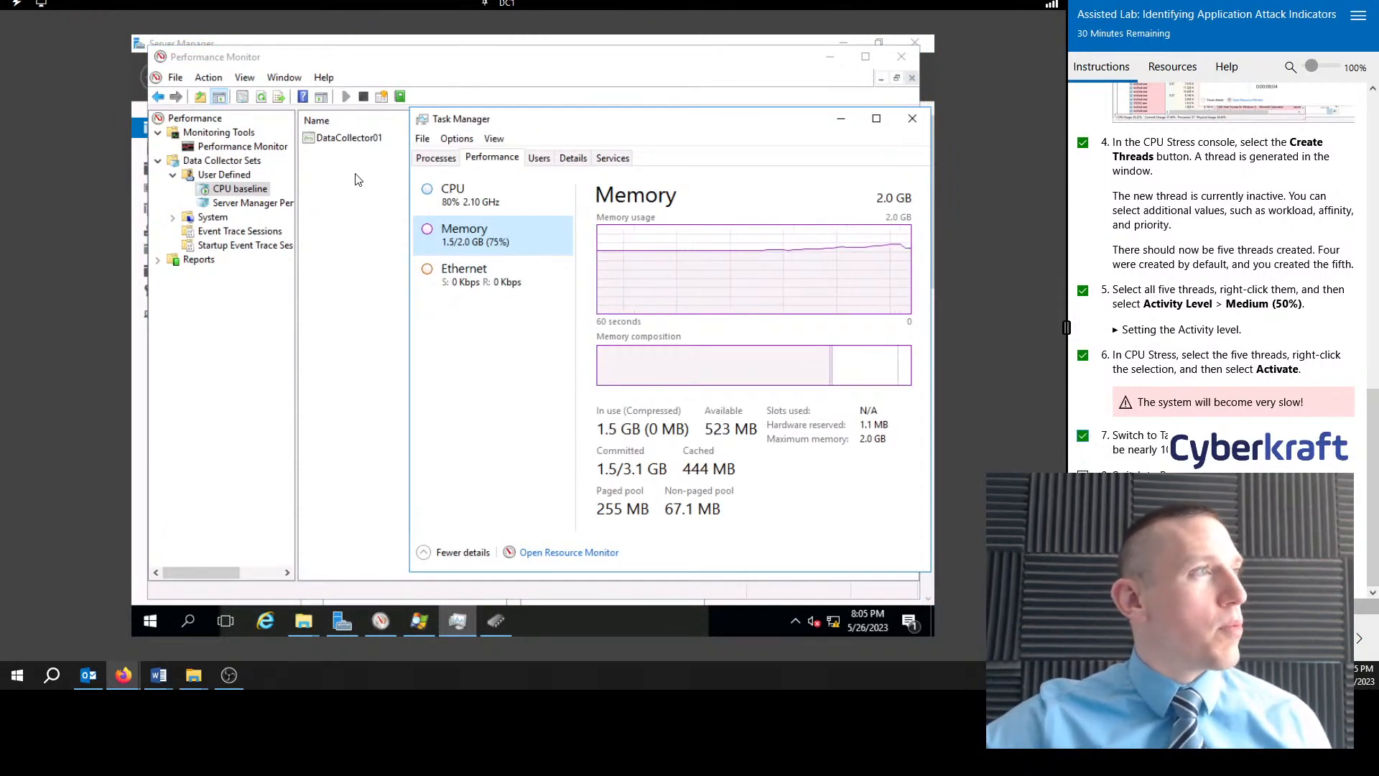
Step: Switch to Performance Monitor and stop the CPU baseline data collector set
{"action": "left_click", "coordinate": [347, 140]}
{"action": "left_click", "coordinate": [347, 140]}
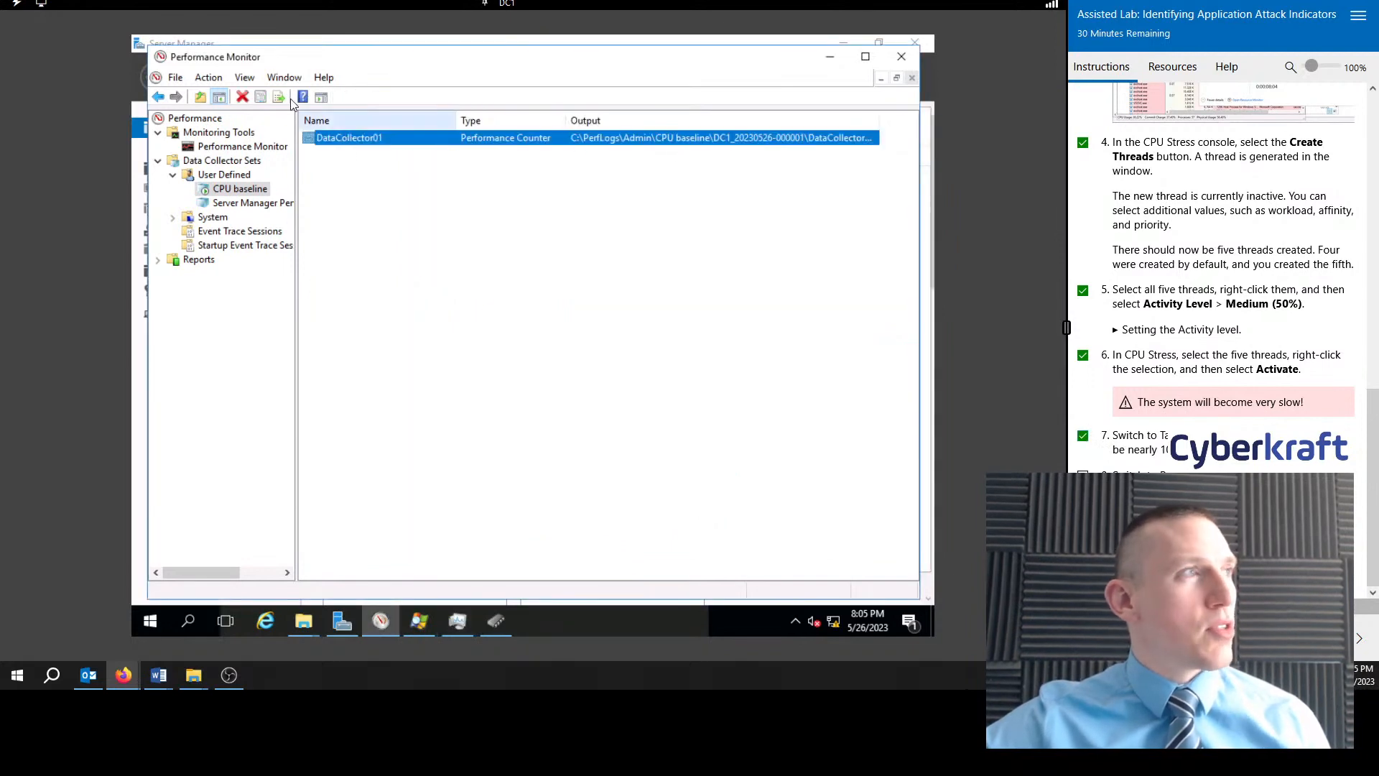
{"action": "left_click", "coordinate": [236, 190]}
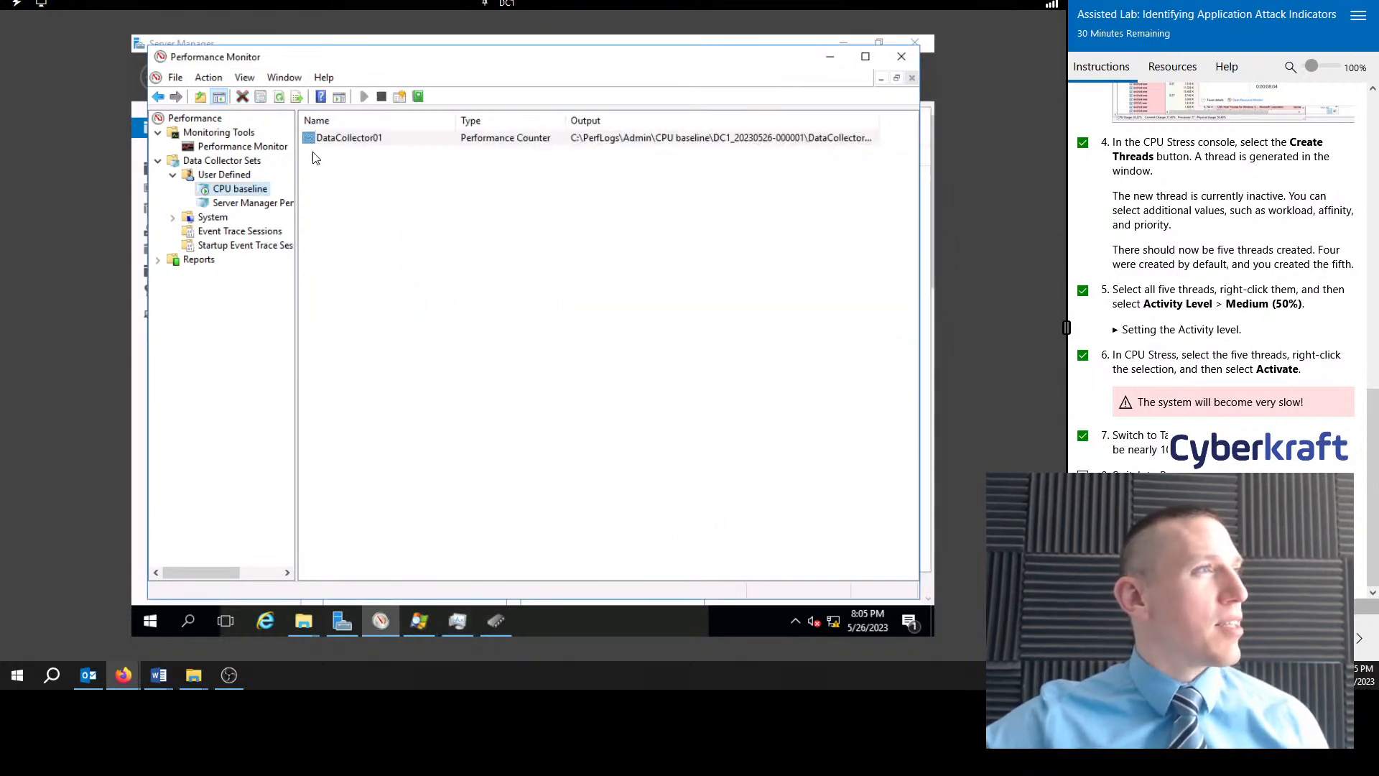
{"action": "left_click", "coordinate": [382, 96]}
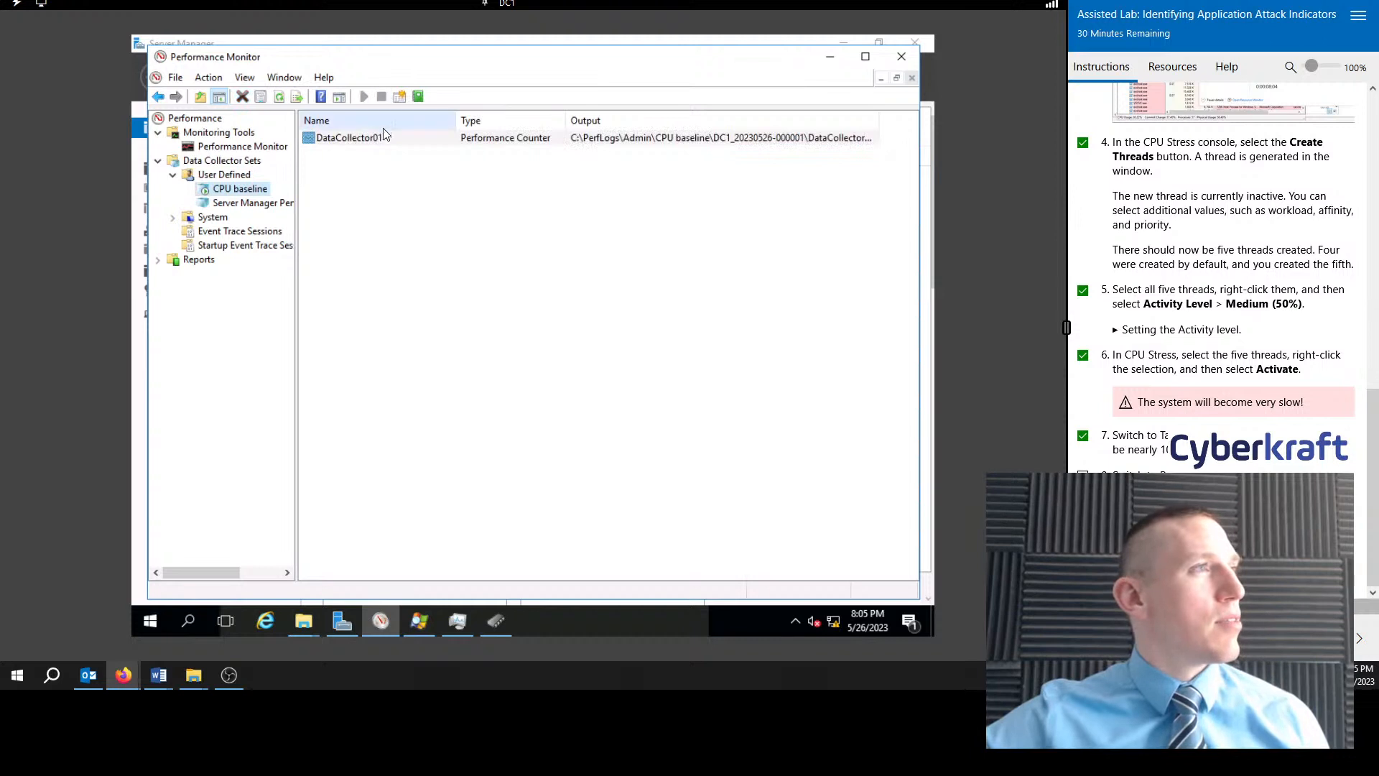
Step: Switch to Process Explorer and review the CPU, memory, I/O, GPU and summary graphs in its System Information window
{"action": "left_click", "coordinate": [381, 139]}
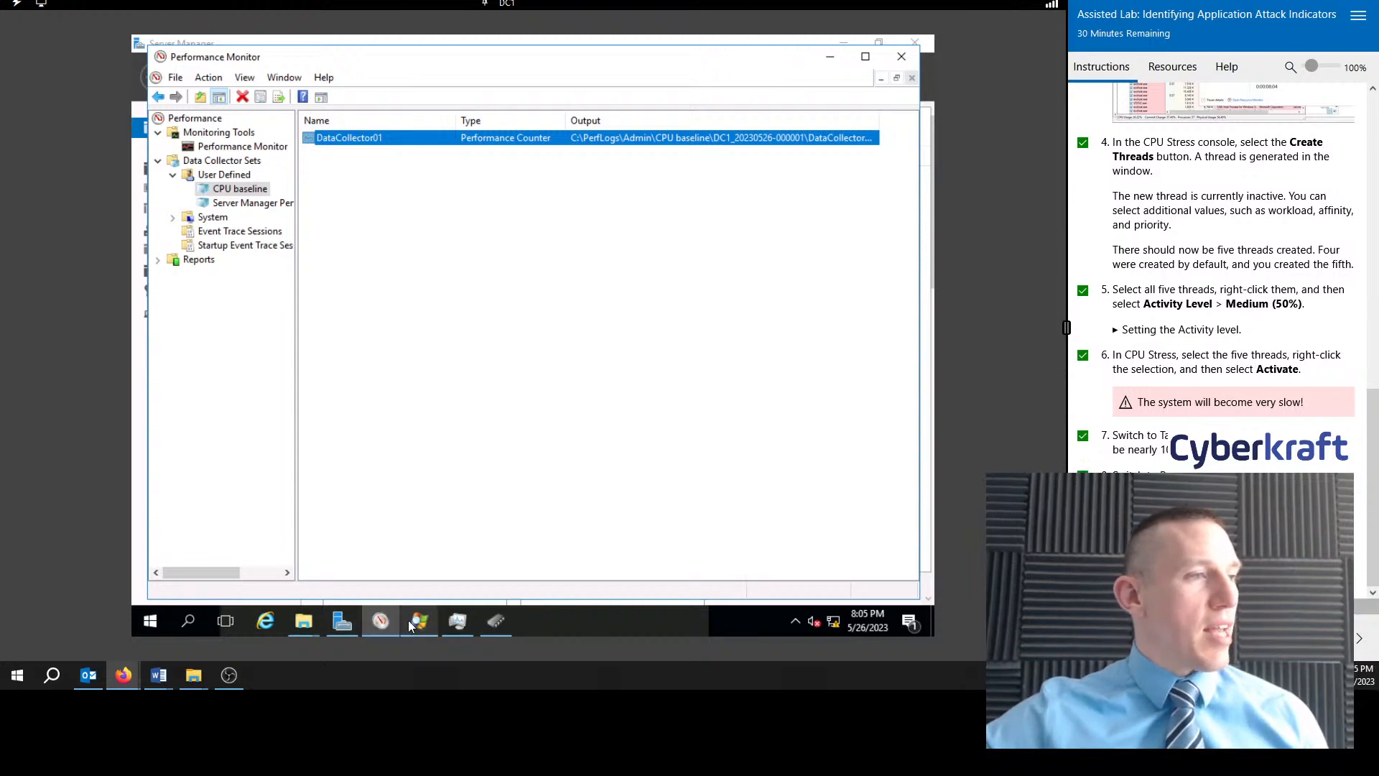
{"action": "left_click", "coordinate": [419, 621]}
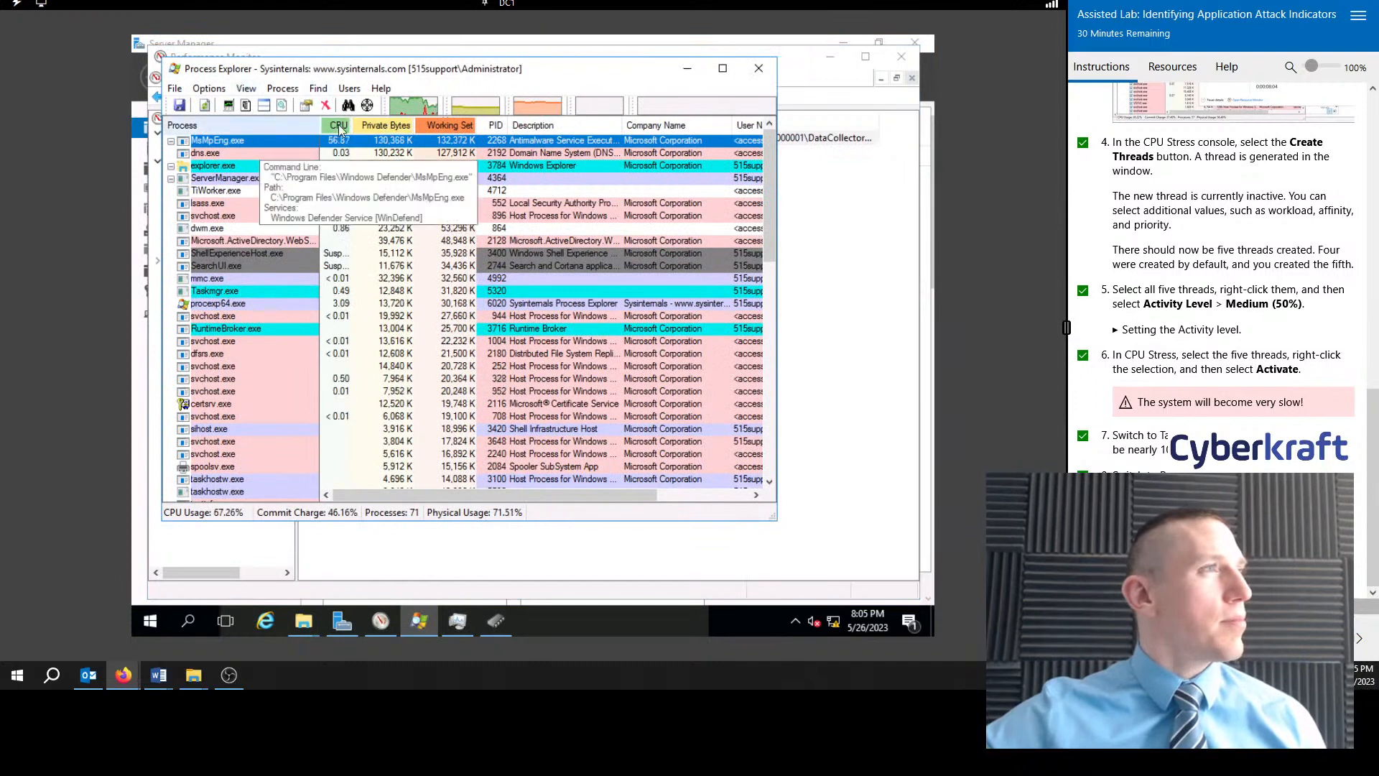
{"action": "left_click", "coordinate": [477, 108]}
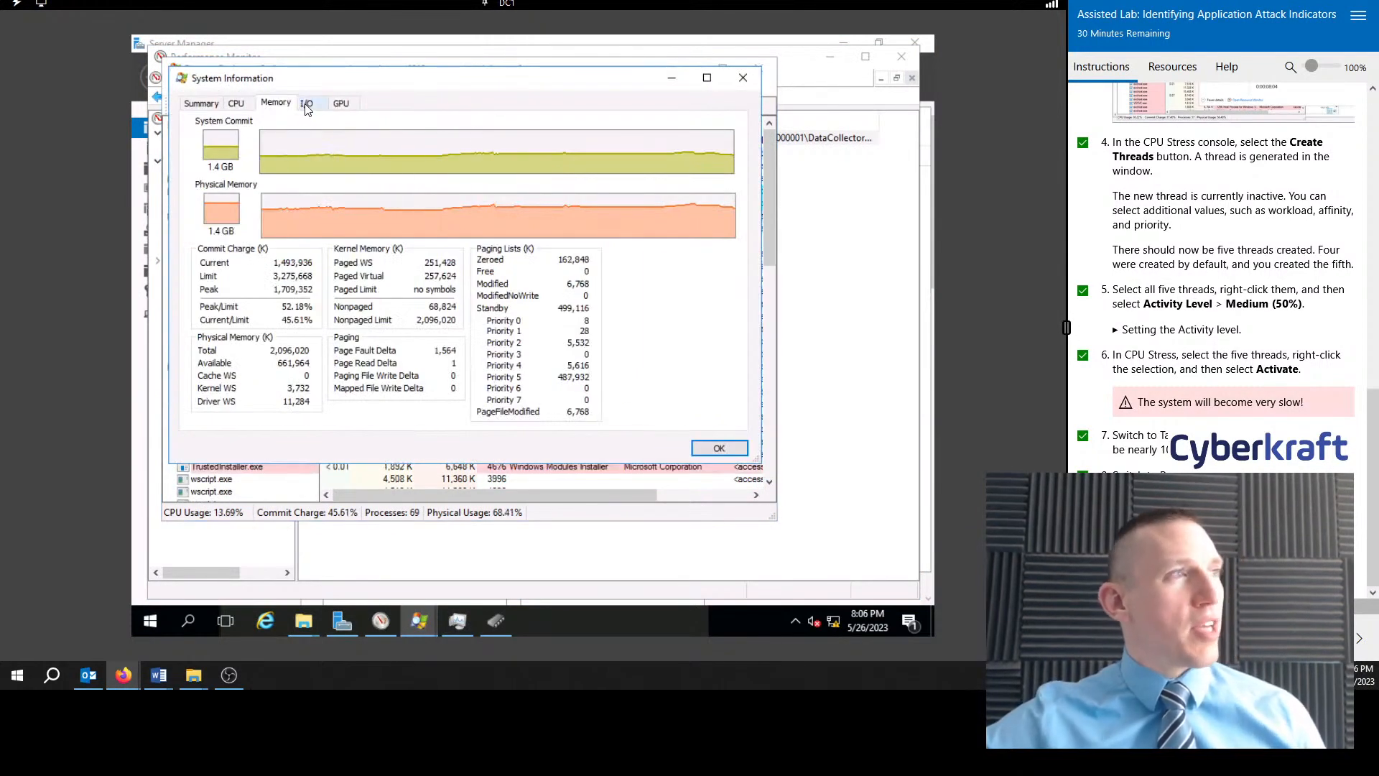
{"action": "left_click", "coordinate": [243, 104]}
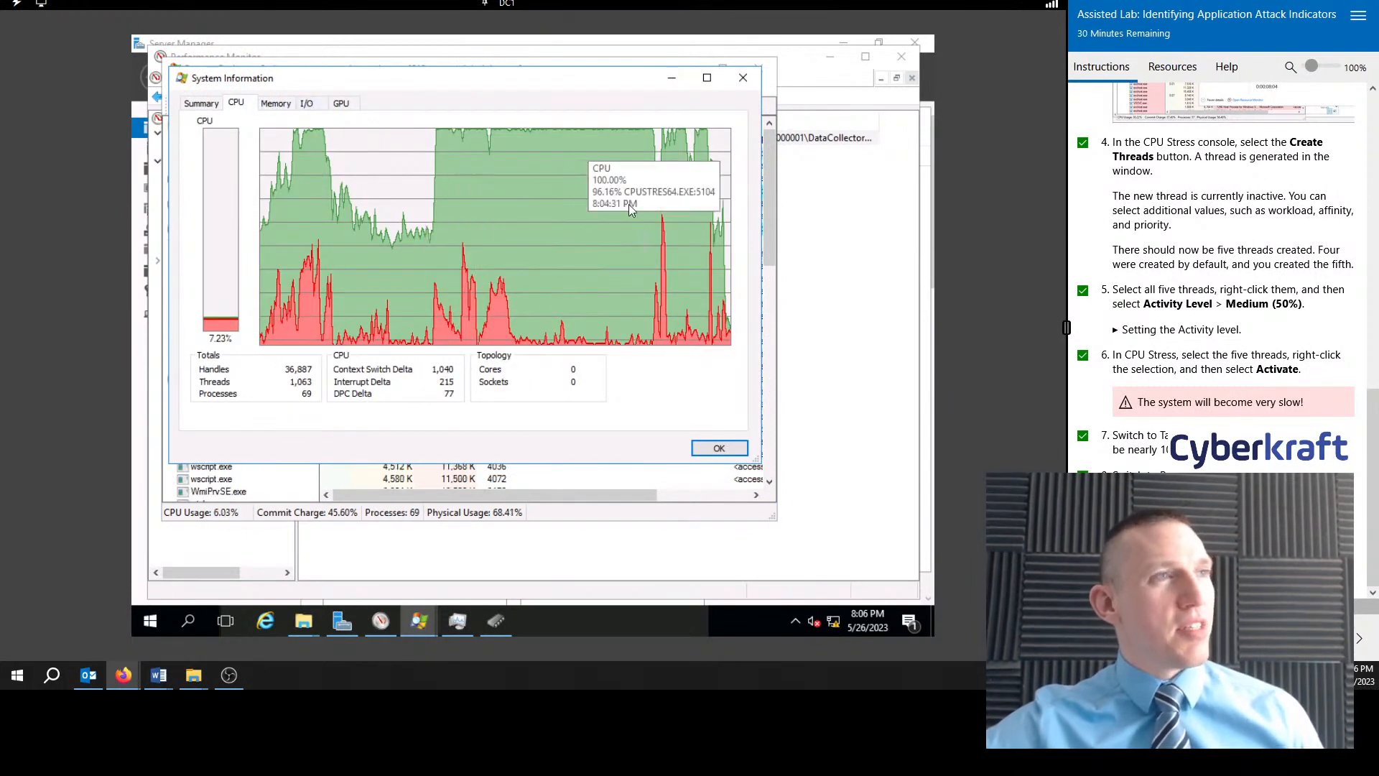
{"action": "left_click", "coordinate": [307, 104]}
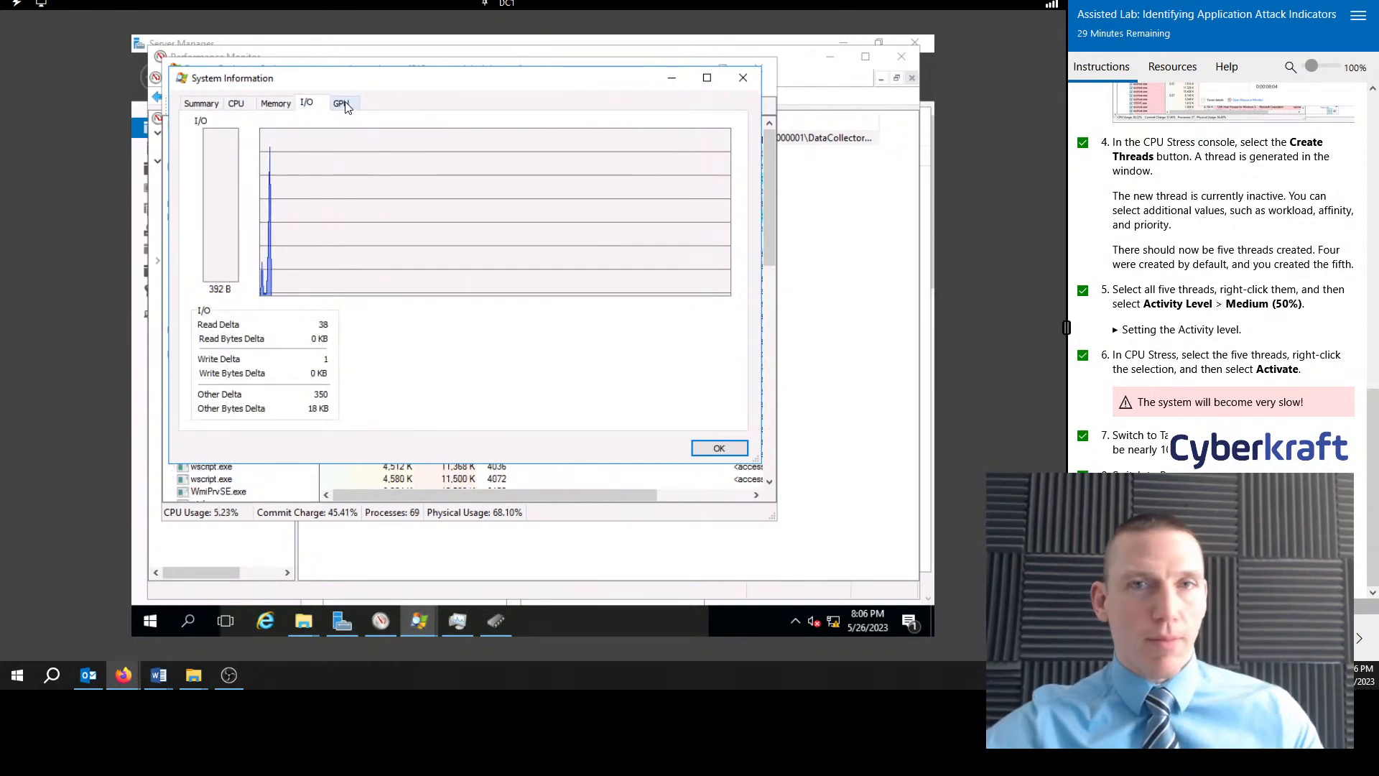
{"action": "left_click", "coordinate": [342, 105]}
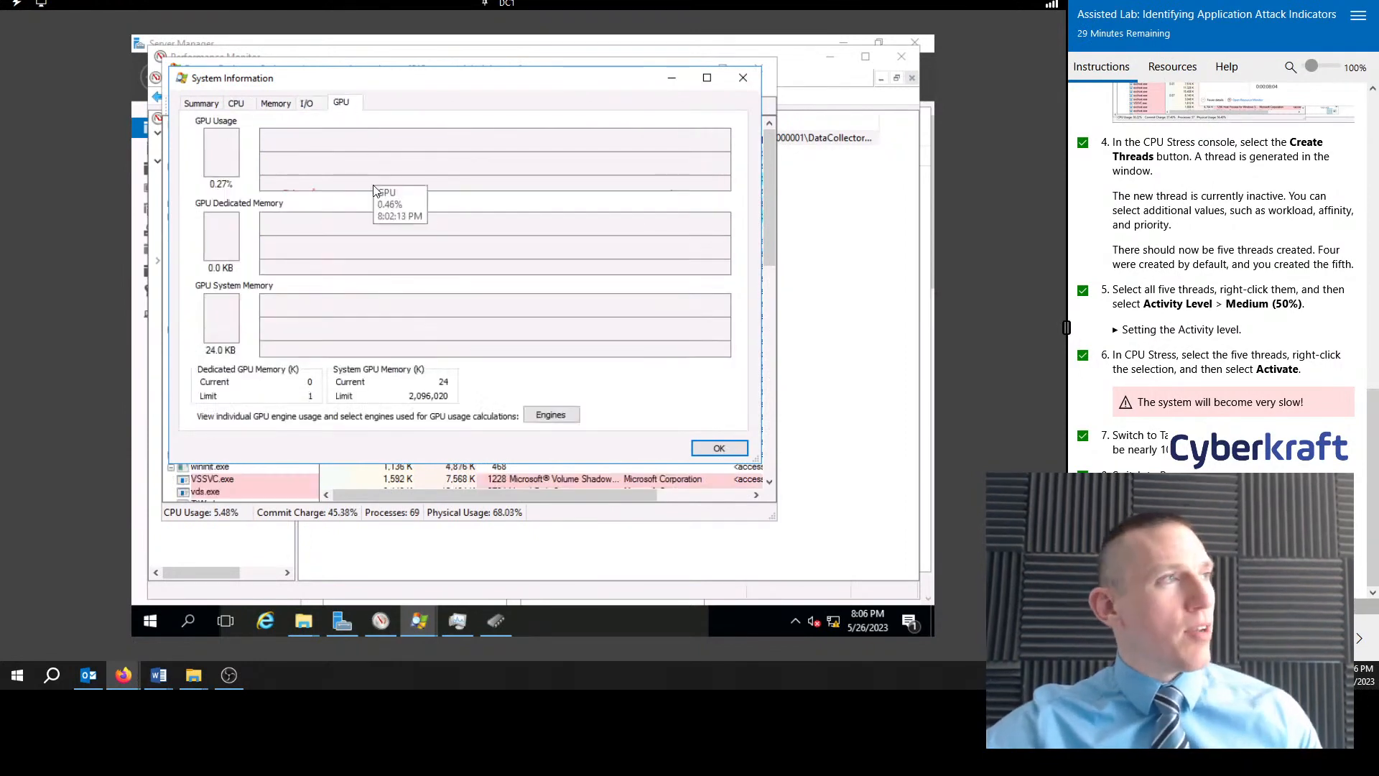
{"action": "left_click", "coordinate": [309, 105]}
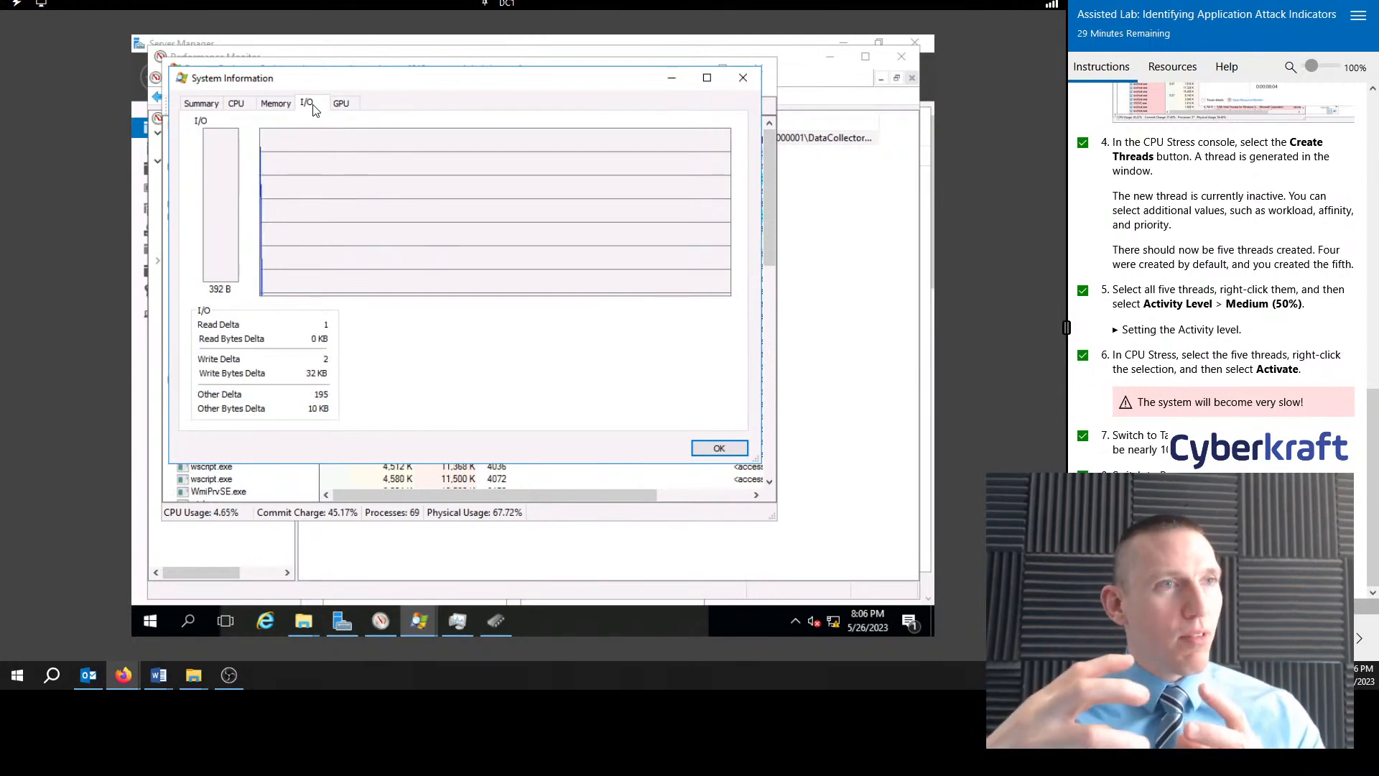
{"action": "left_click", "coordinate": [276, 103]}
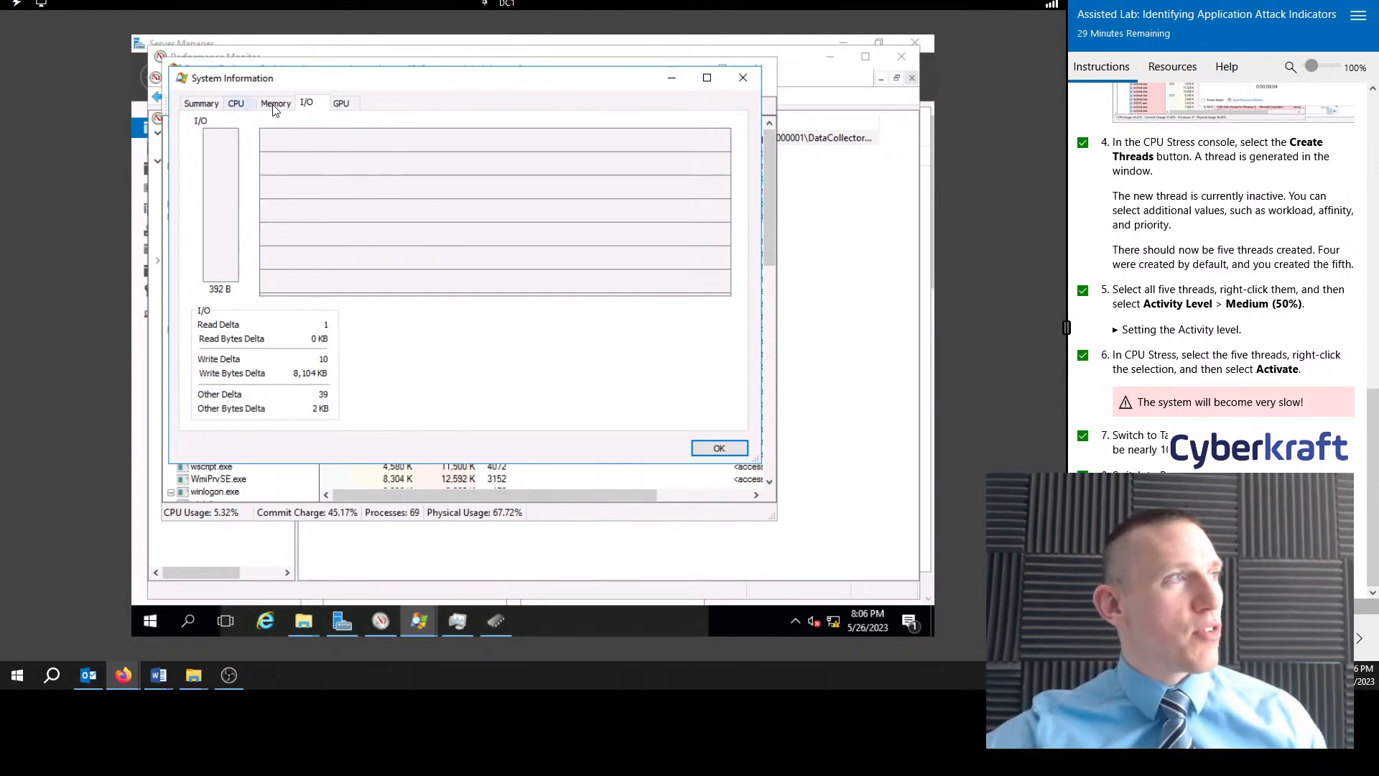
{"action": "left_click", "coordinate": [236, 103]}
{"action": "left_click", "coordinate": [201, 103]}
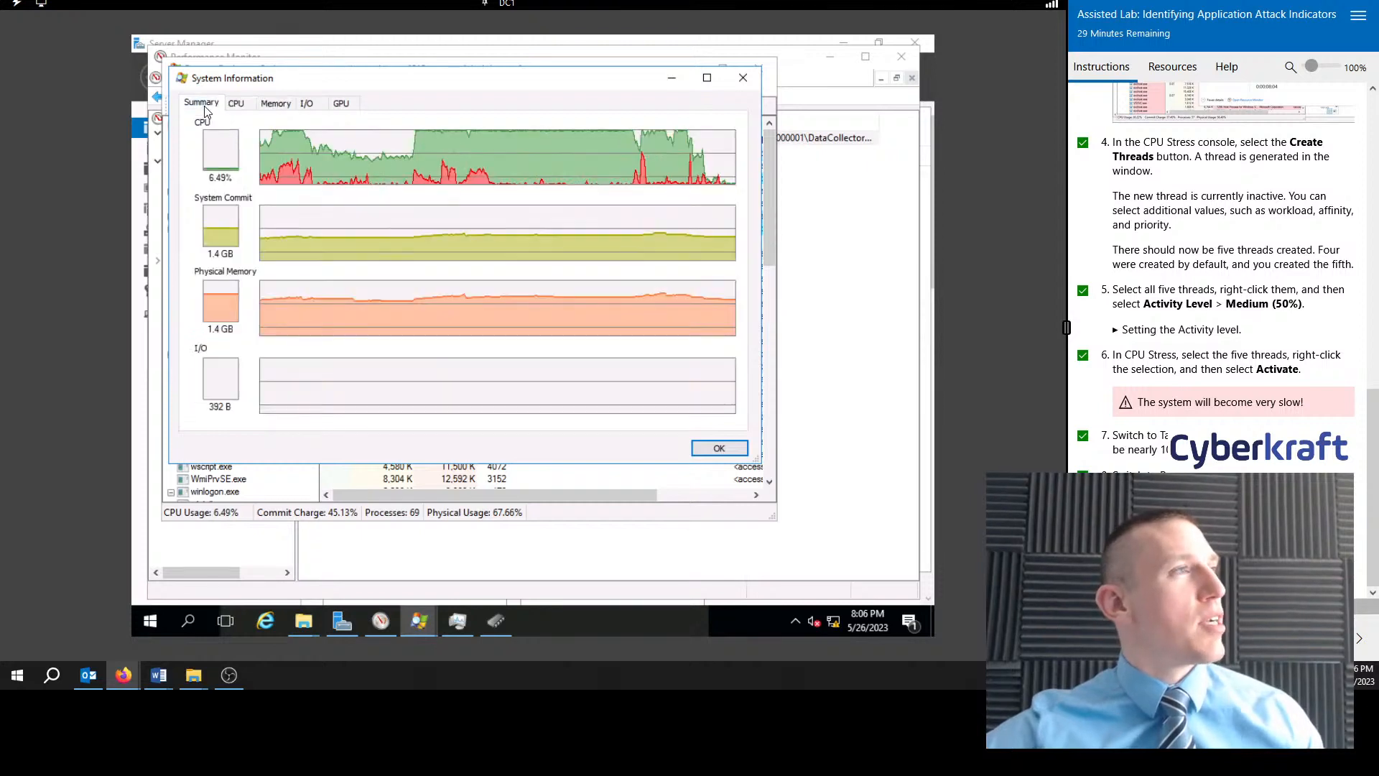
{"action": "left_click", "coordinate": [743, 77]}
Step: Minimize Process Explorer and mark steps 1 to 5 of the End the CPU Stress threads instructions as complete
{"action": "scroll", "coordinate": [1191, 89], "scroll_direction": "down", "scroll_amount": 5}
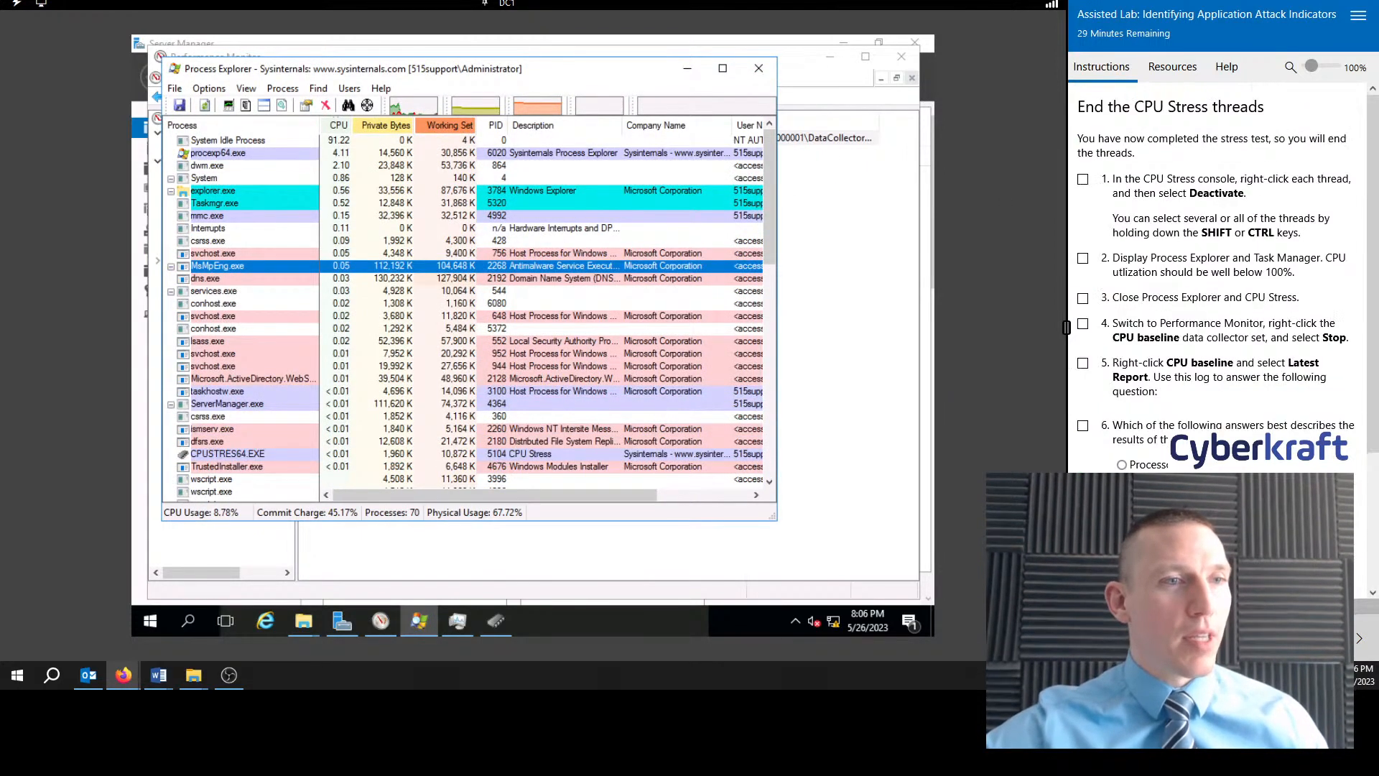
{"action": "left_click", "coordinate": [684, 70]}
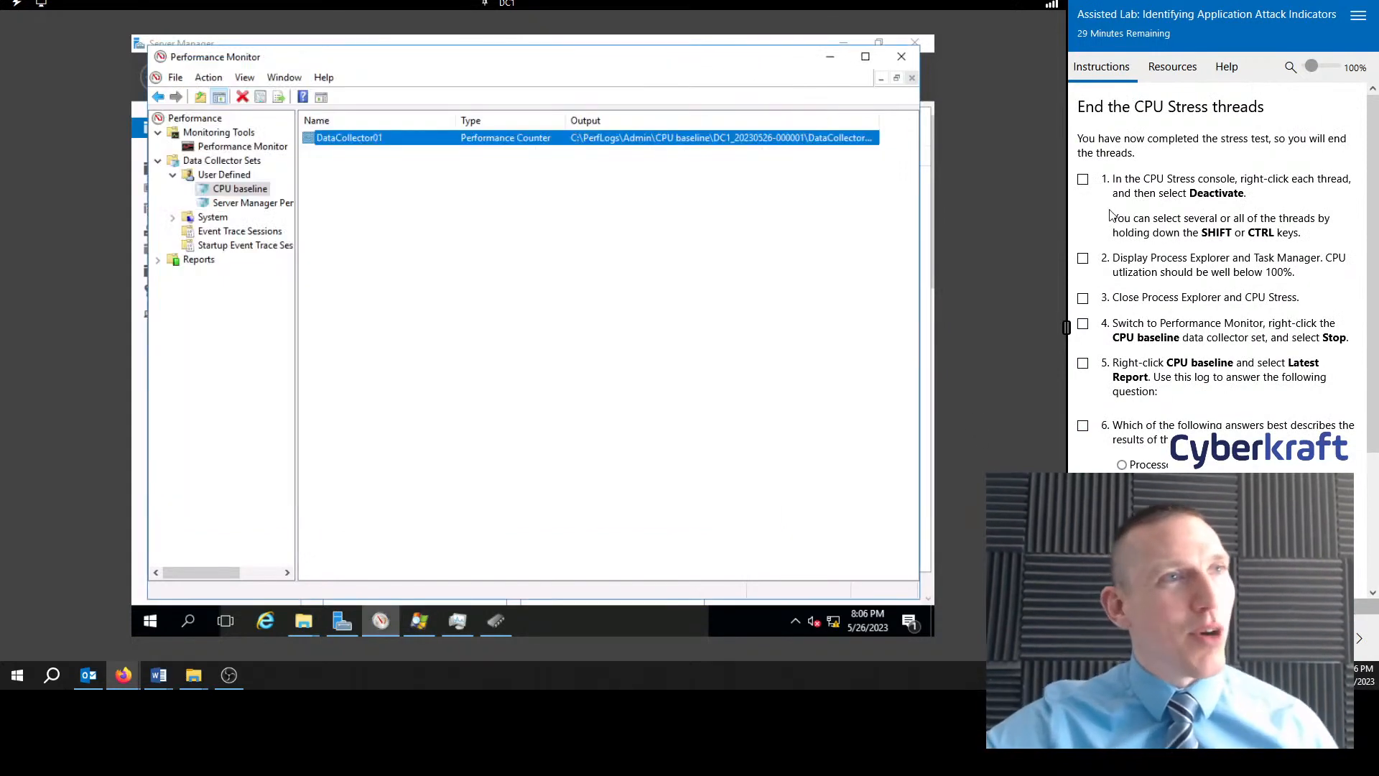
{"action": "left_click", "coordinate": [1083, 180]}
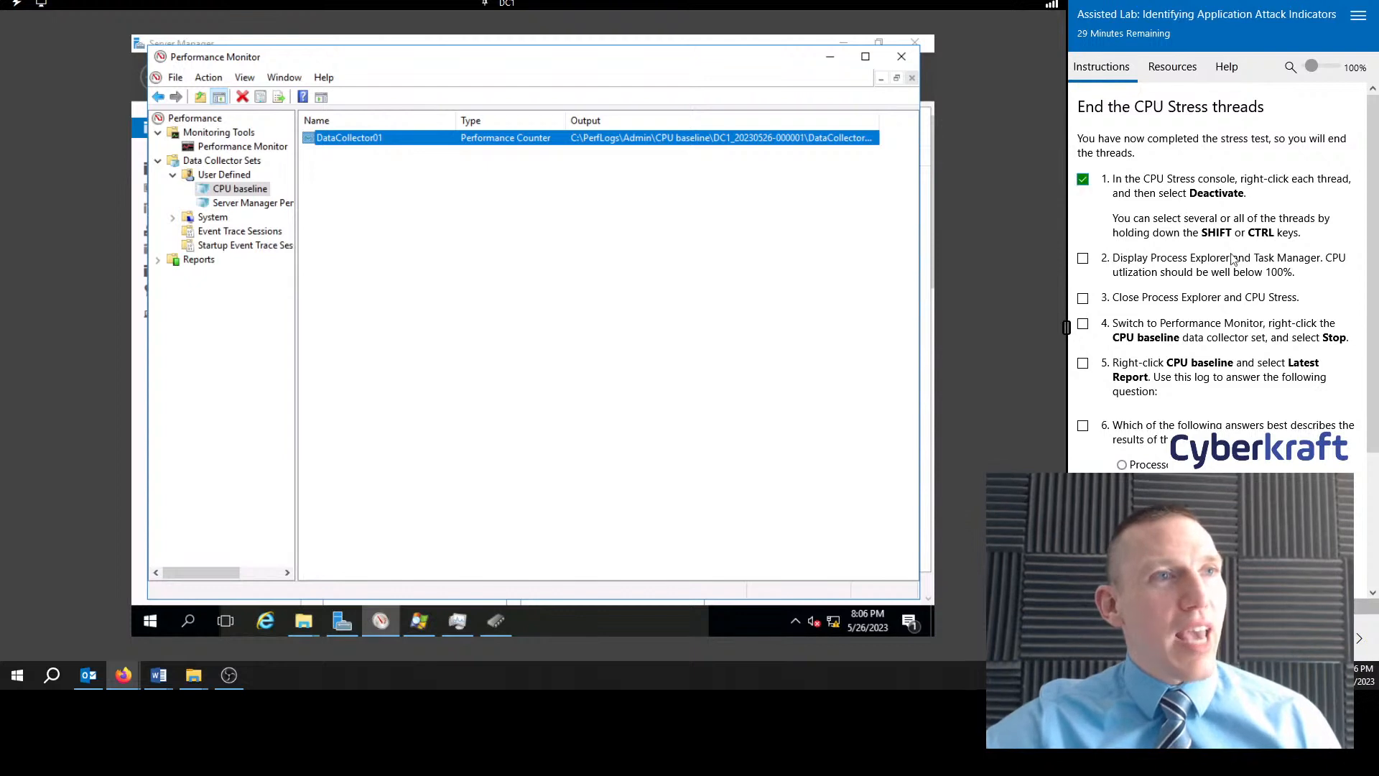
{"action": "scroll", "coordinate": [1237, 260], "scroll_direction": "down", "scroll_amount": 2}
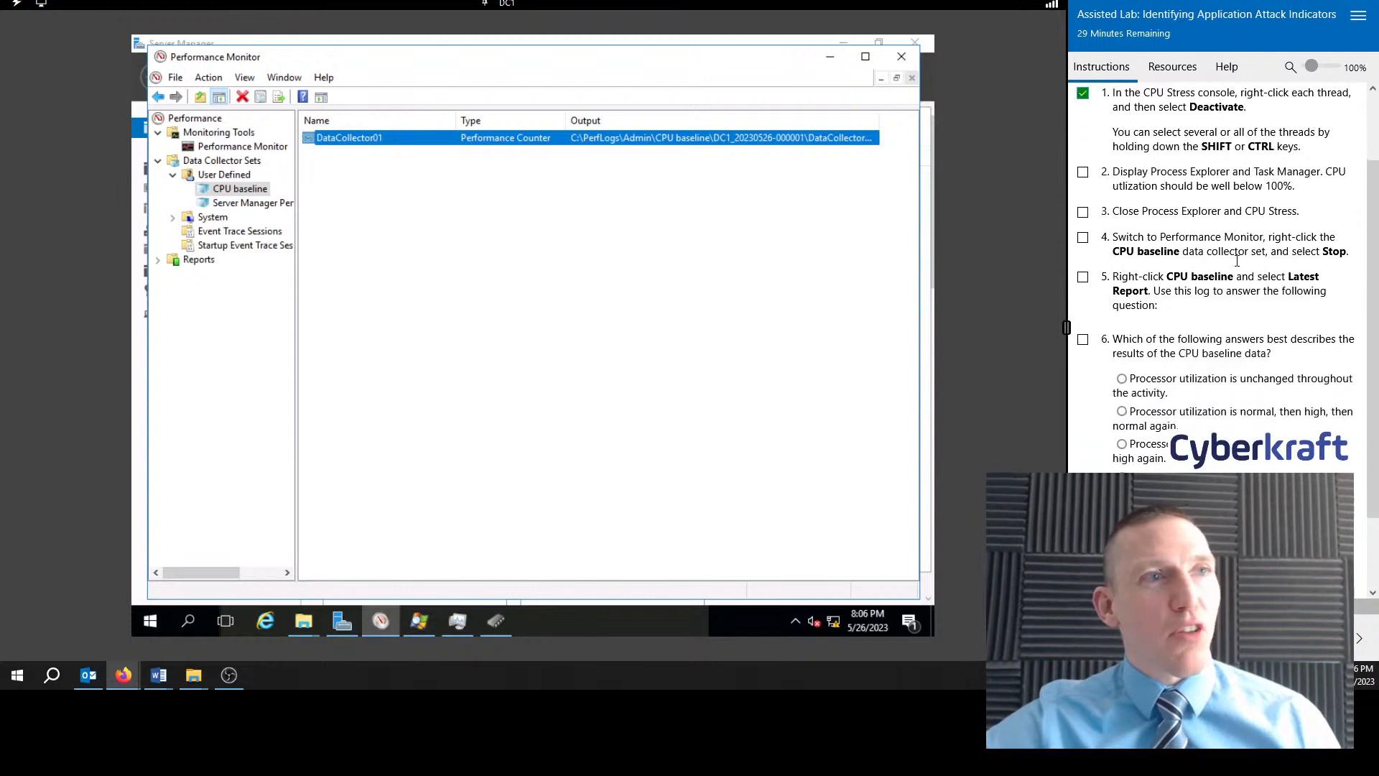
{"action": "left_click", "coordinate": [1083, 173]}
{"action": "scroll", "coordinate": [1088, 180], "scroll_direction": "down", "scroll_amount": 2}
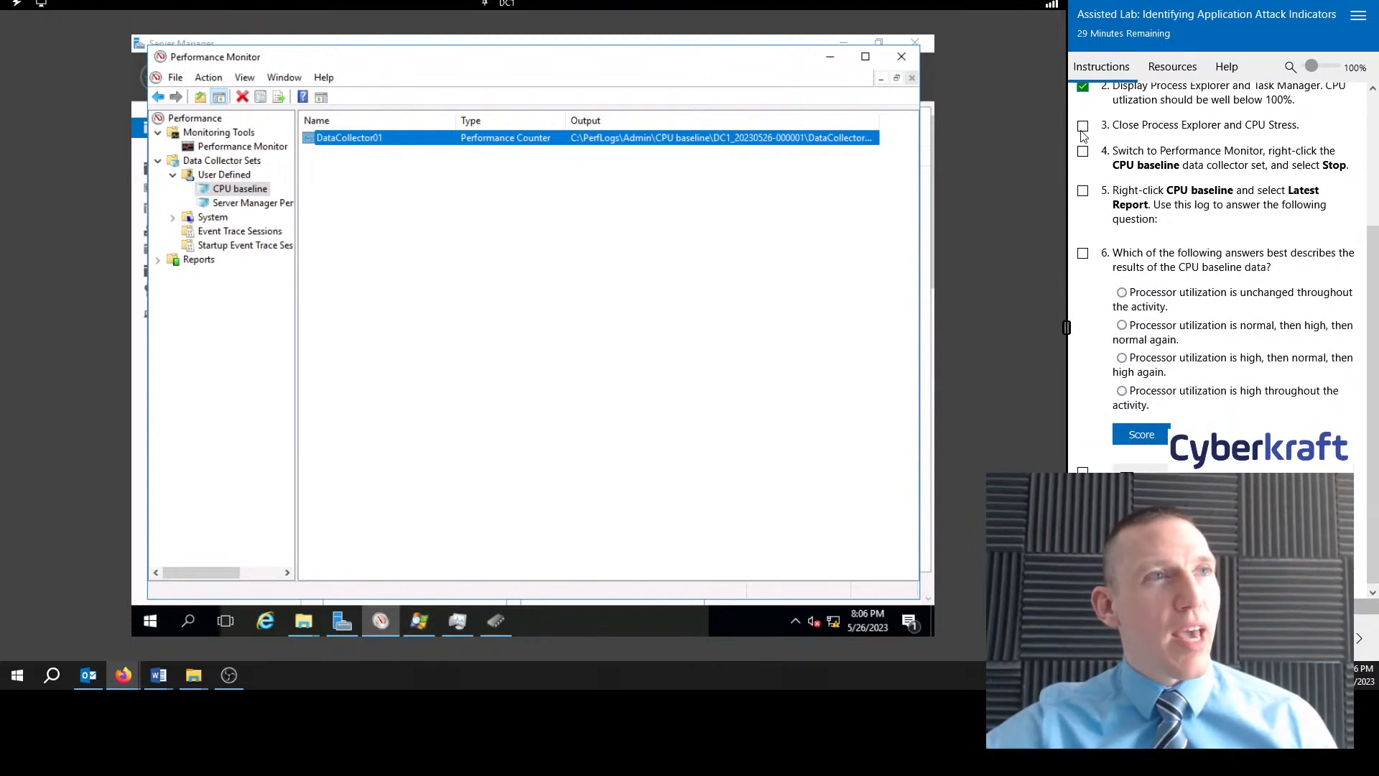
{"action": "left_click", "coordinate": [1083, 127]}
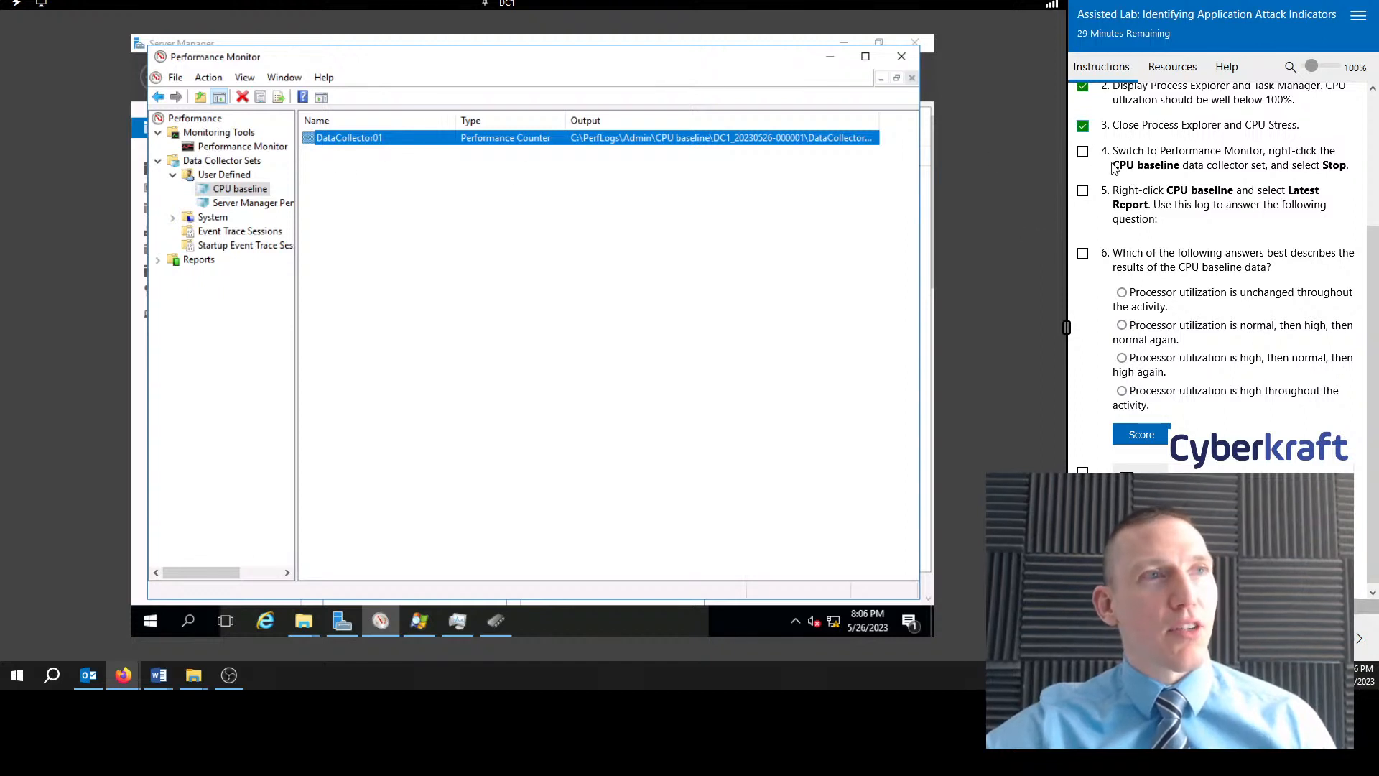
{"action": "left_click", "coordinate": [1083, 153]}
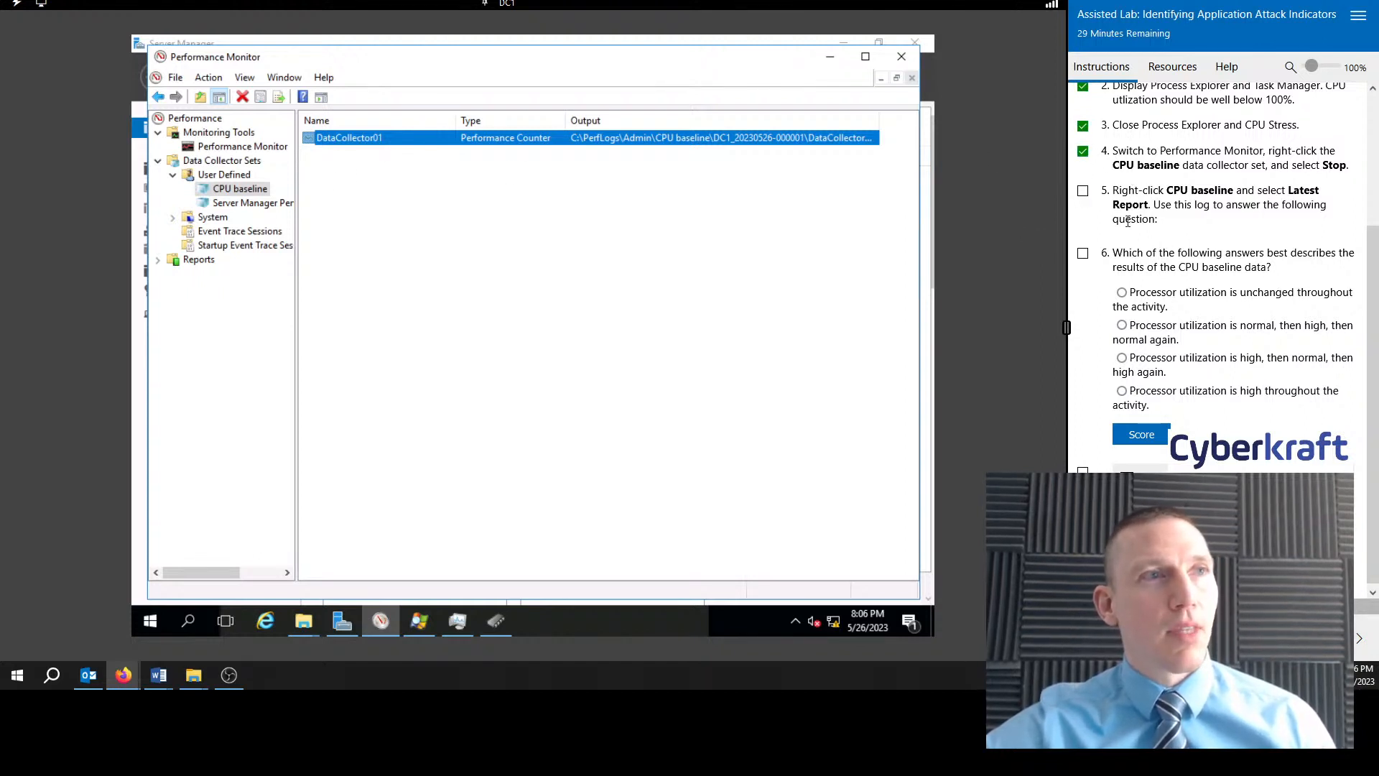
{"action": "left_click", "coordinate": [1083, 192]}
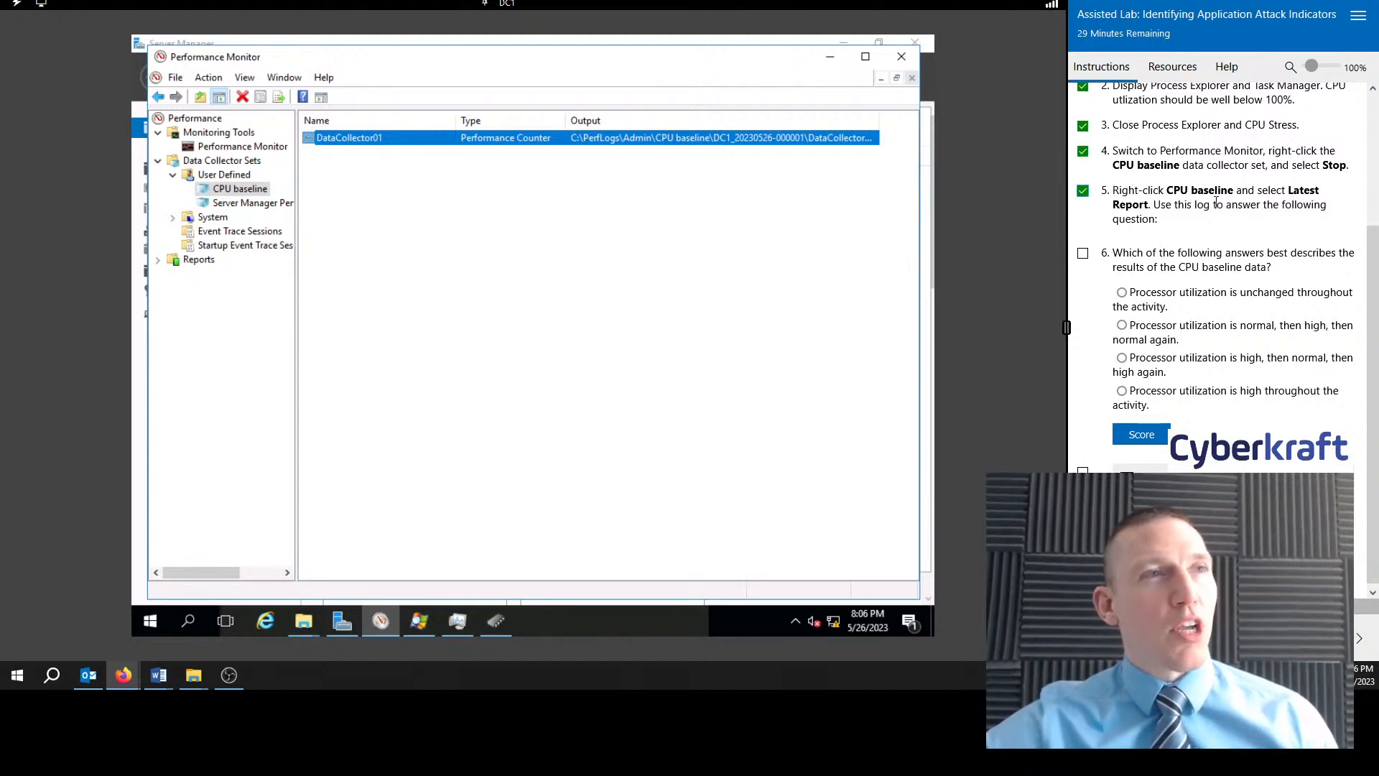
Step: Open the latest report for the CPU baseline data collector set and examine its % User Time and Interrupts/sec statistics
{"action": "right_click", "coordinate": [238, 191]}
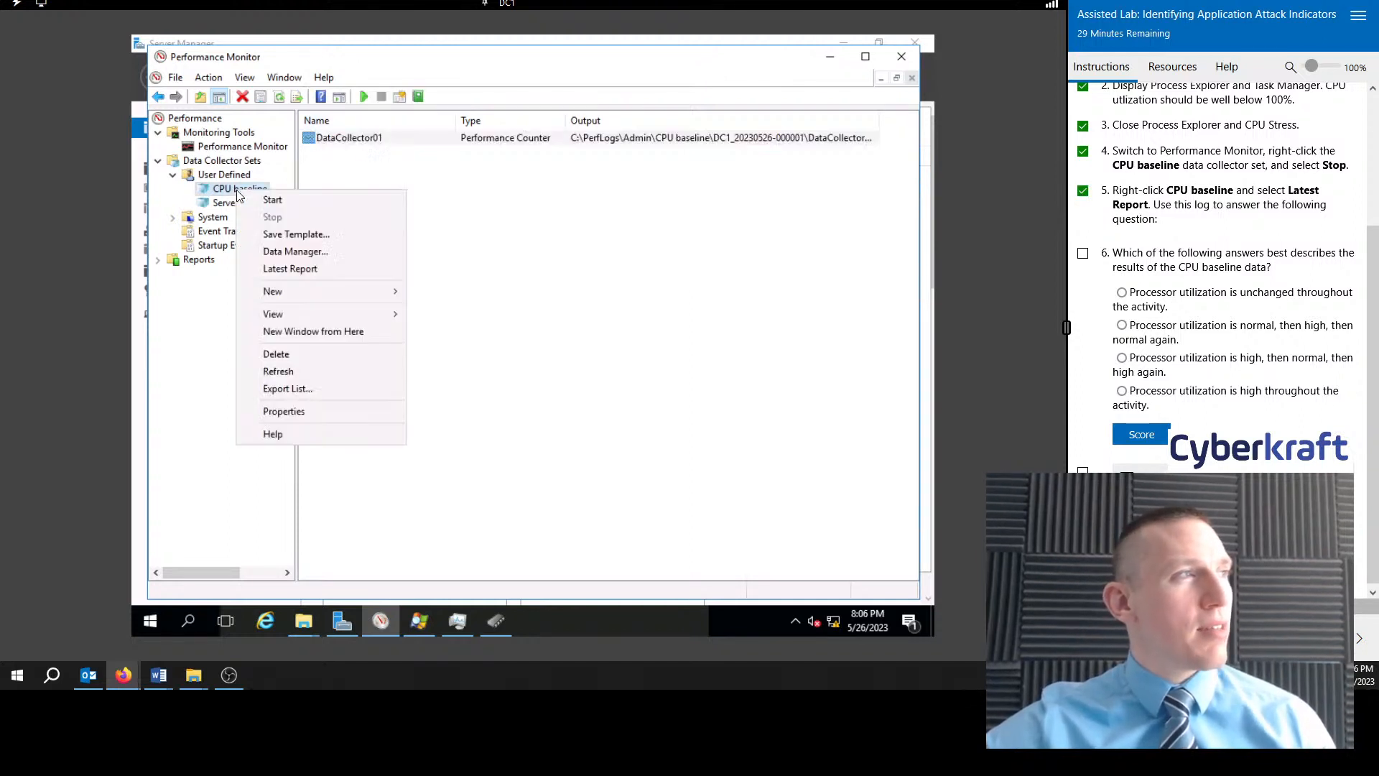
{"action": "left_click", "coordinate": [318, 269]}
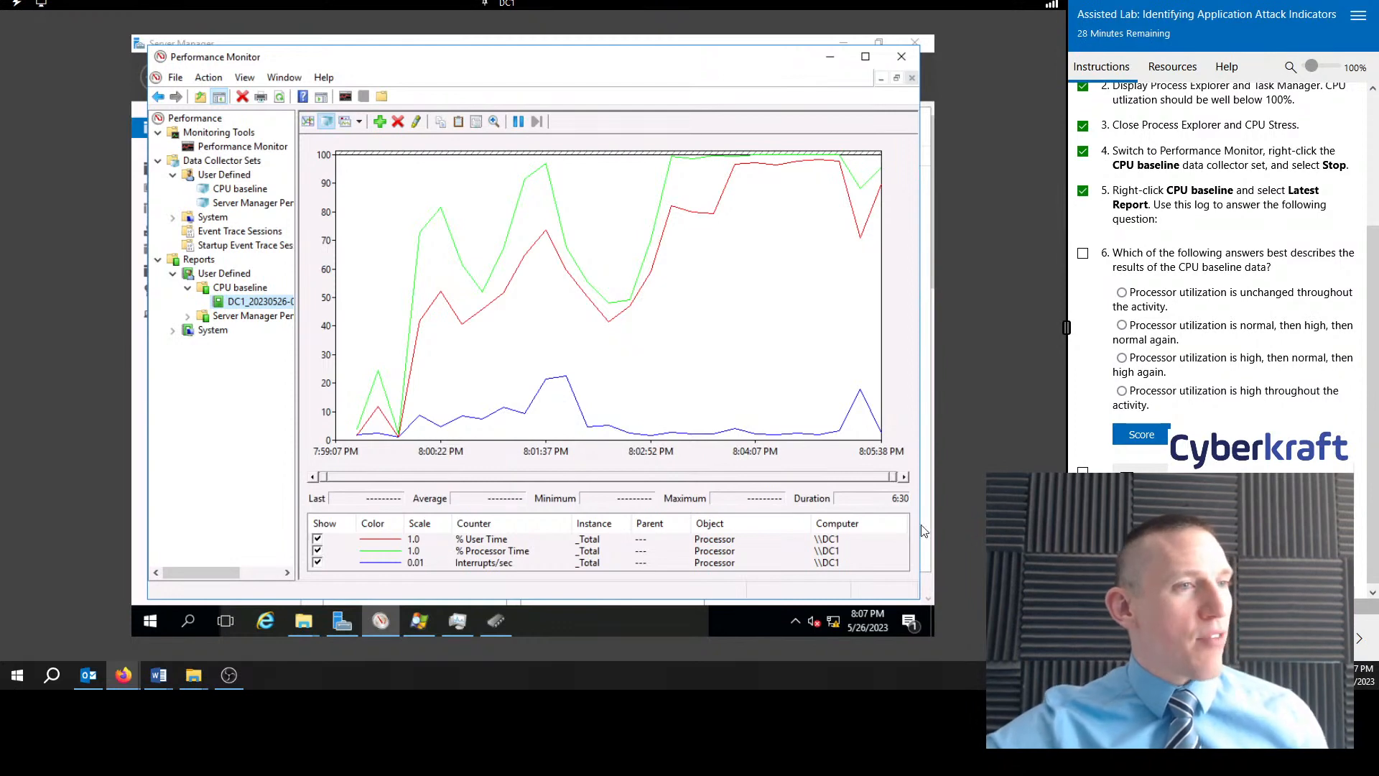
{"action": "left_click", "coordinate": [500, 544]}
{"action": "left_click", "coordinate": [513, 566]}
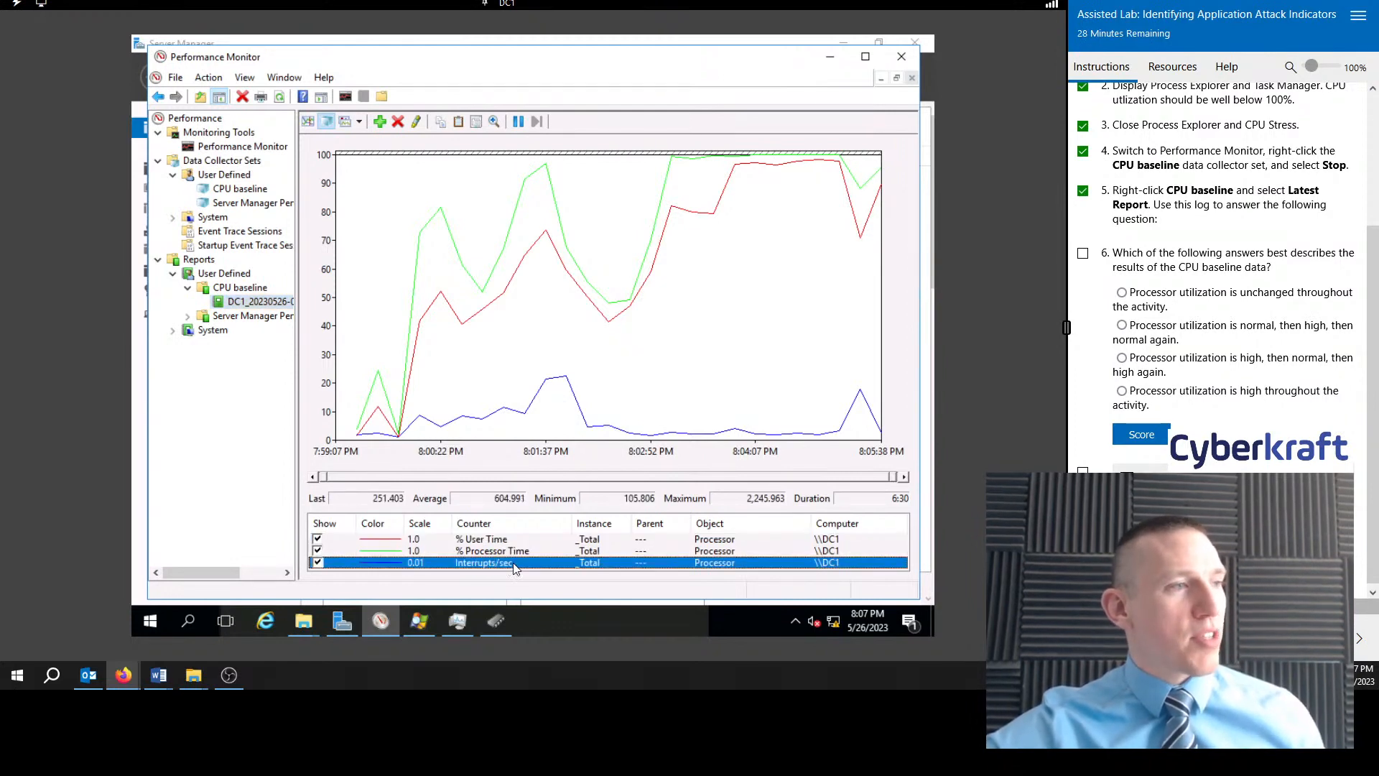
{"action": "left_click", "coordinate": [505, 542]}
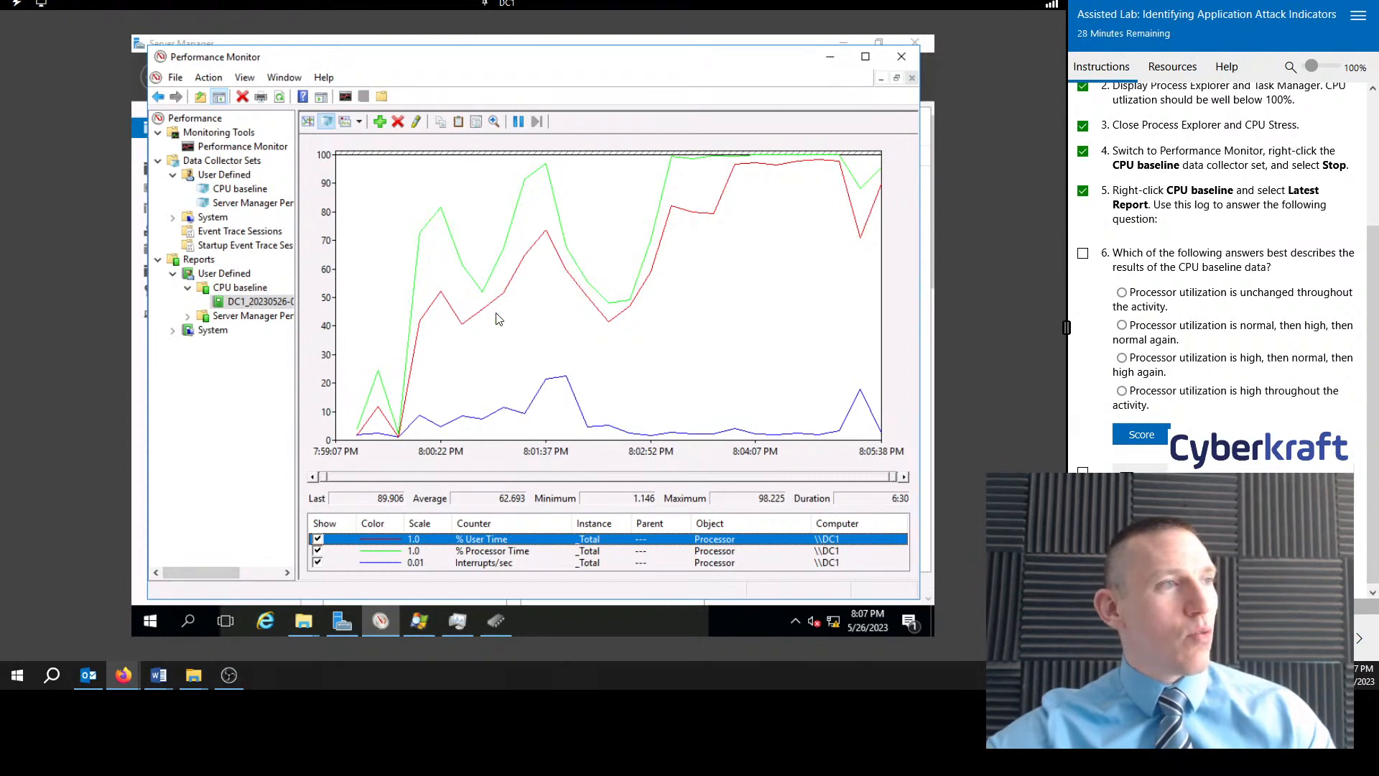
{"action": "left_click", "coordinate": [521, 563]}
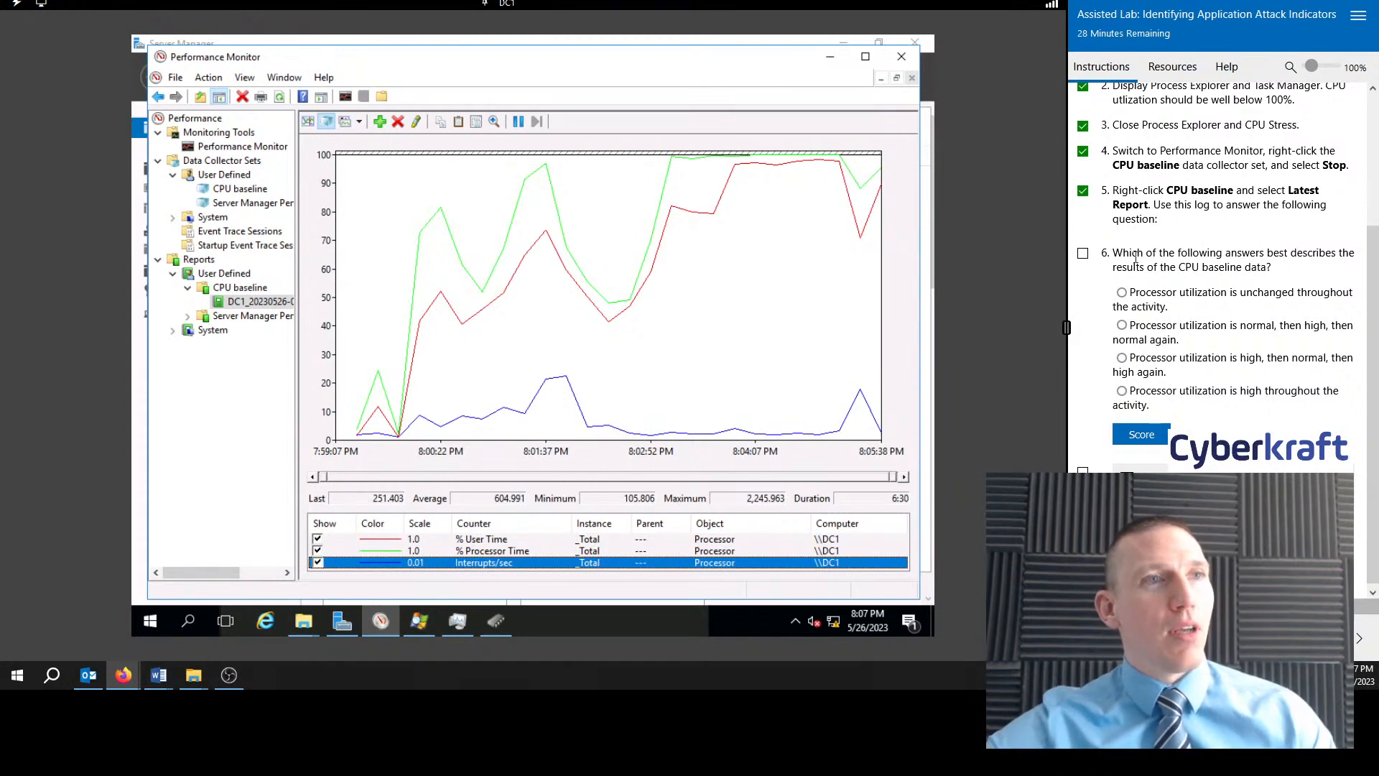
Step: Mark step 6 as complete, answer "Processor utilization is normal, then high, then normal again", and score the question
{"action": "left_click", "coordinate": [1083, 253]}
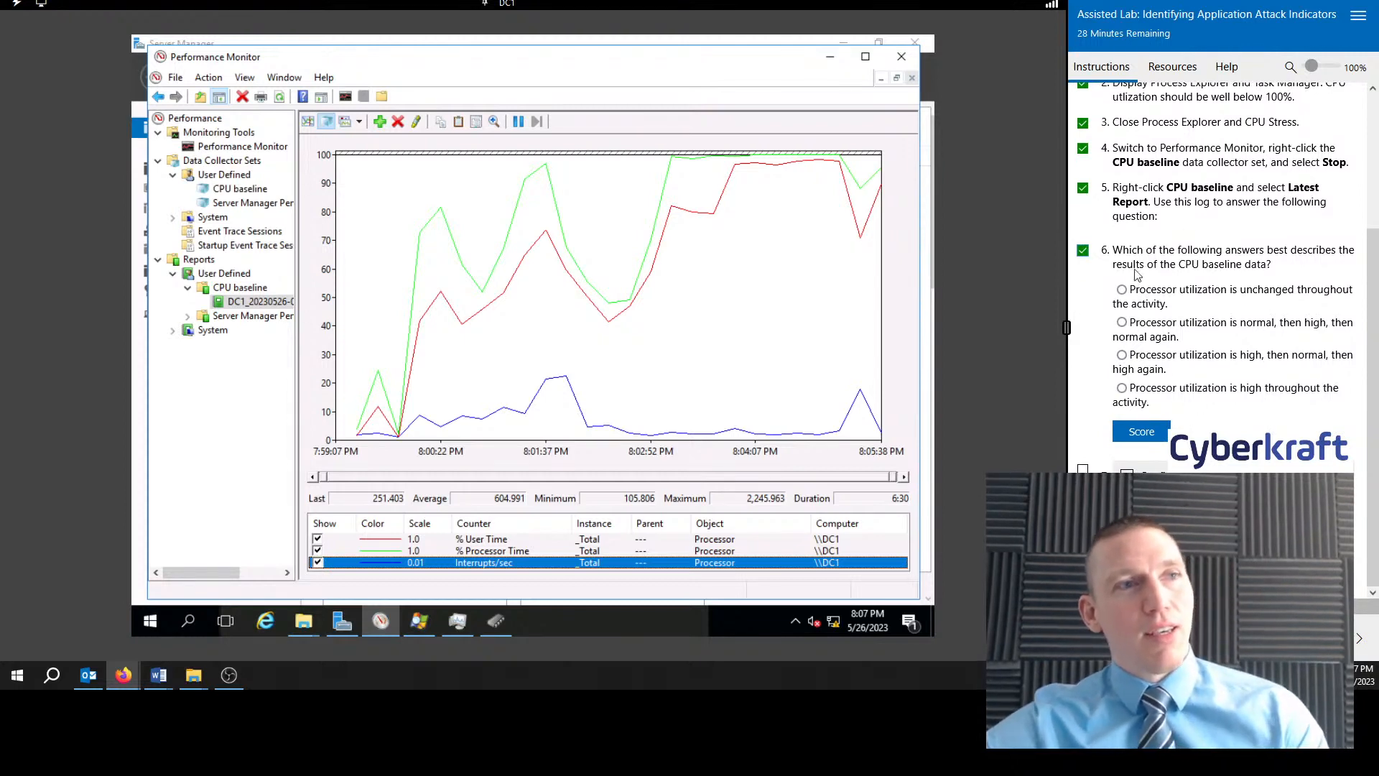
{"action": "left_click", "coordinate": [1122, 323]}
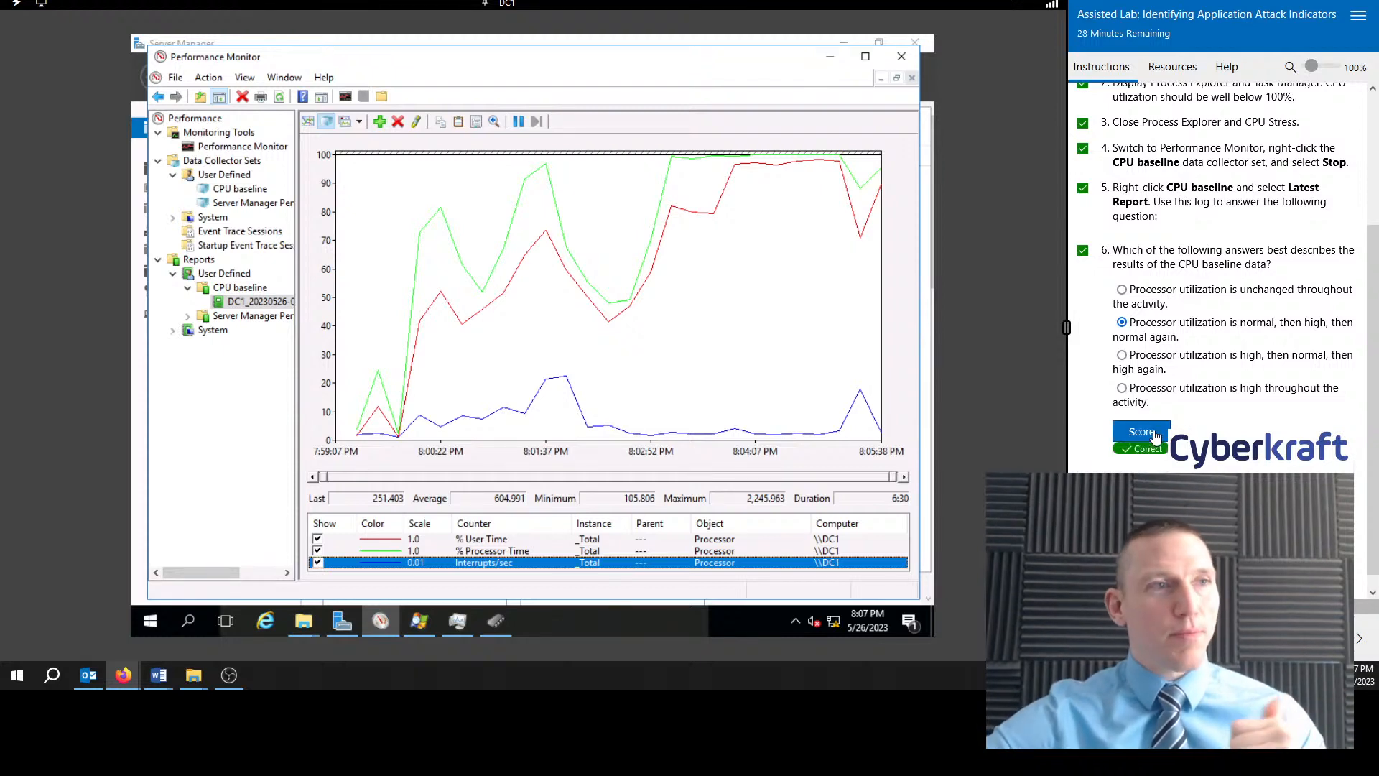
{"action": "left_click", "coordinate": [1155, 434]}
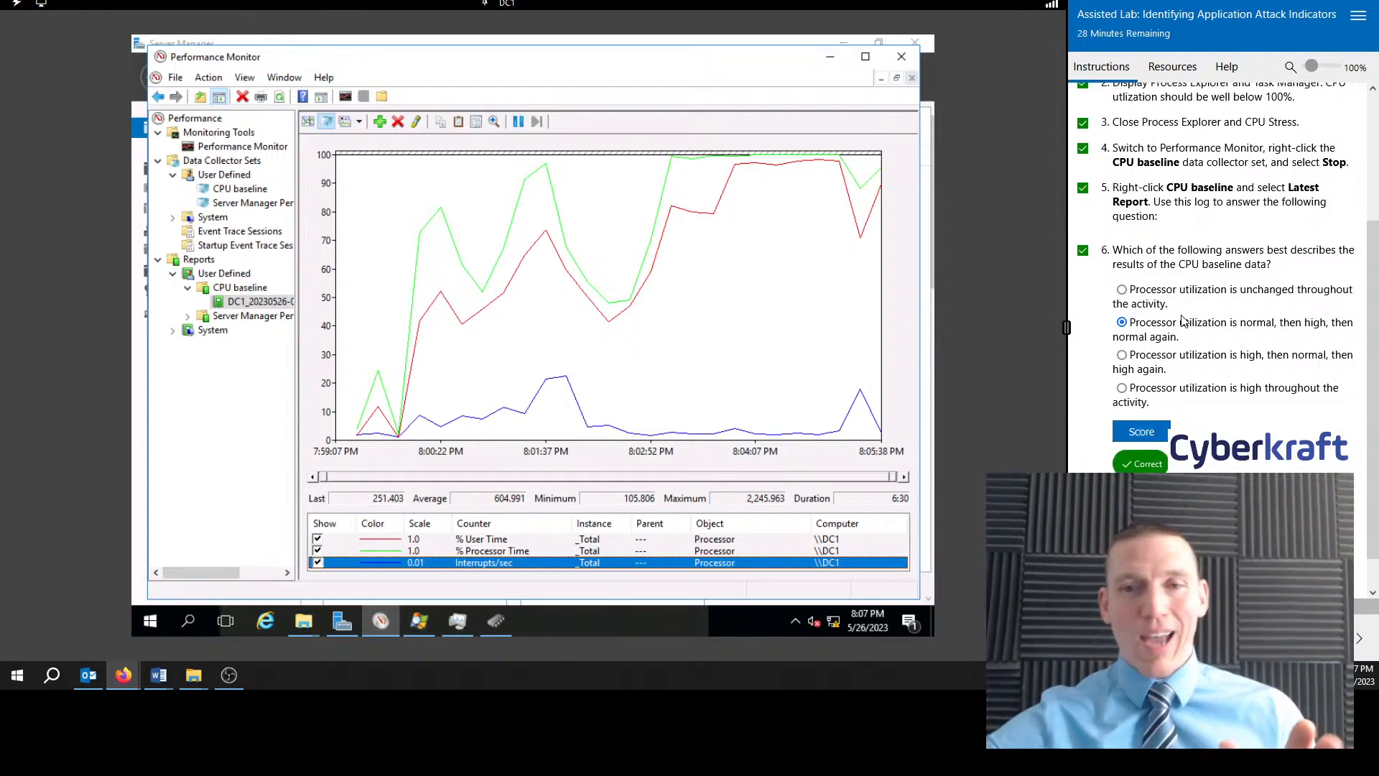
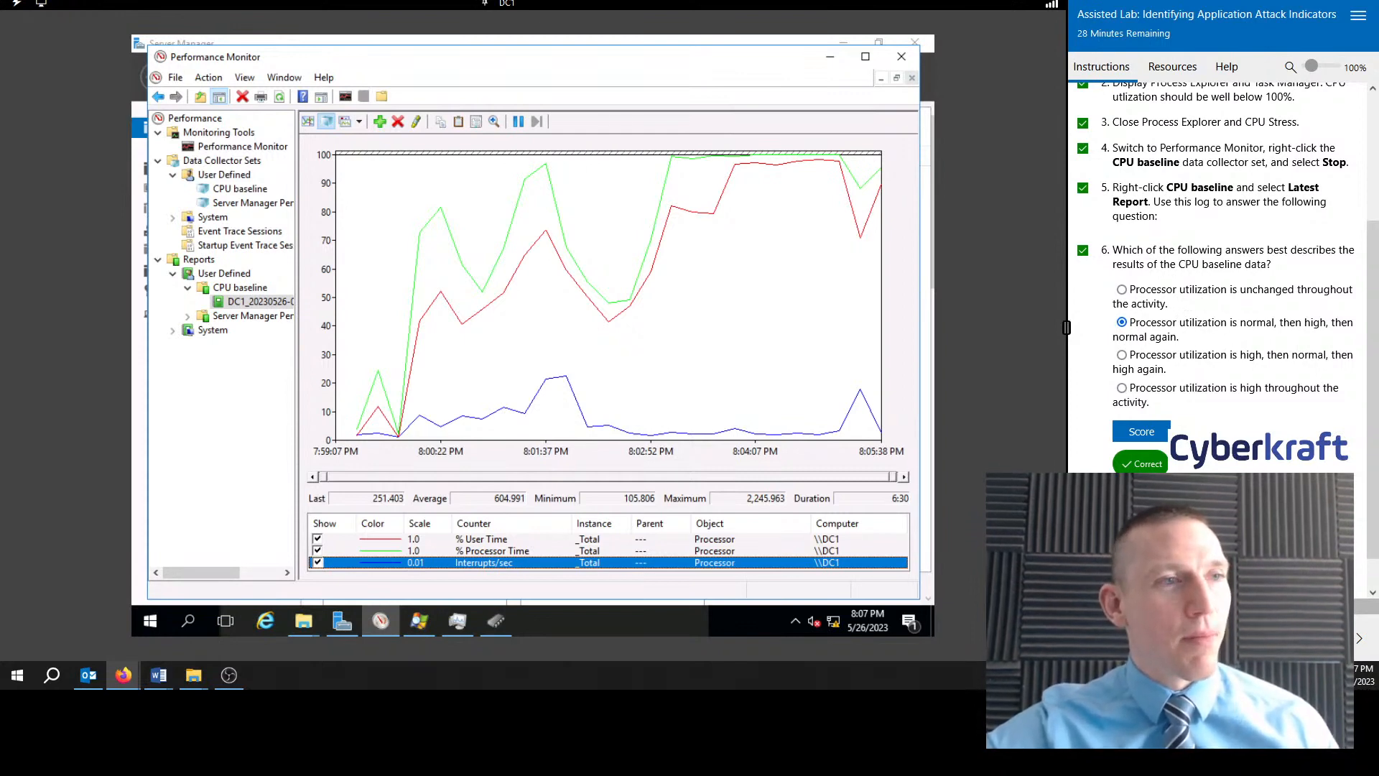
Step: Review the end of the CPU stress instructions and advance to the Create stress on the Memory page
{"action": "scroll", "coordinate": [1245, 419], "scroll_direction": "down", "scroll_amount": 1}
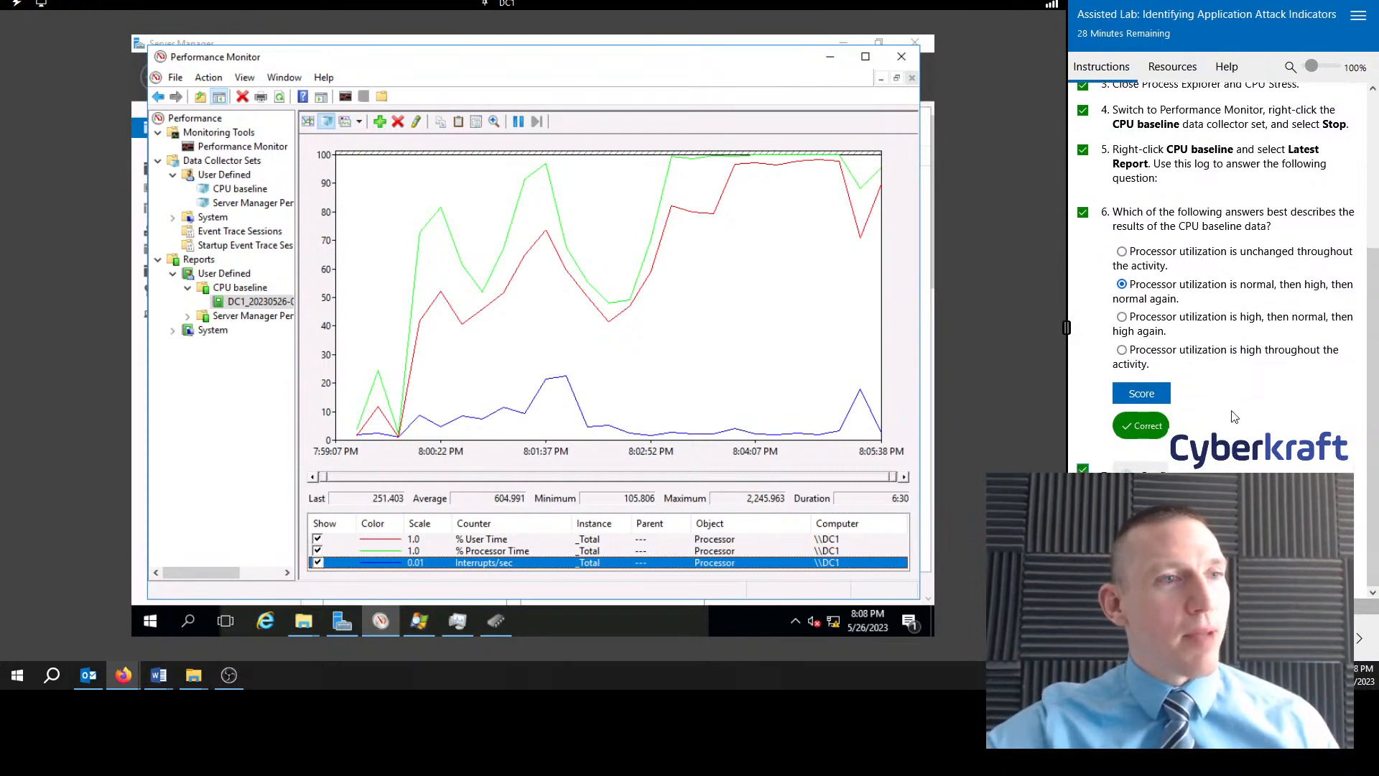
{"action": "scroll", "coordinate": [1235, 410], "scroll_direction": "up", "scroll_amount": 2}
{"action": "scroll", "coordinate": [1235, 410], "scroll_direction": "down", "scroll_amount": 3}
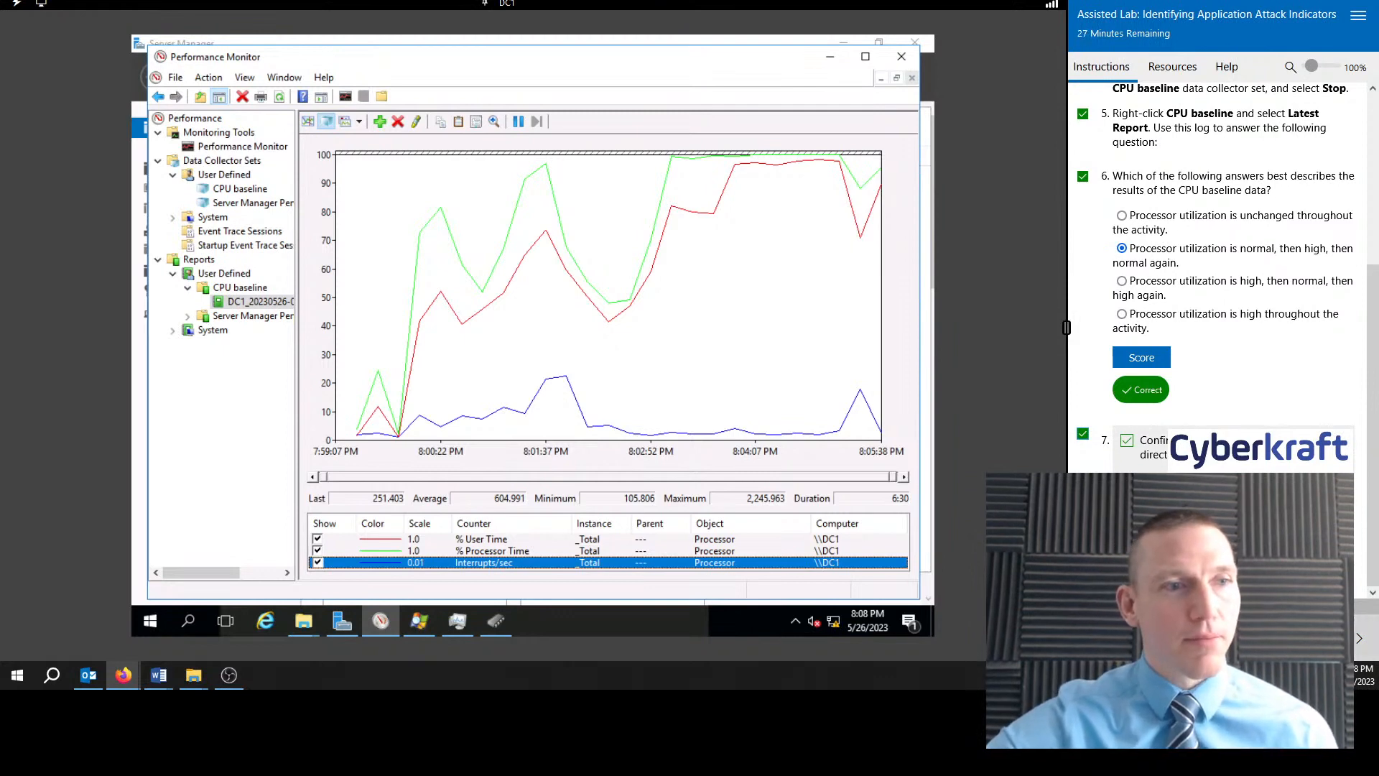
{"action": "left_click", "coordinate": [1357, 638]}
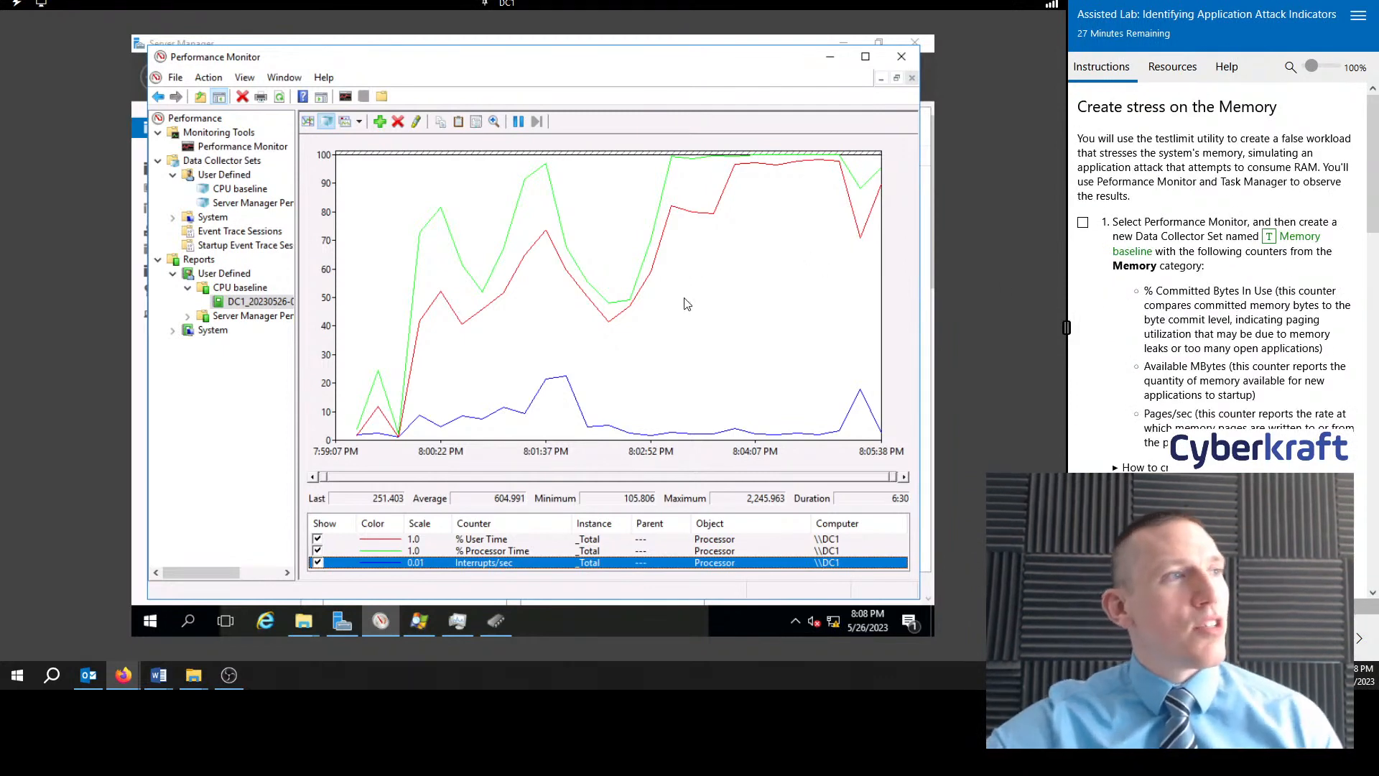
Step: Minimize Performance Monitor and check the CPU and memory usage graphs in Task Manager
{"action": "left_click", "coordinate": [829, 56]}
{"action": "left_click", "coordinate": [477, 188]}
{"action": "left_click", "coordinate": [507, 248]}
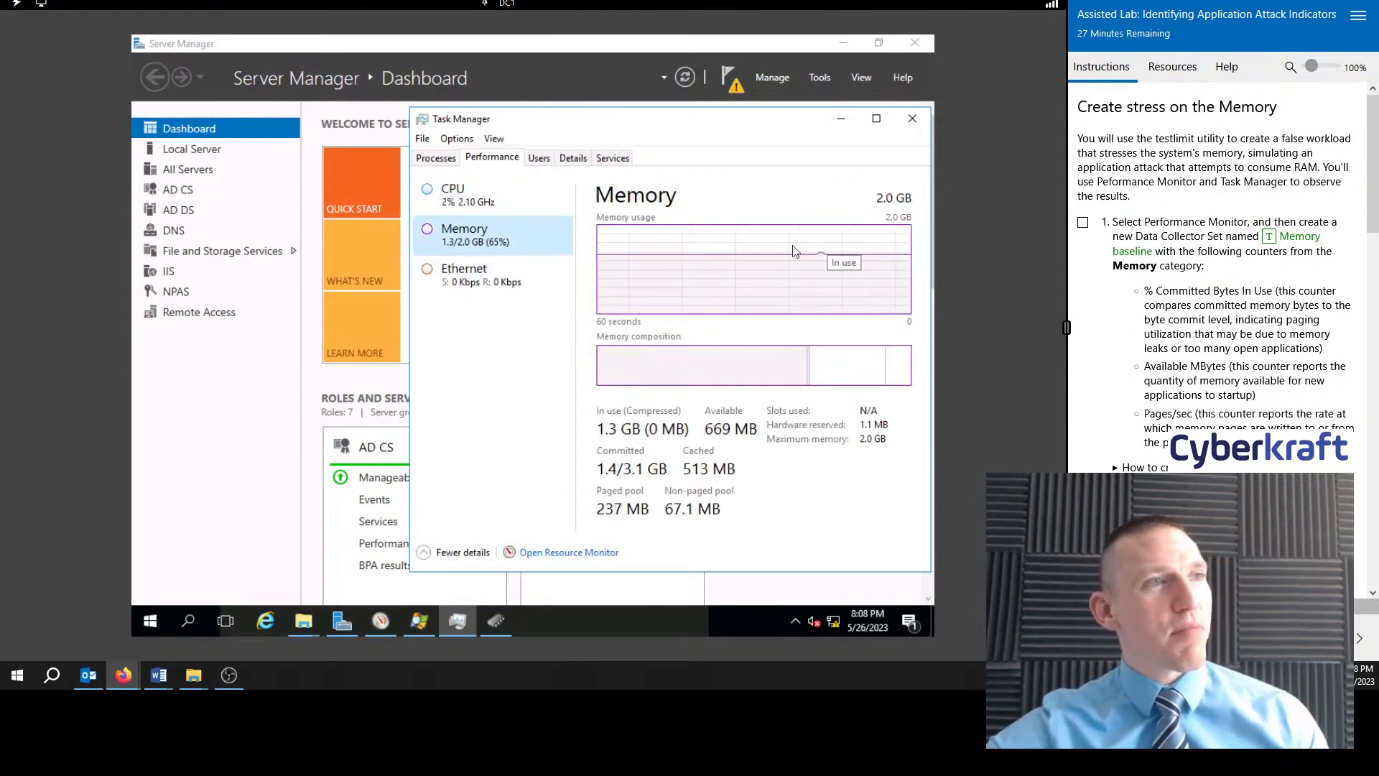
{"action": "left_click", "coordinate": [519, 205]}
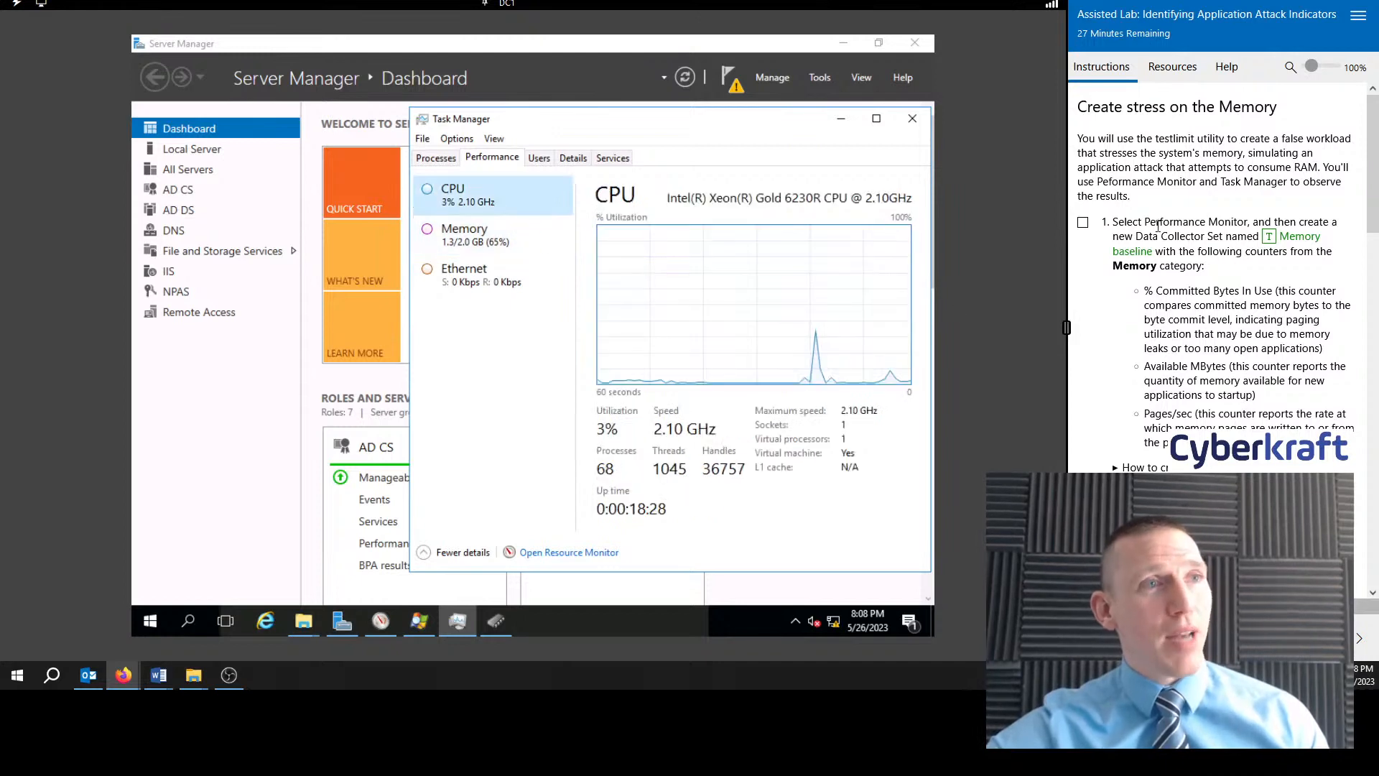
{"action": "left_click", "coordinate": [547, 233]}
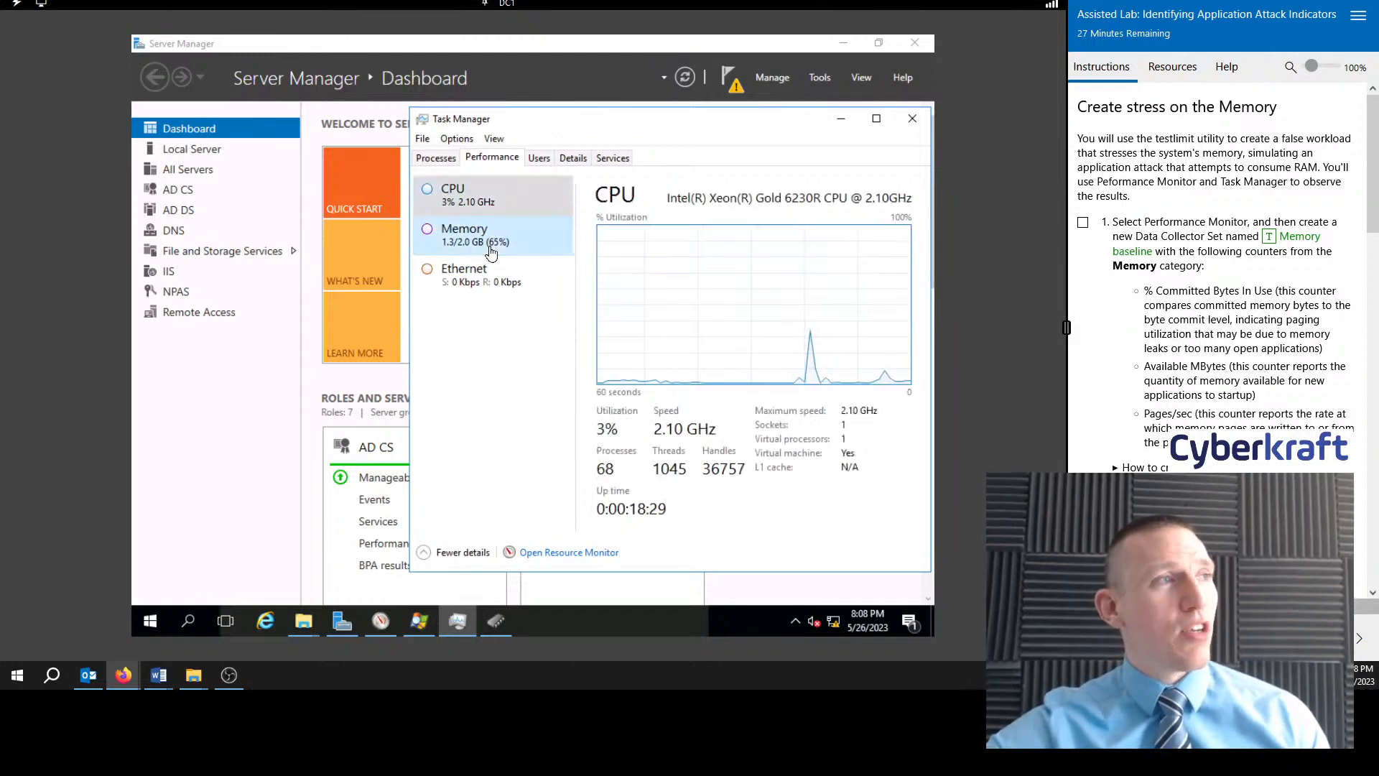
Step: Mark step 1 of the memory stress instructions as complete and switch back to Performance Monitor
{"action": "left_click", "coordinate": [1083, 222]}
{"action": "scroll", "coordinate": [1233, 321], "scroll_direction": "down", "scroll_amount": 2}
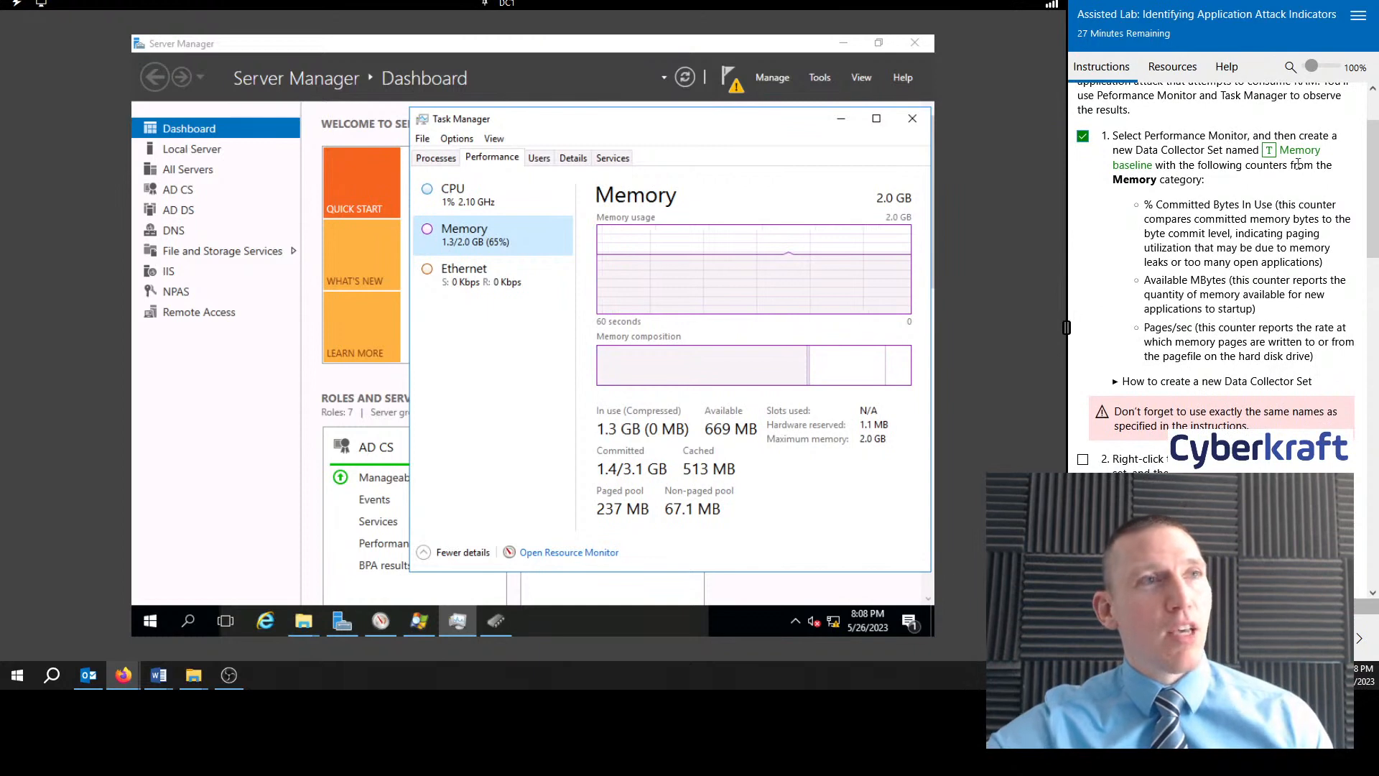
{"action": "left_click", "coordinate": [419, 622]}
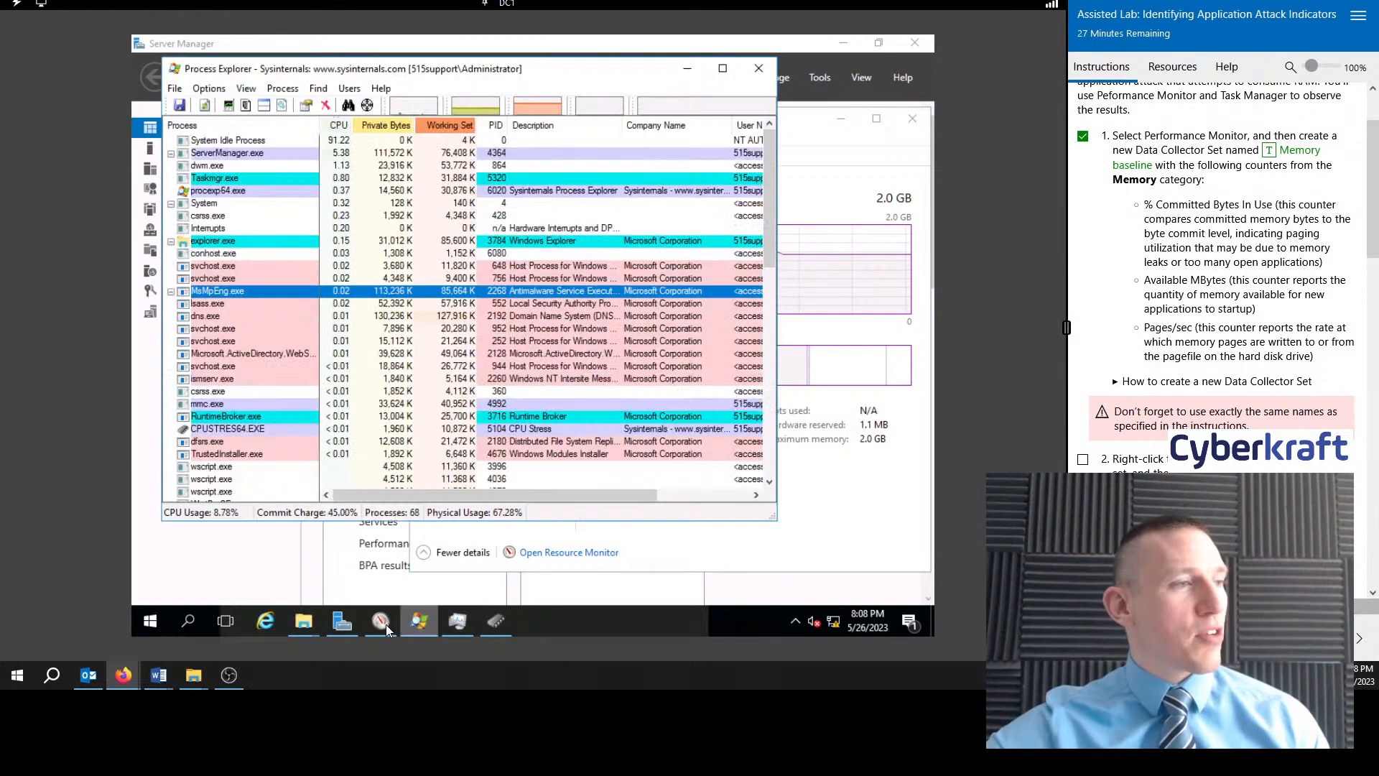
{"action": "left_click", "coordinate": [383, 622]}
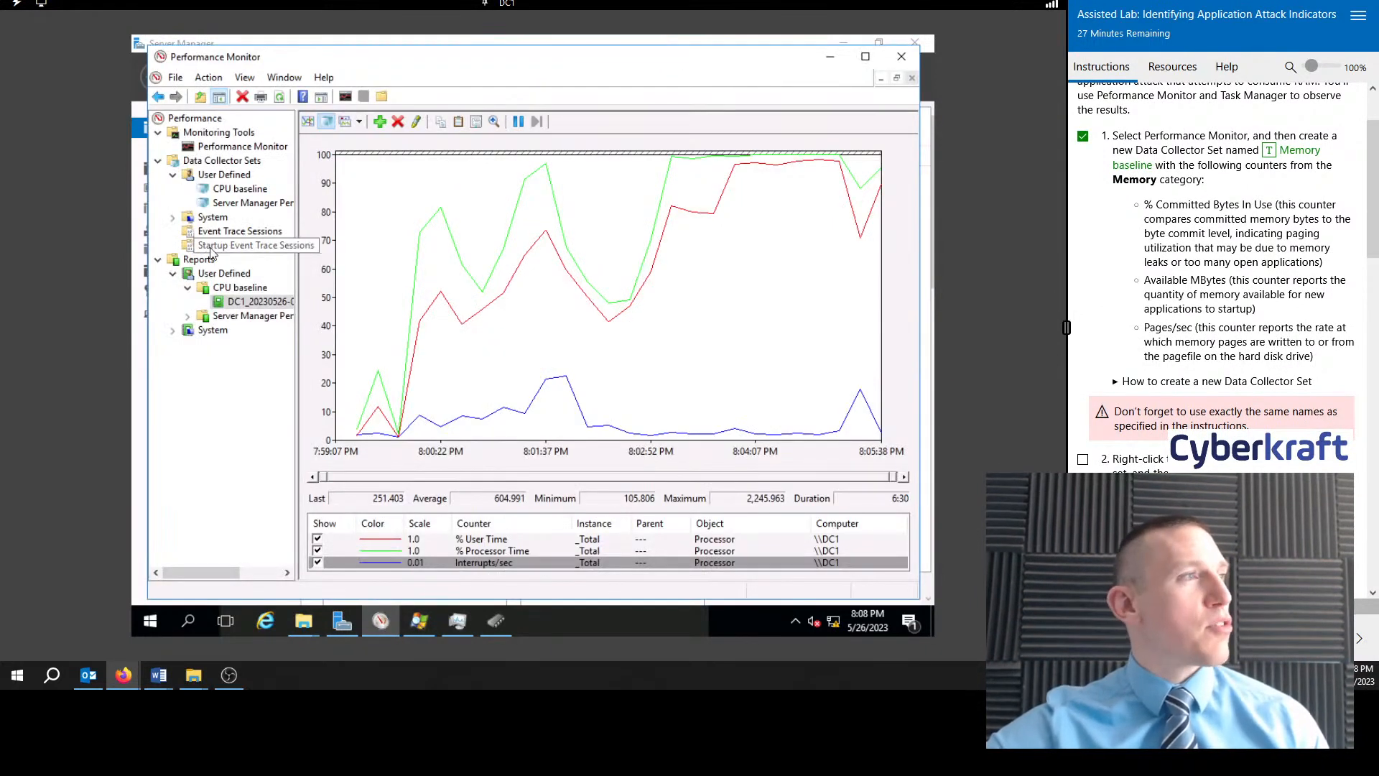
{"action": "left_click", "coordinate": [240, 275]}
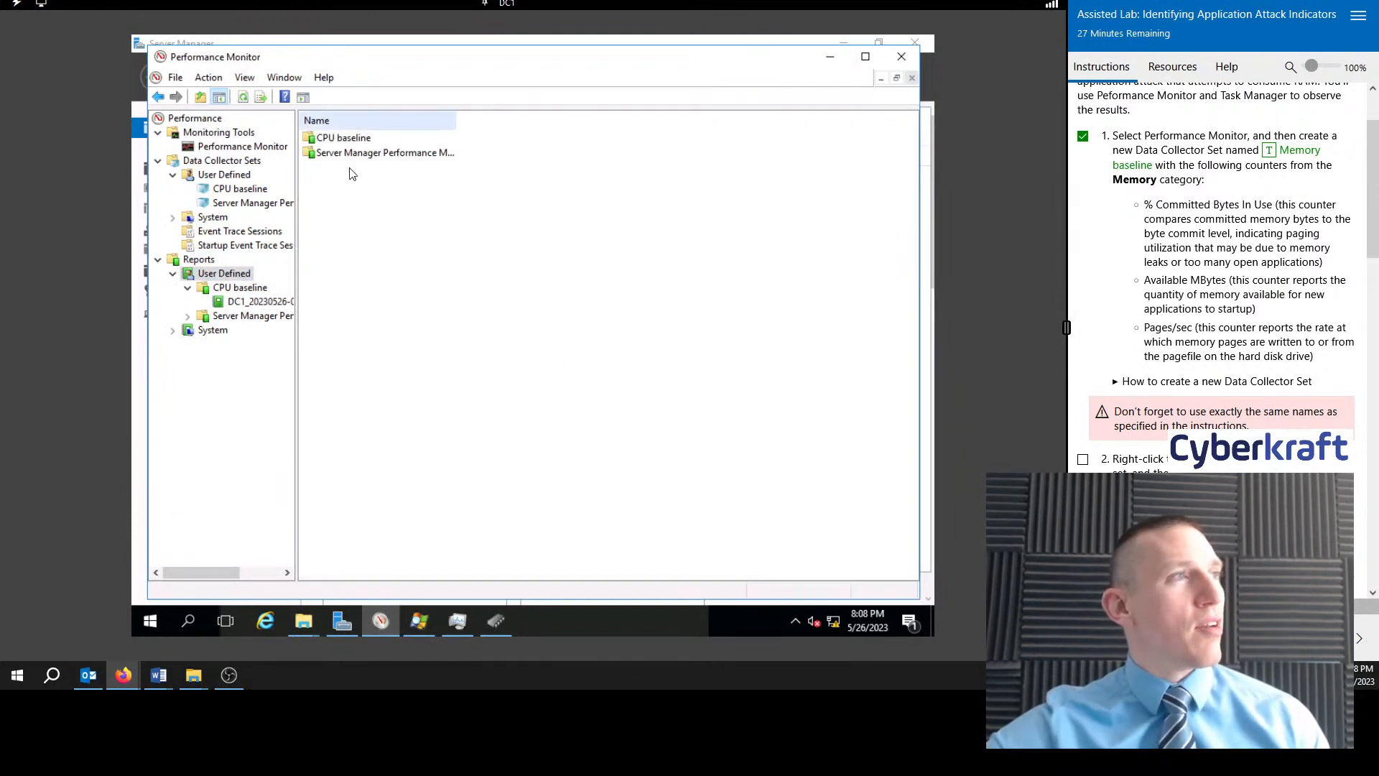
{"action": "right_click", "coordinate": [361, 204]}
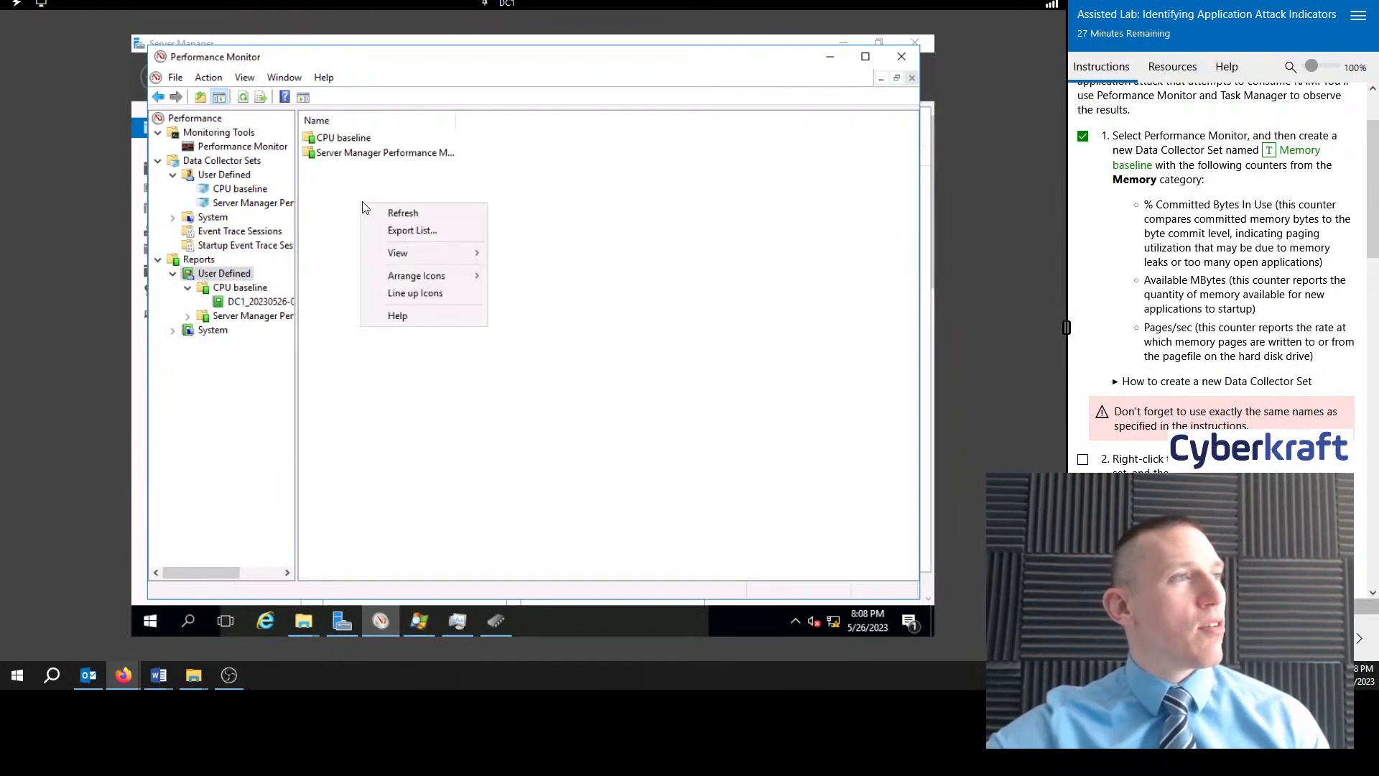
{"action": "left_click", "coordinate": [347, 157]}
{"action": "left_click_drag", "start_coordinate": [457, 120], "coordinate": [471, 120]}
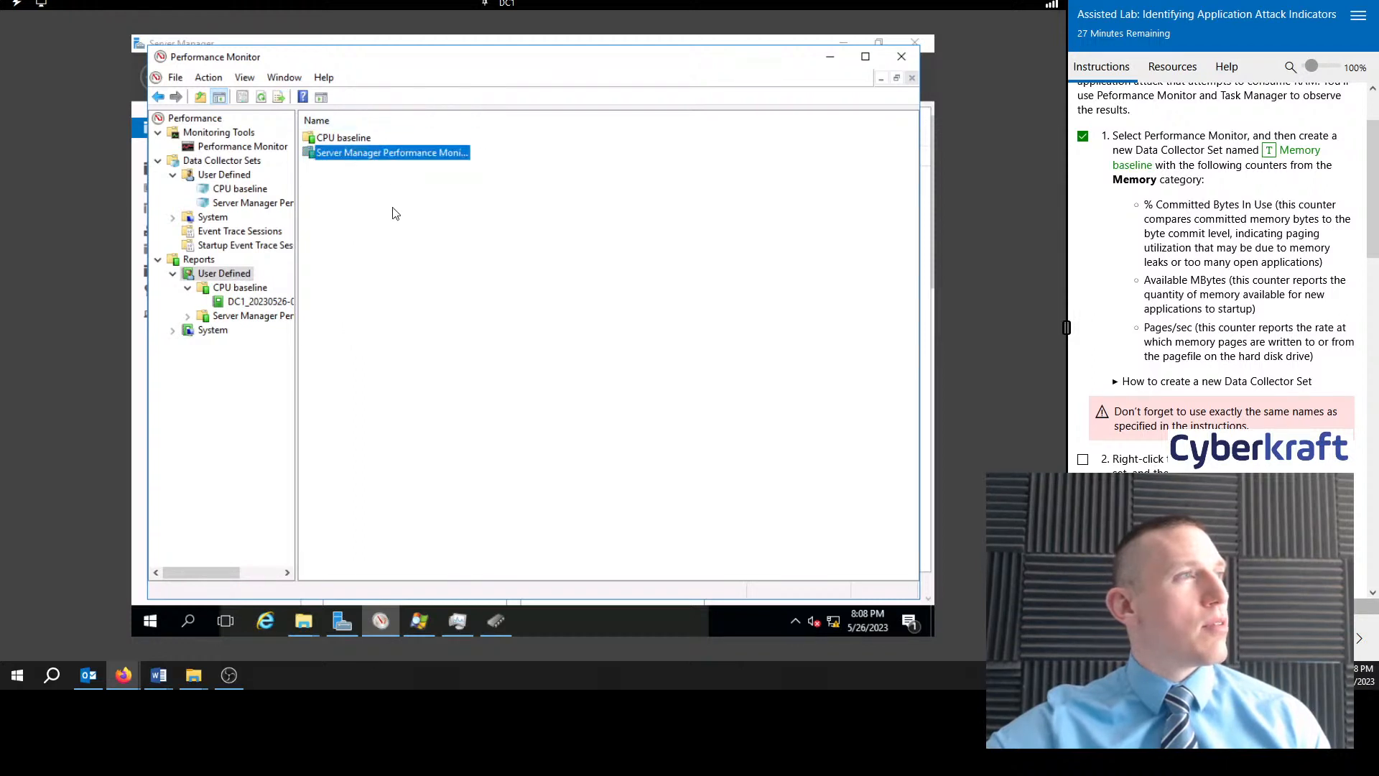
{"action": "left_click", "coordinate": [391, 212]}
{"action": "left_click", "coordinate": [210, 78]}
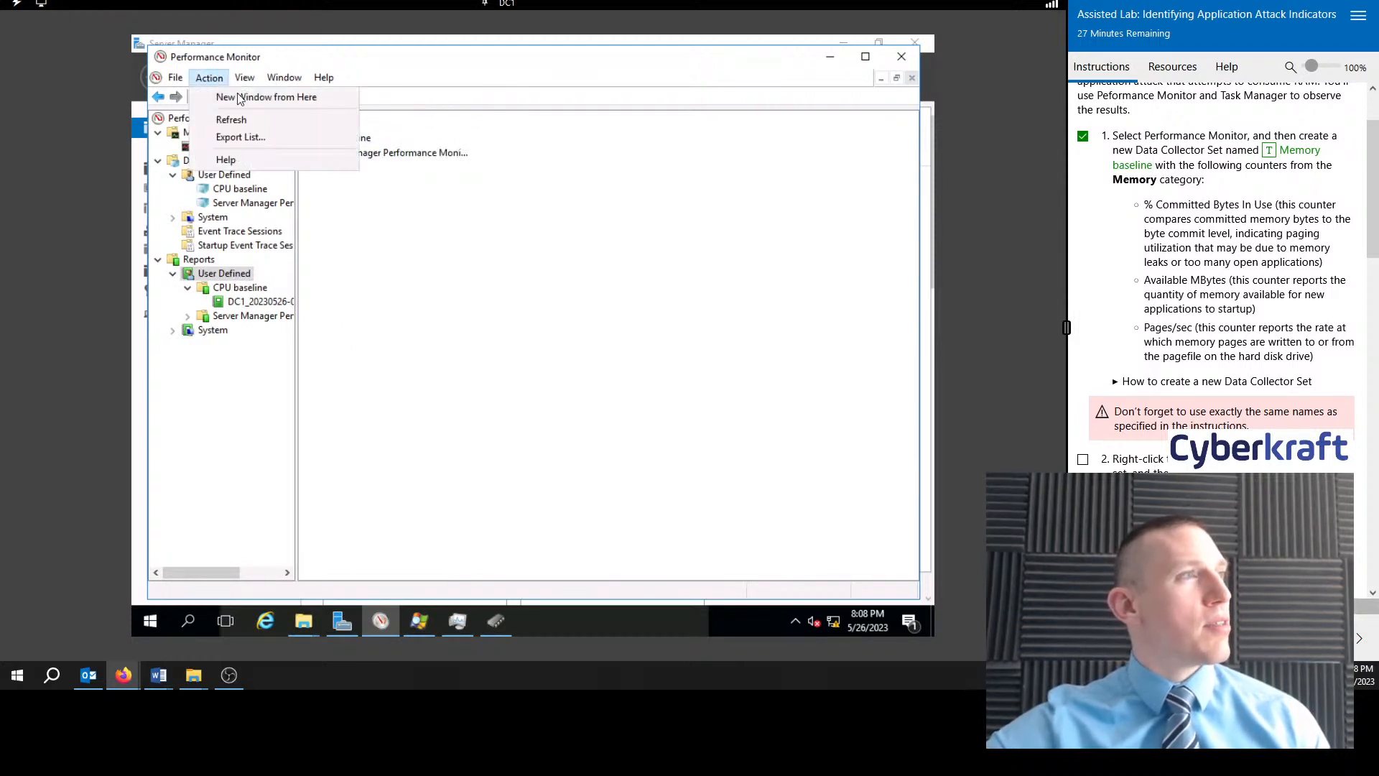
{"action": "left_click", "coordinate": [204, 279]}
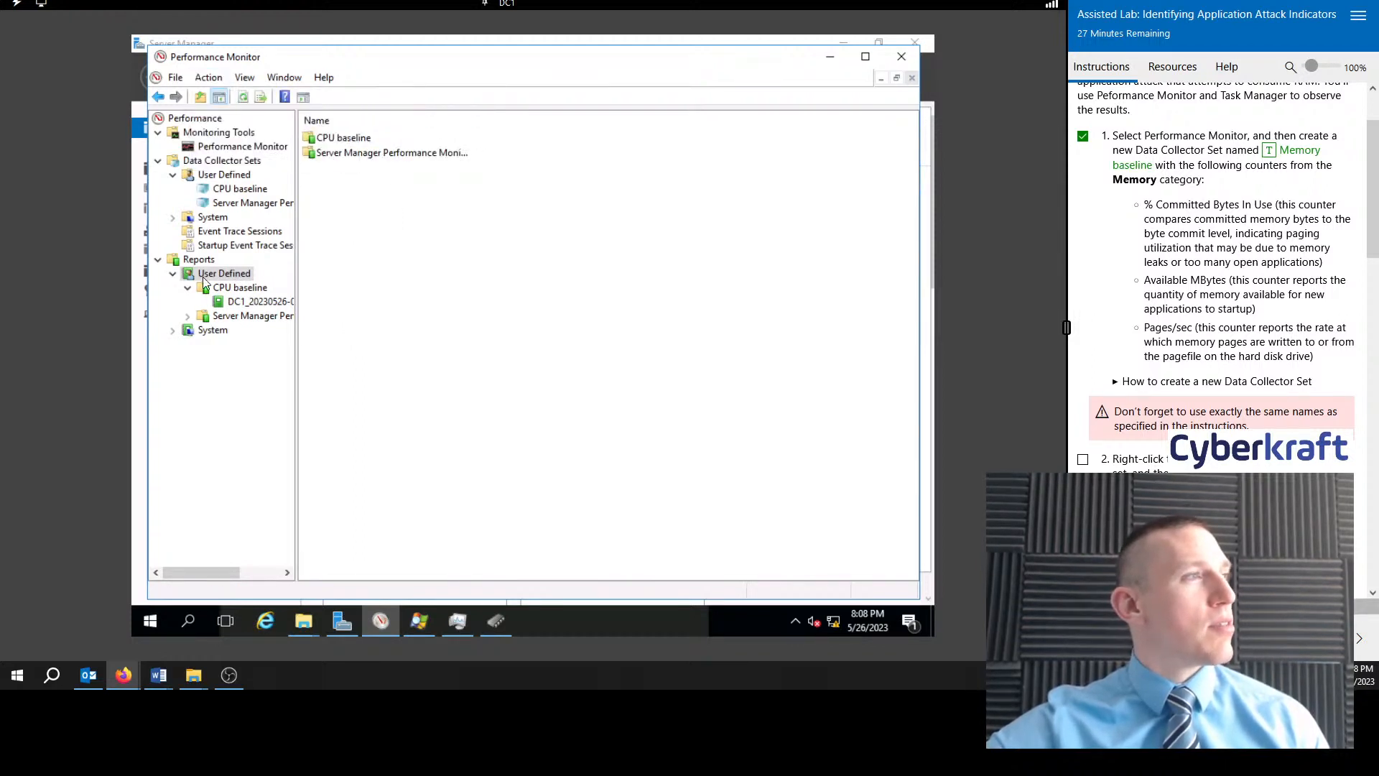
Step: Start a new data collector set under the user-defined Data Collector Sets and name it Memory baseline
{"action": "left_click", "coordinate": [224, 176]}
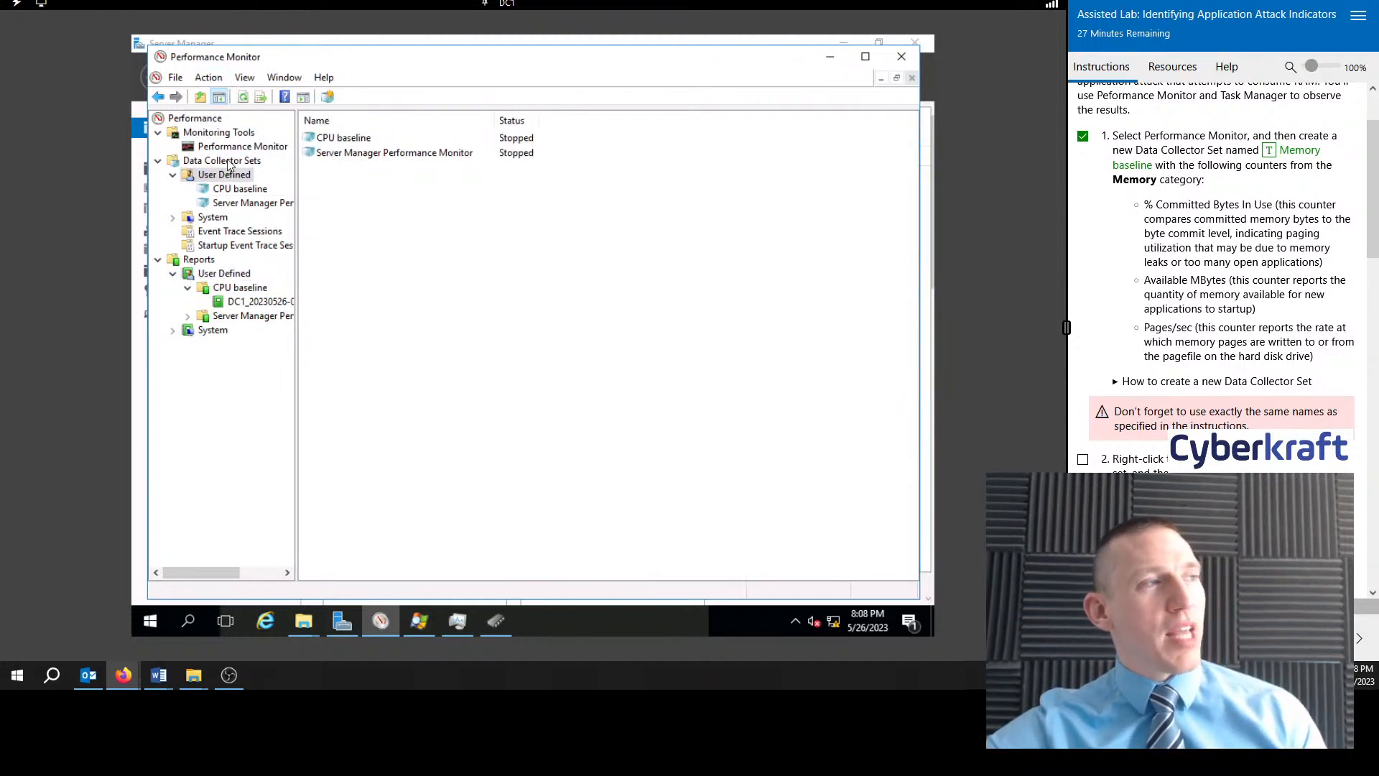
{"action": "right_click", "coordinate": [388, 201]}
{"action": "mouse_move", "coordinate": [447, 209]}
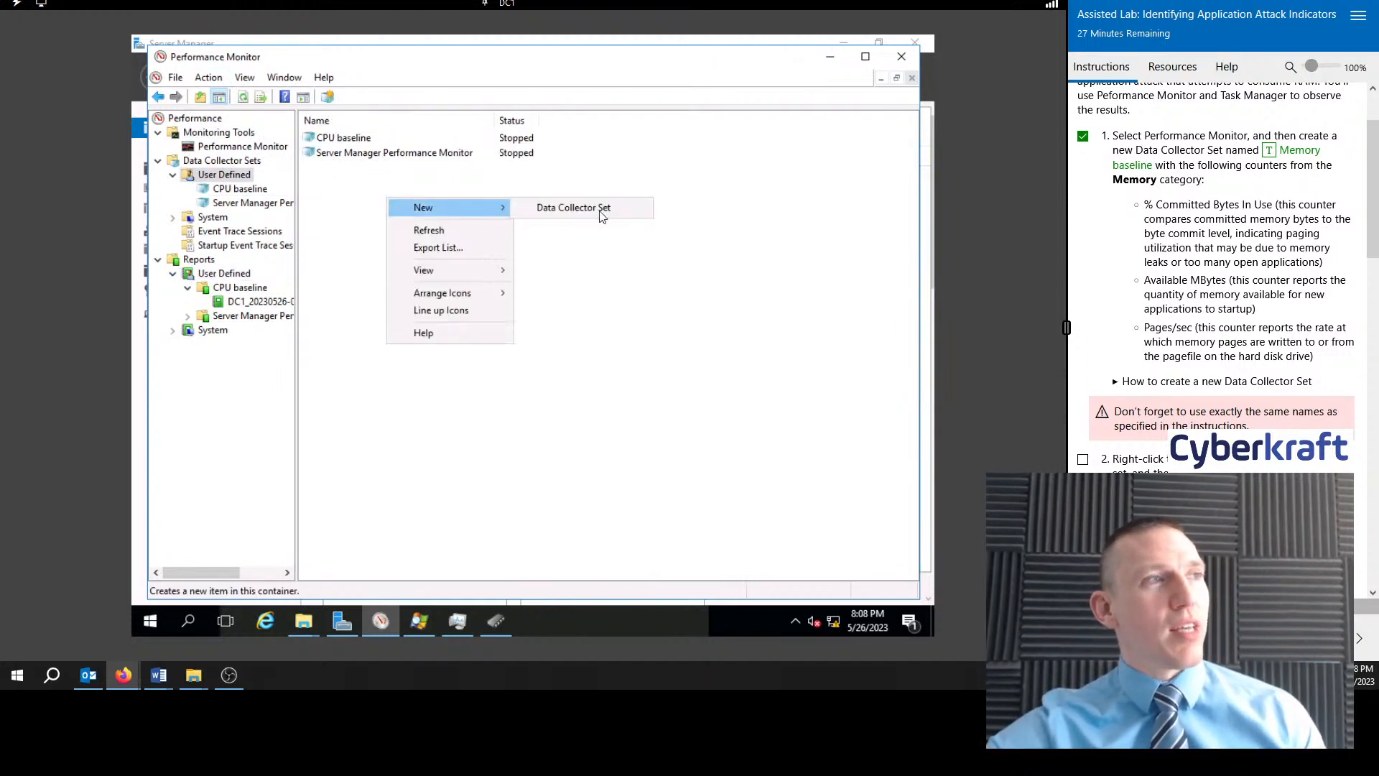
{"action": "left_click", "coordinate": [602, 211]}
{"action": "left_click", "coordinate": [1320, 151]}
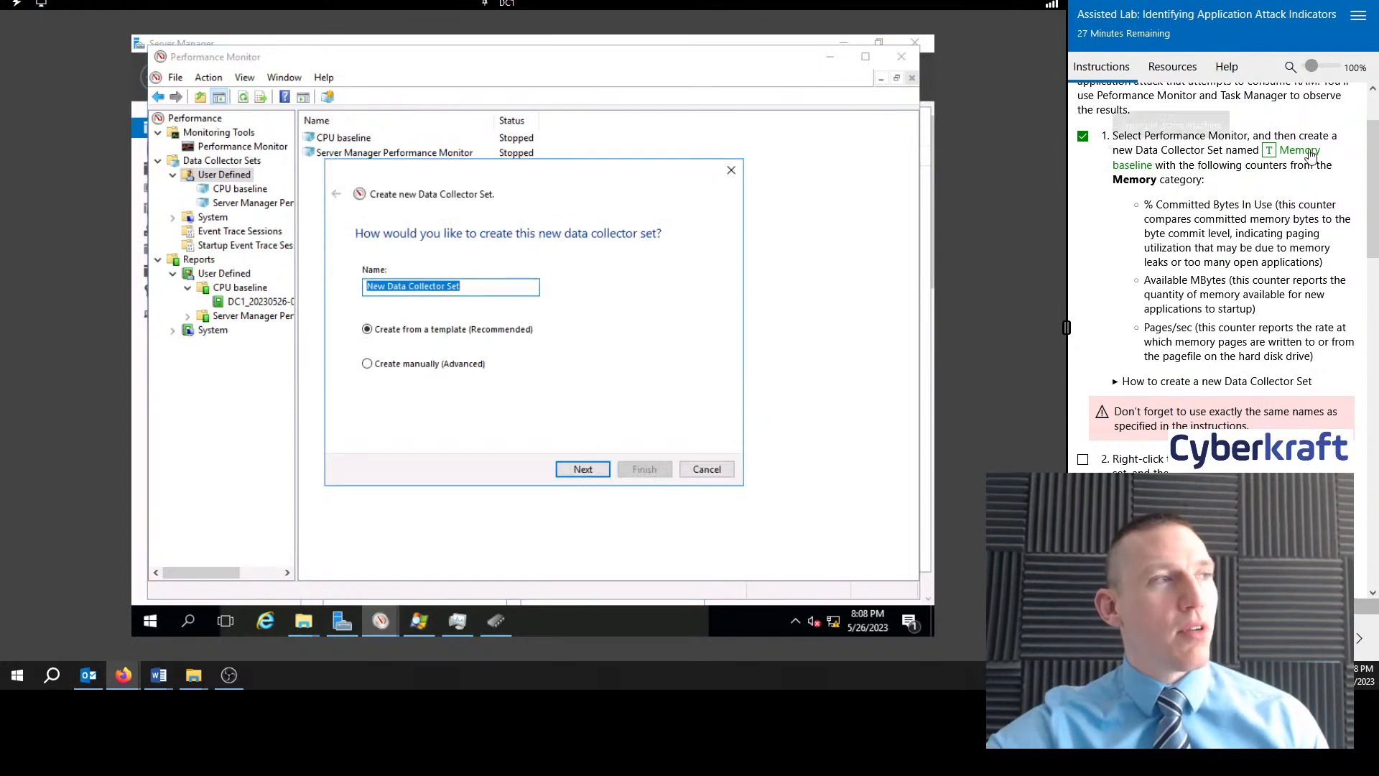
{"action": "left_click", "coordinate": [582, 468]}
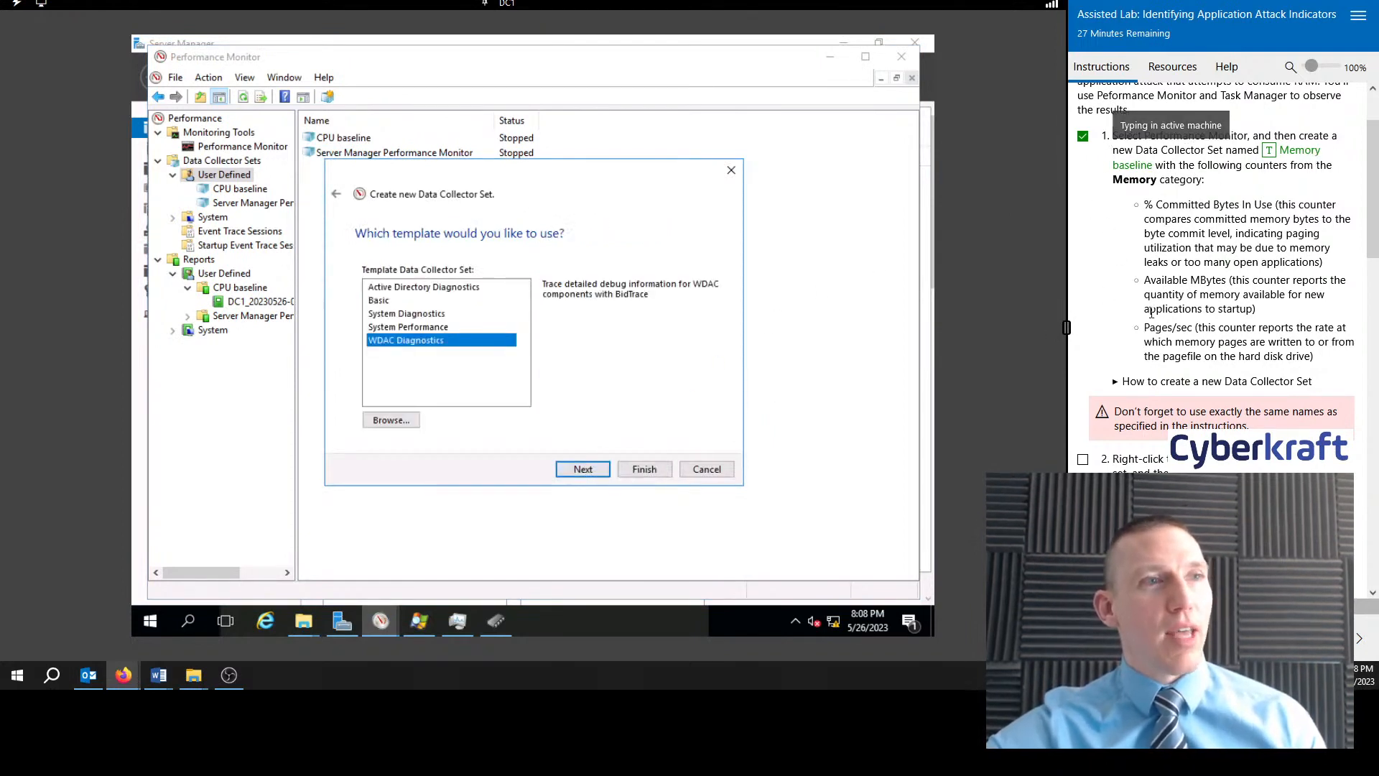
{"action": "scroll", "coordinate": [1205, 326], "scroll_direction": "down", "scroll_amount": 4}
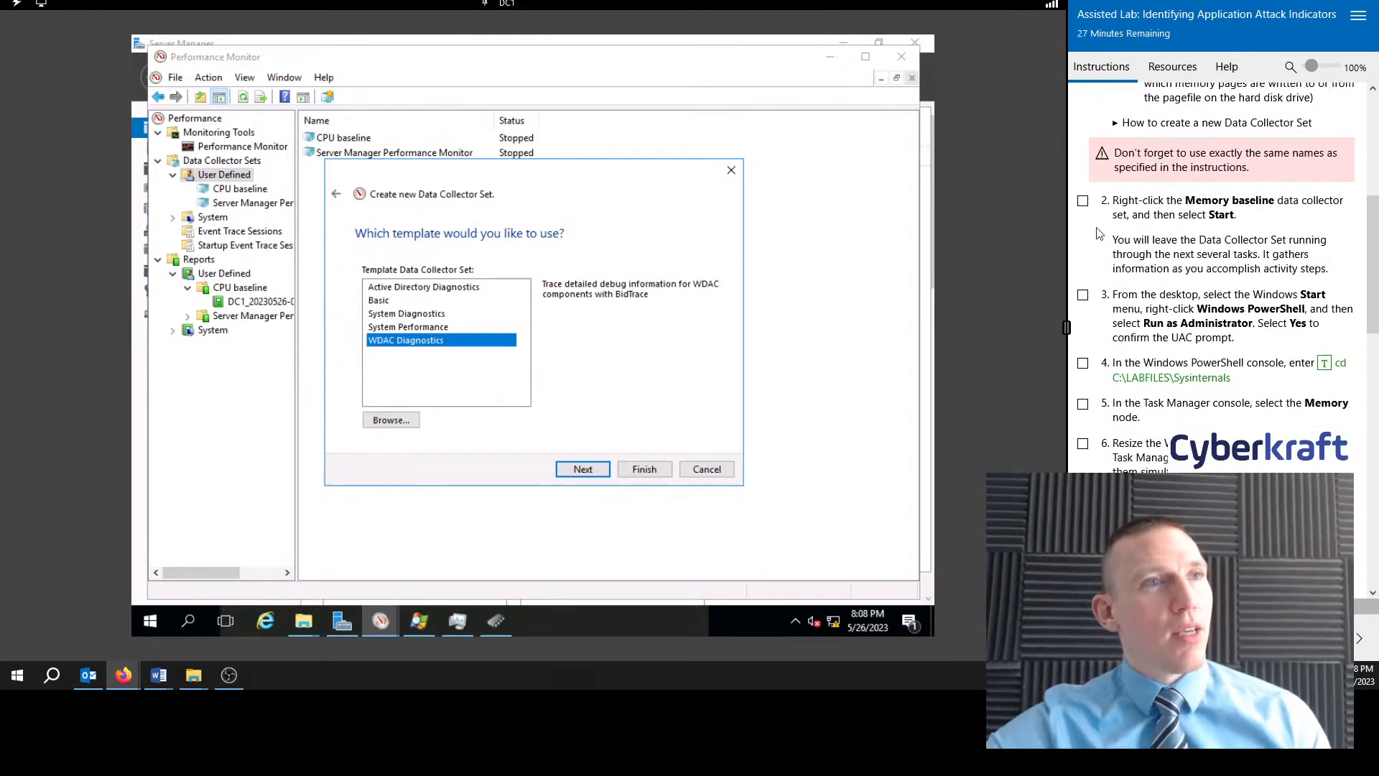
{"action": "scroll", "coordinate": [1169, 187], "scroll_direction": "up", "scroll_amount": 3}
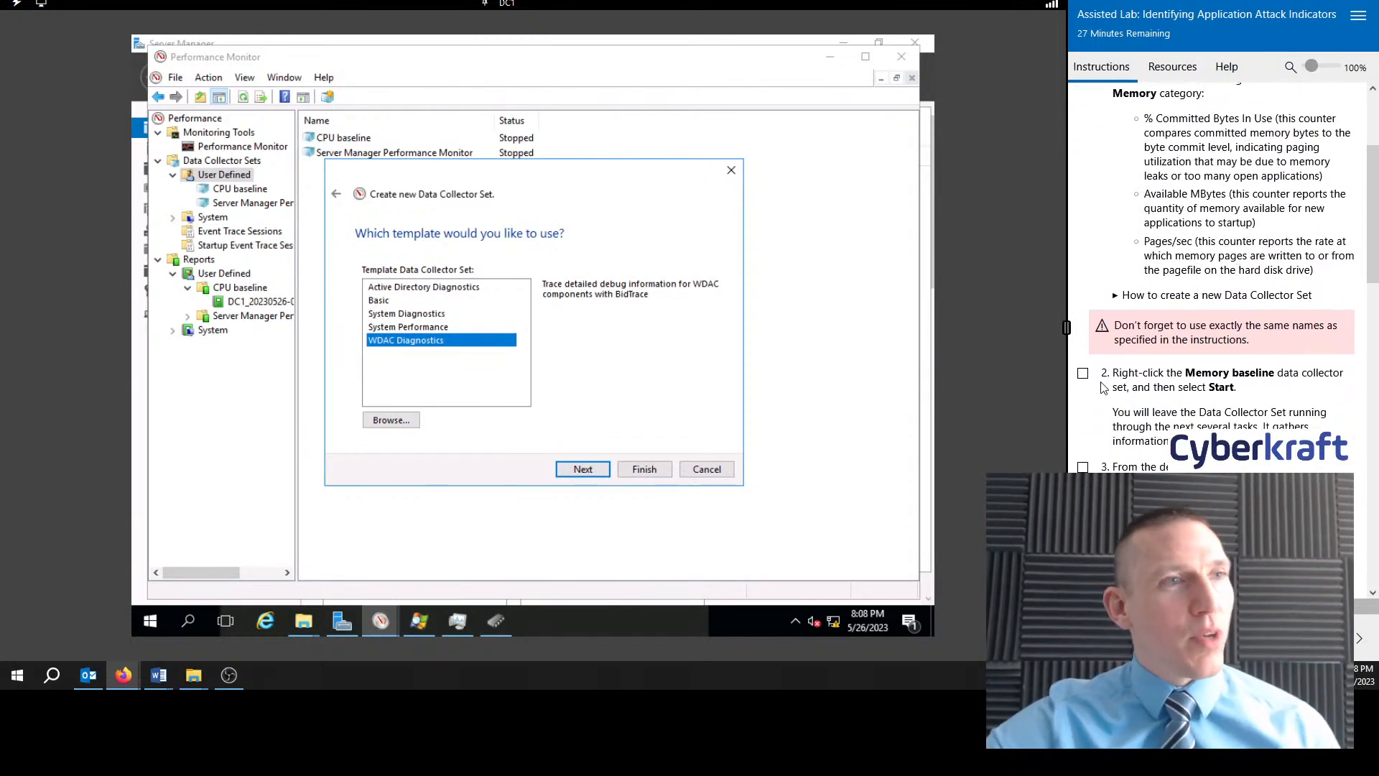
{"action": "scroll", "coordinate": [1125, 372], "scroll_direction": "down", "scroll_amount": 1}
{"action": "scroll", "coordinate": [1126, 372], "scroll_direction": "down", "scroll_amount": 1}
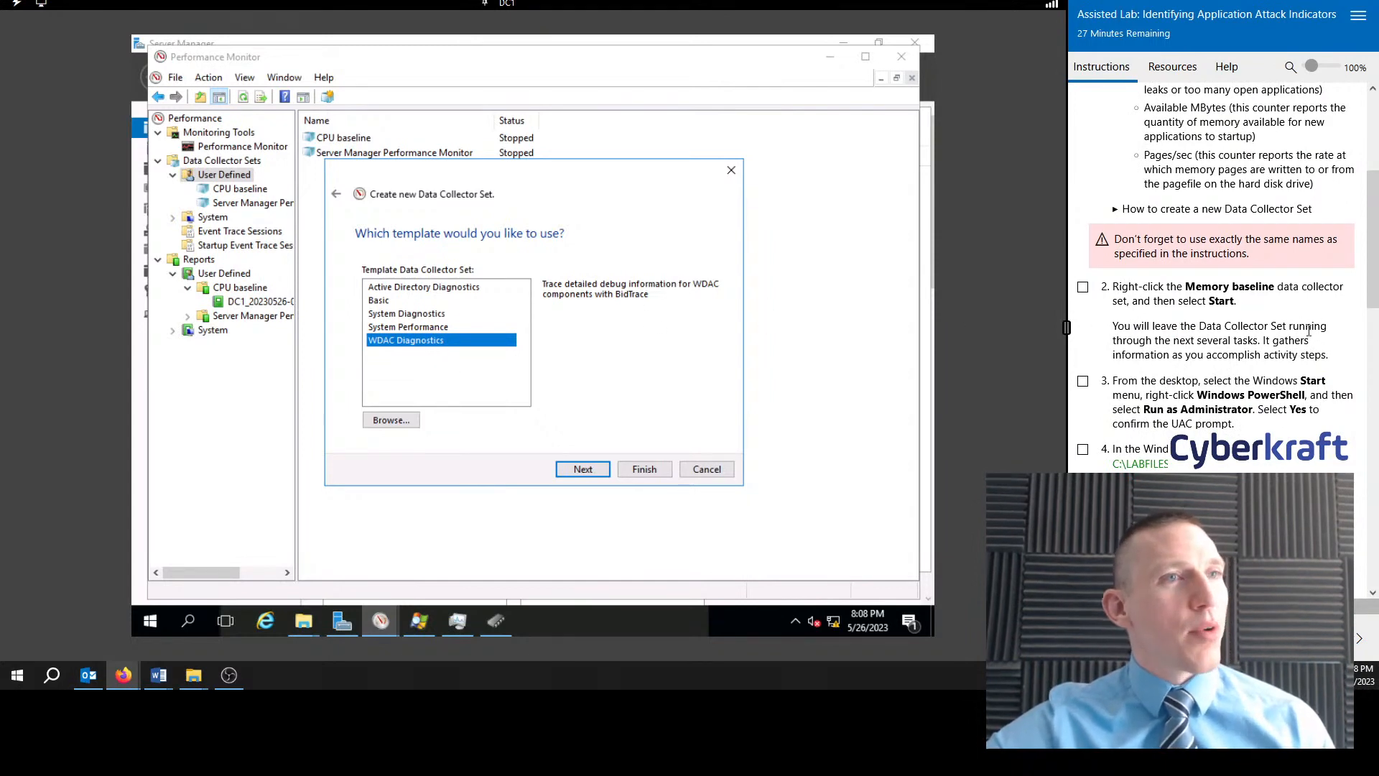
{"action": "scroll", "coordinate": [1220, 332], "scroll_direction": "up", "scroll_amount": 4}
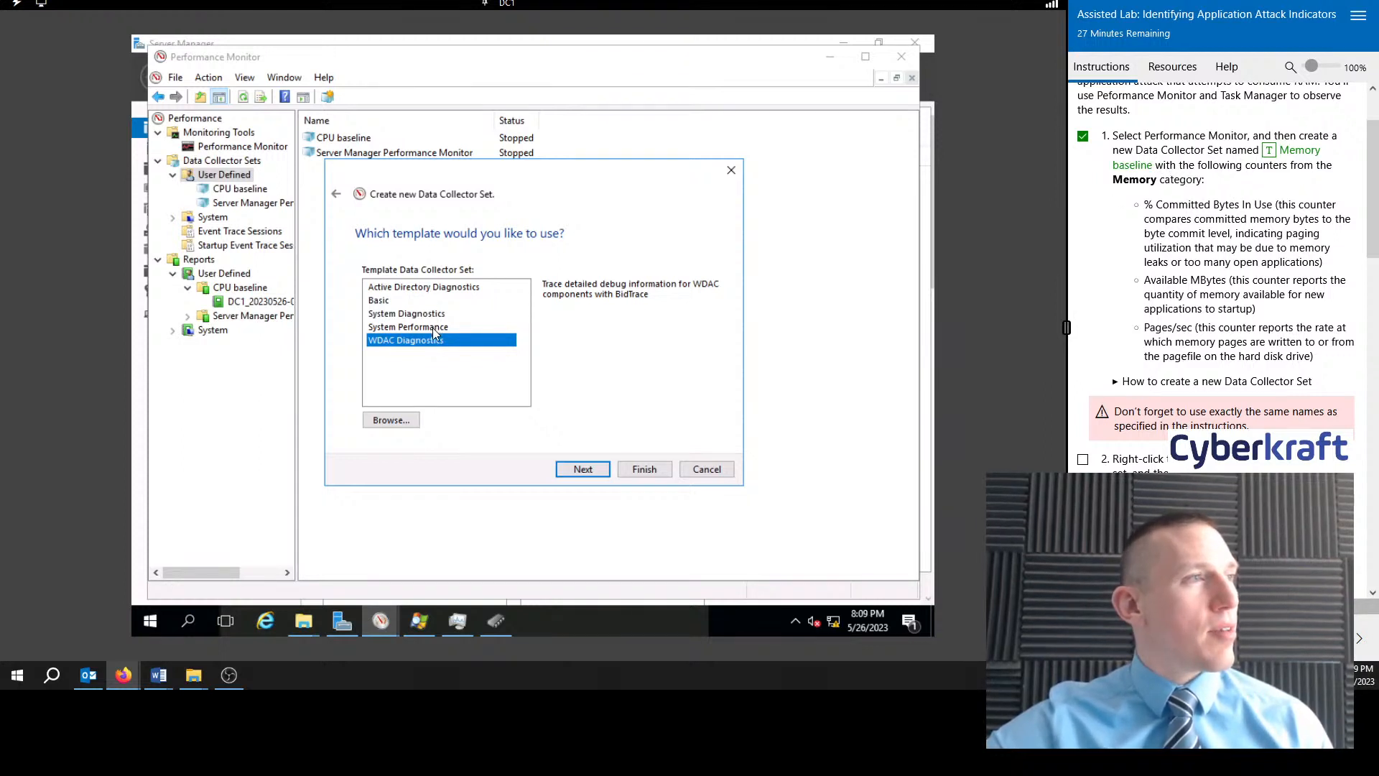
{"action": "left_click", "coordinate": [335, 194]}
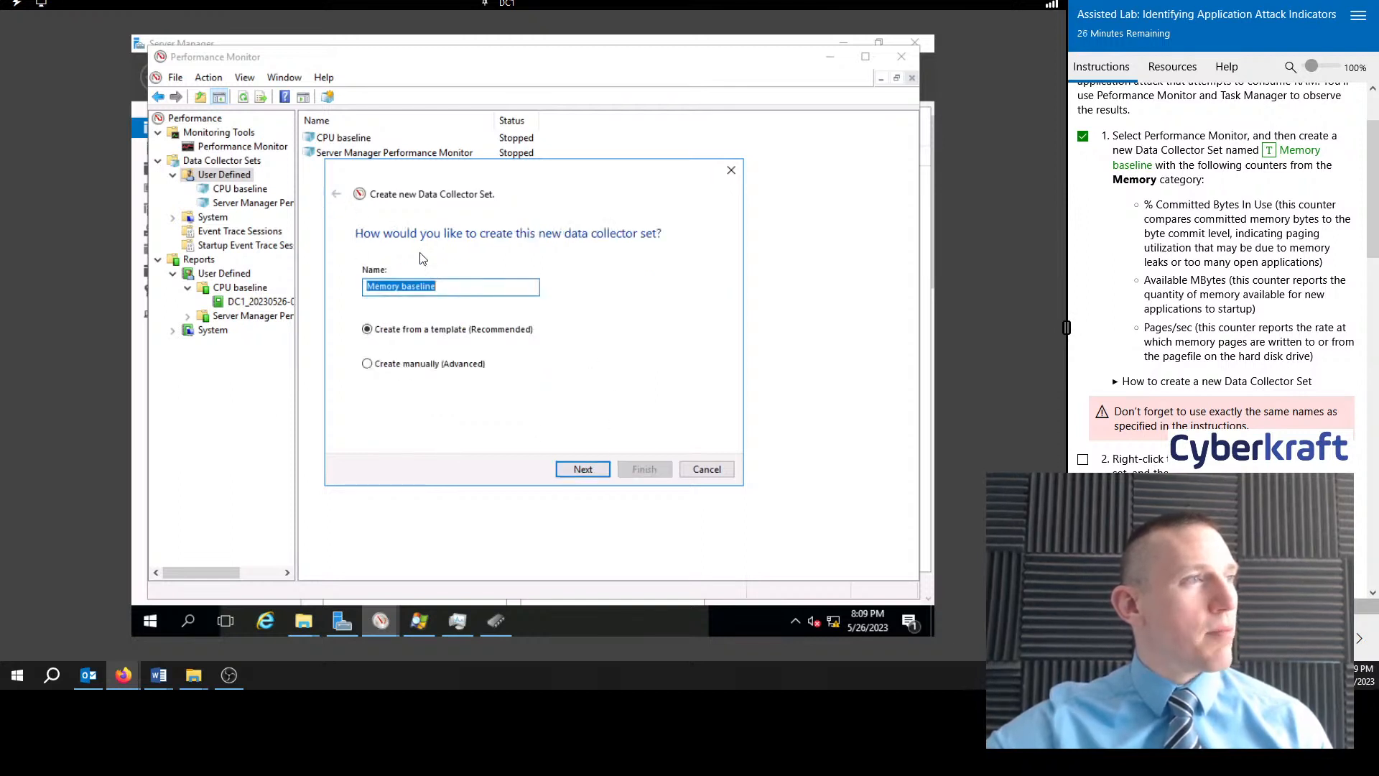
Step: Choose manual creation for the Memory baseline set and include performance counter data logs
{"action": "left_click", "coordinate": [368, 365]}
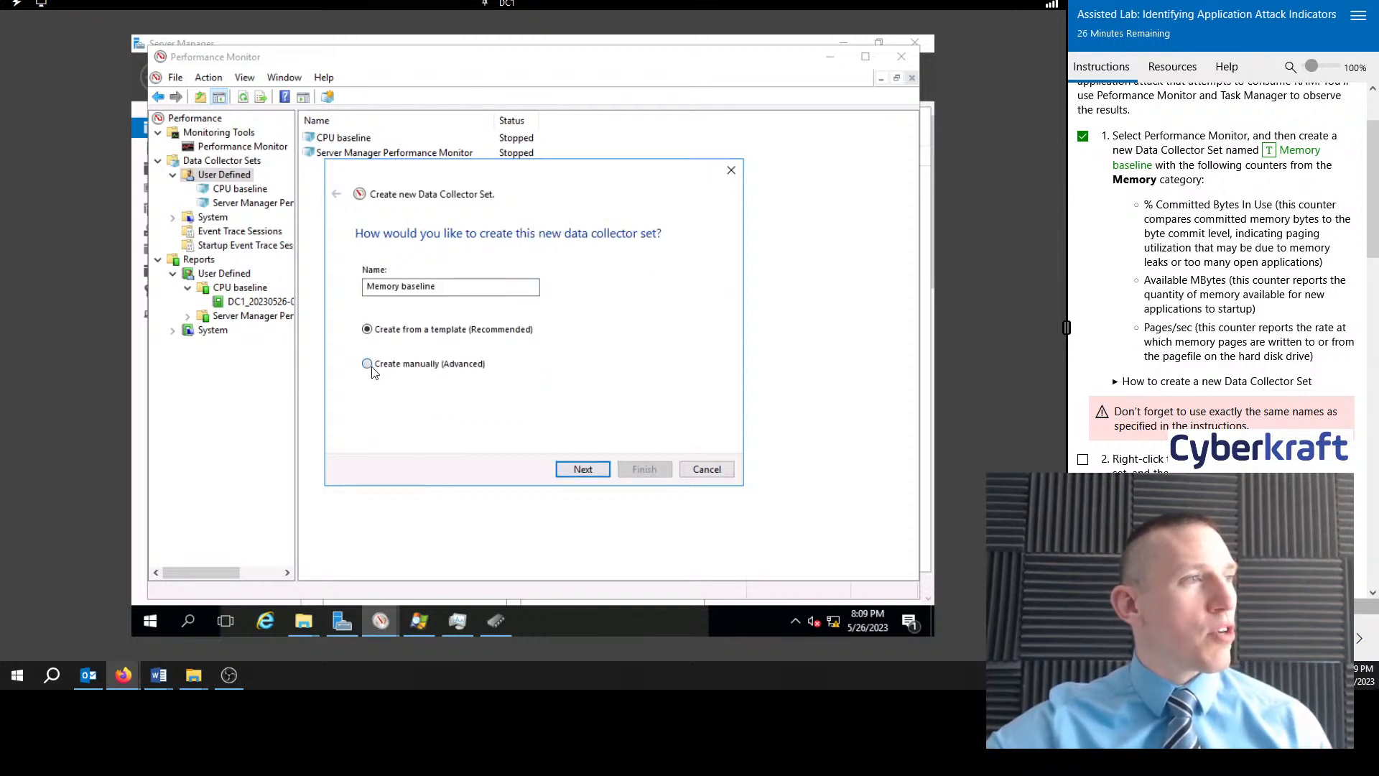
{"action": "left_click", "coordinate": [579, 470]}
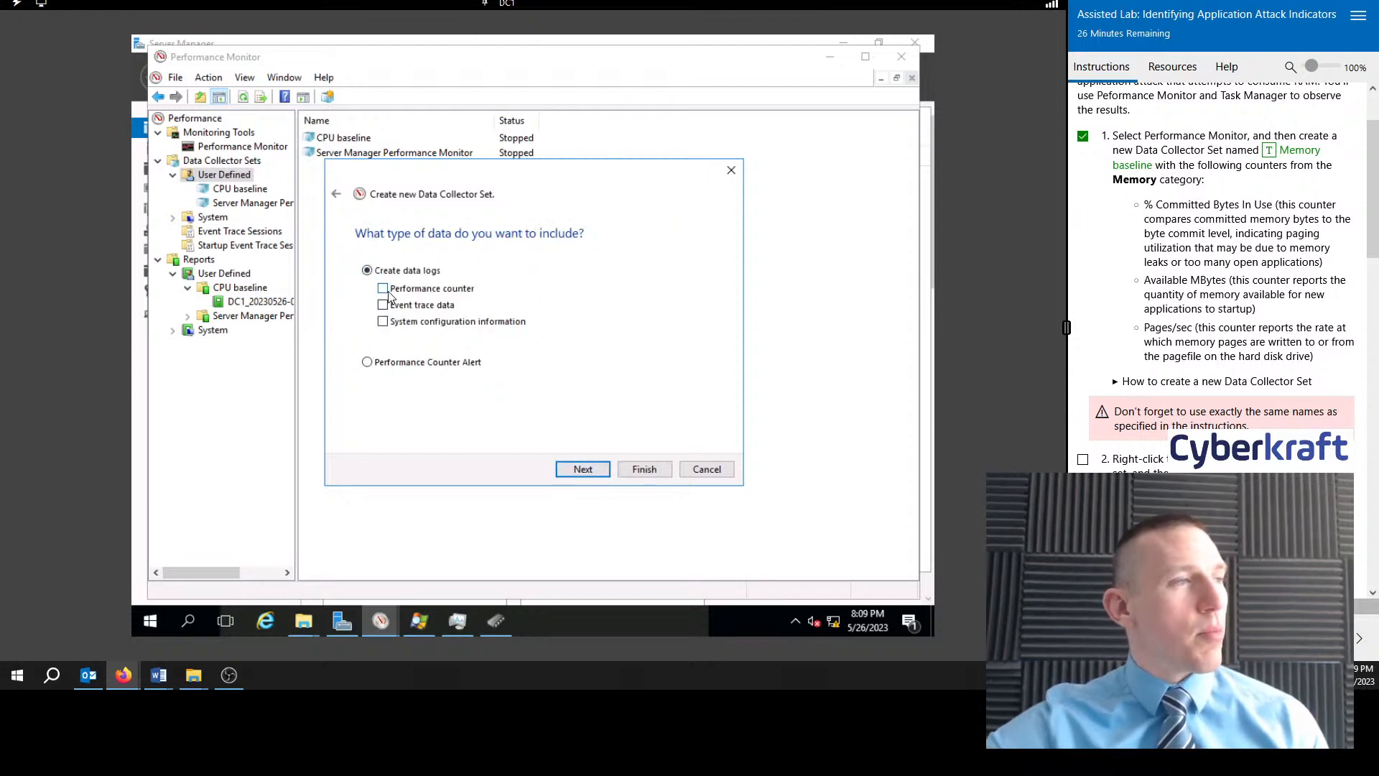
{"action": "left_click", "coordinate": [586, 469]}
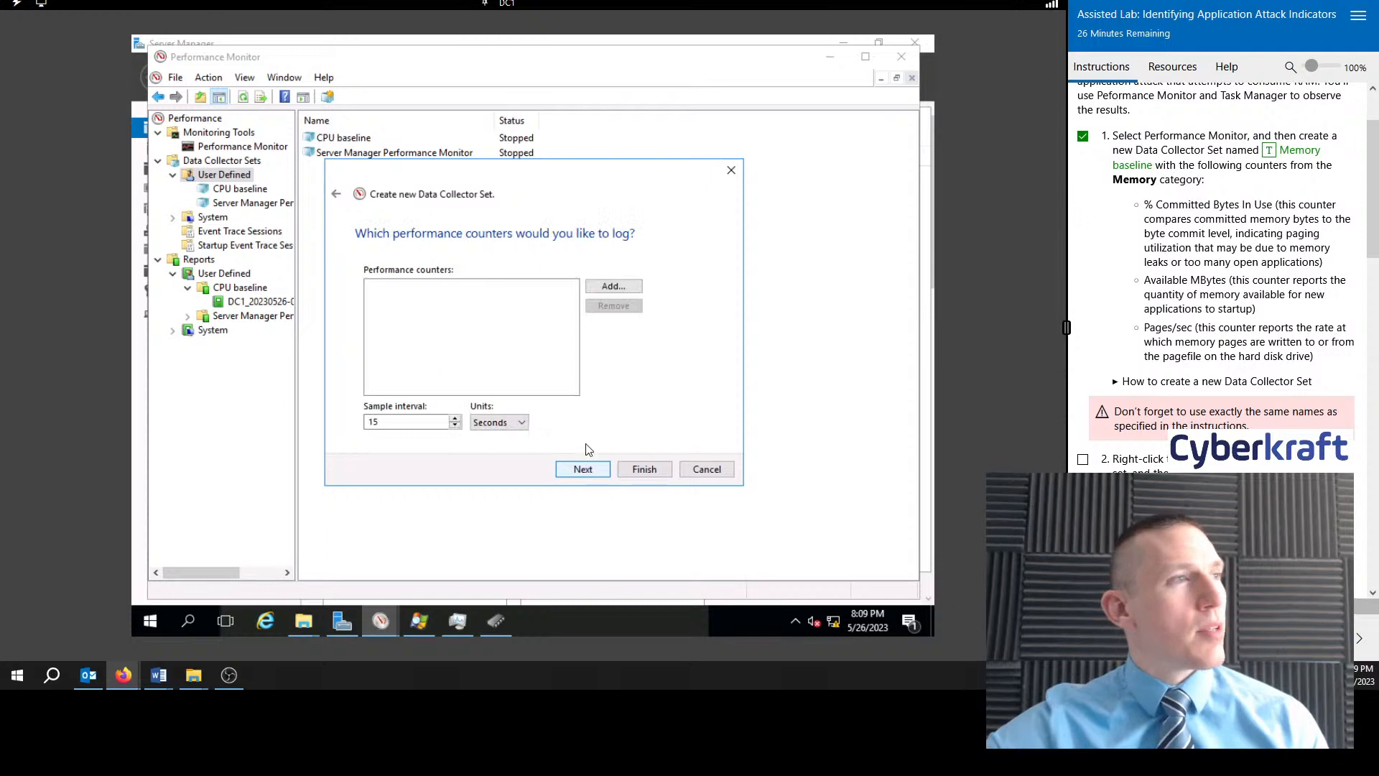
Step: Add the % Committed Bytes In Use counter from the Memory category to the logged performance counters
{"action": "left_click", "coordinate": [606, 289]}
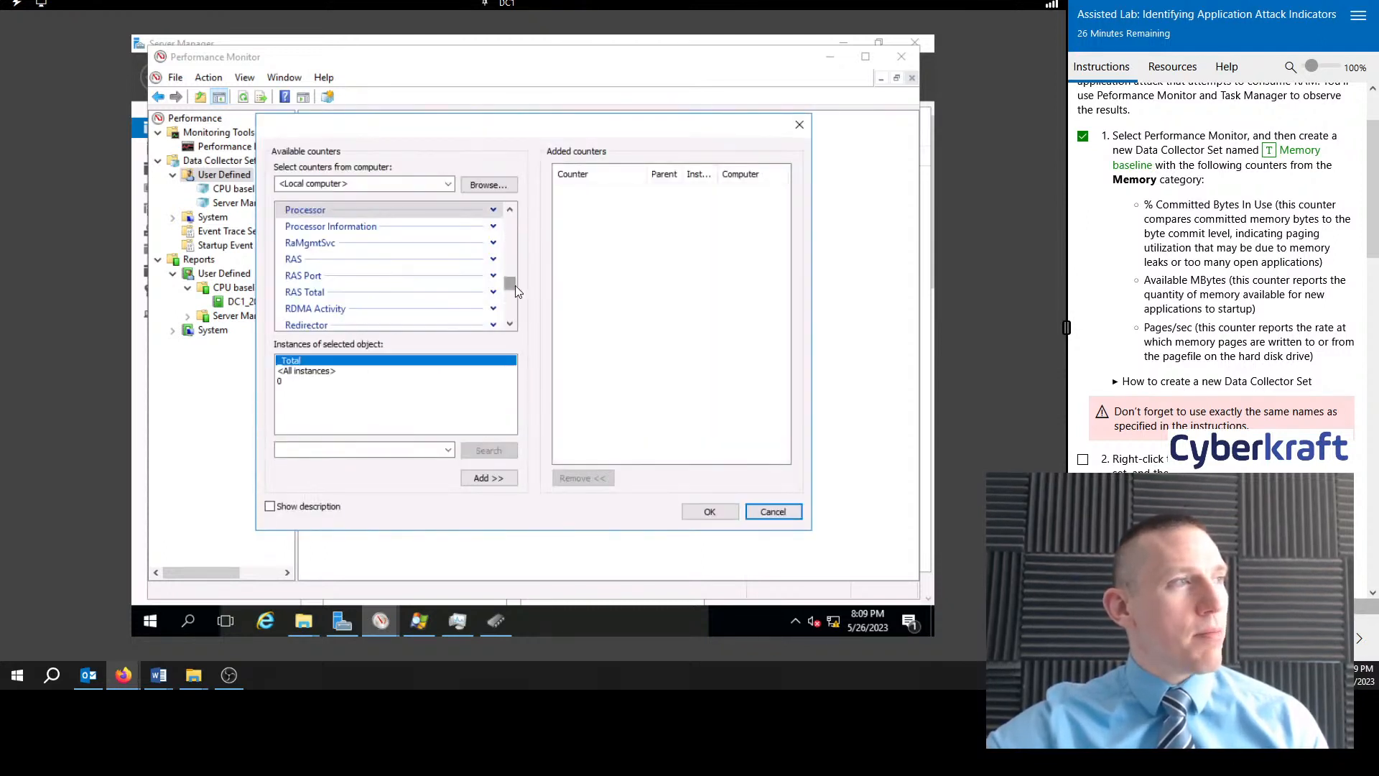
{"action": "left_click_drag", "start_coordinate": [511, 287], "coordinate": [539, 261]}
{"action": "scroll", "coordinate": [431, 235], "scroll_direction": "up", "scroll_amount": 1}
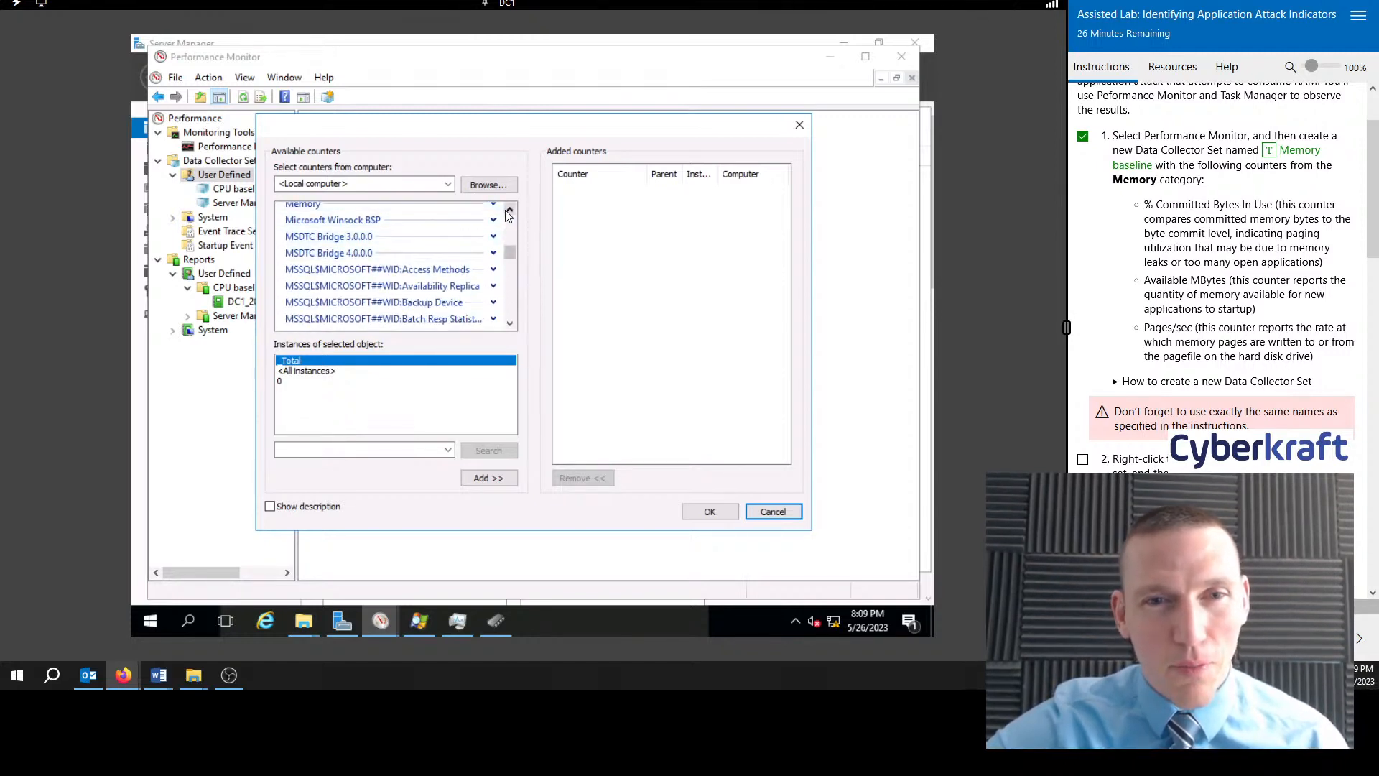
{"action": "left_click", "coordinate": [403, 232]}
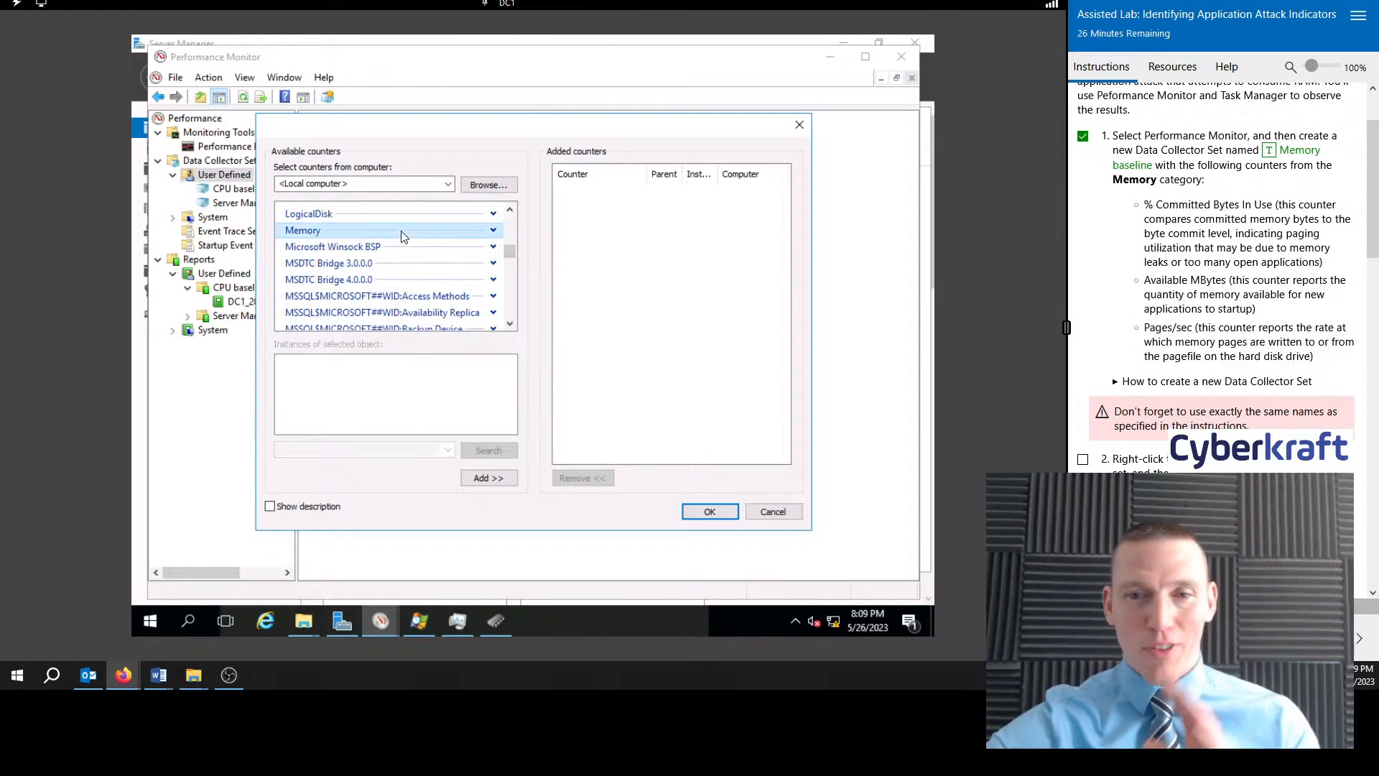
{"action": "left_click", "coordinate": [493, 230]}
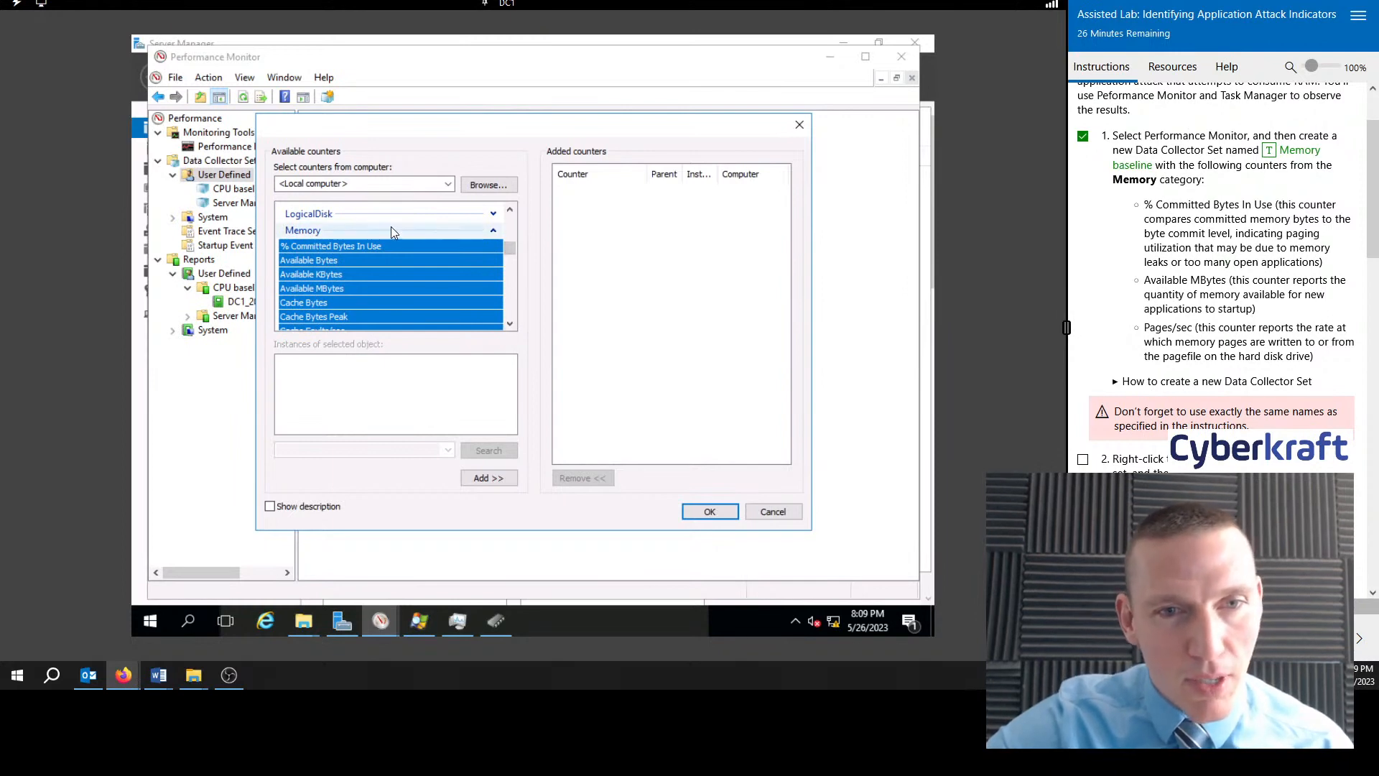
{"action": "left_click", "coordinate": [391, 246]}
{"action": "left_click", "coordinate": [482, 476]}
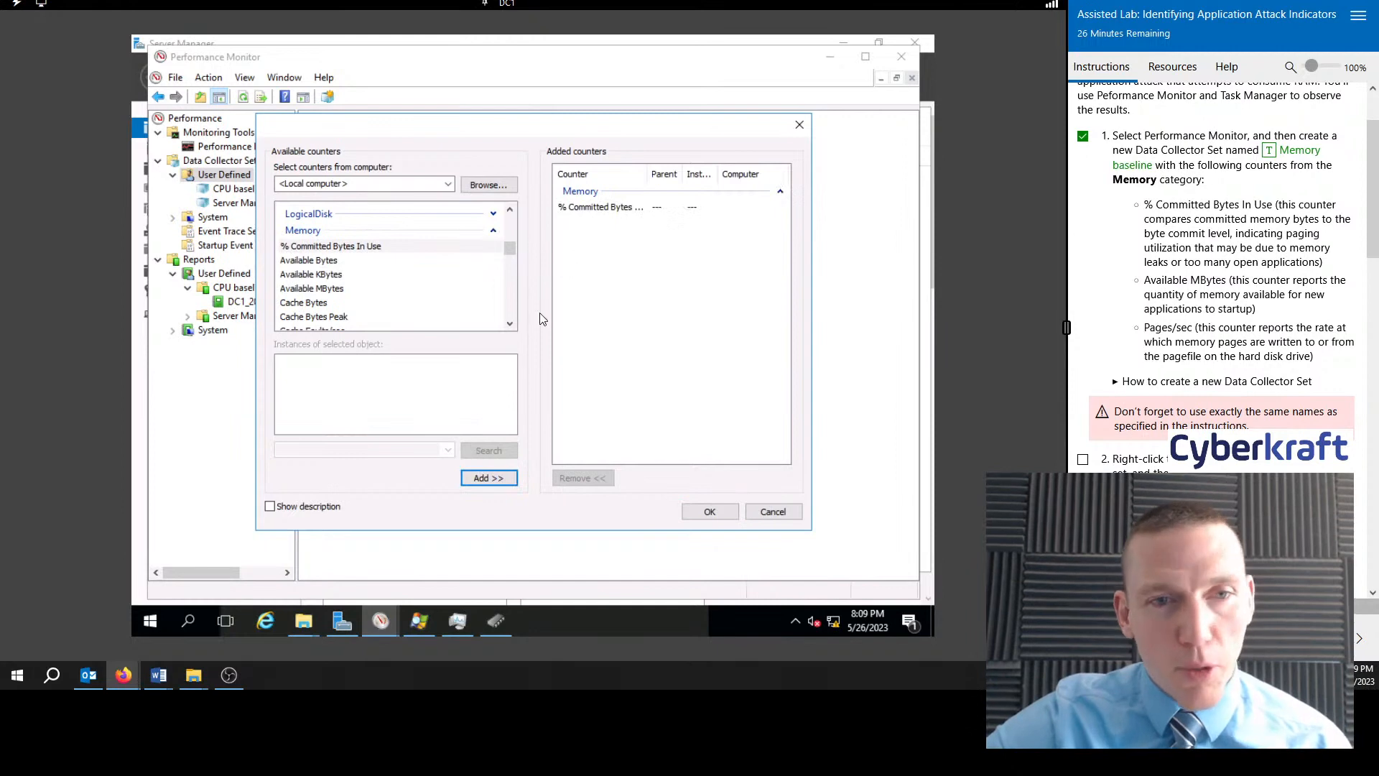
Step: Add the Available MBytes and Pages/sec memory counters and confirm the counter selection
{"action": "left_click", "coordinate": [359, 289]}
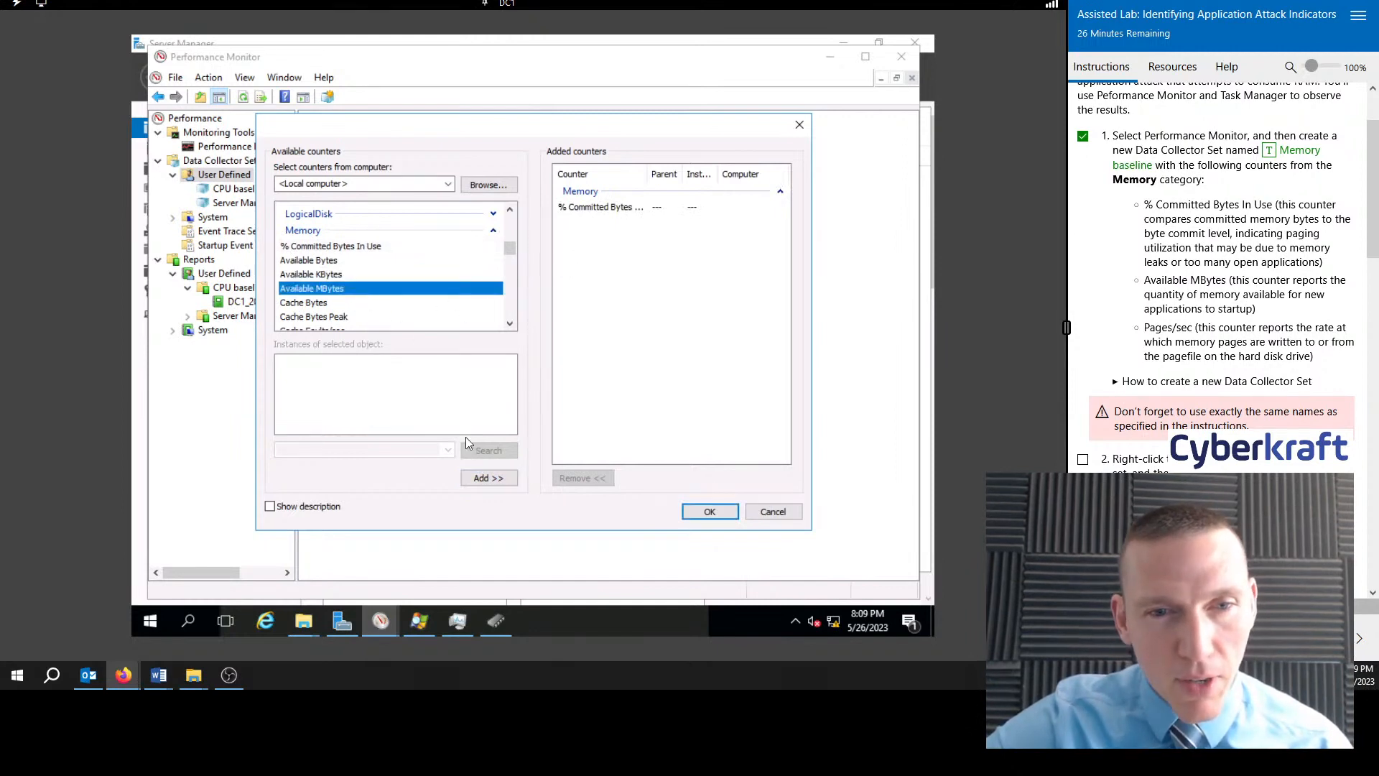
{"action": "left_click", "coordinate": [481, 478]}
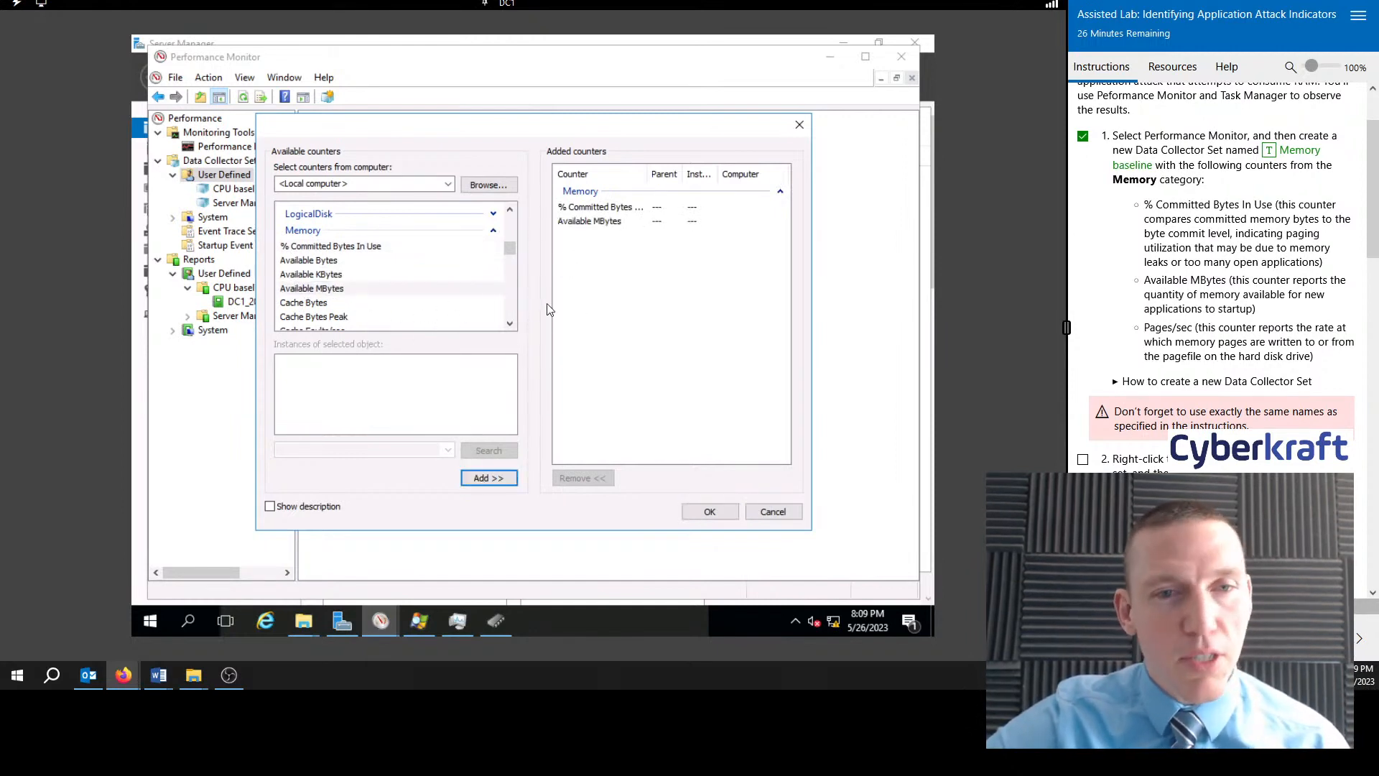
{"action": "scroll", "coordinate": [511, 324], "scroll_direction": "down", "scroll_amount": 4}
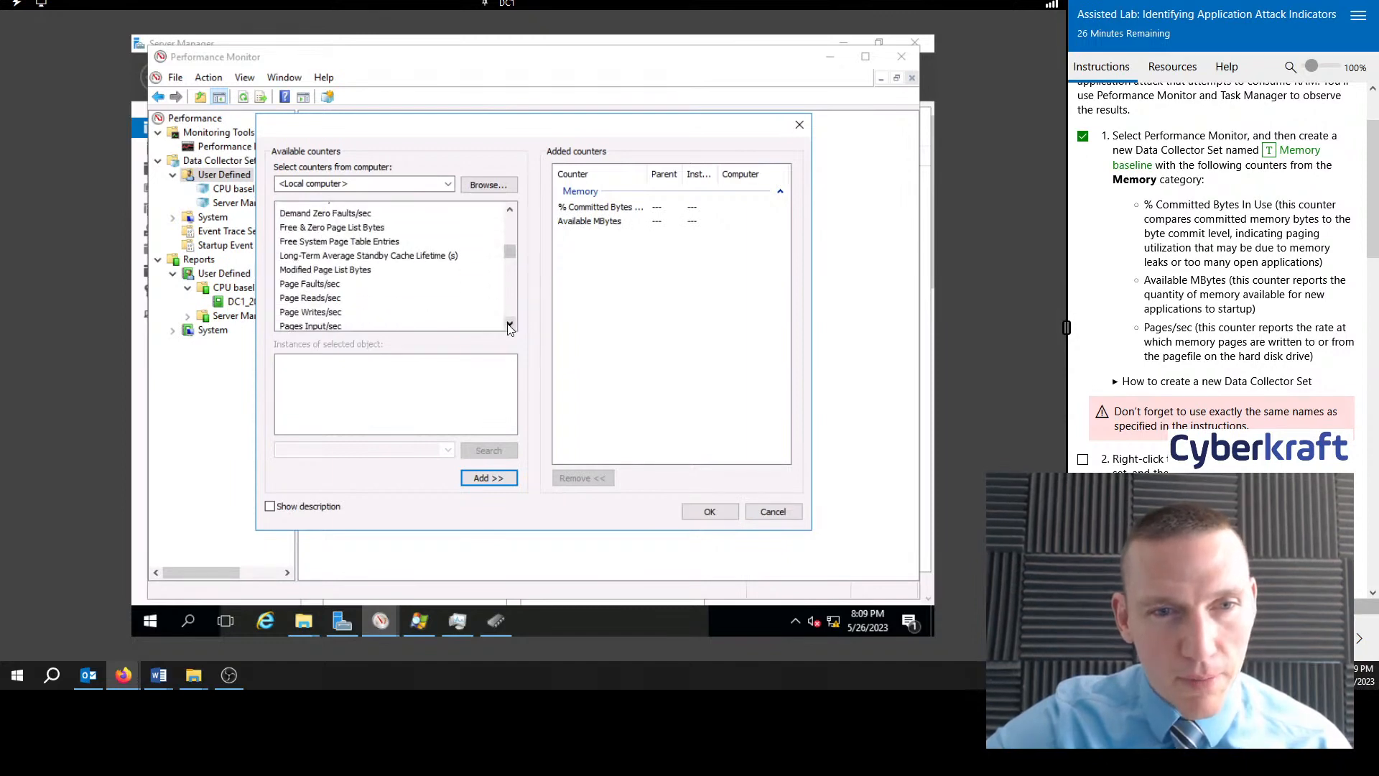
{"action": "scroll", "coordinate": [511, 327], "scroll_direction": "down", "scroll_amount": 1}
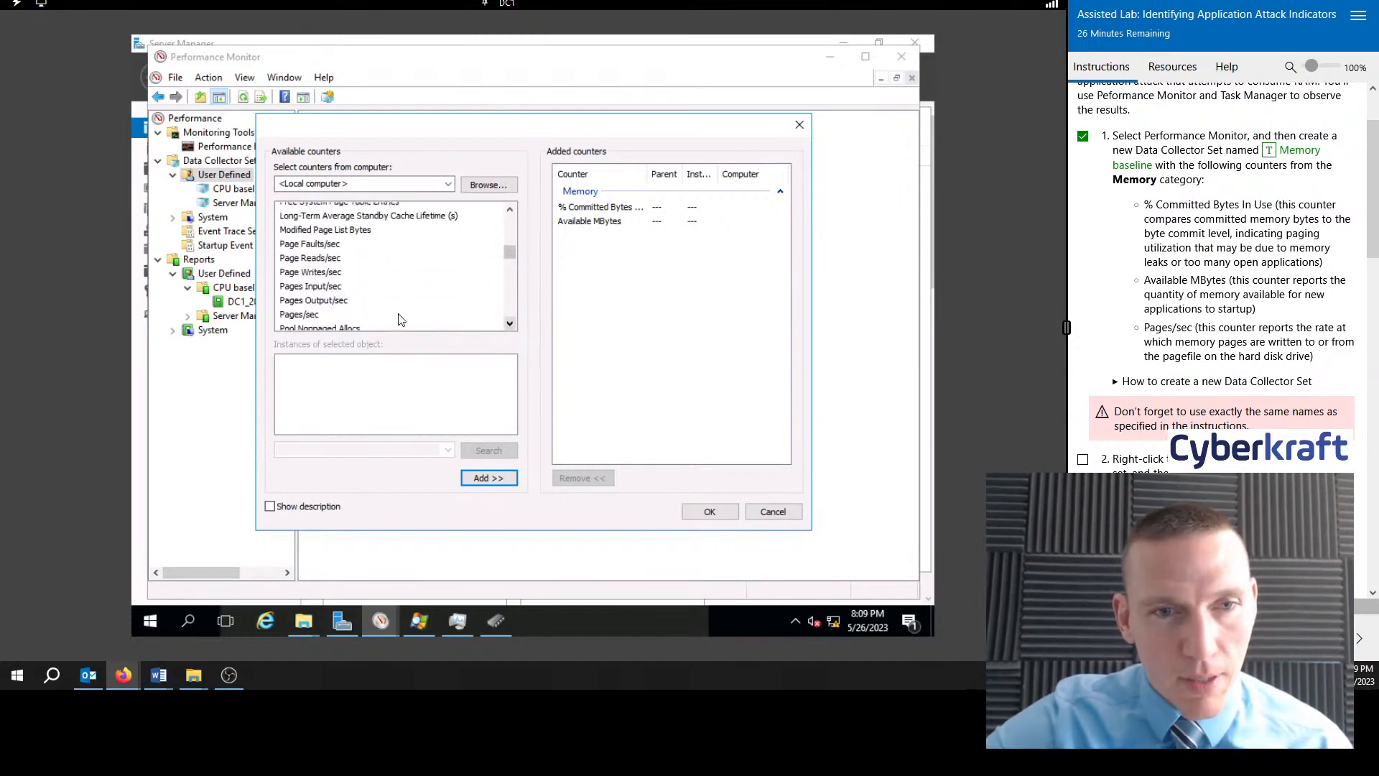
{"action": "left_click", "coordinate": [371, 316]}
{"action": "left_click", "coordinate": [488, 478]}
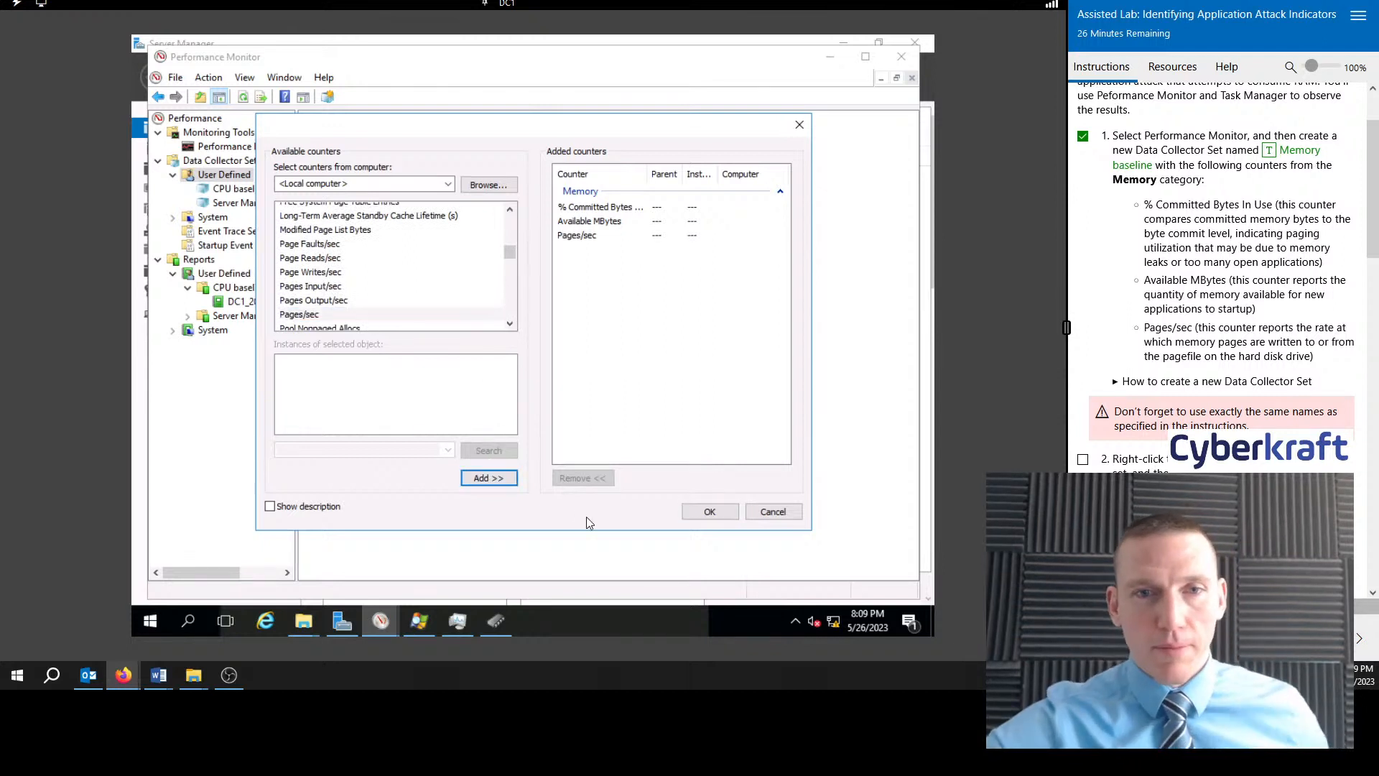
{"action": "left_click", "coordinate": [710, 512]}
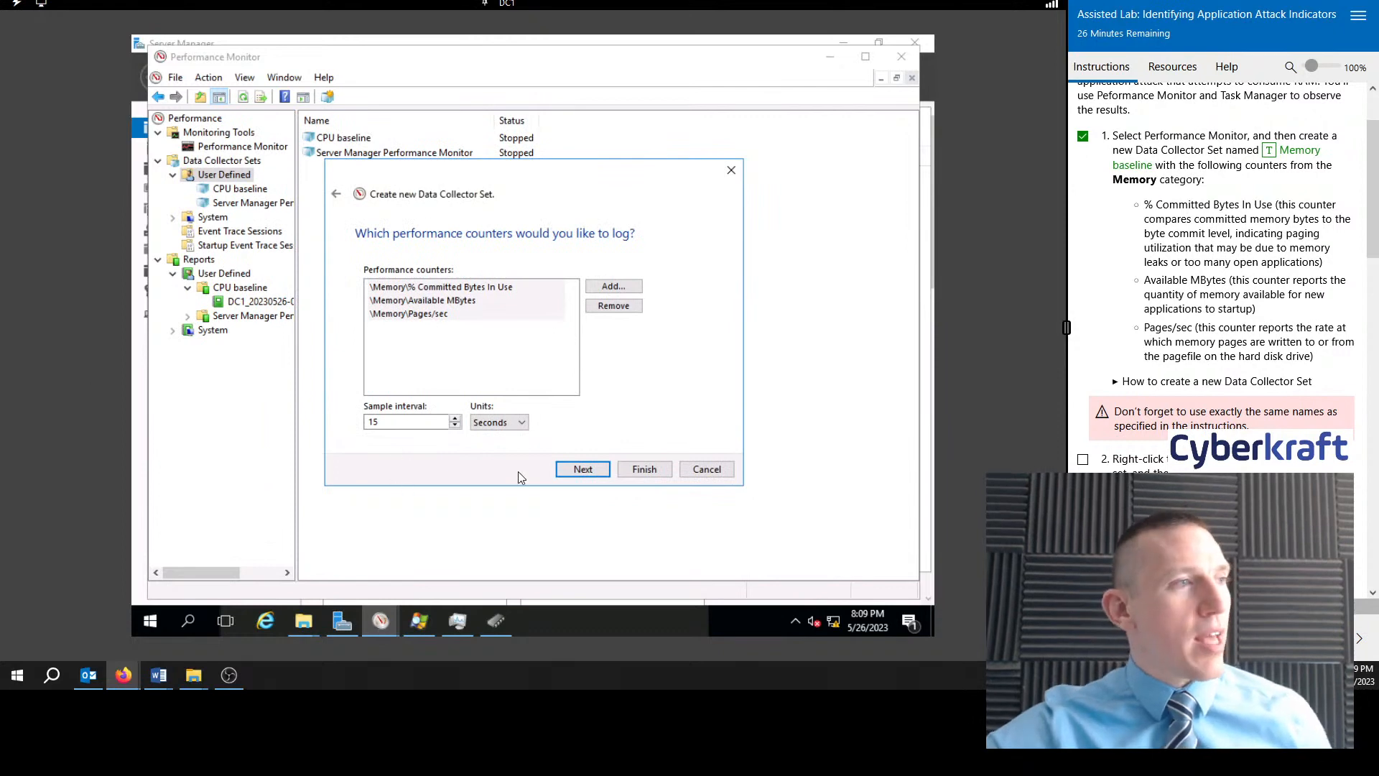
Step: Shorten the sample interval for the logged memory counters, keeping the units in seconds
{"action": "left_click", "coordinate": [458, 427]}
{"action": "left_click", "coordinate": [458, 426]}
{"action": "left_click", "coordinate": [458, 427]}
{"action": "left_click", "coordinate": [458, 427]}
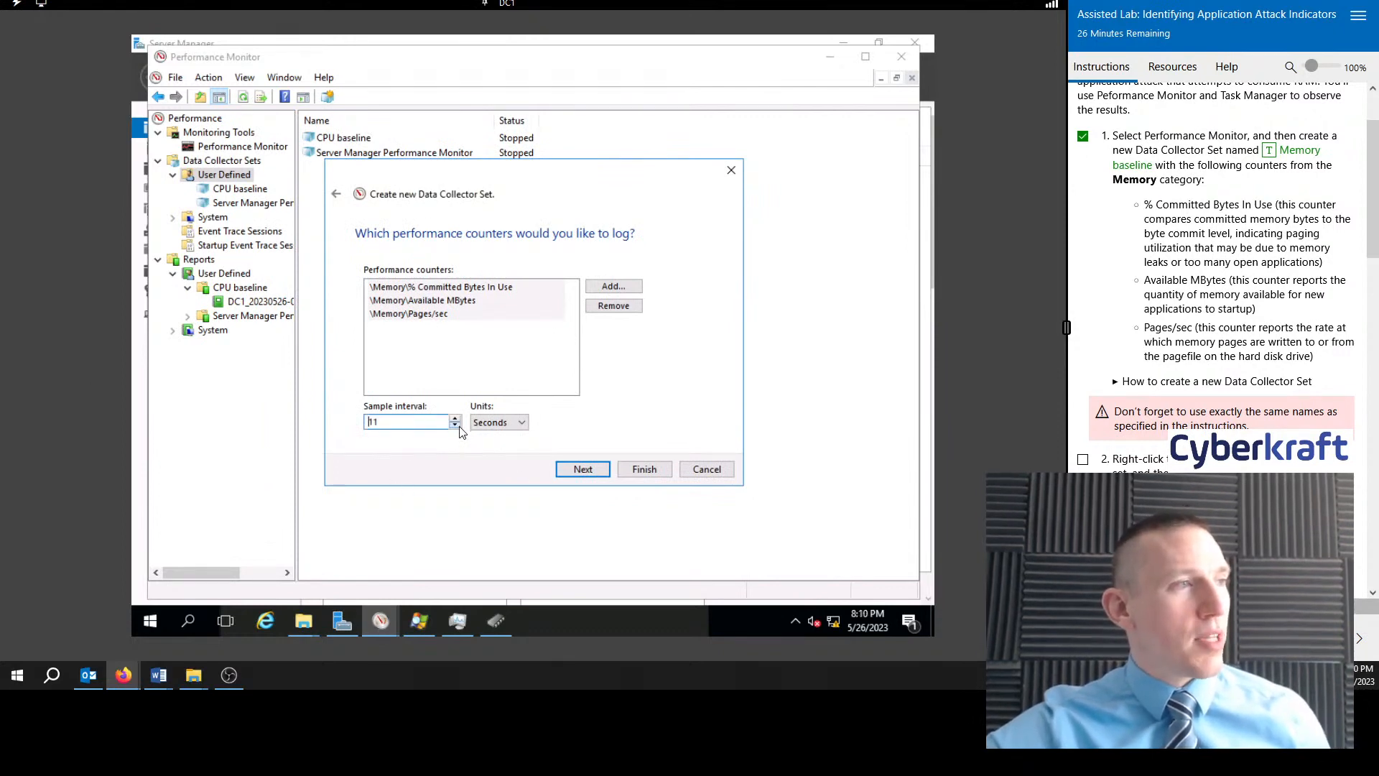
{"action": "left_click", "coordinate": [457, 427]}
{"action": "left_click", "coordinate": [457, 426]}
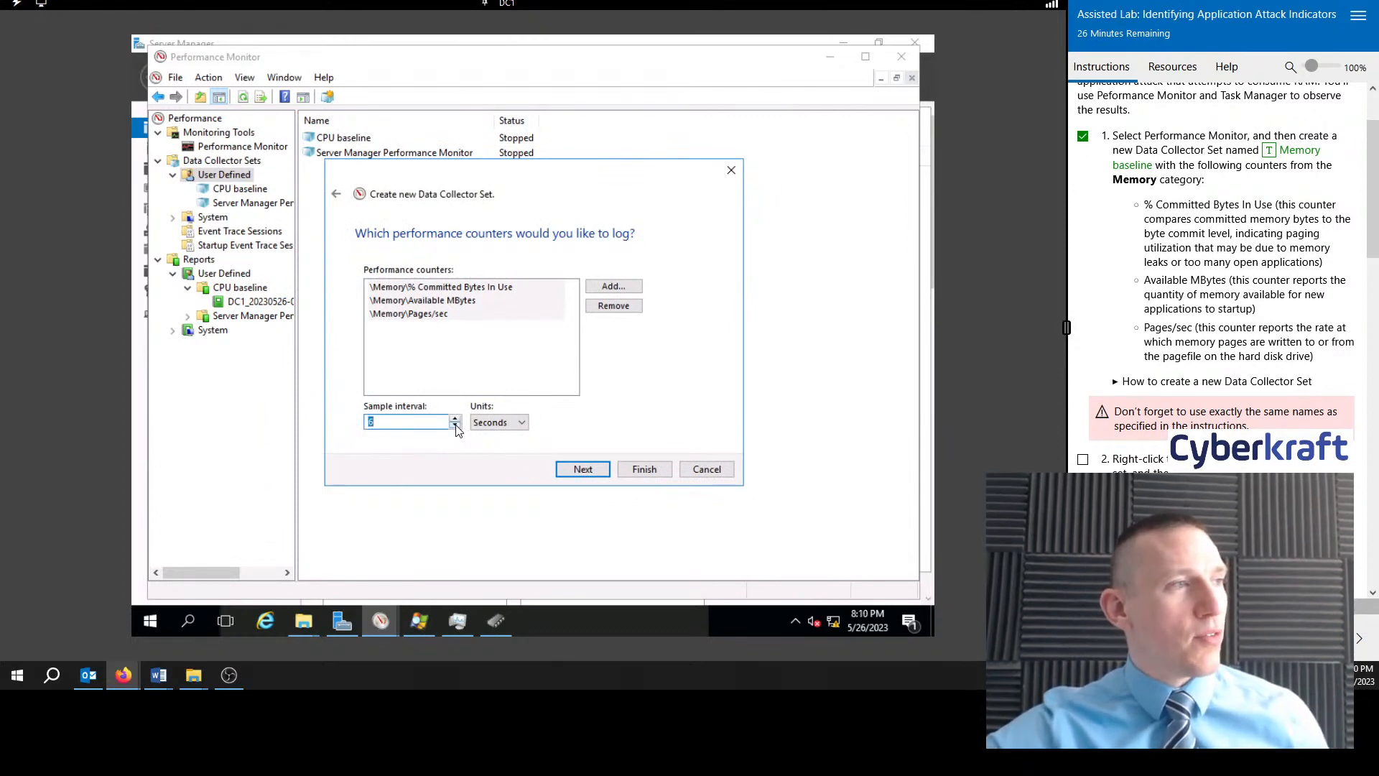
Step: Keep the default root directory and finish creating the Memory baseline data collector set
{"action": "left_click", "coordinate": [588, 467]}
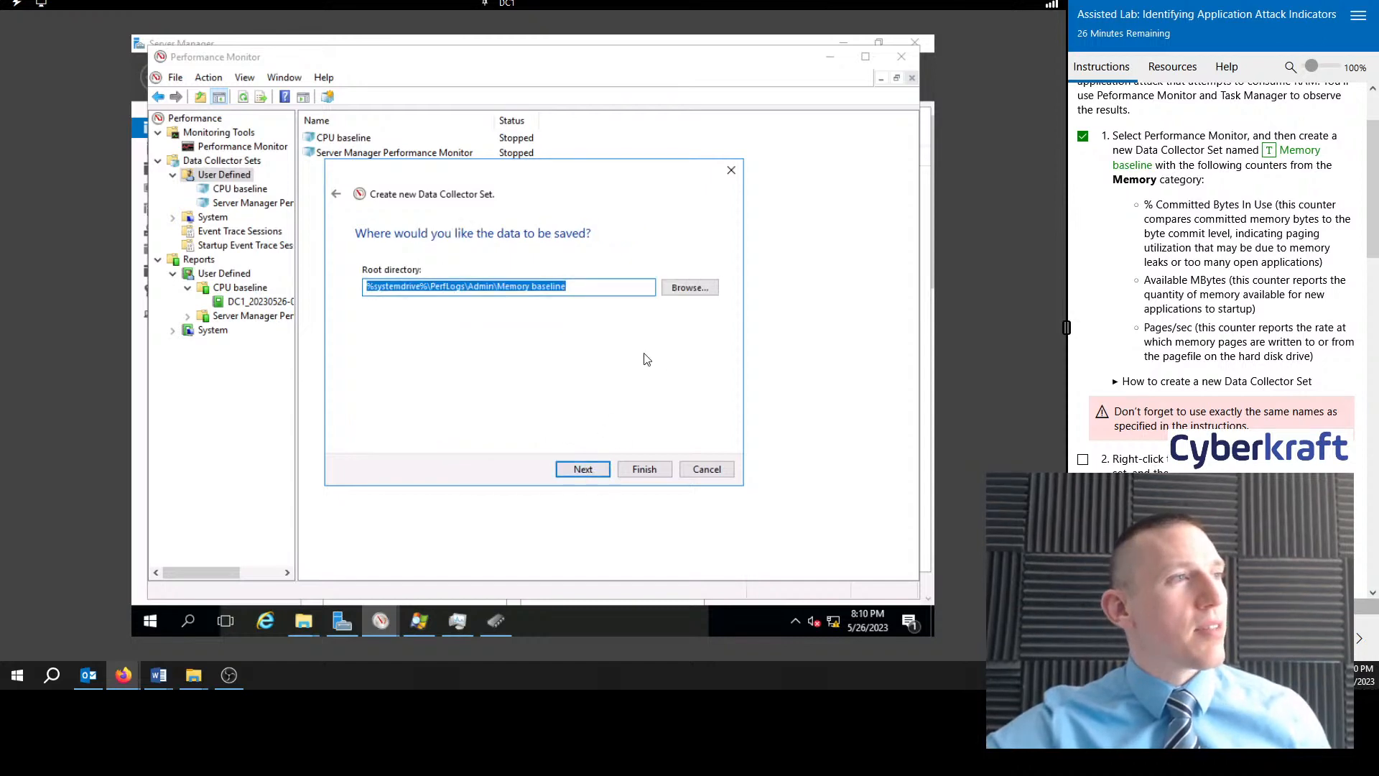
{"action": "scroll", "coordinate": [1258, 405], "scroll_direction": "down", "scroll_amount": 3}
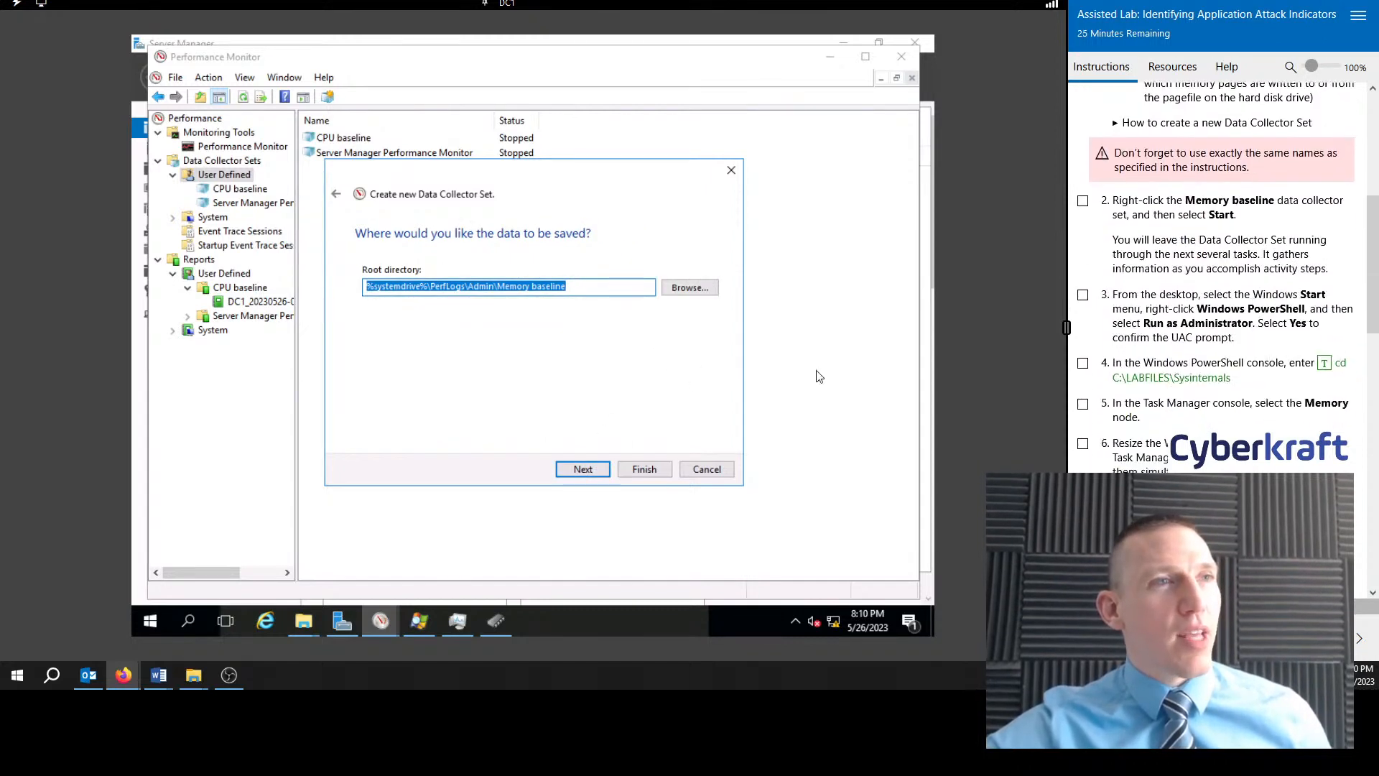
{"action": "left_click", "coordinate": [582, 469]}
{"action": "left_click", "coordinate": [644, 469]}
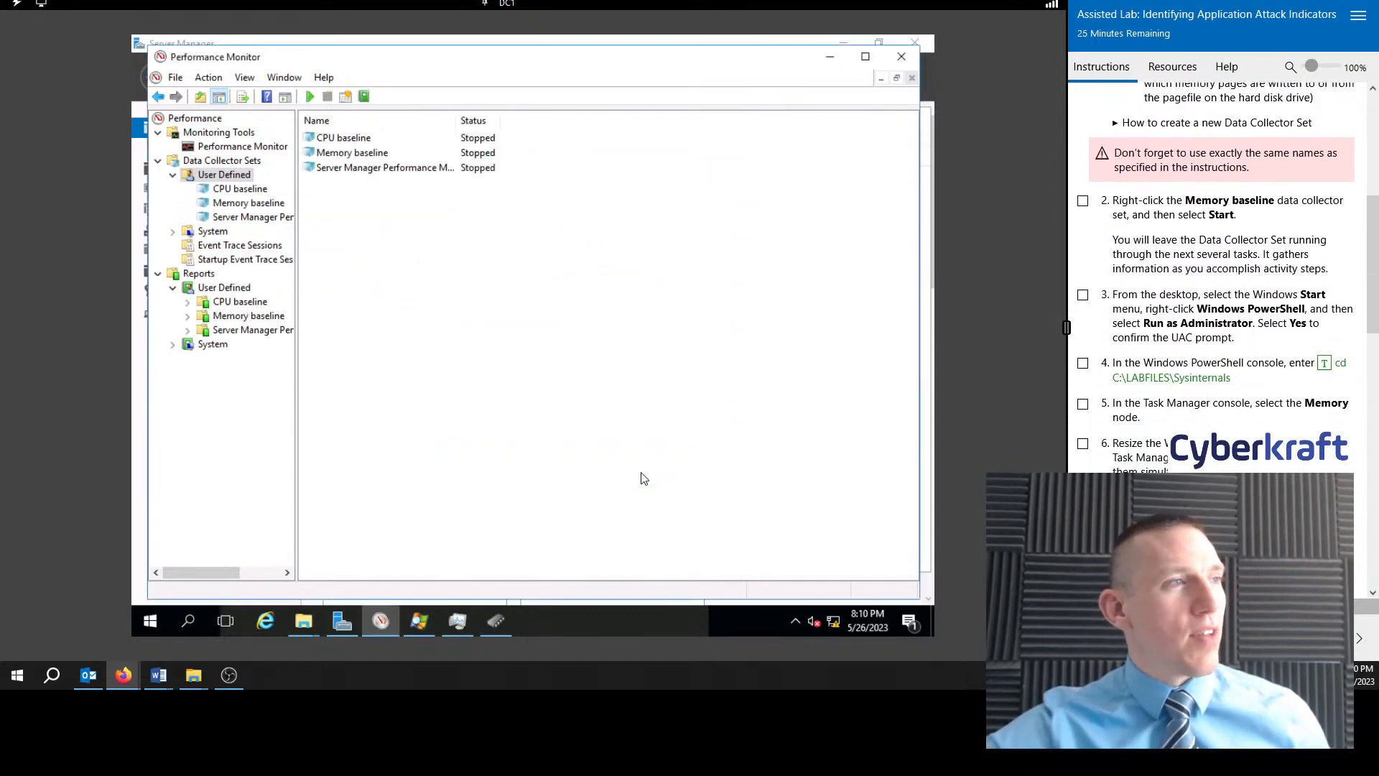
Step: Start the Memory baseline data collector set and open it to show its data collector
{"action": "left_click", "coordinate": [364, 167]}
{"action": "right_click", "coordinate": [369, 152]}
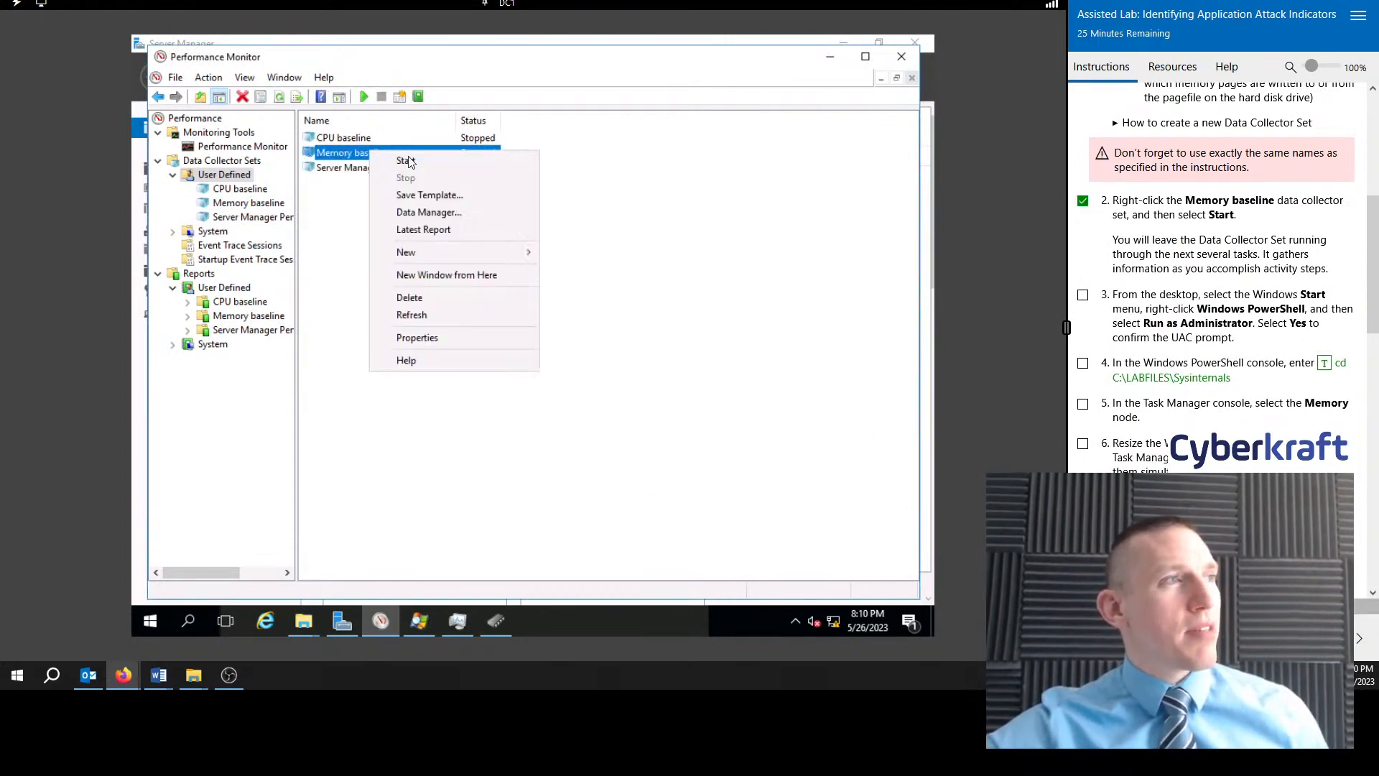
{"action": "left_click", "coordinate": [409, 162]}
{"action": "double_click", "coordinate": [417, 152]}
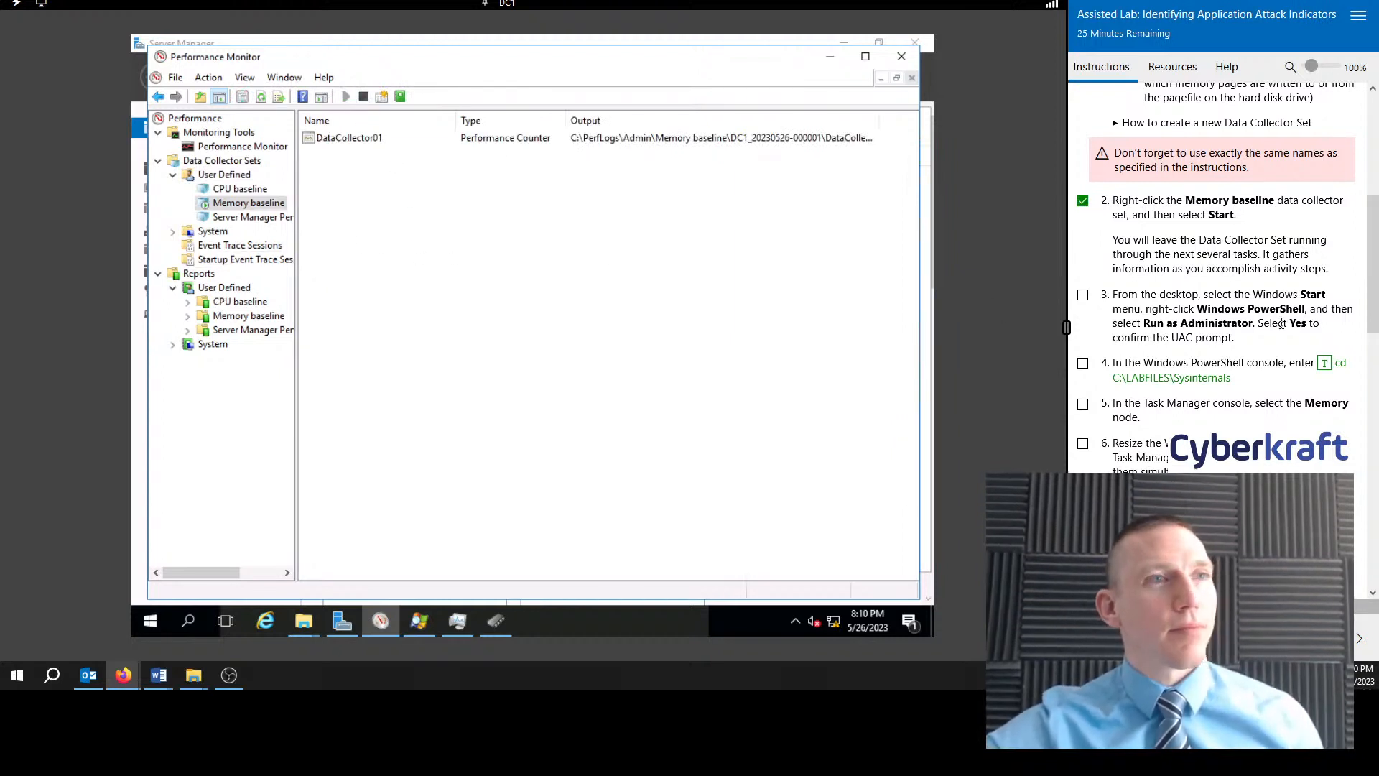
Step: Search for PowerShell, run Windows PowerShell as administrator, and mark instruction 3 as done
{"action": "scroll", "coordinate": [1214, 287], "scroll_direction": "down", "scroll_amount": 2}
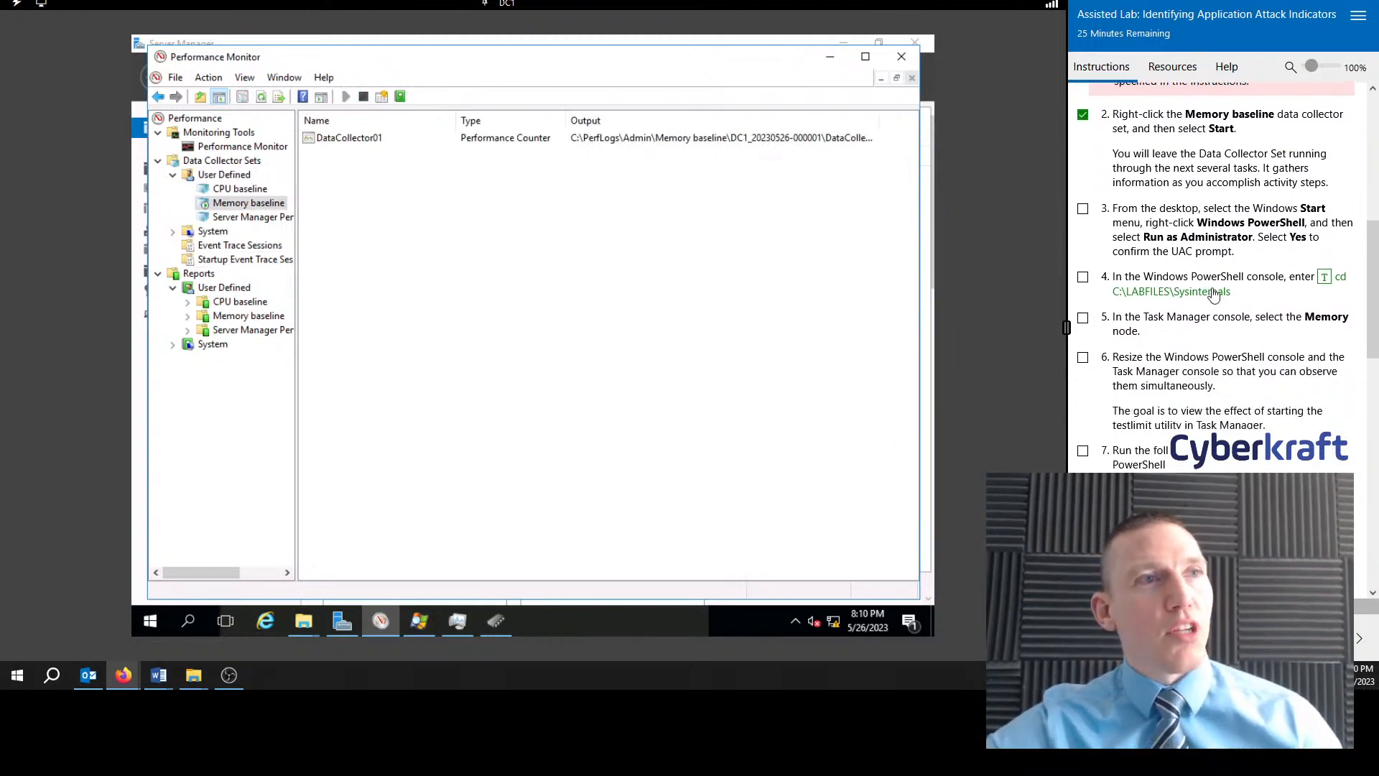
{"action": "right_click", "coordinate": [142, 628]}
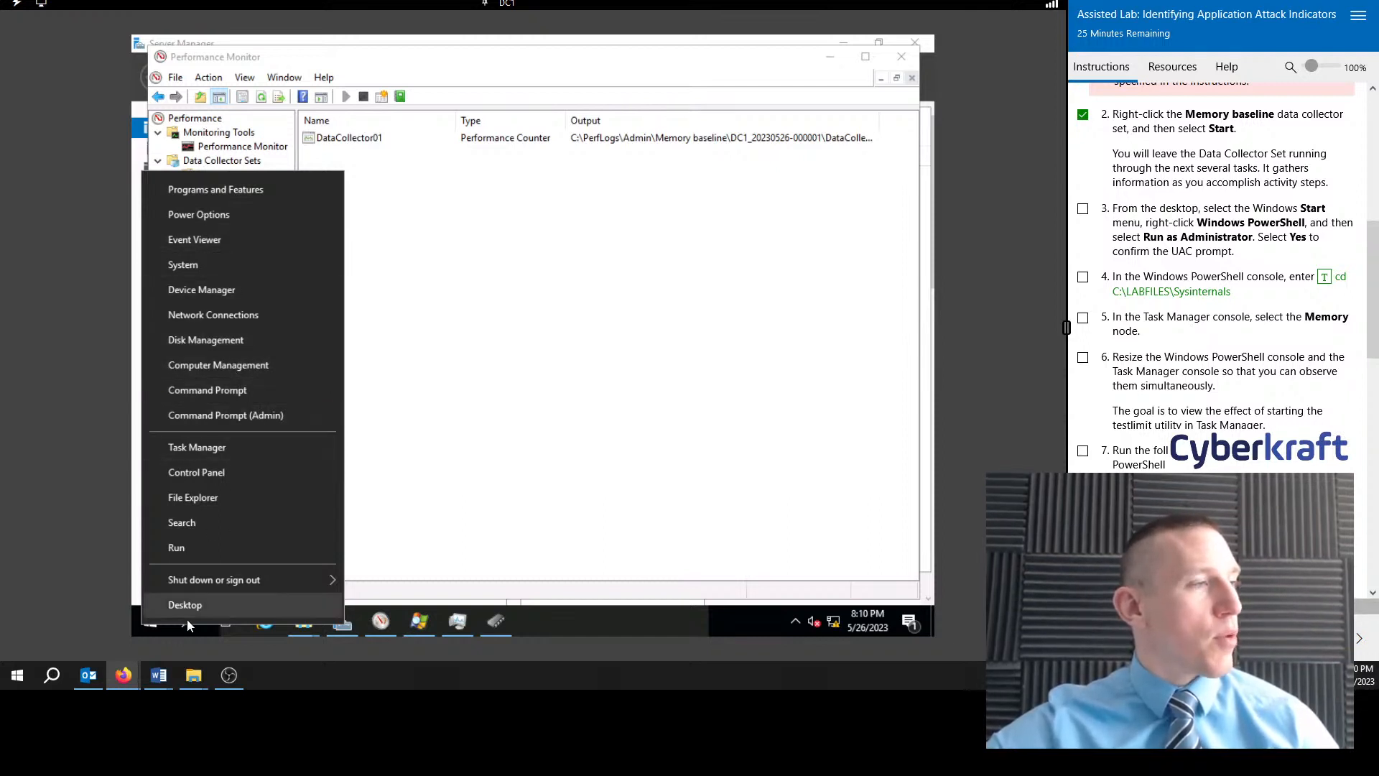
{"action": "left_click", "coordinate": [542, 620]}
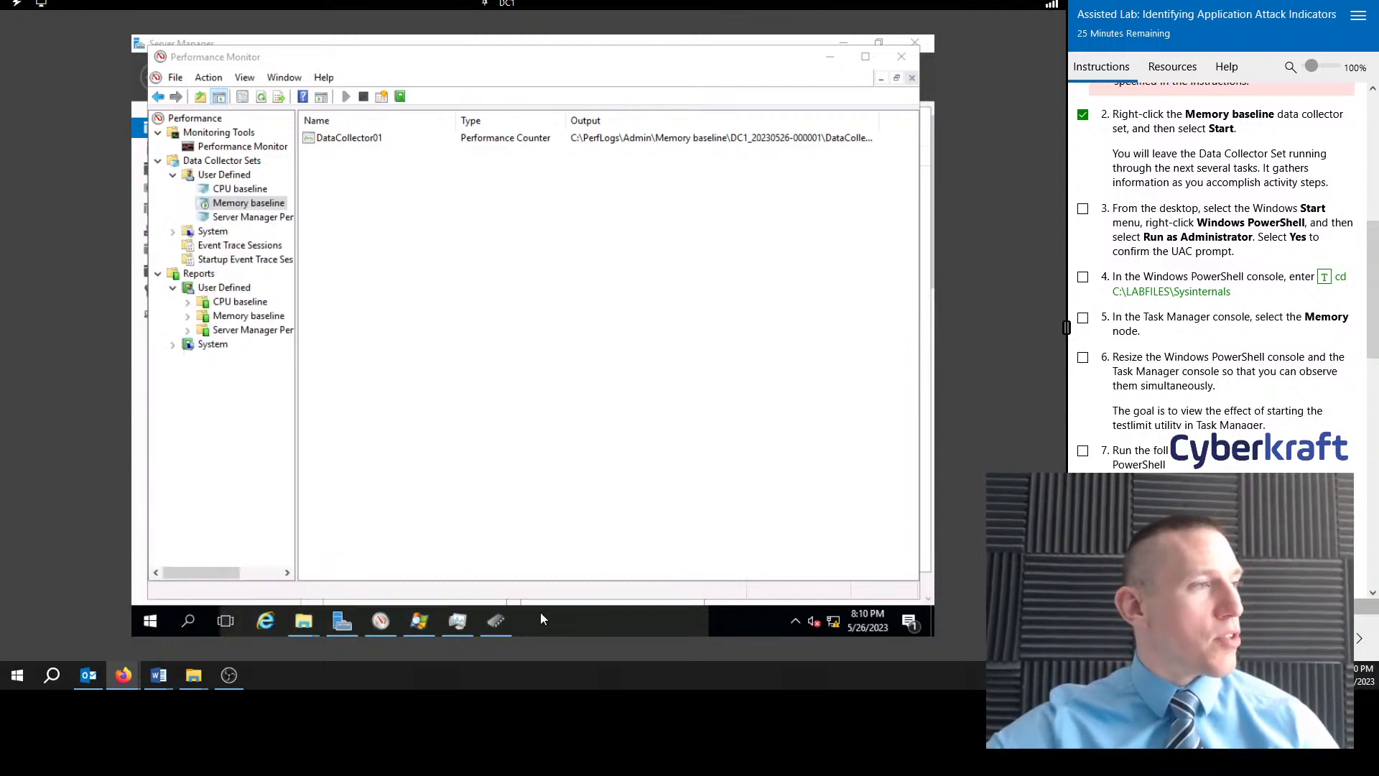
{"action": "left_click", "coordinate": [187, 621]}
{"action": "type", "text": "powershee"}
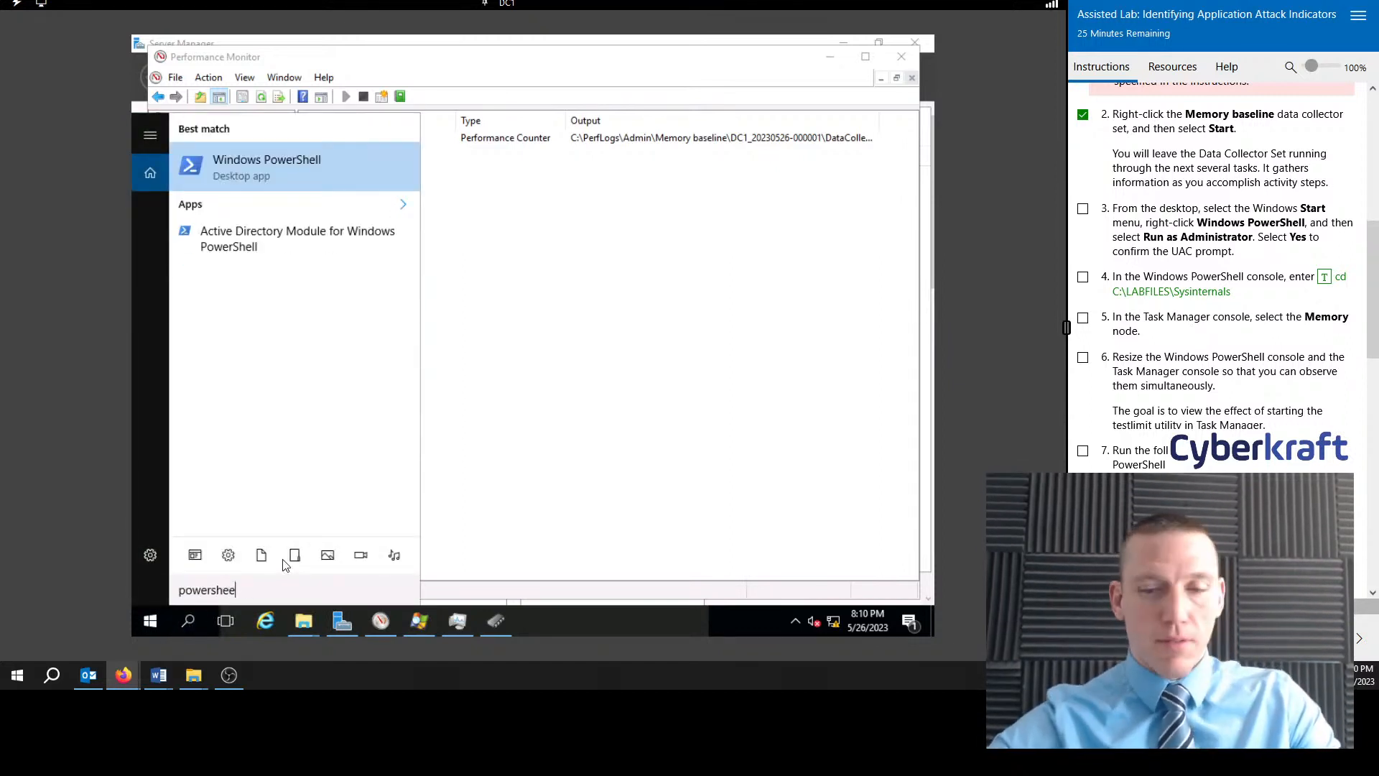
{"action": "key", "text": "BackSpace"}
{"action": "type", "text": "ll"}
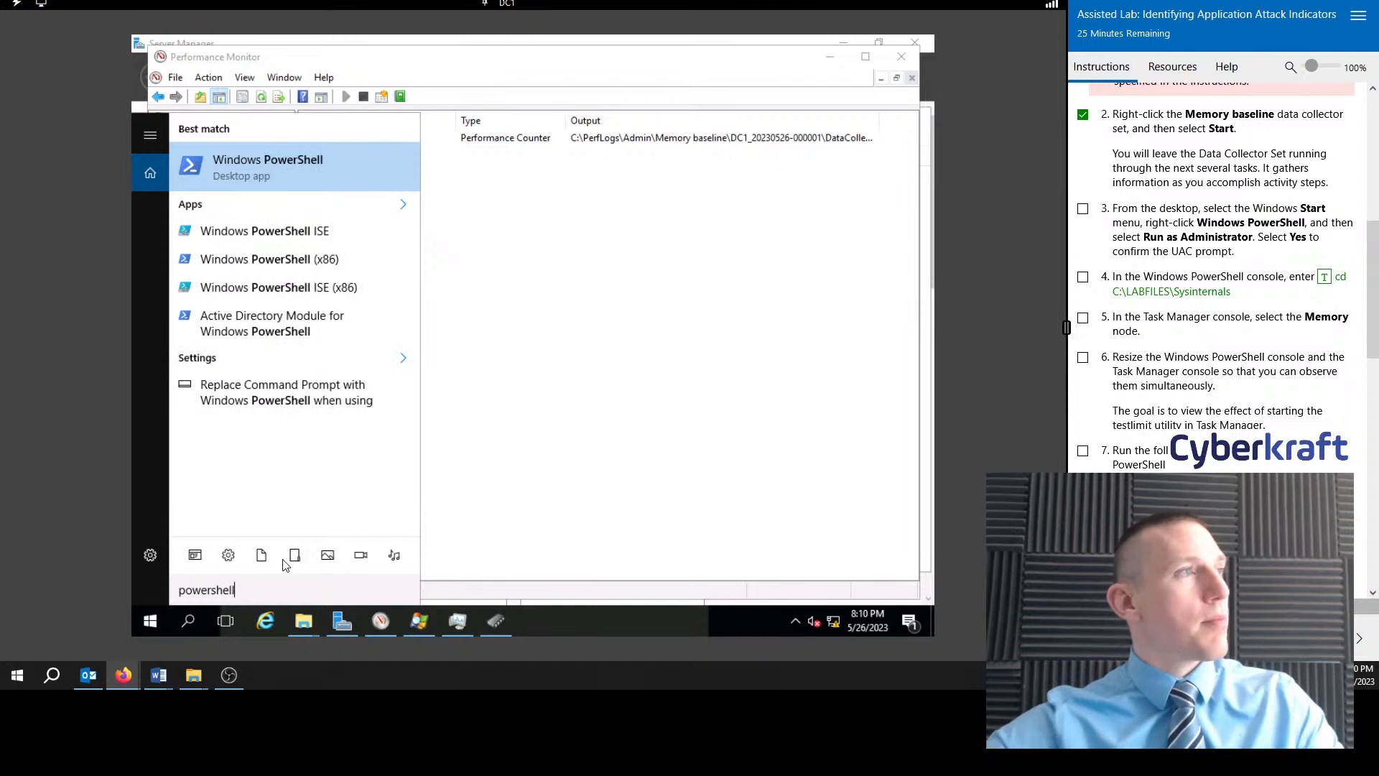
{"action": "right_click", "coordinate": [287, 153]}
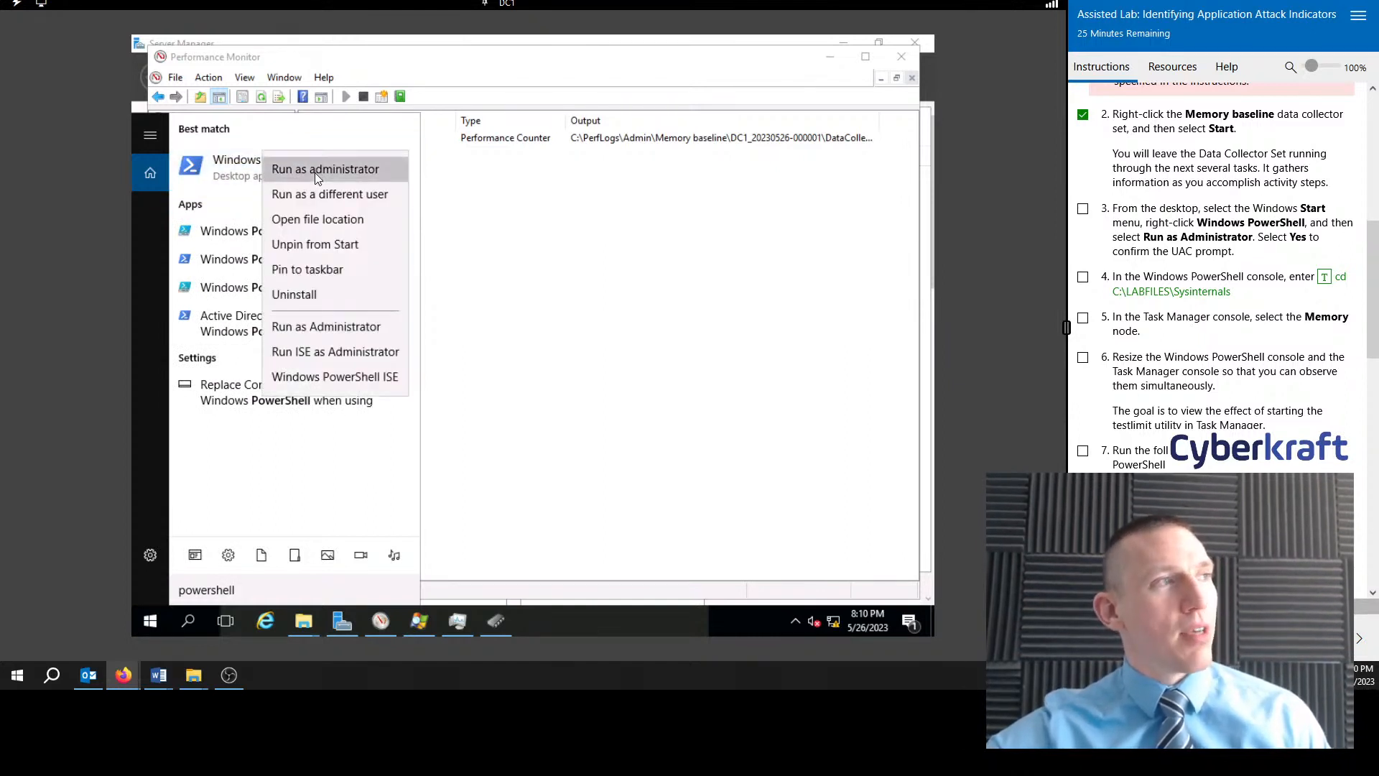
{"action": "left_click", "coordinate": [313, 172]}
{"action": "left_click", "coordinate": [463, 435]}
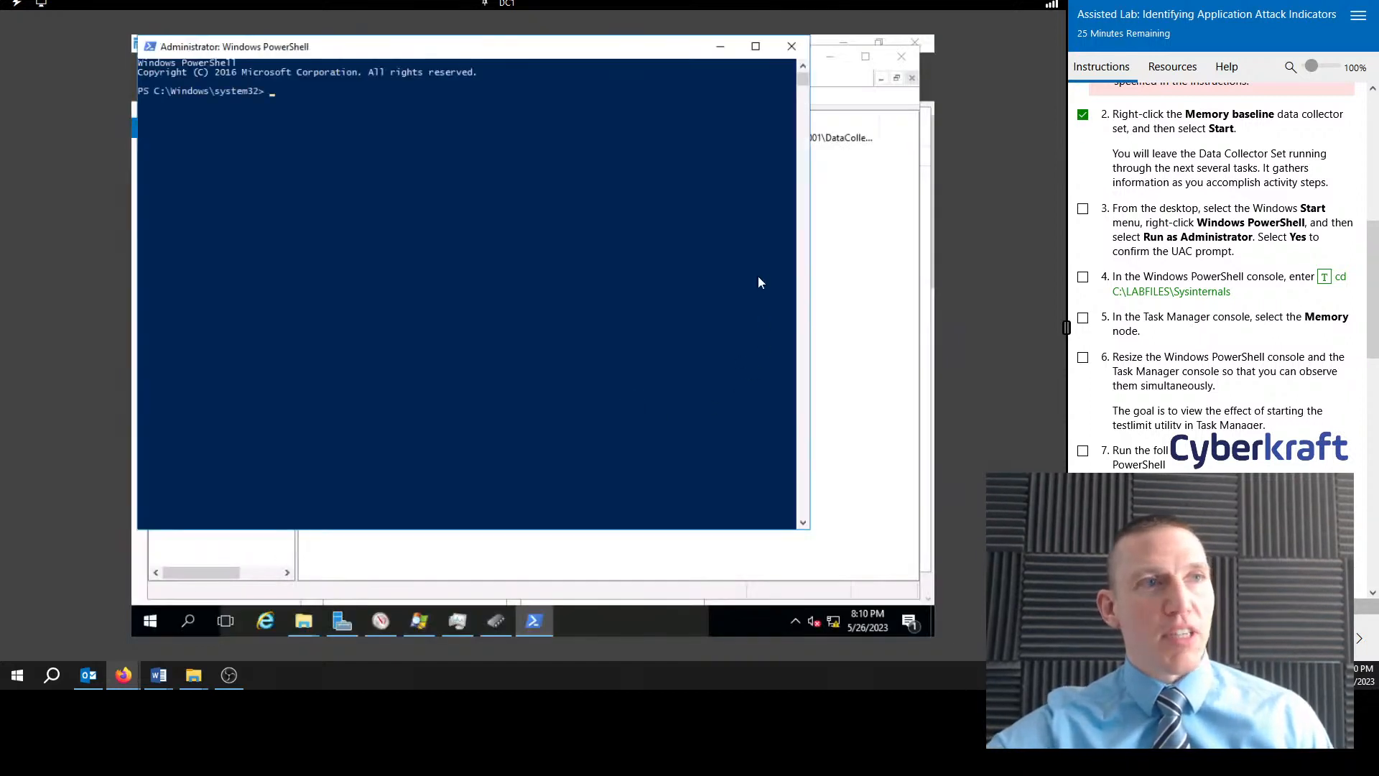
{"action": "left_click_drag", "start_coordinate": [538, 54], "coordinate": [589, 64]}
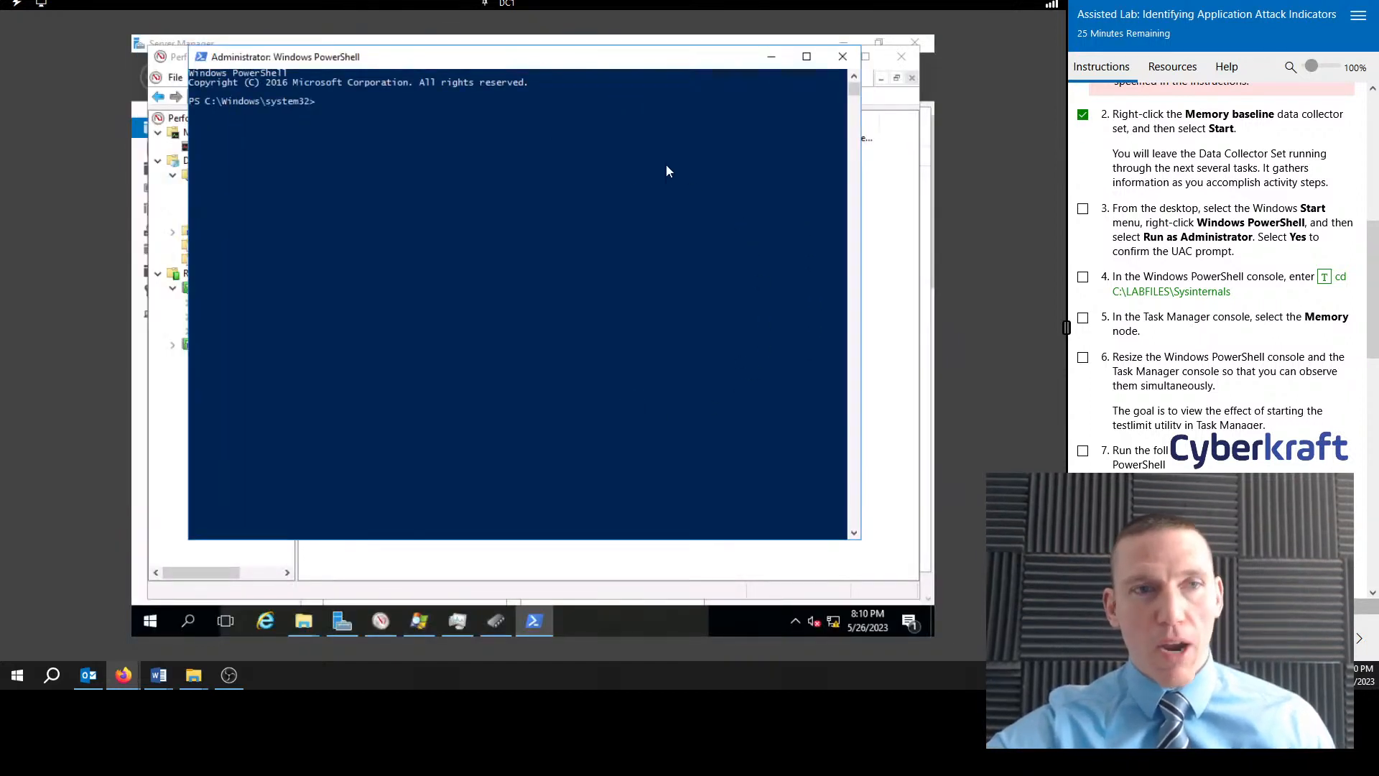
{"action": "left_click", "coordinate": [1082, 210]}
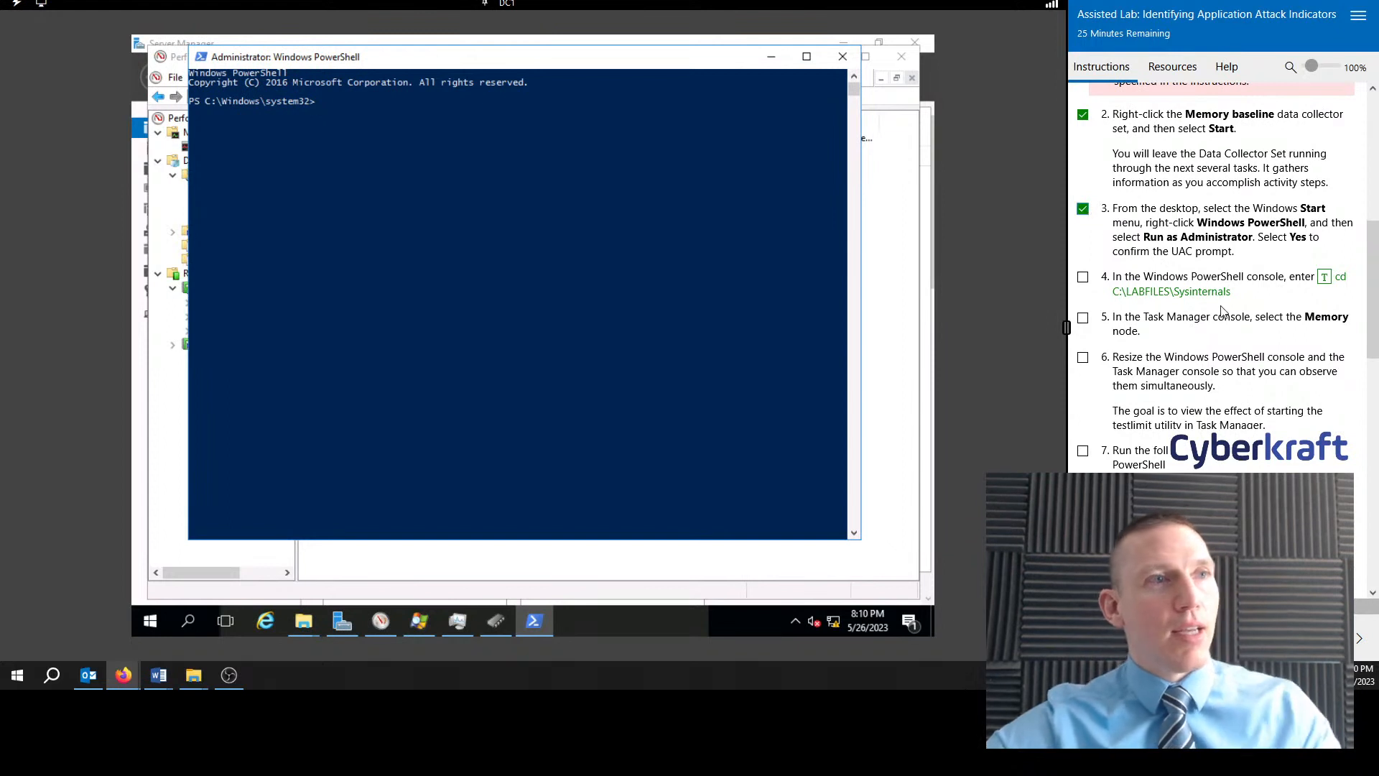
Step: Change the PowerShell directory to C:\LABFILES\Sysinternals and mark instruction 4 as done
{"action": "left_click", "coordinate": [367, 102]}
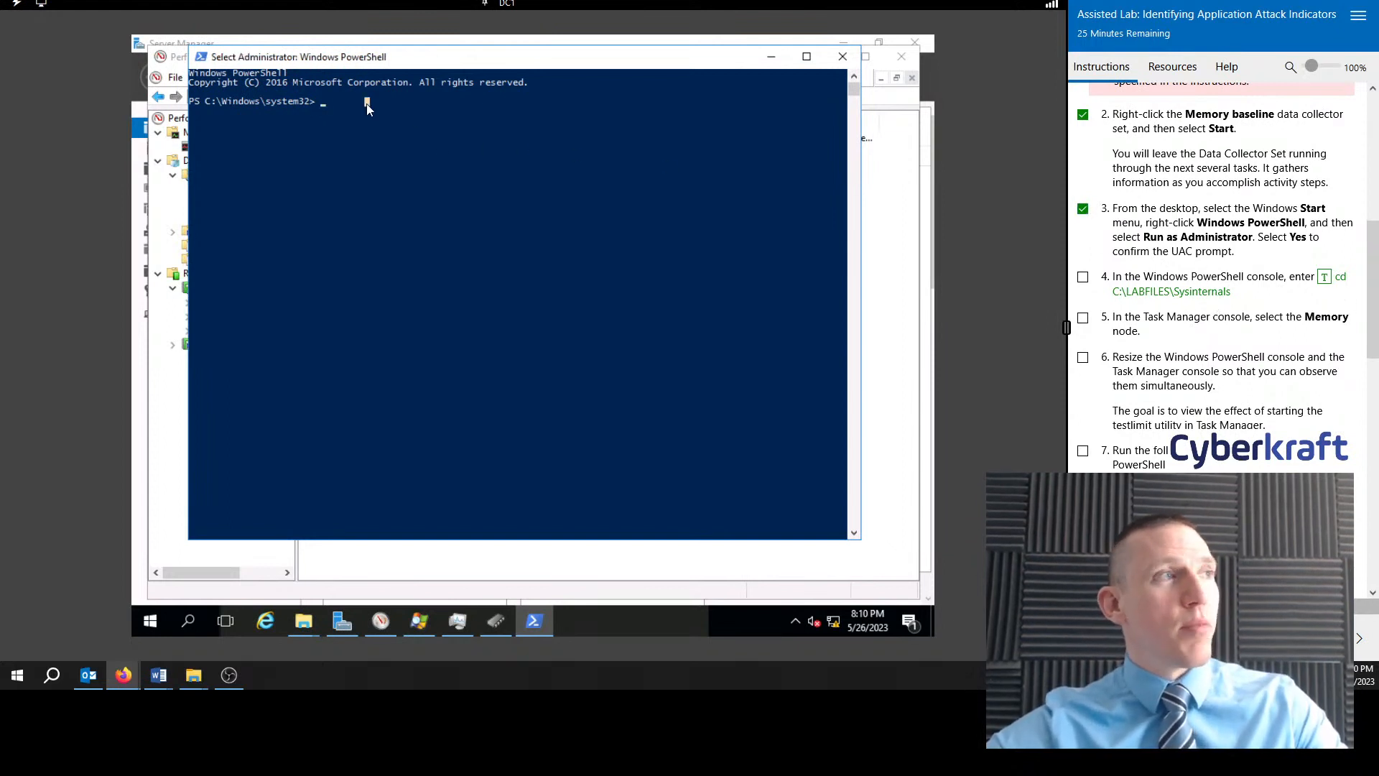
{"action": "type", "text": "cd"}
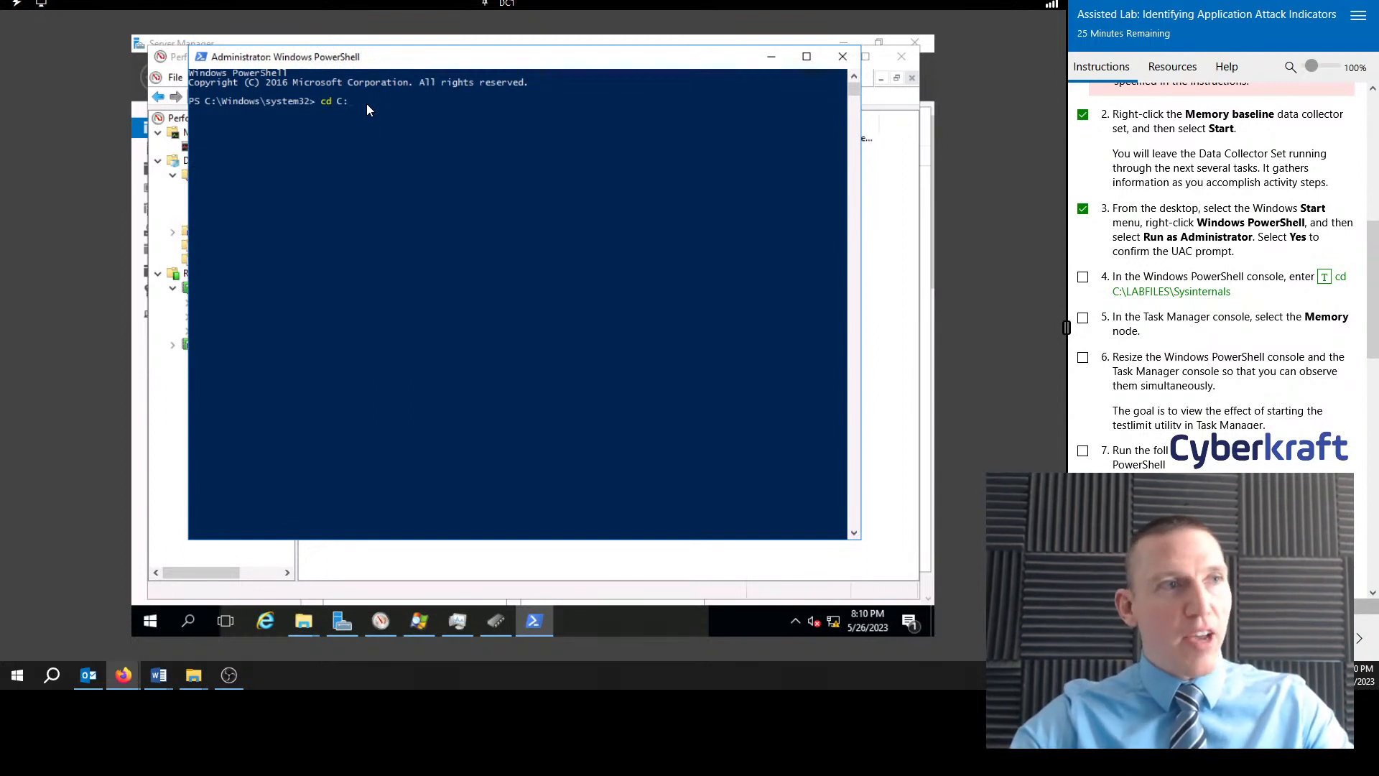
{"action": "type", "text": "C:\\"}
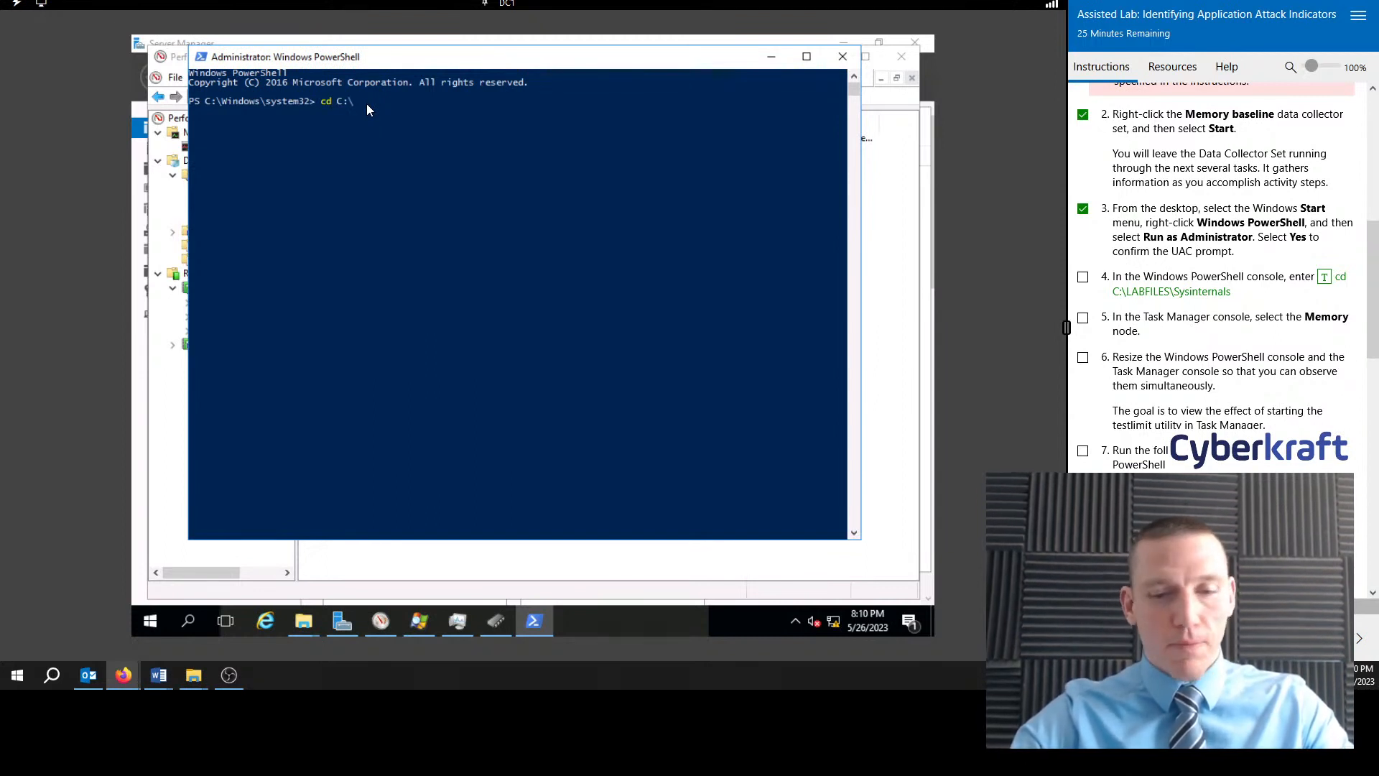
{"action": "type", "text": "LABFILES\\S"}
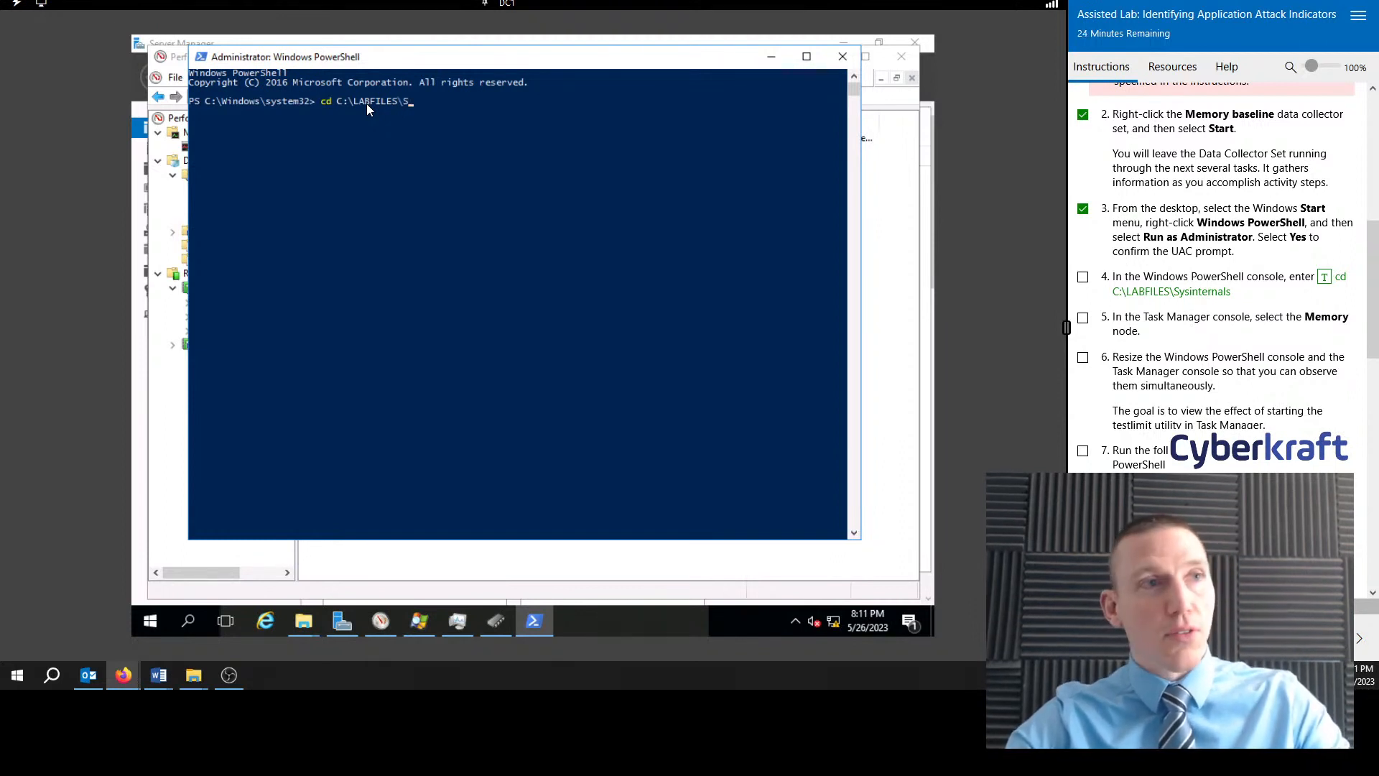
{"action": "type", "text": "ysi"}
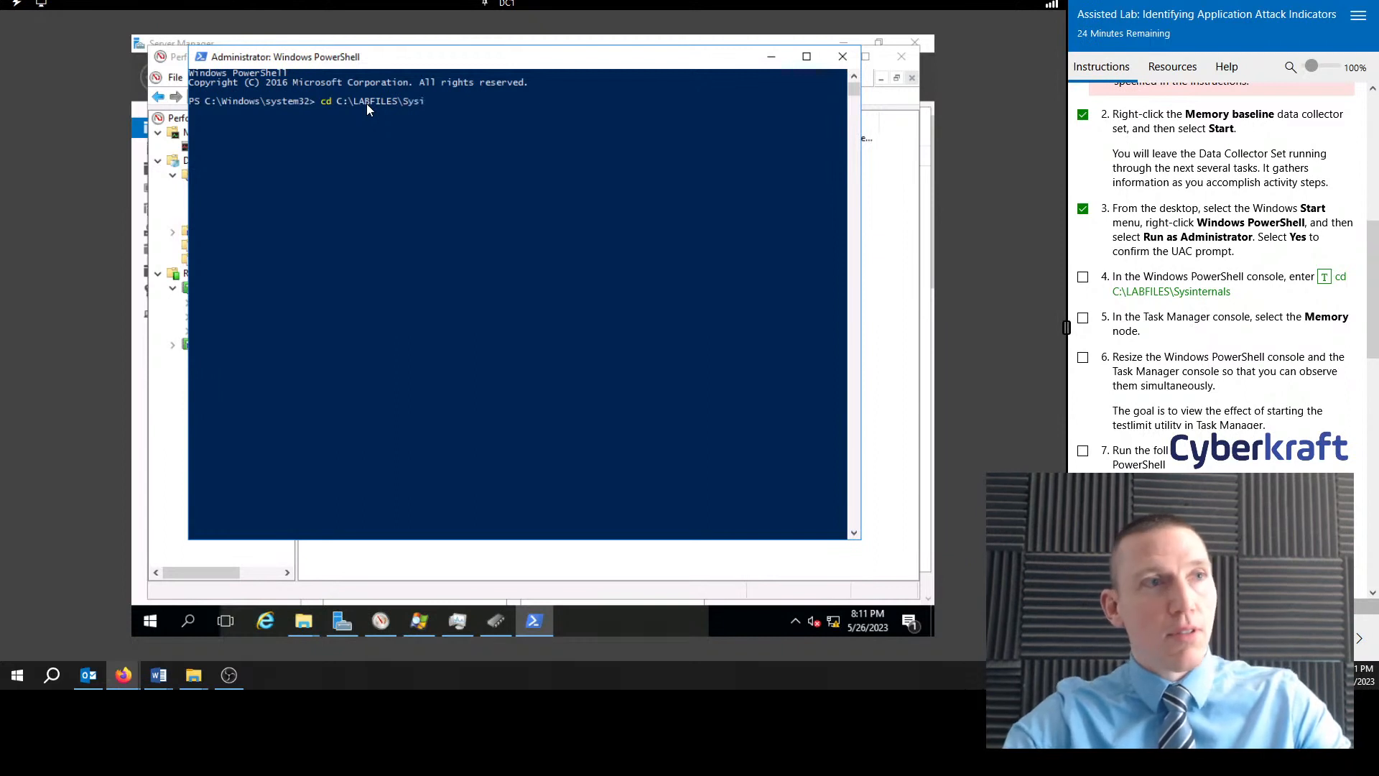
{"action": "type", "text": "nternals"}
{"action": "key", "text": "Return"}
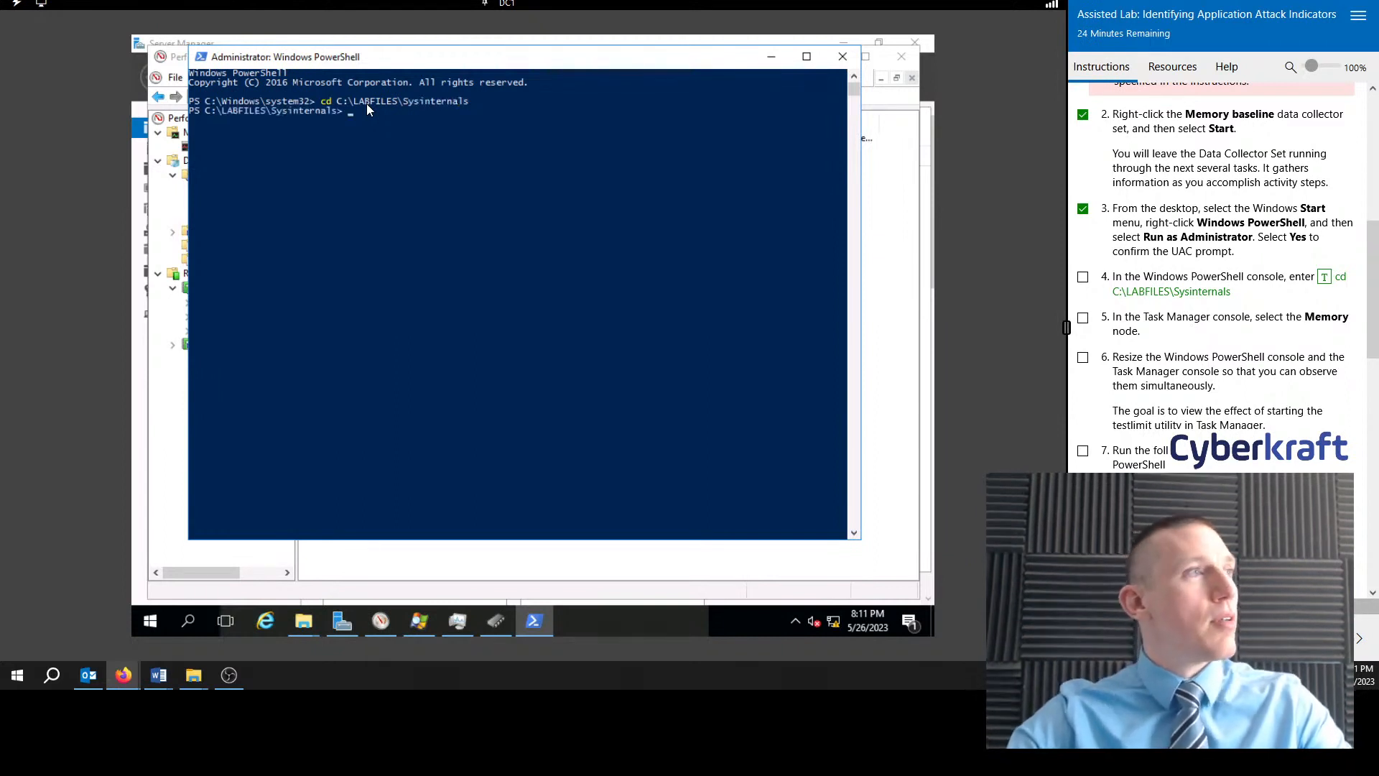
{"action": "left_click", "coordinate": [1083, 279]}
Step: Bring up Task Manager's Memory performance view behind the PowerShell console and mark instruction 5 as done
{"action": "scroll", "coordinate": [1241, 374], "scroll_direction": "down", "scroll_amount": 1}
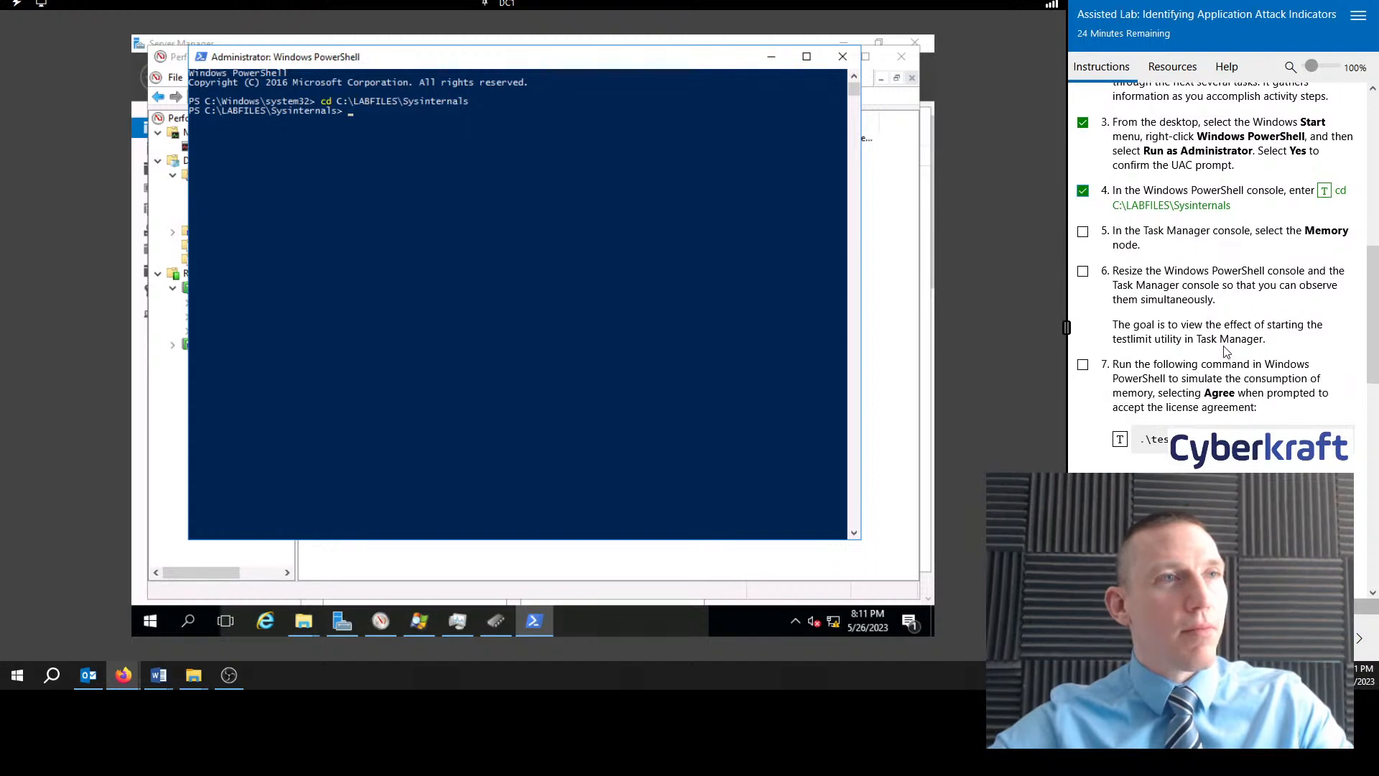
{"action": "scroll", "coordinate": [1228, 353], "scroll_direction": "up", "scroll_amount": 1}
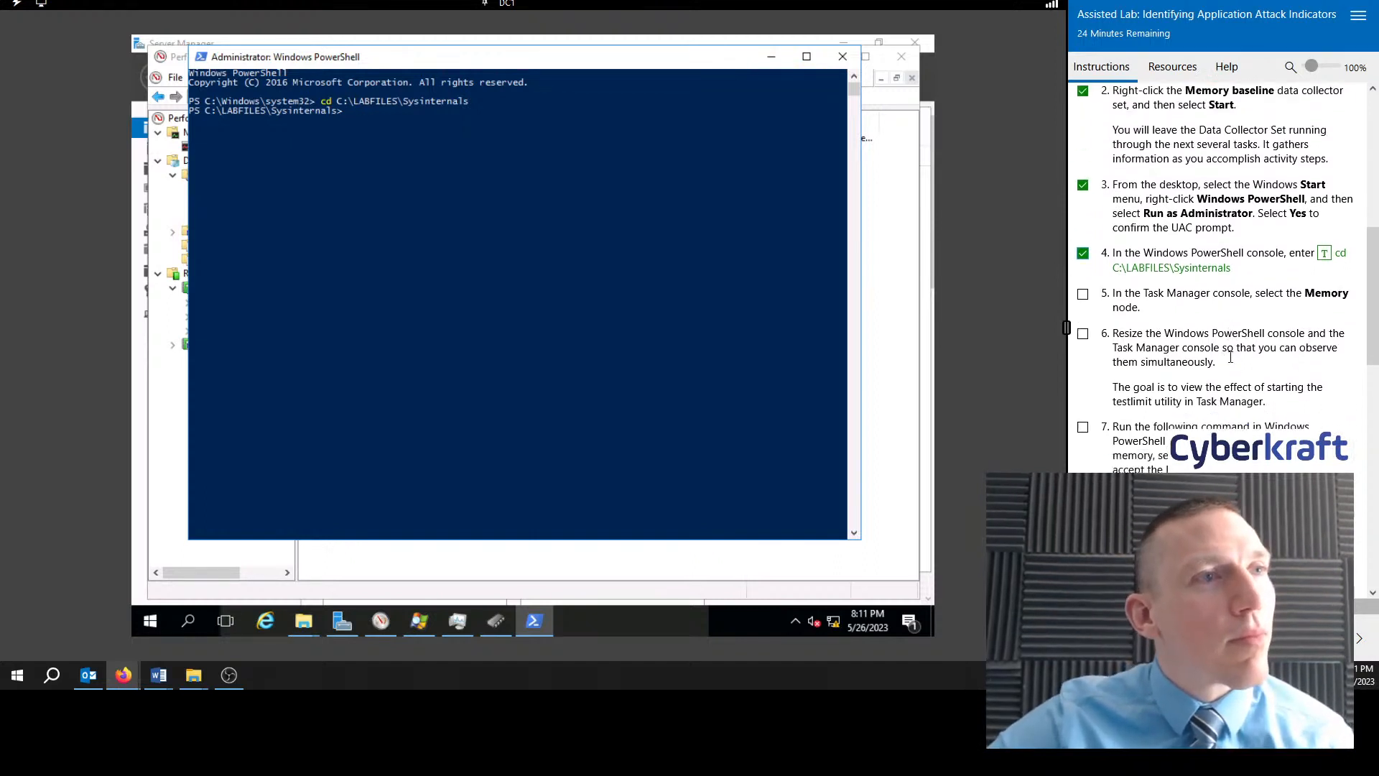
{"action": "scroll", "coordinate": [1231, 357], "scroll_direction": "down", "scroll_amount": 1}
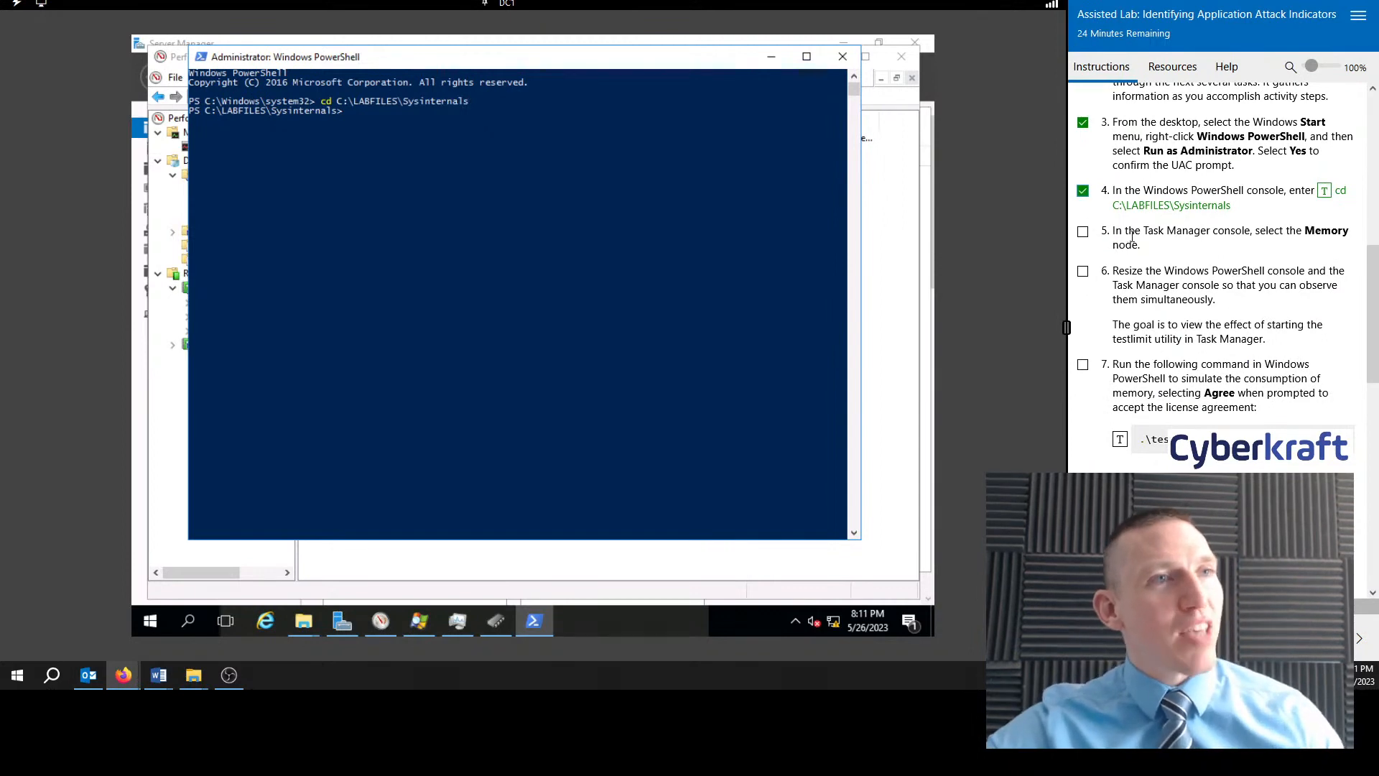
{"action": "left_click", "coordinate": [458, 621]}
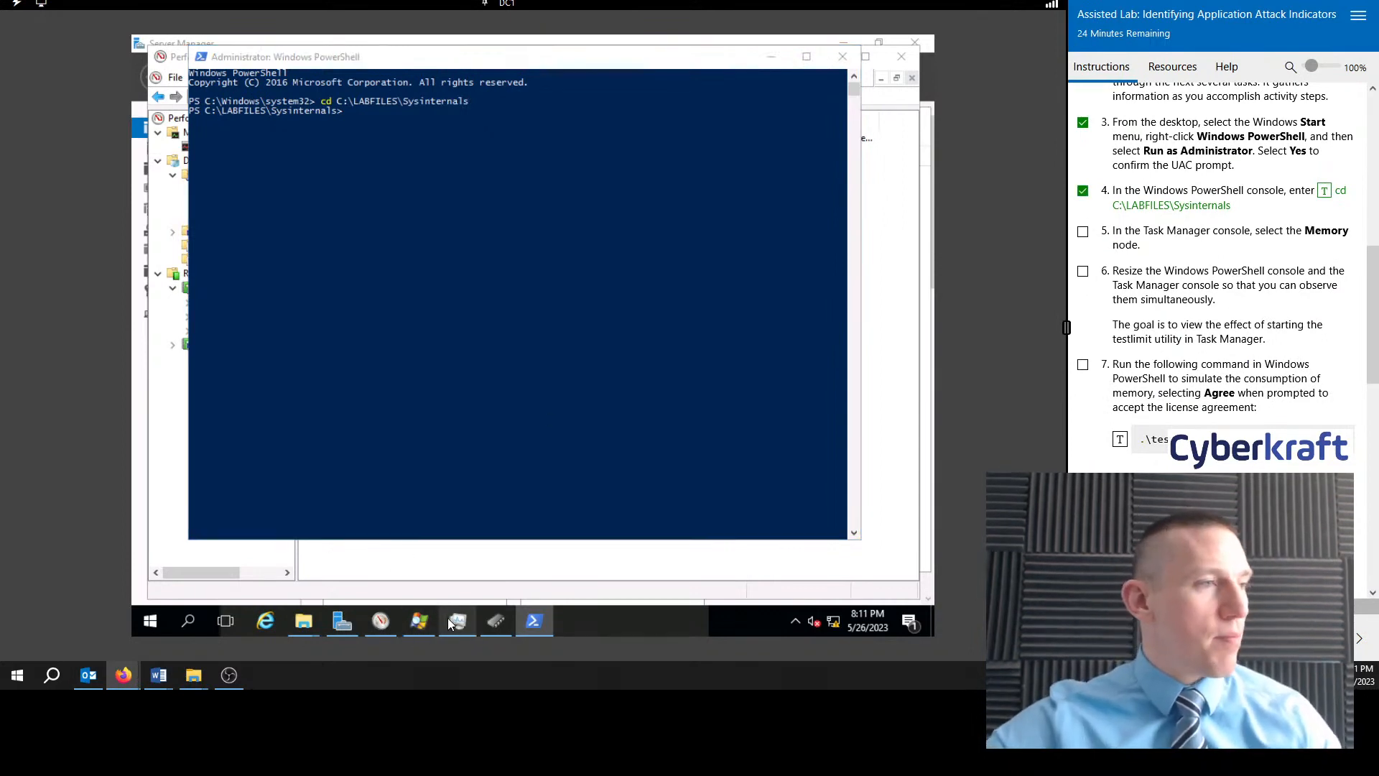
{"action": "left_click", "coordinate": [711, 57]}
{"action": "left_click", "coordinate": [1083, 232]}
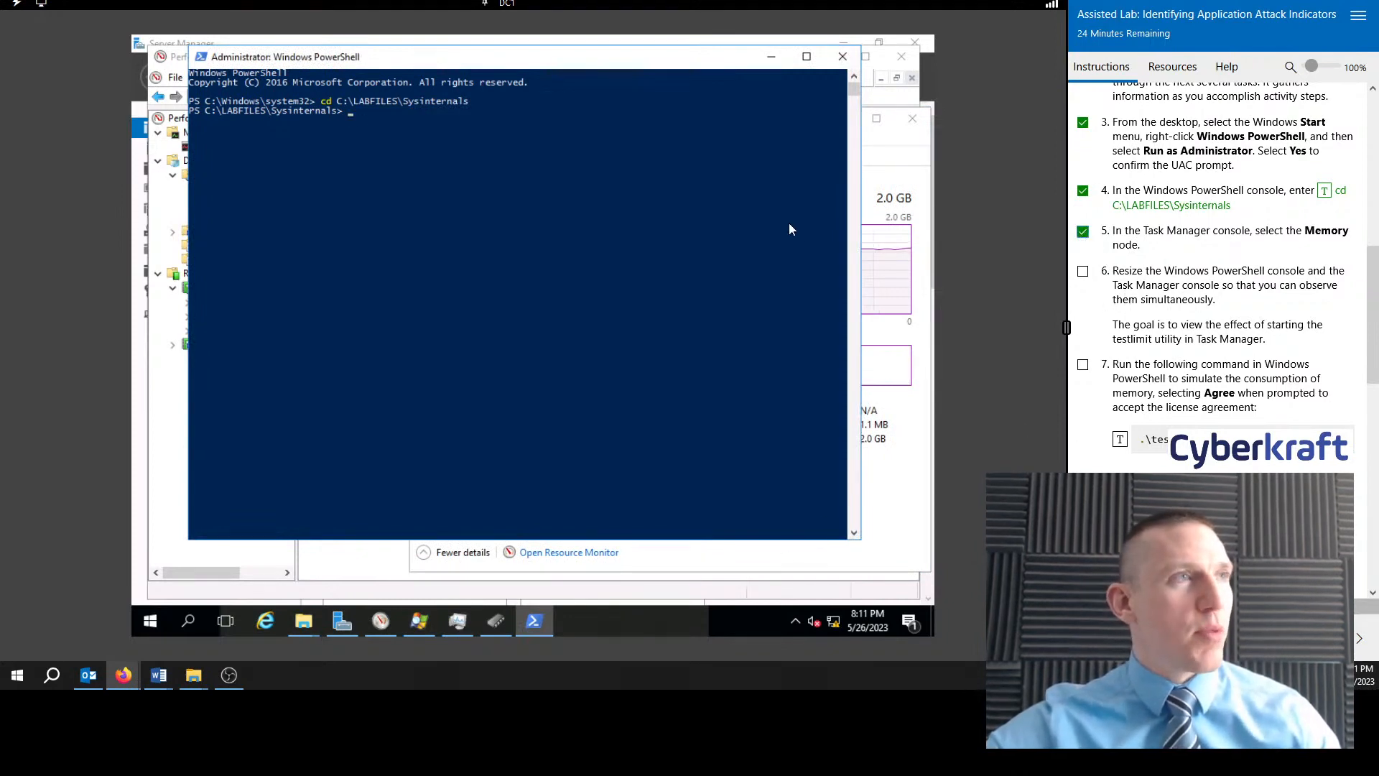
Step: Shrink the PowerShell console, arrange it beside Task Manager so both can be observed, and mark instruction 6 as done
{"action": "left_click_drag", "start_coordinate": [861, 544], "coordinate": [520, 395]}
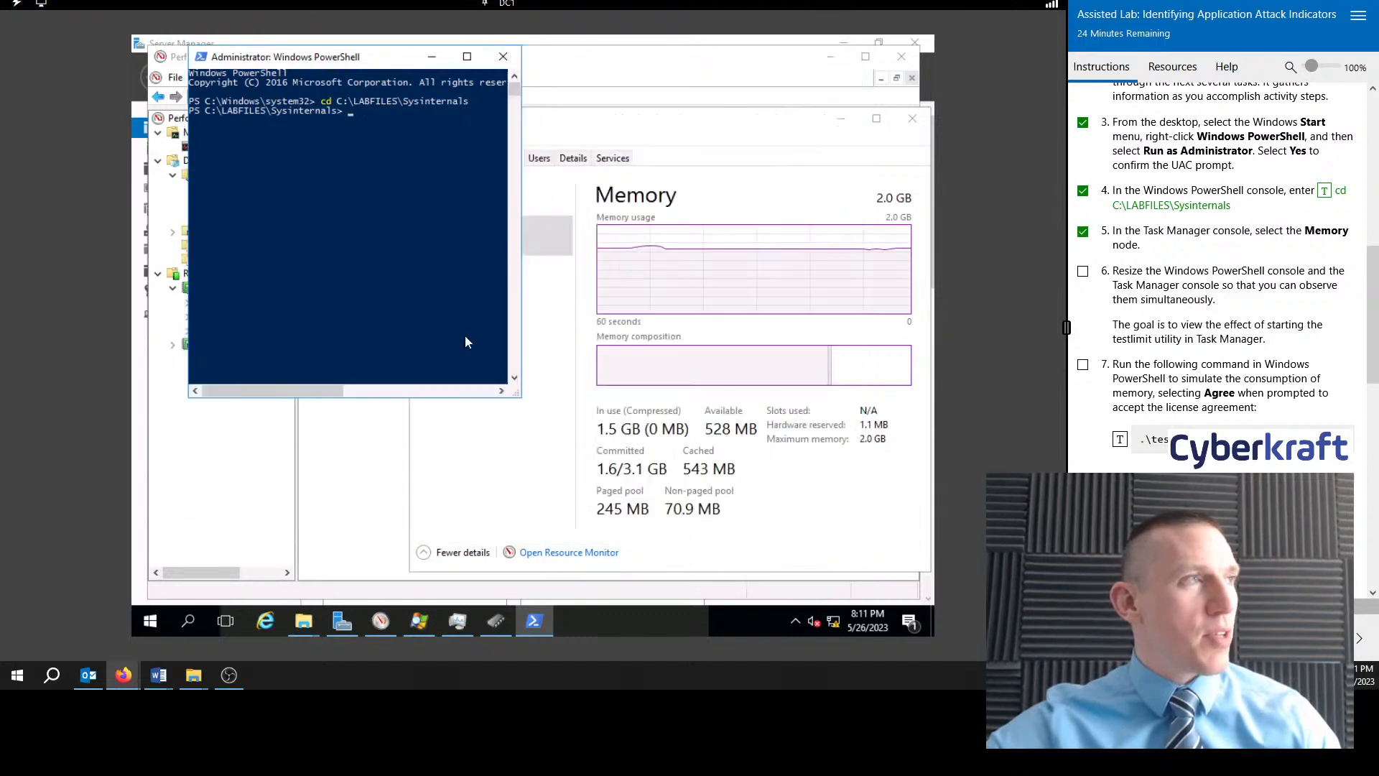
{"action": "left_click_drag", "start_coordinate": [395, 58], "coordinate": [363, 168]}
{"action": "left_click_drag", "start_coordinate": [587, 120], "coordinate": [648, 117]}
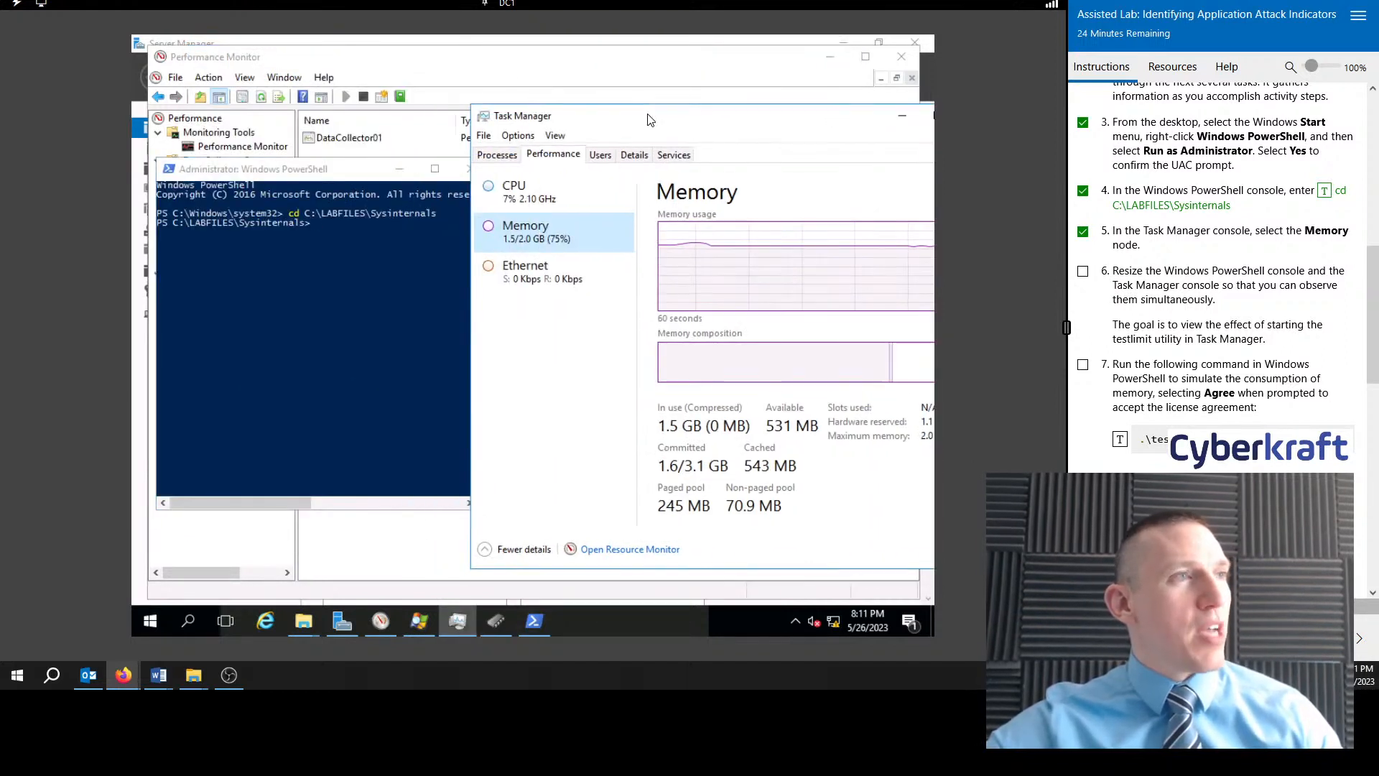
{"action": "left_click", "coordinate": [342, 261]}
{"action": "left_click", "coordinate": [329, 232]}
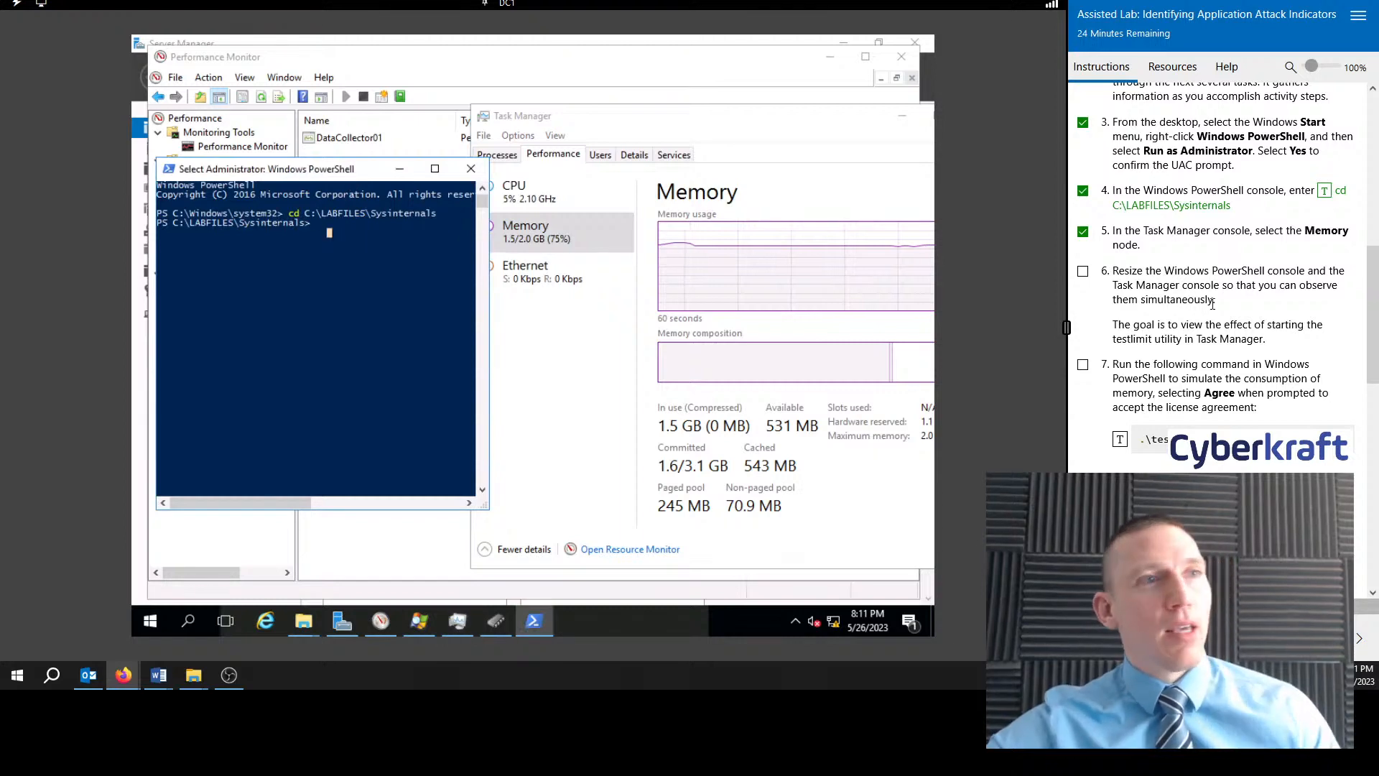
{"action": "left_click", "coordinate": [1082, 271]}
Step: Run .\testlimit -d 1024 -c 1 in PowerShell and accept the Testlimit license agreement
{"action": "scroll", "coordinate": [1221, 287], "scroll_direction": "down", "scroll_amount": 3}
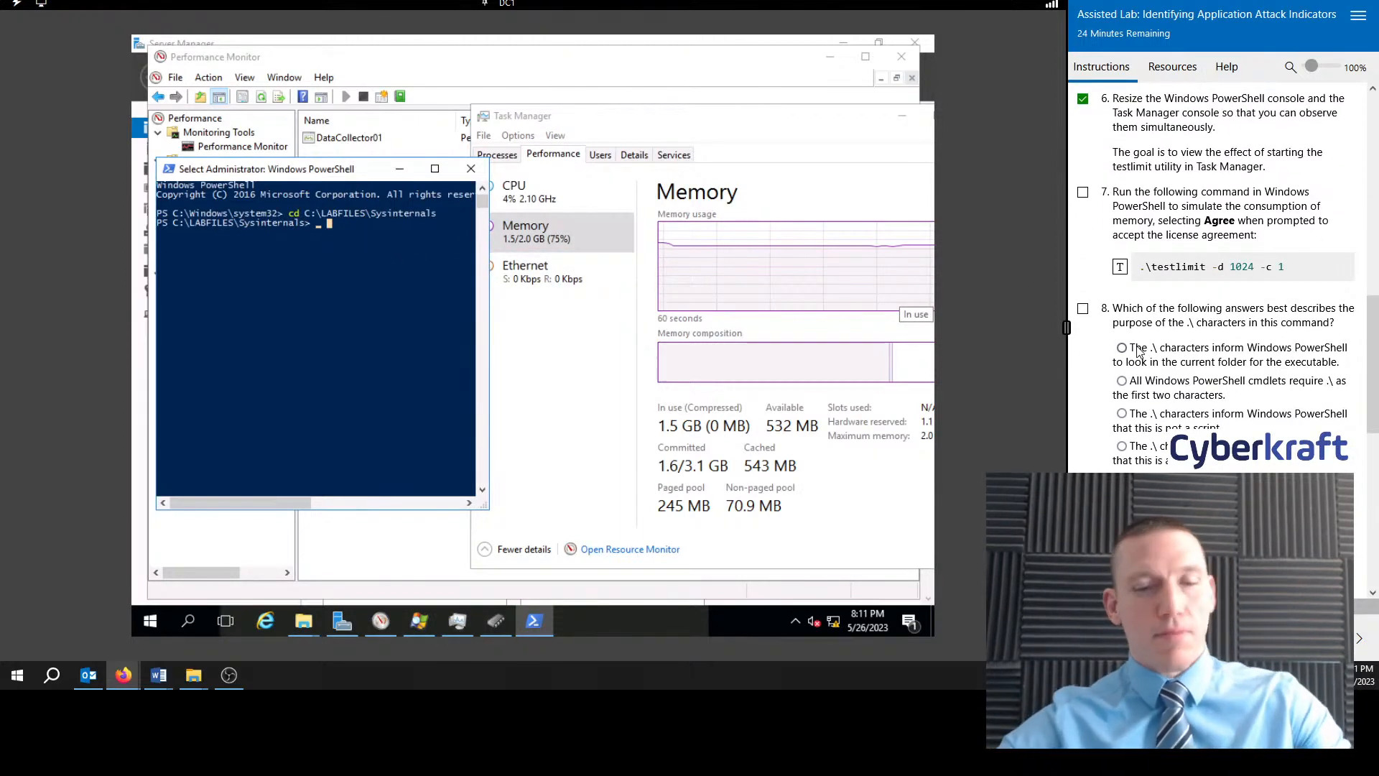
{"action": "type", "text": "."}
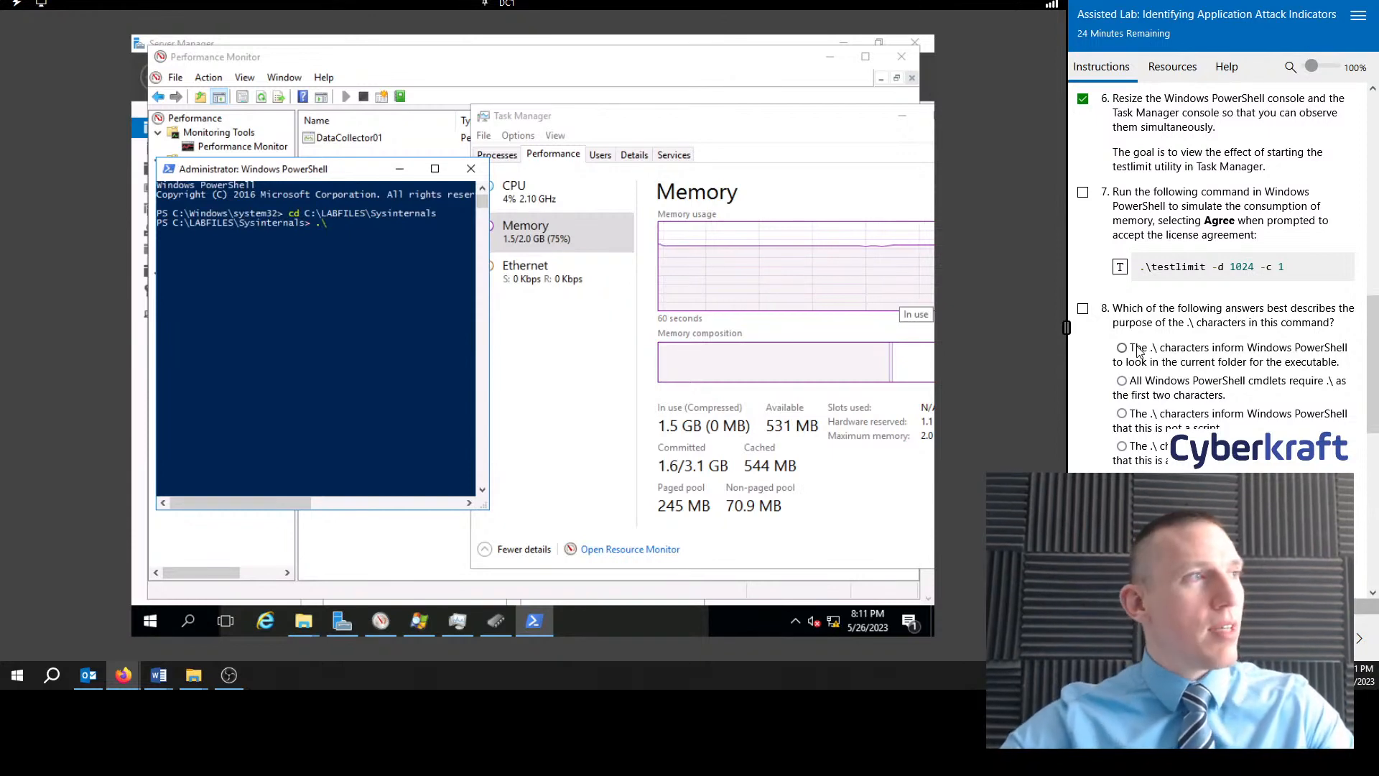
{"action": "type", "text": "\\test"}
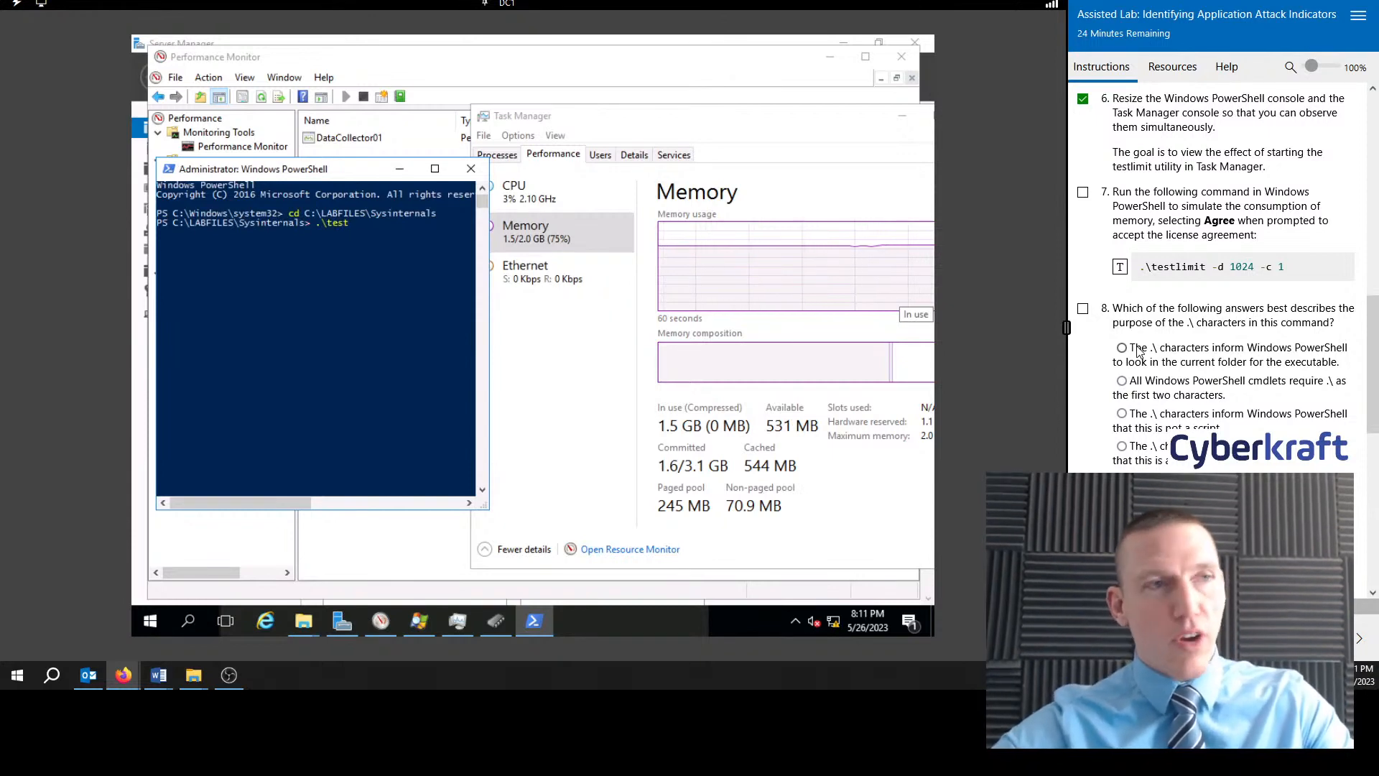
{"action": "type", "text": "limit"}
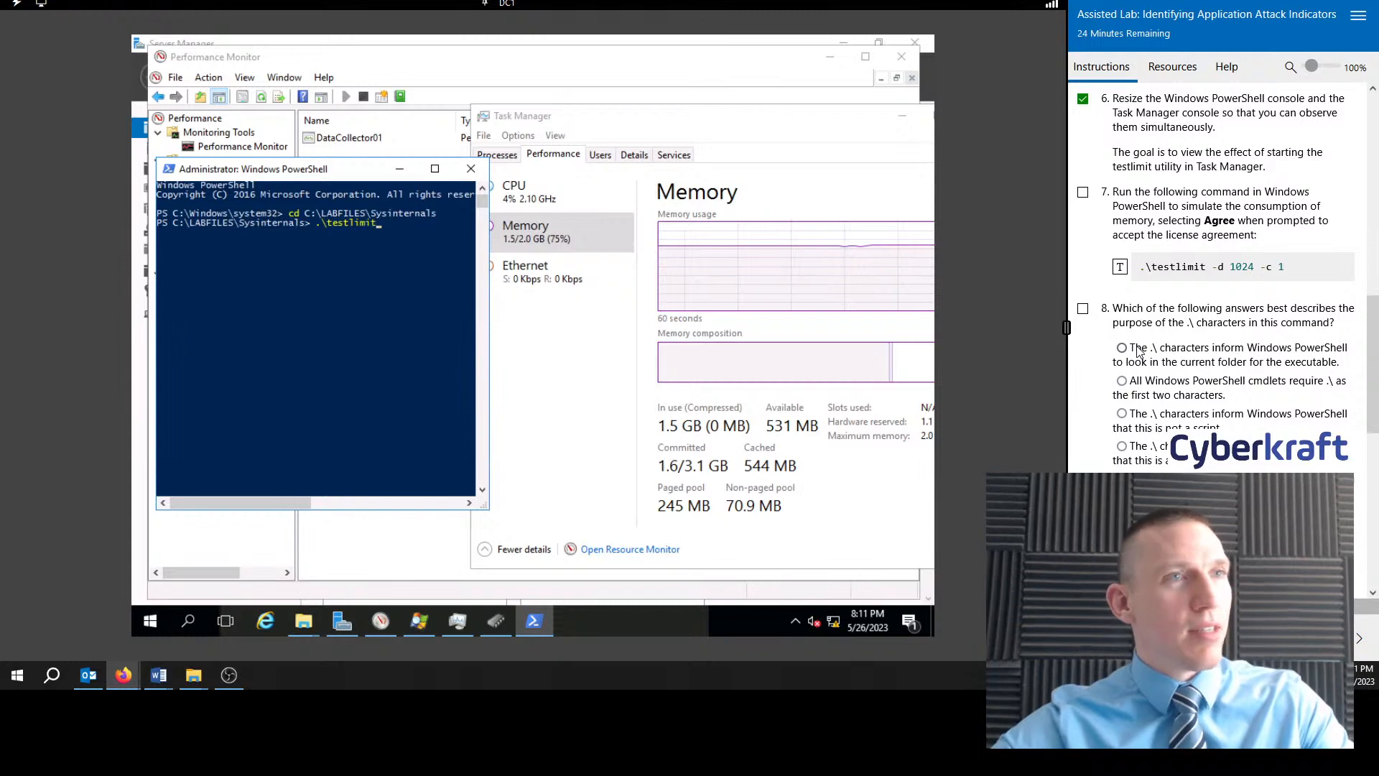
{"action": "type", "text": " -d 1024"}
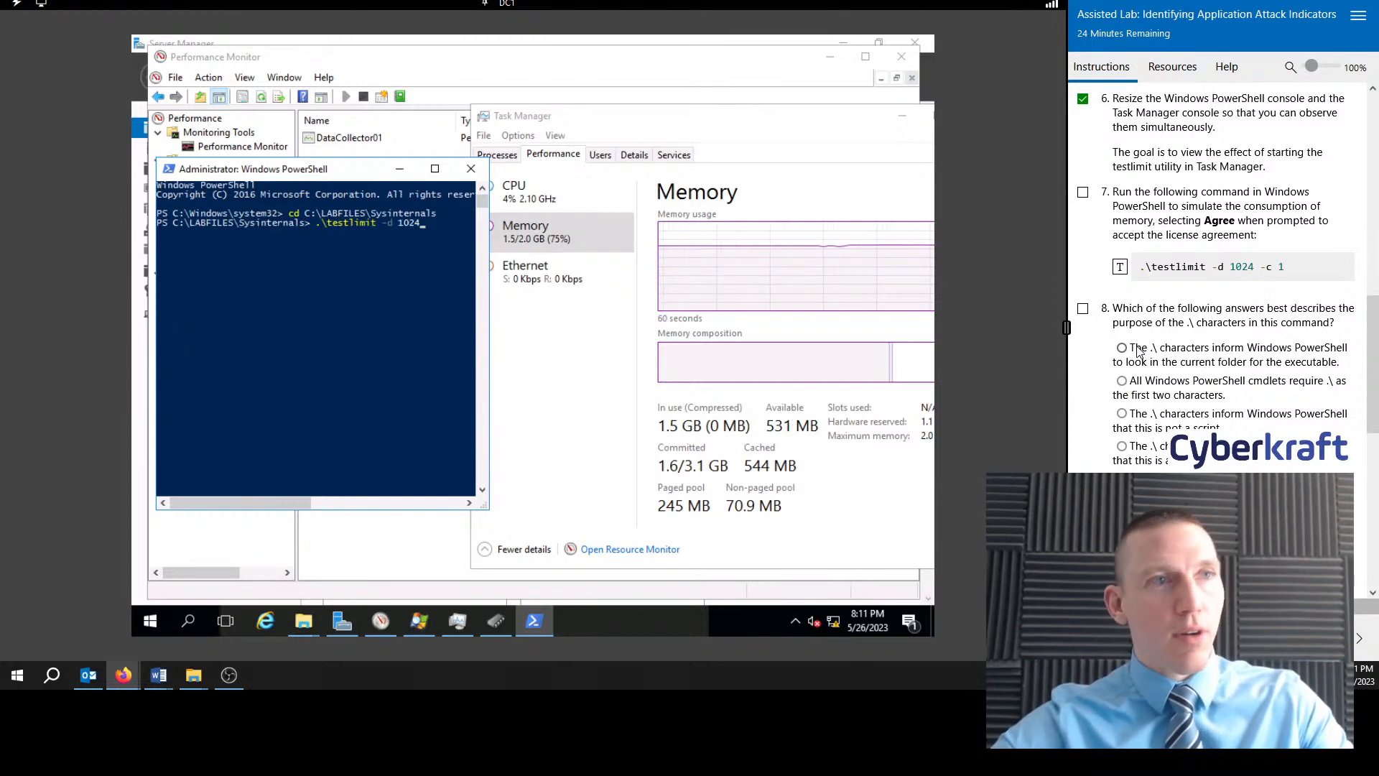
{"action": "type", "text": " -c 1"}
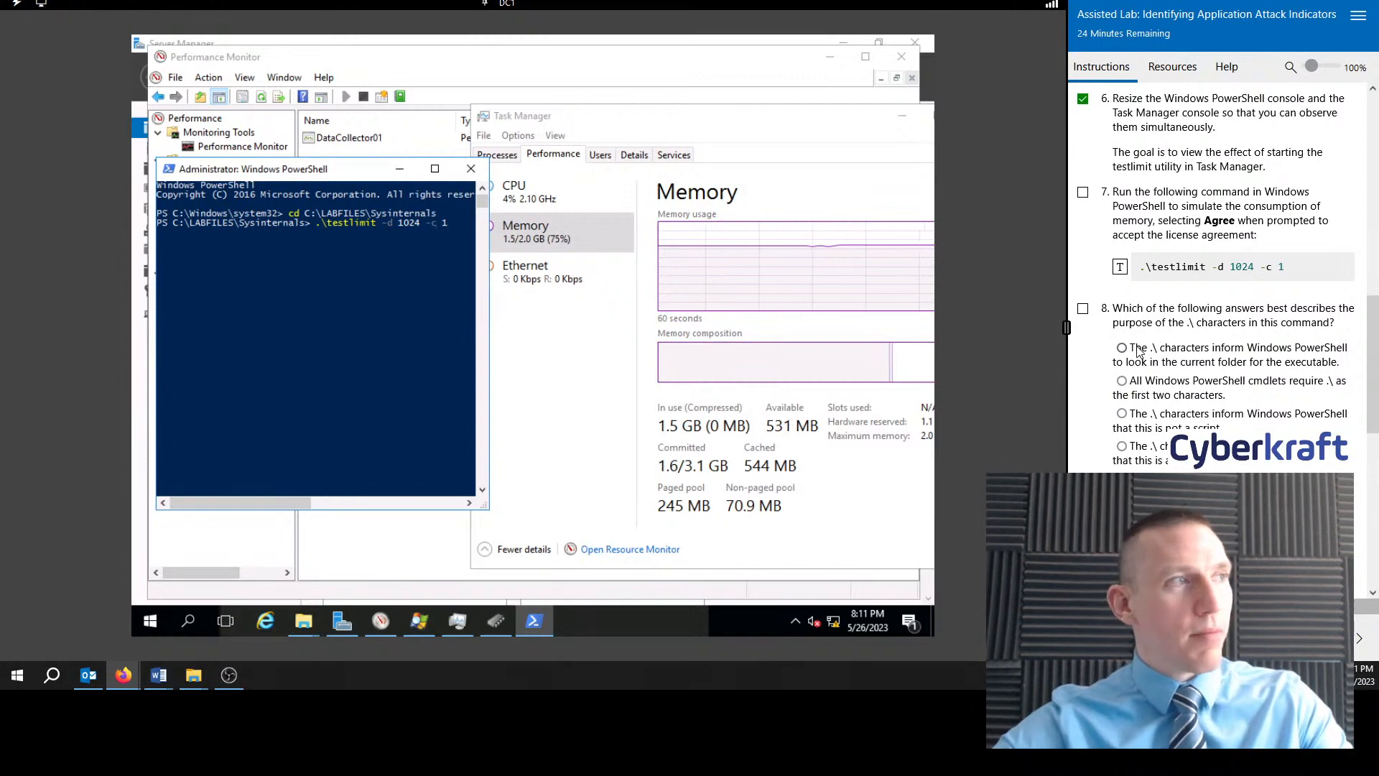
{"action": "key", "text": "Return"}
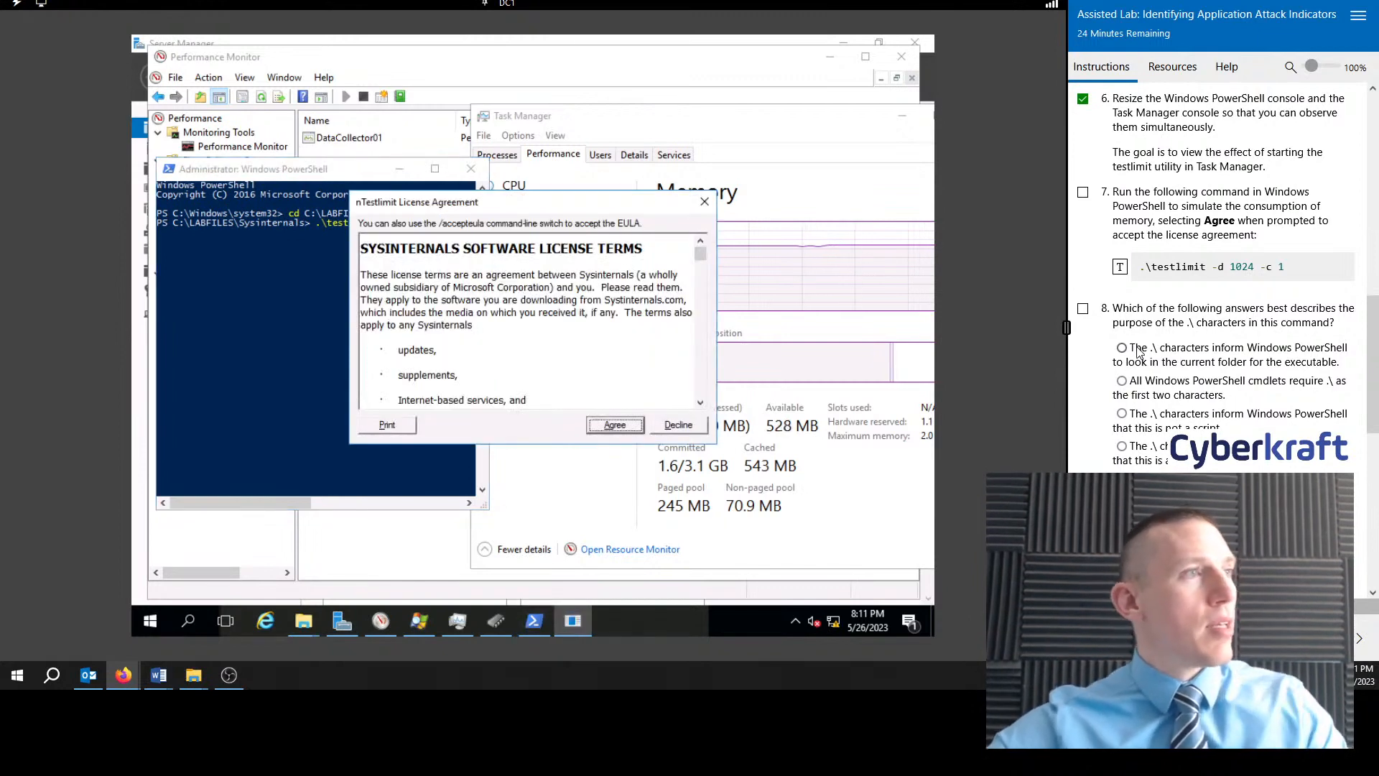
{"action": "left_click", "coordinate": [614, 425]}
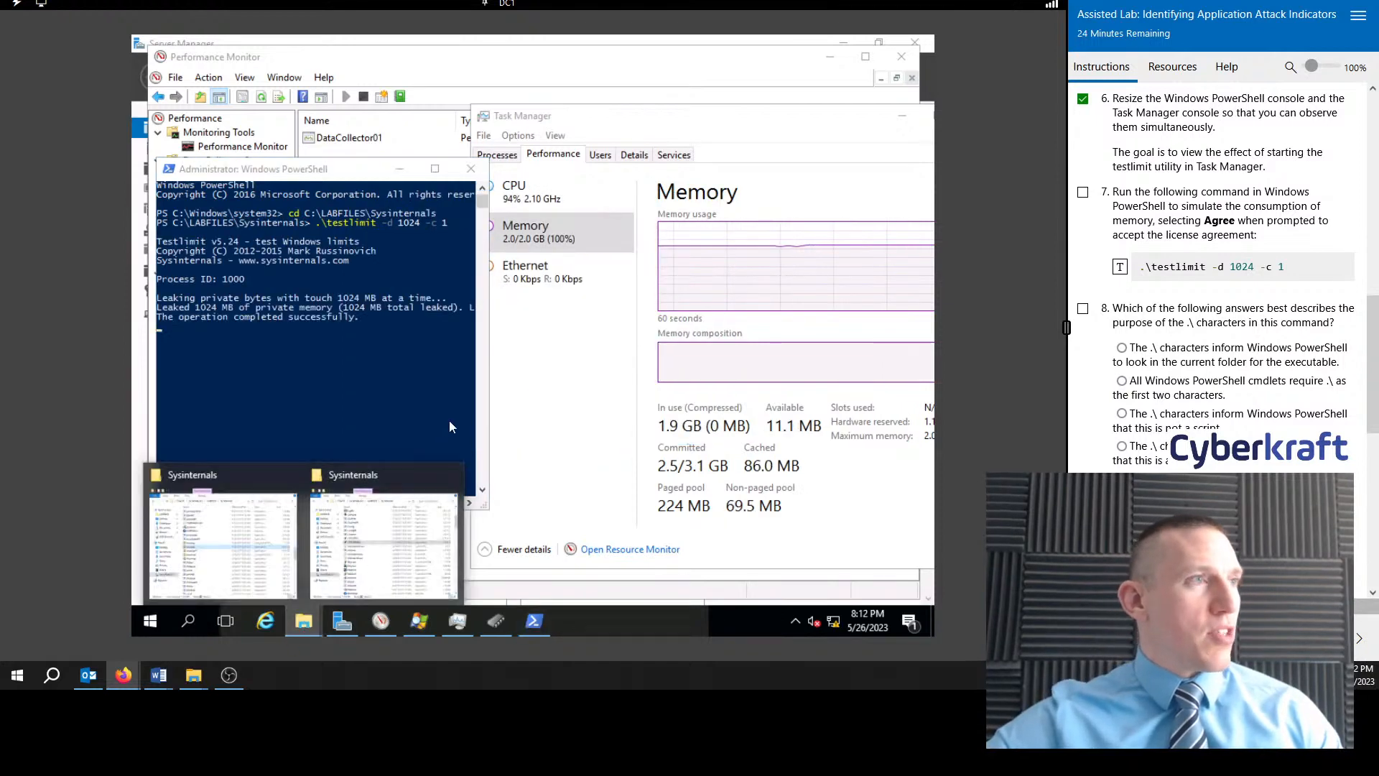
Step: Look up the Testlimit executable in the Sysinternals folder in File Explorer, and close that folder window
{"action": "left_click", "coordinate": [359, 537]}
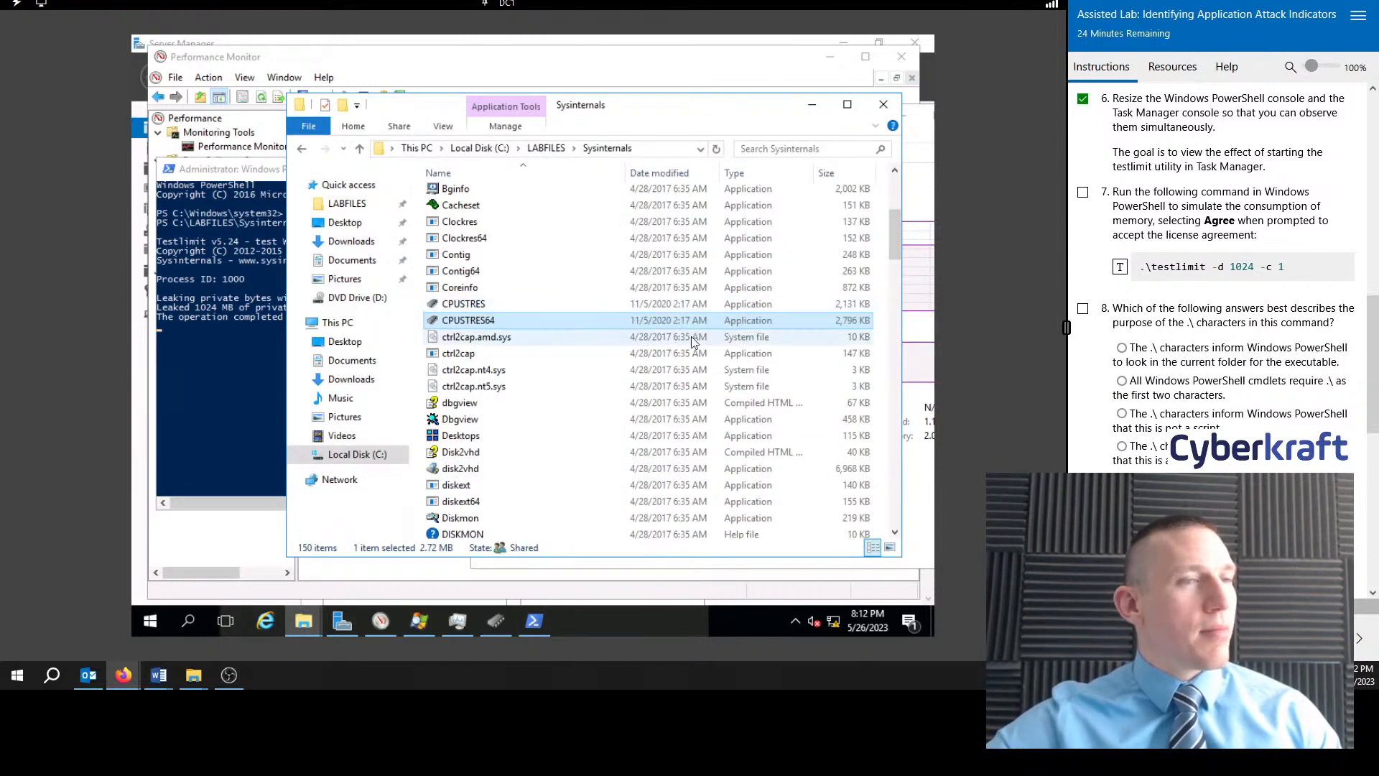
{"action": "scroll", "coordinate": [691, 359], "scroll_direction": "down", "scroll_amount": 15}
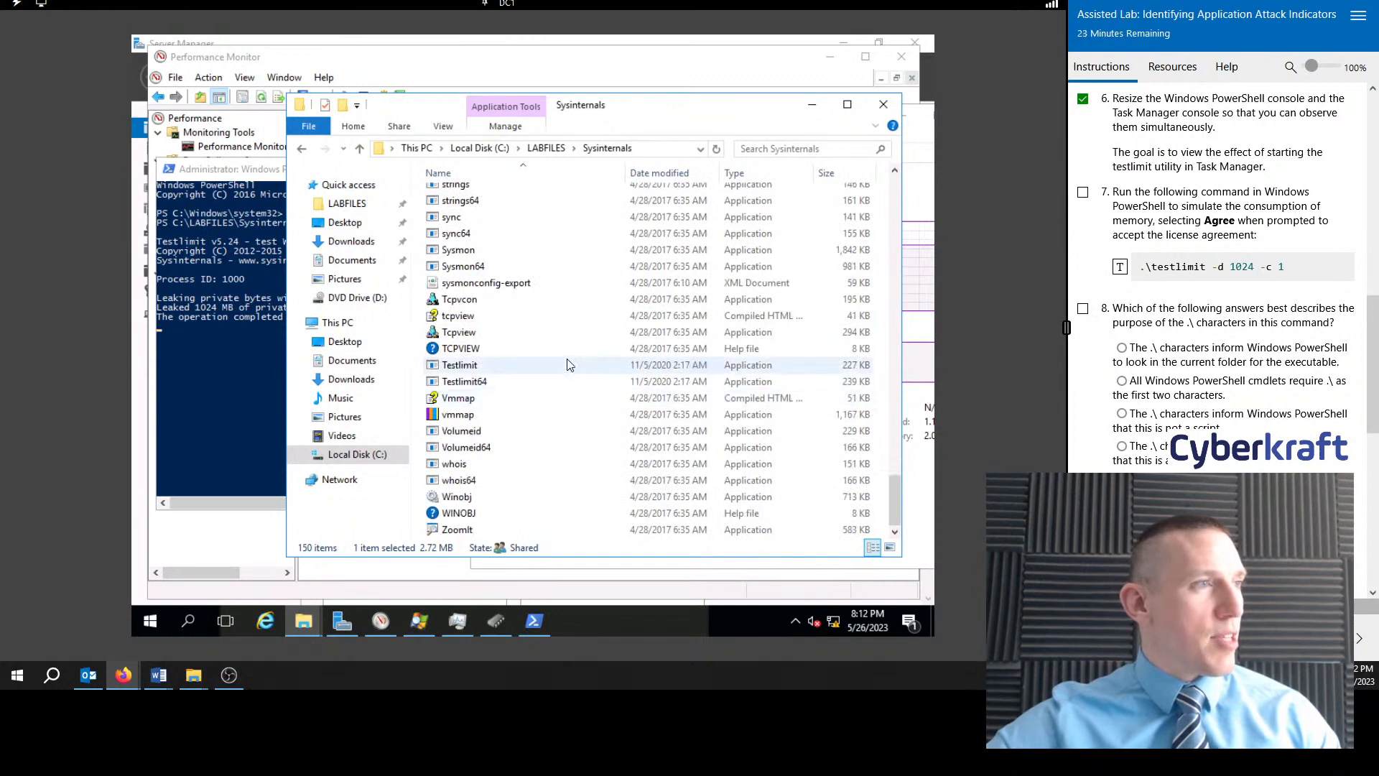
{"action": "scroll", "coordinate": [513, 367], "scroll_direction": "down", "scroll_amount": 3}
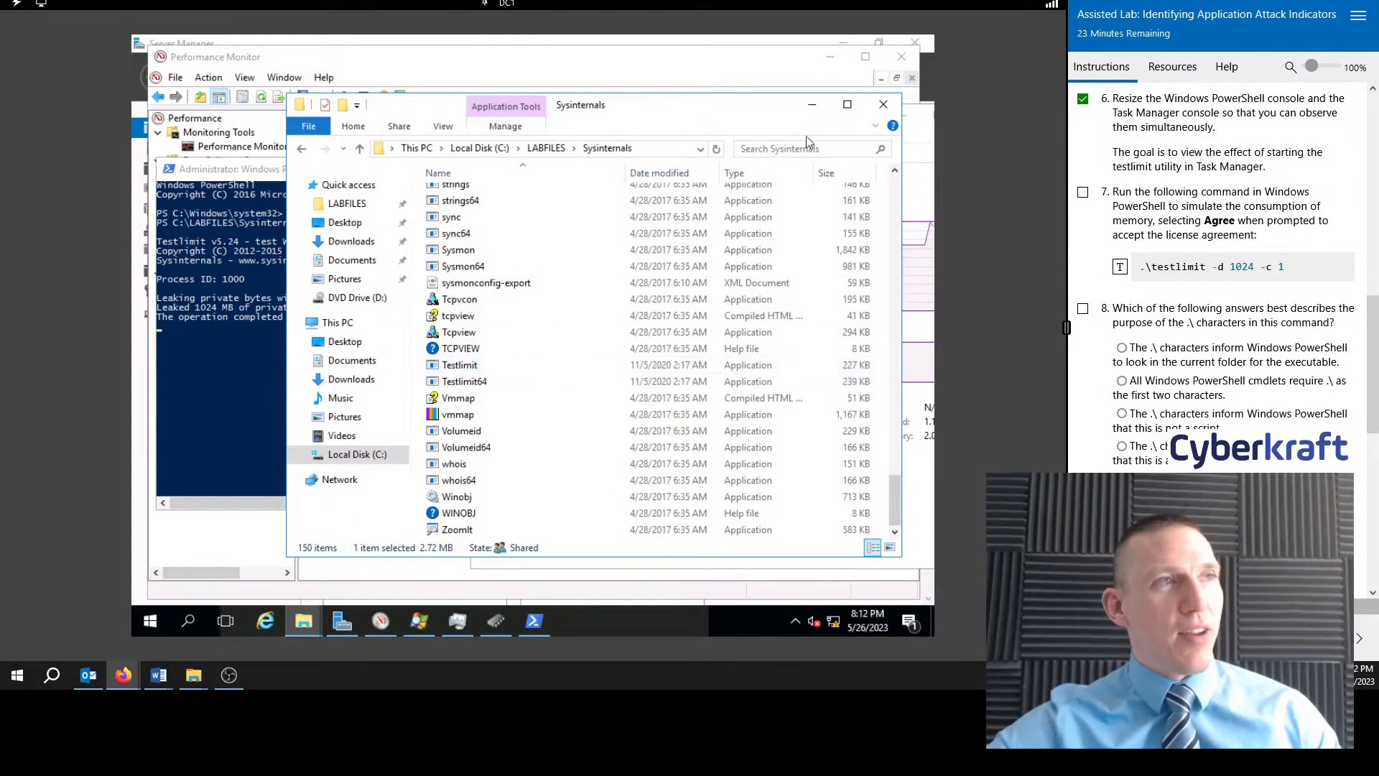
{"action": "left_click", "coordinate": [884, 104]}
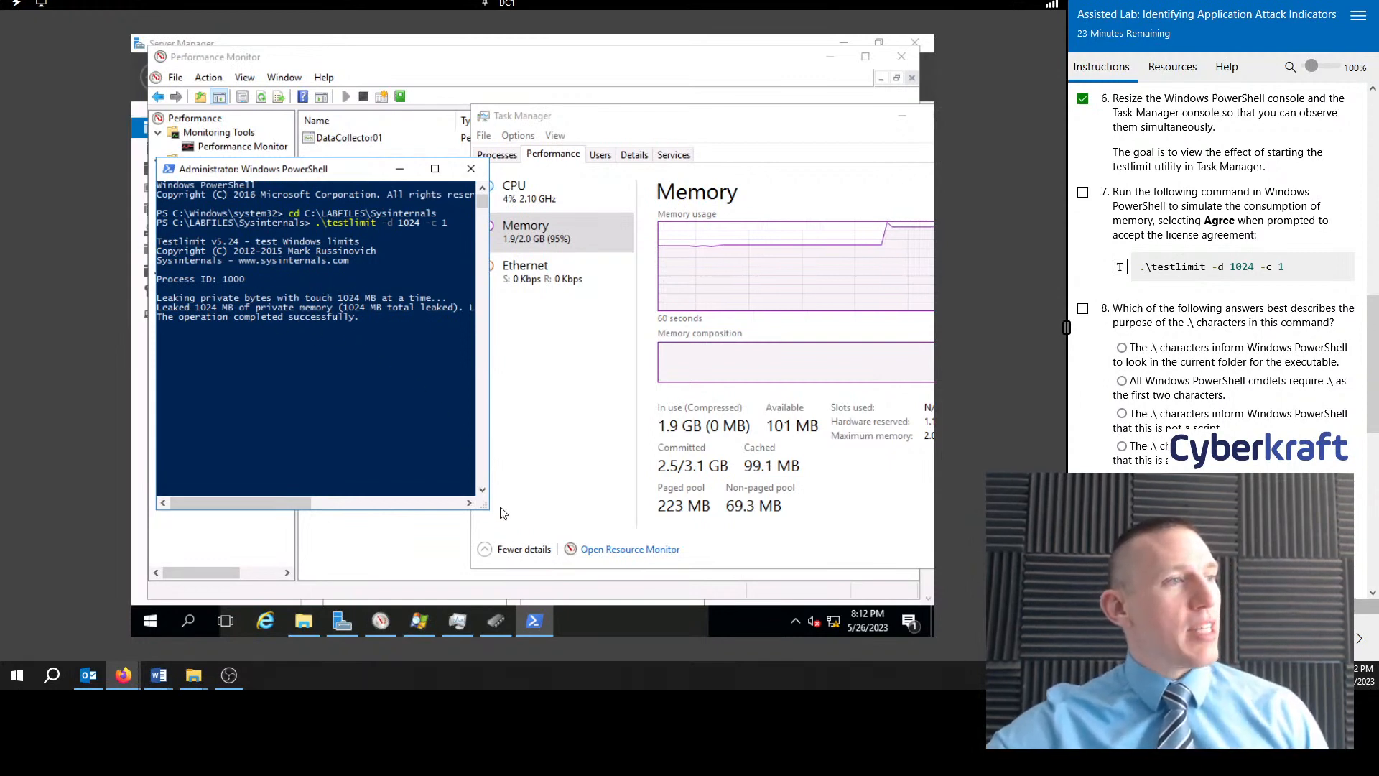
Step: Enlarge the PowerShell console slightly, bring Task Manager in front of it, and mark instructions 7 and 8 as done
{"action": "left_click_drag", "start_coordinate": [488, 507], "coordinate": [510, 523]}
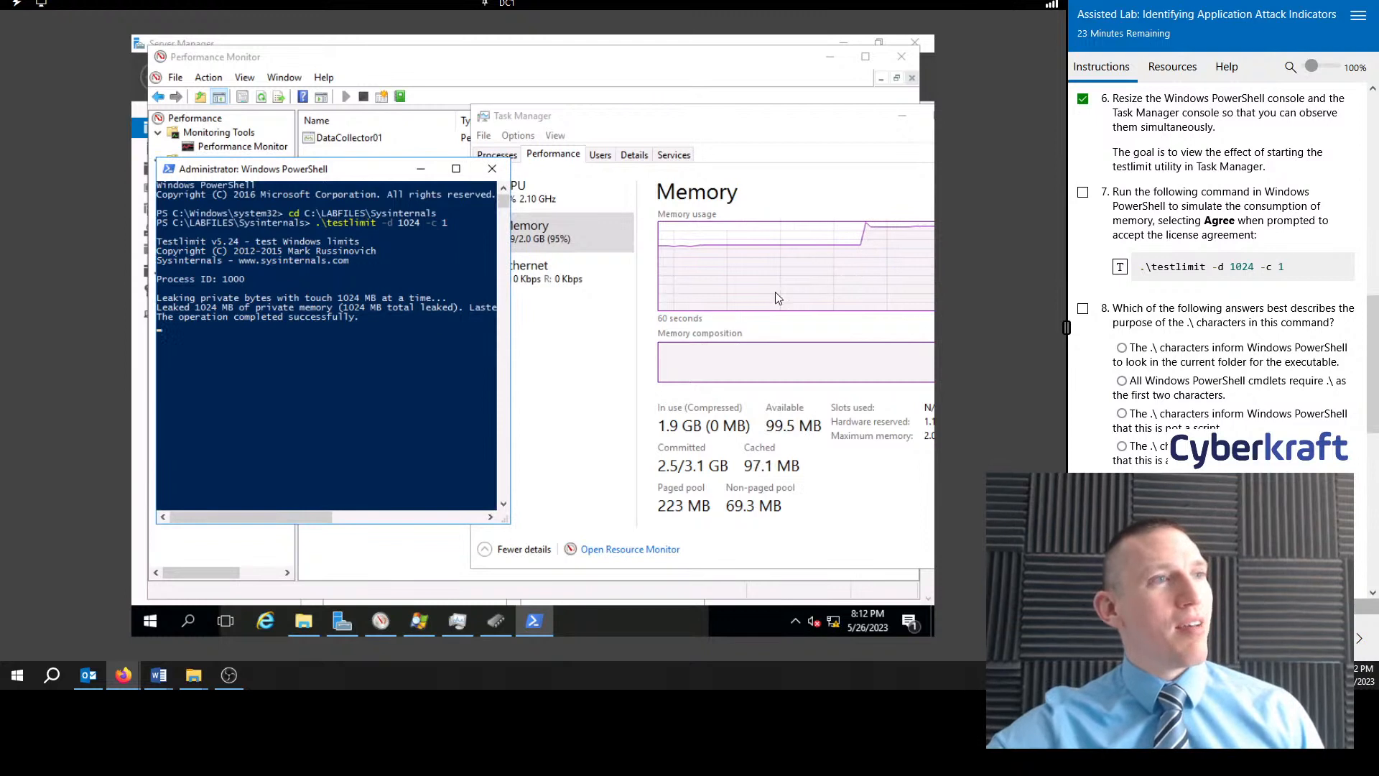
{"action": "left_click", "coordinate": [796, 122]}
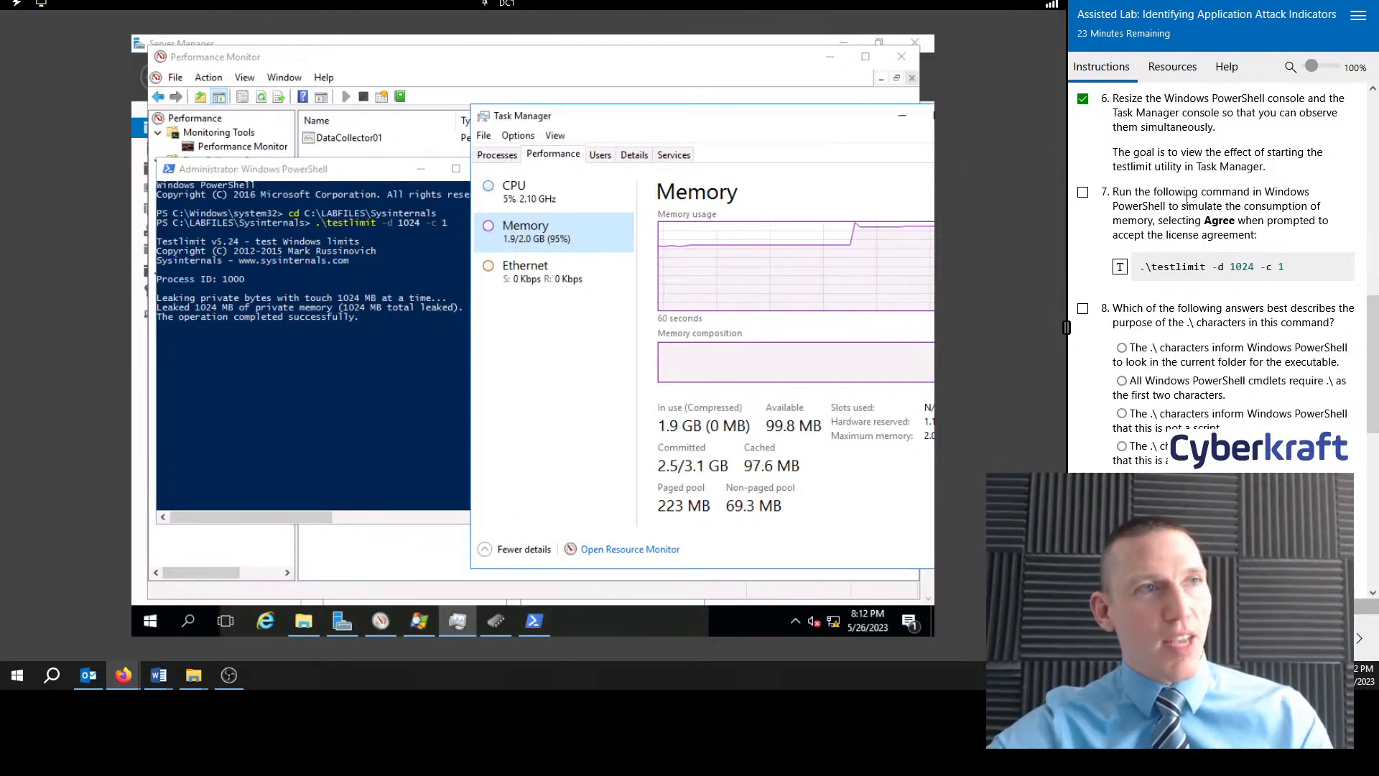
{"action": "left_click", "coordinate": [1083, 192]}
{"action": "scroll", "coordinate": [1223, 375], "scroll_direction": "down", "scroll_amount": 3}
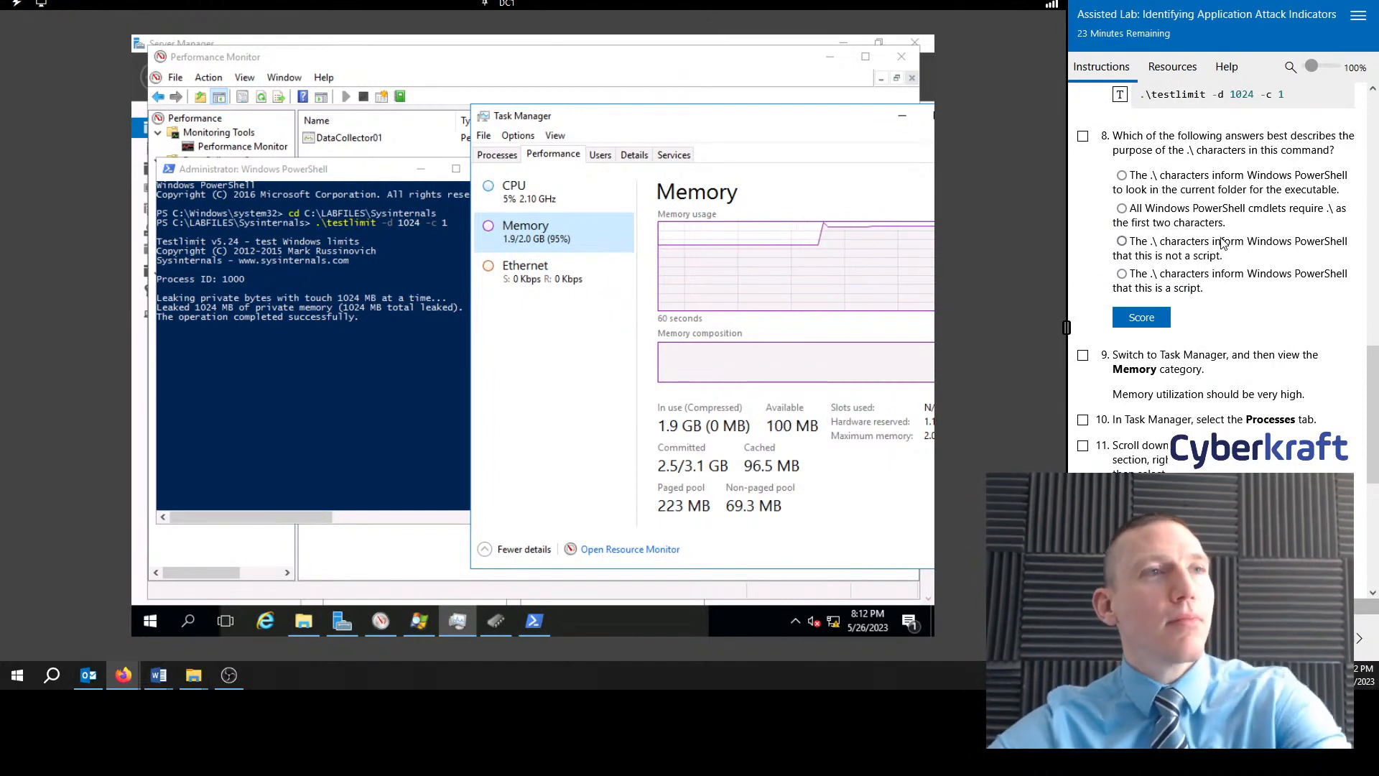
{"action": "scroll", "coordinate": [1223, 248], "scroll_direction": "up", "scroll_amount": 3}
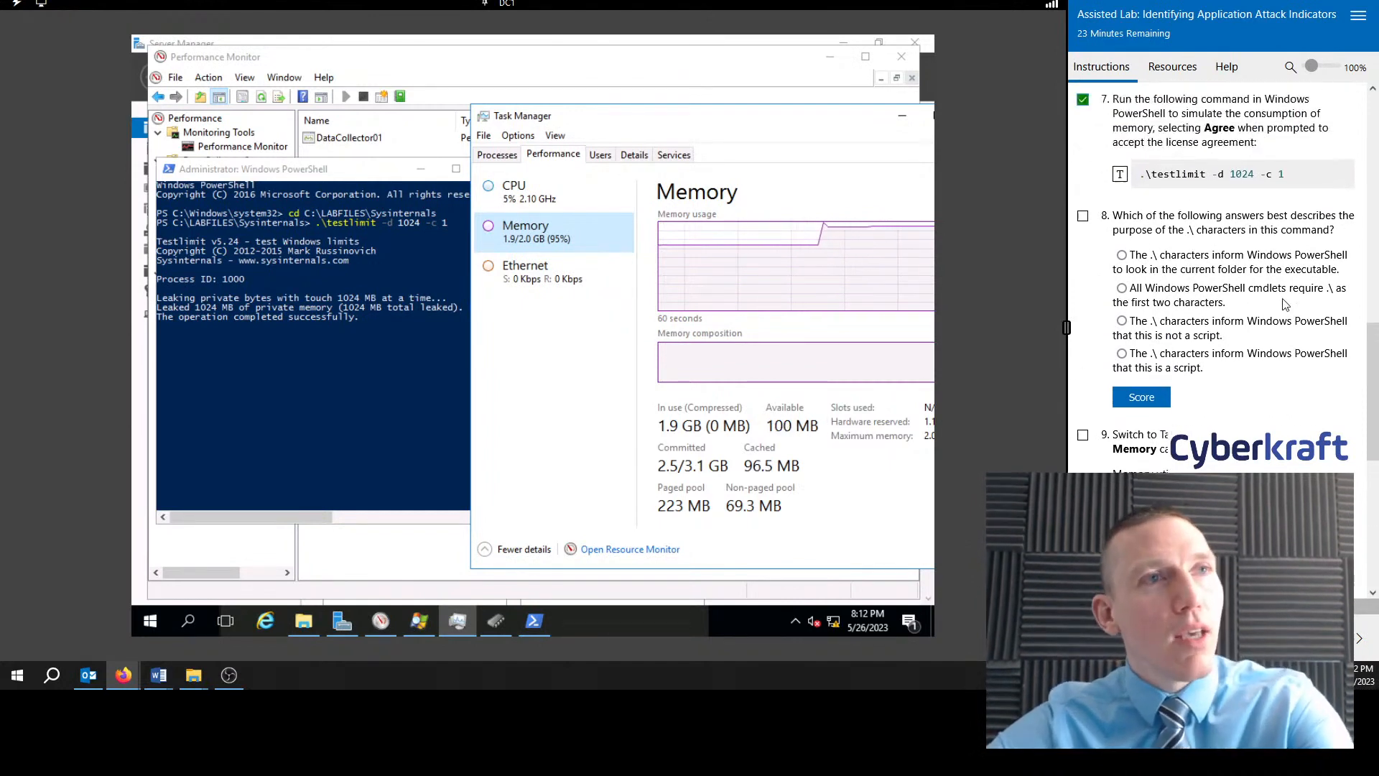
{"action": "left_click", "coordinate": [1083, 222]}
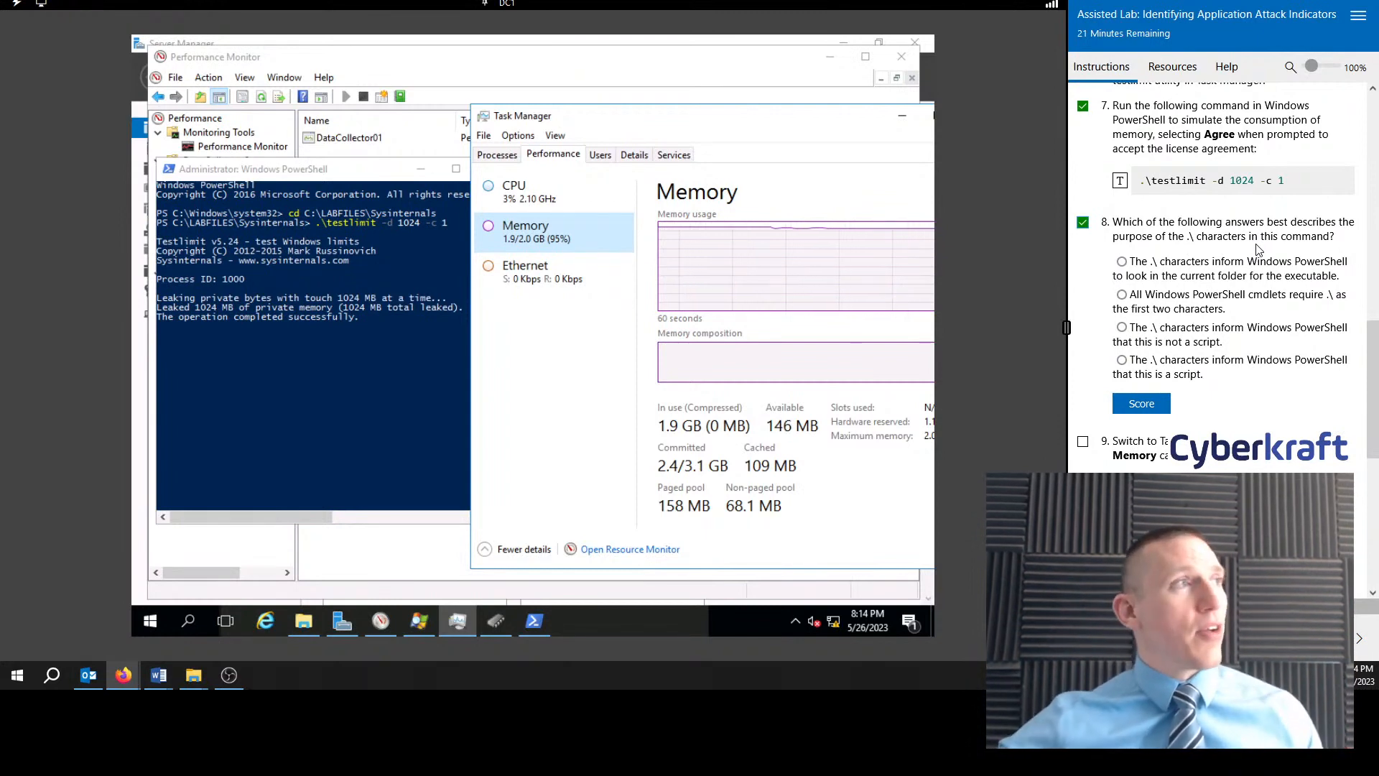
Step: Bring Task Manager in front of Performance Monitor and reposition it so its whole Memory view fits on the desktop
{"action": "left_click", "coordinate": [592, 62]}
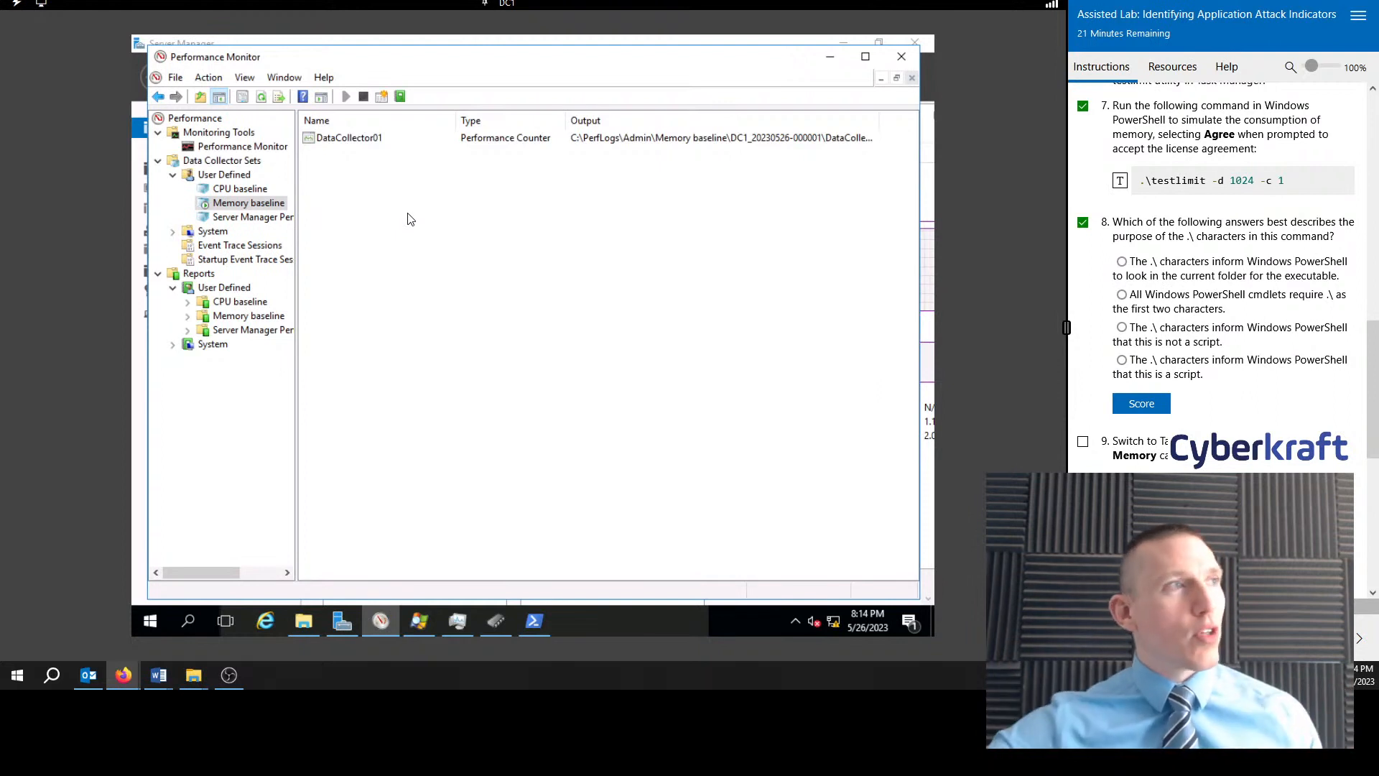
{"action": "left_click", "coordinate": [932, 192]}
{"action": "left_click_drag", "start_coordinate": [753, 122], "coordinate": [666, 121]}
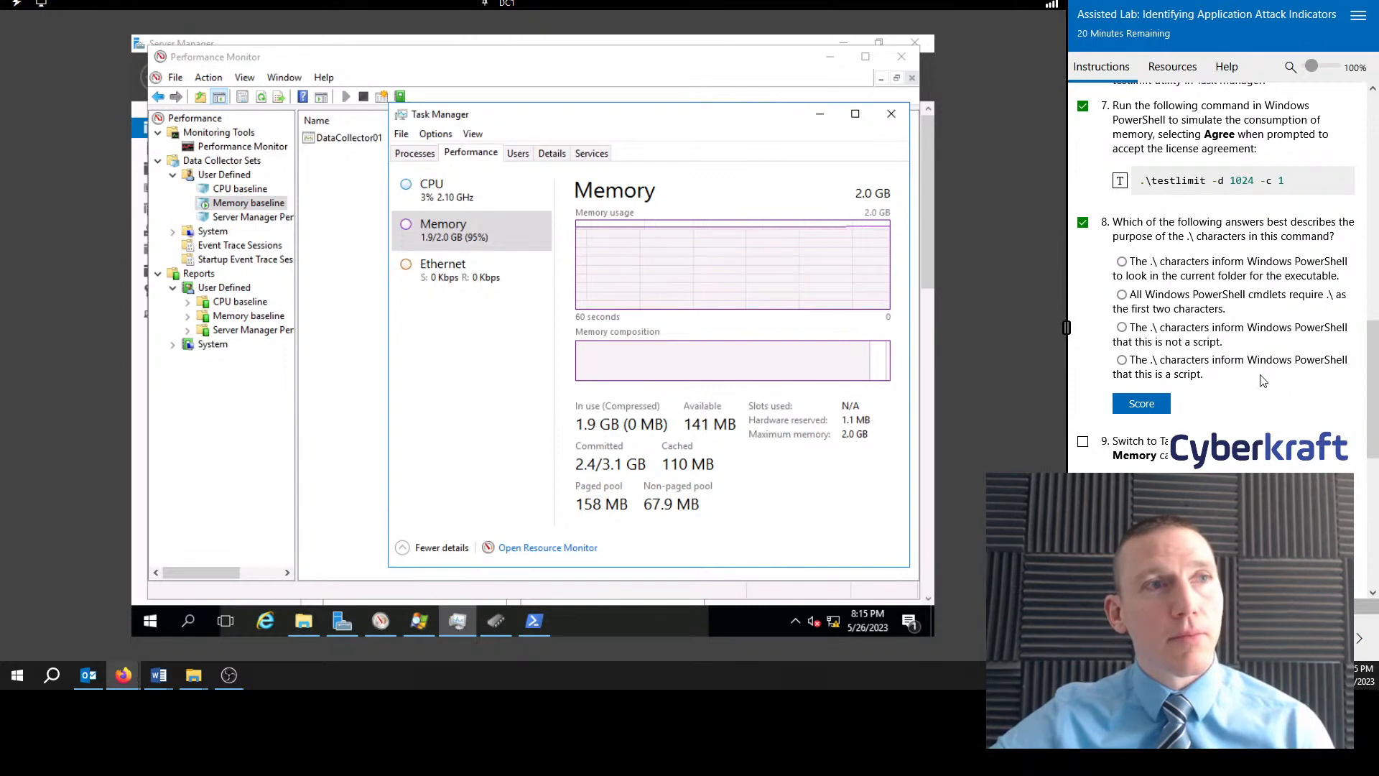
Step: Answer question 8 with the option that .\ makes Windows PowerShell look in the current folder for the executable, and score it
{"action": "scroll", "coordinate": [1263, 380], "scroll_direction": "down", "scroll_amount": 2}
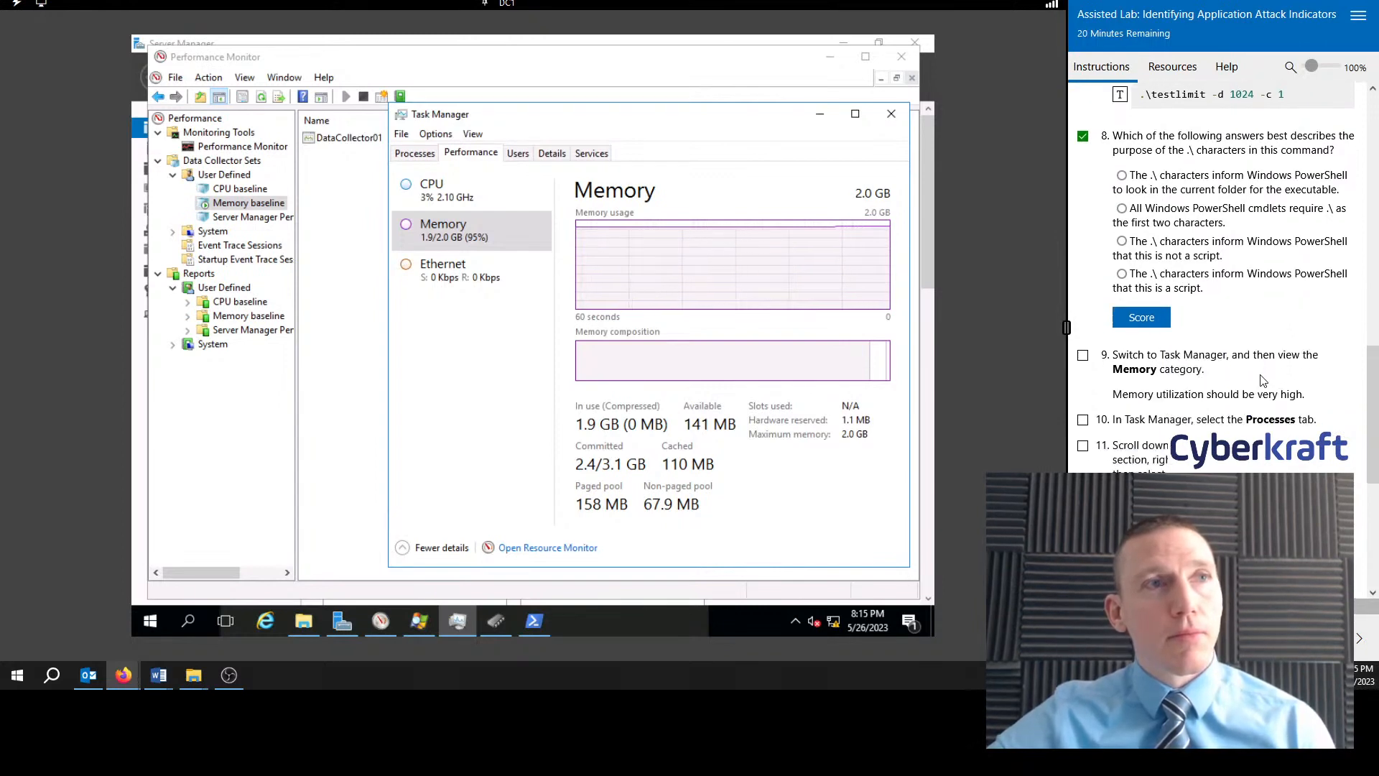
{"action": "scroll", "coordinate": [1264, 380], "scroll_direction": "up", "scroll_amount": 2}
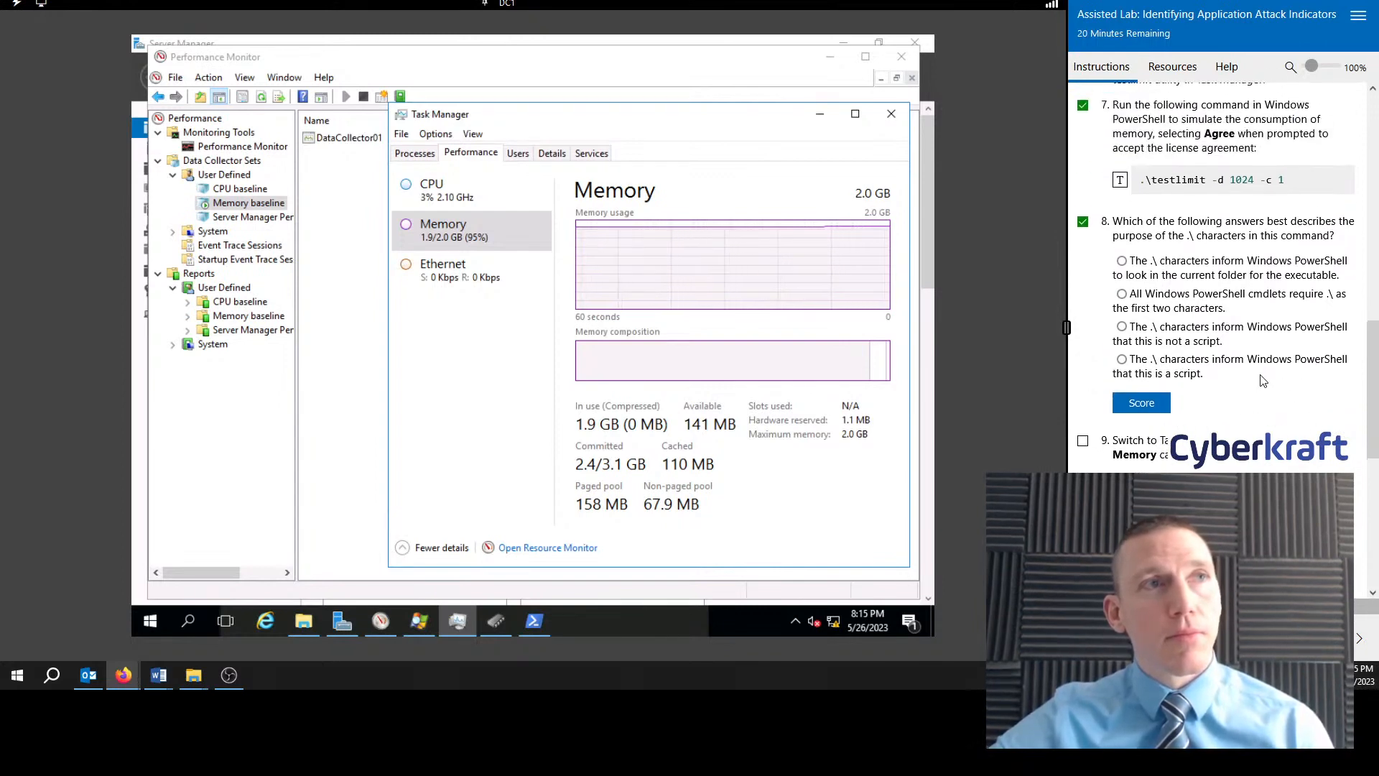
{"action": "left_click", "coordinate": [1122, 262]}
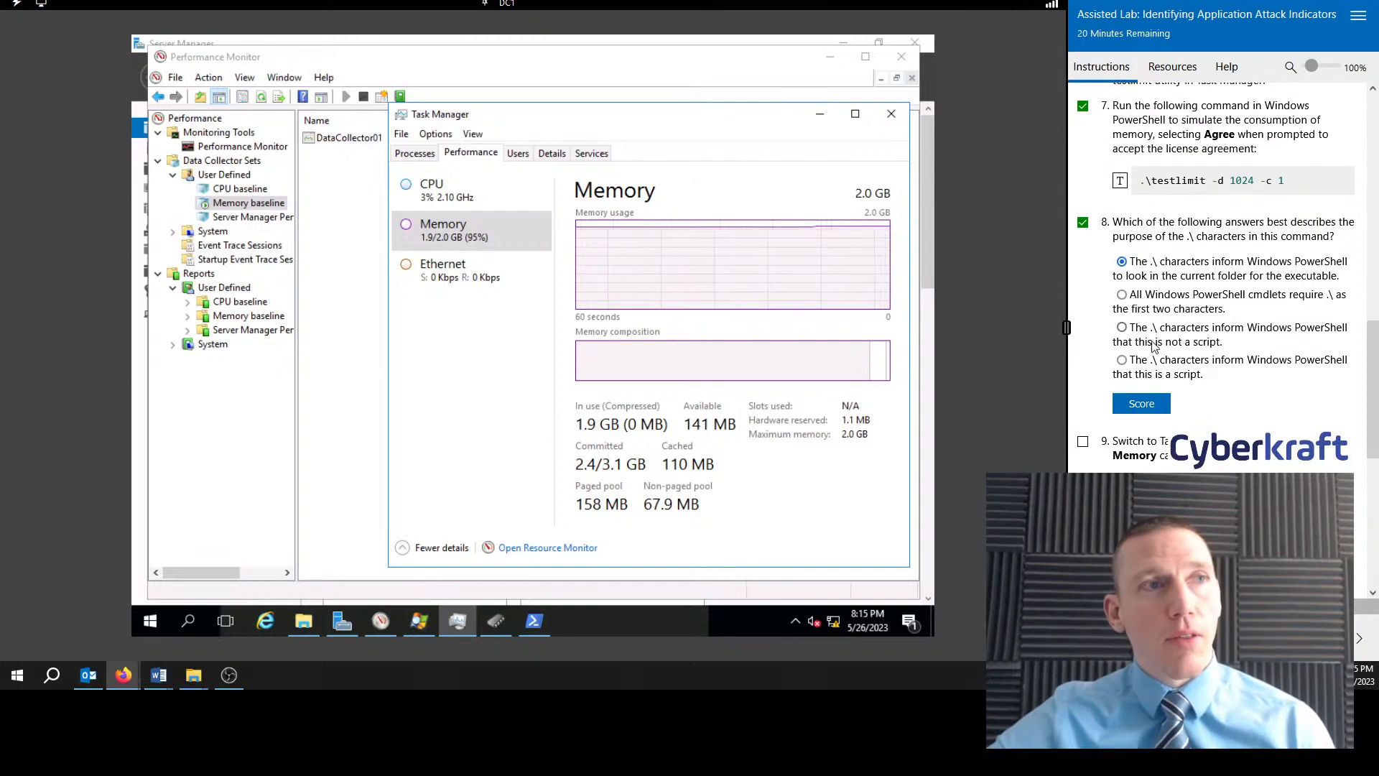
{"action": "left_click", "coordinate": [1142, 403]}
{"action": "scroll", "coordinate": [1263, 386], "scroll_direction": "down", "scroll_amount": 2}
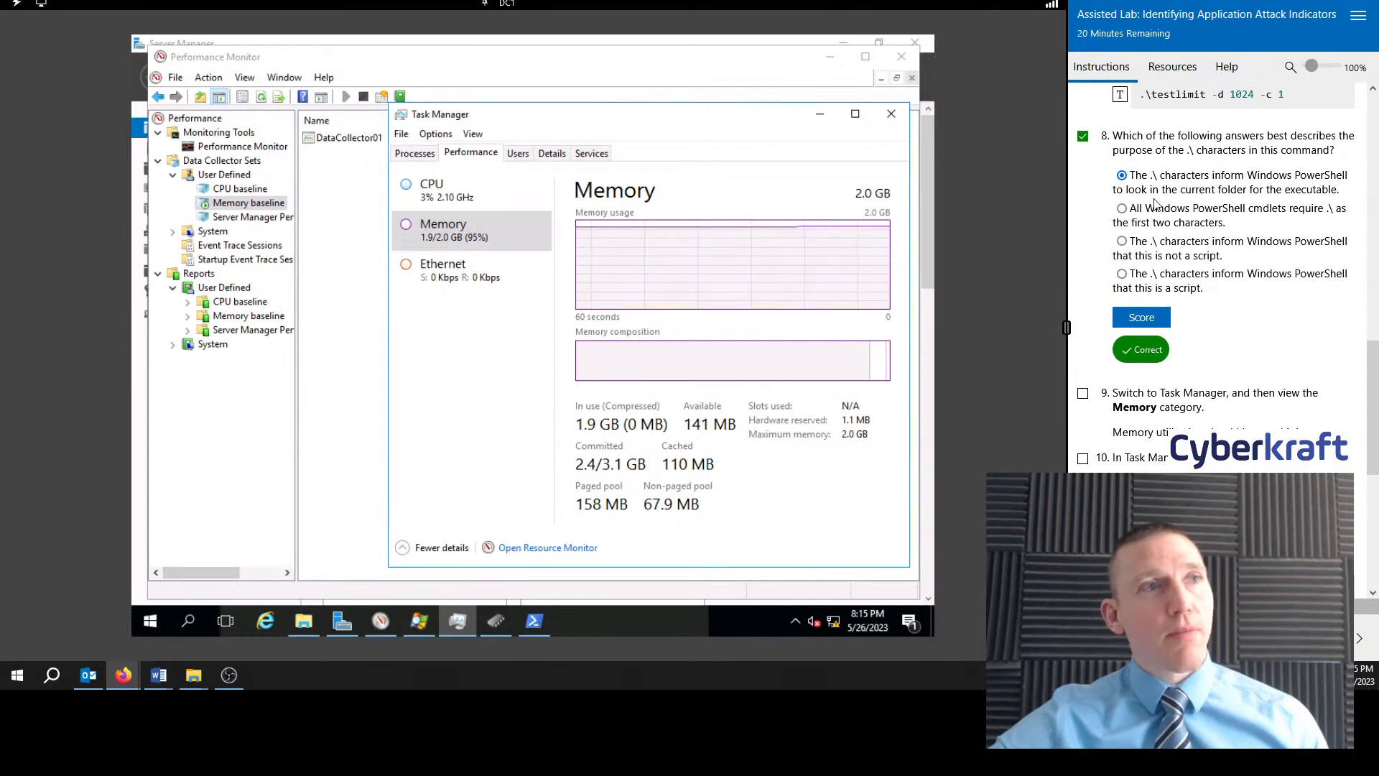
{"action": "scroll", "coordinate": [1209, 270], "scroll_direction": "up", "scroll_amount": 2}
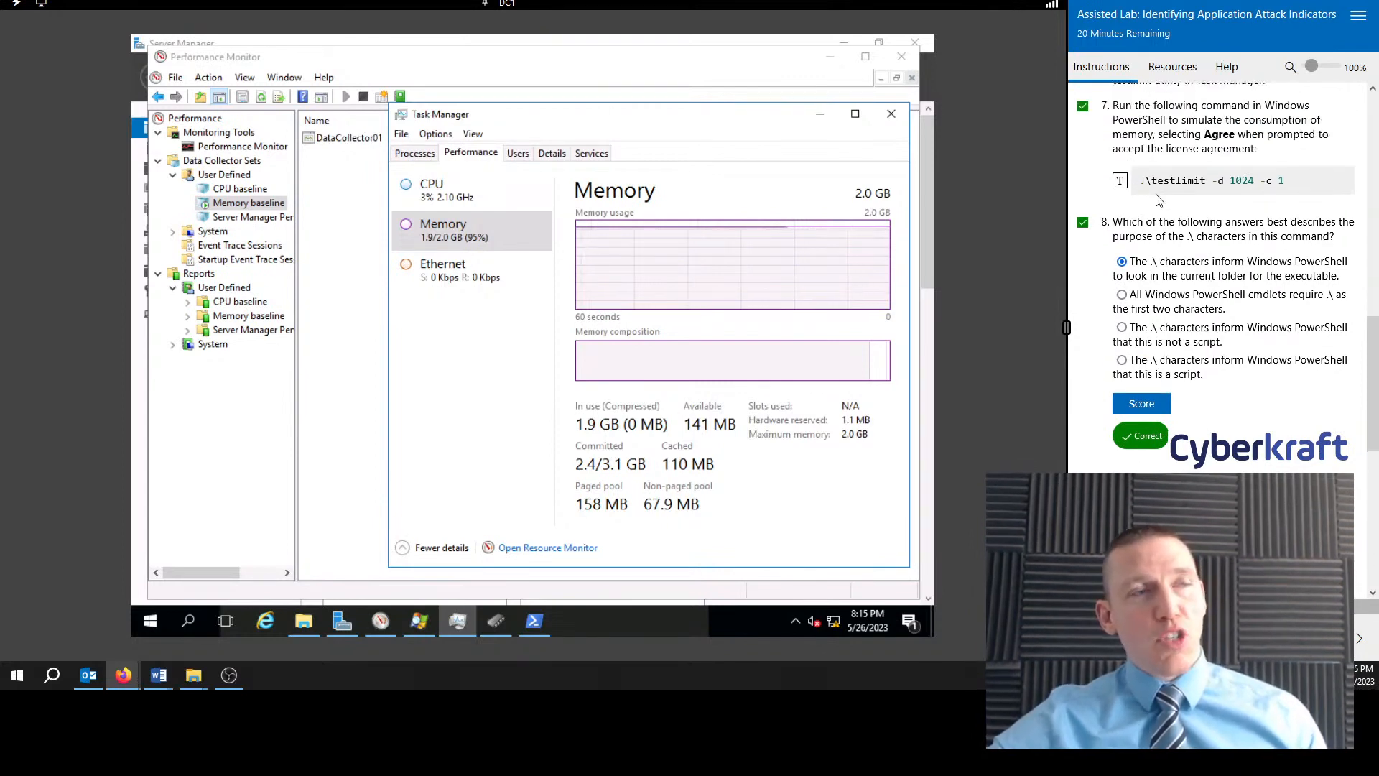
Step: Review the earlier cd and testlimit instructions, look up Testlimit in the Sysinternals folder, and minimize that folder window
{"action": "scroll", "coordinate": [1158, 200], "scroll_direction": "up", "scroll_amount": 8}
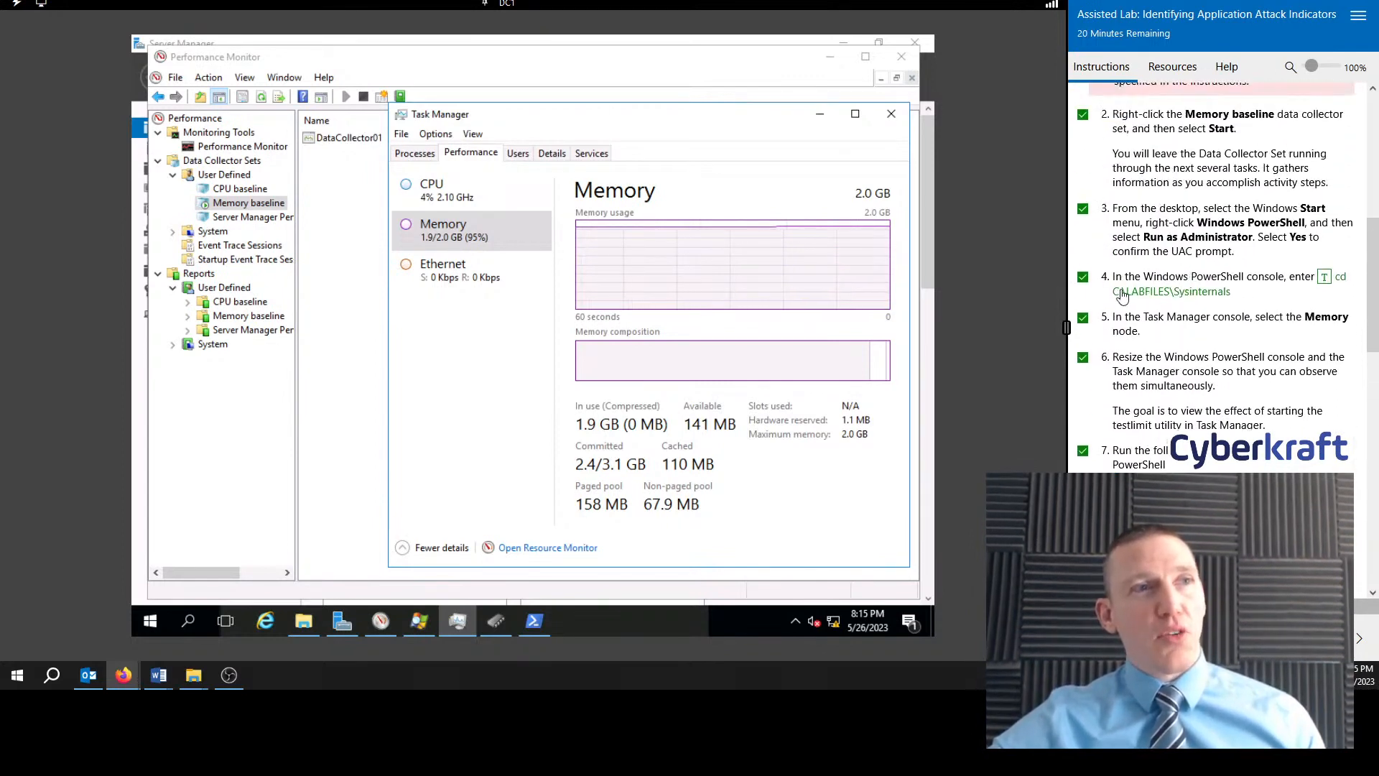
{"action": "scroll", "coordinate": [1166, 384], "scroll_direction": "down", "scroll_amount": 4}
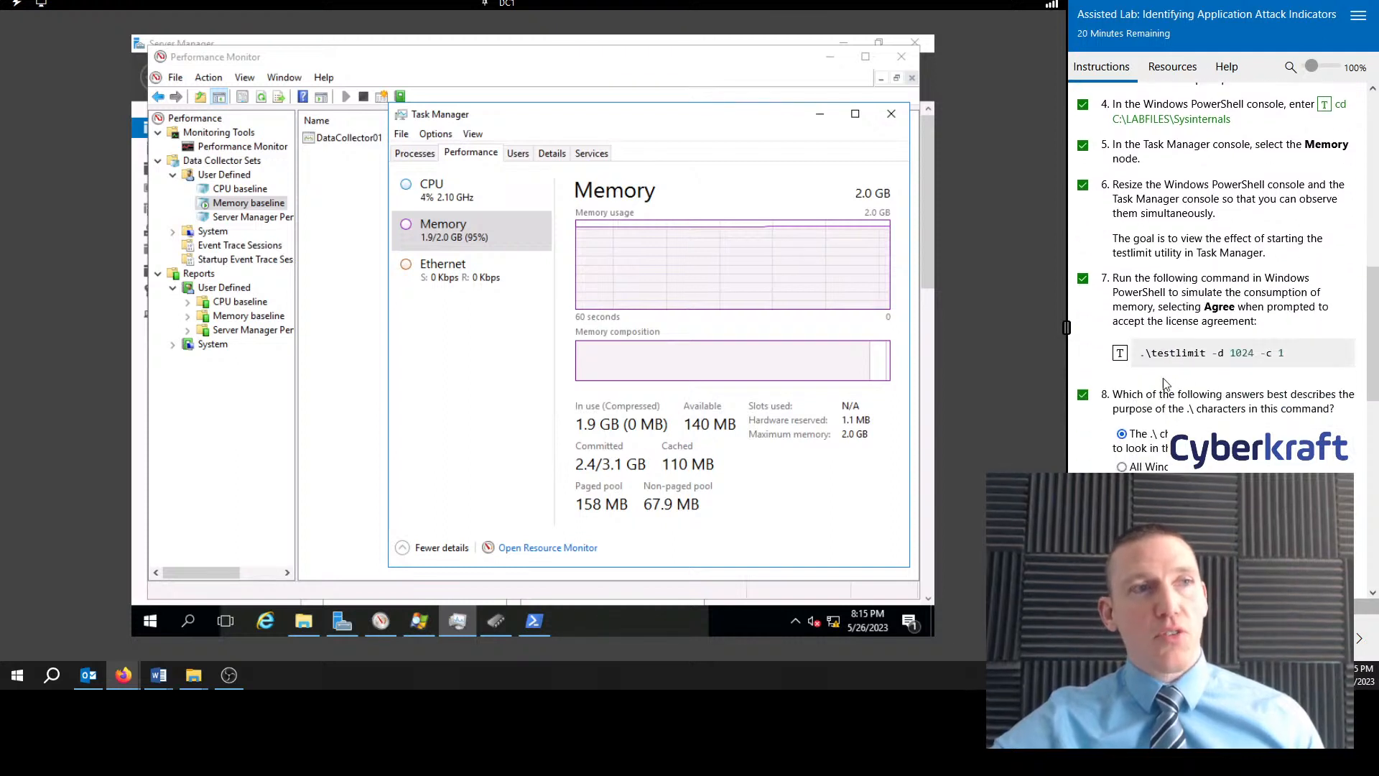
{"action": "scroll", "coordinate": [1145, 204], "scroll_direction": "down", "scroll_amount": 2}
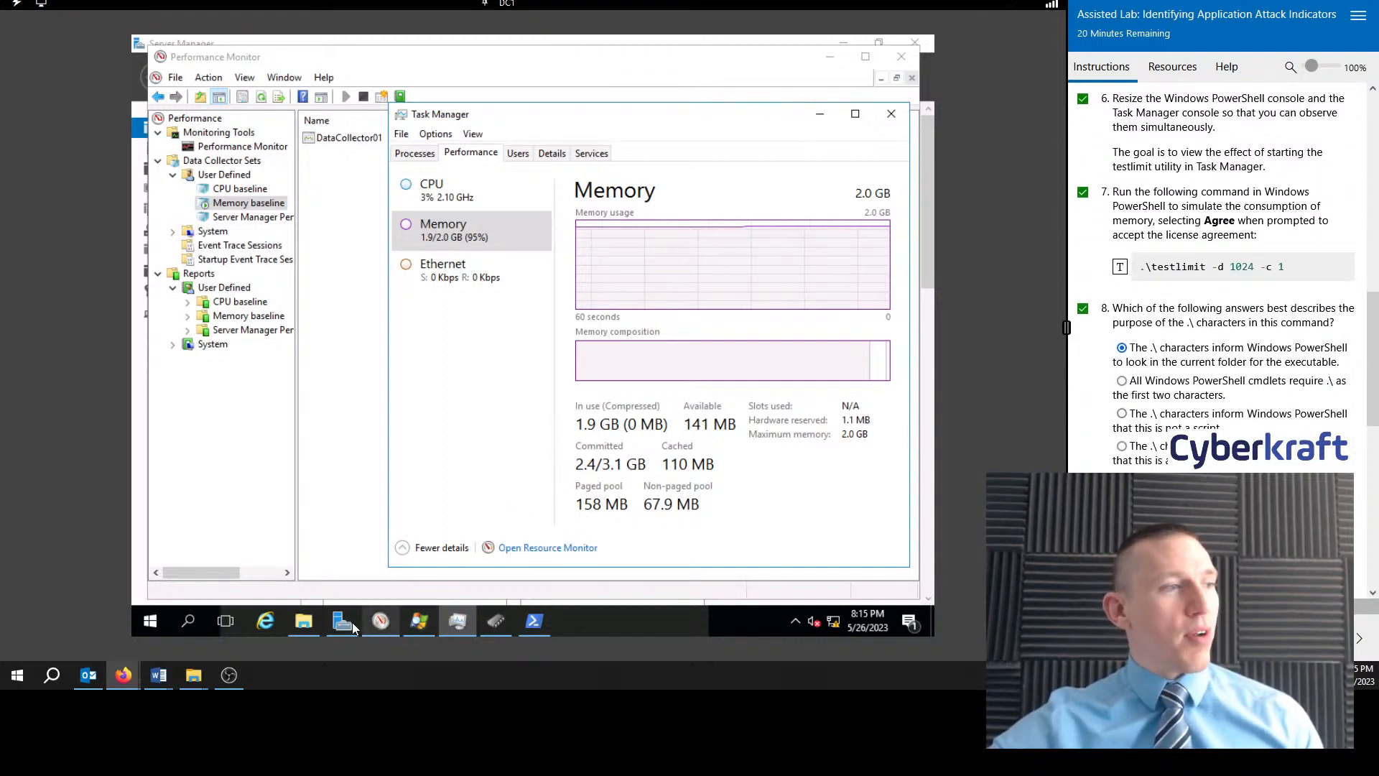
{"action": "left_click", "coordinate": [304, 621]}
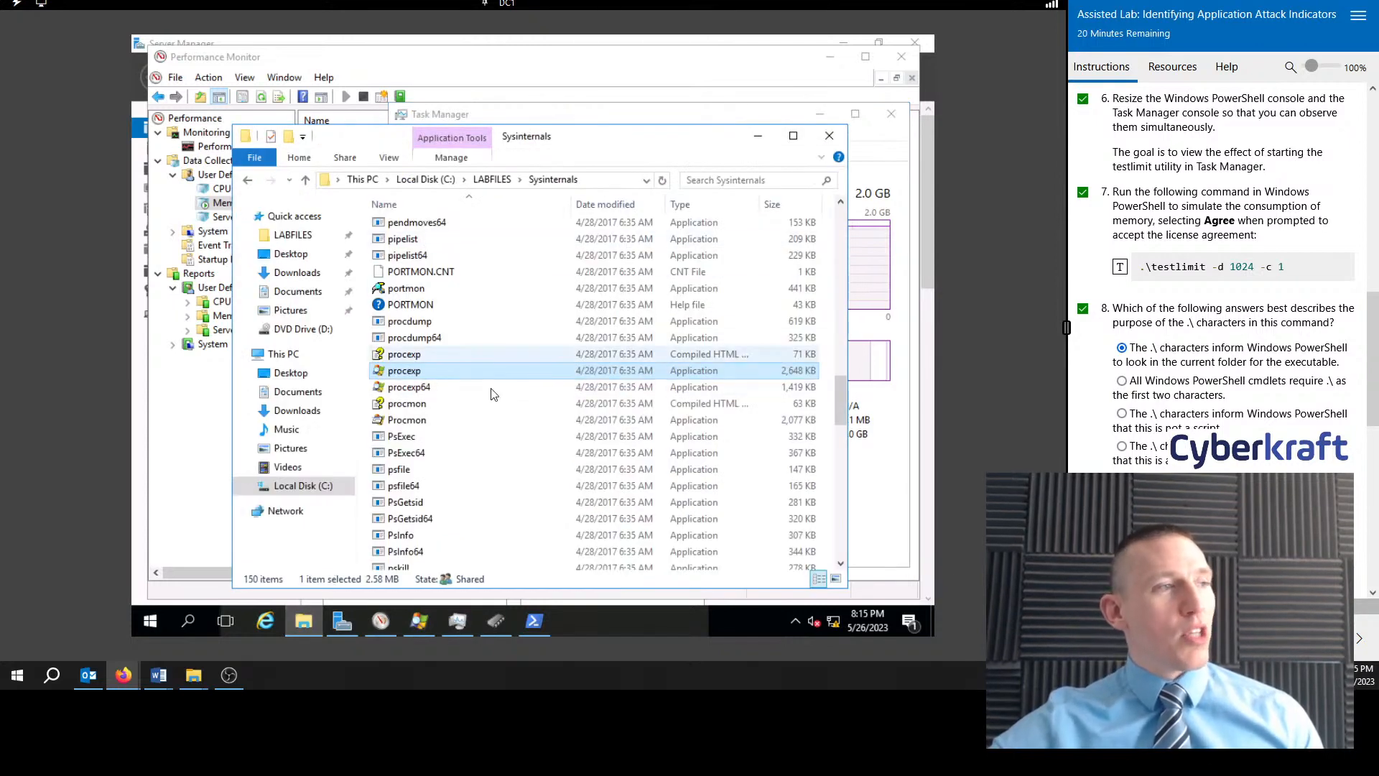
{"action": "scroll", "coordinate": [493, 409], "scroll_direction": "down", "scroll_amount": 13}
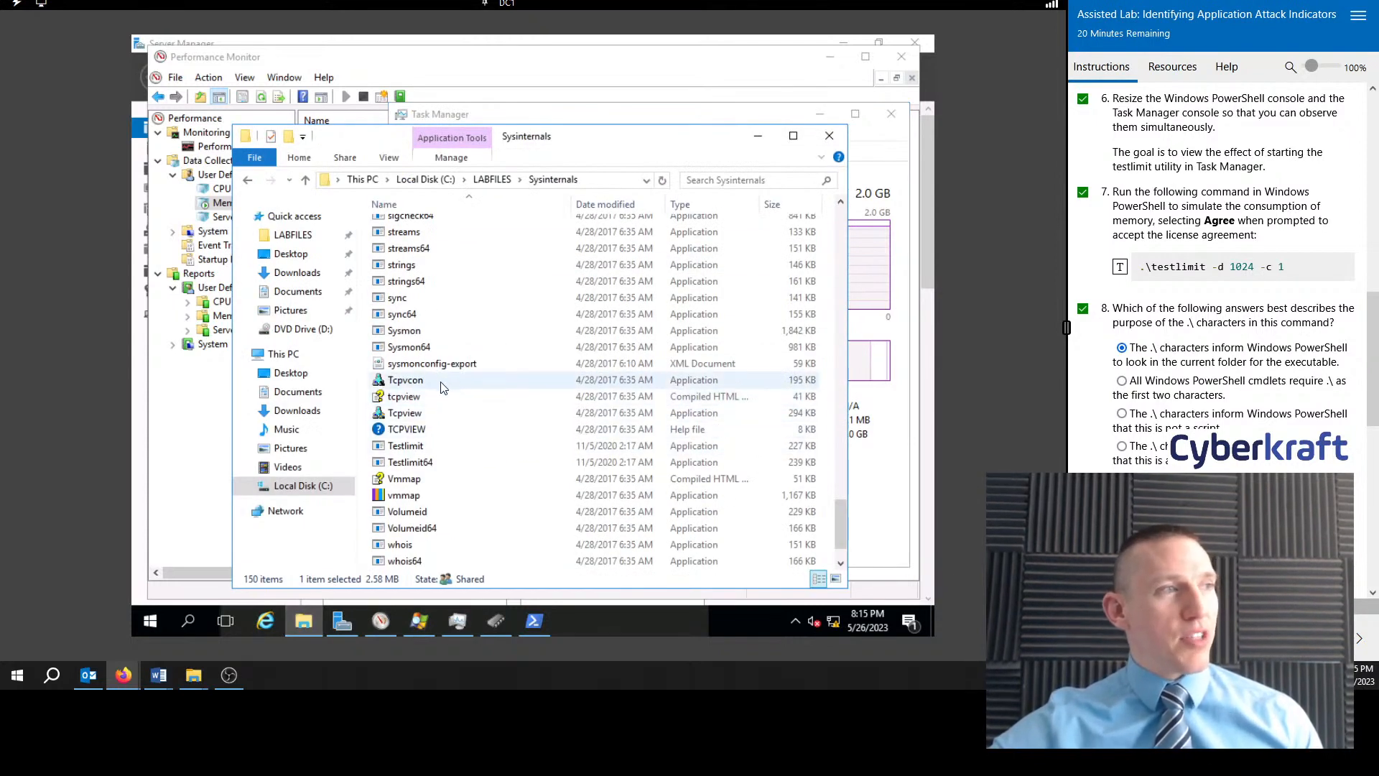
{"action": "left_click", "coordinate": [758, 135]}
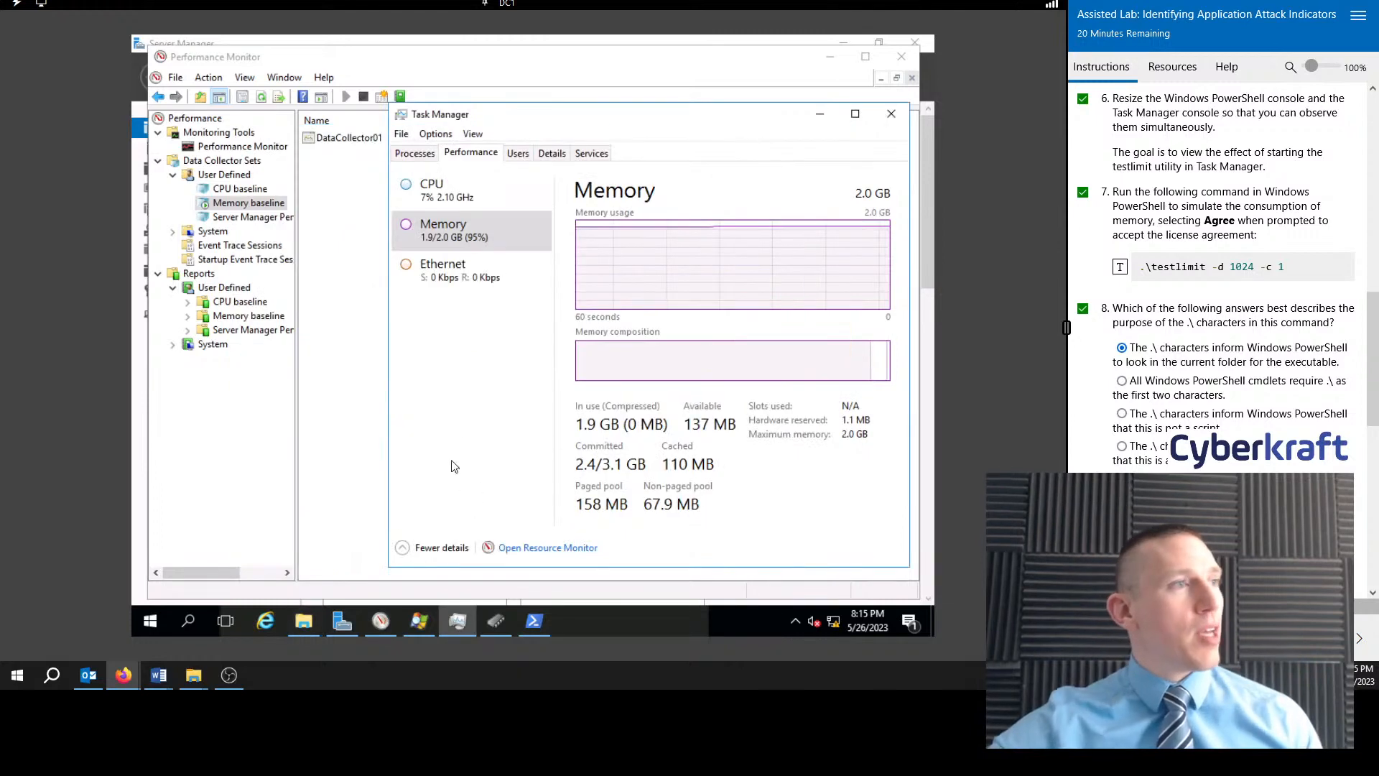
Step: Mark instruction 9 about viewing Task Manager's Memory category as done and read the instructions that follow
{"action": "scroll", "coordinate": [1261, 347], "scroll_direction": "down", "scroll_amount": 3}
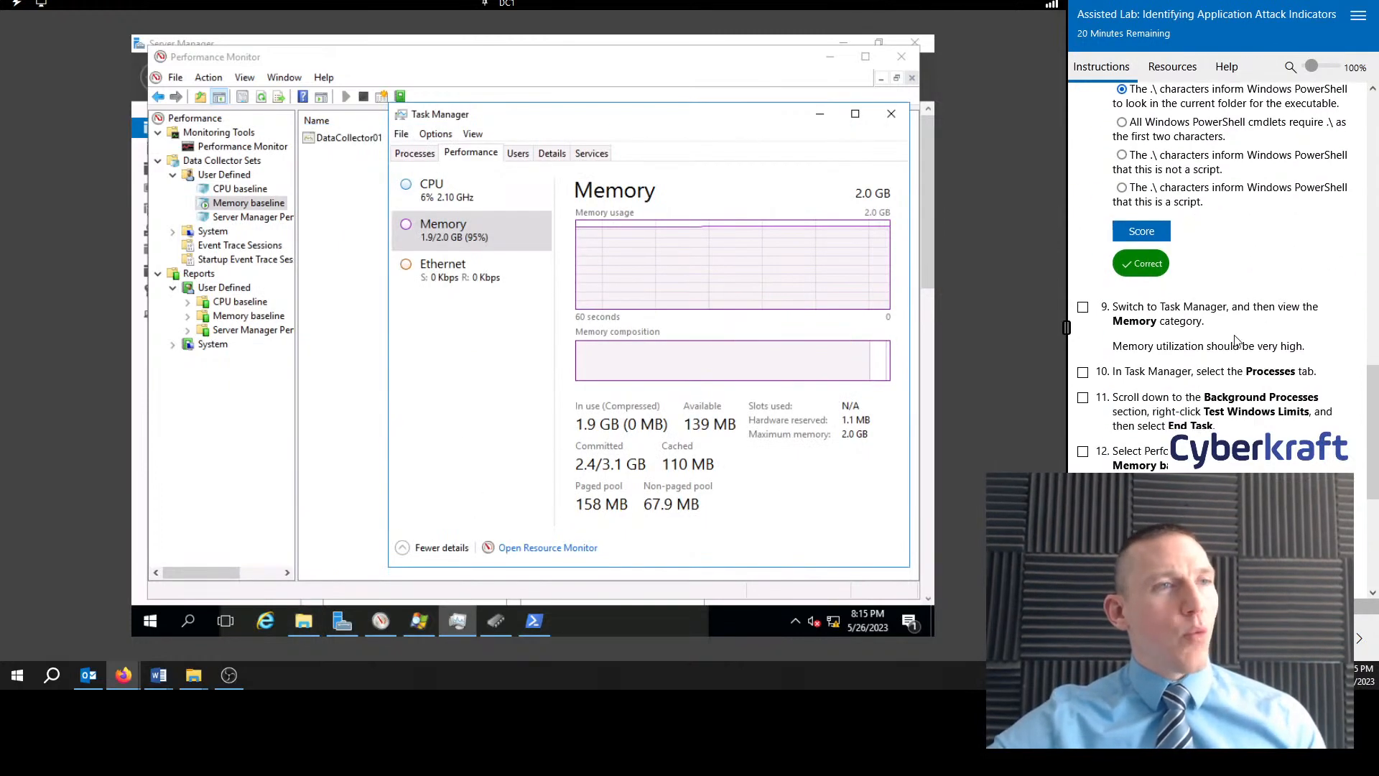
{"action": "left_click", "coordinate": [1083, 307]}
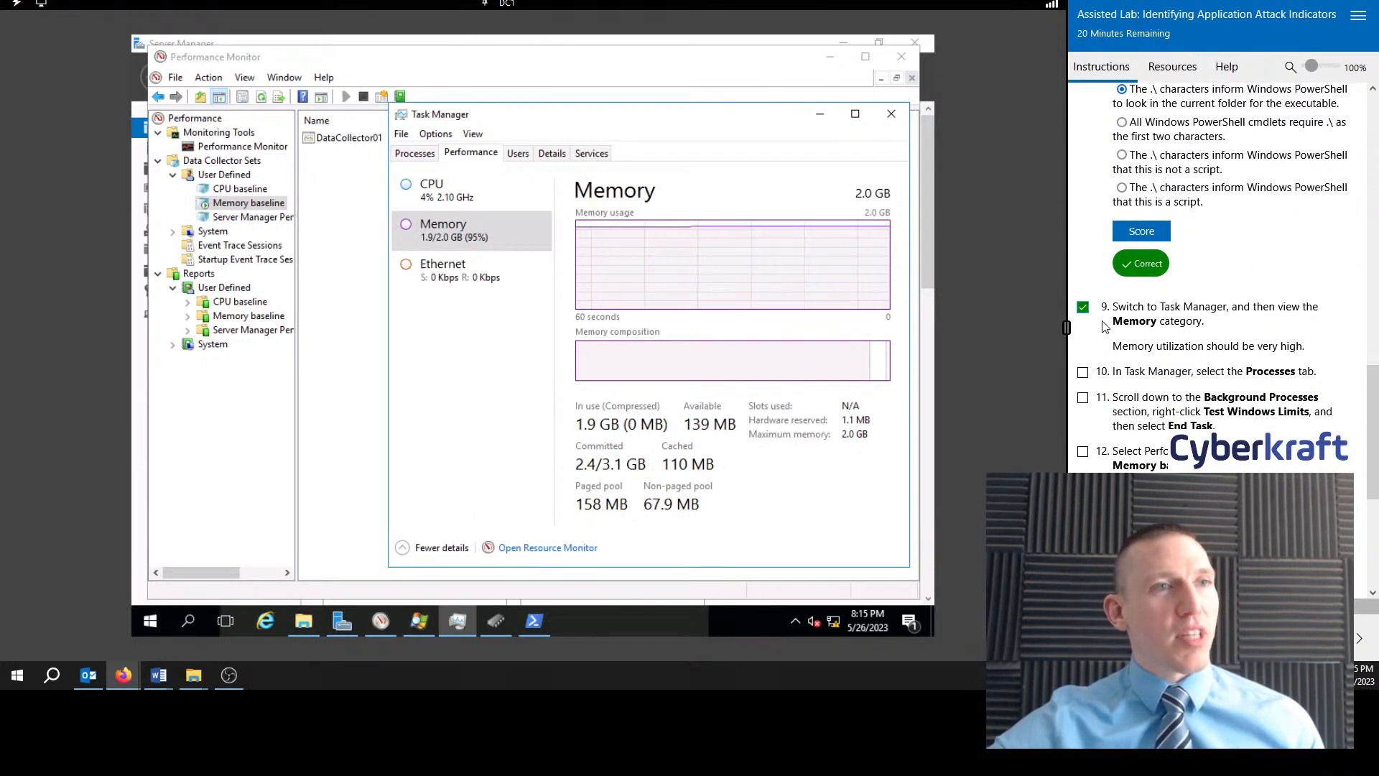
{"action": "scroll", "coordinate": [1192, 352], "scroll_direction": "down", "scroll_amount": 2}
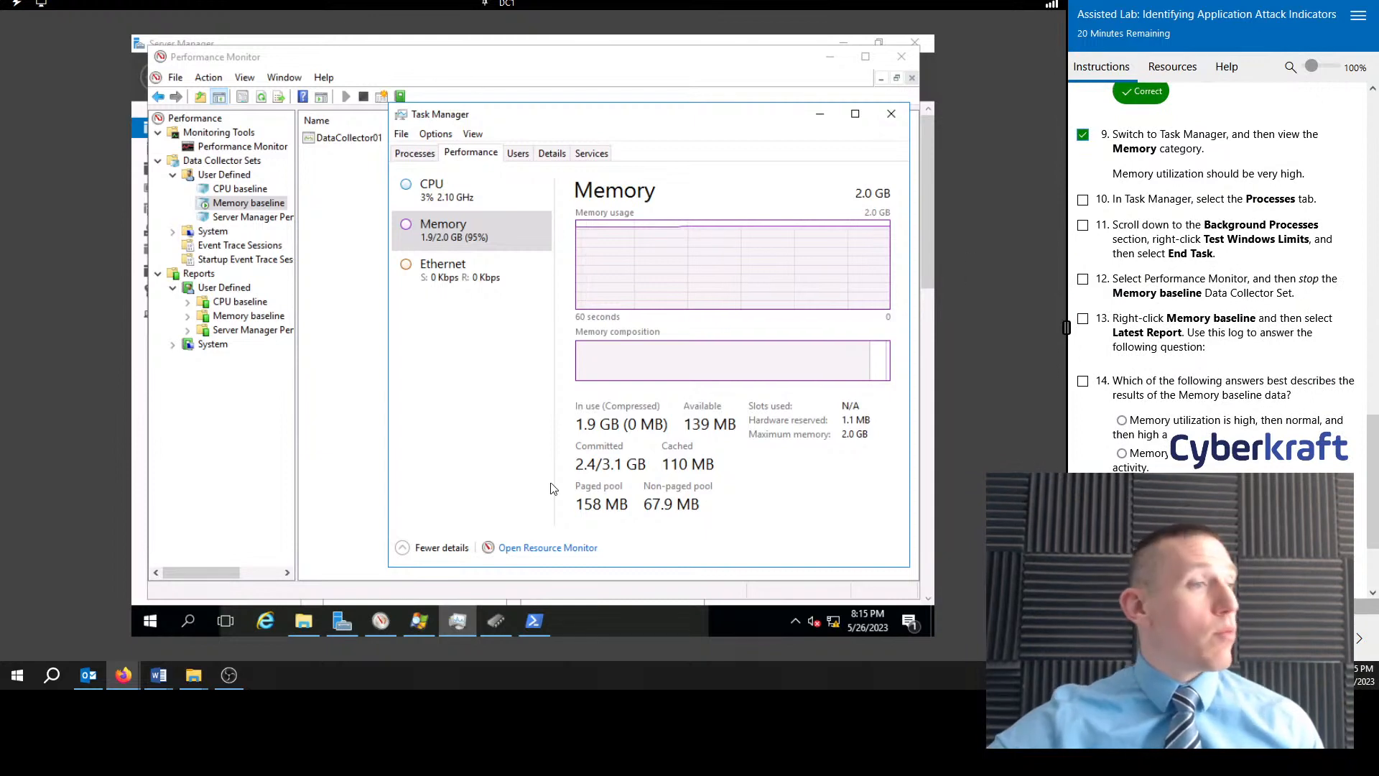
Step: Switch to Process Explorer and sort its processes by private bytes to examine the heaviest memory consumers
{"action": "left_click", "coordinate": [418, 621]}
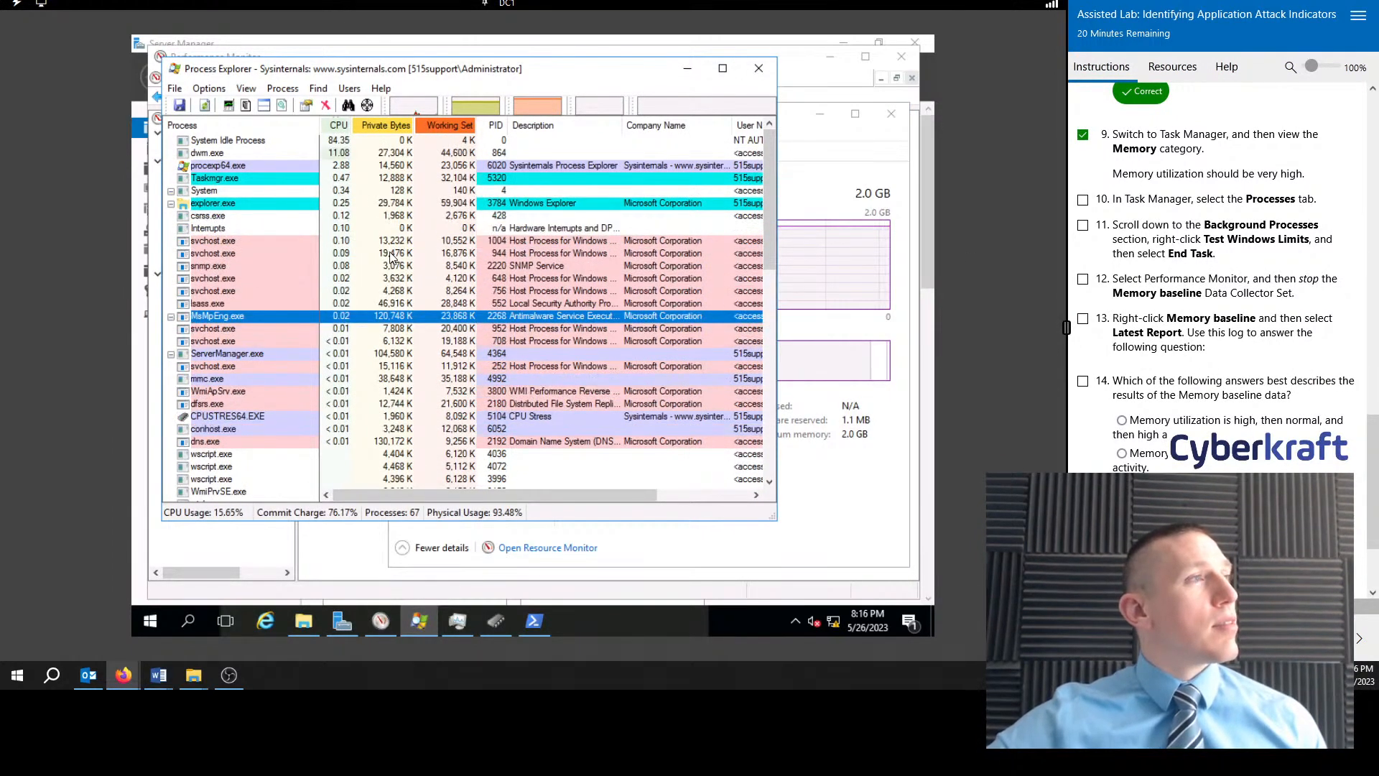
{"action": "left_click", "coordinate": [385, 124]}
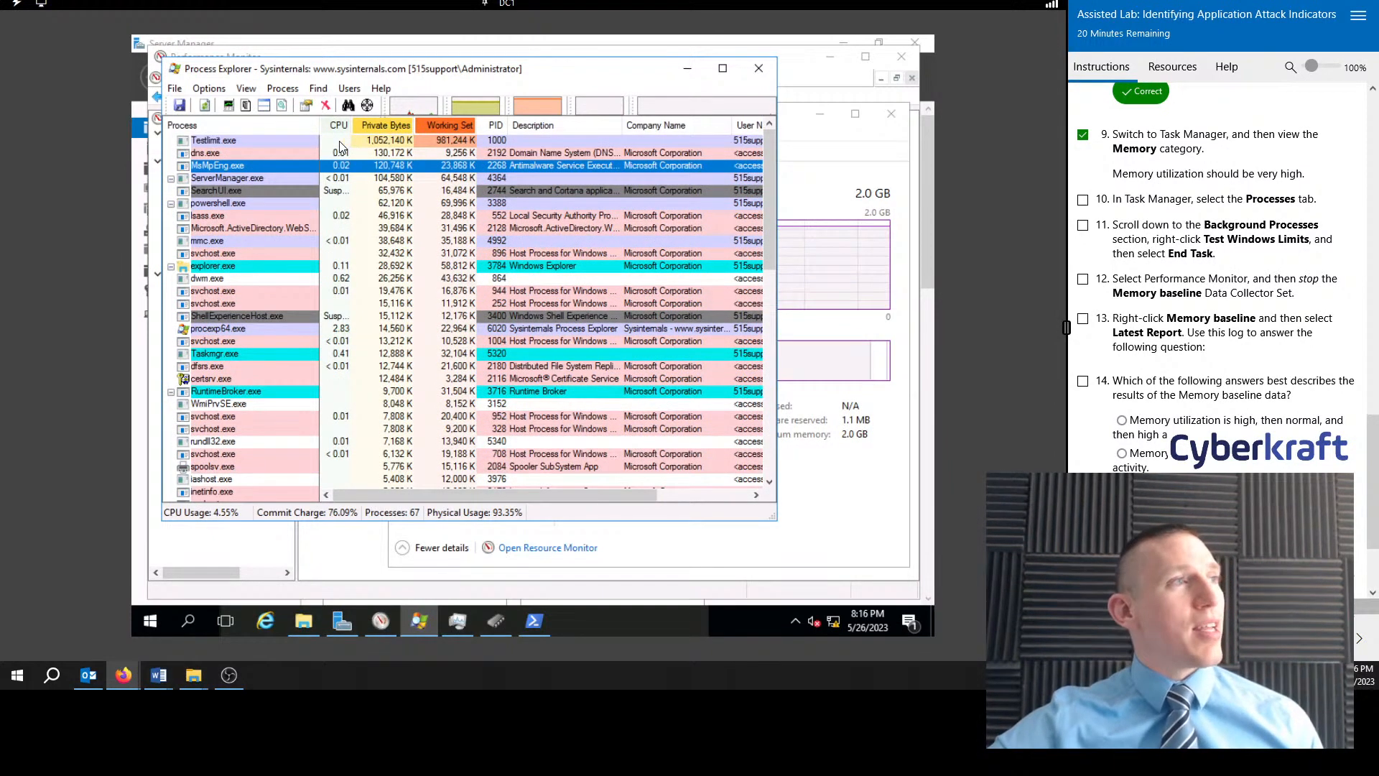
Step: Sort Task Manager's processes by memory, end the Test Windows Limits (32 bit) task, and minimize Task Manager
{"action": "left_click", "coordinate": [459, 621]}
{"action": "left_click", "coordinate": [415, 153]}
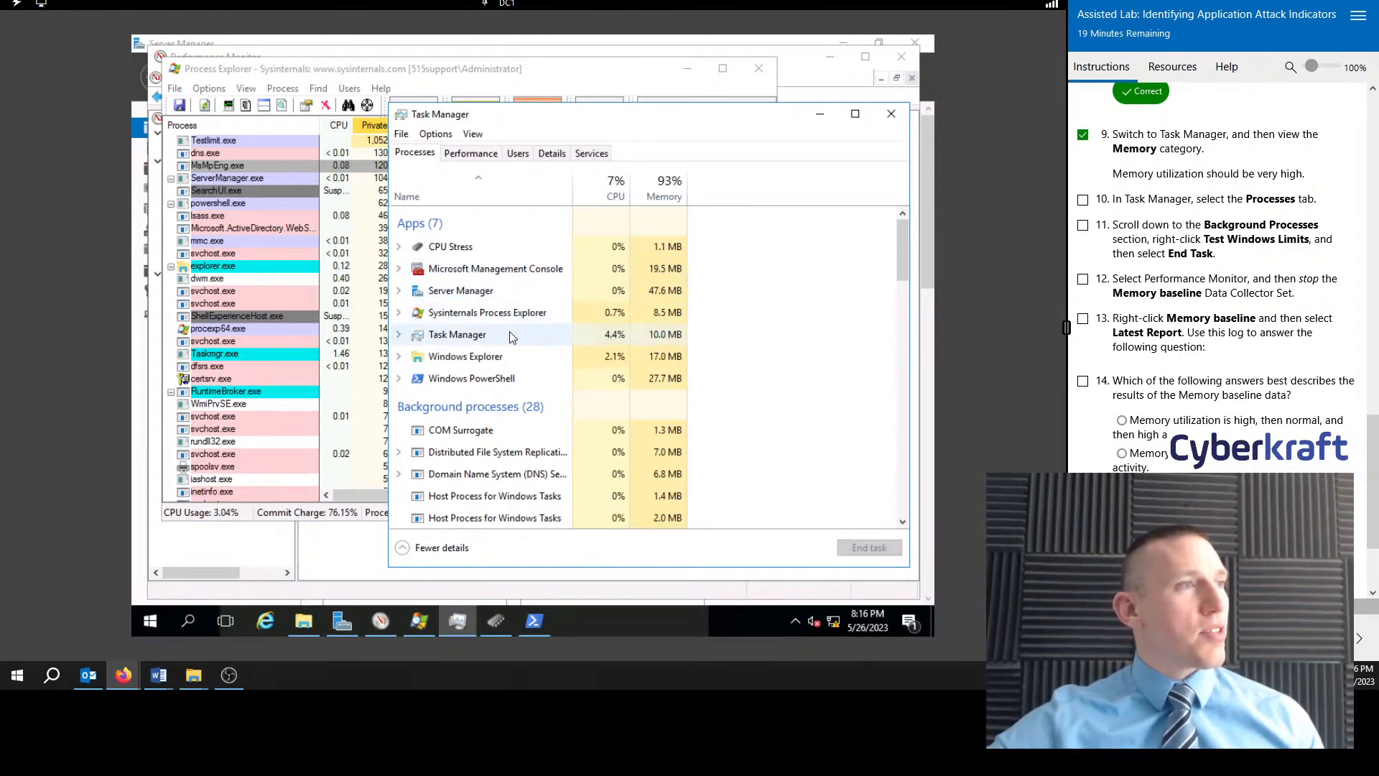
{"action": "left_click", "coordinate": [665, 185]}
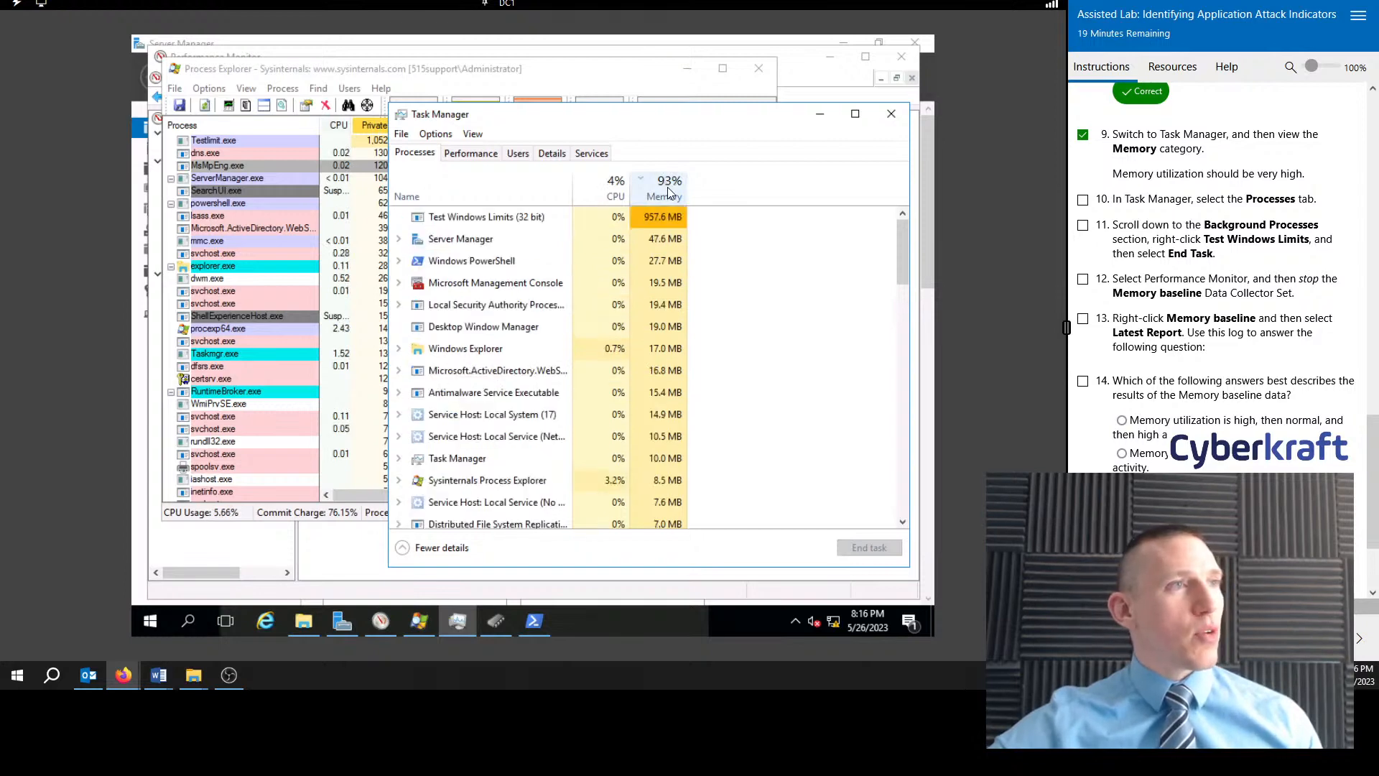
{"action": "right_click", "coordinate": [543, 225]}
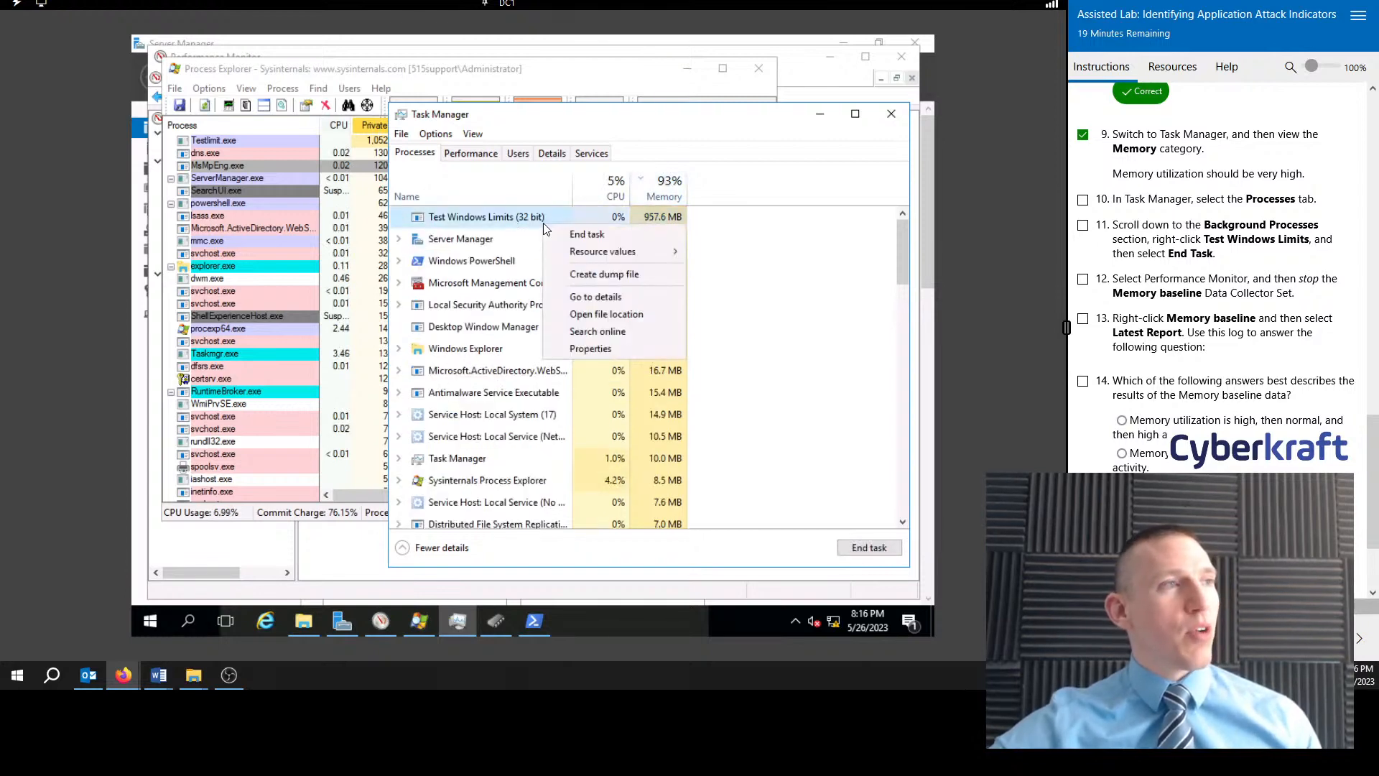
{"action": "left_click", "coordinate": [613, 234]}
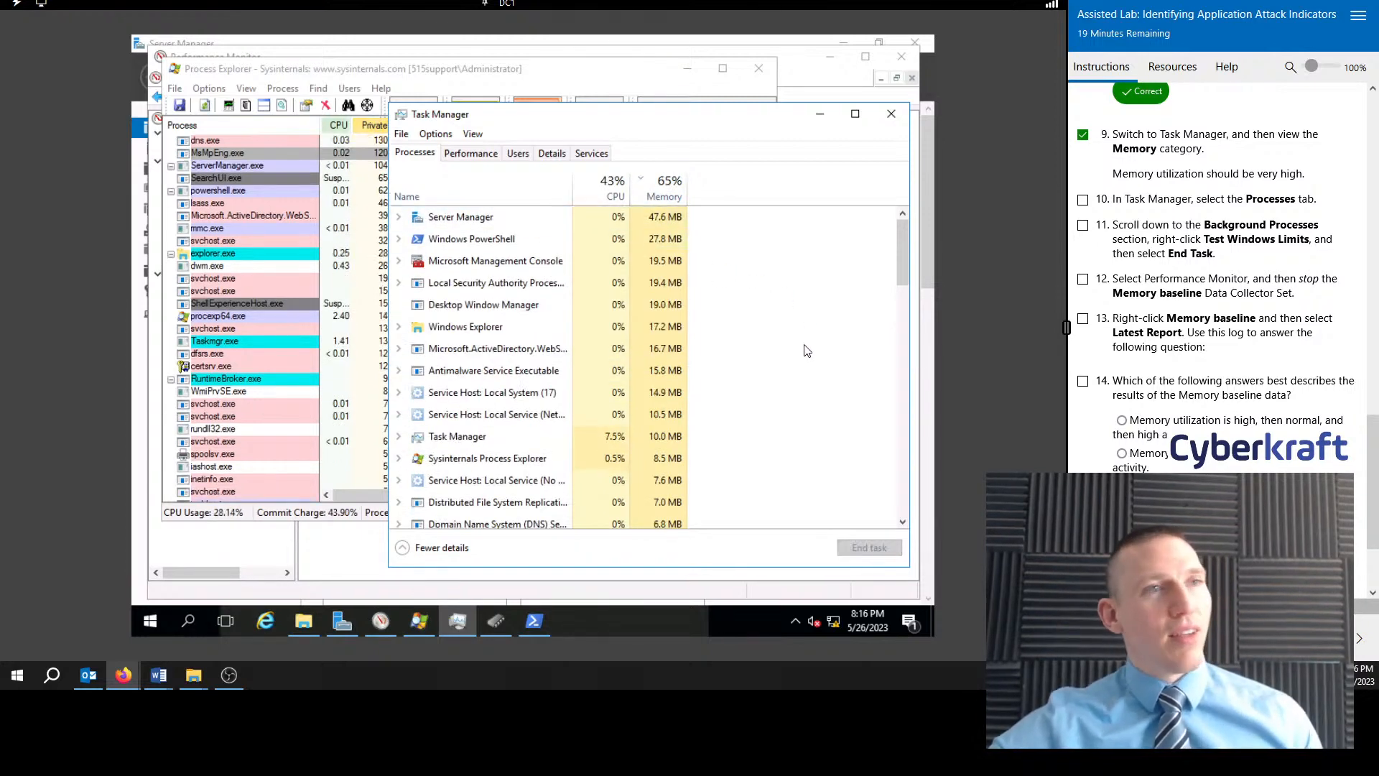
{"action": "left_click", "coordinate": [820, 115]}
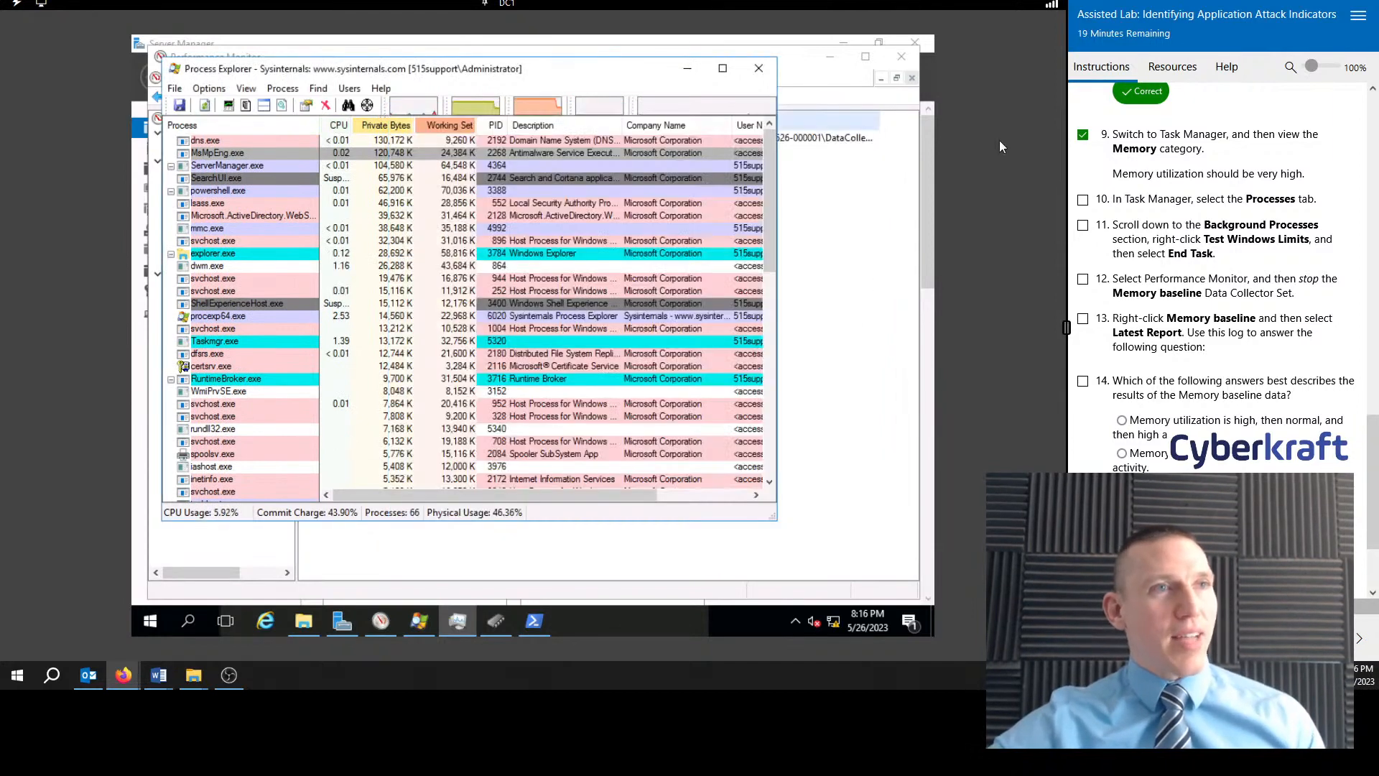
Step: Mark instructions 10, 11 and 12 as done
{"action": "left_click", "coordinate": [1083, 199]}
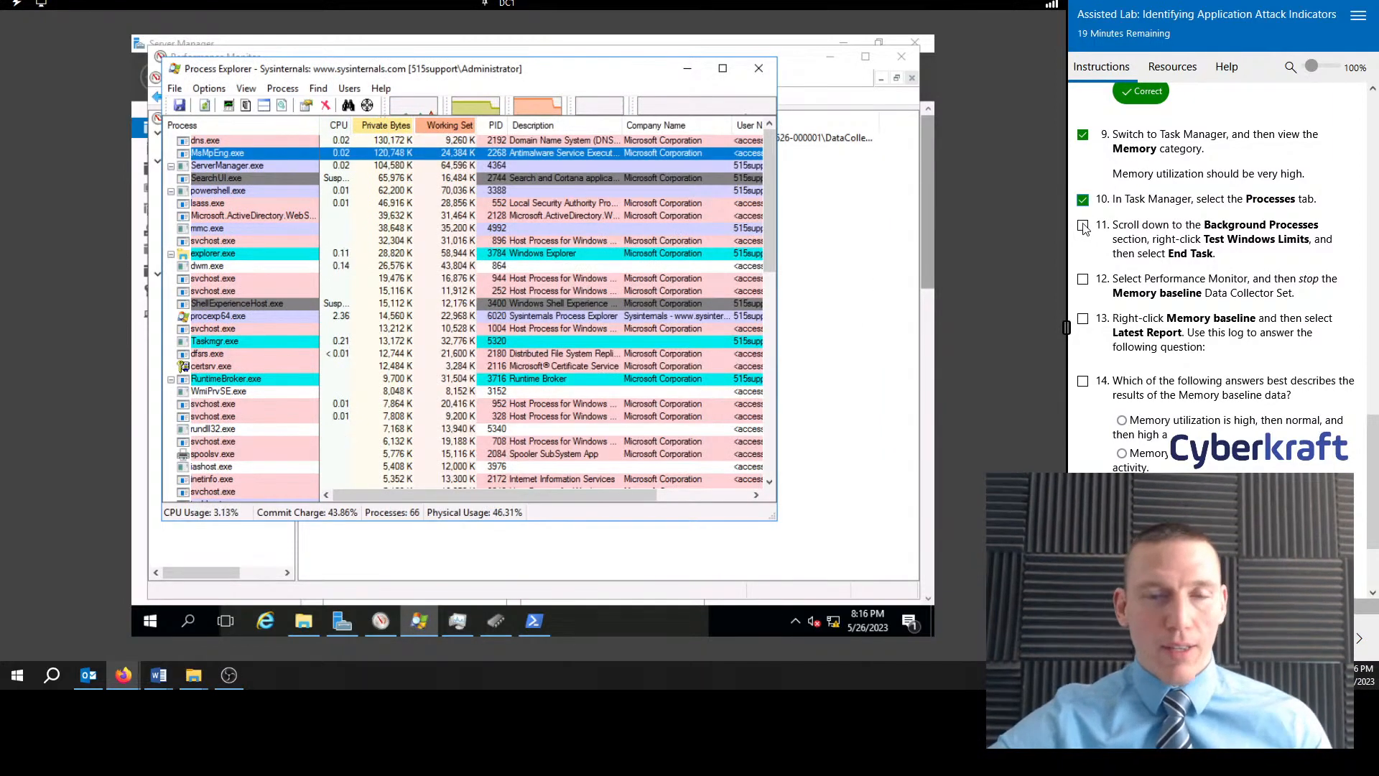
{"action": "left_click", "coordinate": [1083, 226]}
{"action": "scroll", "coordinate": [1242, 309], "scroll_direction": "down", "scroll_amount": 1}
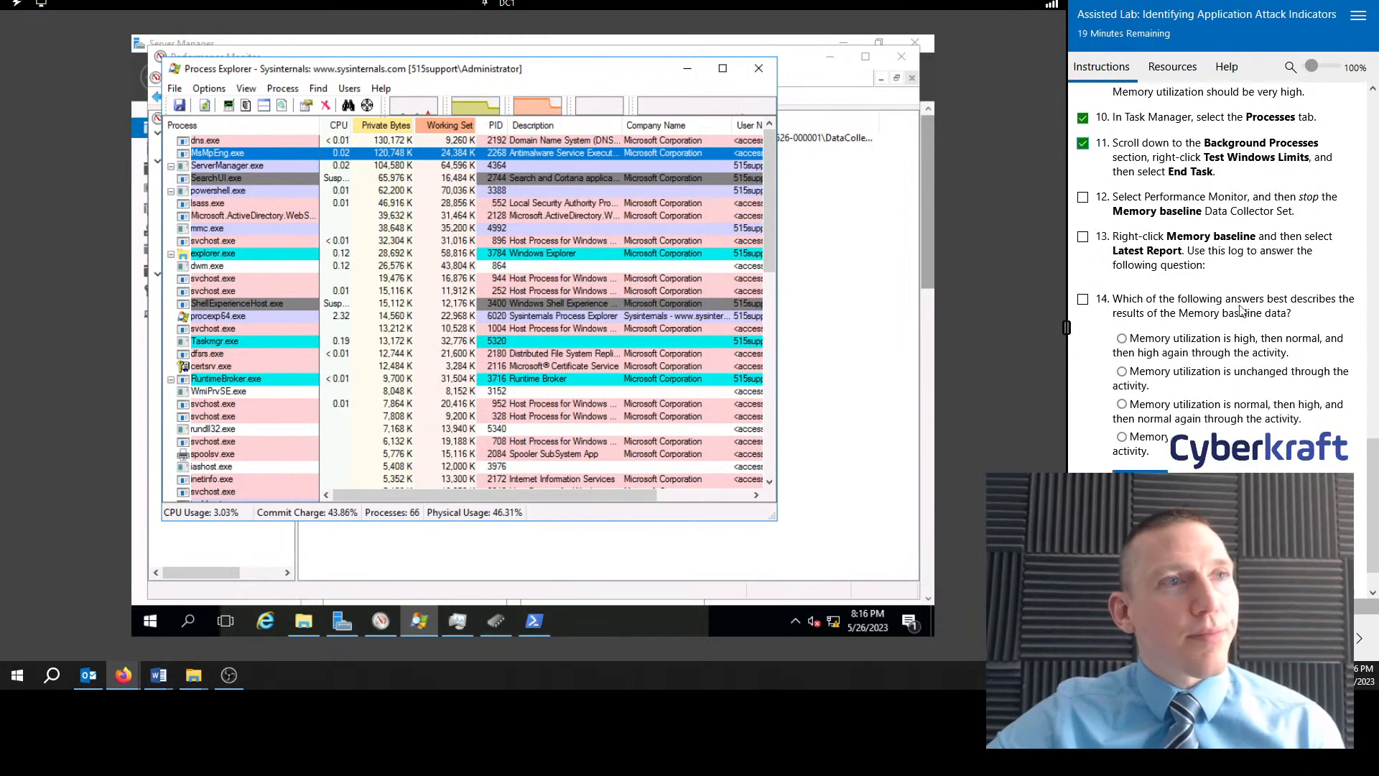
{"action": "scroll", "coordinate": [1235, 298], "scroll_direction": "down", "scroll_amount": 1}
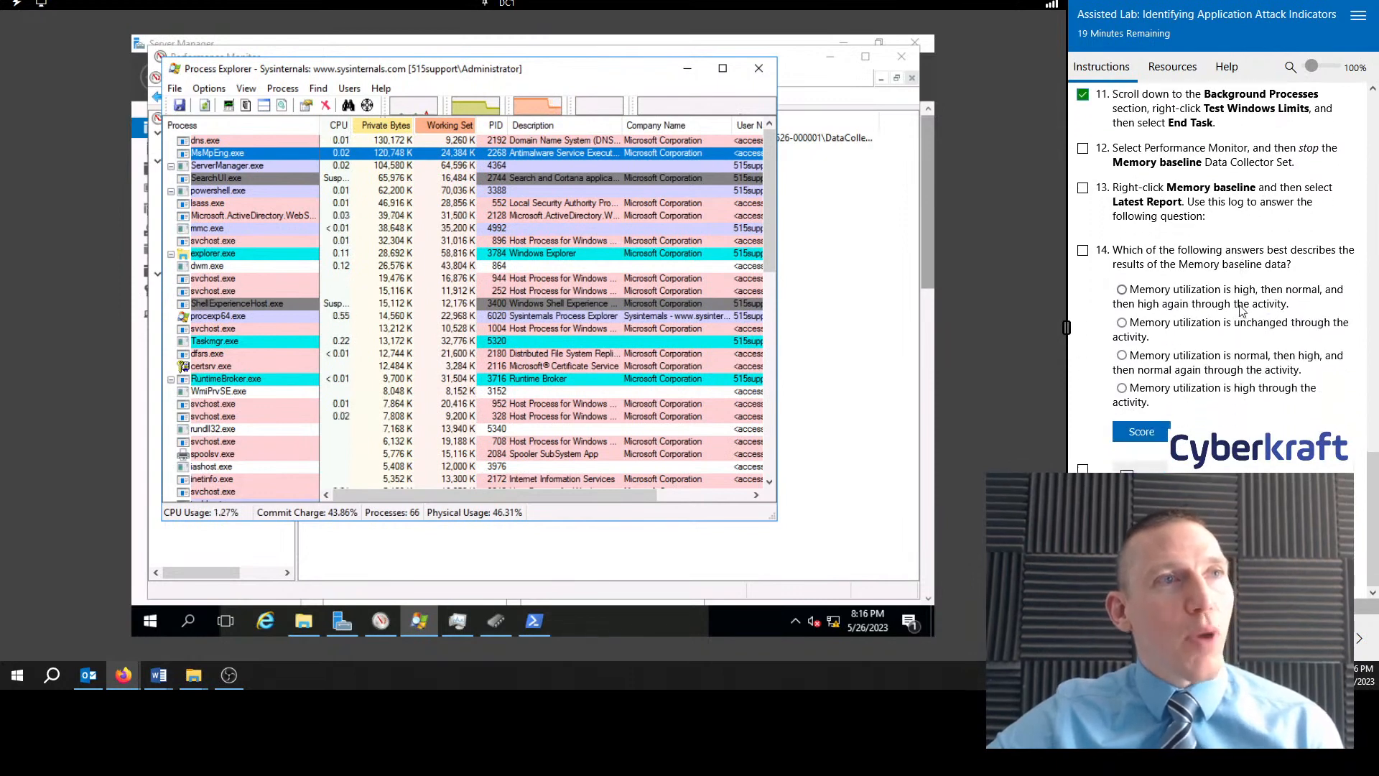
{"action": "left_click", "coordinate": [1083, 151]}
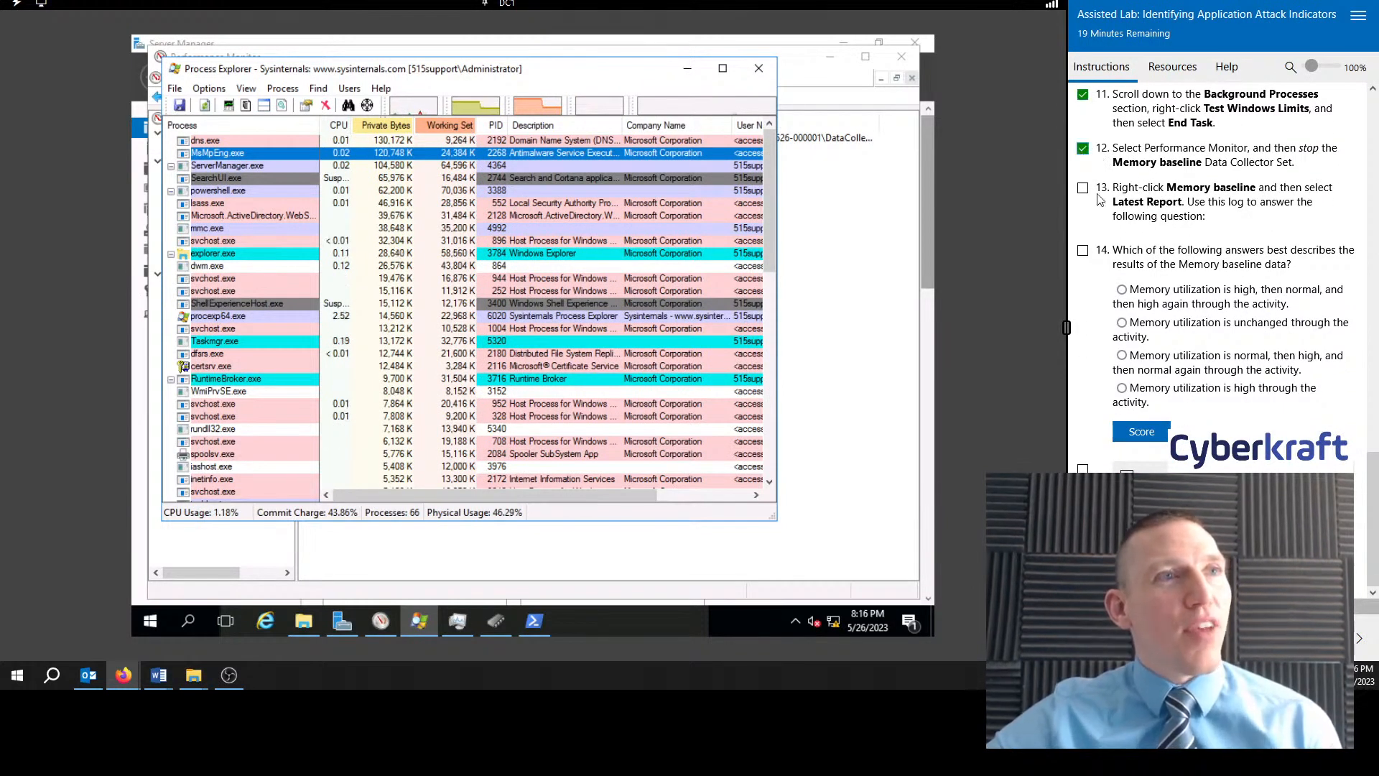
Step: Switch from Process Explorer to Performance Monitor and stop the Memory baseline data collector set
{"action": "left_click", "coordinate": [766, 71]}
{"action": "left_click", "coordinate": [364, 143]}
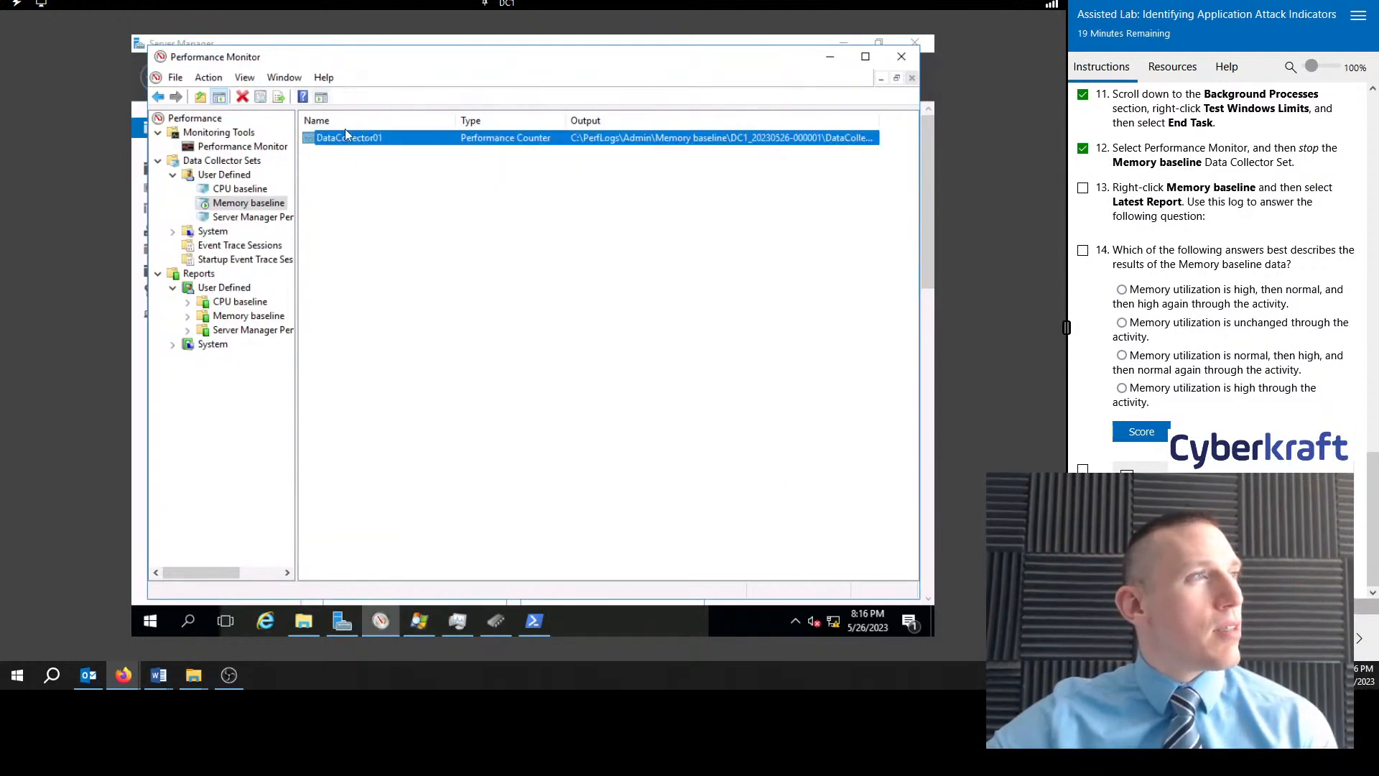
{"action": "left_click", "coordinate": [254, 204]}
{"action": "right_click", "coordinate": [253, 204]}
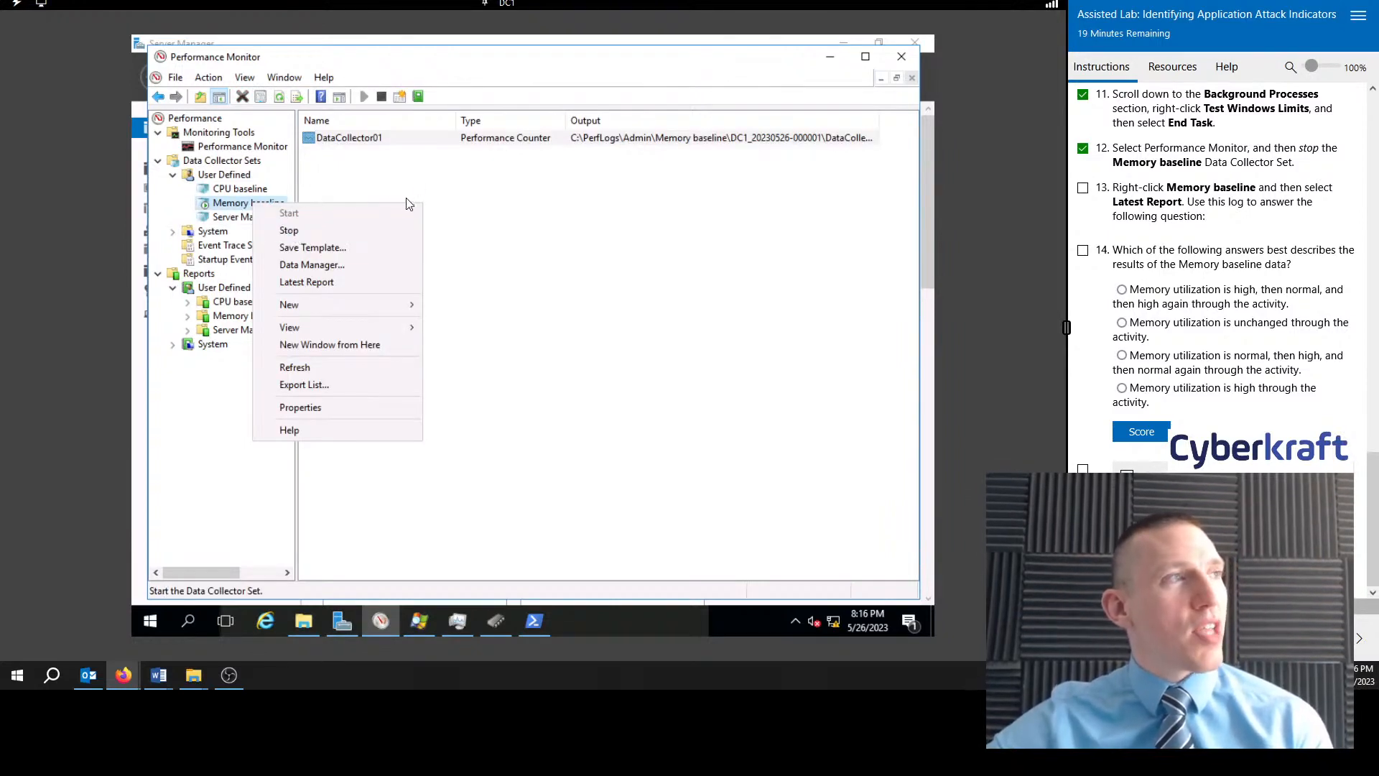
{"action": "left_click", "coordinate": [429, 175]}
{"action": "left_click", "coordinate": [377, 138]}
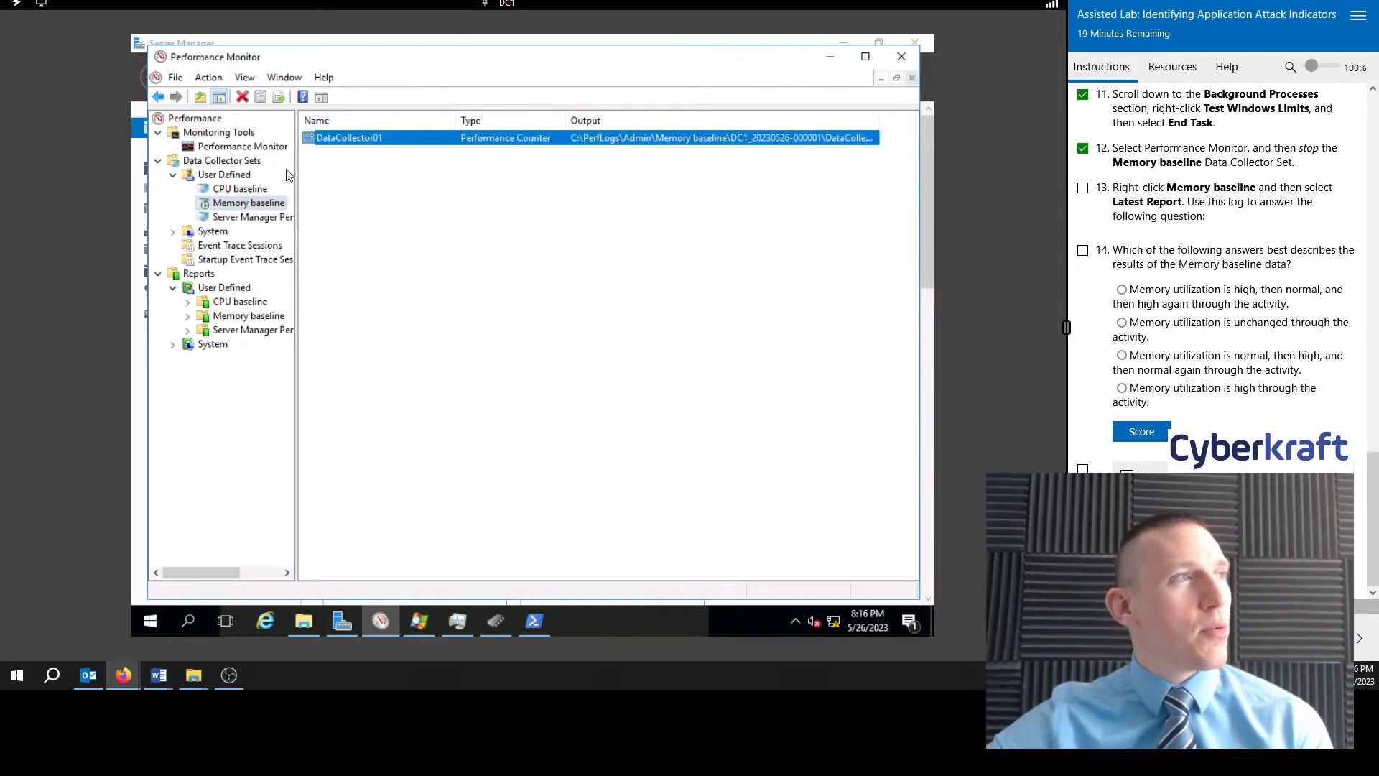
{"action": "left_click", "coordinate": [246, 207]}
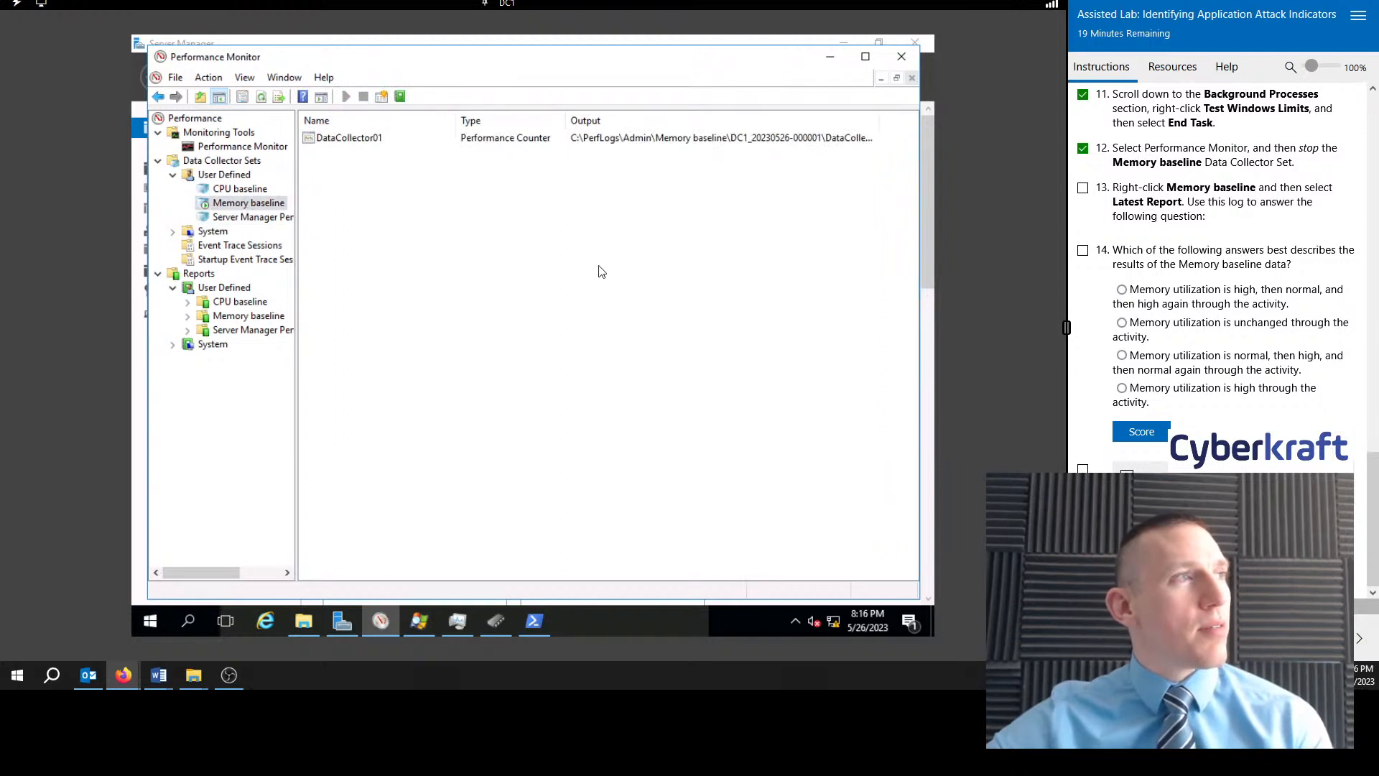
{"action": "left_click", "coordinate": [1083, 188]}
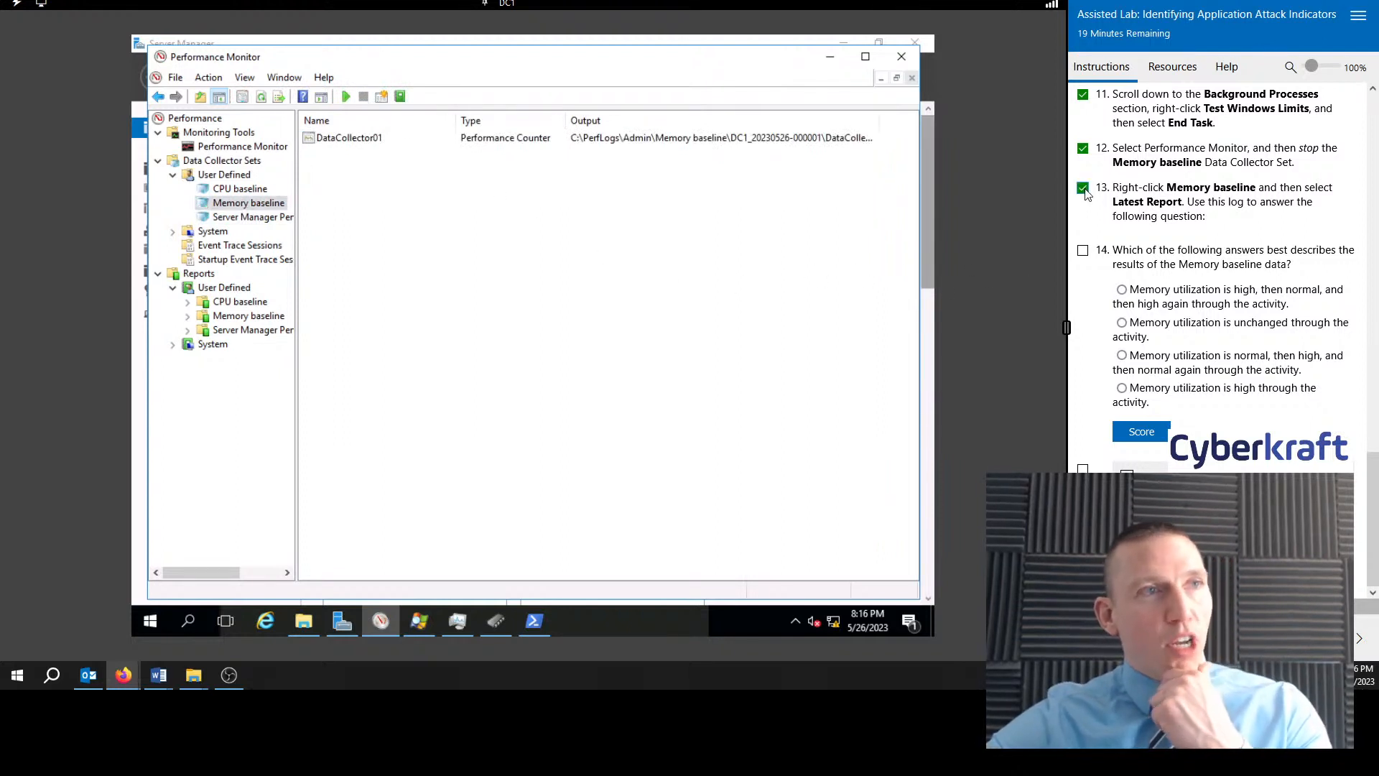
{"action": "left_click", "coordinate": [248, 317]}
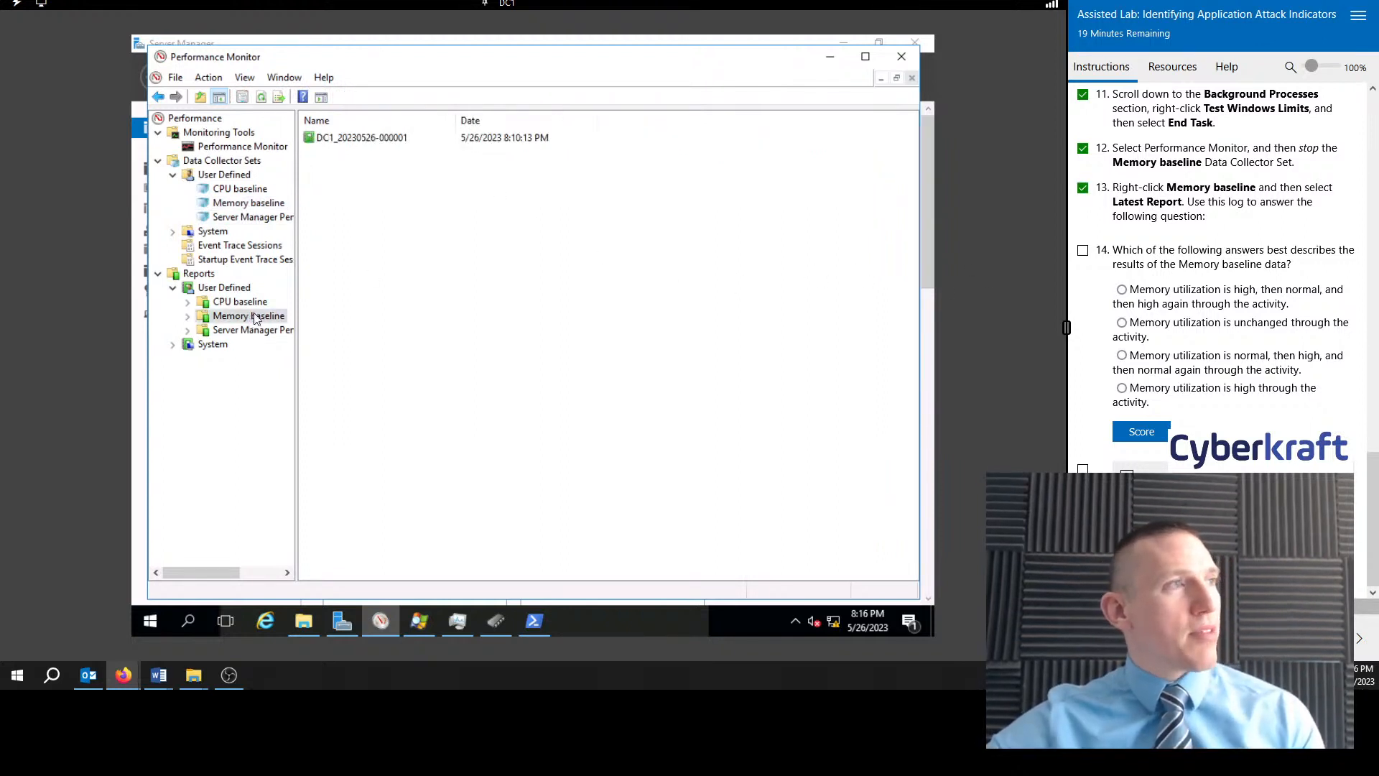
{"action": "double_click", "coordinate": [362, 137]}
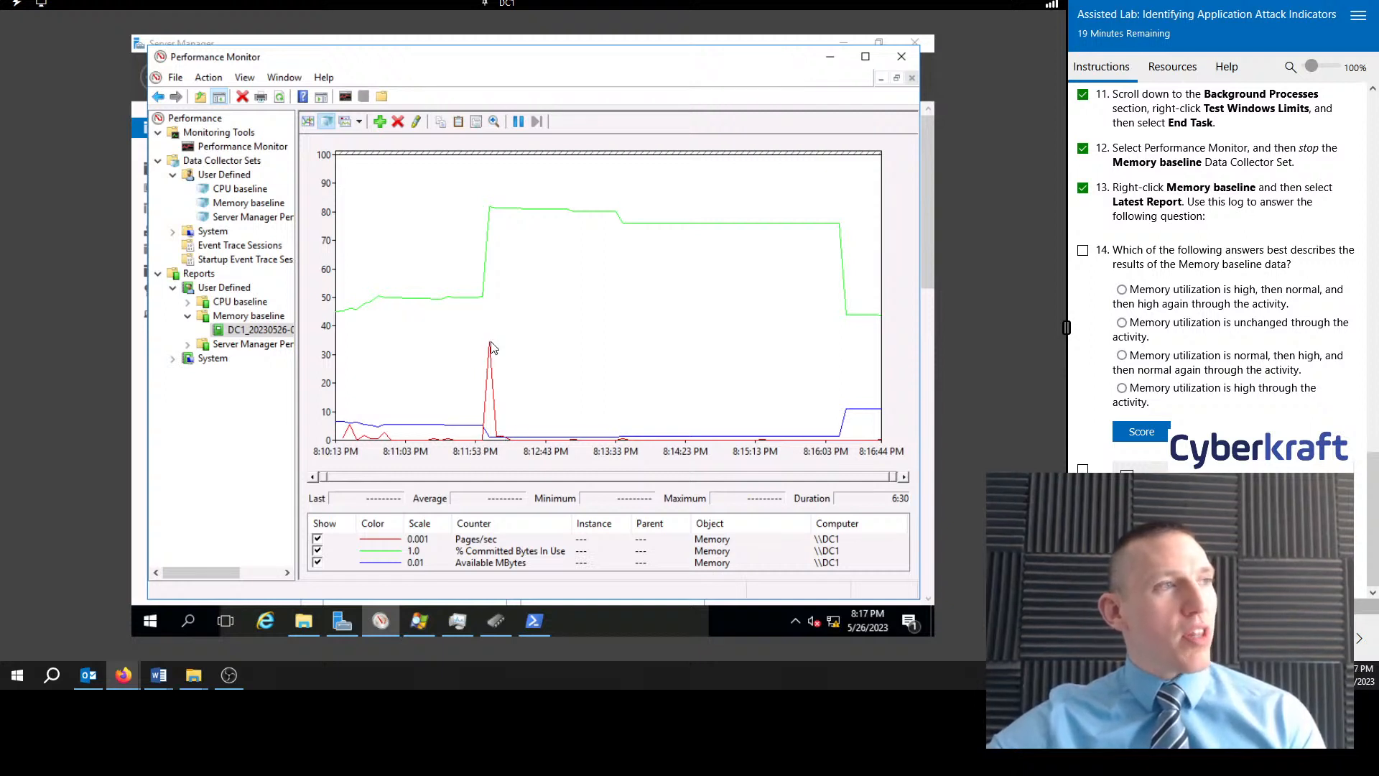
Step: Answer and score question 14 with memory utilization normal, then high, then normal again, and mark it and the item below as done
{"action": "left_click", "coordinate": [1082, 250]}
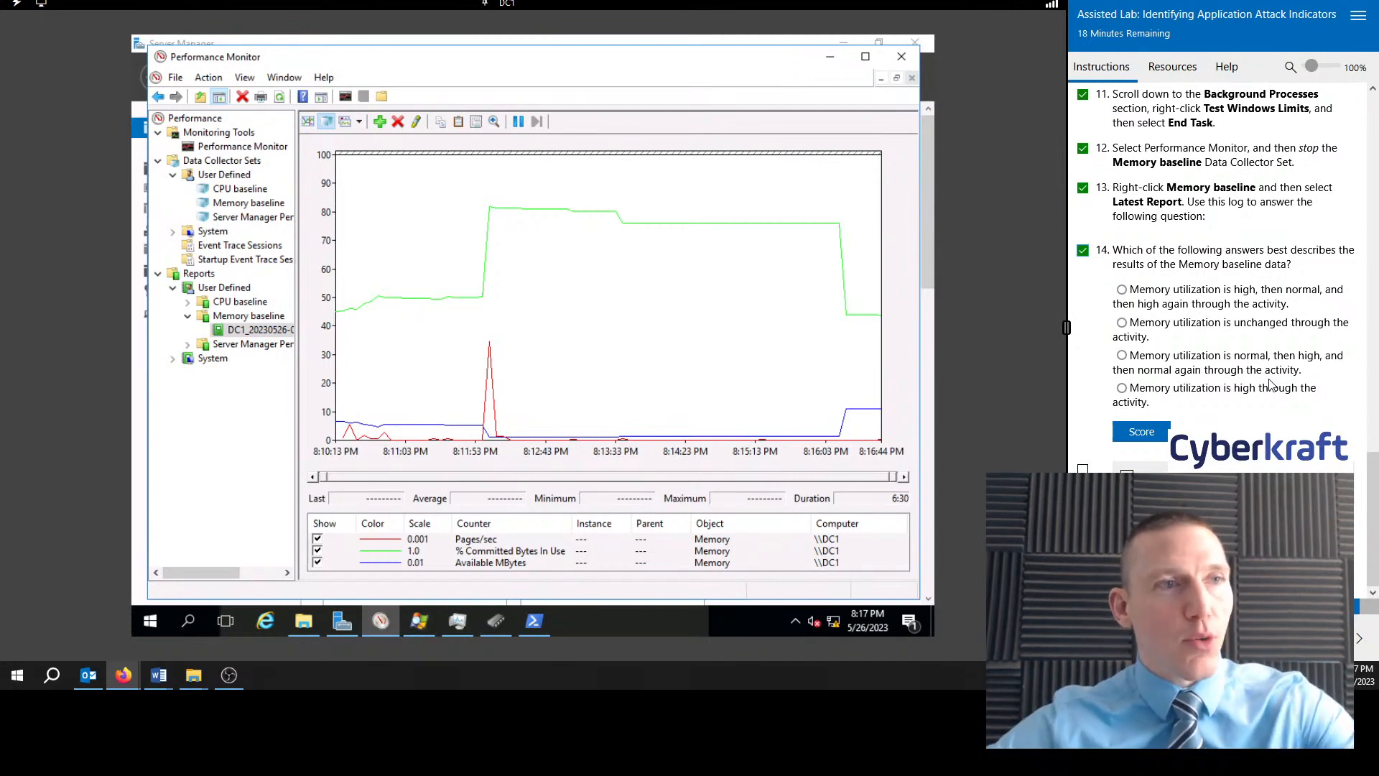
{"action": "left_click", "coordinate": [1184, 357]}
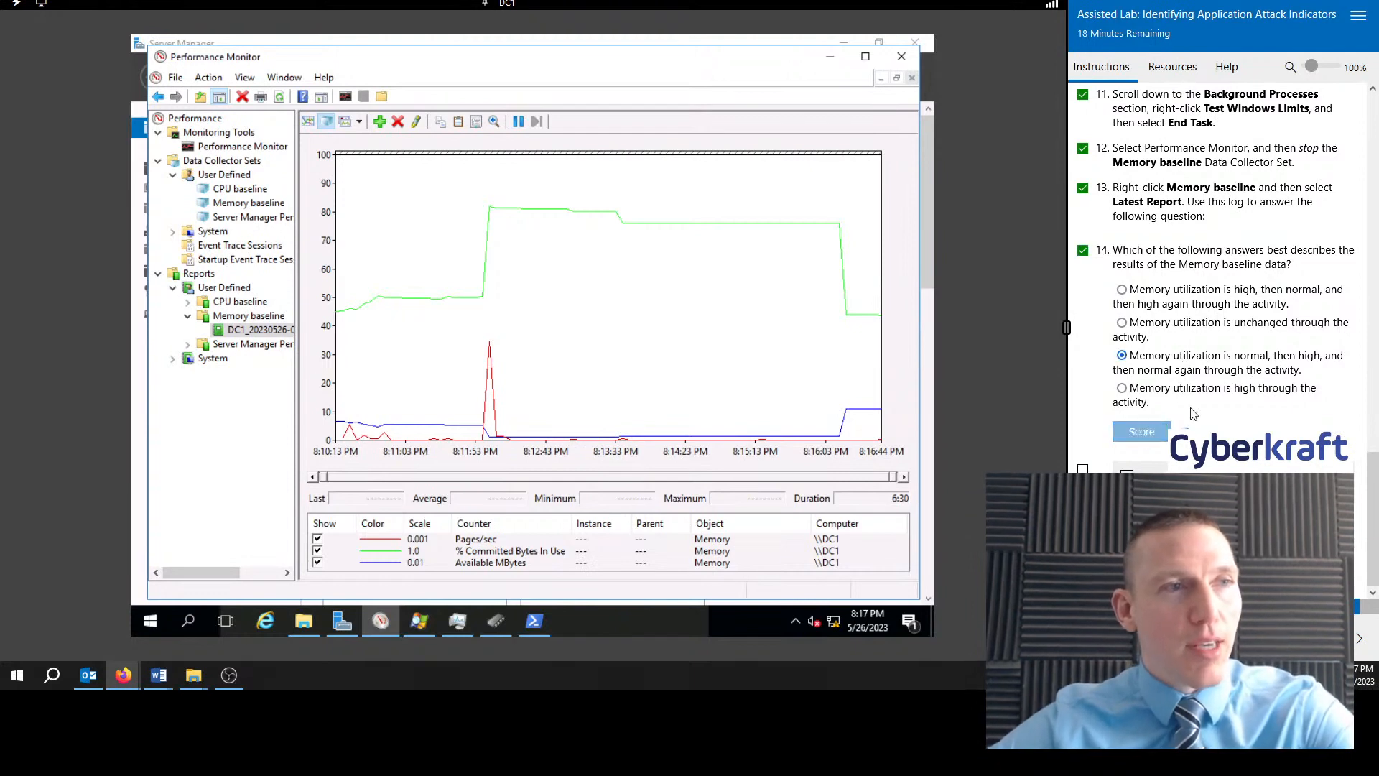
{"action": "left_click", "coordinate": [1142, 431]}
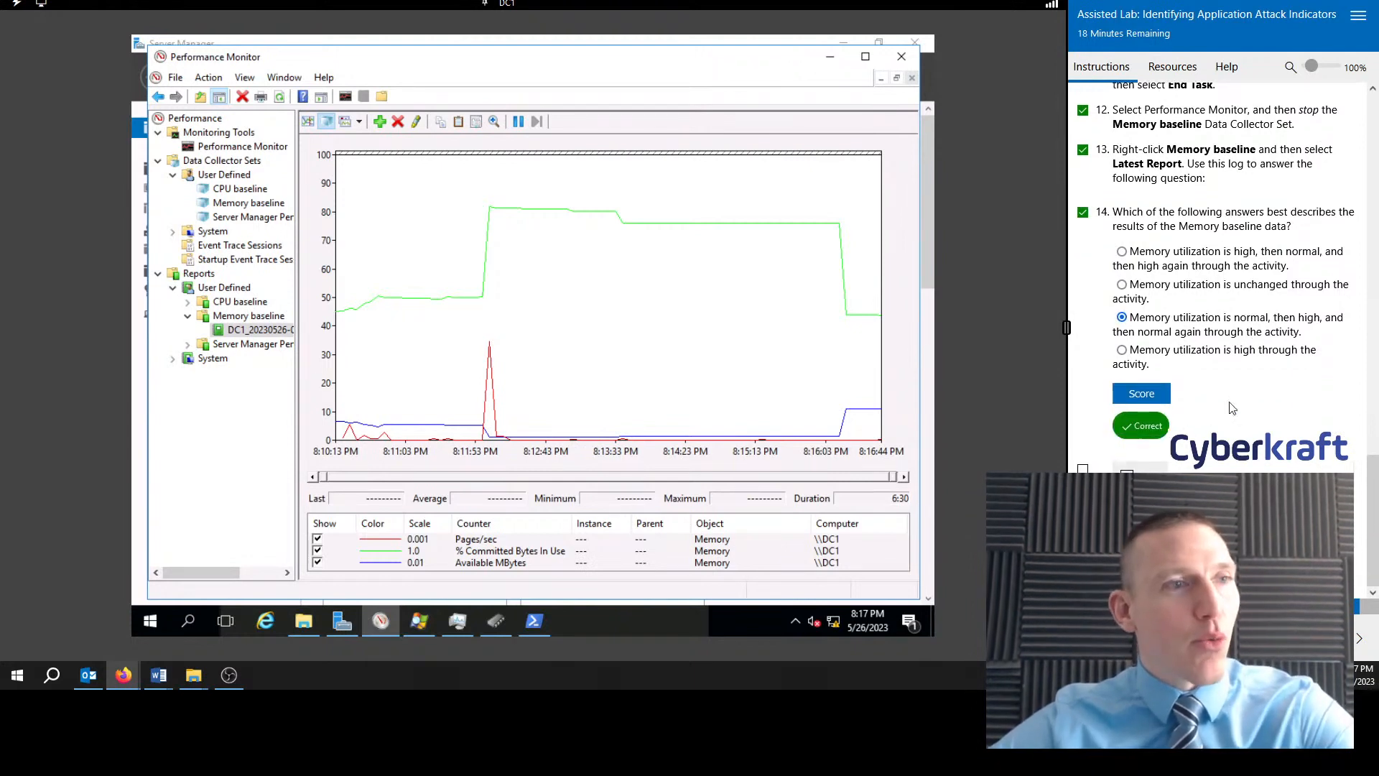
{"action": "left_click", "coordinate": [1083, 473]}
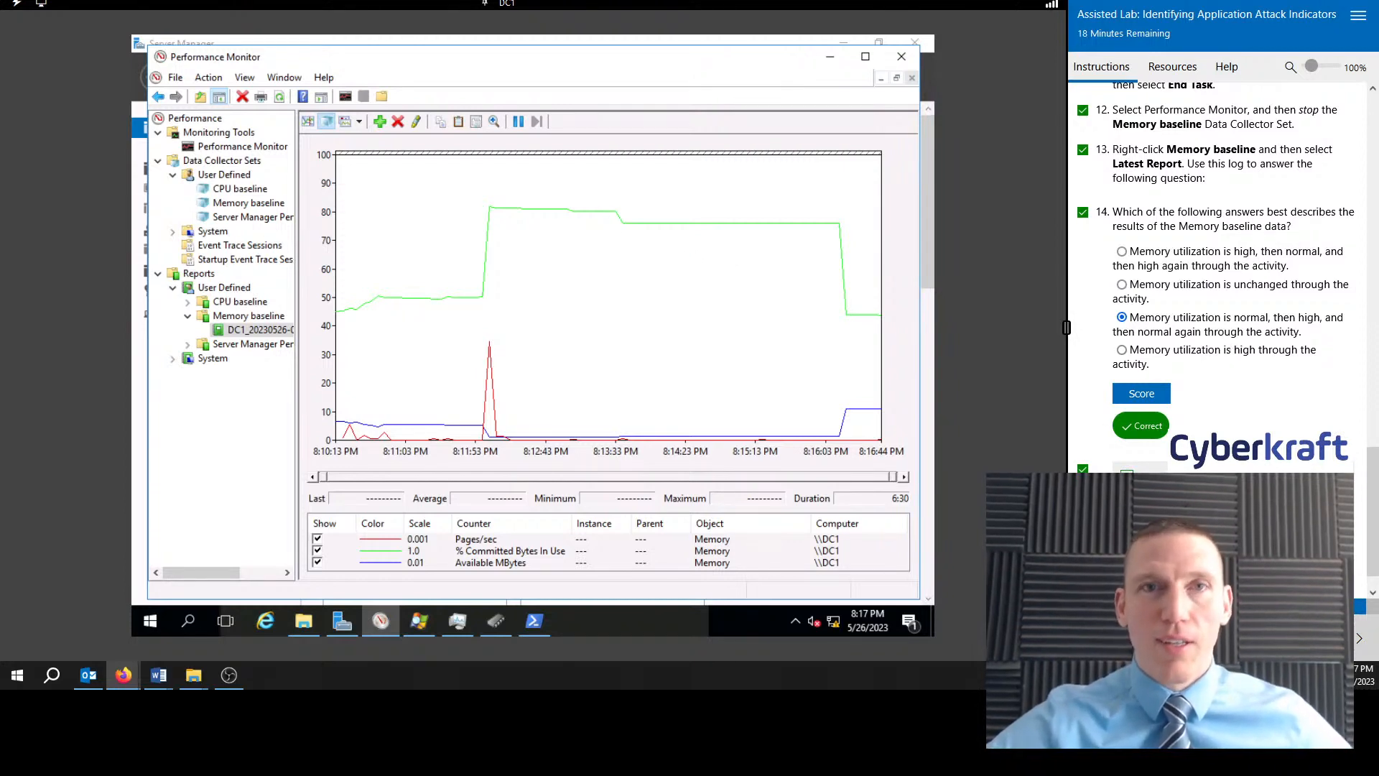
Step: Answer and score review question 1 with baselining documenting the server's current performance for comparison against future performance data
{"action": "scroll", "coordinate": [1268, 385], "scroll_direction": "down", "scroll_amount": 5}
{"action": "scroll", "coordinate": [1268, 385], "scroll_direction": "down", "scroll_amount": 1}
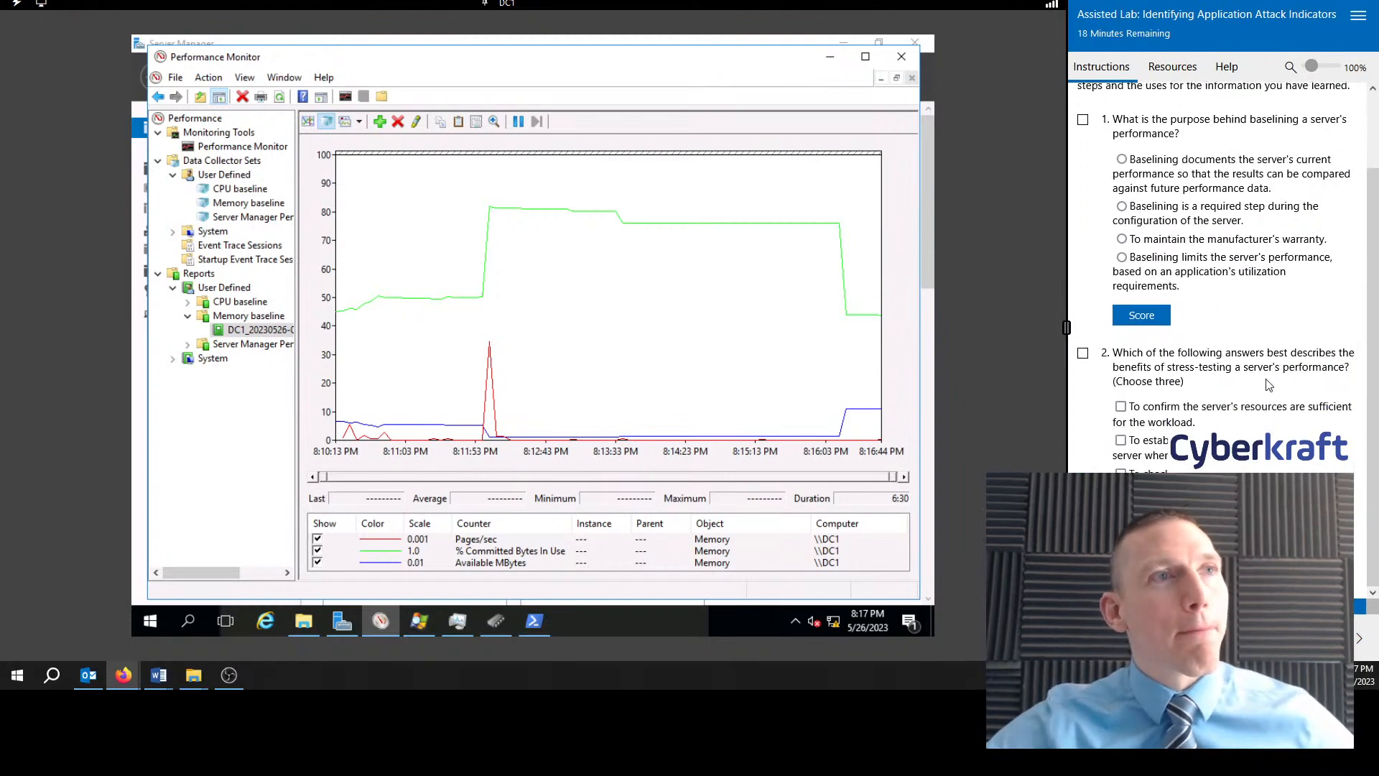
{"action": "scroll", "coordinate": [1269, 385], "scroll_direction": "up", "scroll_amount": 1}
{"action": "scroll", "coordinate": [1268, 385], "scroll_direction": "down", "scroll_amount": 1}
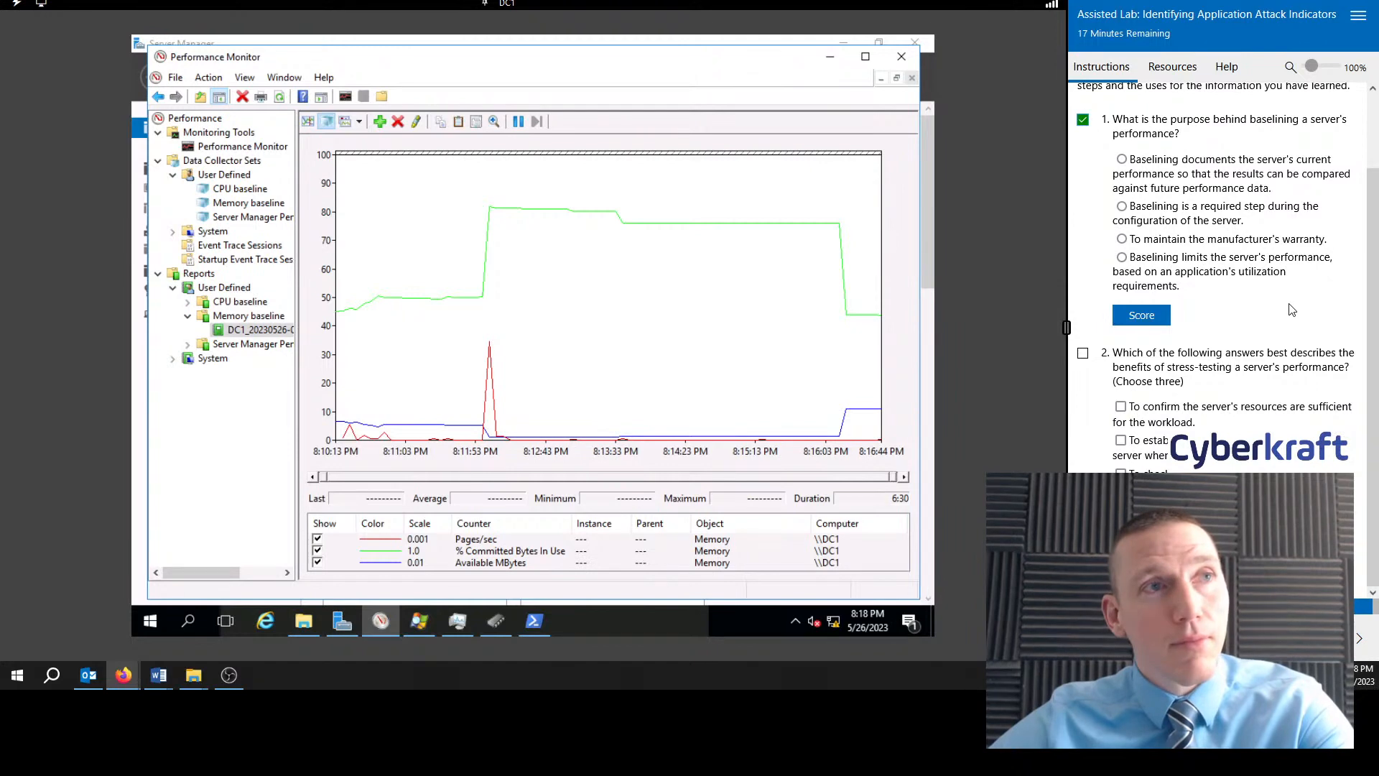
{"action": "left_click", "coordinate": [1166, 166]}
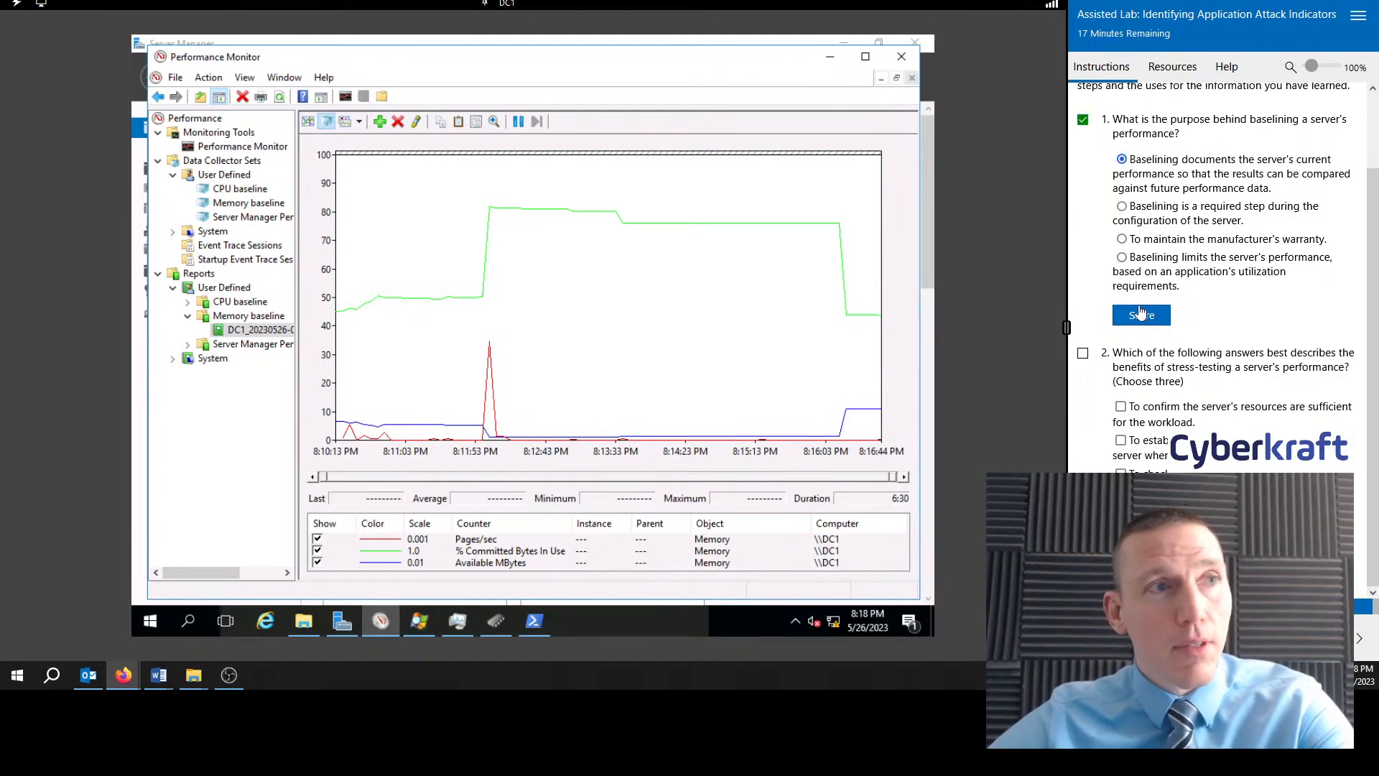
{"action": "left_click", "coordinate": [1165, 317]}
{"action": "scroll", "coordinate": [1257, 315], "scroll_direction": "down", "scroll_amount": 1}
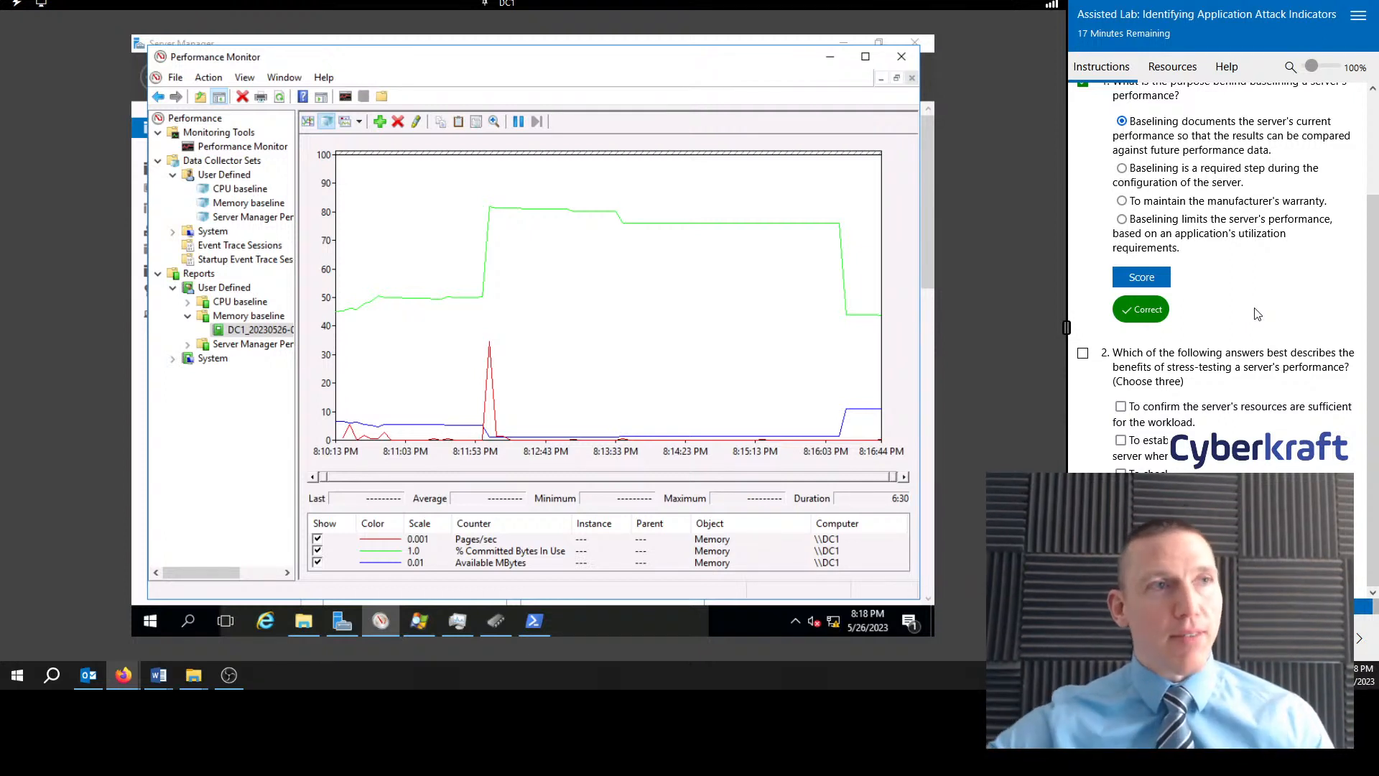
Step: Score question 2 with confirming sufficient resources, establishing a performance baseline under attack, and understanding potential application attacks selected
{"action": "scroll", "coordinate": [1257, 314], "scroll_direction": "up", "scroll_amount": 2}
{"action": "scroll", "coordinate": [1257, 314], "scroll_direction": "down", "scroll_amount": 2}
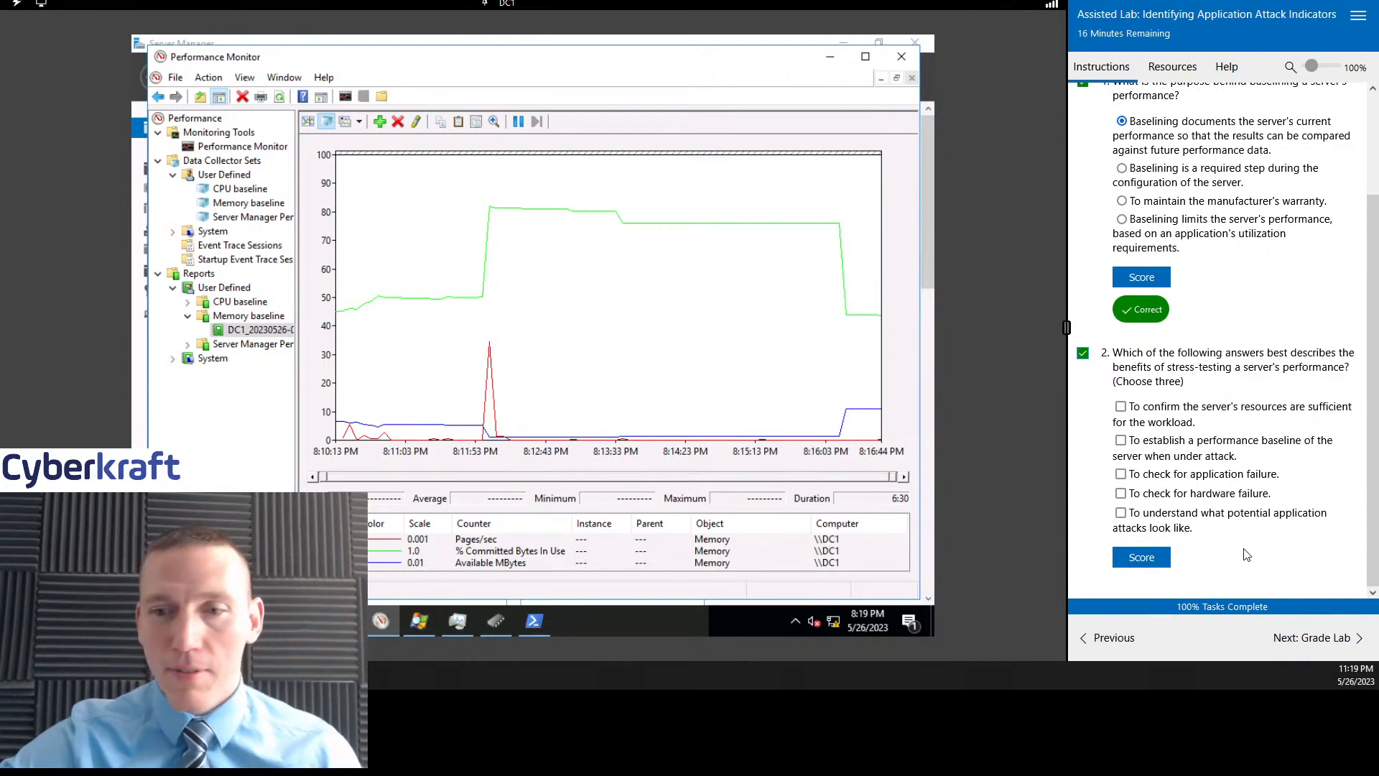
{"action": "left_click", "coordinate": [1121, 407]}
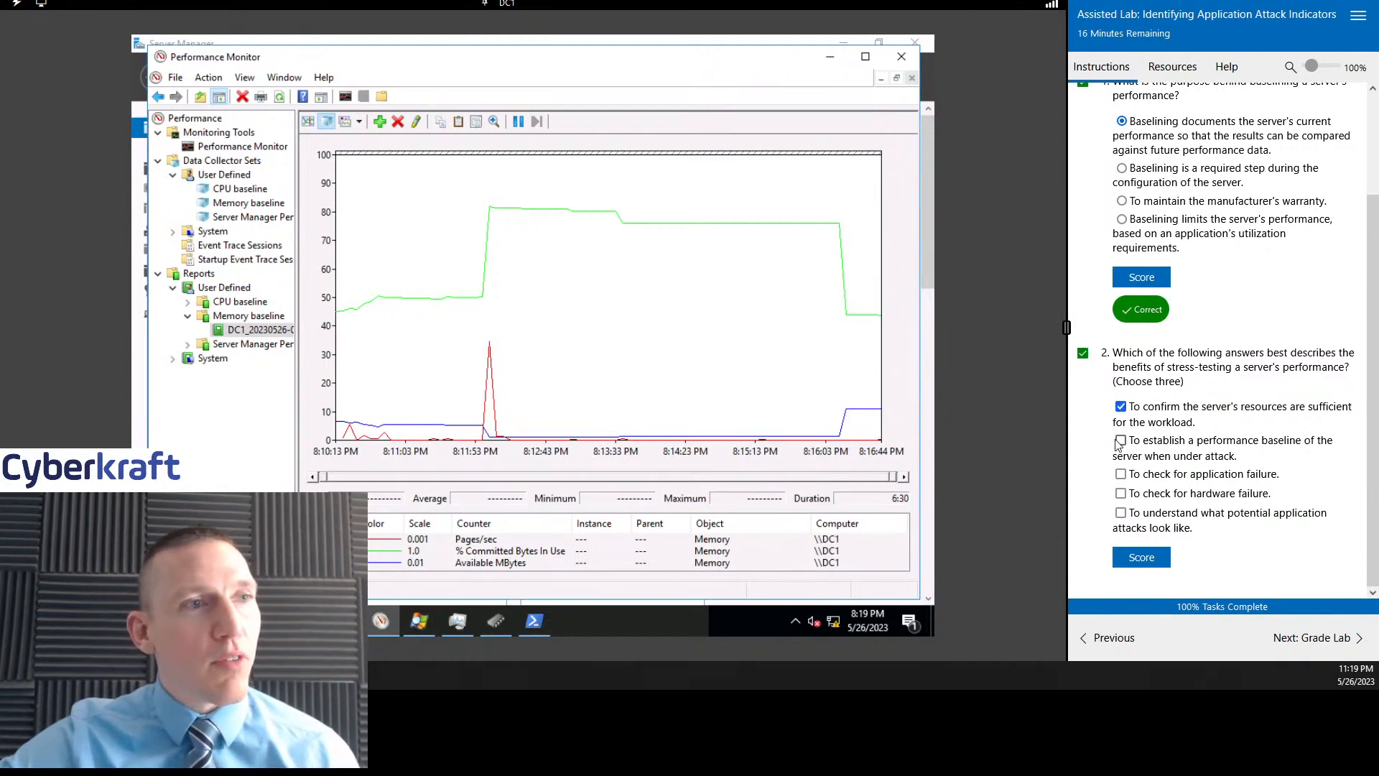
{"action": "left_click", "coordinate": [1121, 441]}
{"action": "left_click", "coordinate": [1120, 513]}
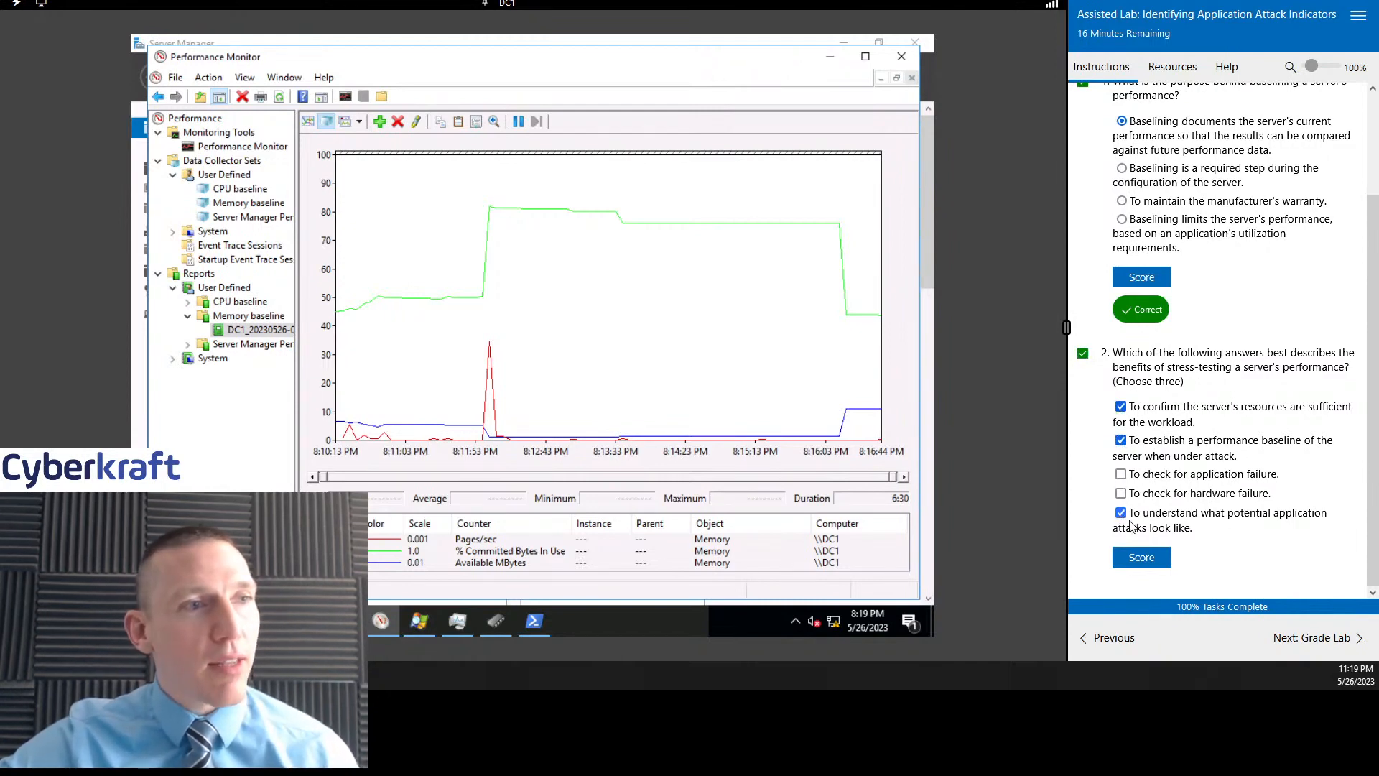
{"action": "left_click", "coordinate": [1150, 560]}
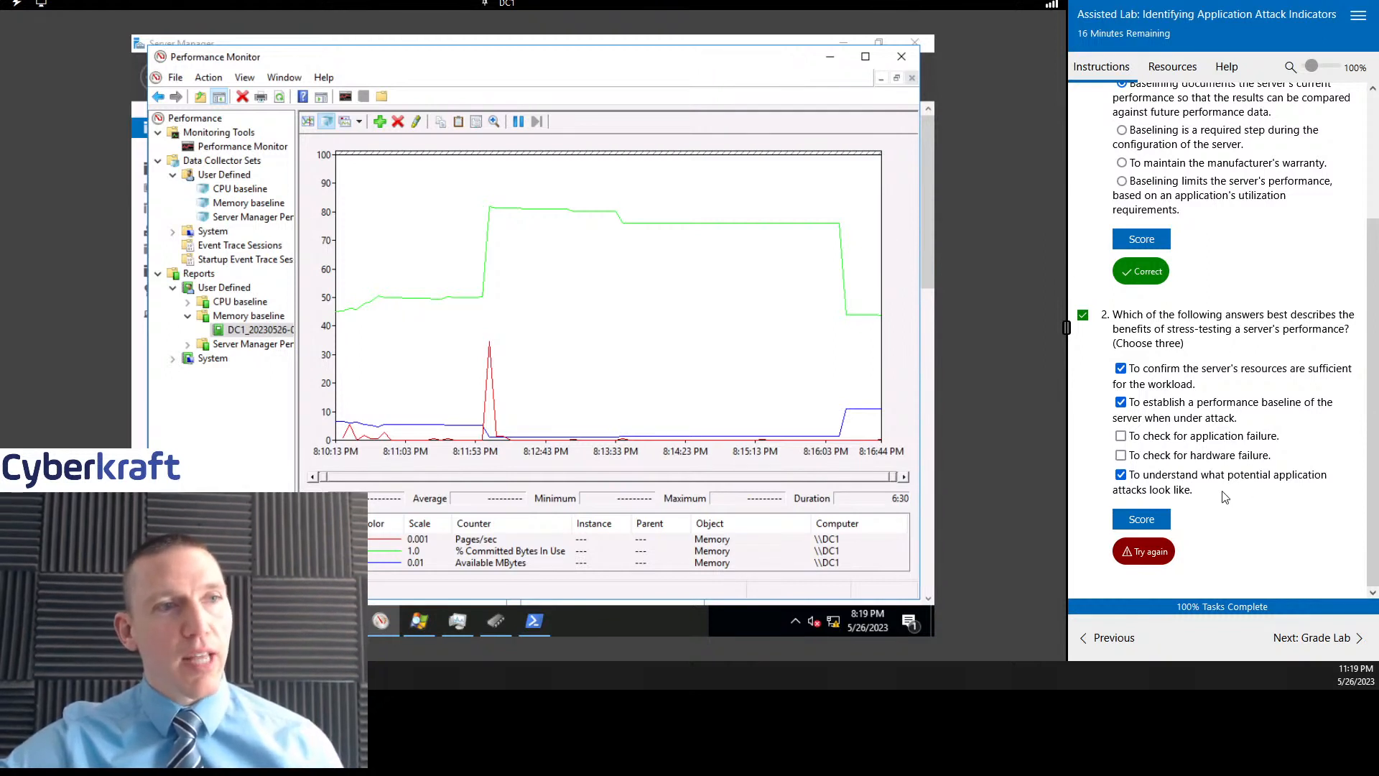
Step: Try question 2 again with checking for hardware failure in place of establishing a performance baseline under attack
{"action": "left_click", "coordinate": [1120, 402]}
{"action": "left_click", "coordinate": [1120, 455]}
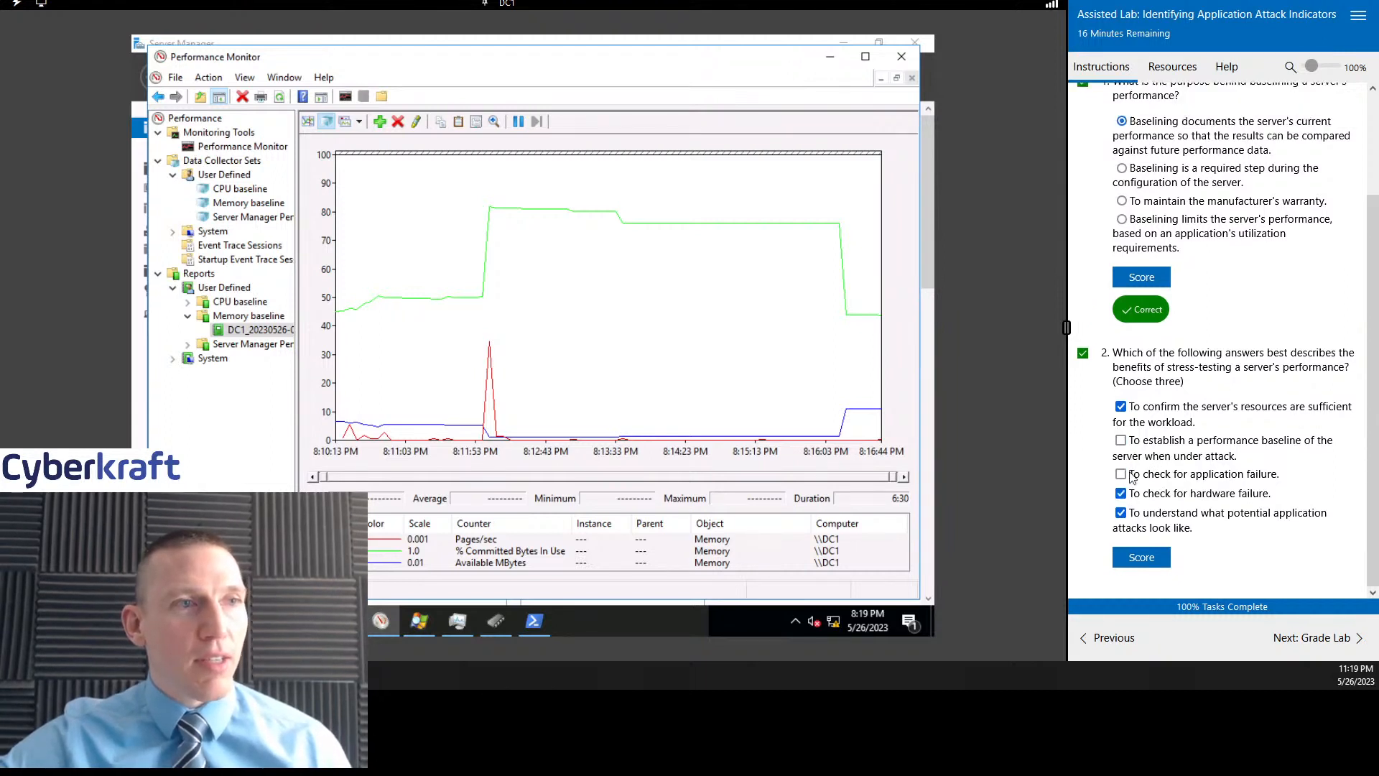
{"action": "left_click", "coordinate": [1142, 557]}
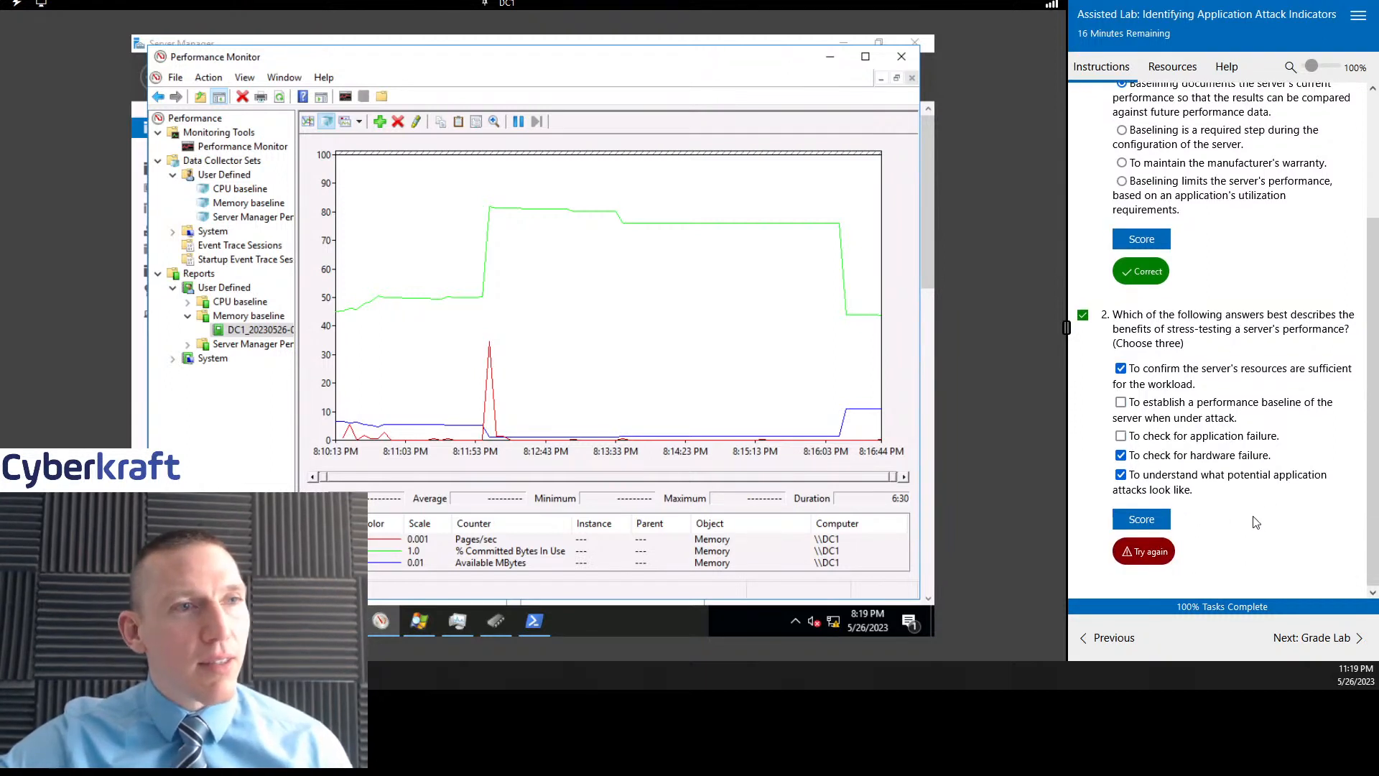
Step: Try scoring question 2 with confirming sufficient resources, establishing a performance baseline under attack, and checking for application failure selected
{"action": "left_click", "coordinate": [1121, 455]}
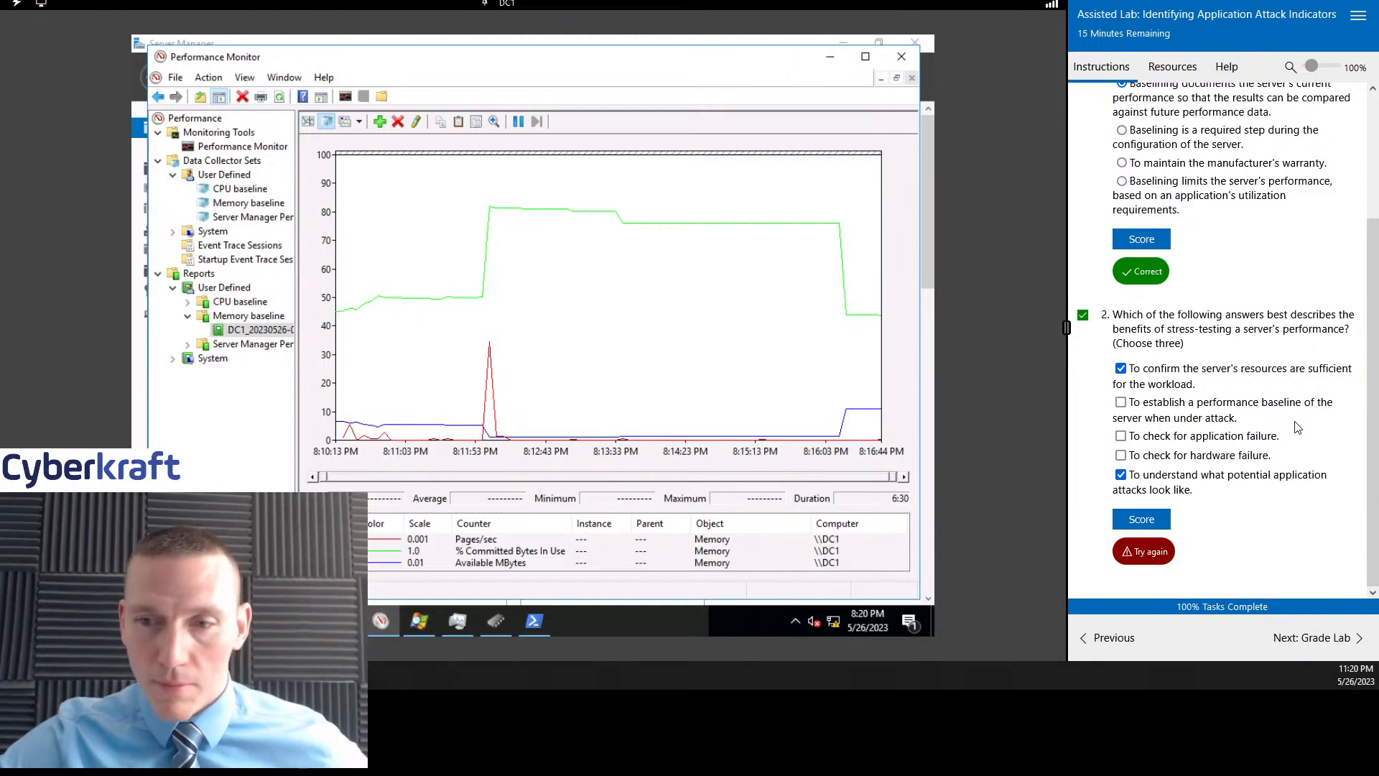
{"action": "left_click", "coordinate": [1120, 402]}
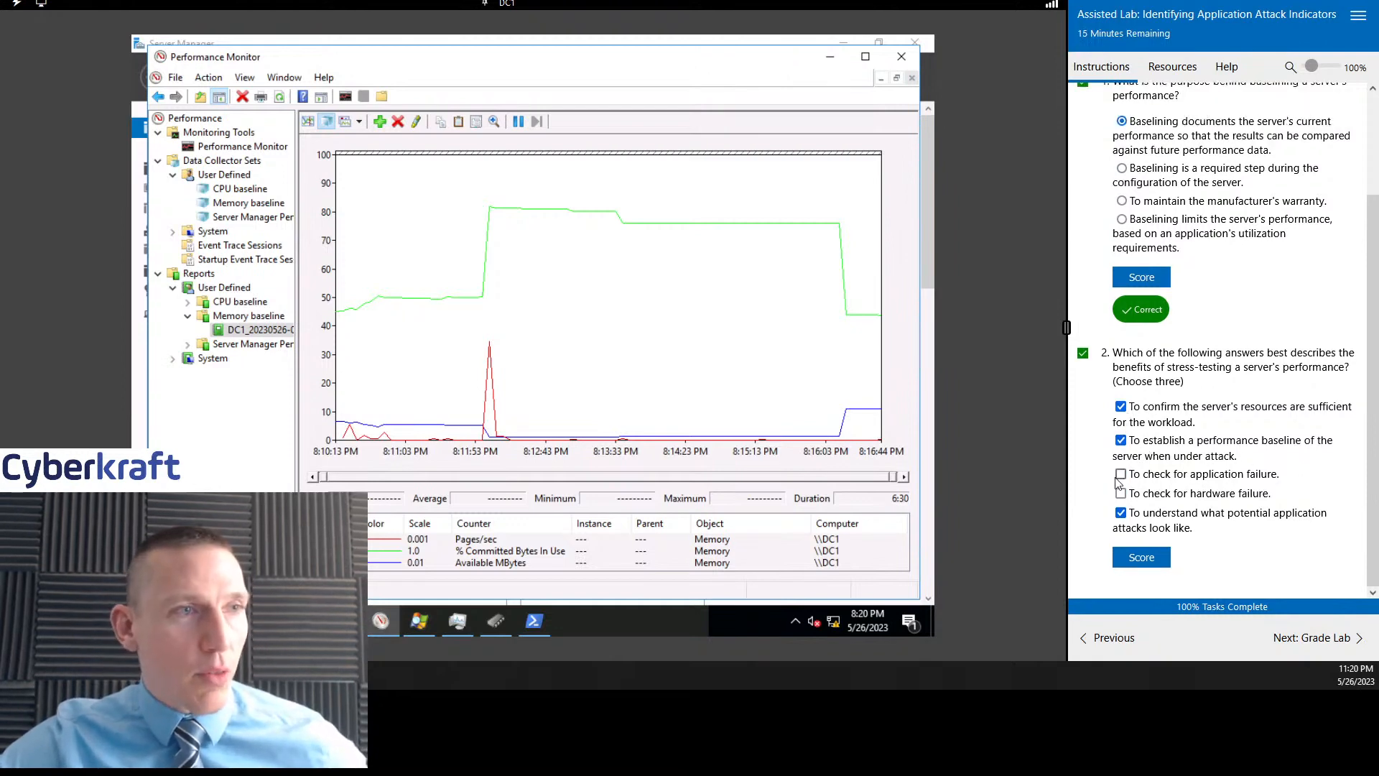
{"action": "left_click", "coordinate": [1121, 474]}
{"action": "left_click", "coordinate": [1120, 512]}
{"action": "left_click", "coordinate": [1141, 558]}
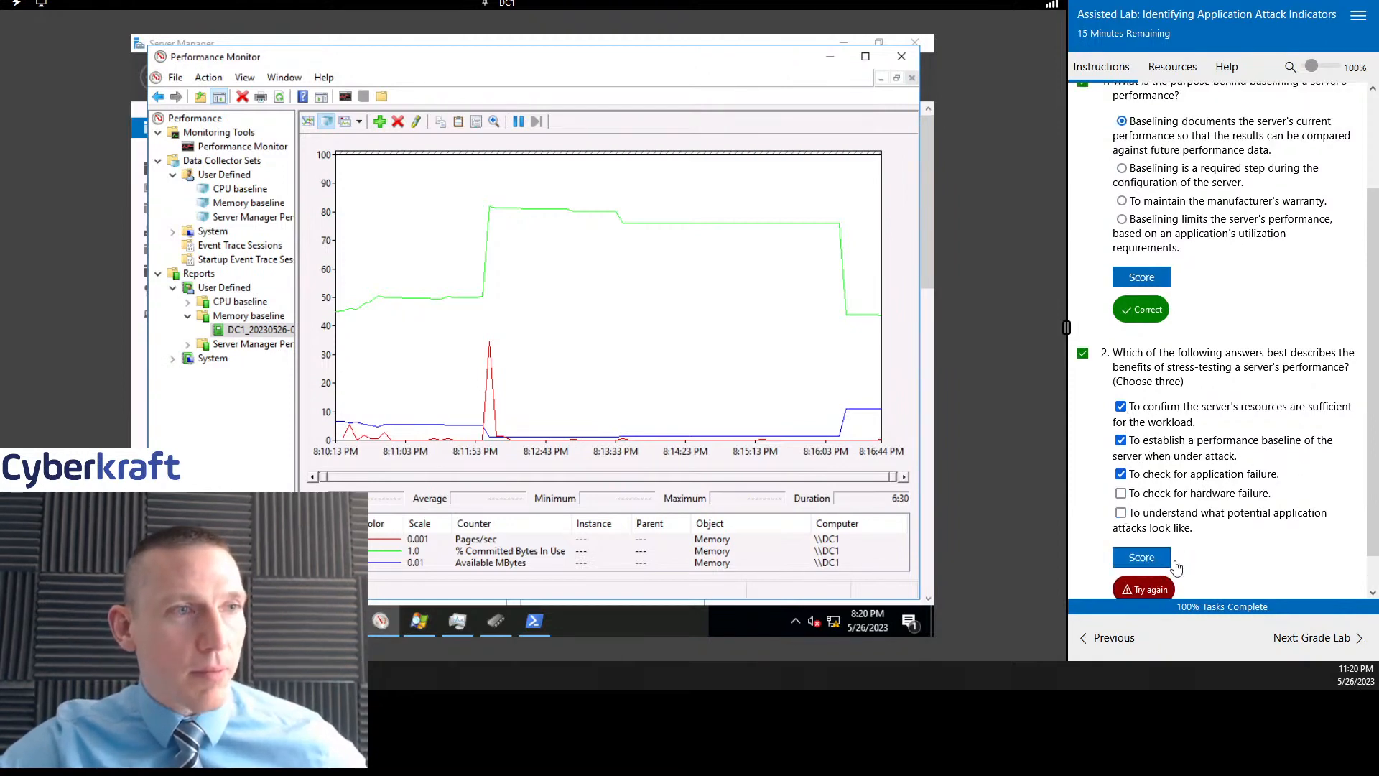
{"action": "scroll", "coordinate": [1308, 555], "scroll_direction": "down", "scroll_amount": 1}
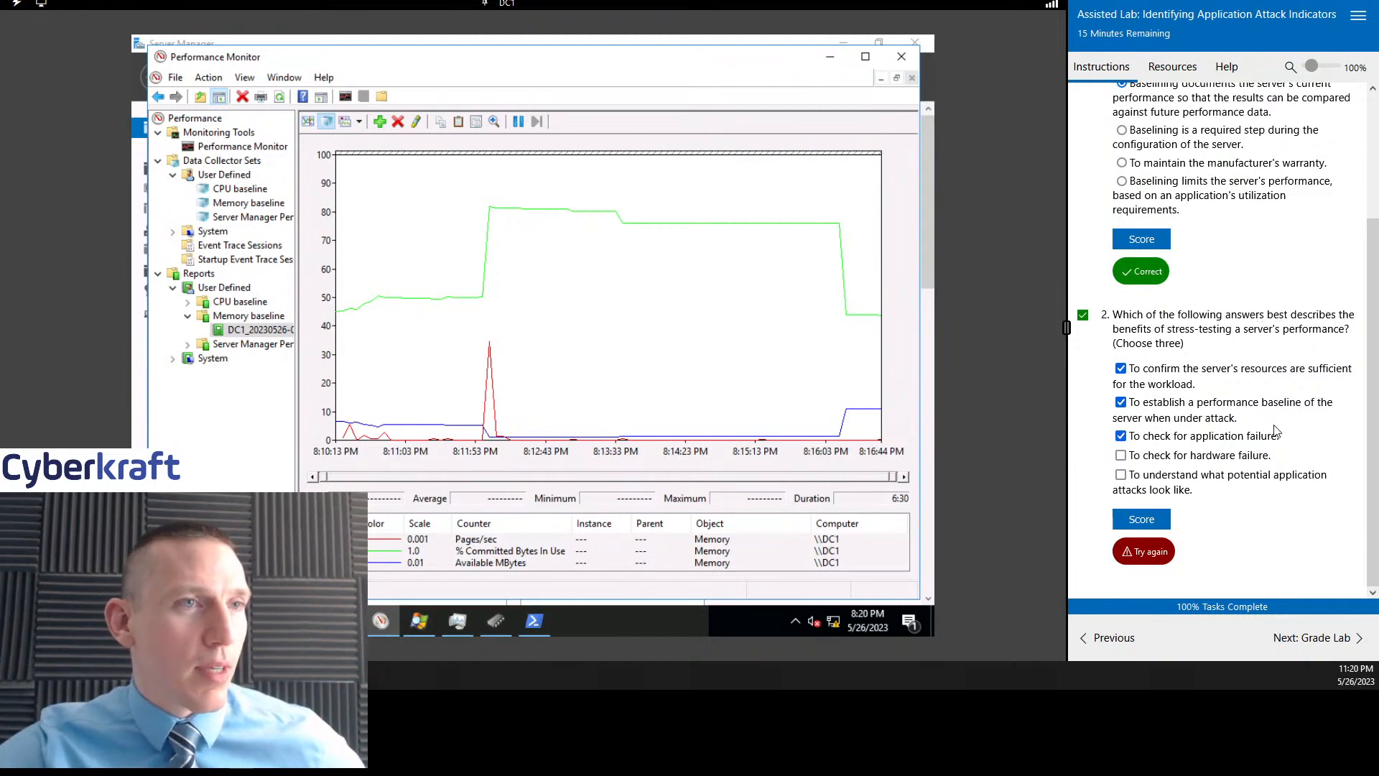
Step: Change question 2 to confirming sufficient resources, checking for application failure, and understanding potential application attacks, and score it
{"action": "left_click", "coordinate": [1121, 436]}
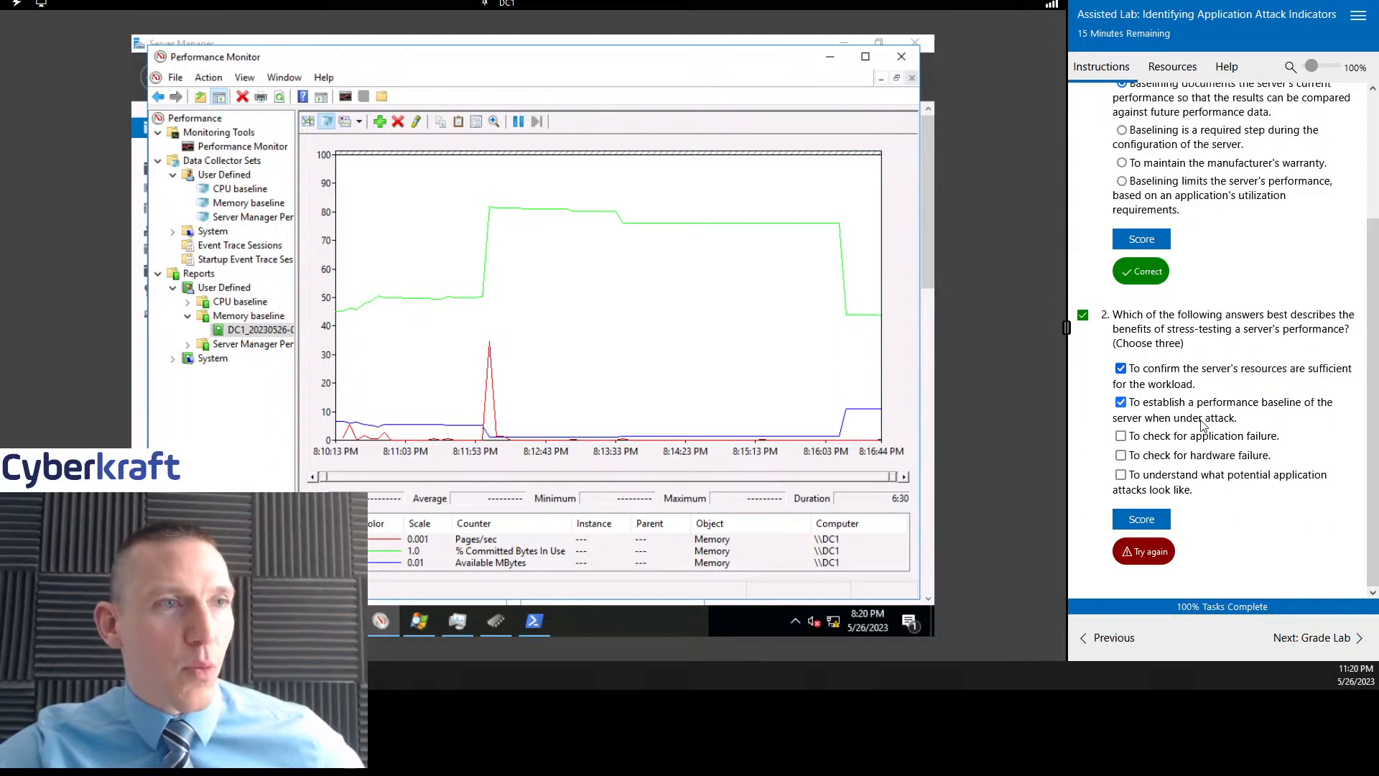
{"action": "left_click", "coordinate": [1121, 403]}
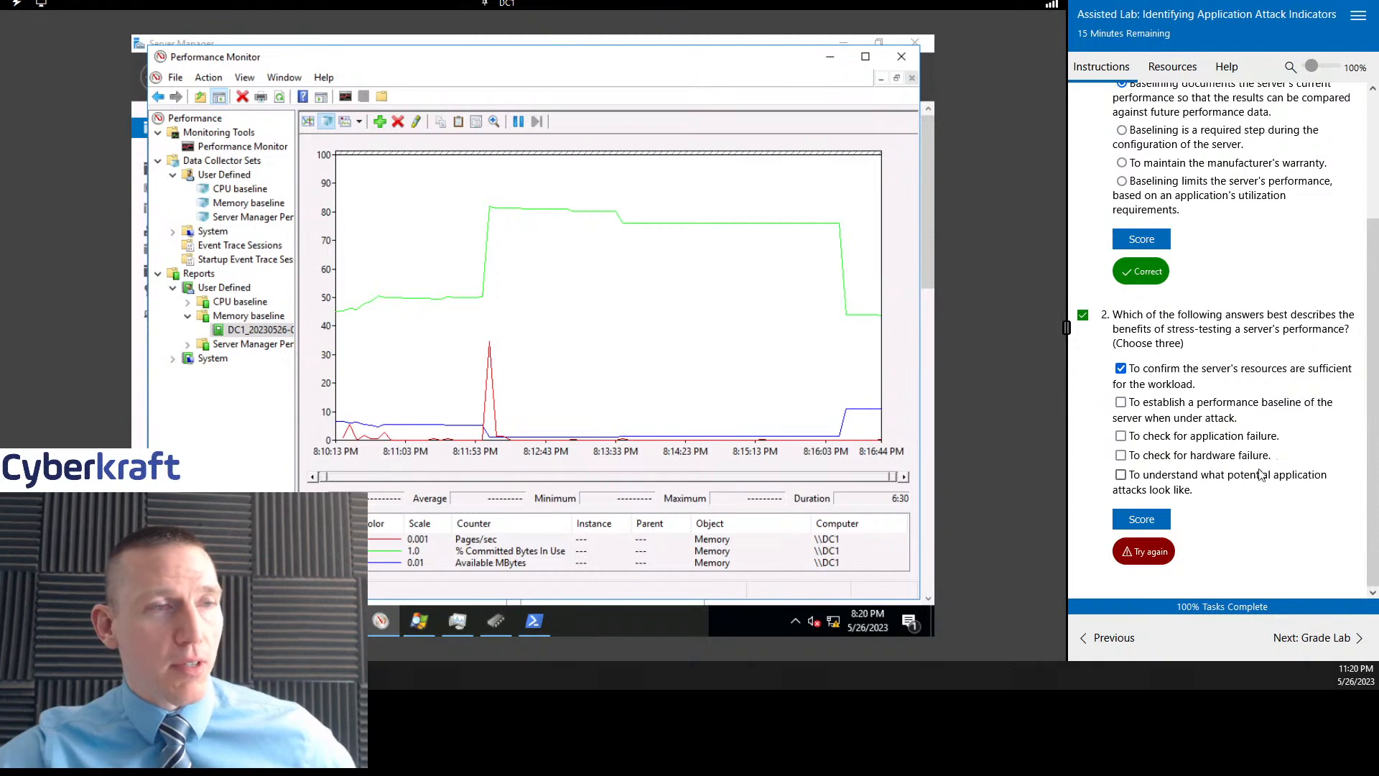
{"action": "left_click", "coordinate": [1121, 436]}
{"action": "scroll", "coordinate": [1124, 446], "scroll_direction": "up", "scroll_amount": 1}
{"action": "left_click", "coordinate": [1121, 513]}
{"action": "left_click", "coordinate": [1142, 557]}
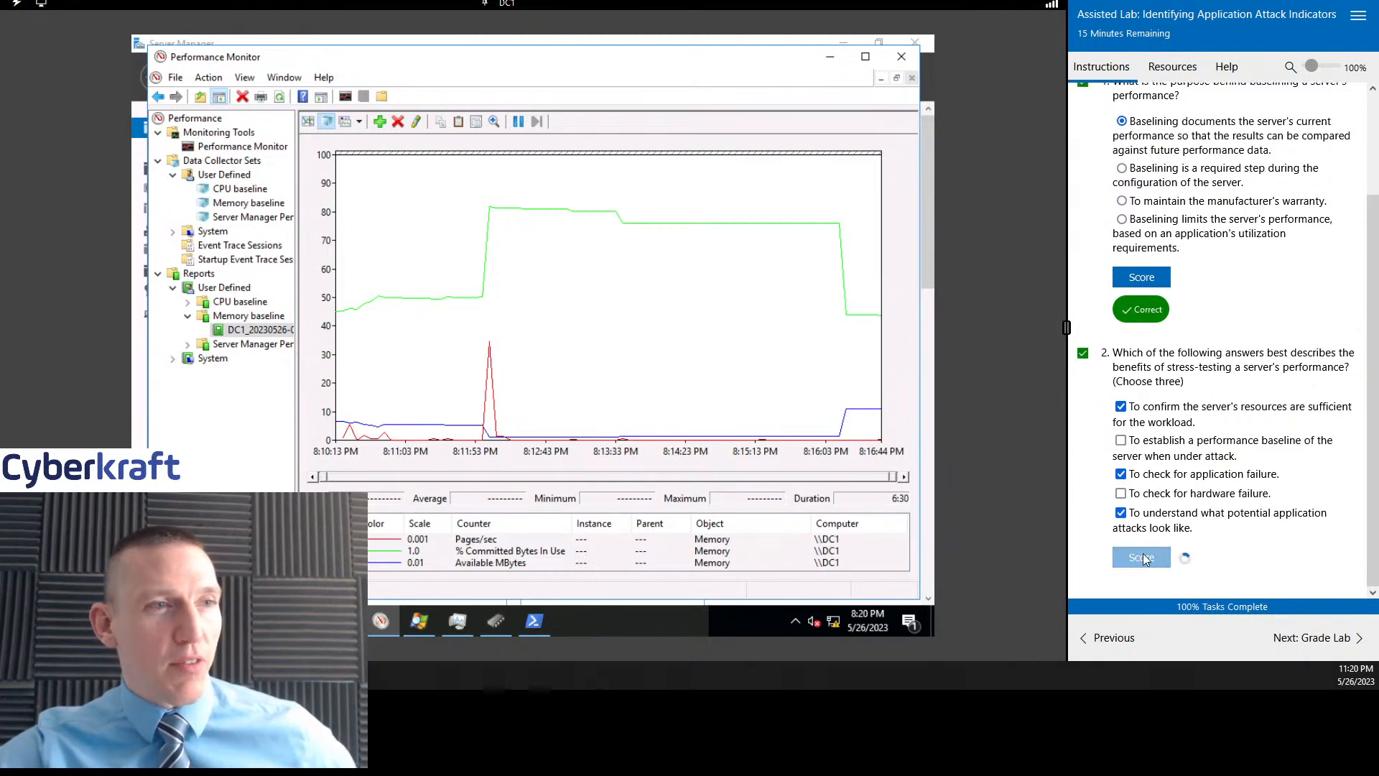
{"action": "scroll", "coordinate": [1261, 543], "scroll_direction": "down", "scroll_amount": 1}
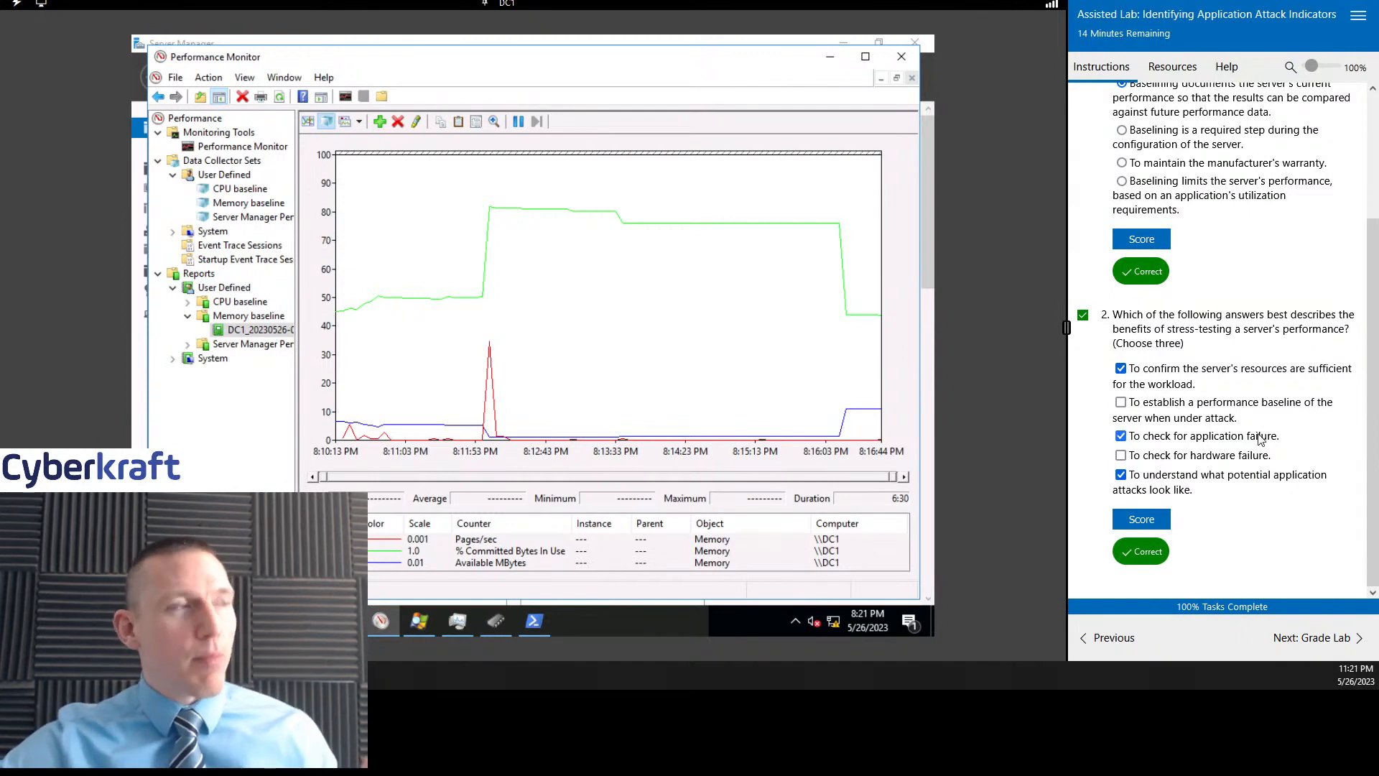
Step: Minimize the Performance Monitor, Process Explorer and Server Manager windows
{"action": "left_click", "coordinate": [830, 57]}
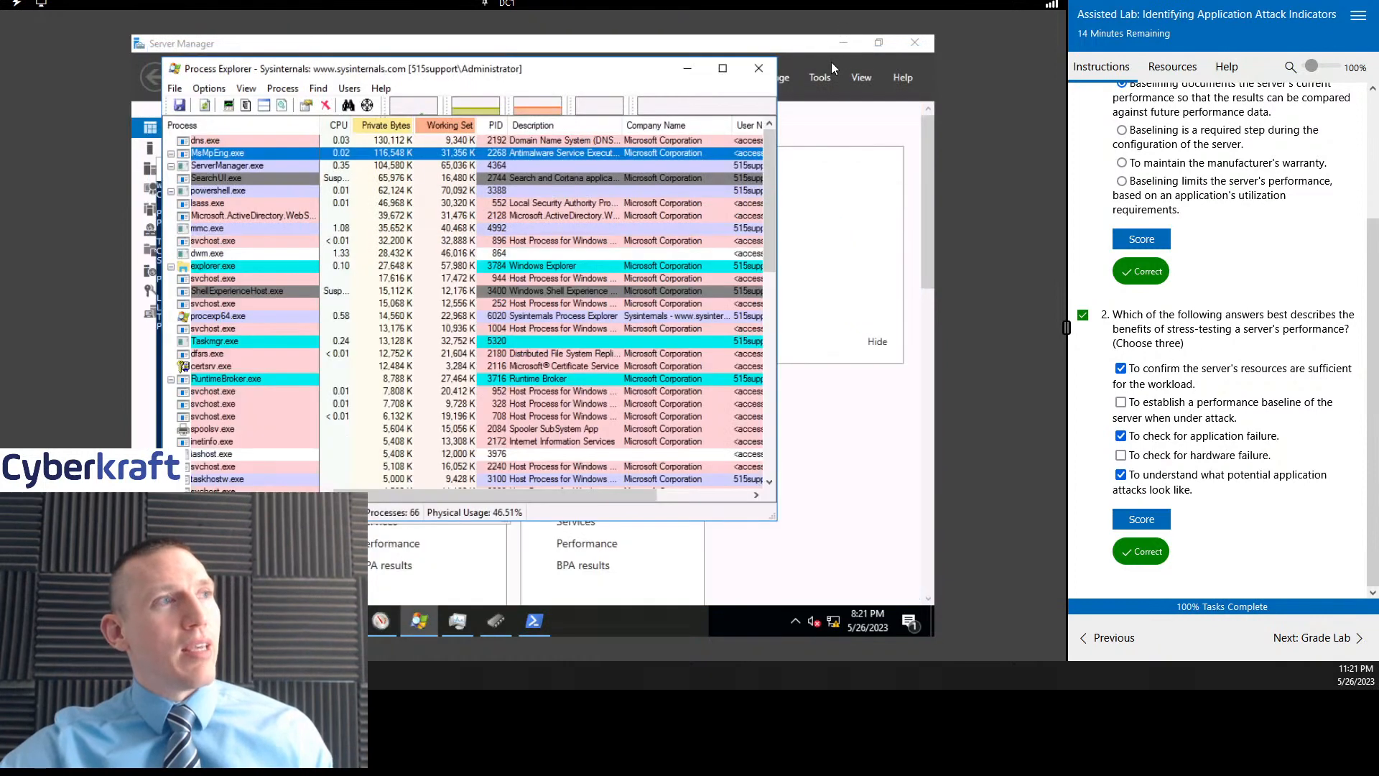
{"action": "left_click", "coordinate": [685, 73]}
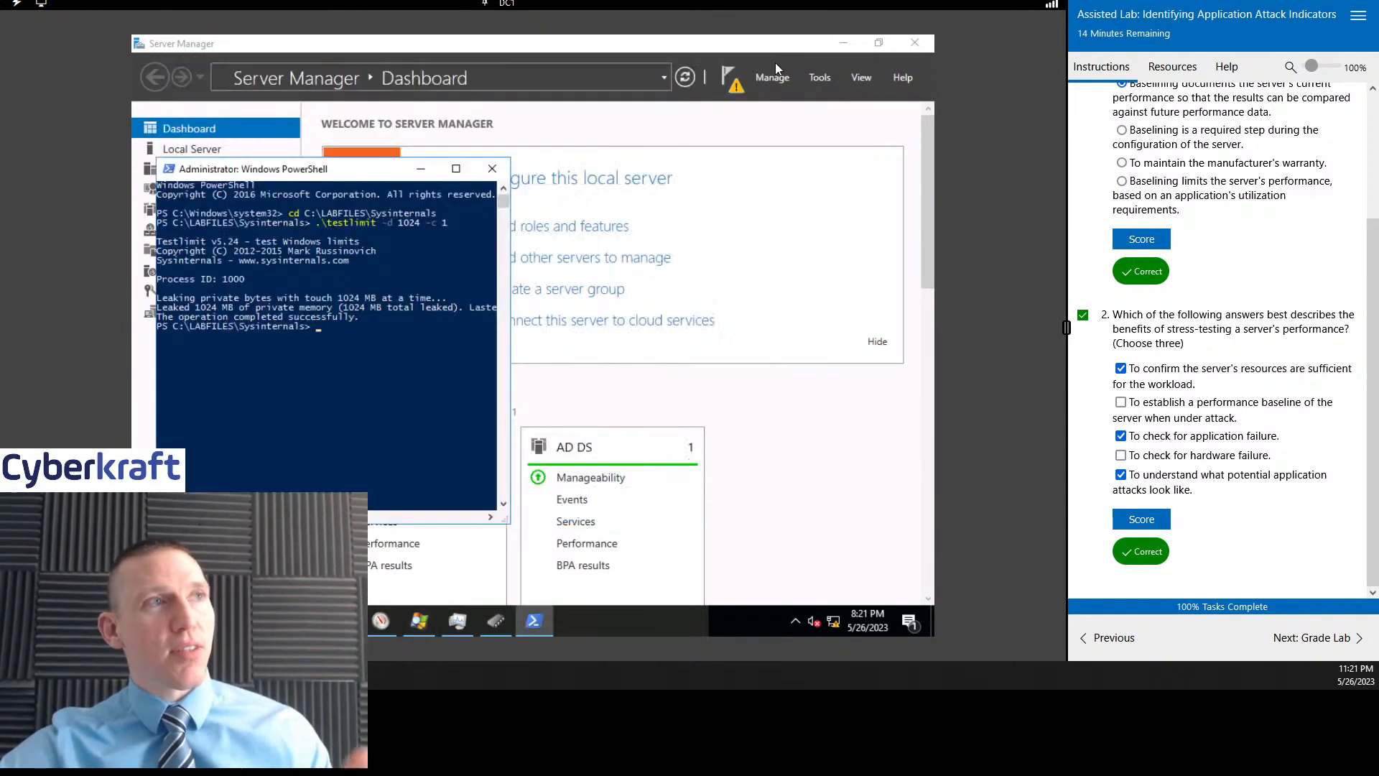
{"action": "left_click", "coordinate": [844, 46]}
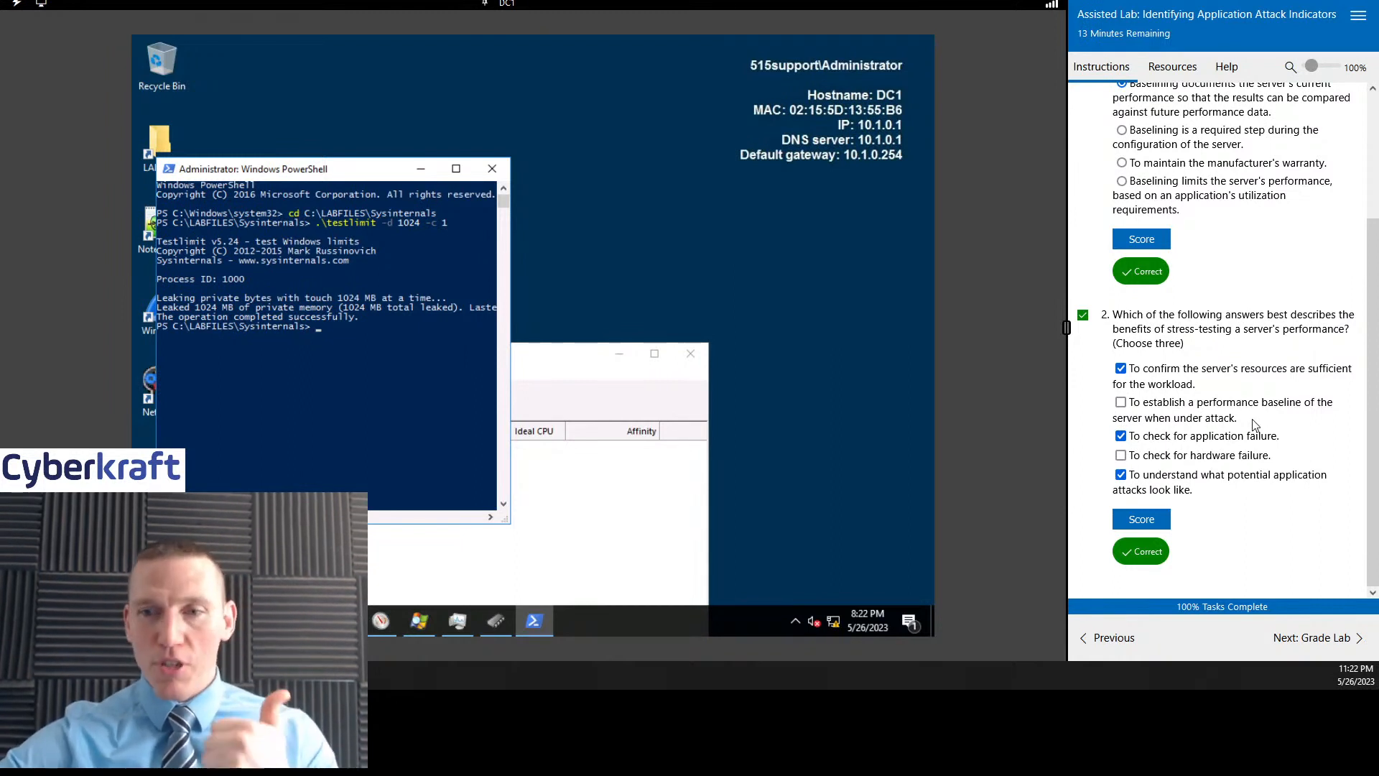
Step: Advance the lab to the Grade Lab page, and view the CertMaster Labs dashboard before returning to the lab
{"action": "left_click", "coordinate": [1320, 639]}
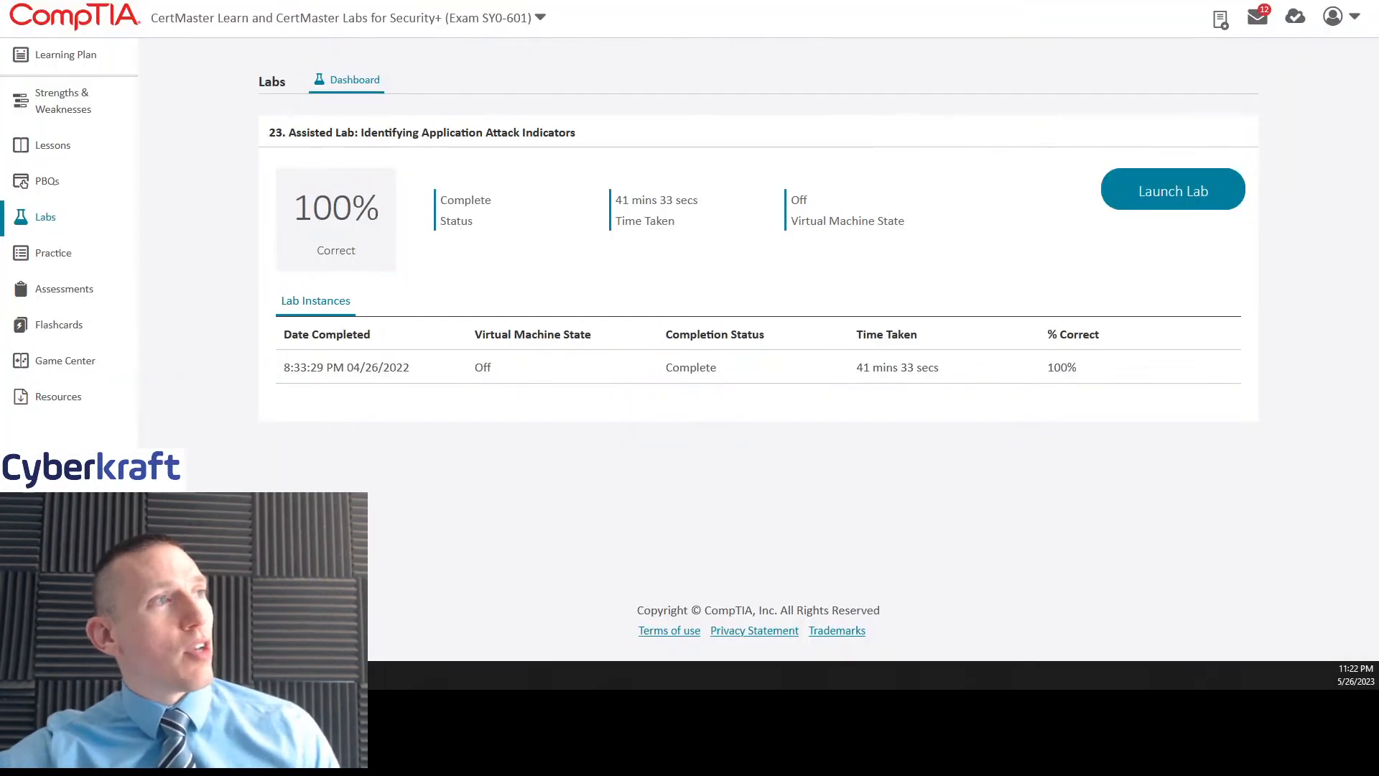
{"action": "left_click", "coordinate": [46, 220]}
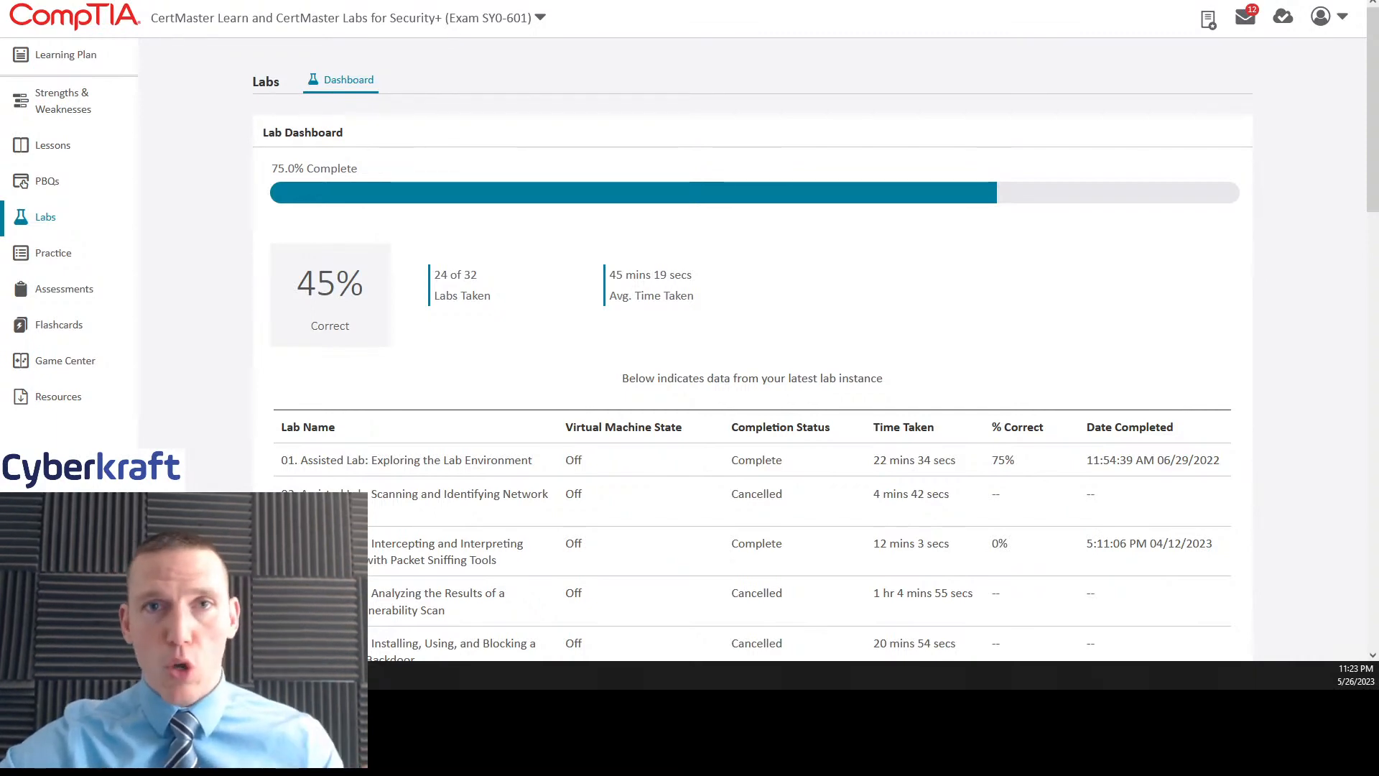
{"action": "key", "text": "alt+Tab"}
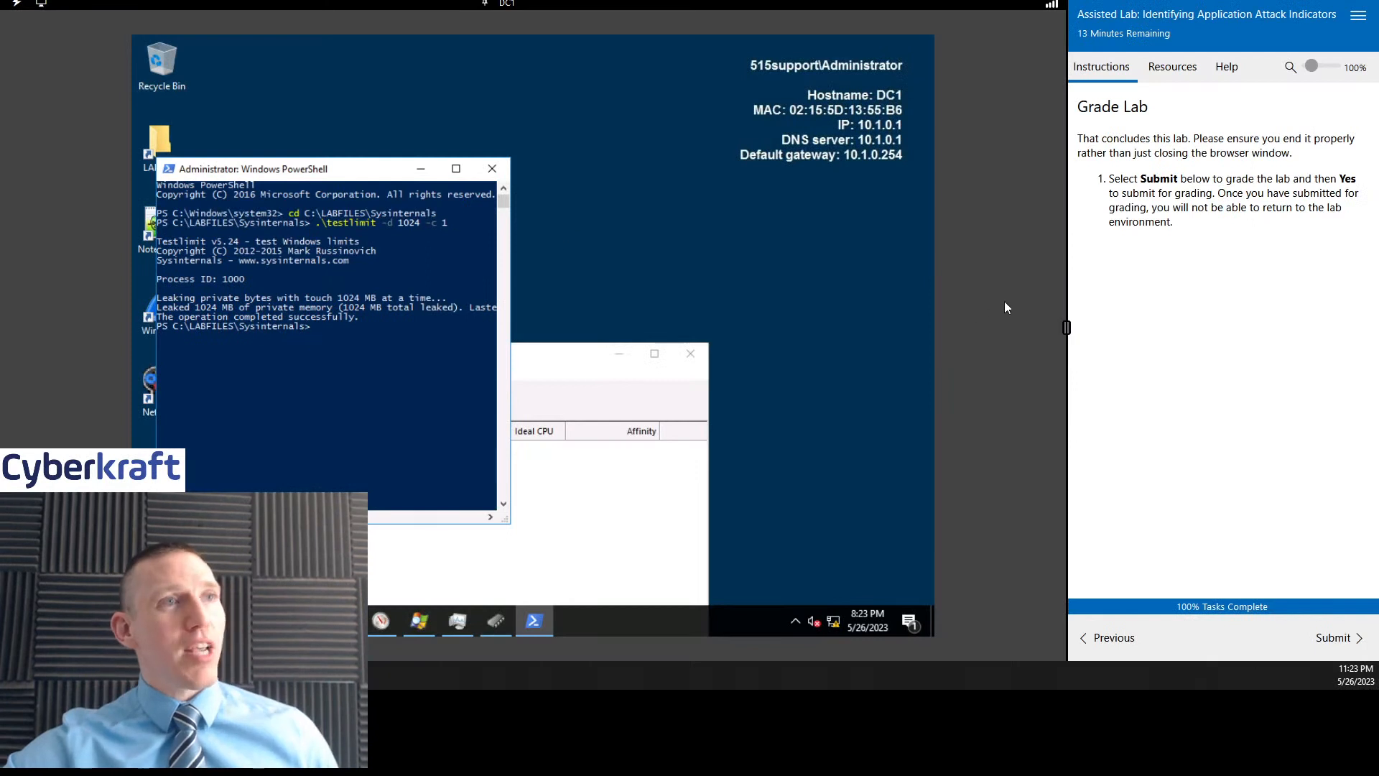